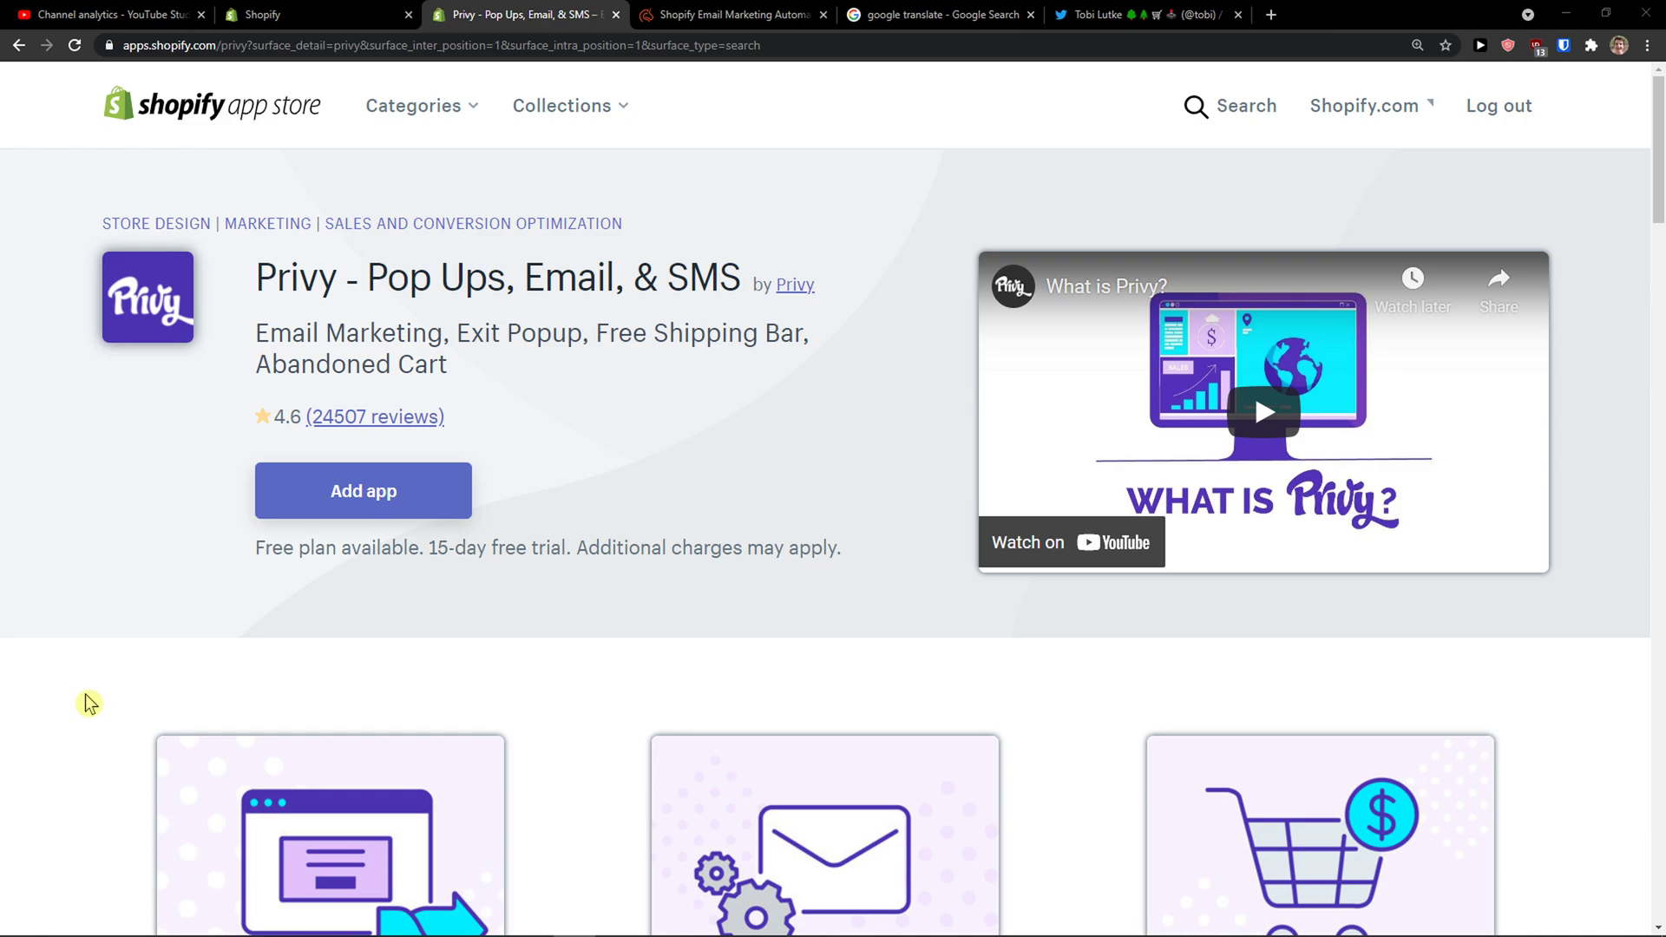
- Add Privy - Pop Ups, Email, & SMS from the Shopify App Store and approve its installation
scroll(91, 704, "down", 1)
scroll(223, 596, "up", 1)
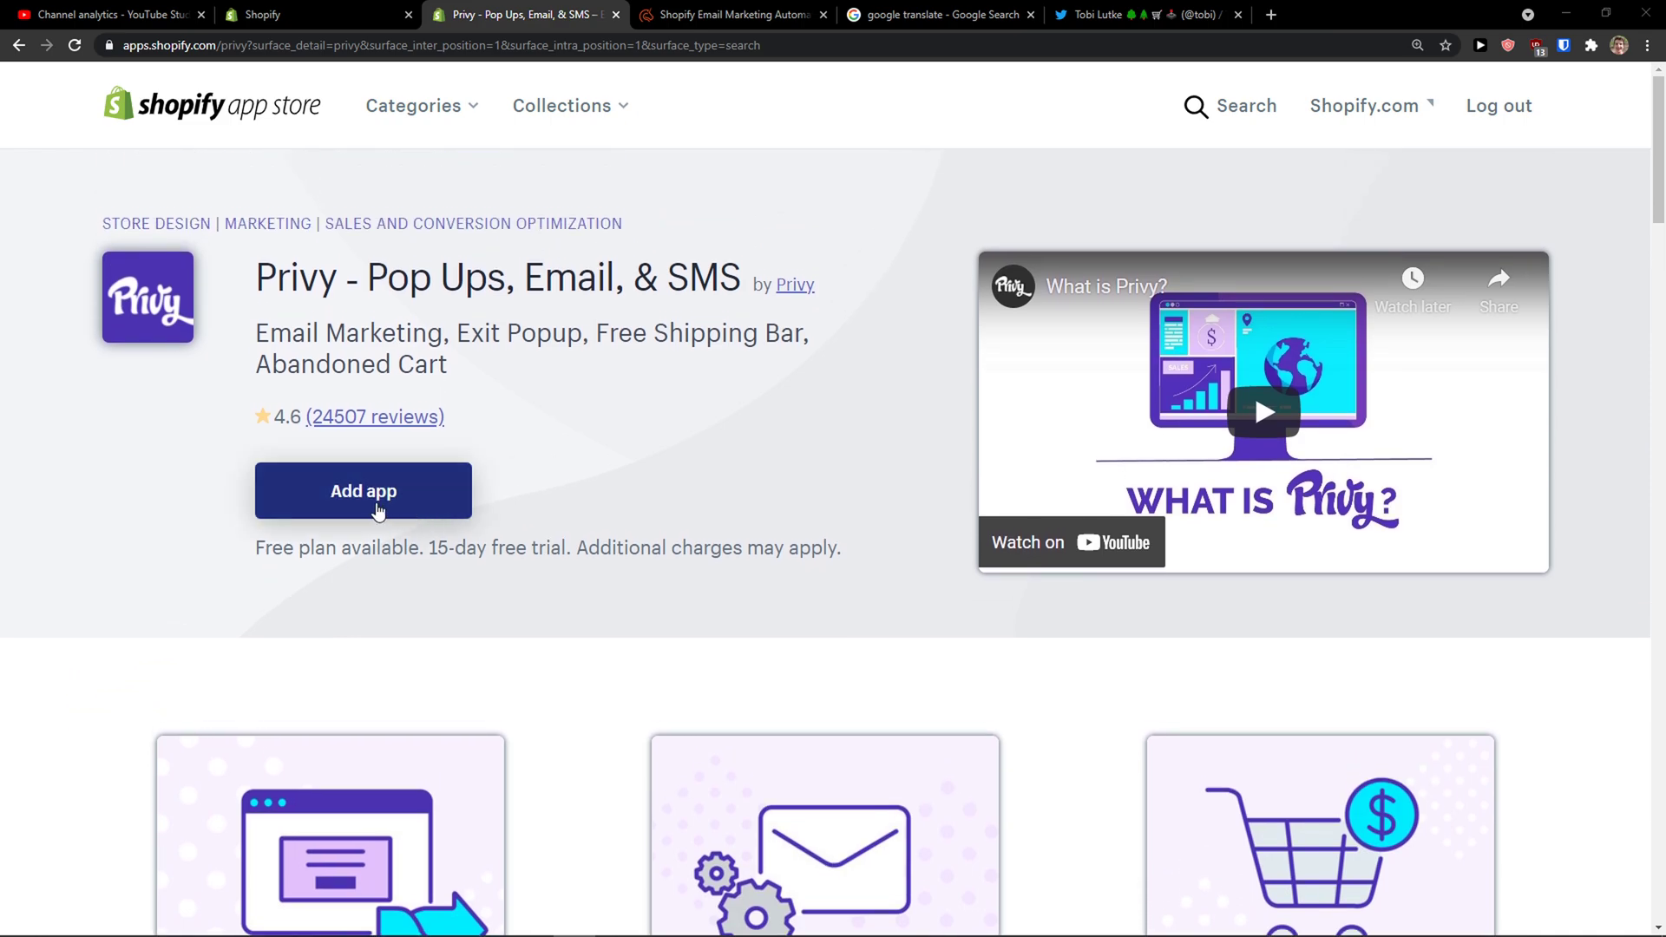
left_click(344, 496)
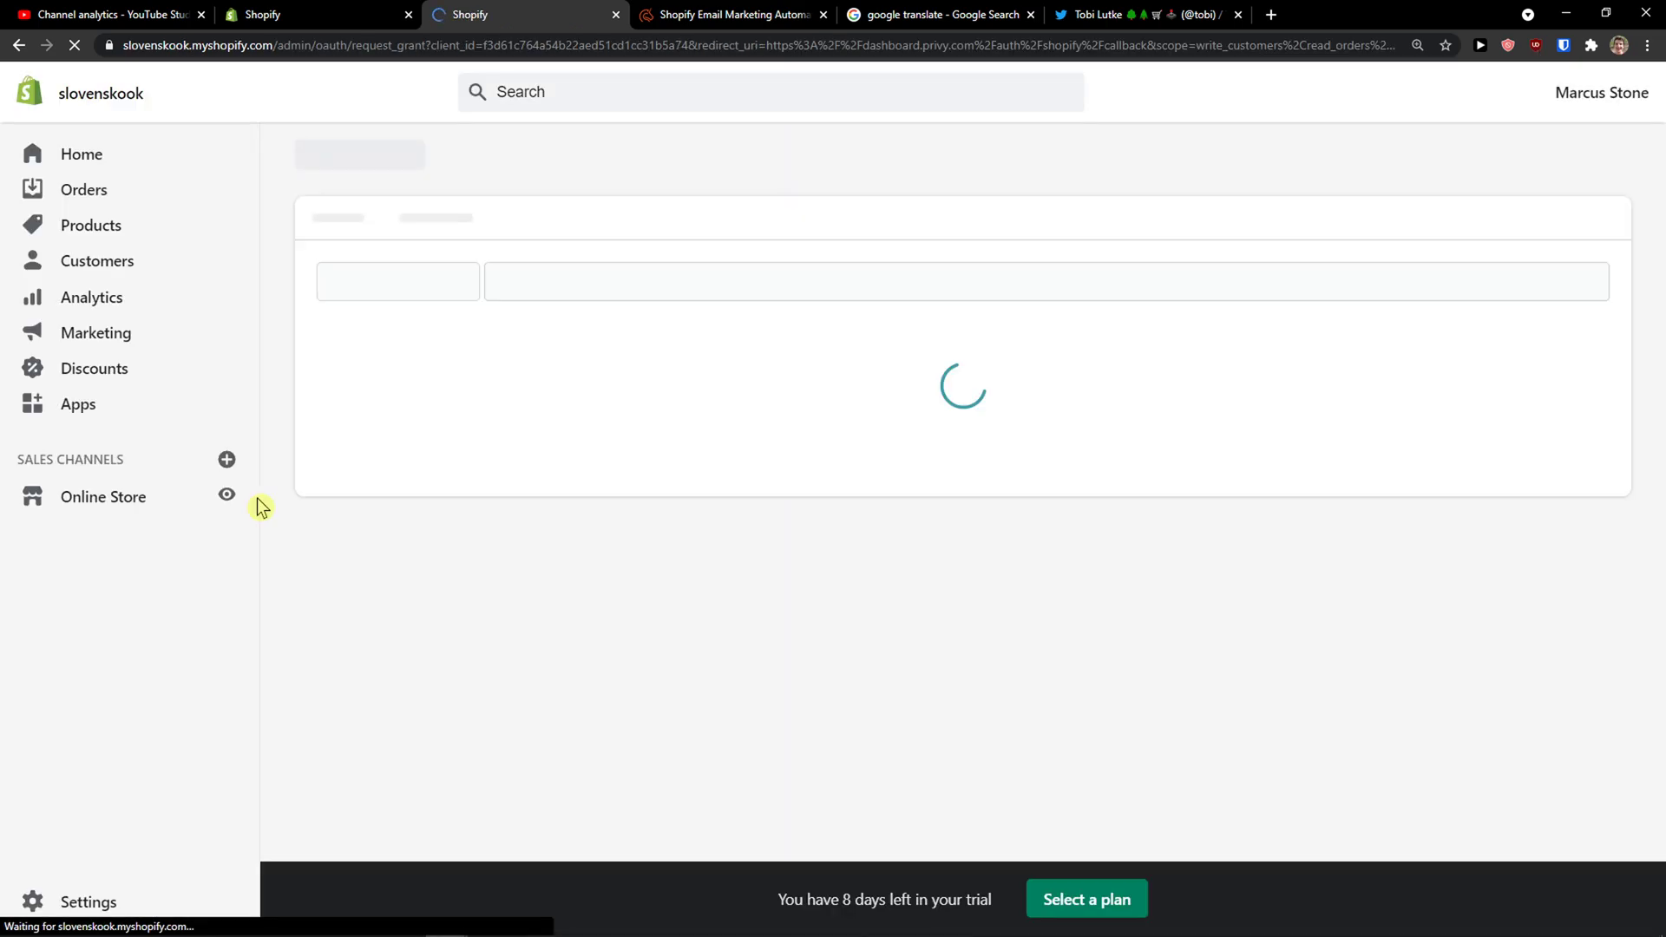
scroll(685, 577, "down", 2)
scroll(689, 580, "down", 2)
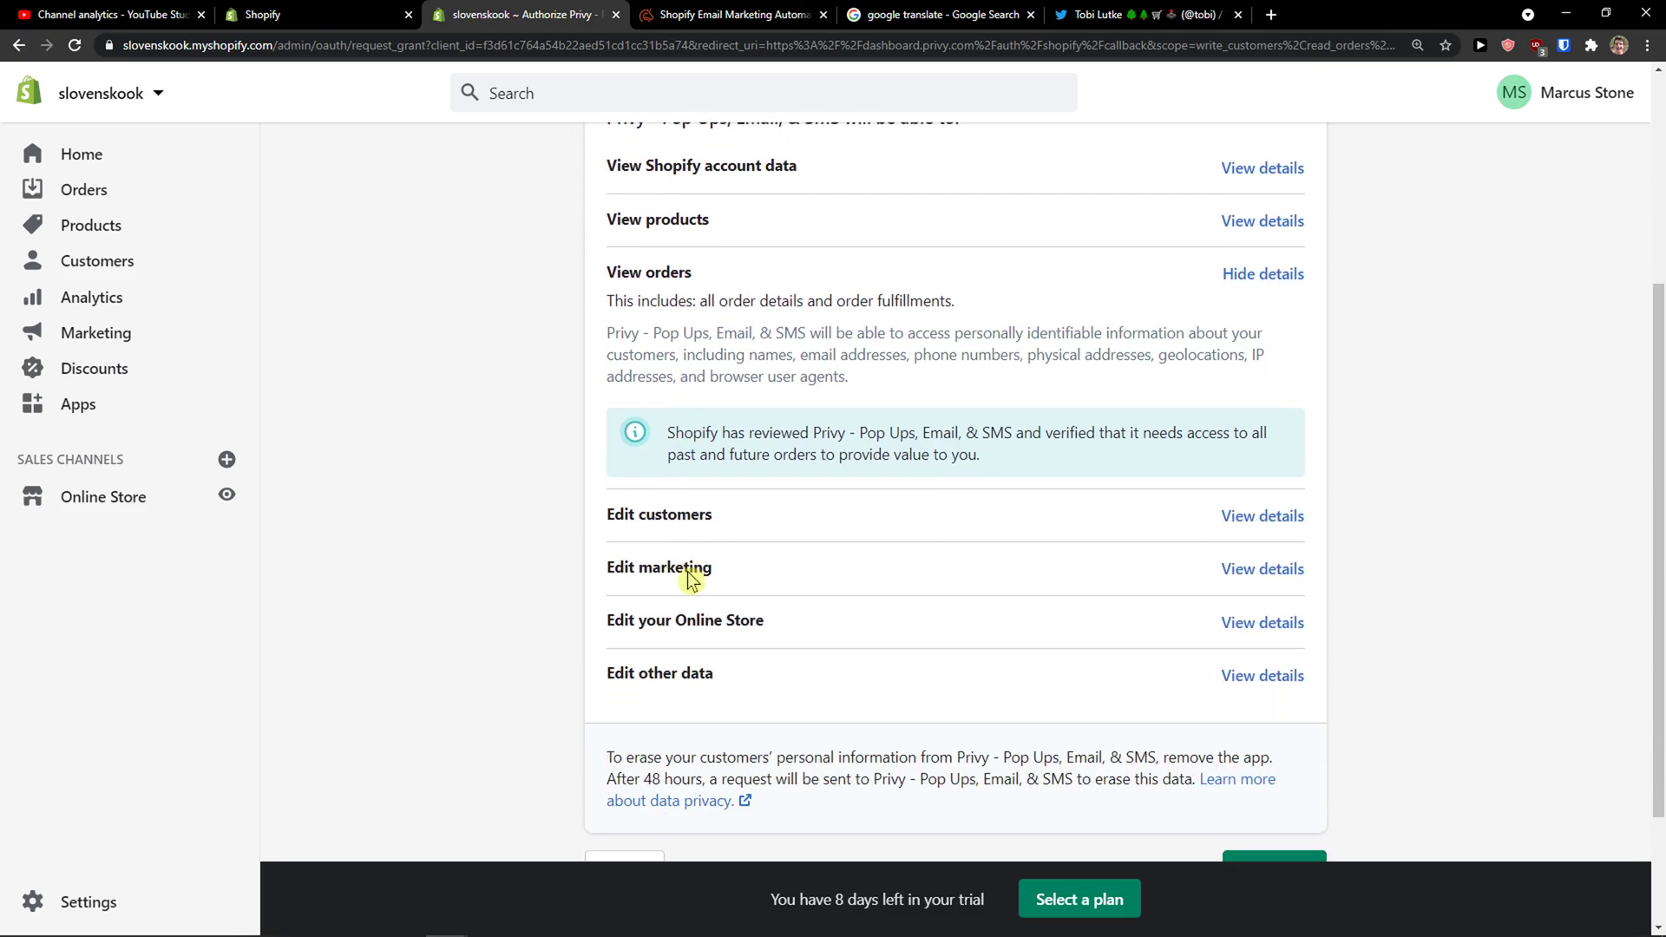
scroll(948, 606, "up", 2)
scroll(948, 606, "down", 4)
left_click(1235, 704)
scroll(935, 659, "up", 5)
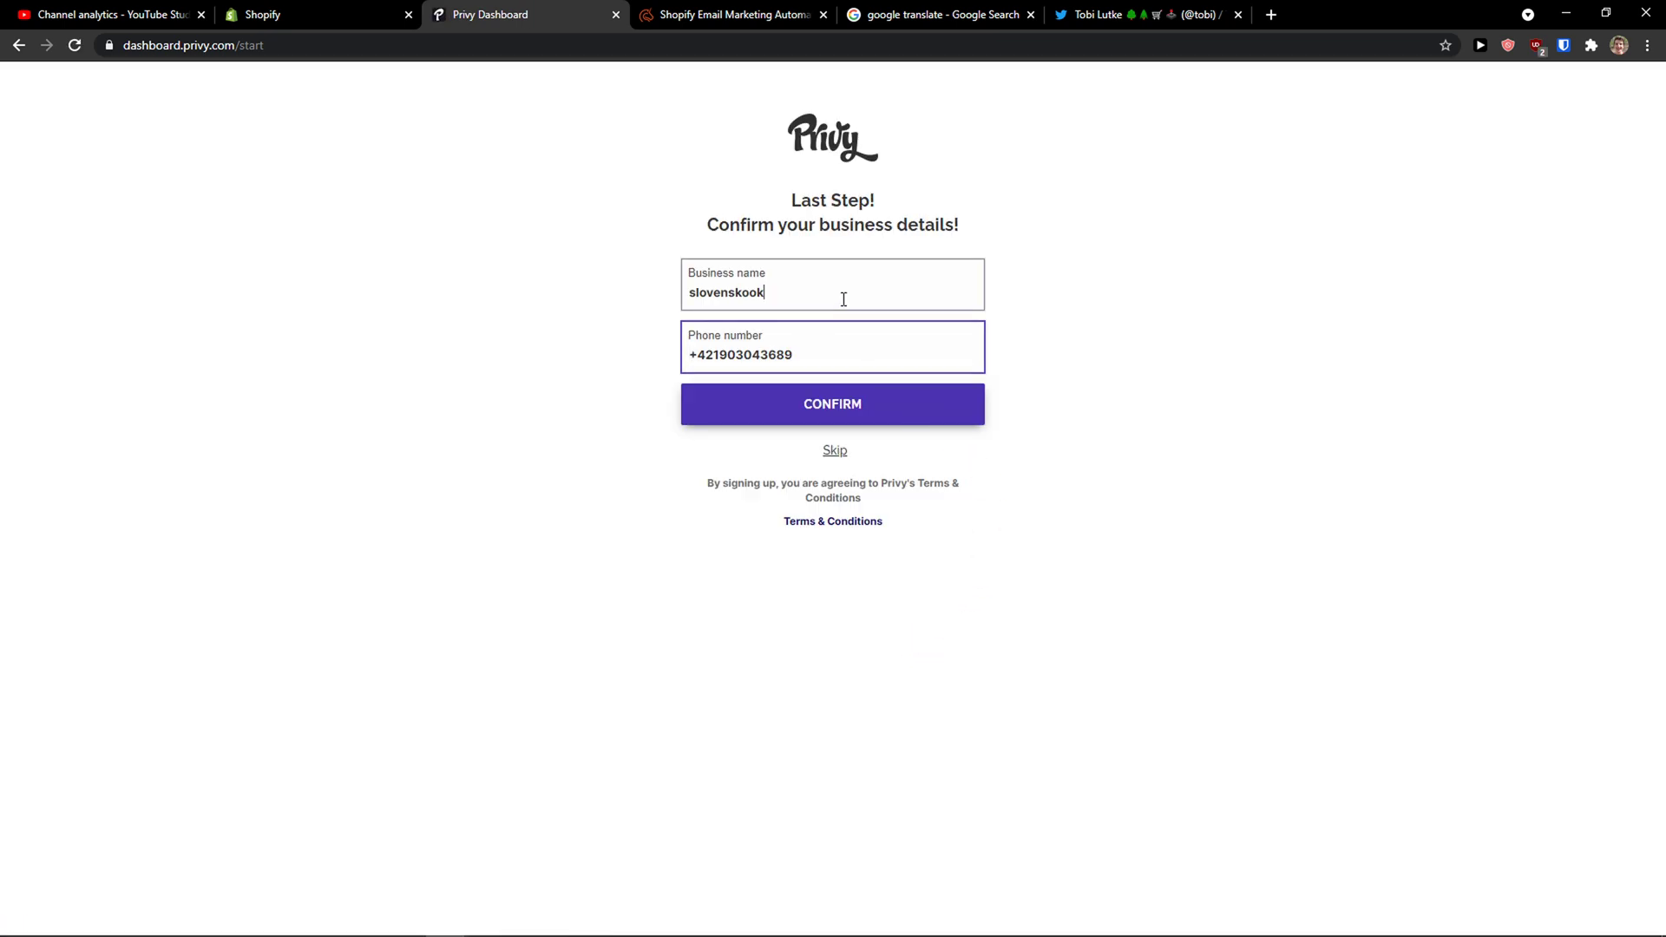
- Confirm the prefilled business name and phone number on Privy's business details page
double_click(843, 299)
left_click(758, 370)
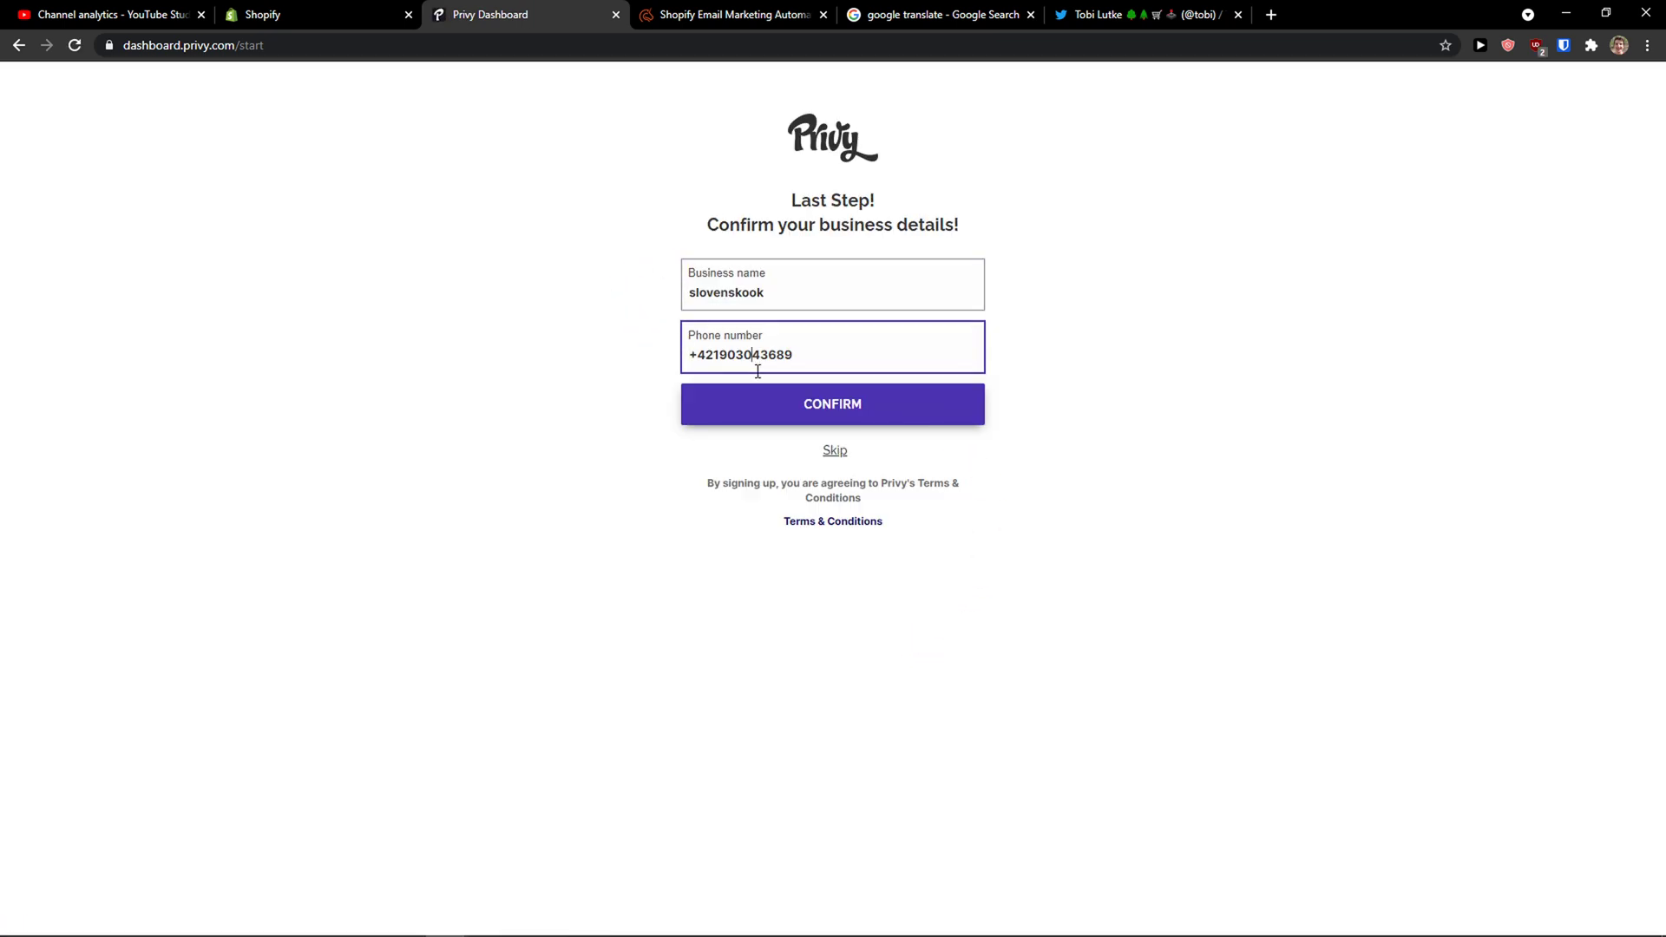
left_click(827, 414)
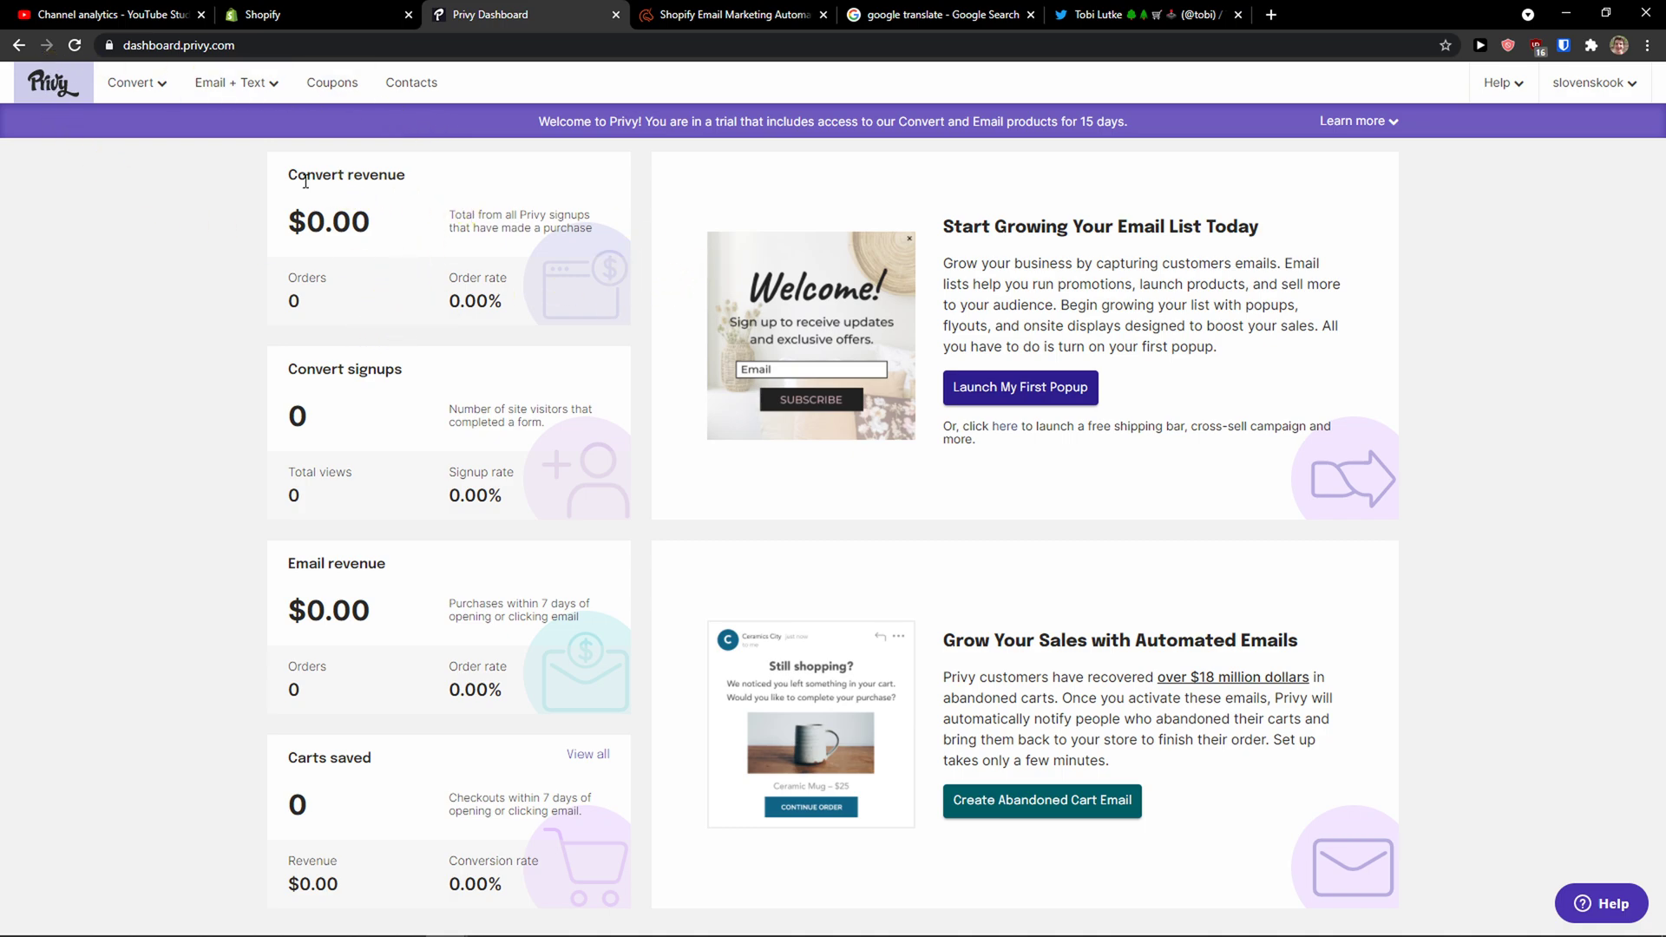
- Review the dashboard's revenue, signups, email revenue, carts saved and automated emails at 110% zoom
left_click_drag(265, 189, 476, 186)
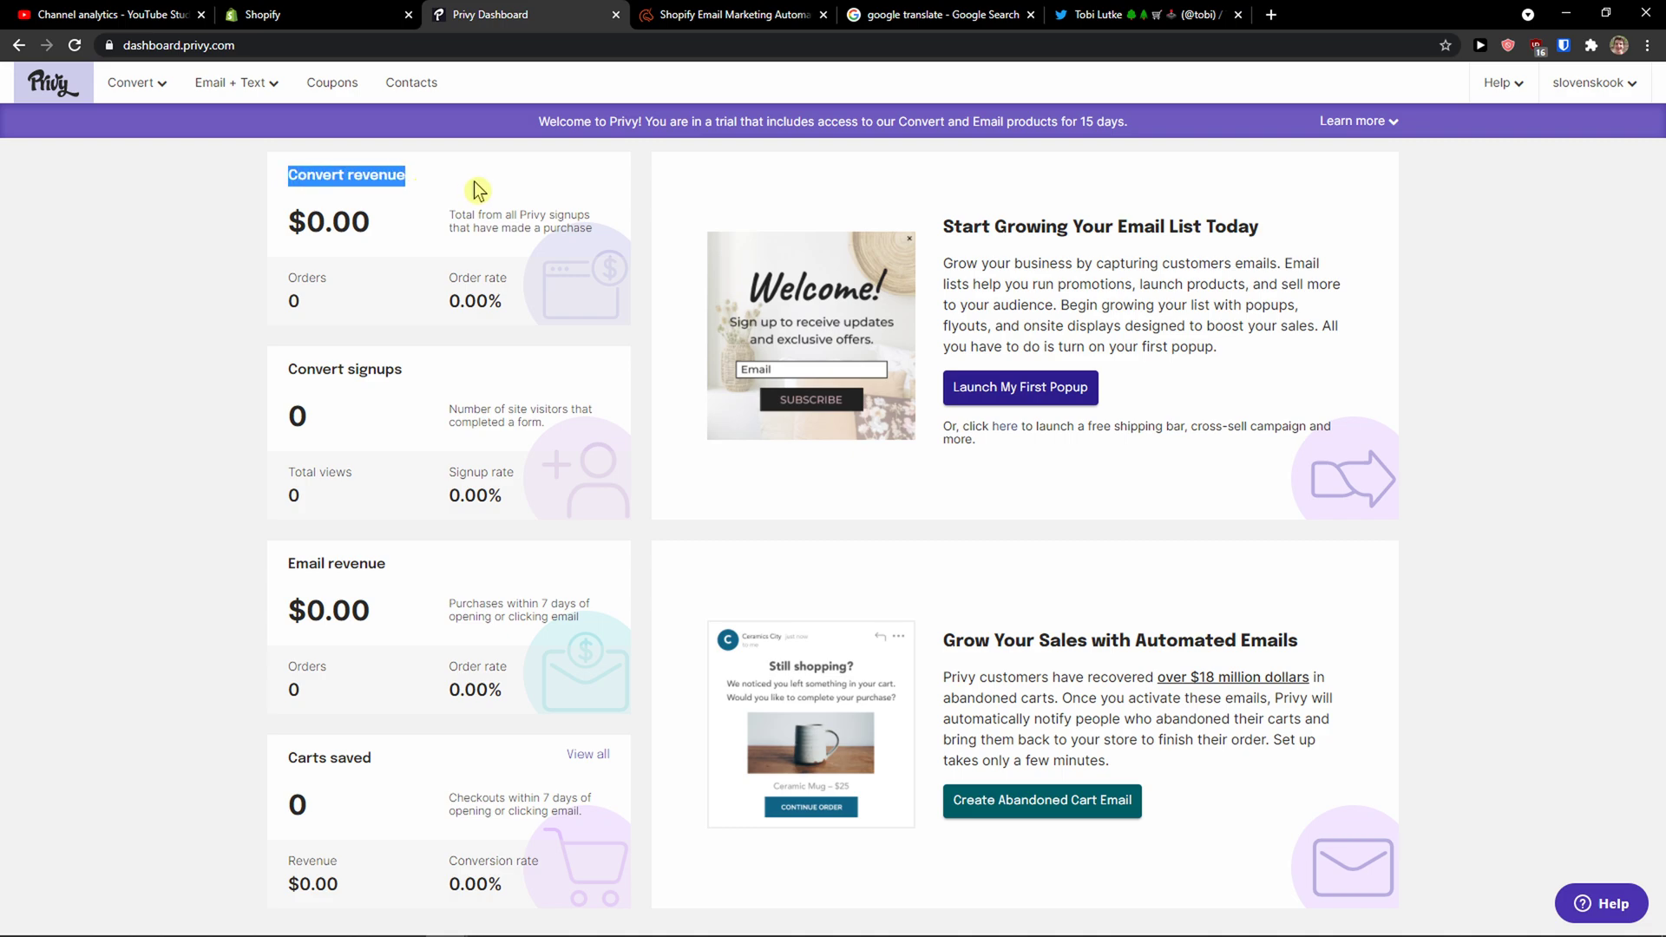
left_click_drag(268, 372, 483, 379)
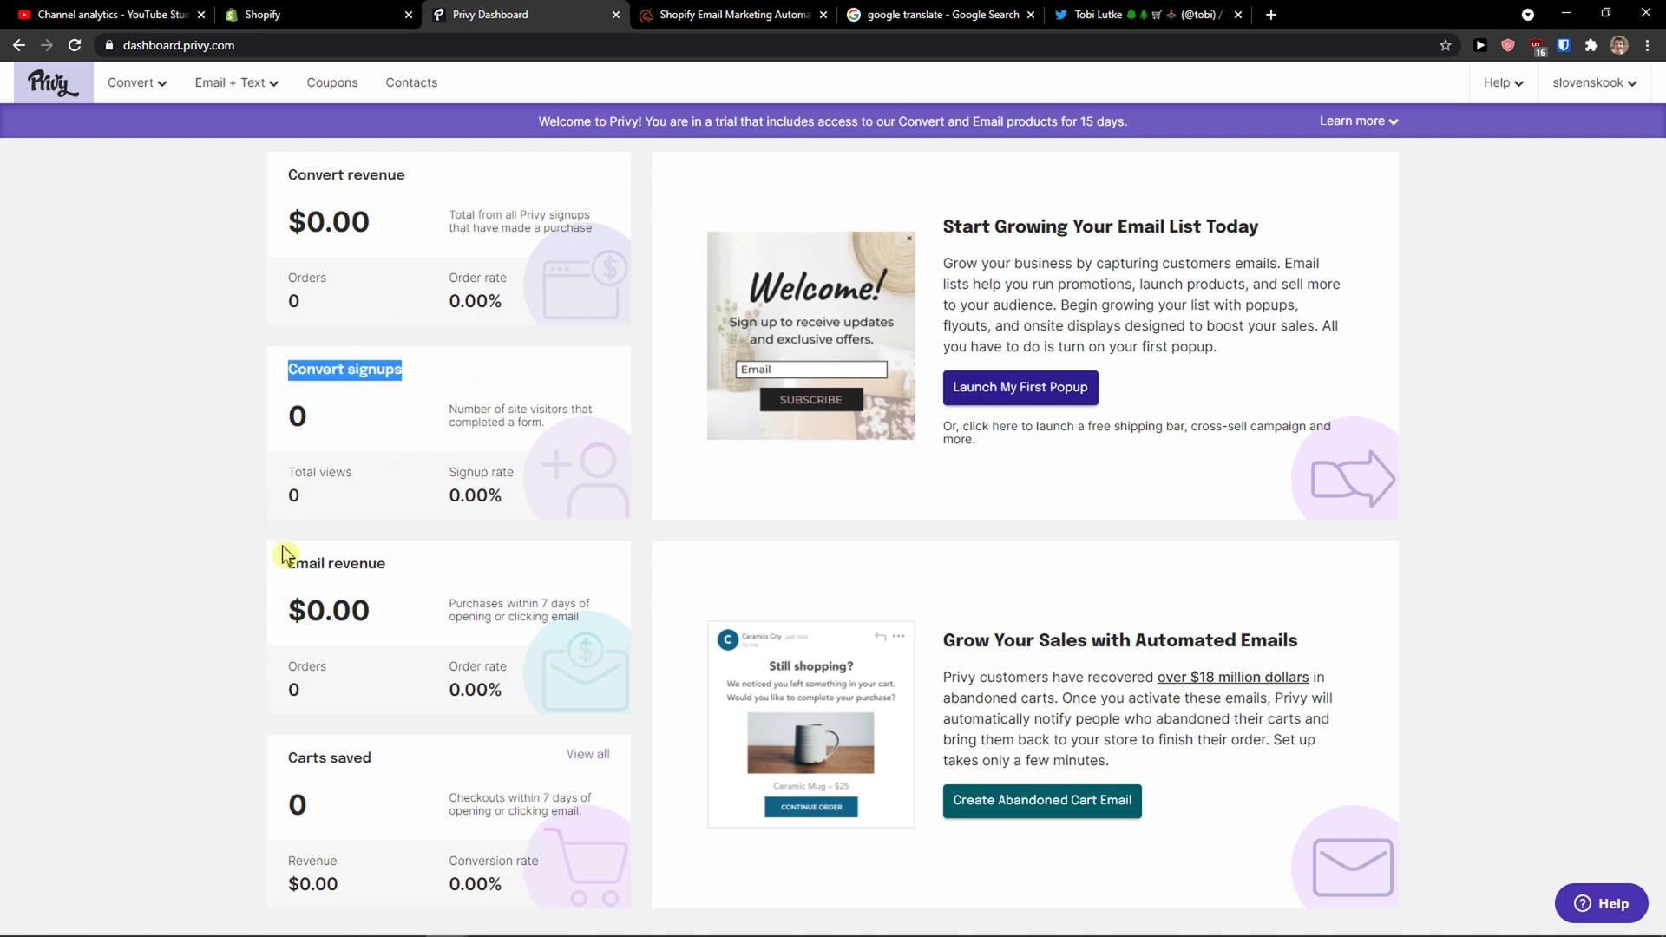
left_click_drag(284, 561, 409, 576)
left_click_drag(292, 750, 425, 767)
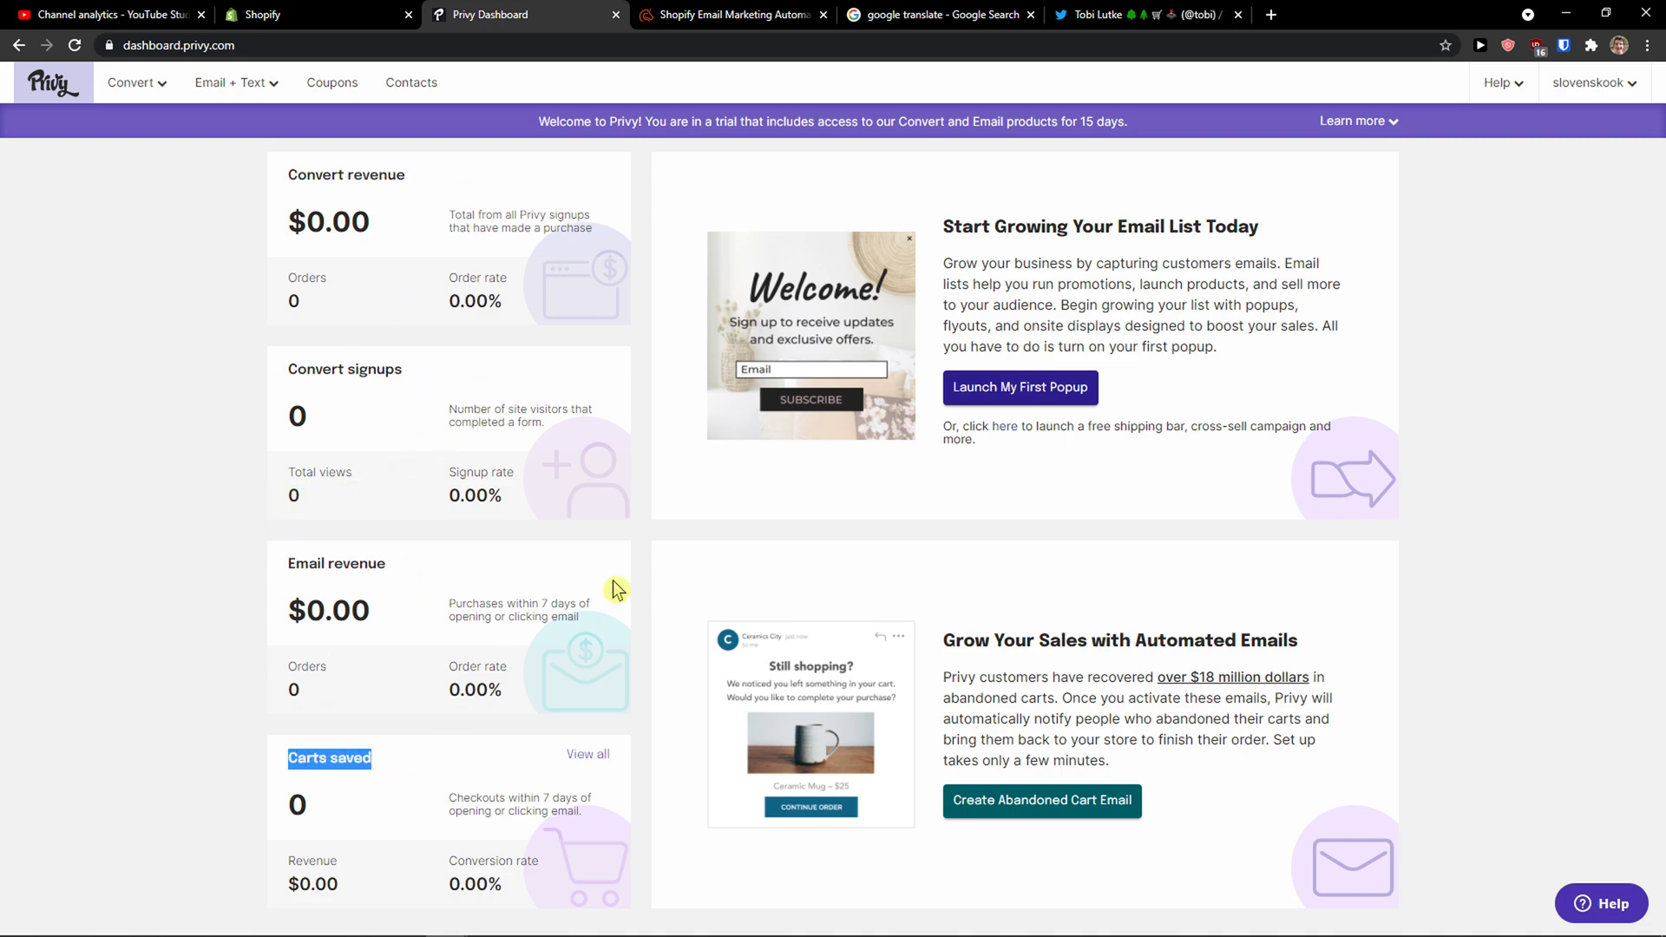
key("ctrl+plus")
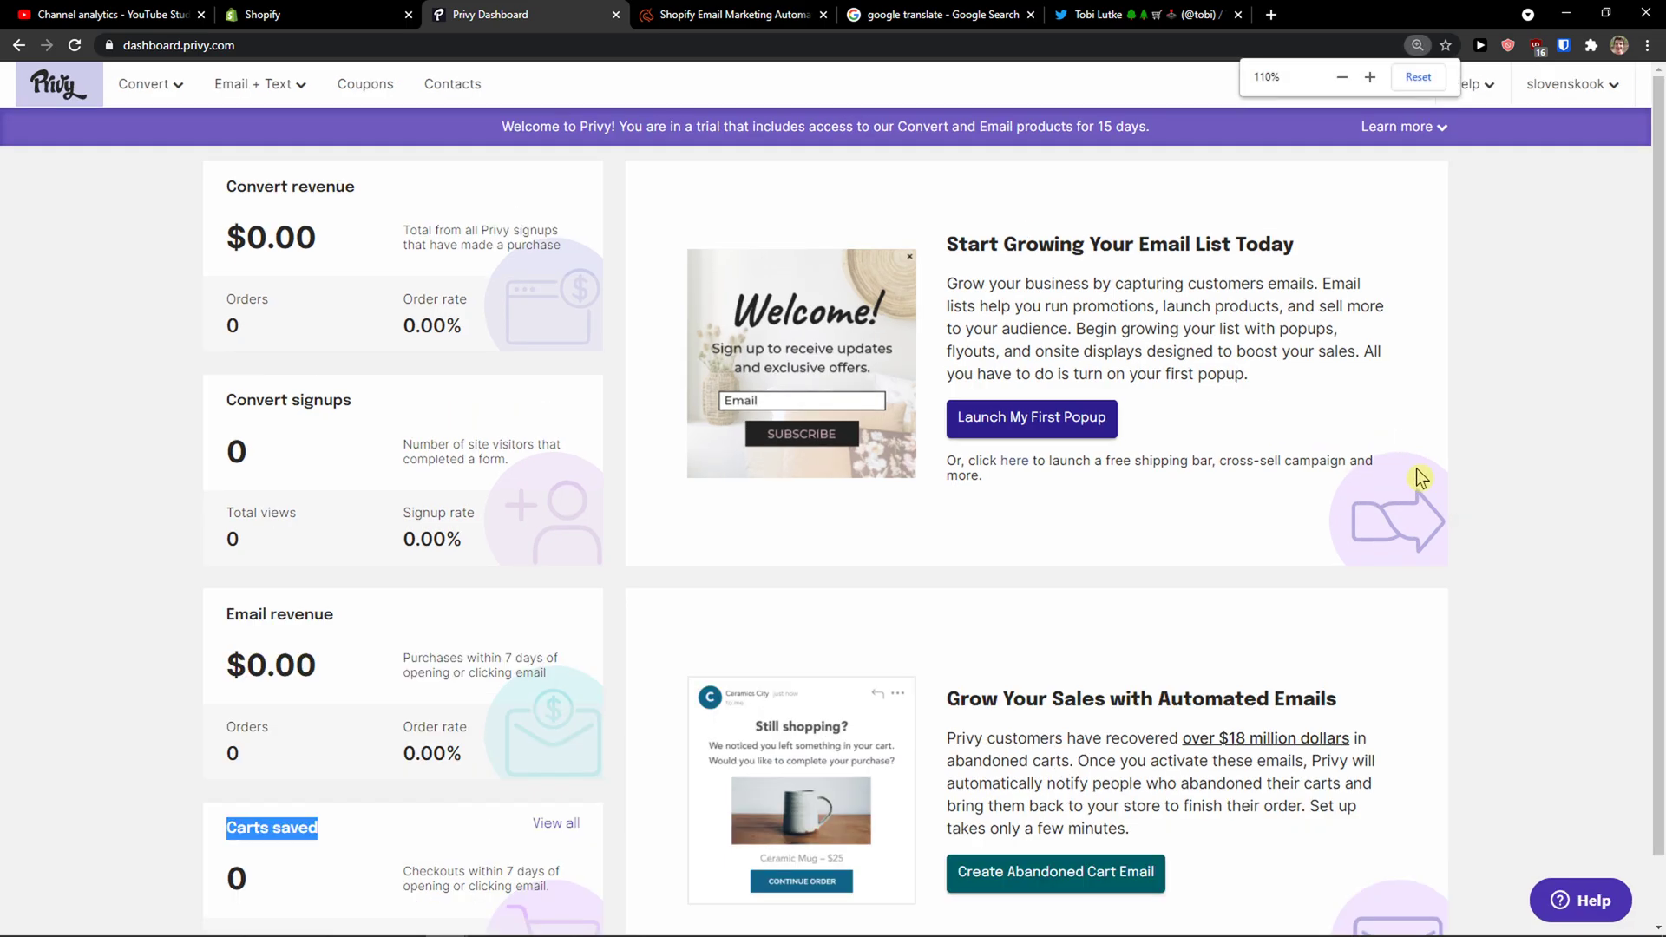
scroll(1419, 477, "down", 1)
scroll(1392, 460, "up", 1)
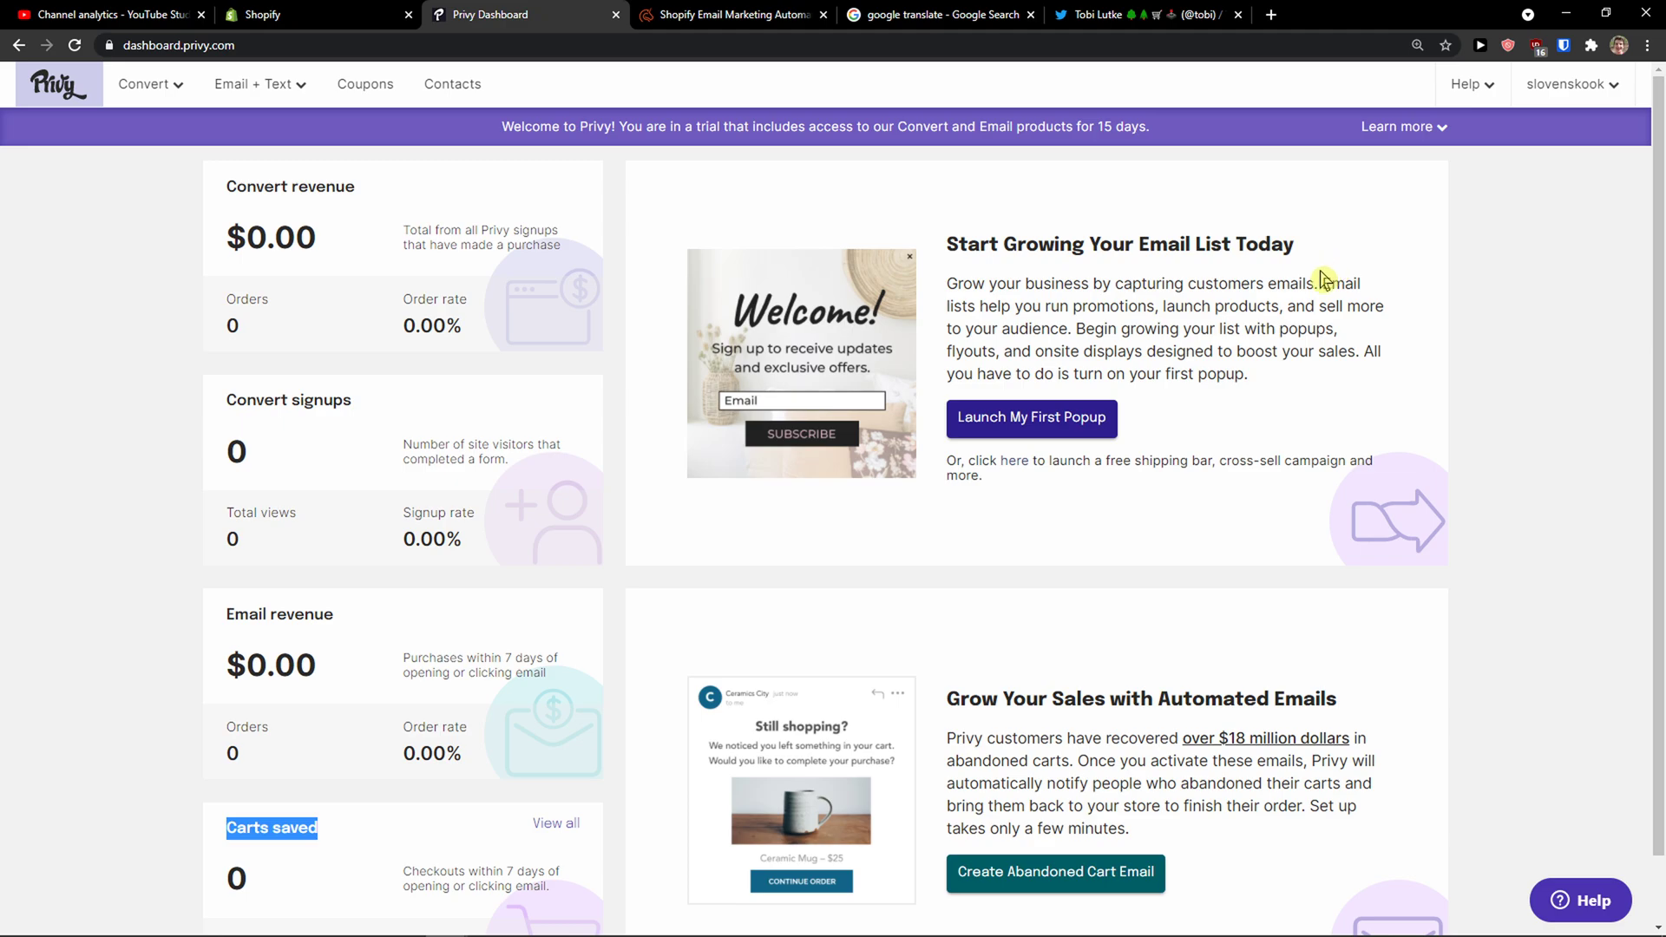
left_click_drag(960, 698, 1364, 699)
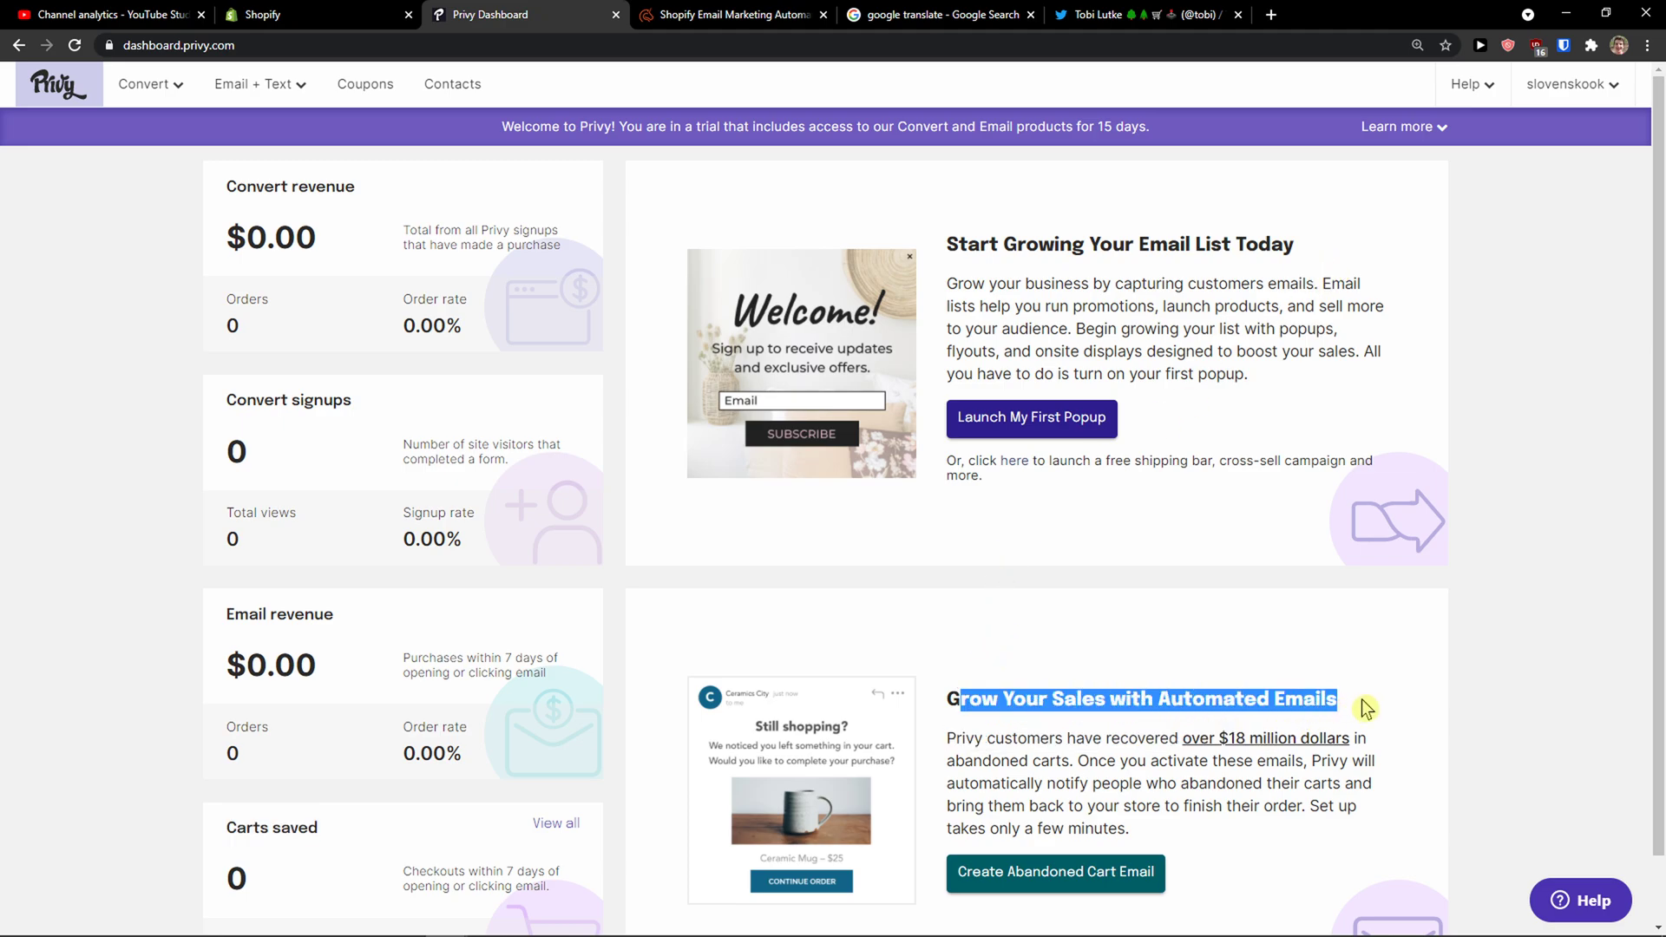
- Browse the Convert and Email + Text menus, then go to the Contacts page
left_click(184, 92)
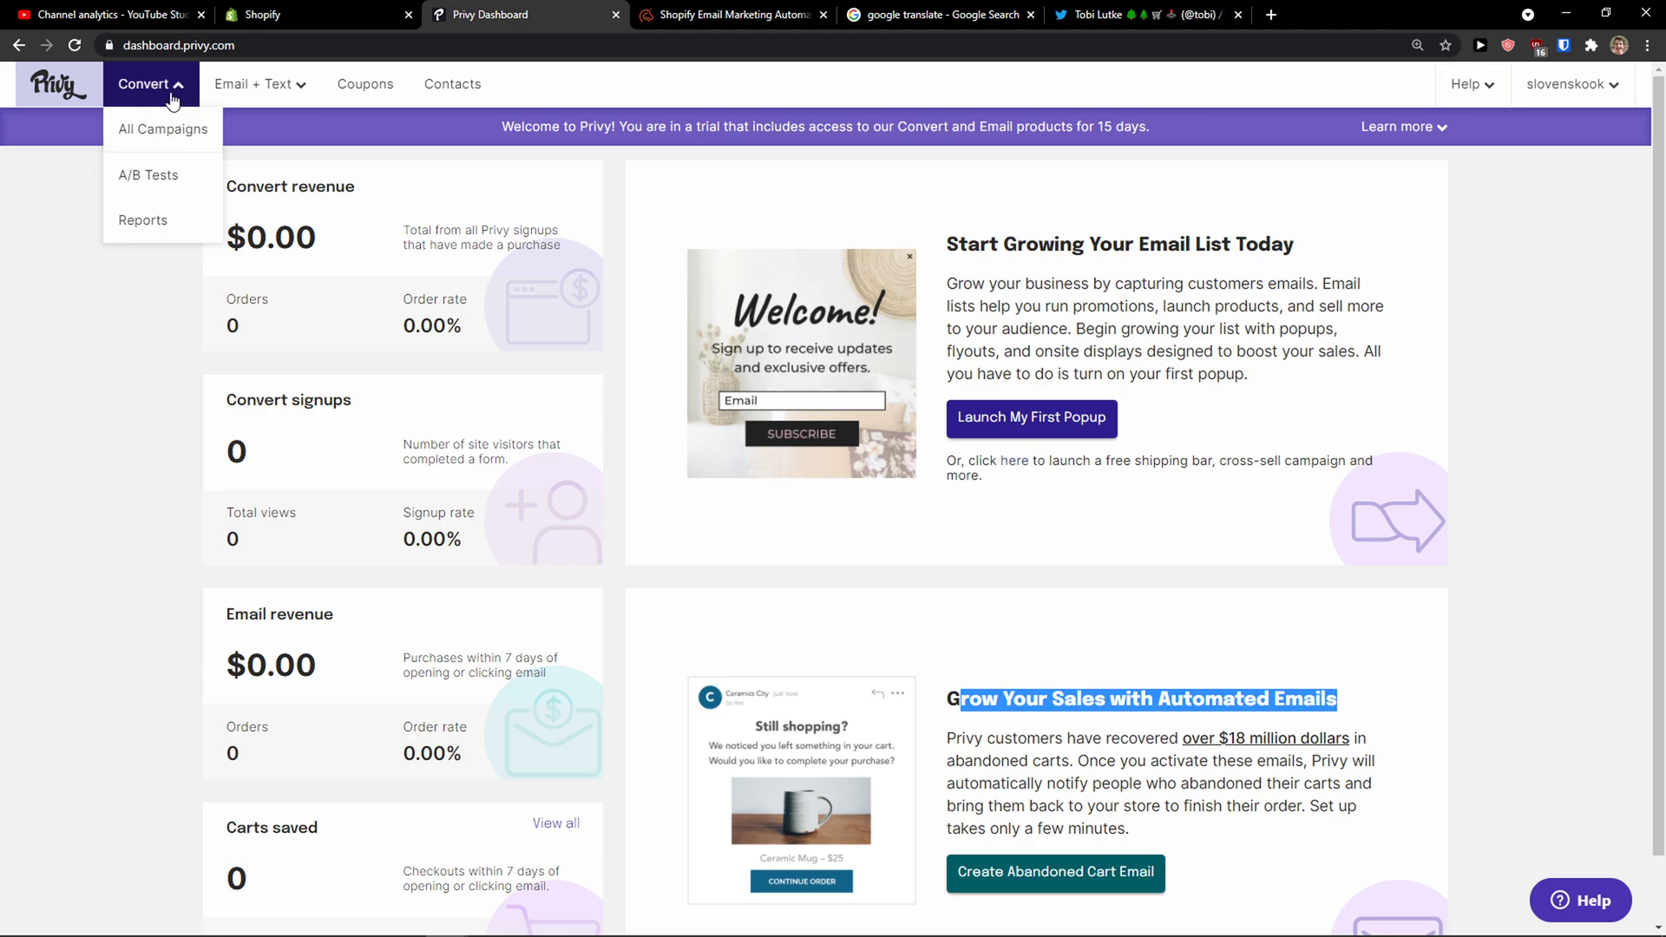
left_click(283, 97)
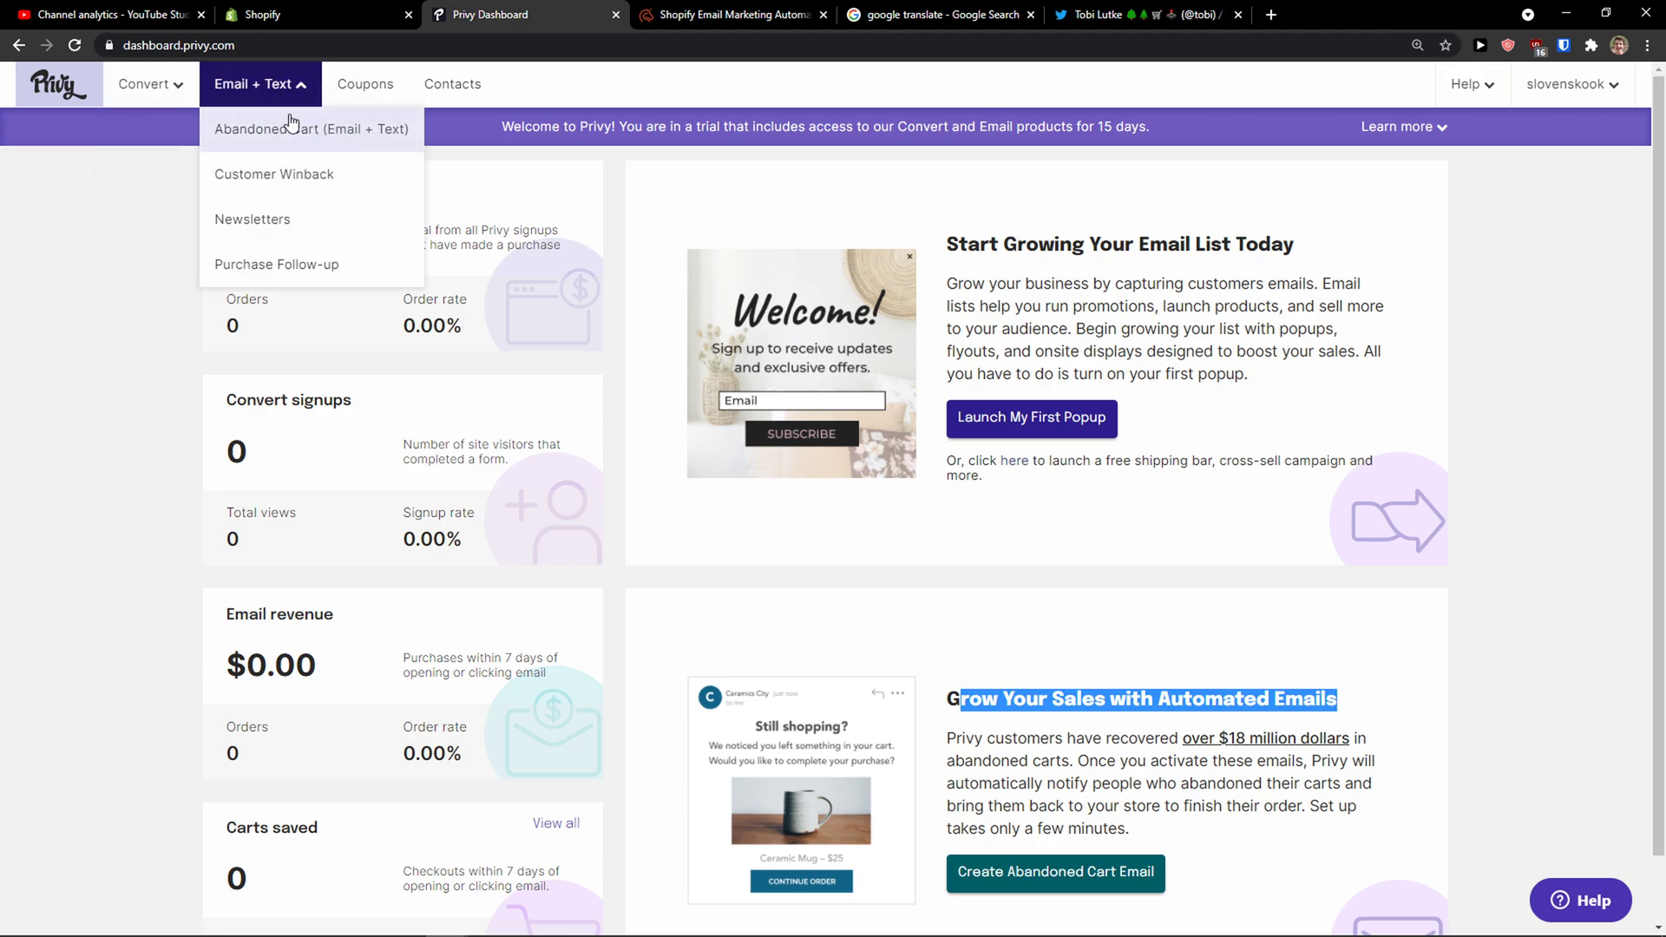
left_click(286, 97)
left_click(293, 94)
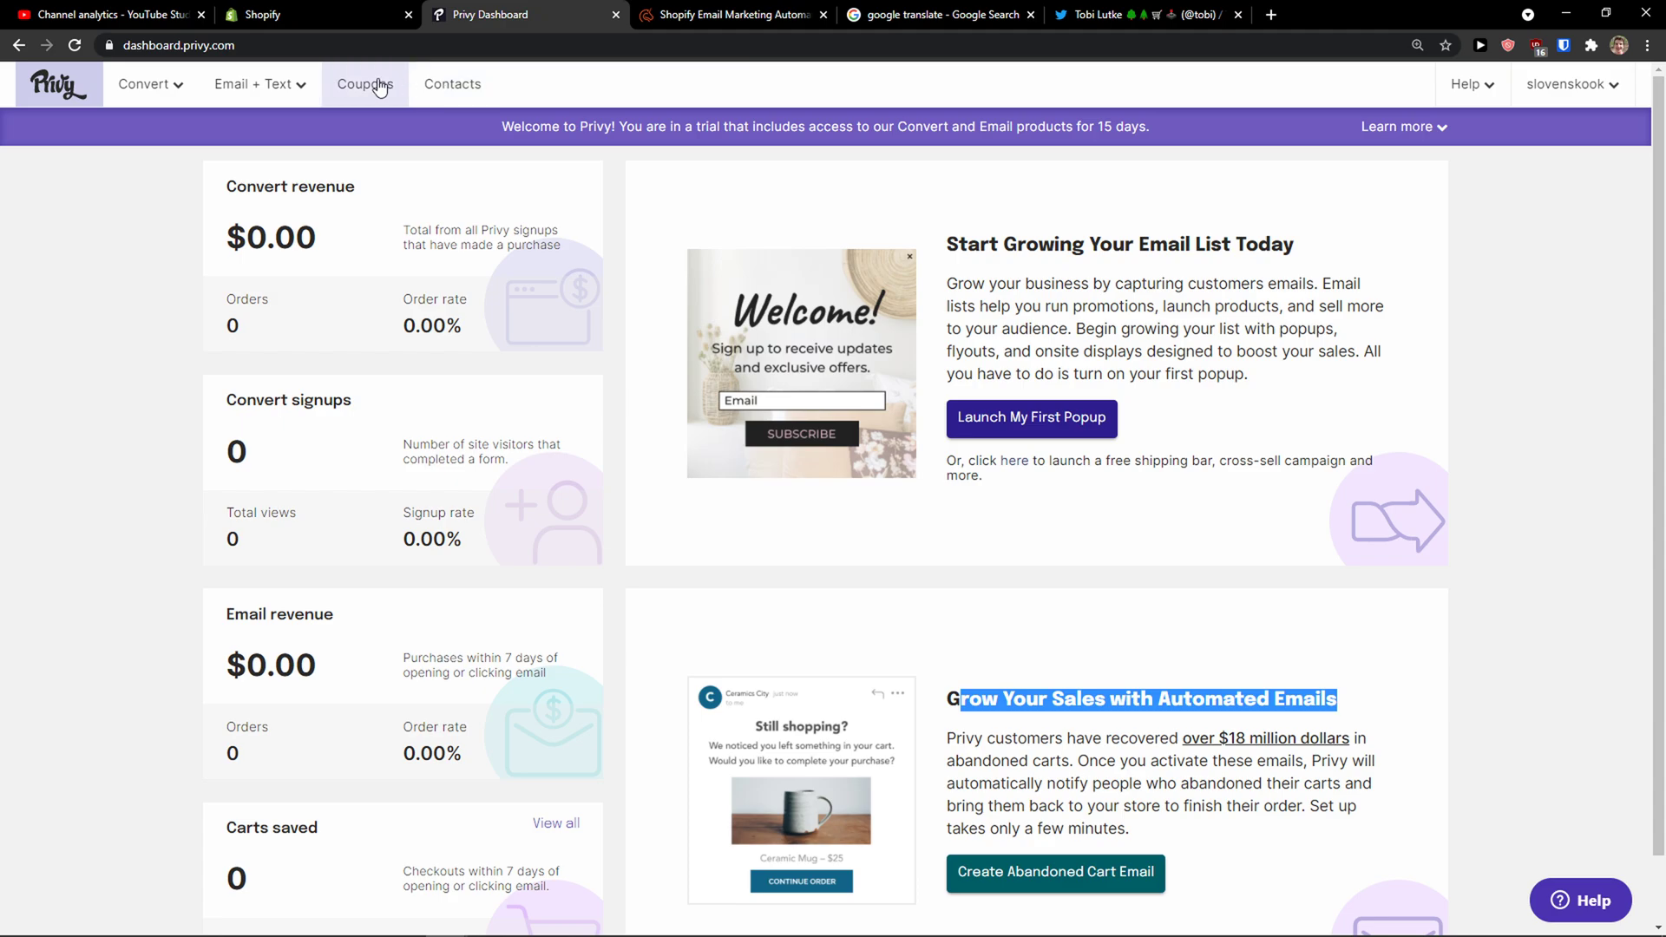
left_click(193, 85)
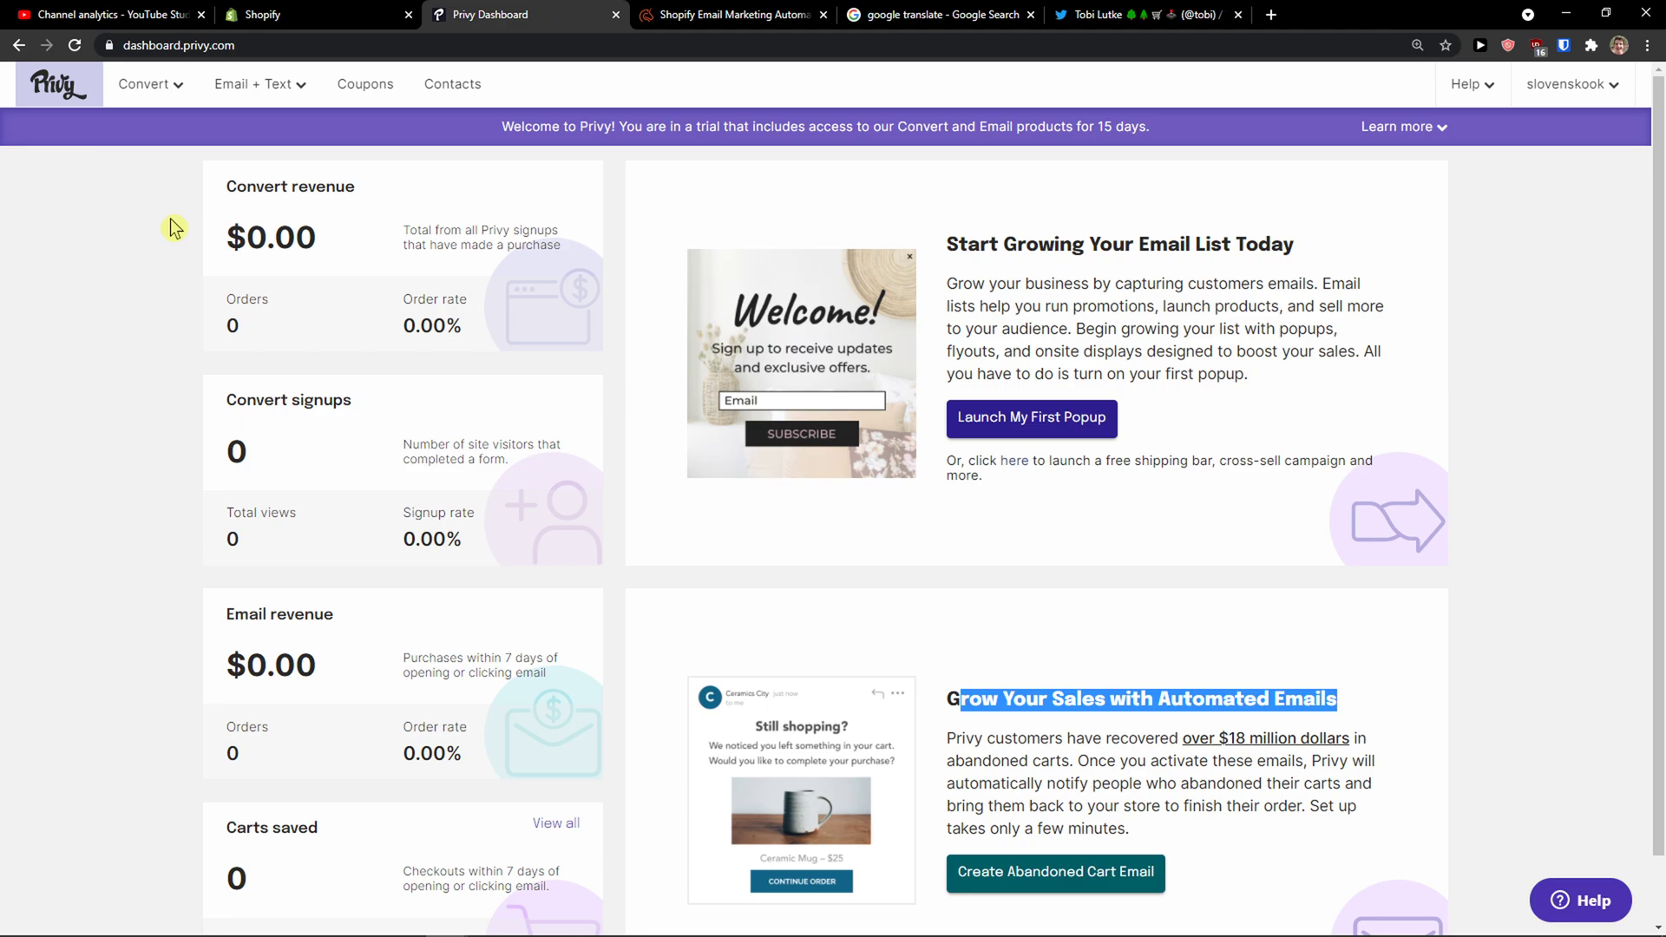
left_click(257, 84)
left_click(163, 87)
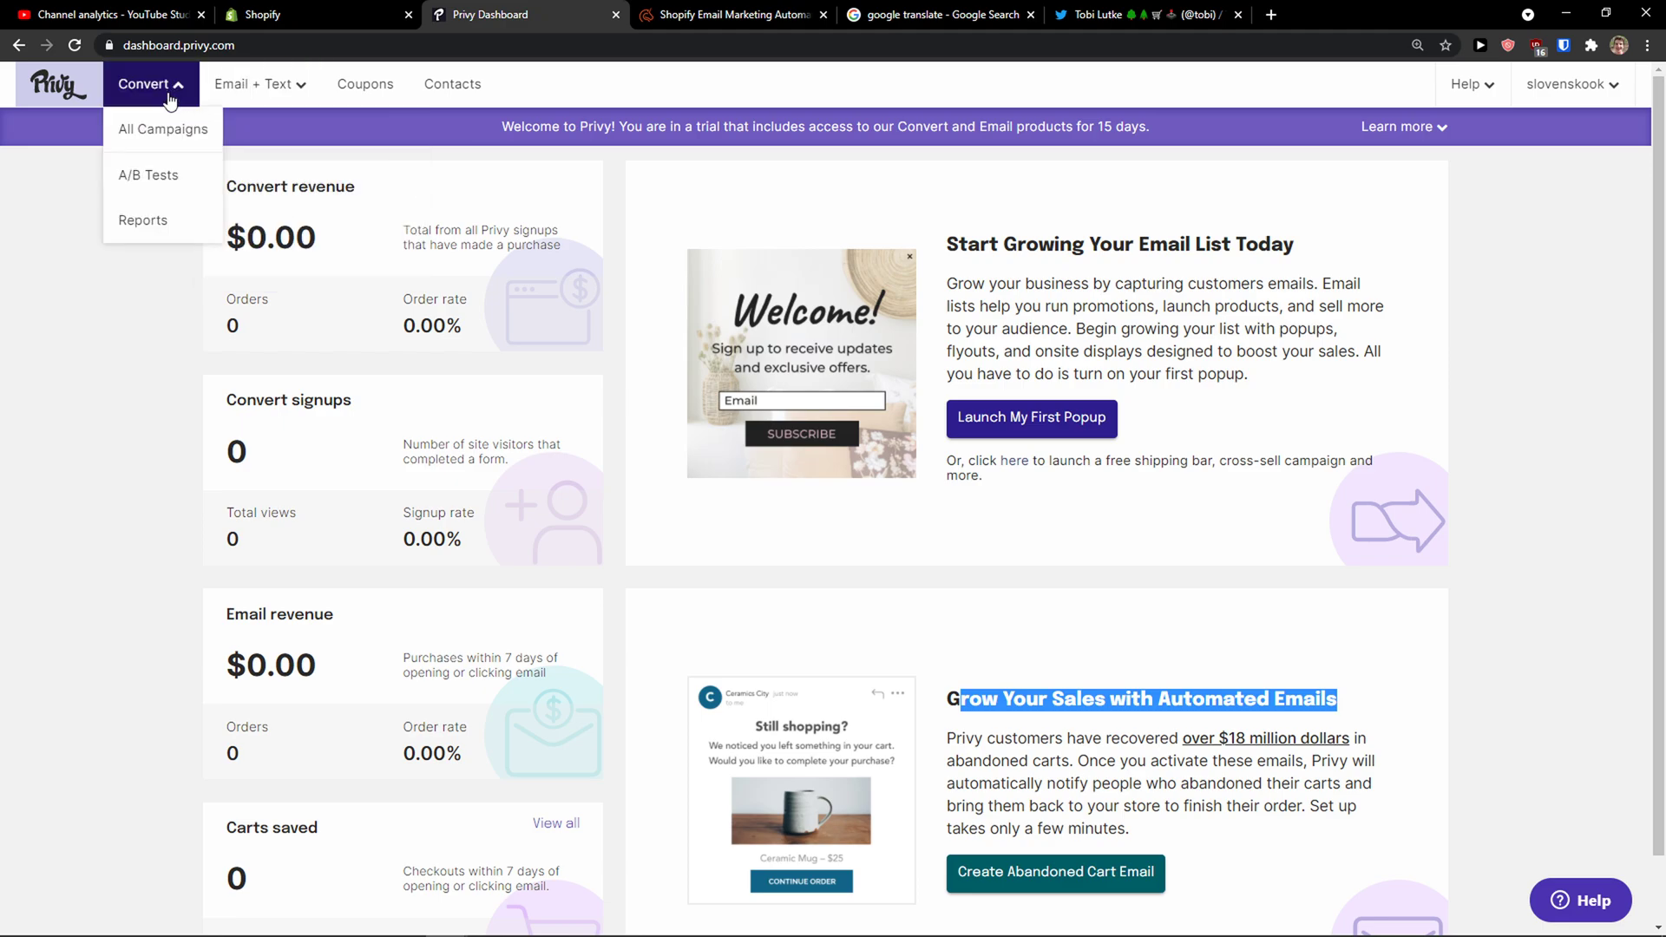
left_click(475, 90)
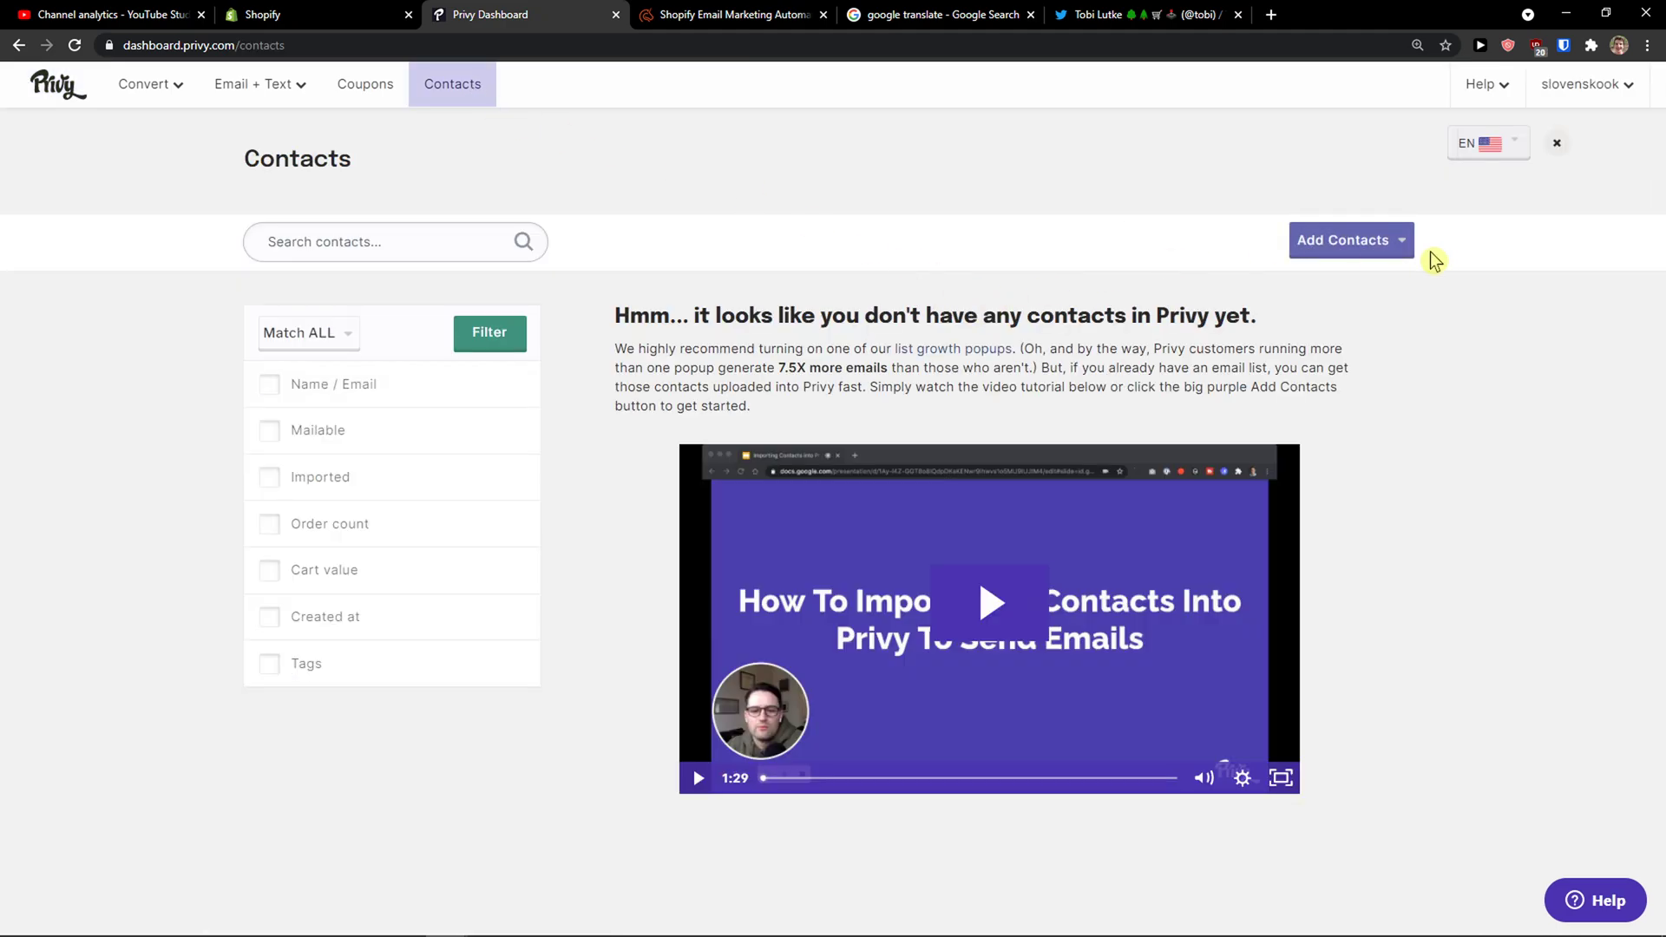
- Manually add a first contact from a saved e-mail entry, replacing the first name
left_click(1403, 247)
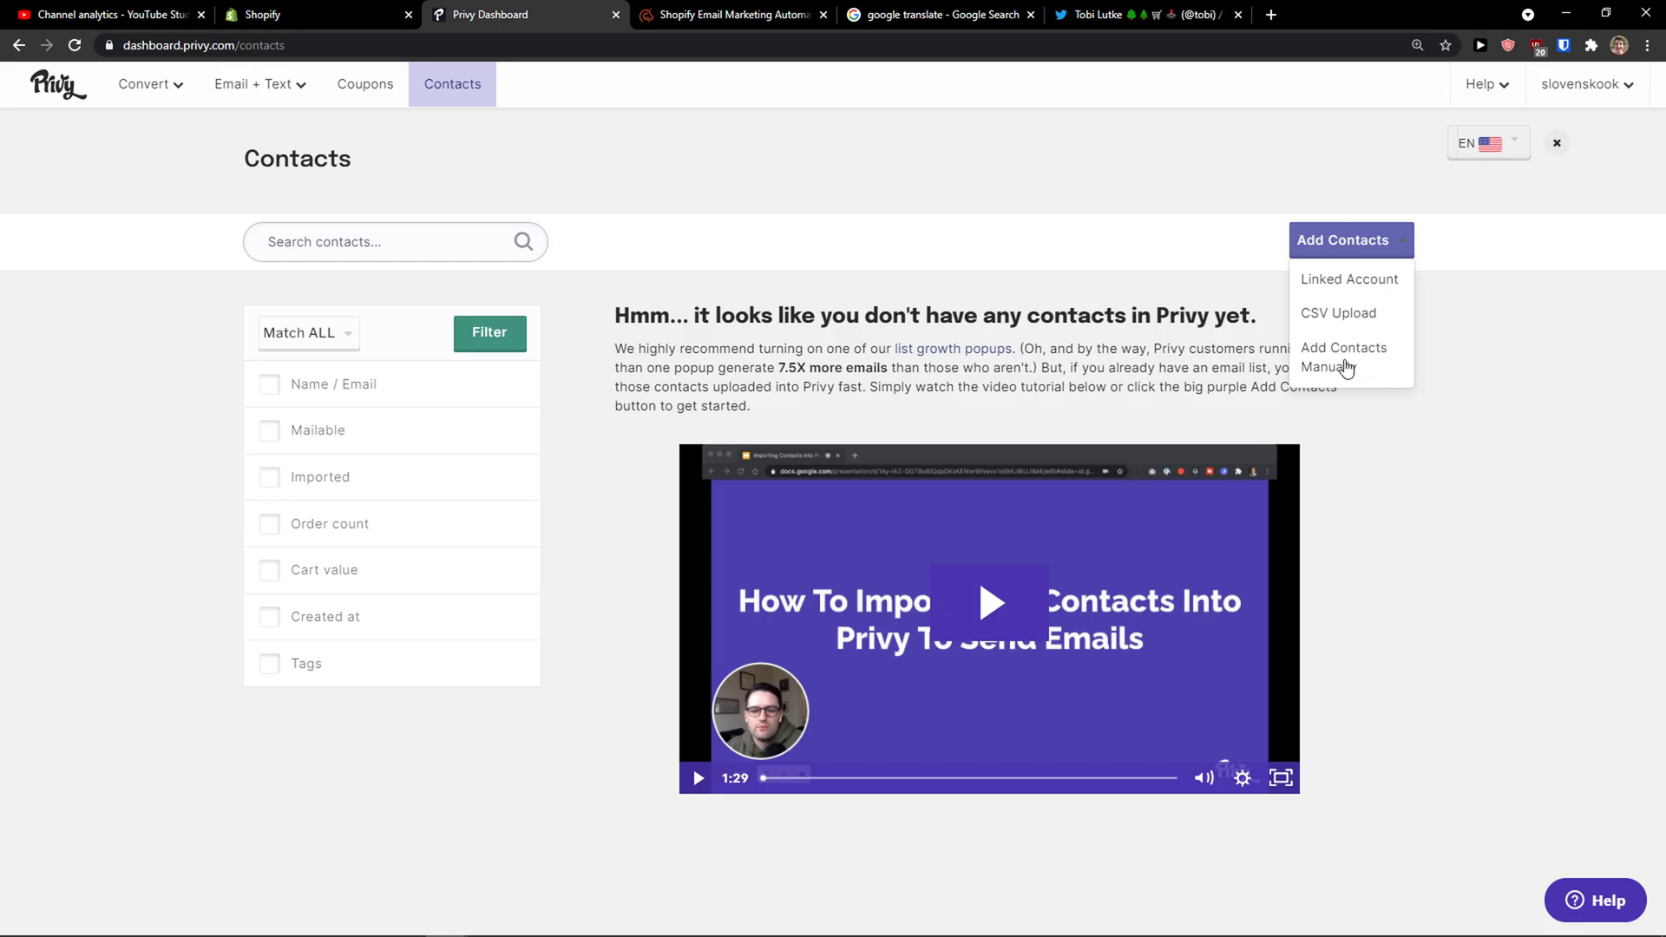
left_click(1346, 366)
left_click(800, 274)
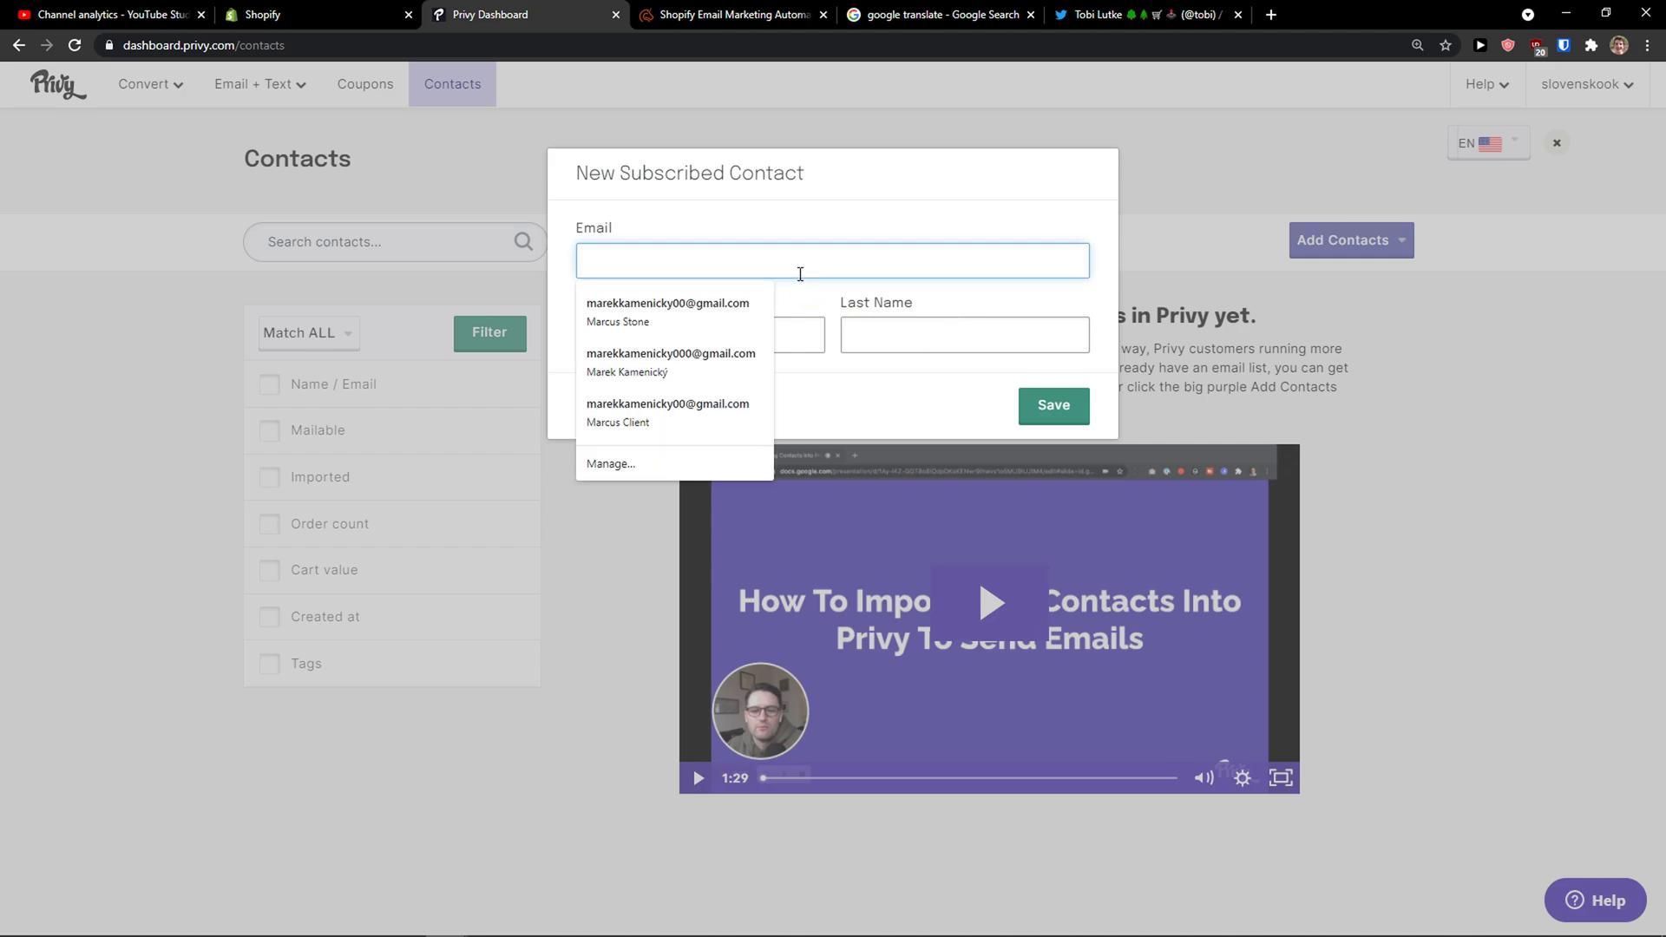
left_click(669, 314)
double_click(716, 341)
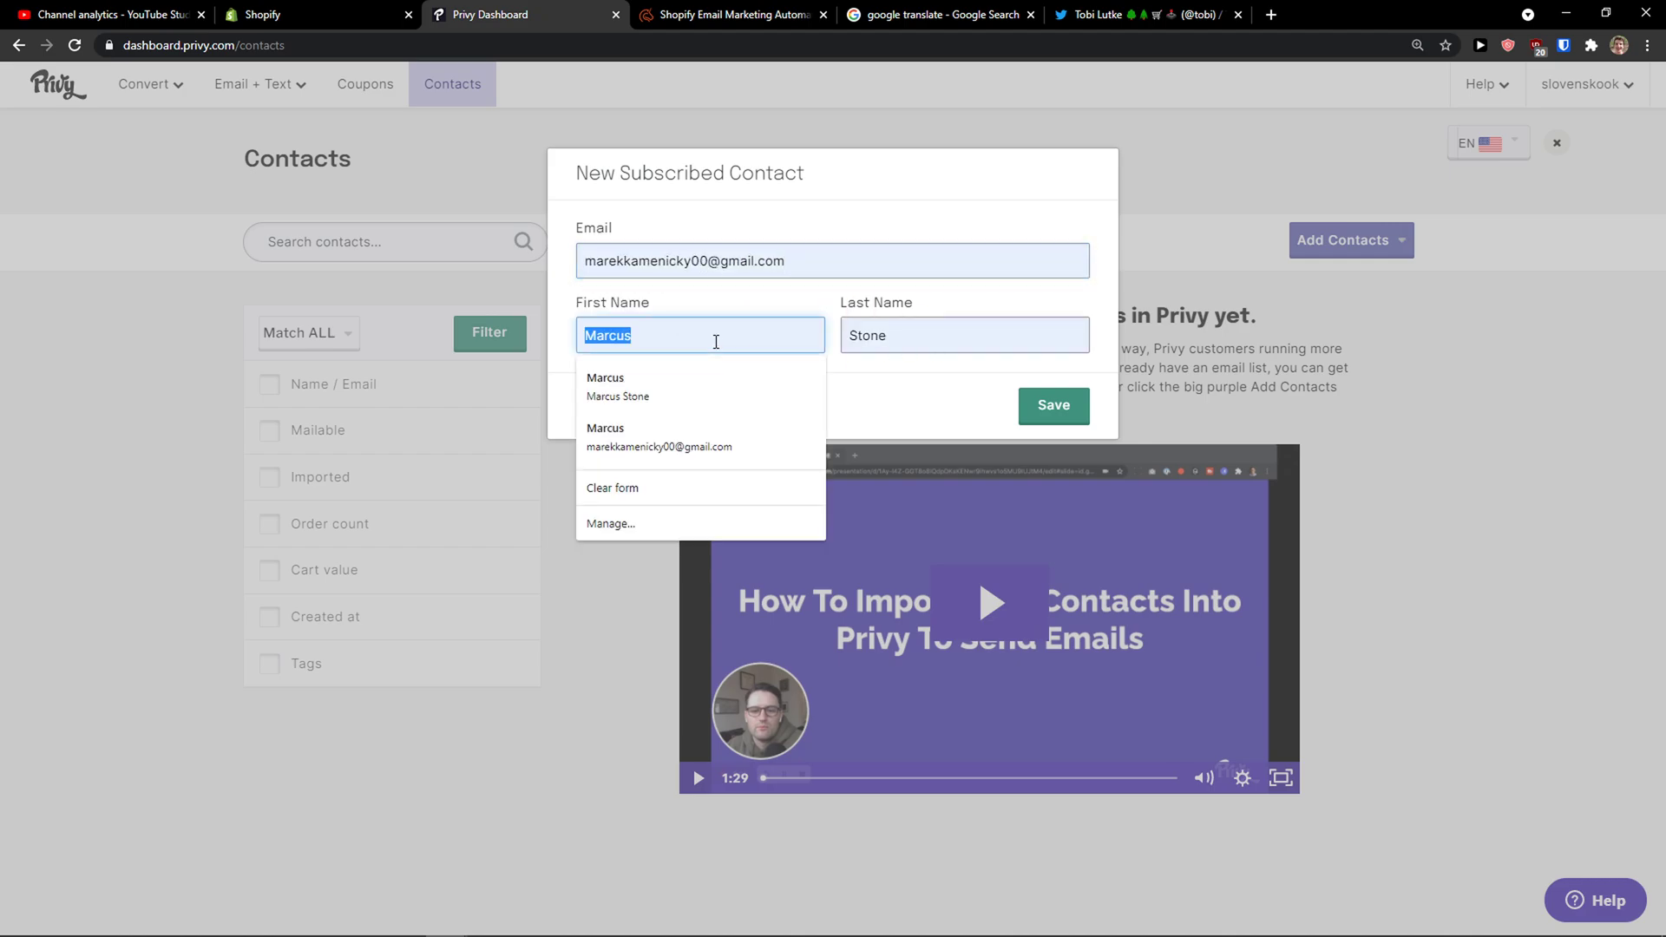
type("Marekosaur")
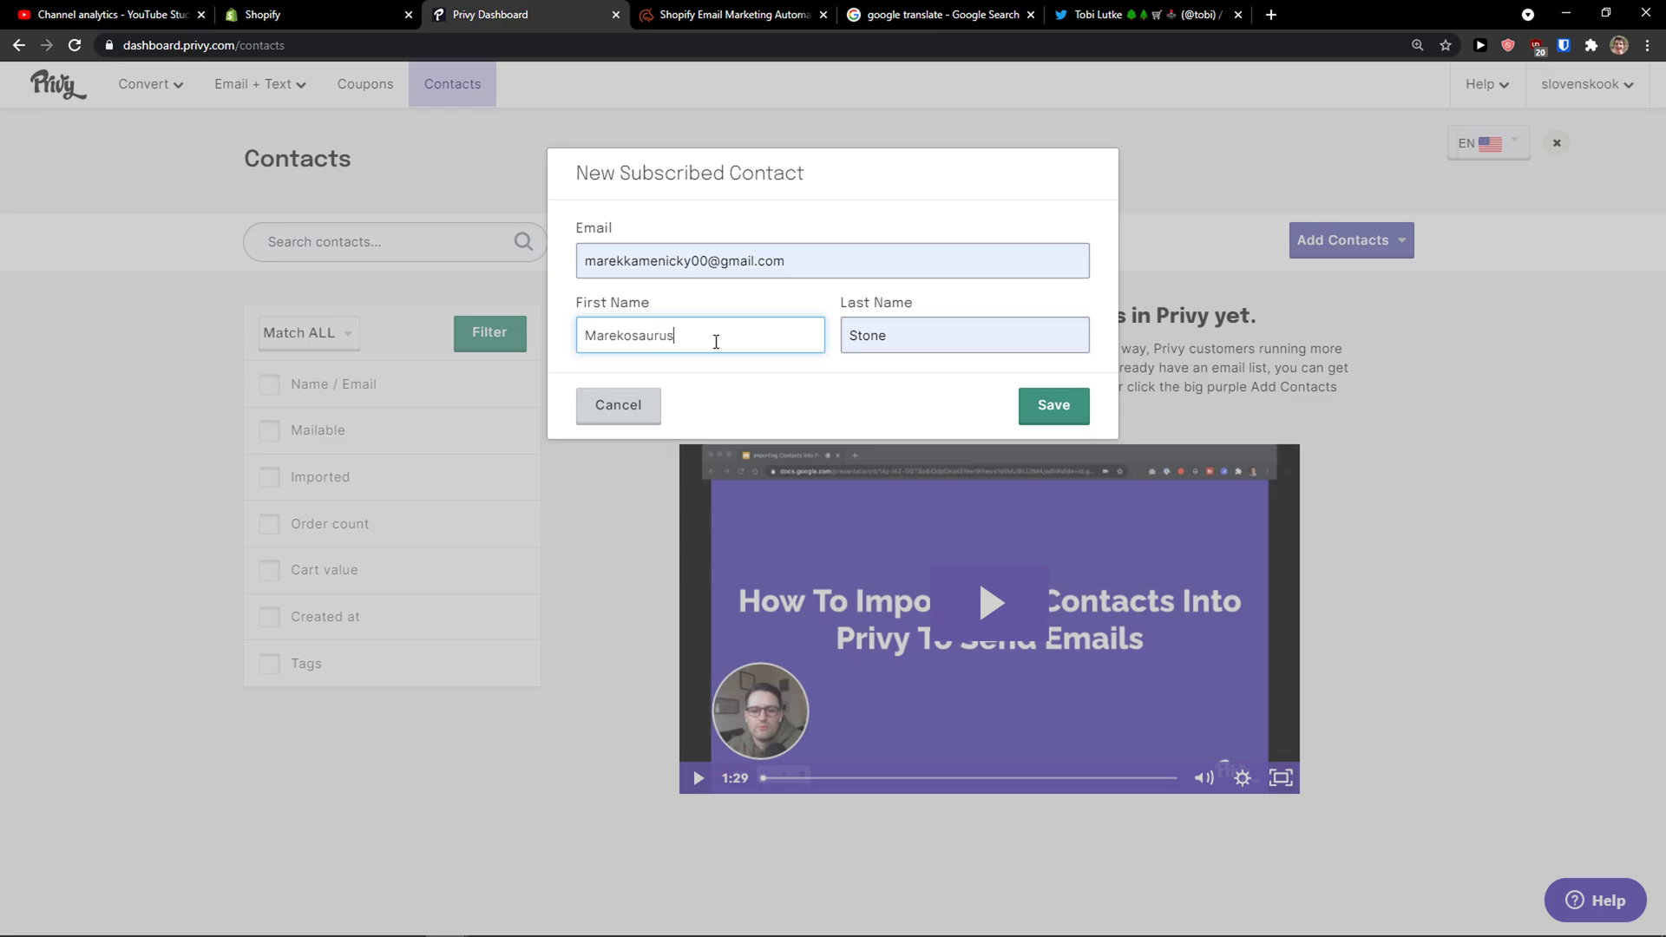
key("Tab")
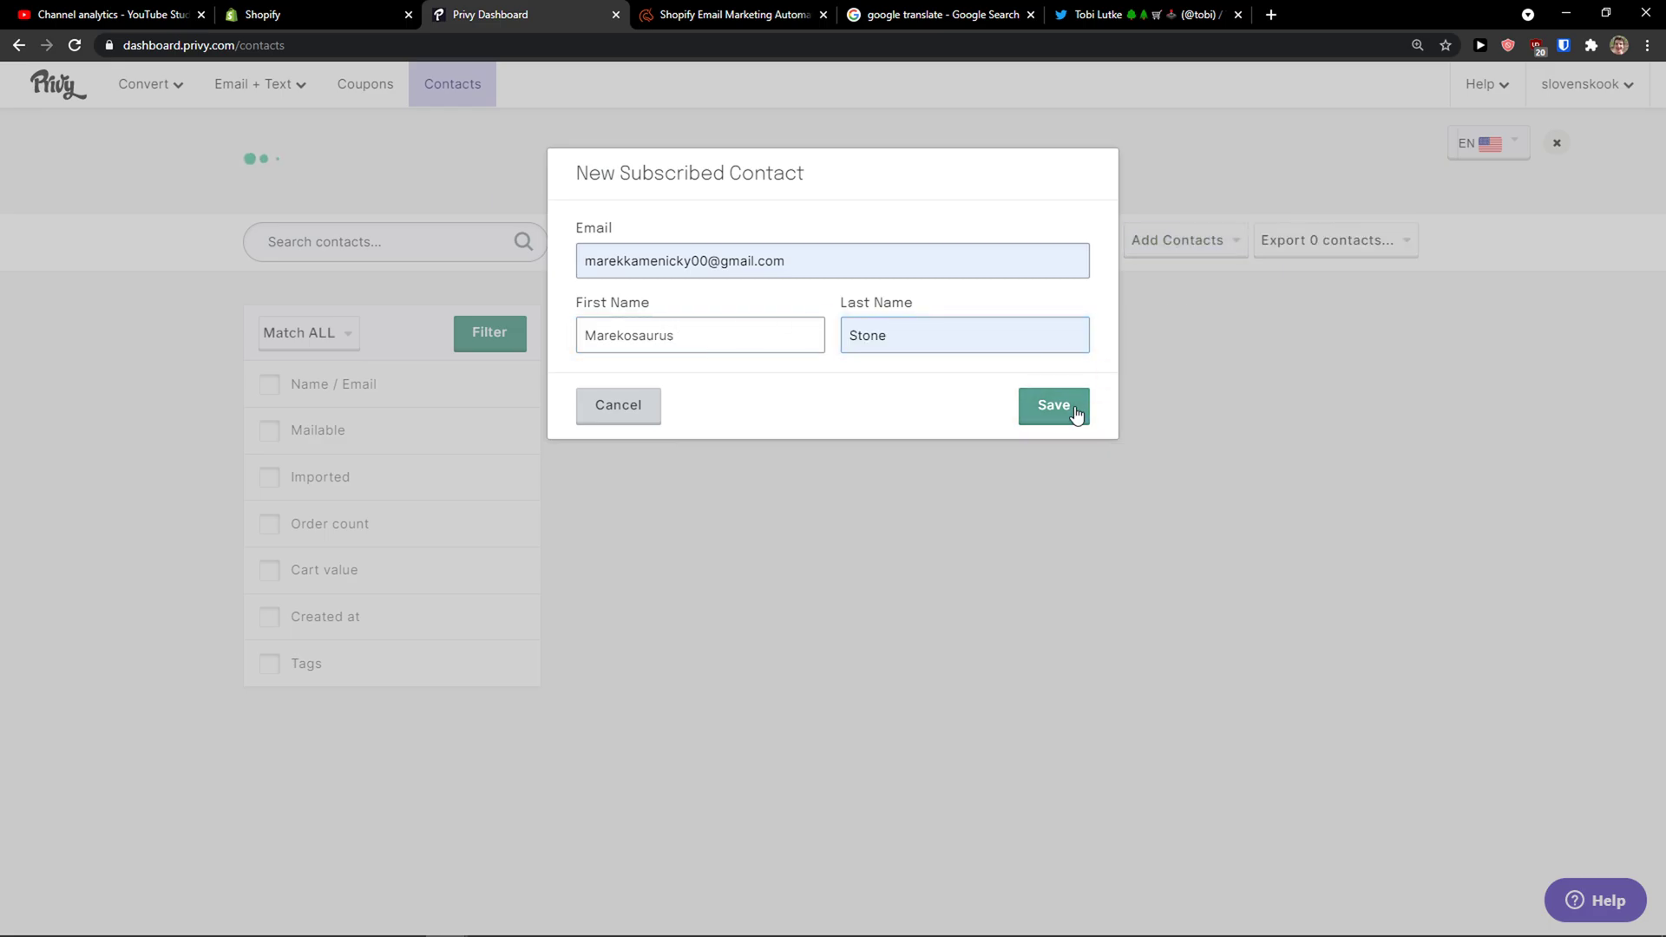
left_click(1071, 407)
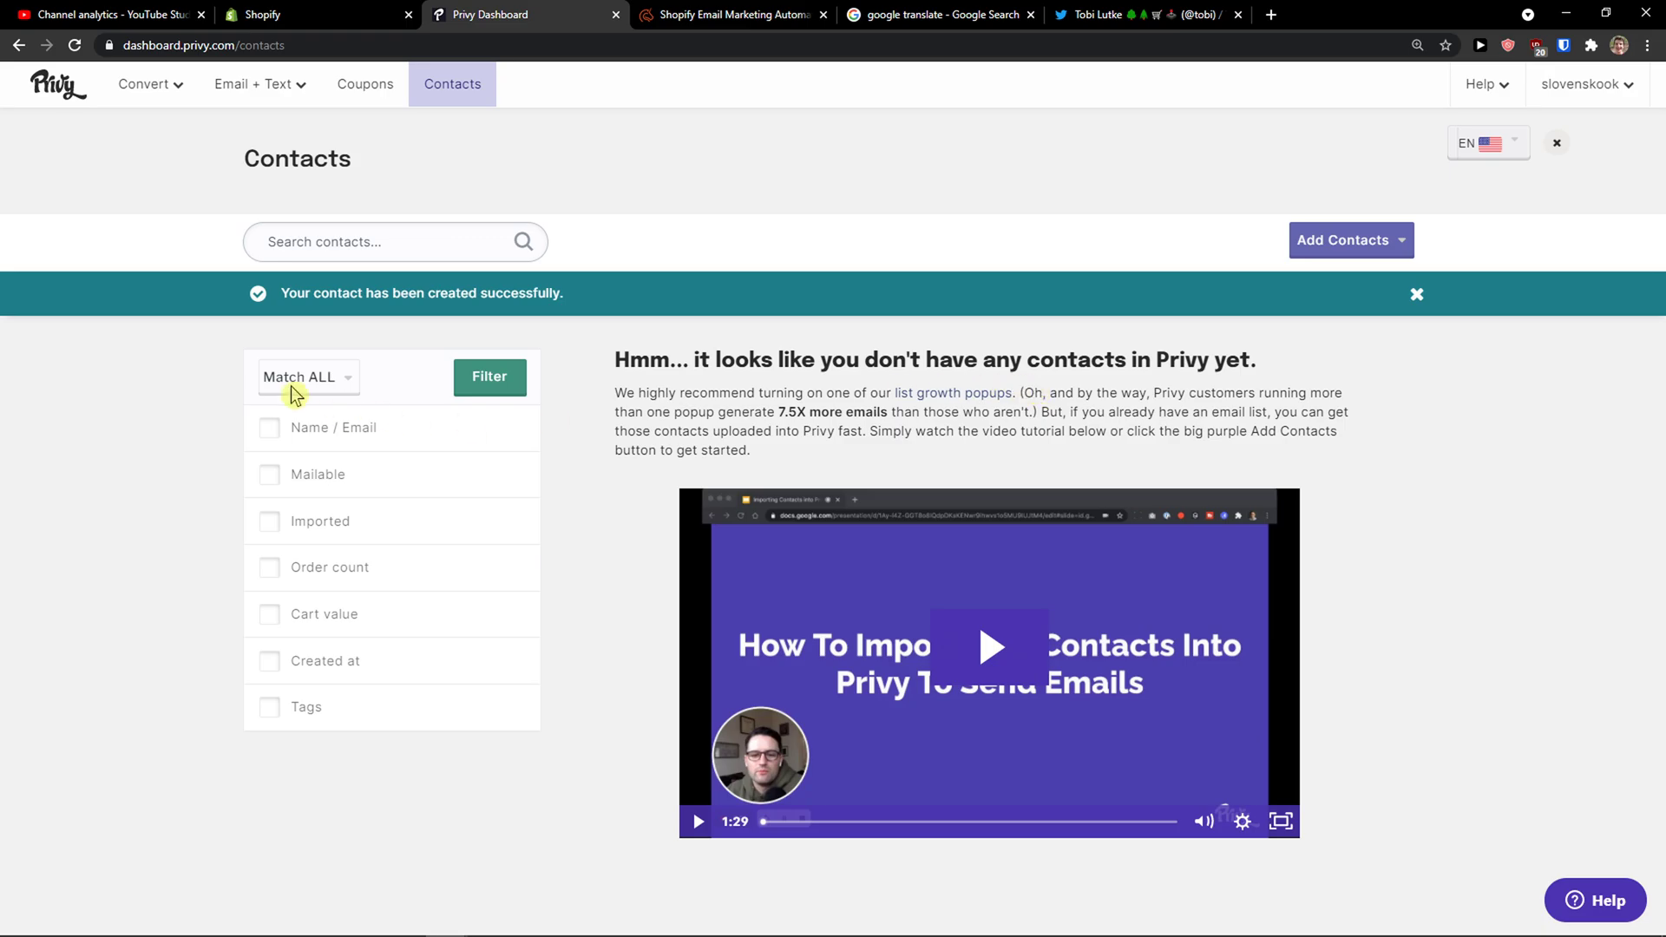
- Add a second contact with an edited e-mail address and dismiss the contact-created notice
left_click(1317, 249)
left_click(1370, 350)
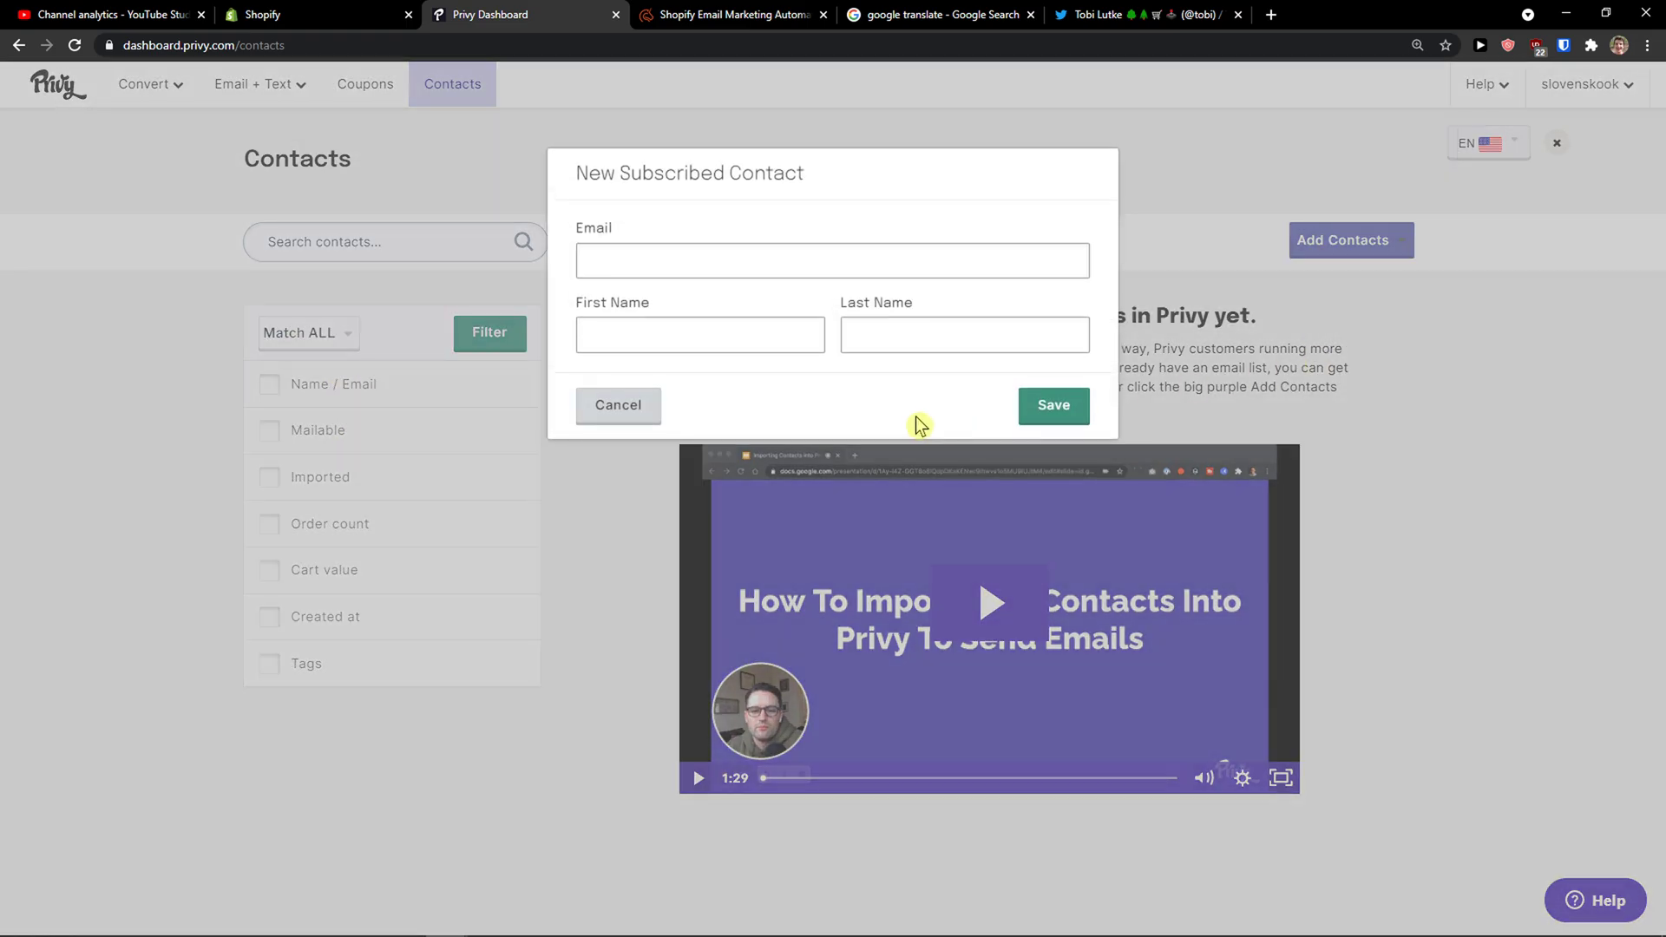
left_click(721, 265)
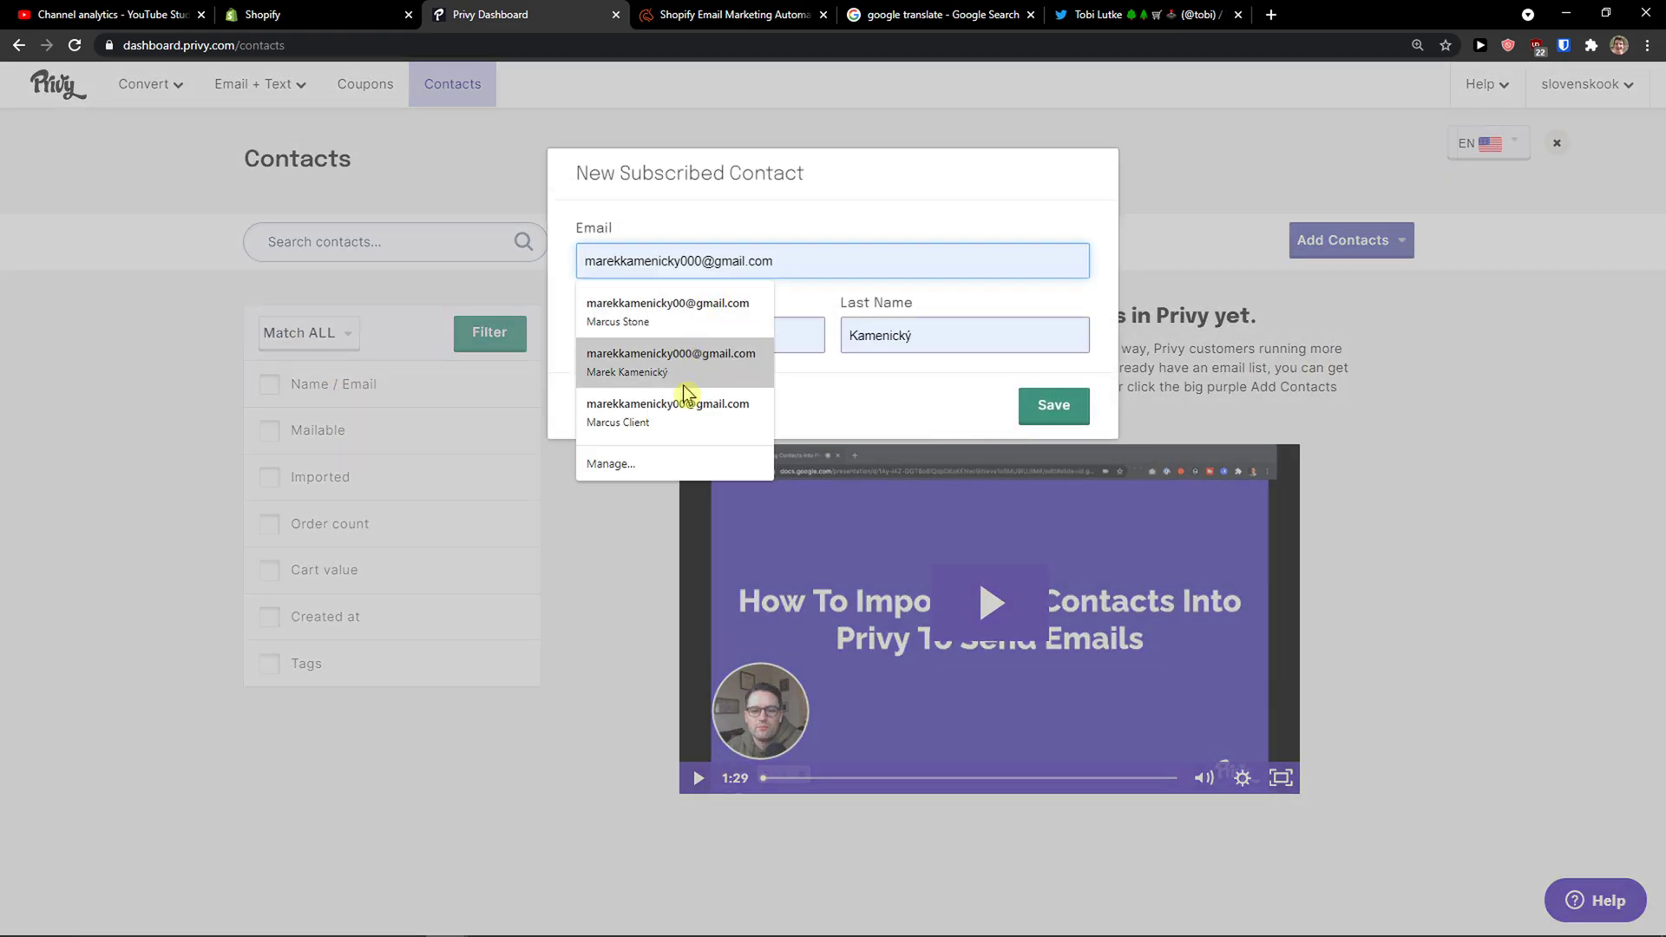
left_click(679, 406)
left_click(699, 263)
type("0000")
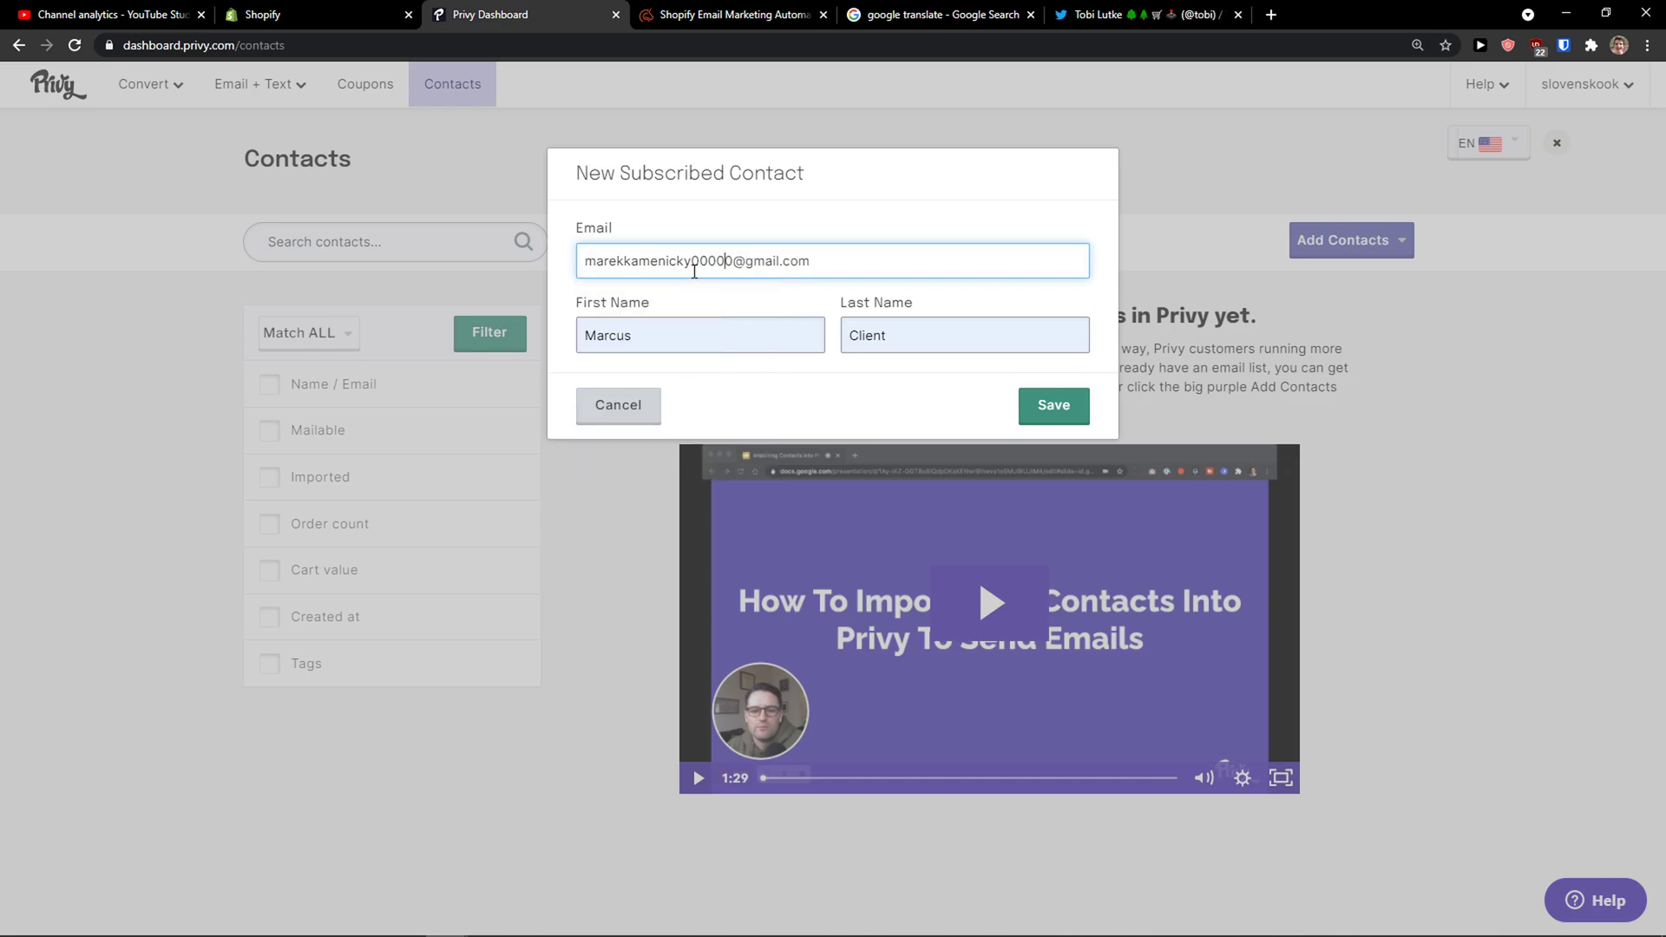
left_click(729, 330)
left_click(729, 260)
type("0")
left_click(729, 335)
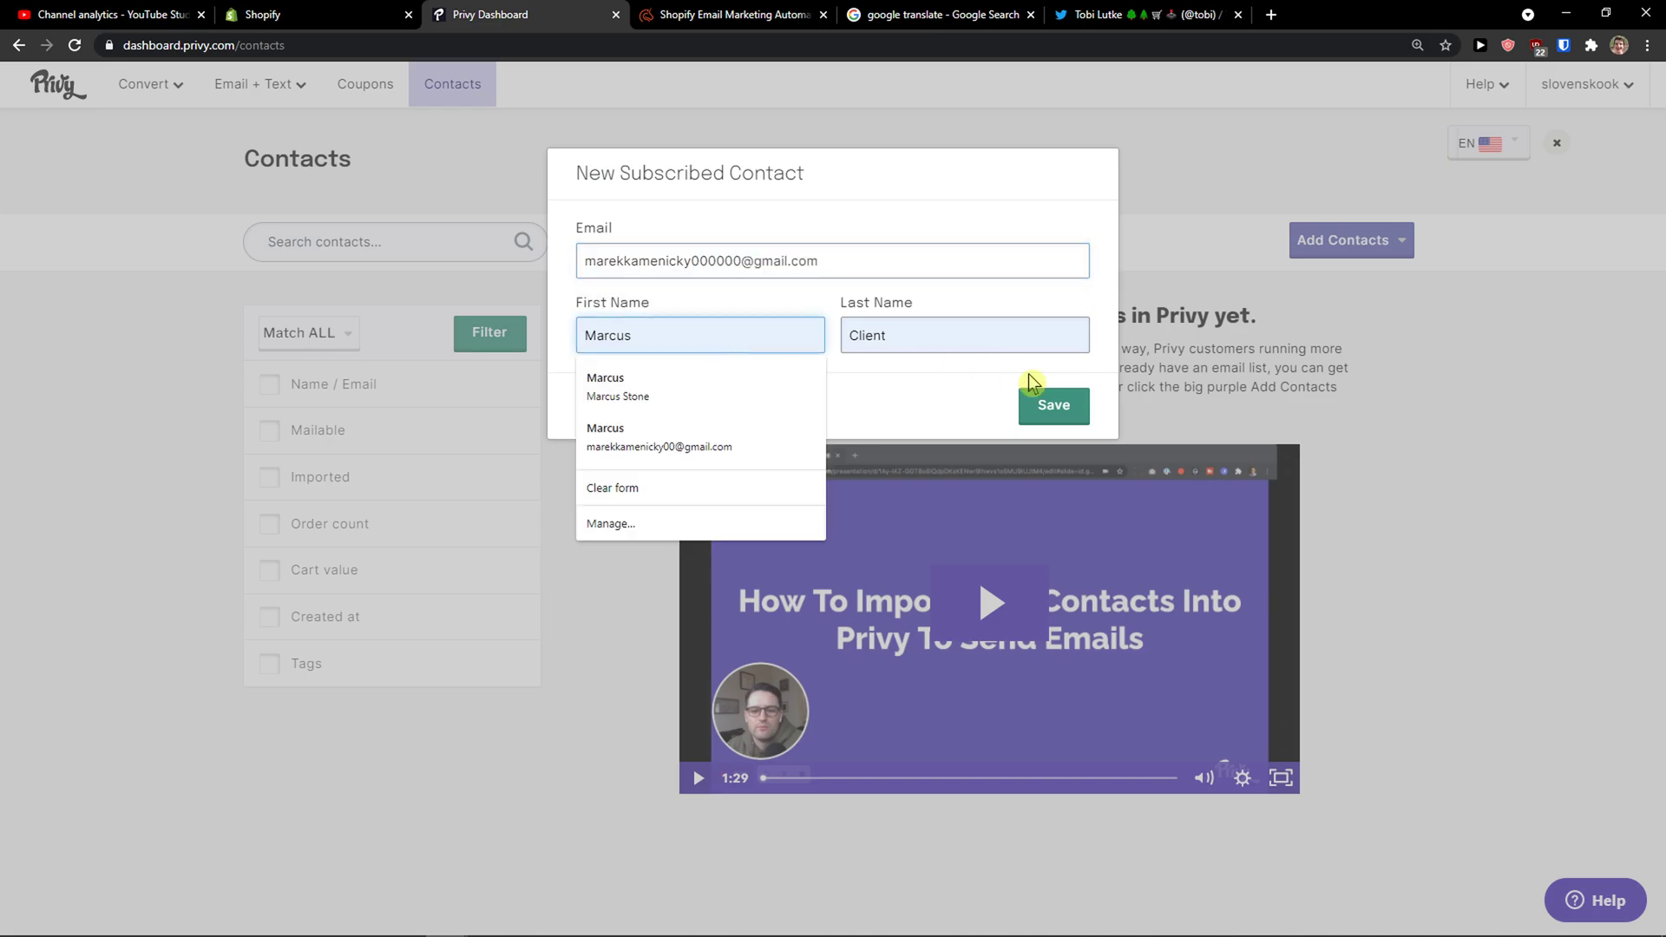
left_click(1070, 406)
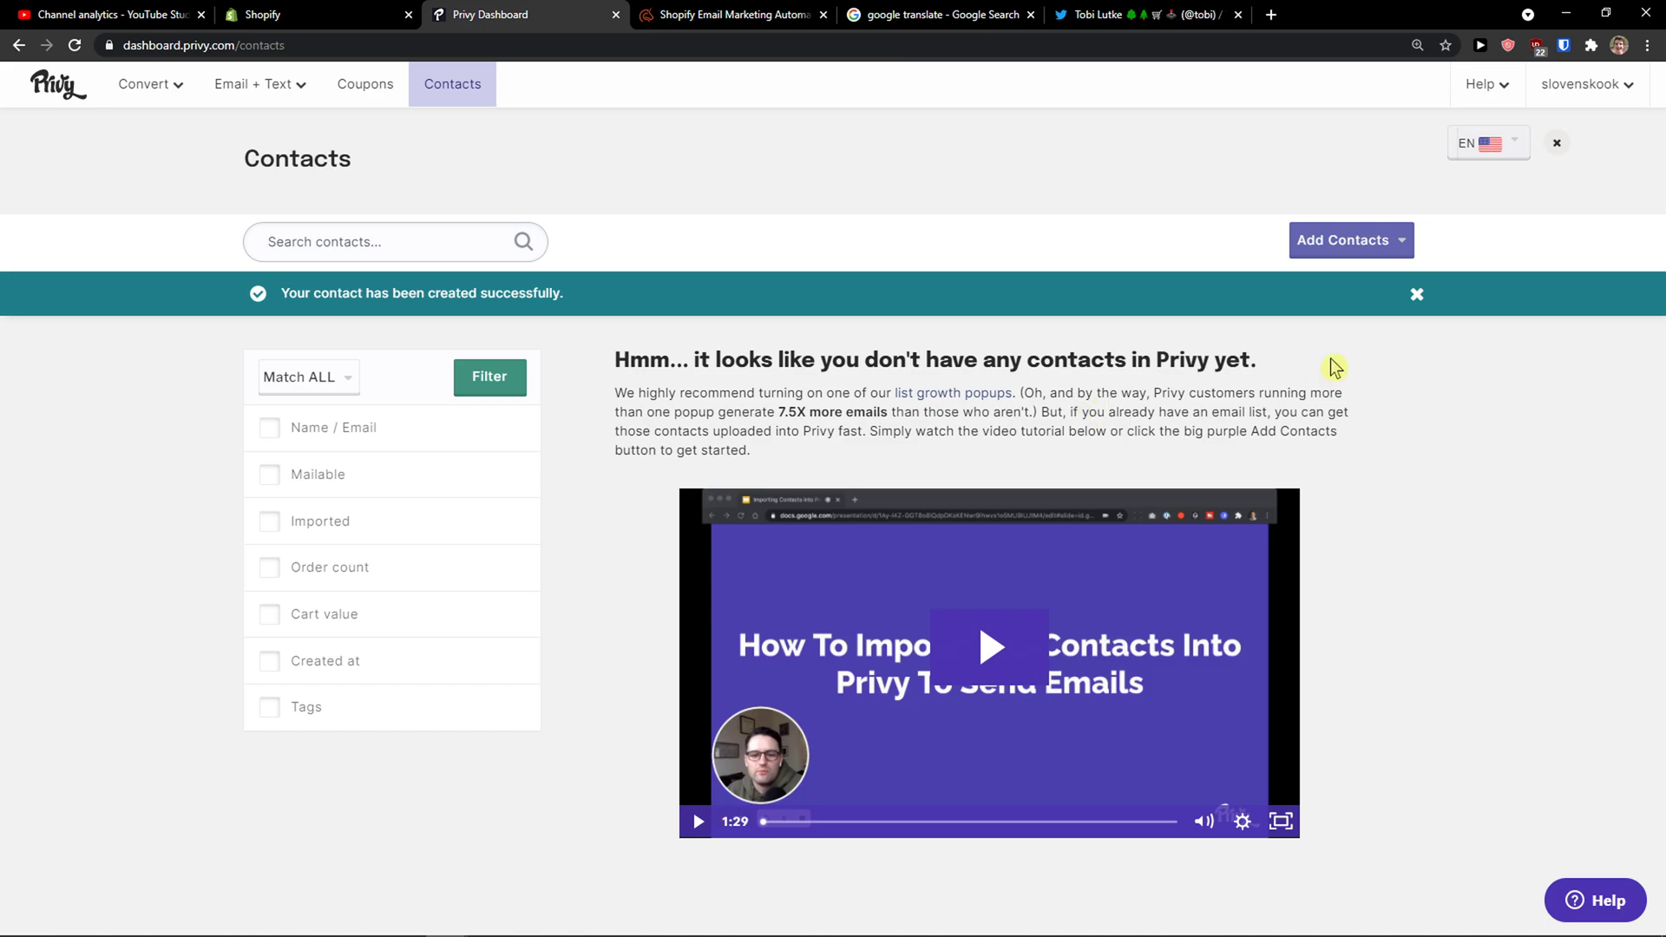
left_click(374, 247)
left_click(1416, 294)
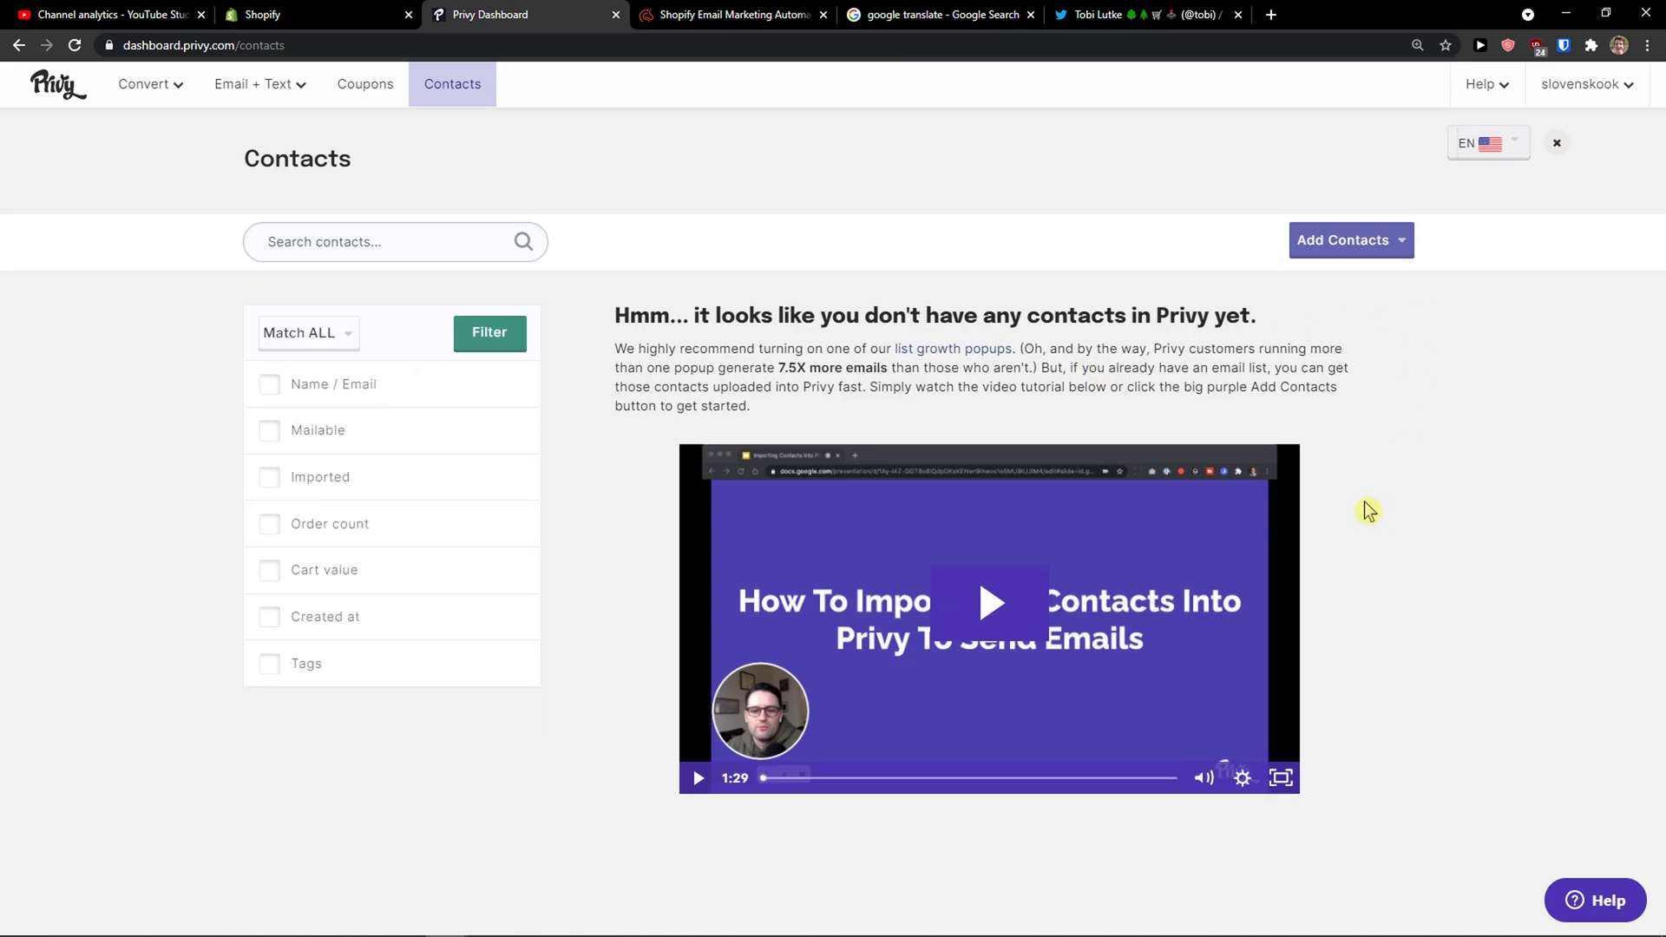
- Activate the suggested 10% off Shopify coupon on the Coupons page
left_click(365, 90)
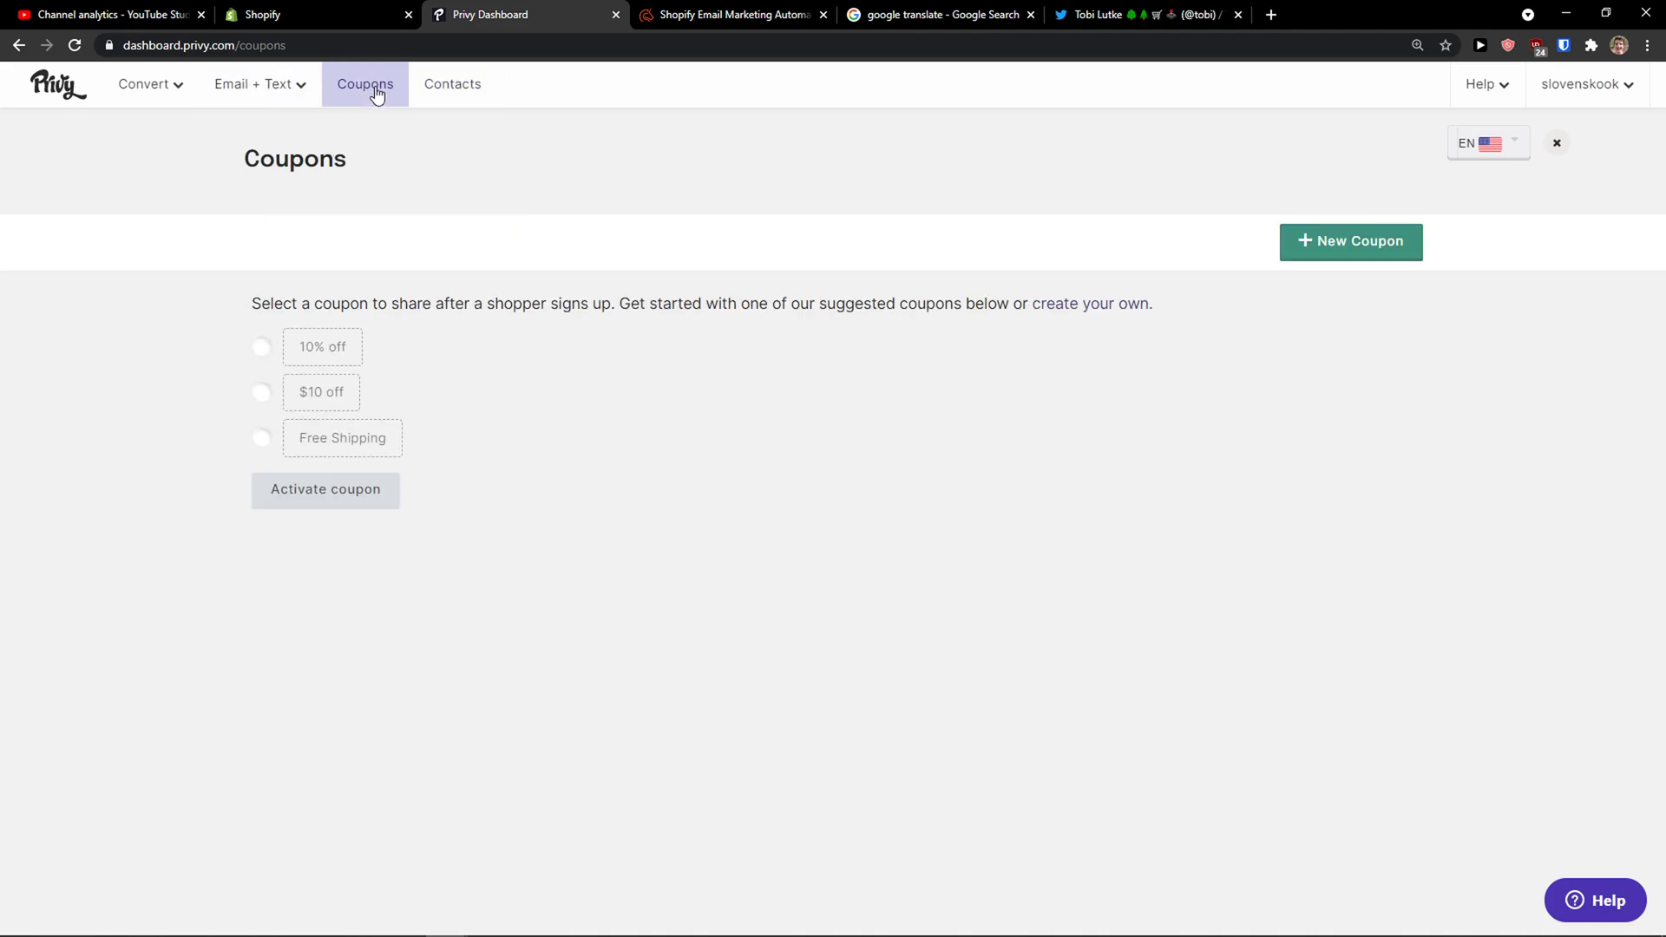
left_click_drag(250, 305, 1159, 310)
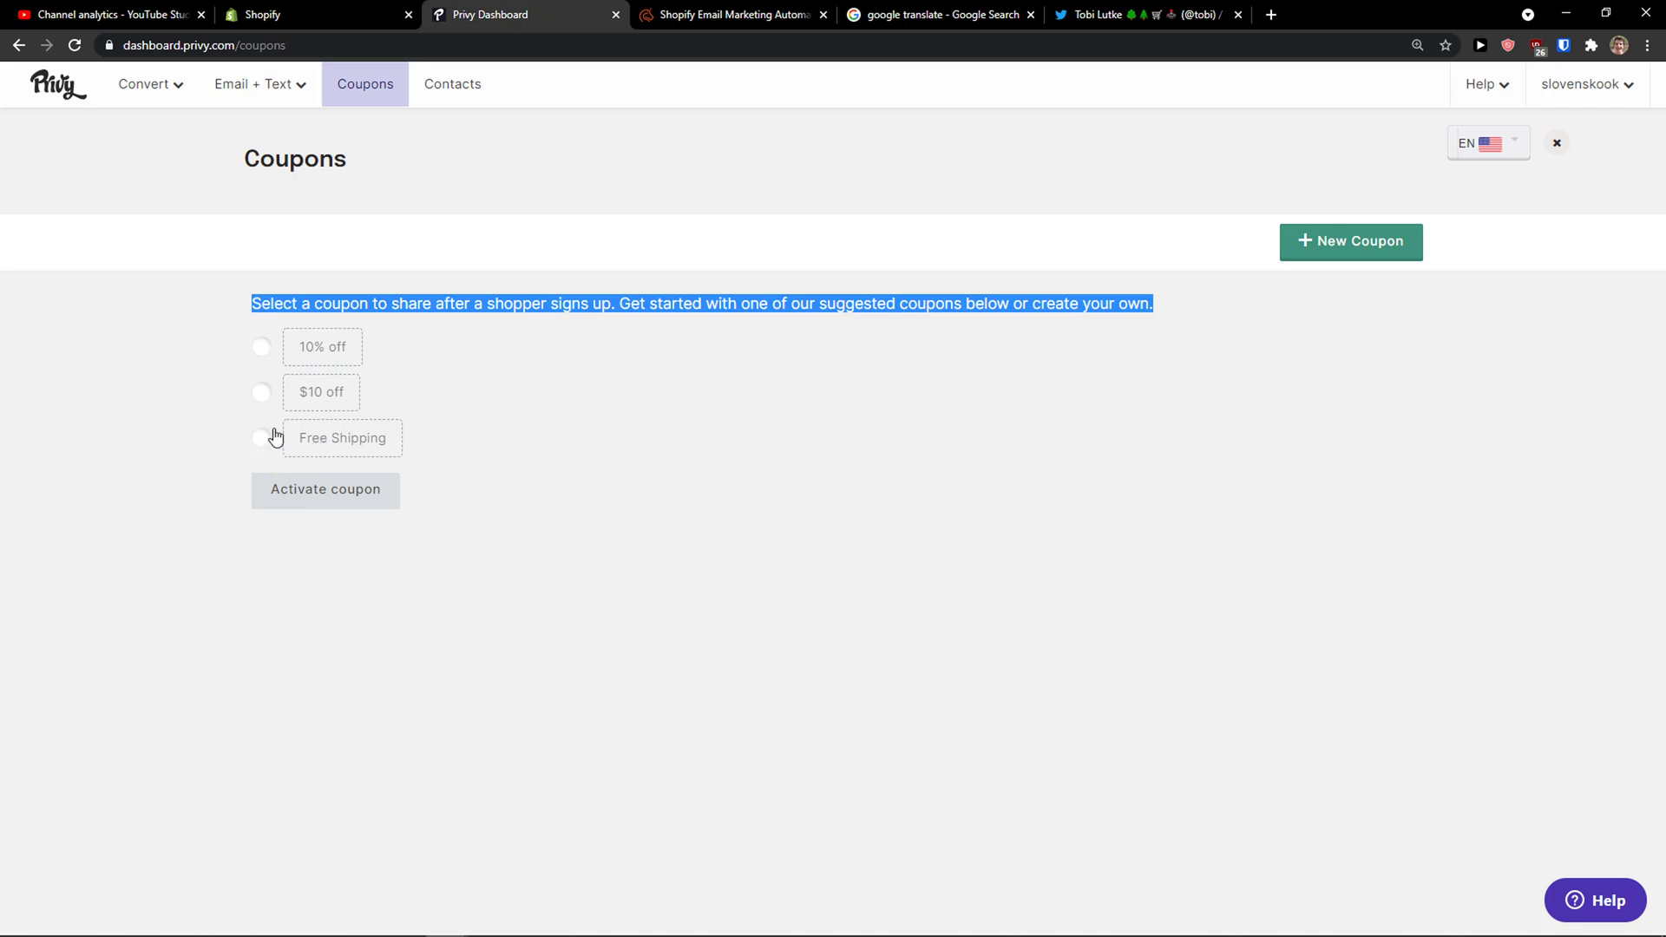
left_click(262, 348)
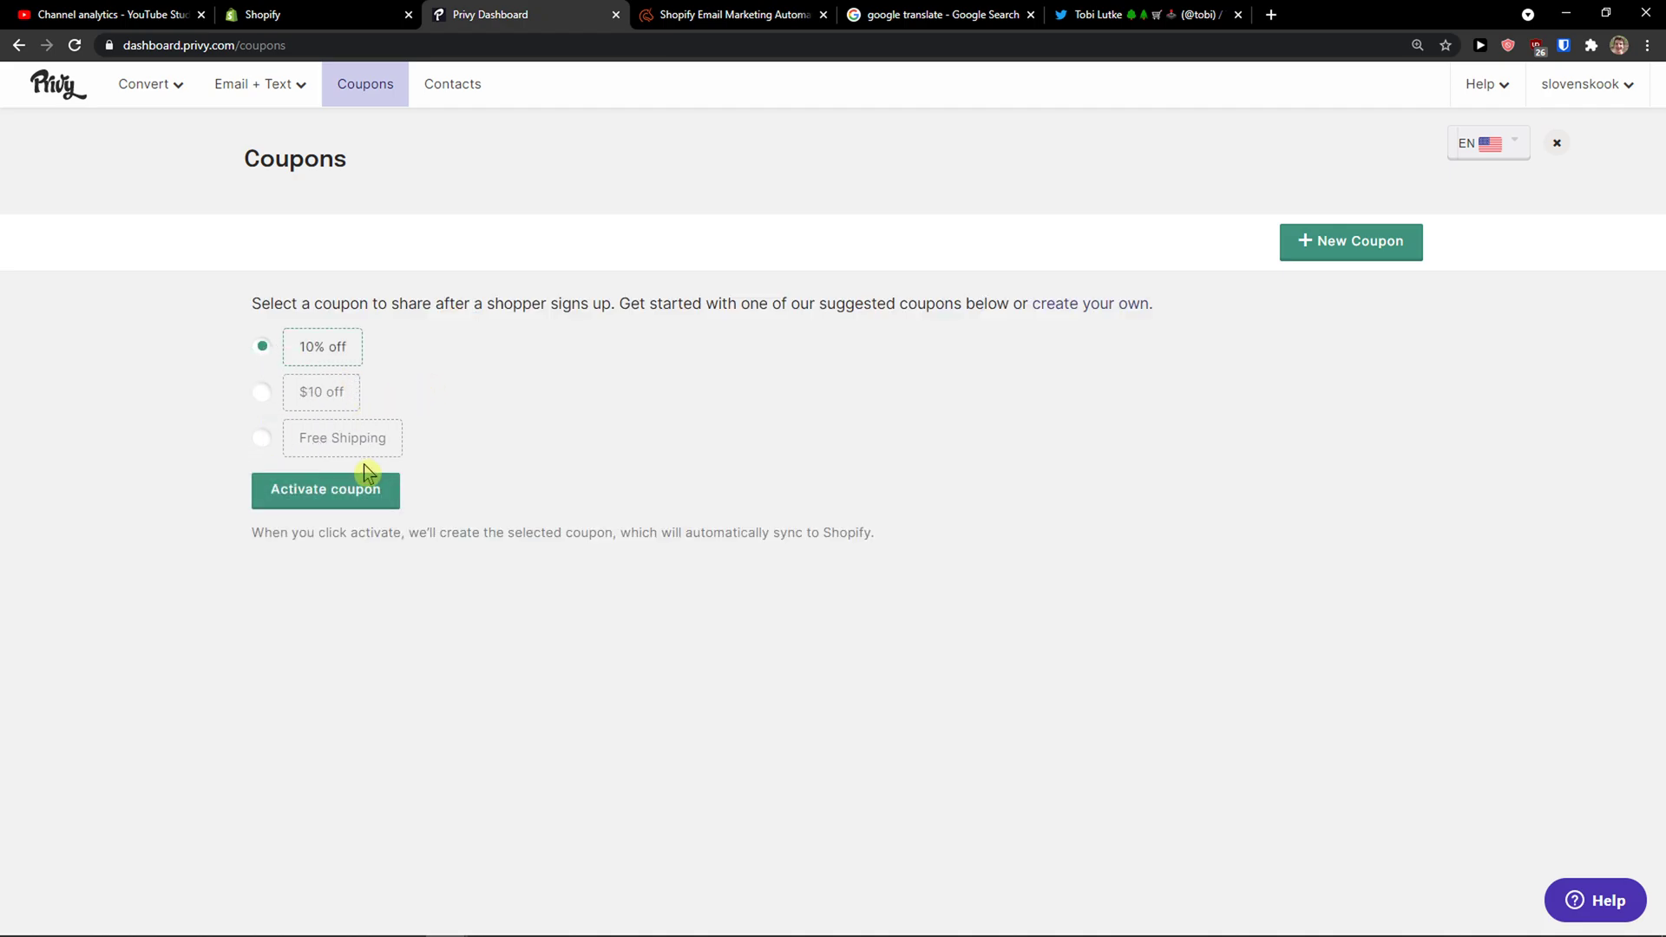
left_click(347, 486)
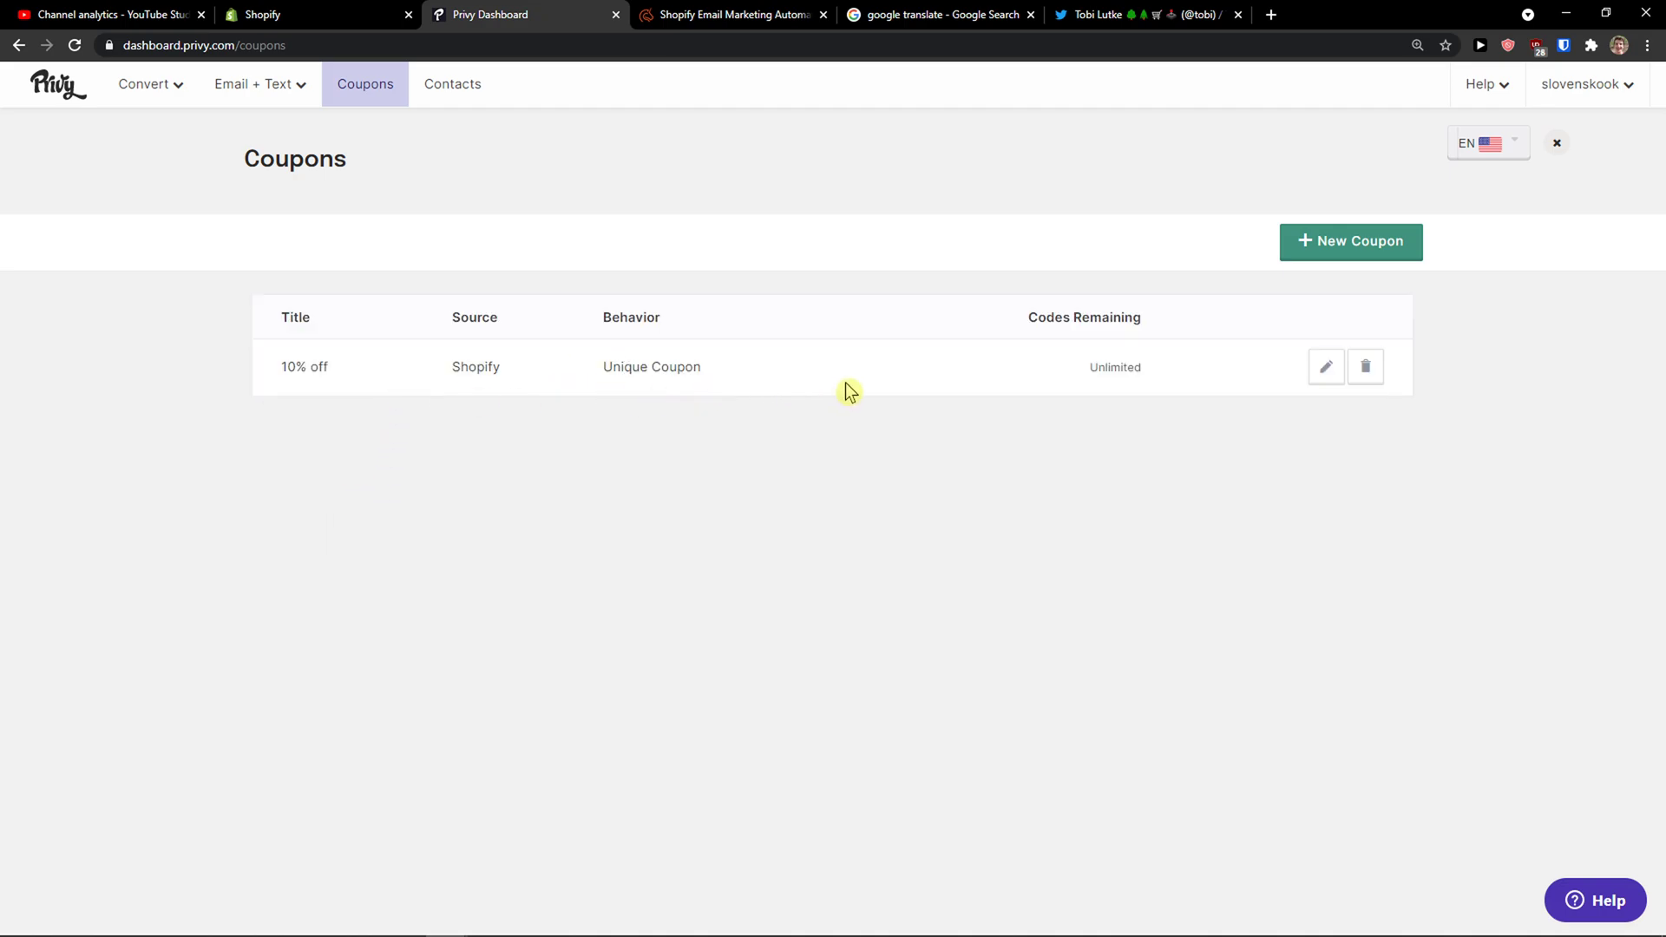
- Start a new coupon titled FREE SHIPPING
left_click(1369, 250)
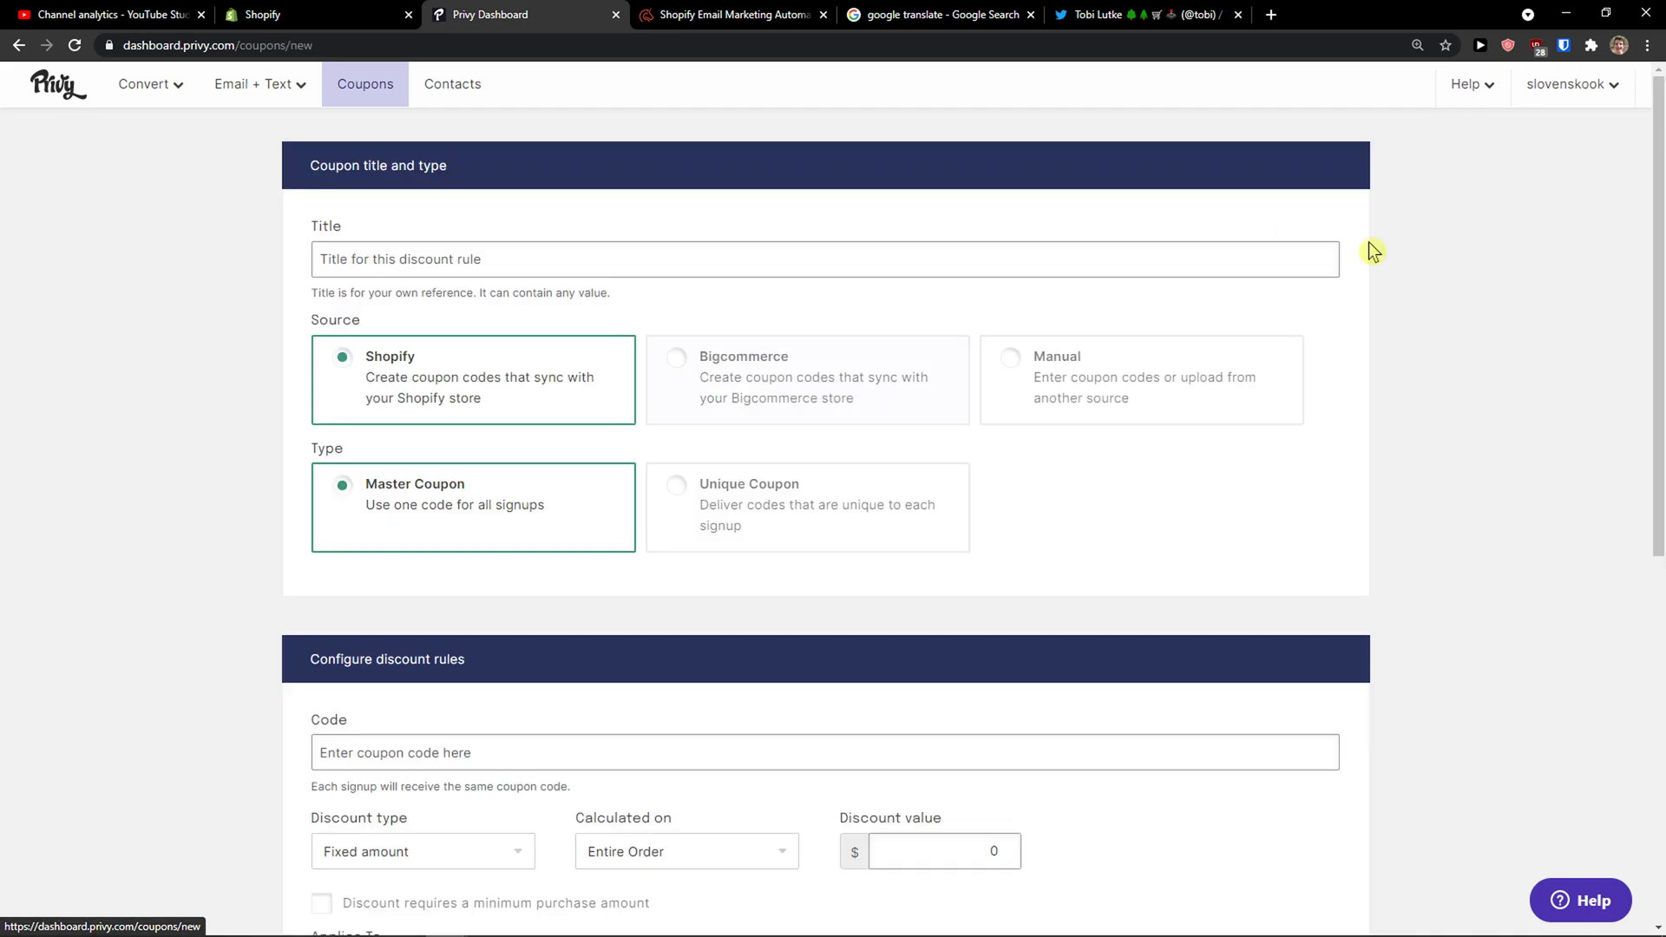
left_click(576, 257)
left_click(643, 246)
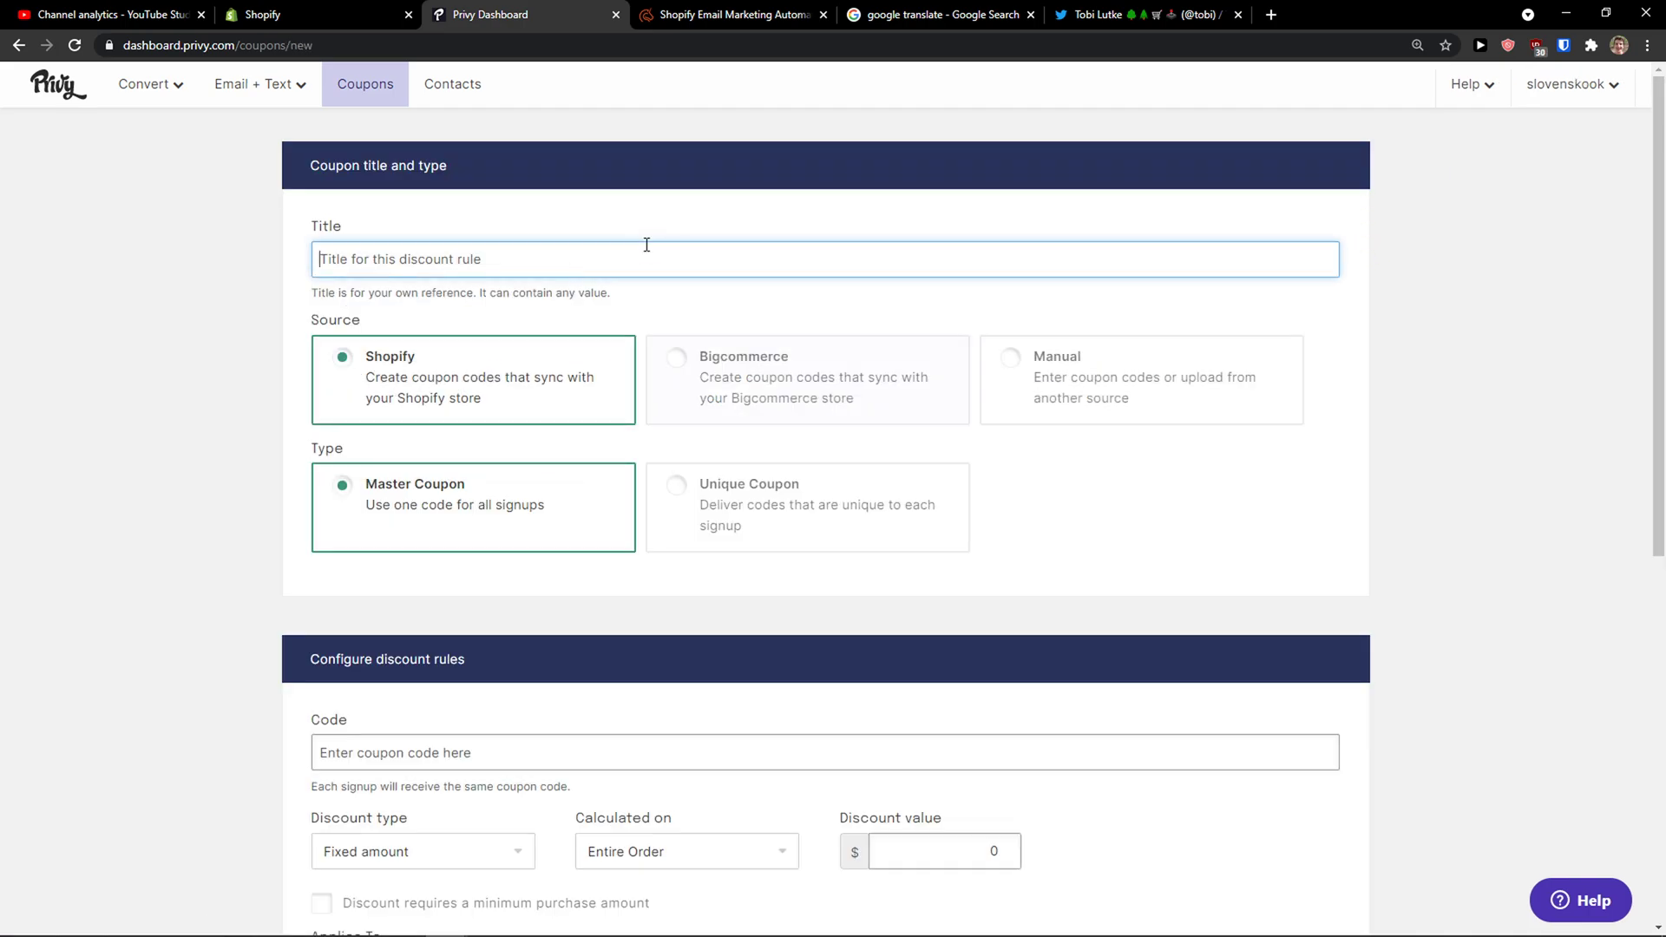
left_click(646, 245)
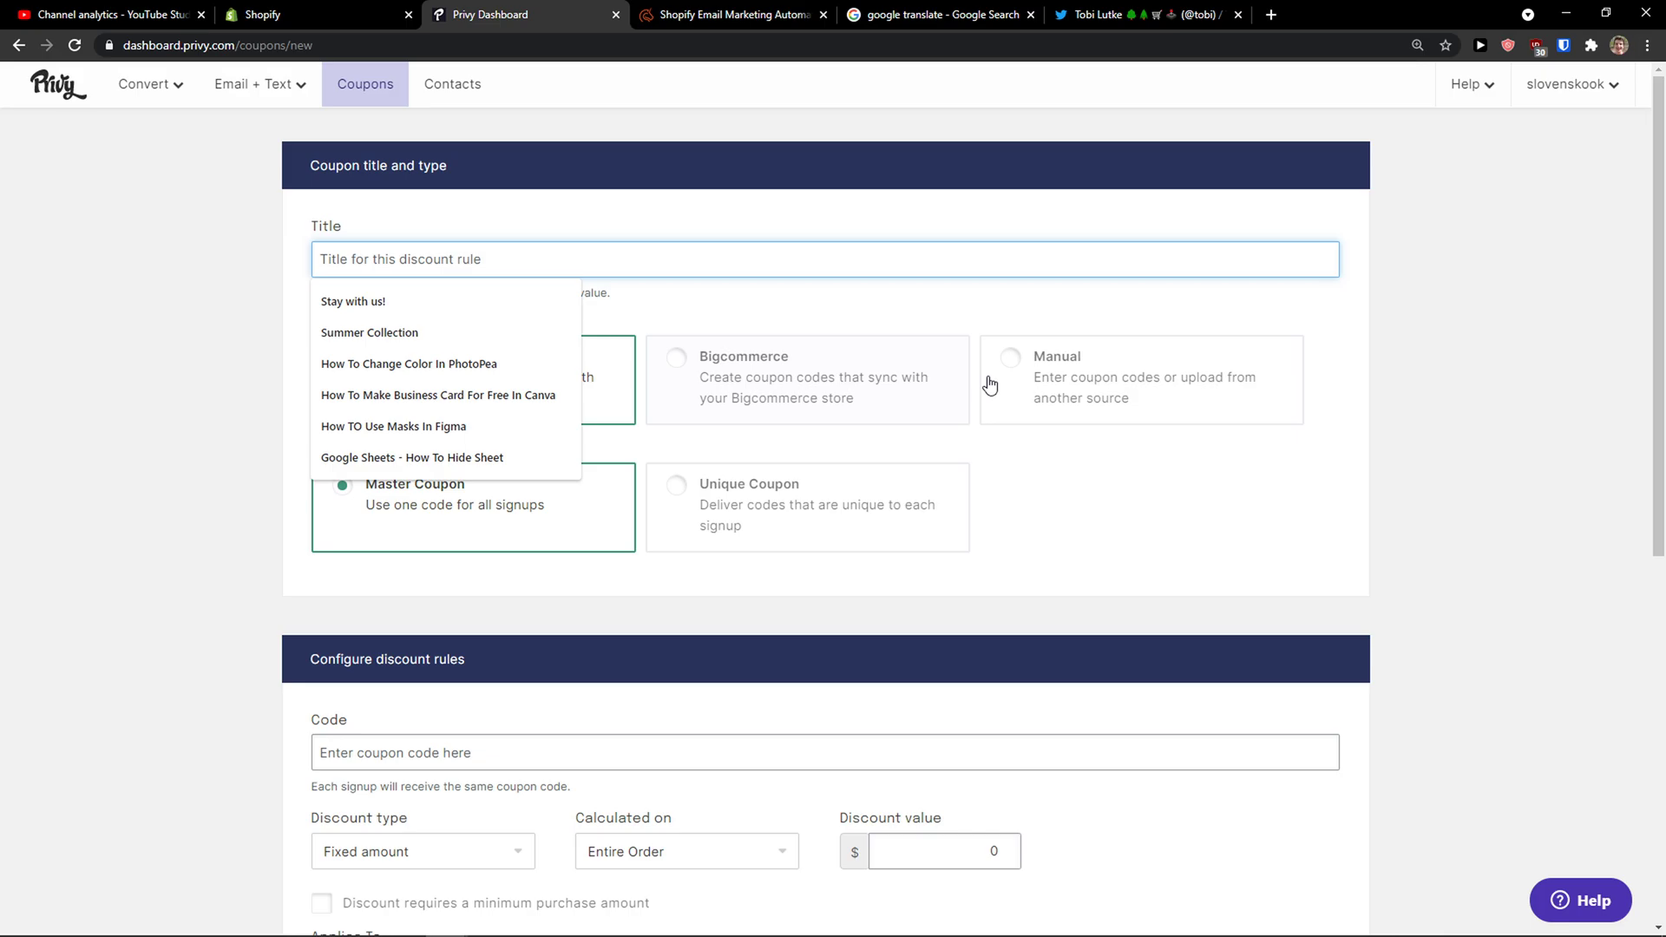
key("ctrl+plus")
key("ctrl+plus")
key("ctrl+plus")
key("ctrl+plus")
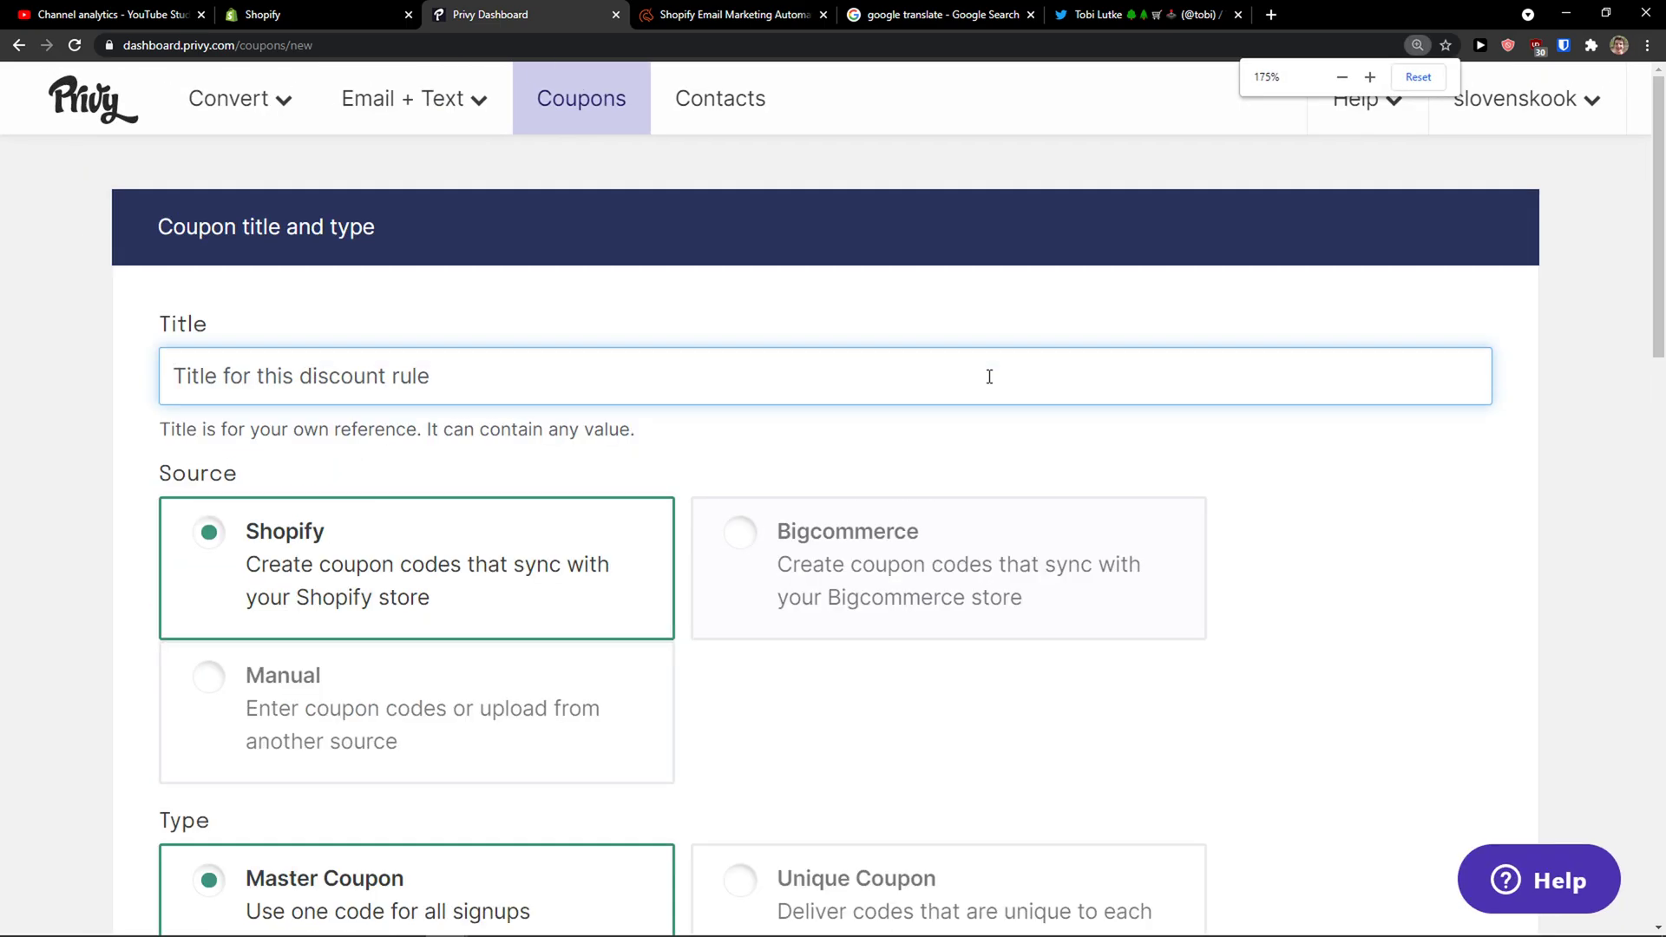
key("ctrl+minus")
left_click(664, 312)
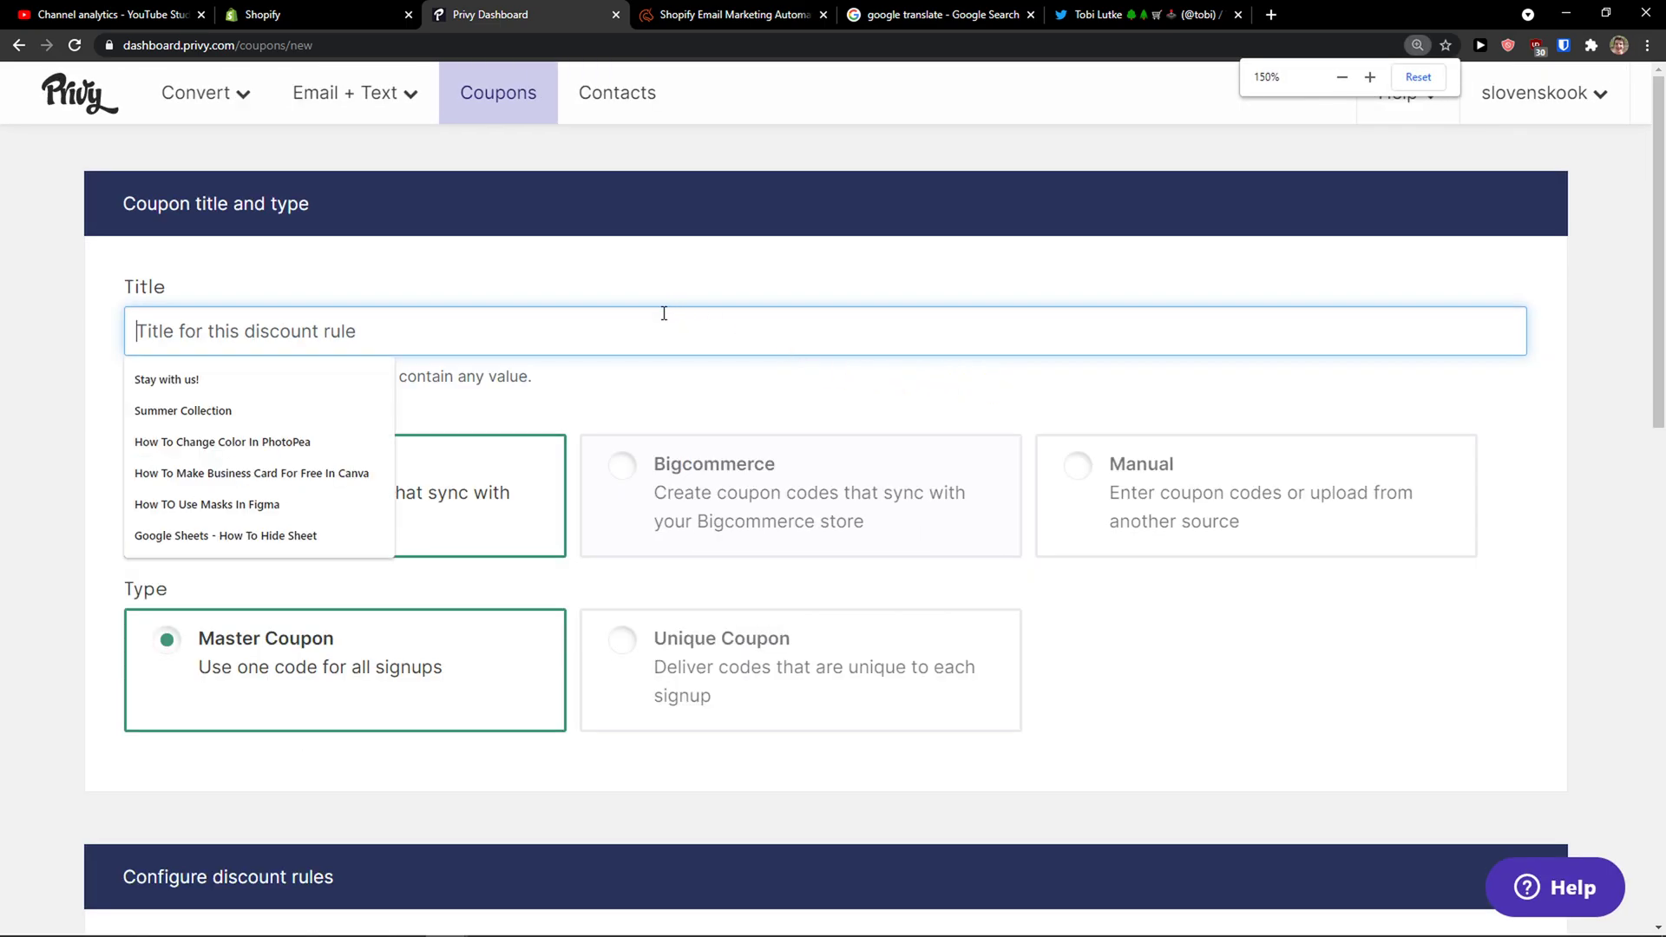
left_click(663, 313)
left_click(656, 314)
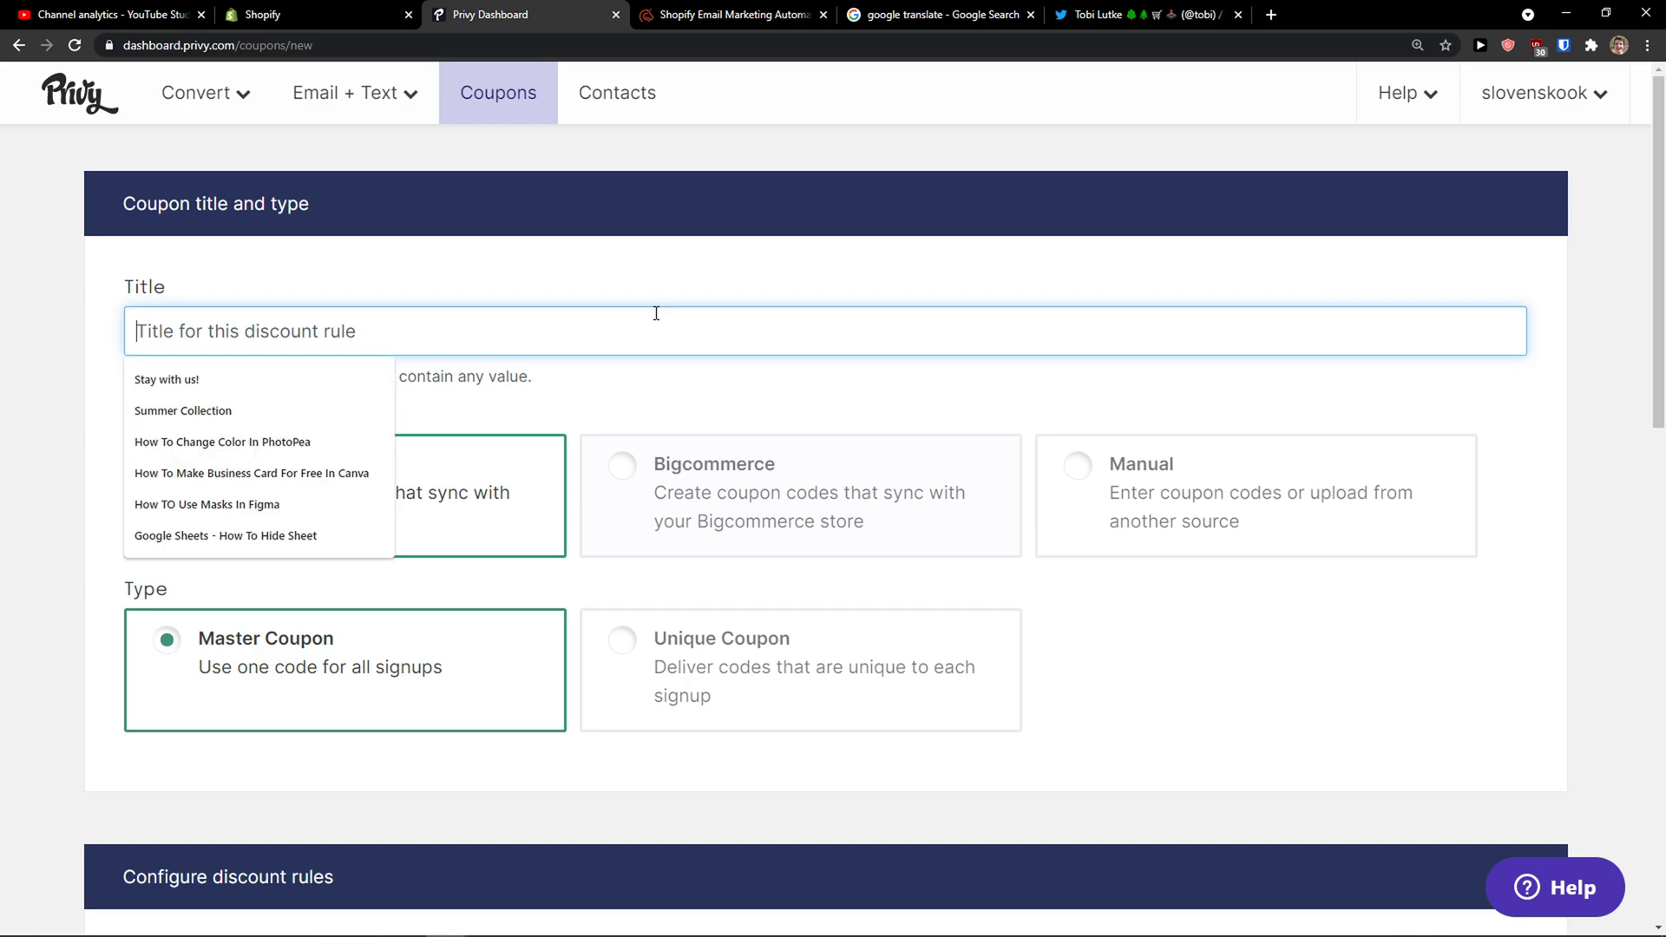
type("FREE SHIPPING")
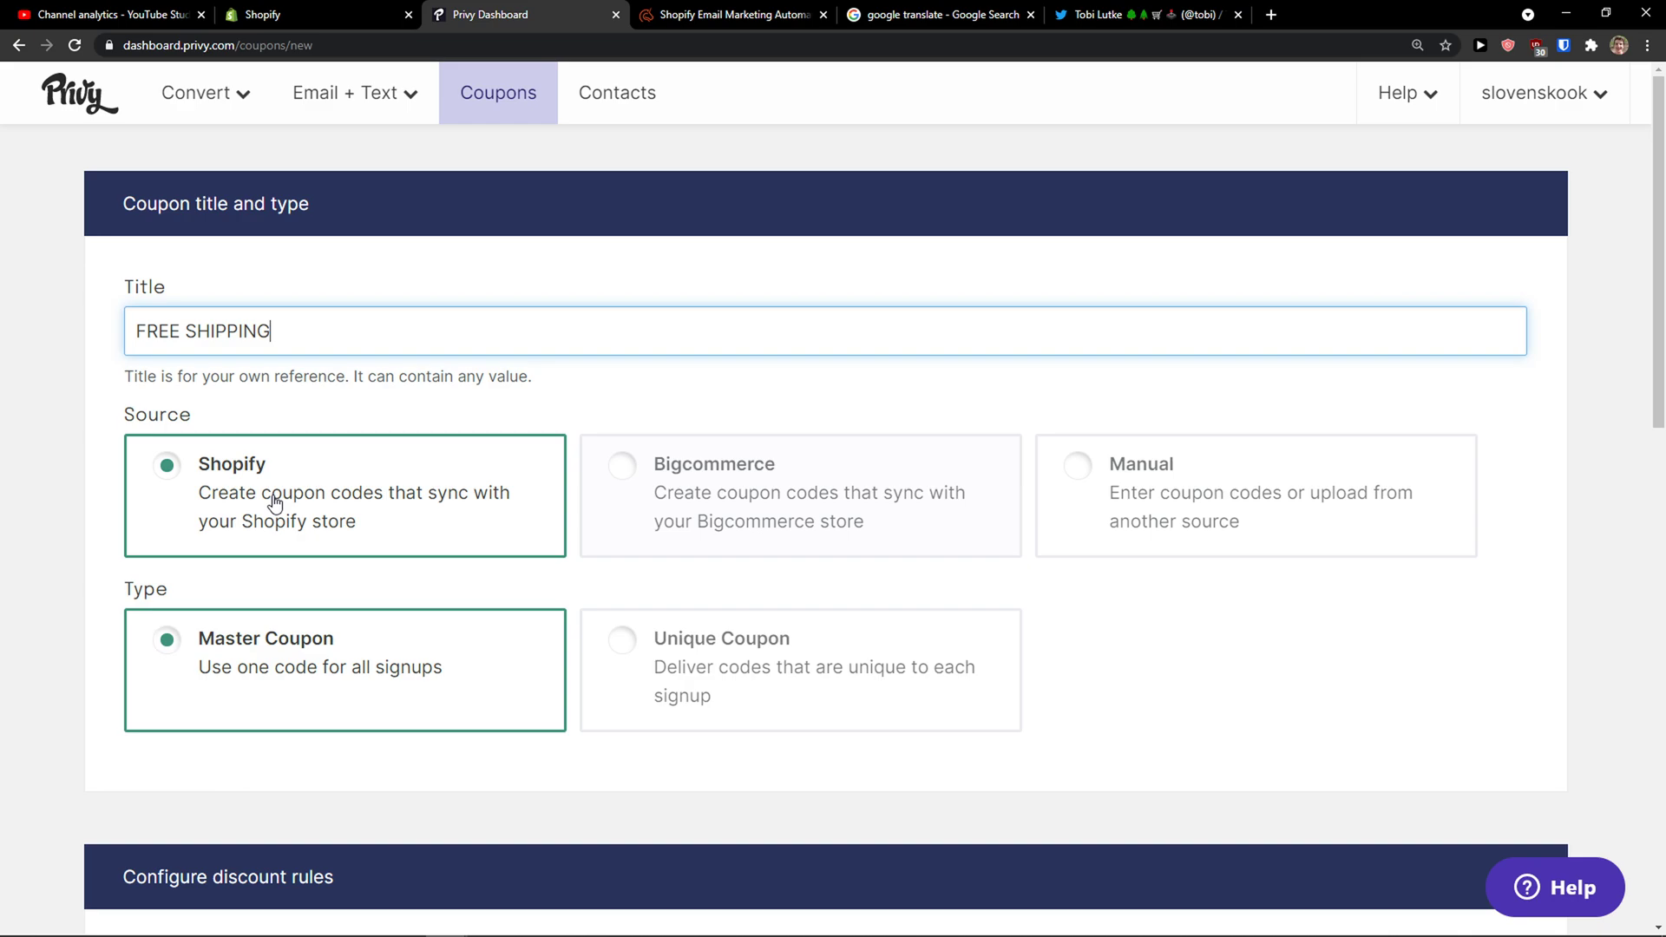
- Keep the coupon as a Master Coupon with one shared code for all signups
scroll(324, 479, "down", 1)
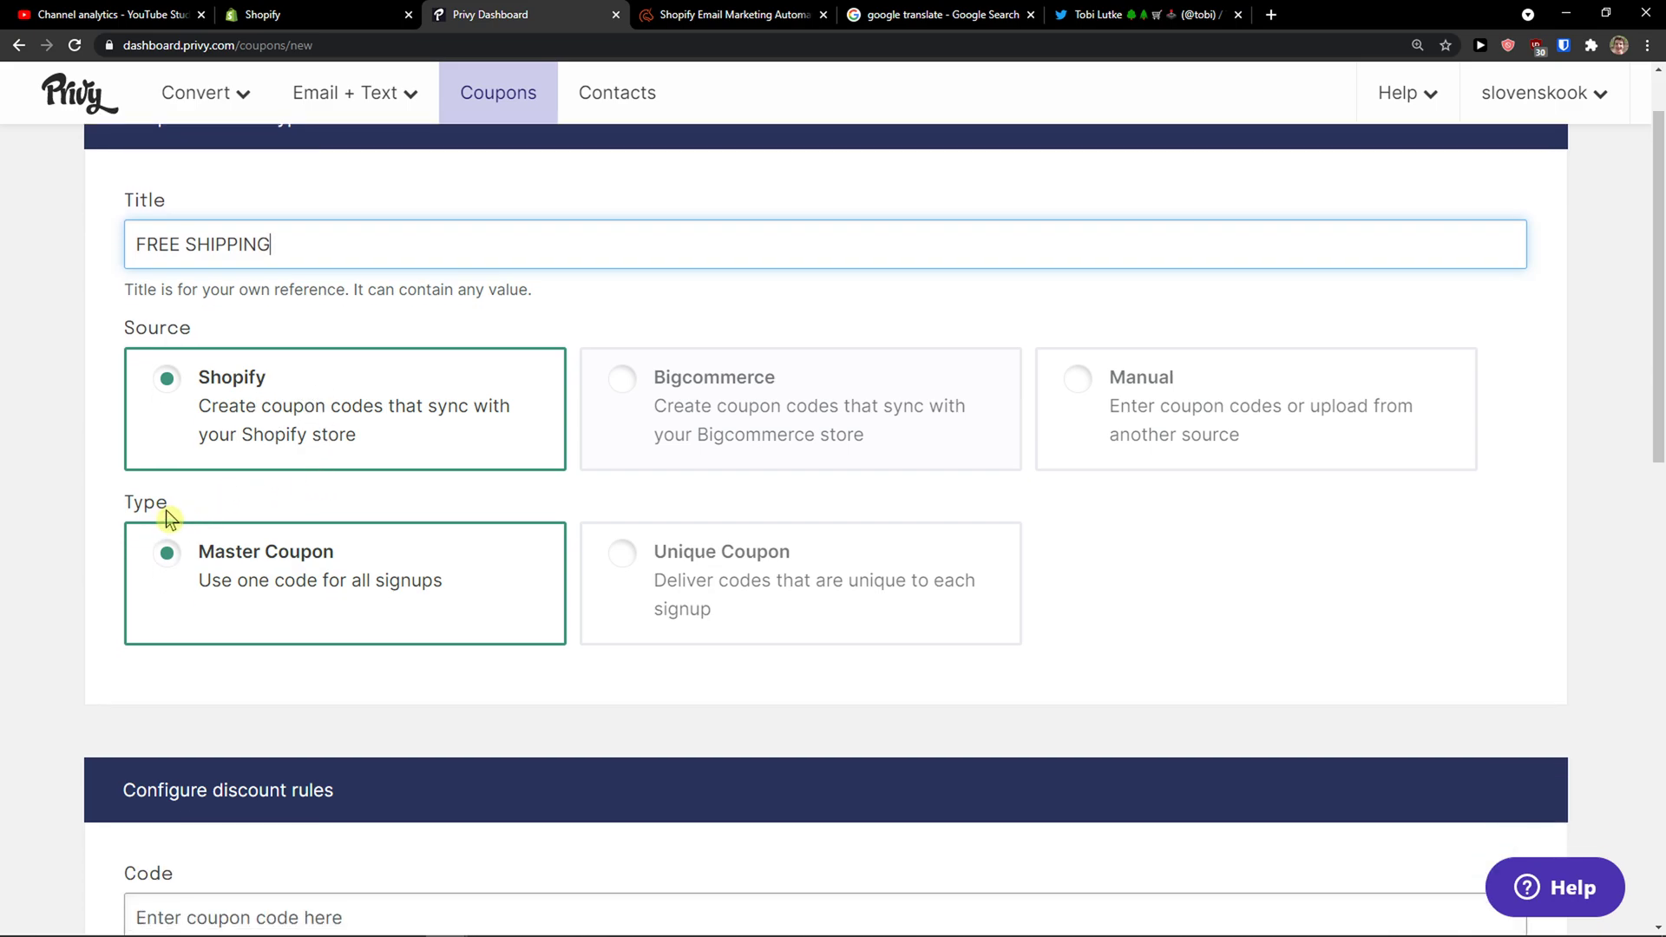
left_click(744, 572)
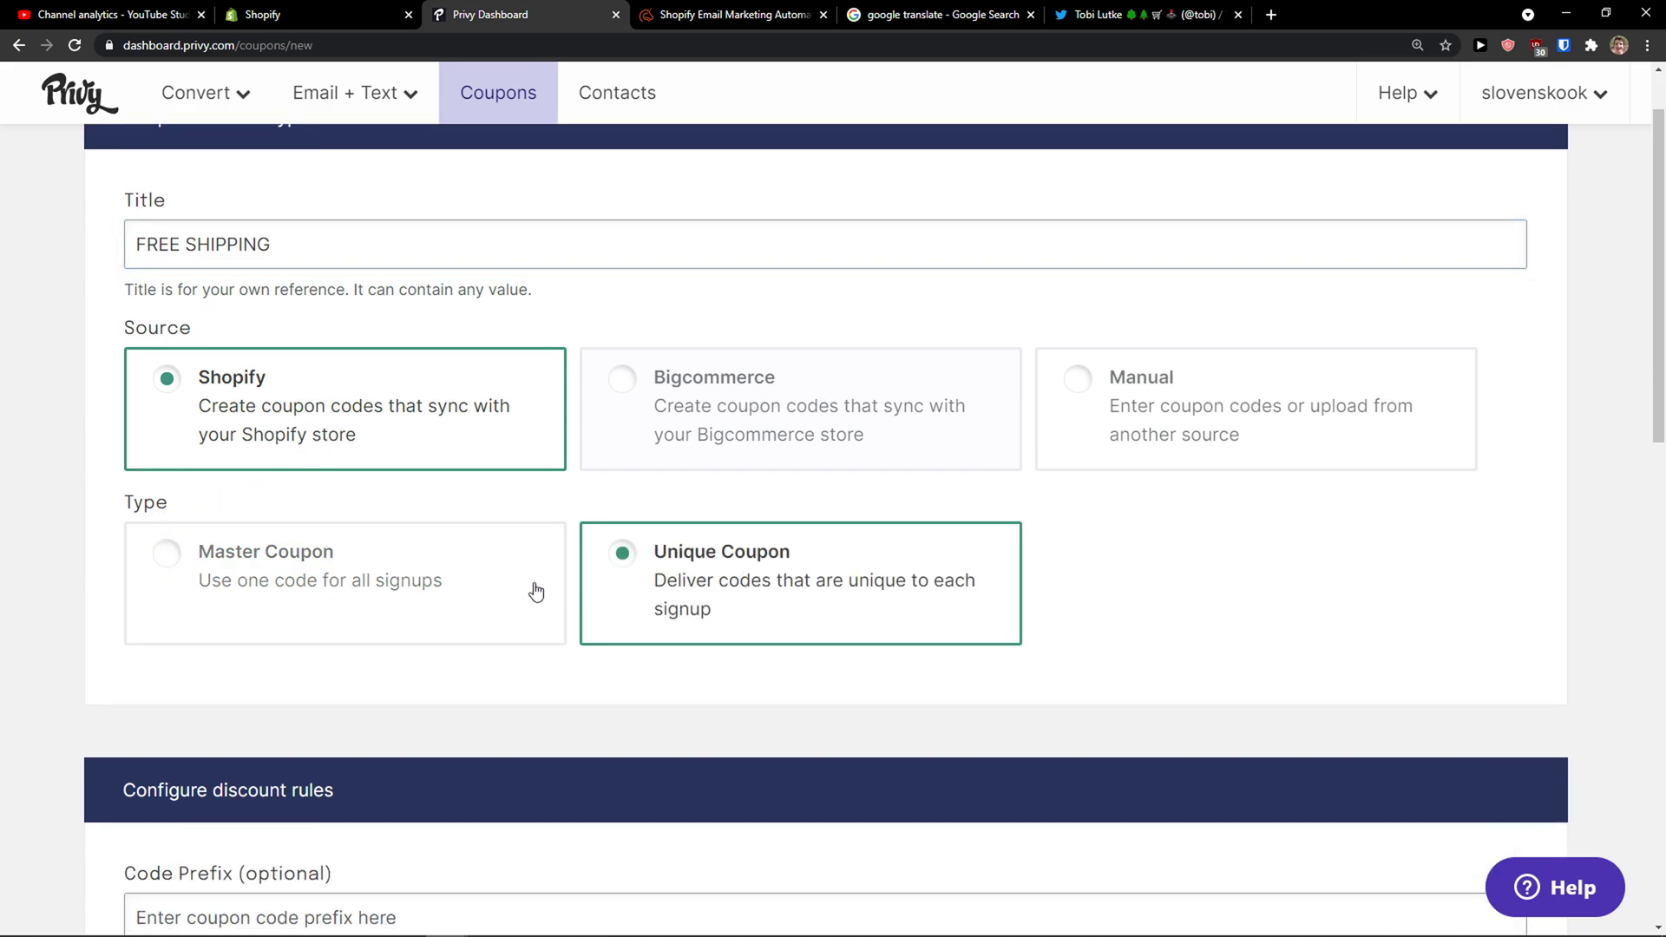
left_click(437, 589)
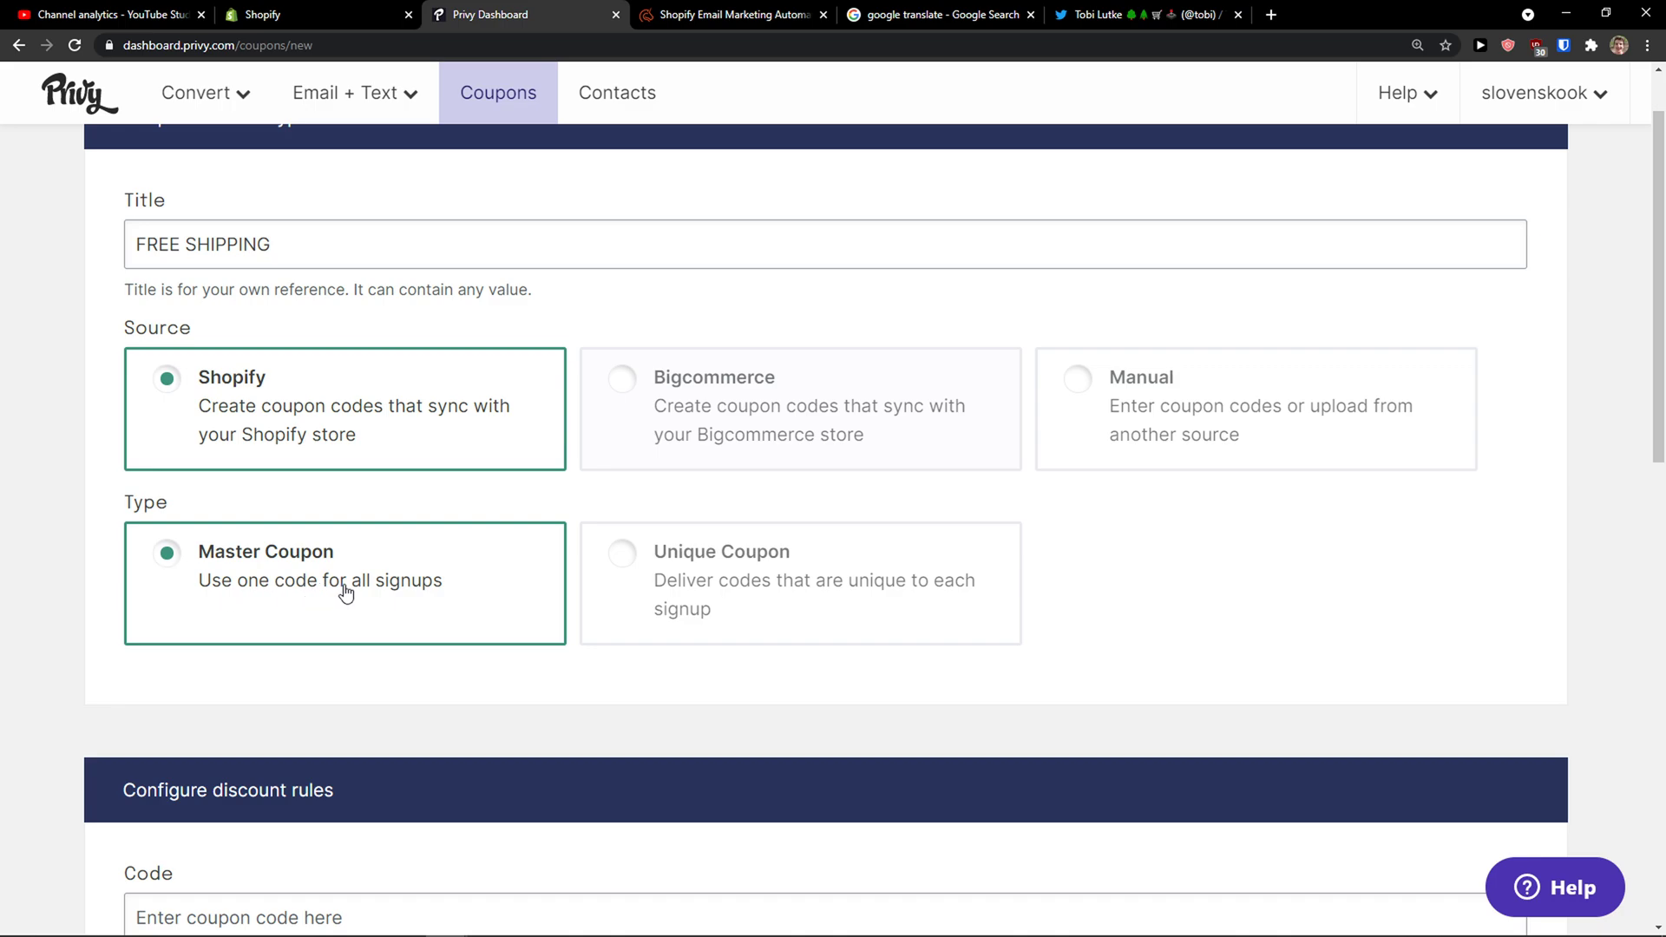
left_click(740, 594)
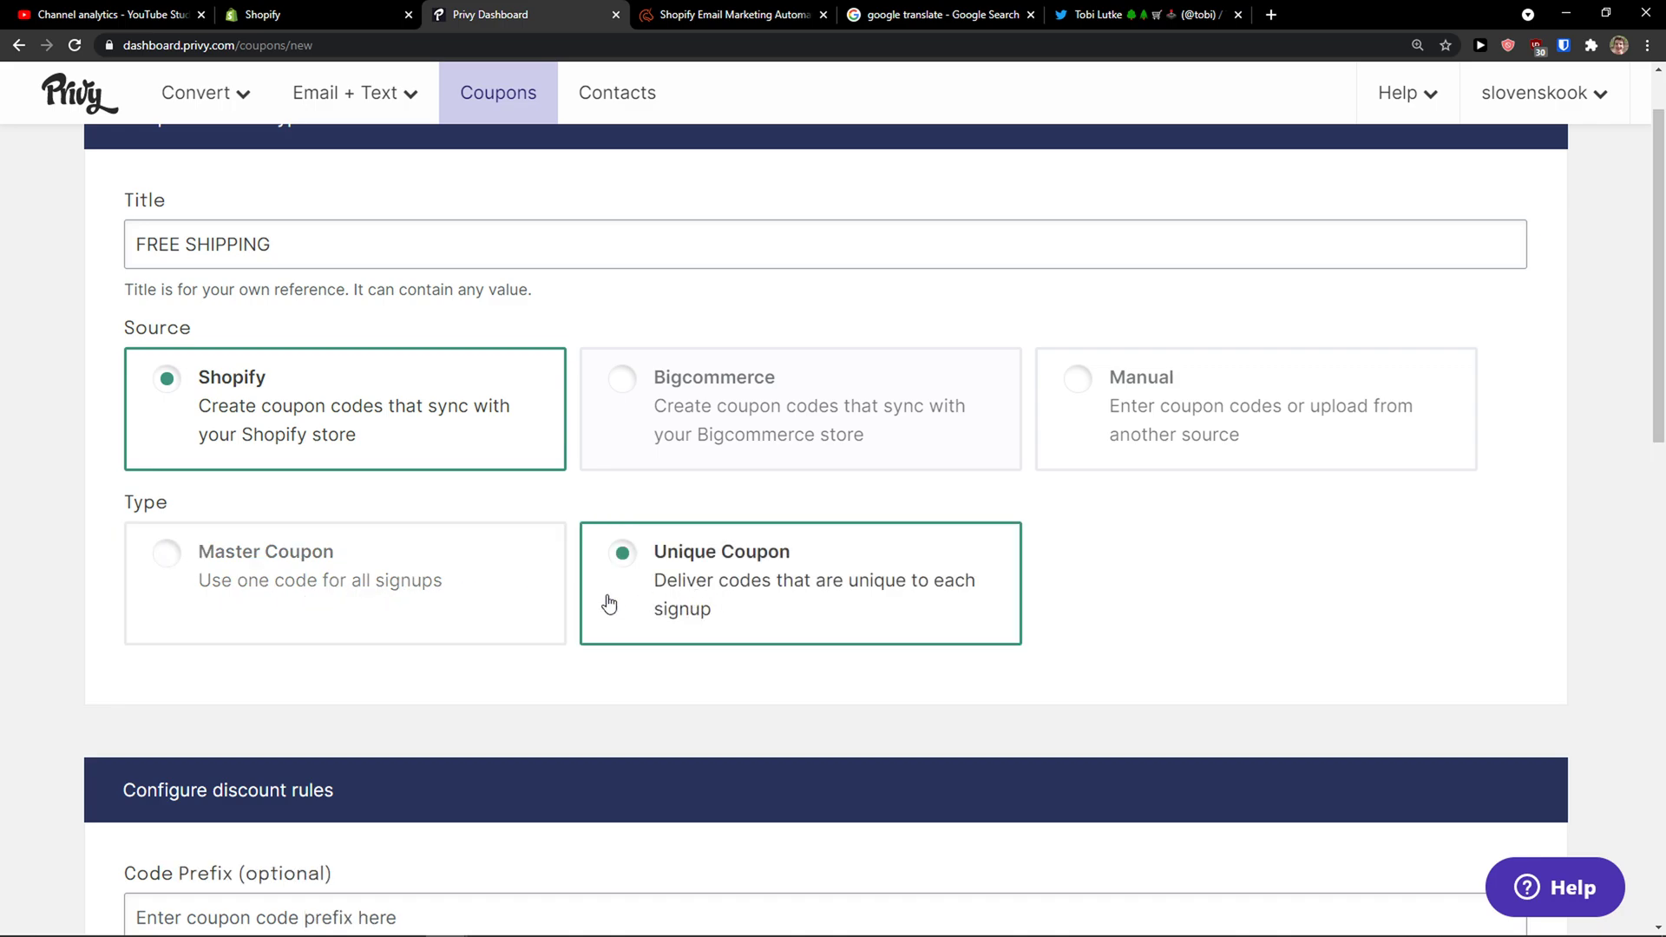
left_click(389, 598)
- Set the coupon code to FREESHIP with a Free Shipping discount type
scroll(334, 587, "down", 5)
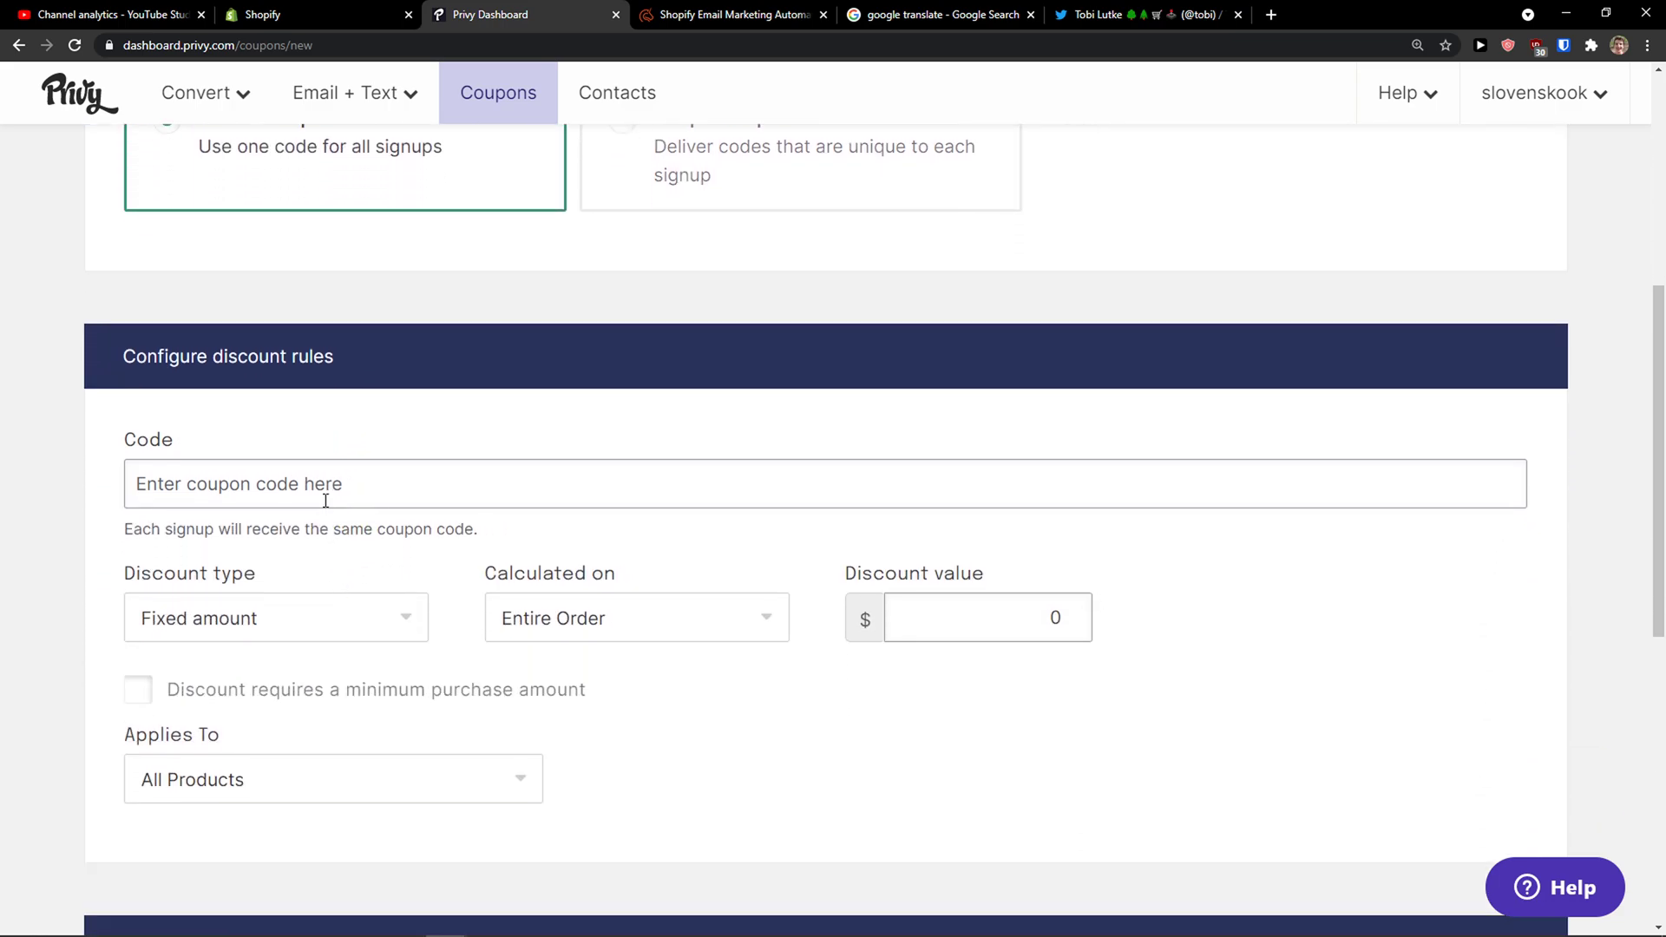
left_click(325, 501)
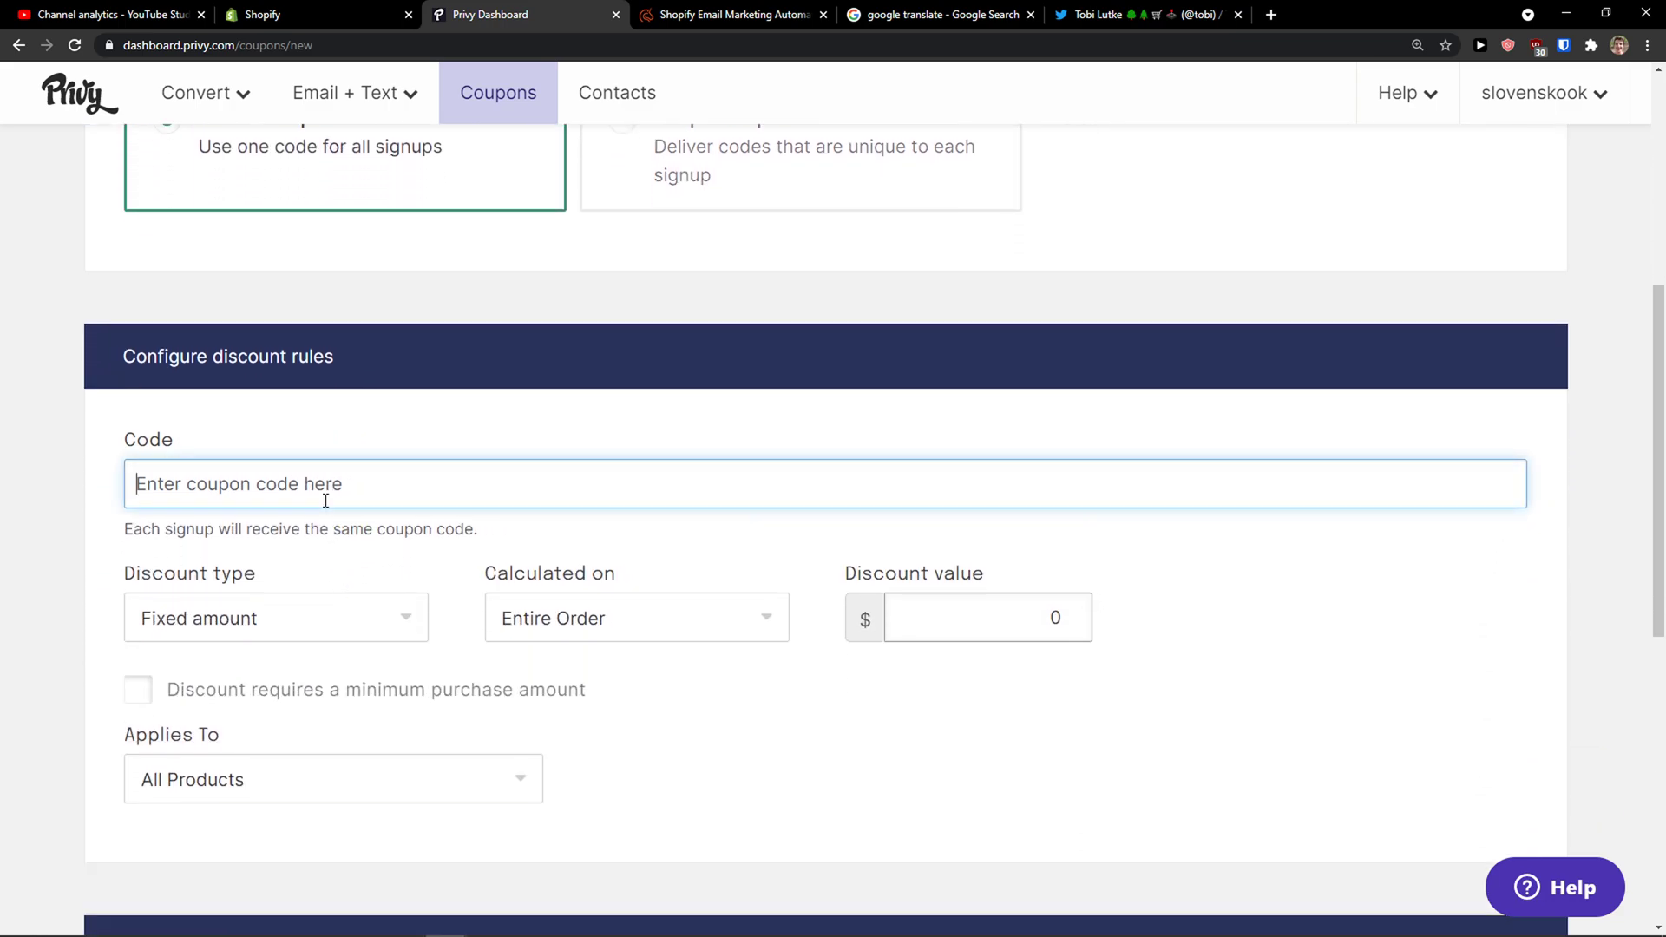
type("FRE")
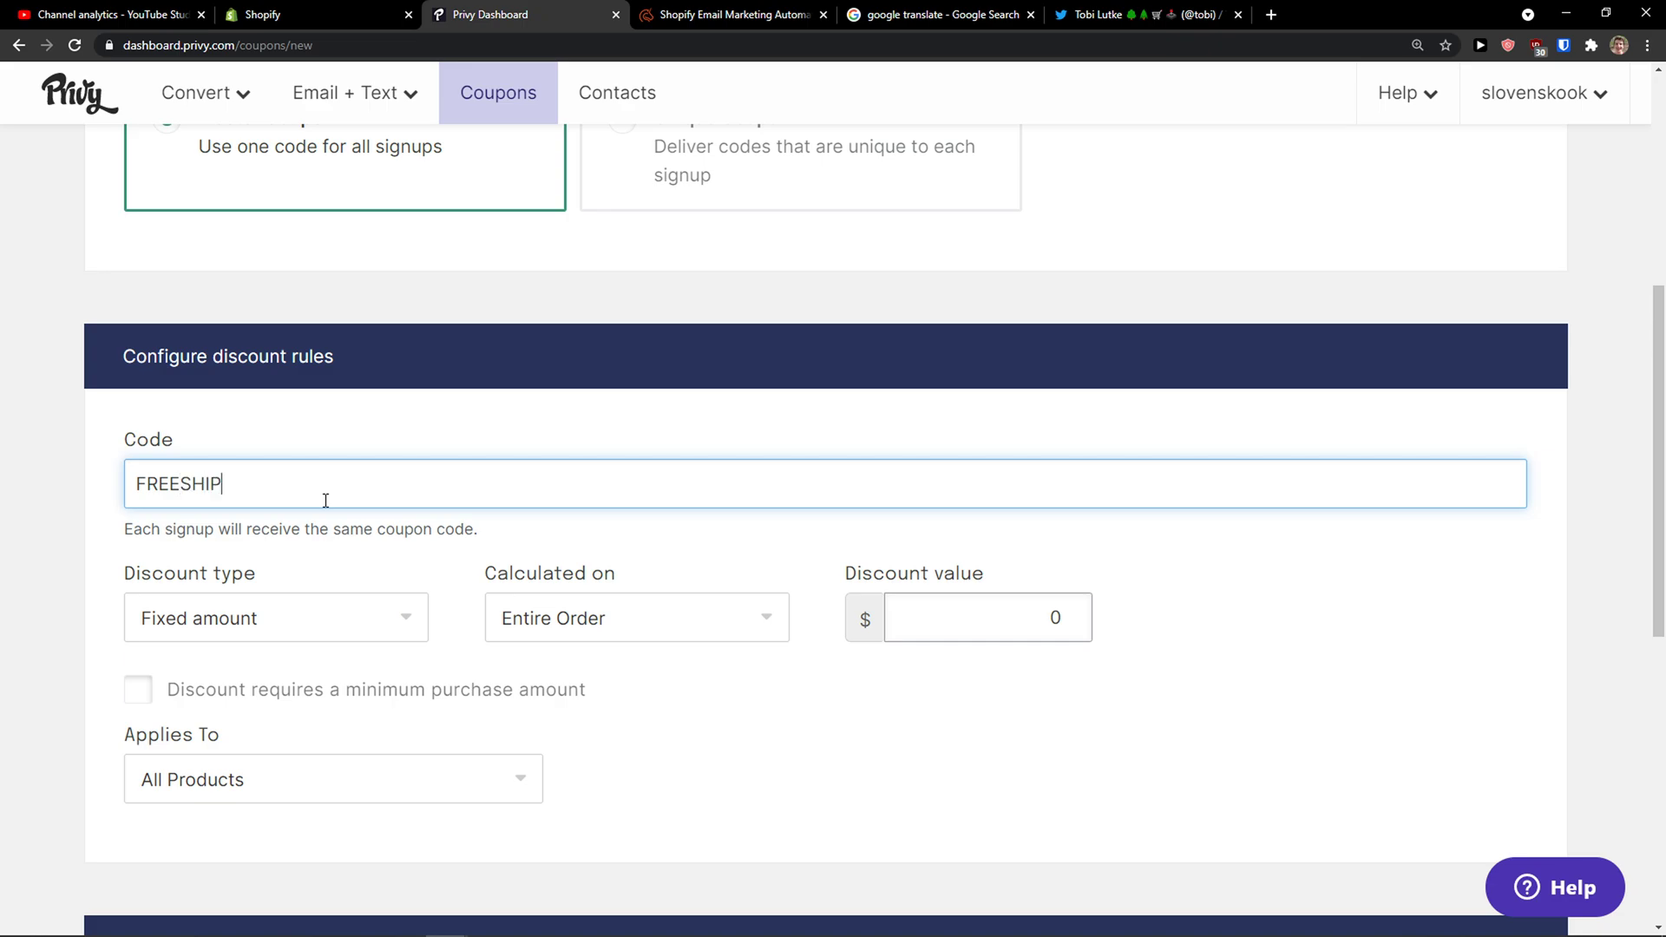
type("ESHIP")
left_click(321, 549)
scroll(321, 548, "down", 1)
left_click(326, 534)
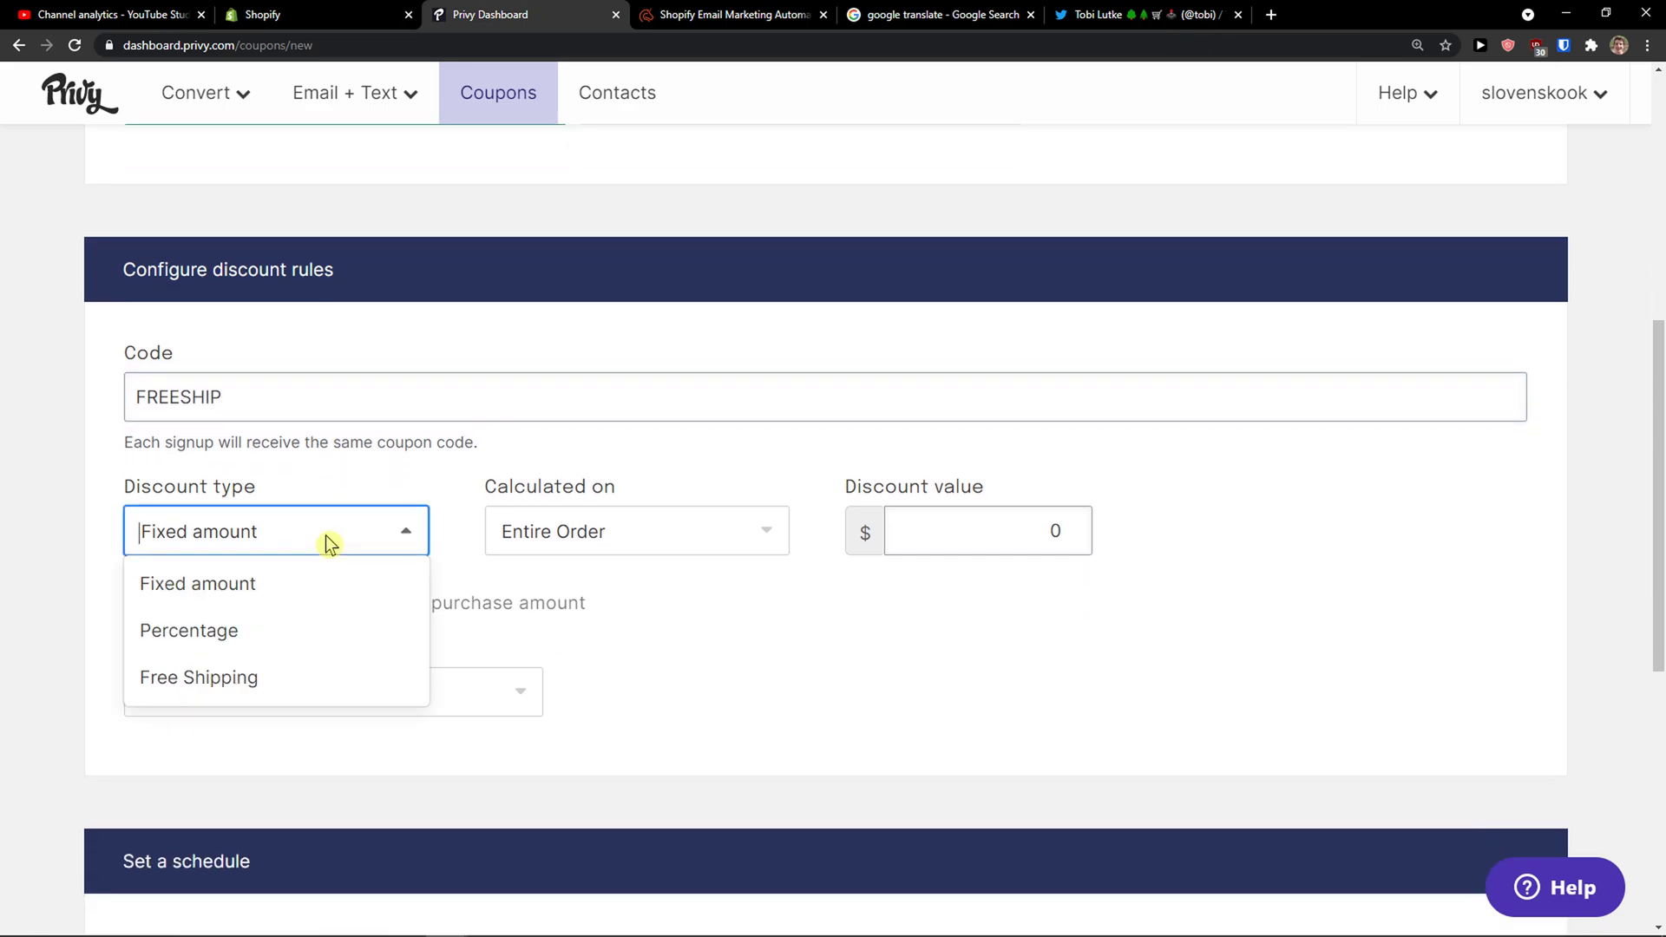
left_click(317, 678)
scroll(486, 564, "down", 1)
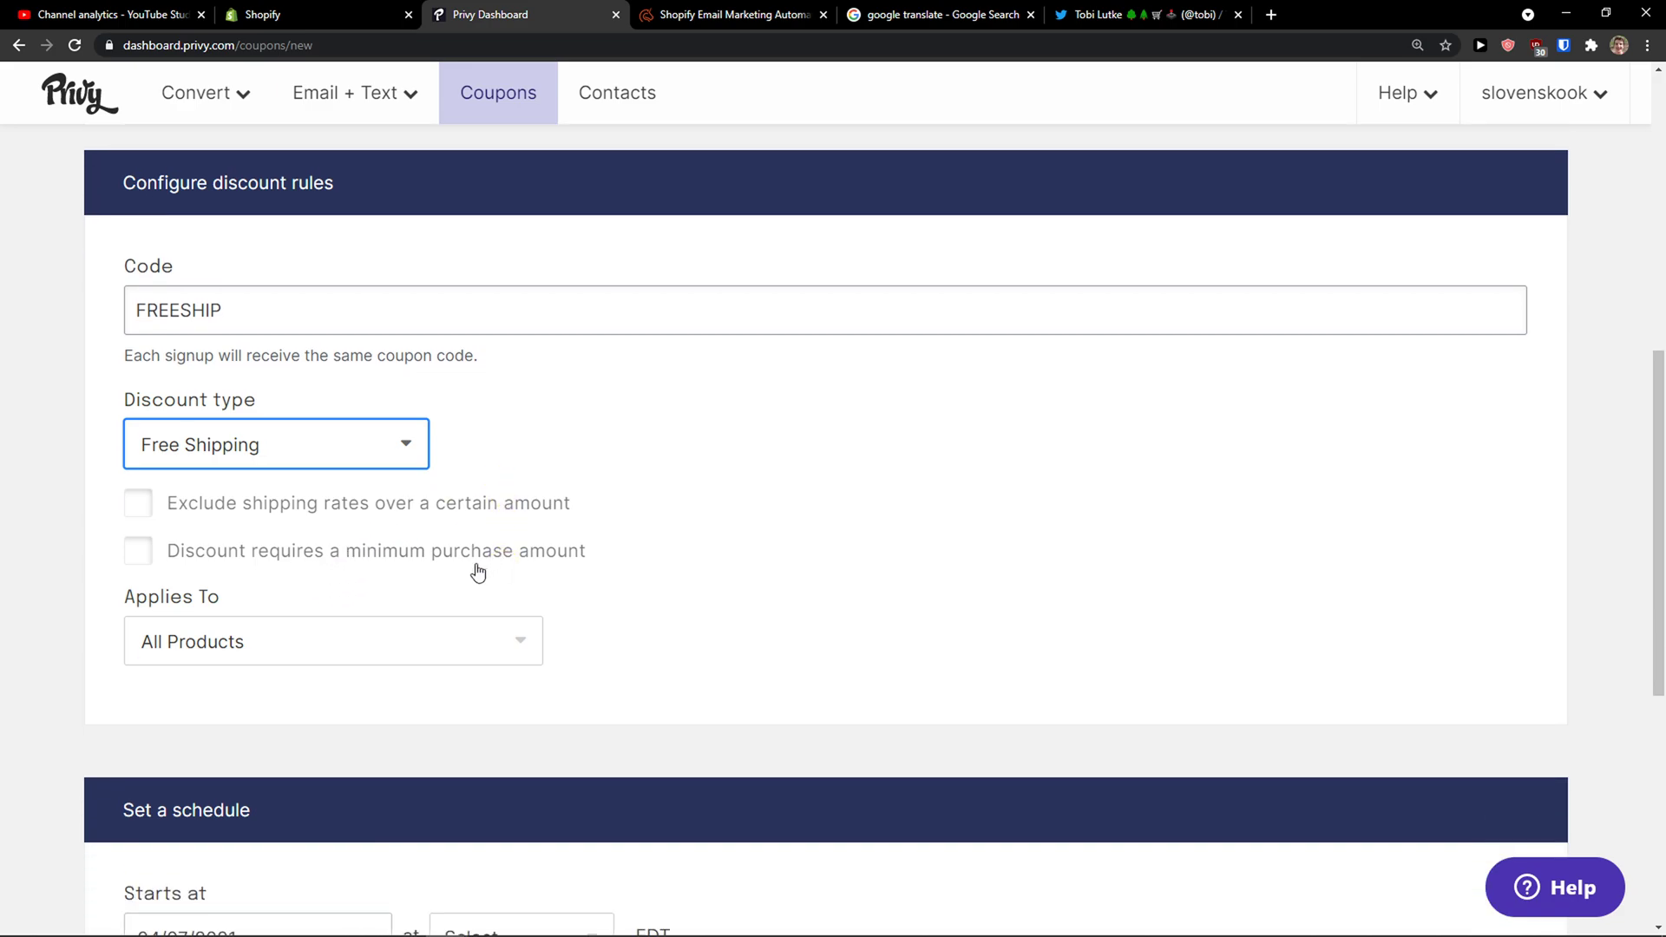
scroll(143, 447, "down", 1)
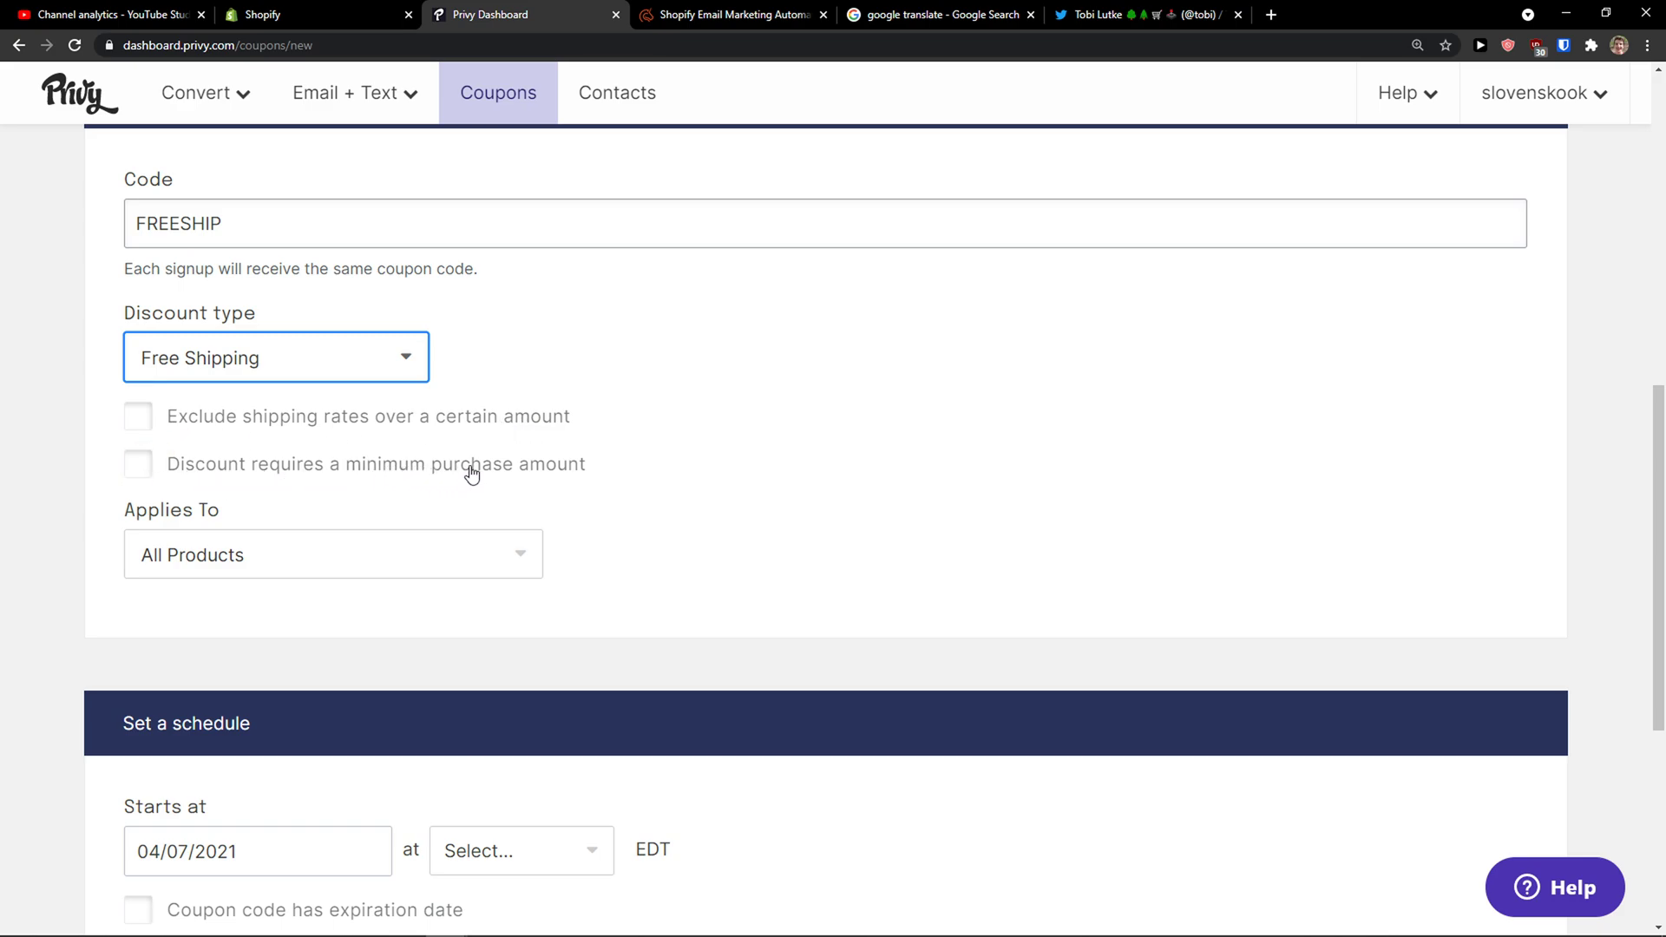
- Require a $150 minimum purchase amount for the coupon
left_click(149, 471)
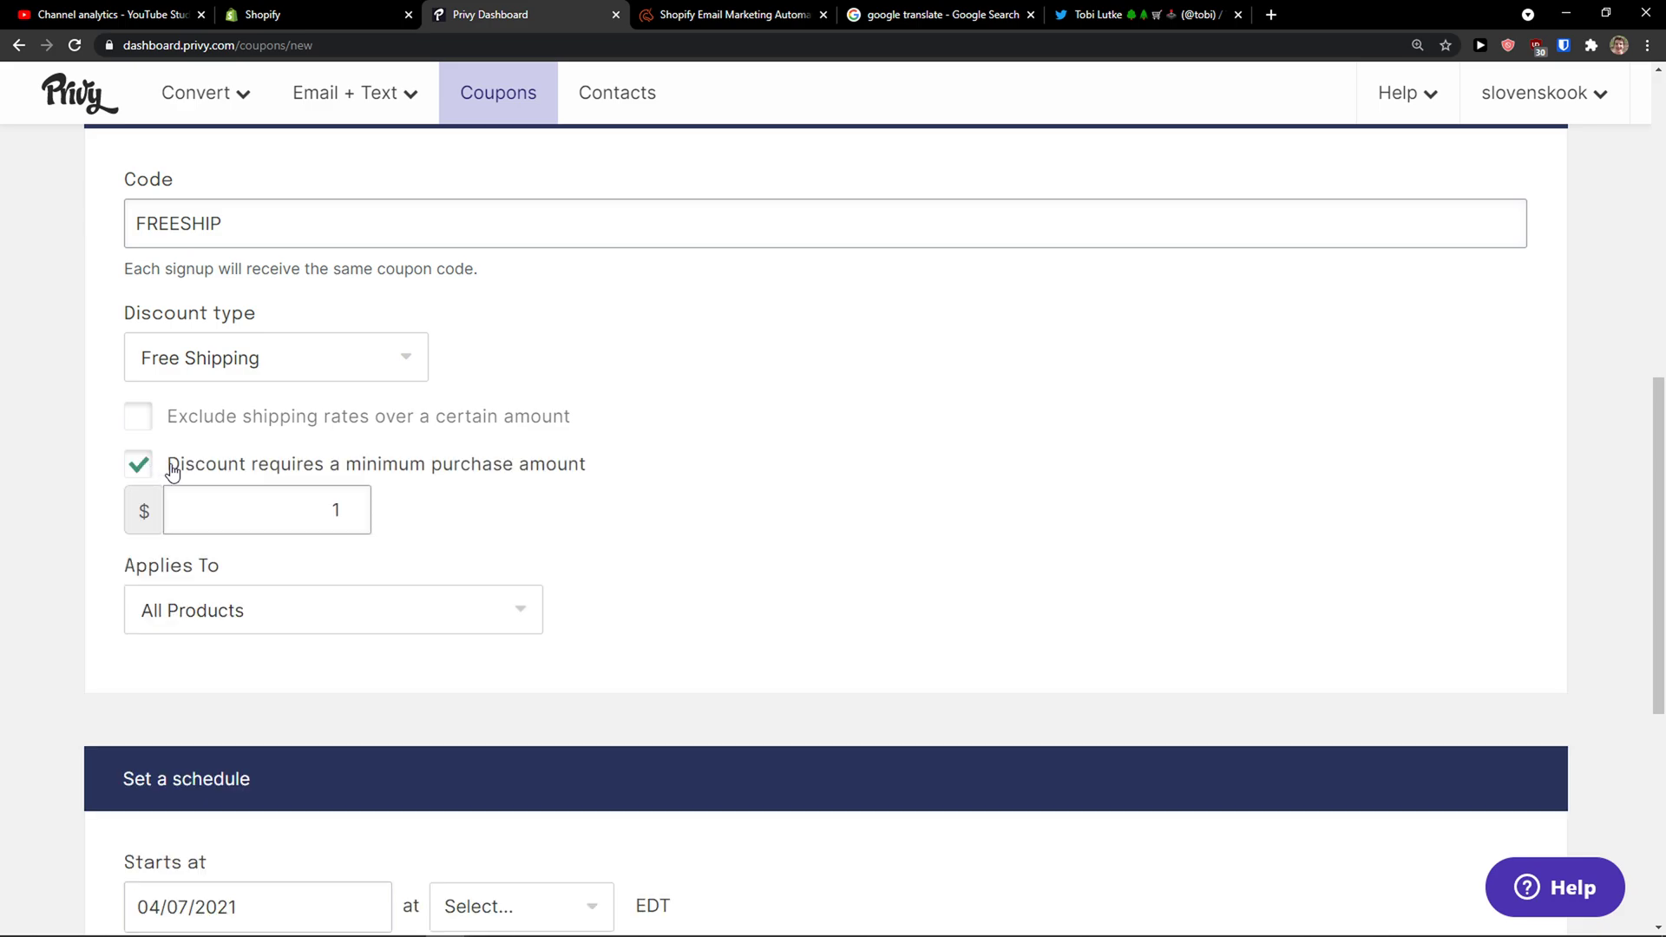
left_click_drag(269, 510, 355, 511)
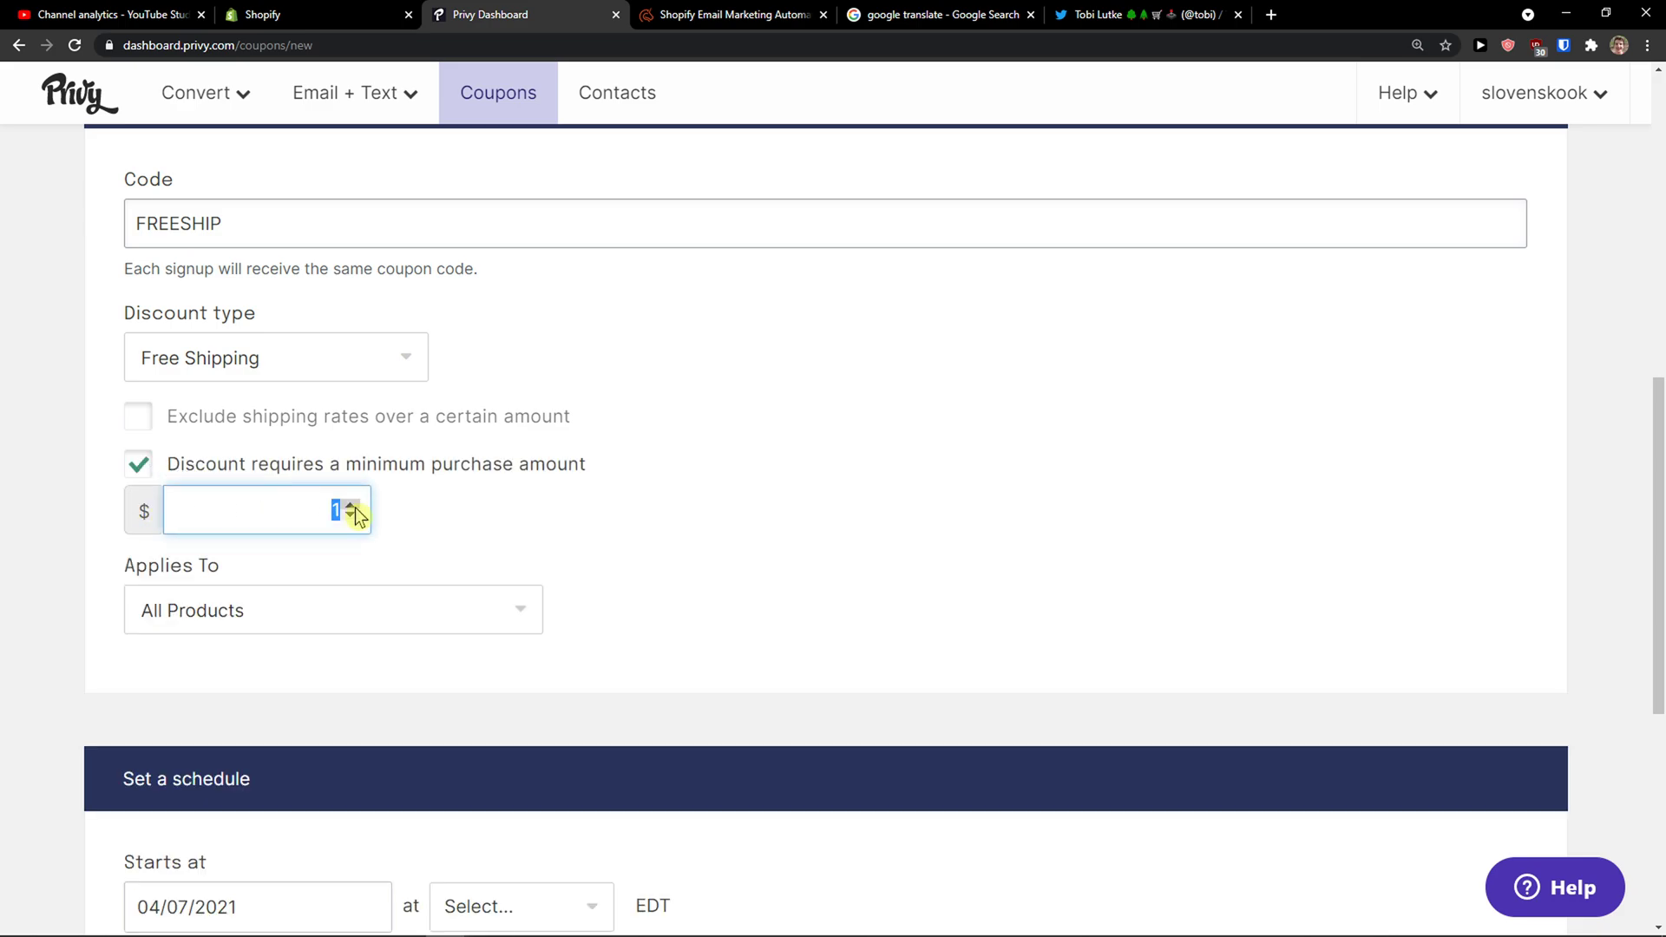
type("150")
left_click(608, 471)
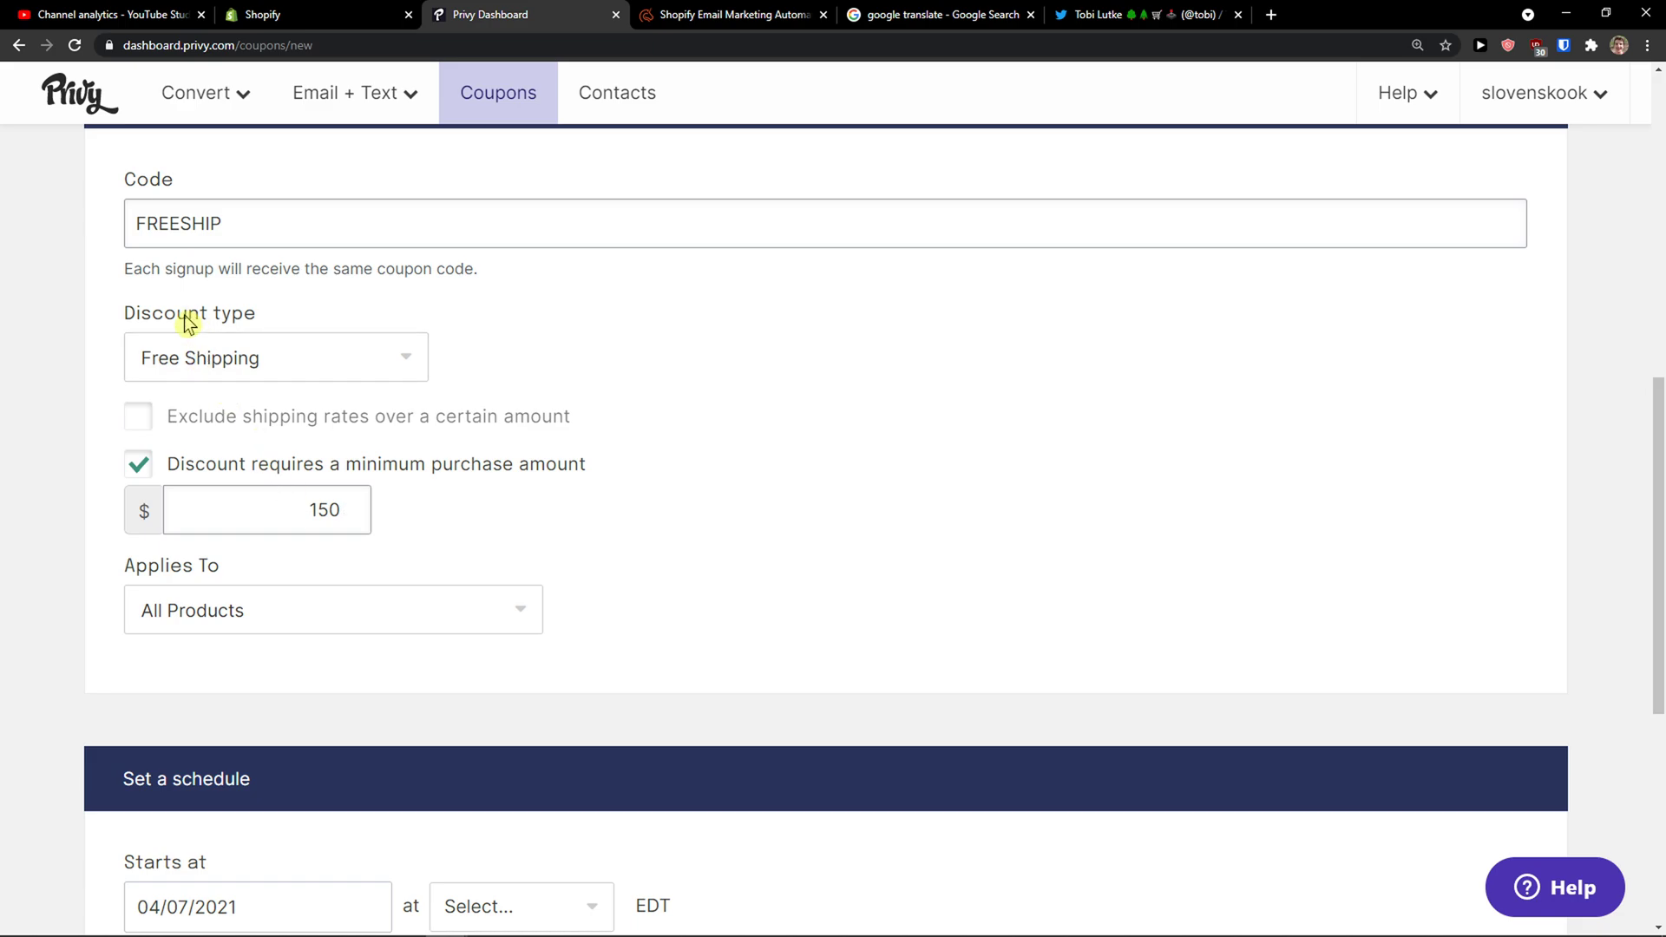
- Keep the coupon on All Products with the default start time and no expiration date
scroll(184, 315, "up", 1)
left_click_drag(260, 314, 137, 315)
scroll(113, 365, "down", 3)
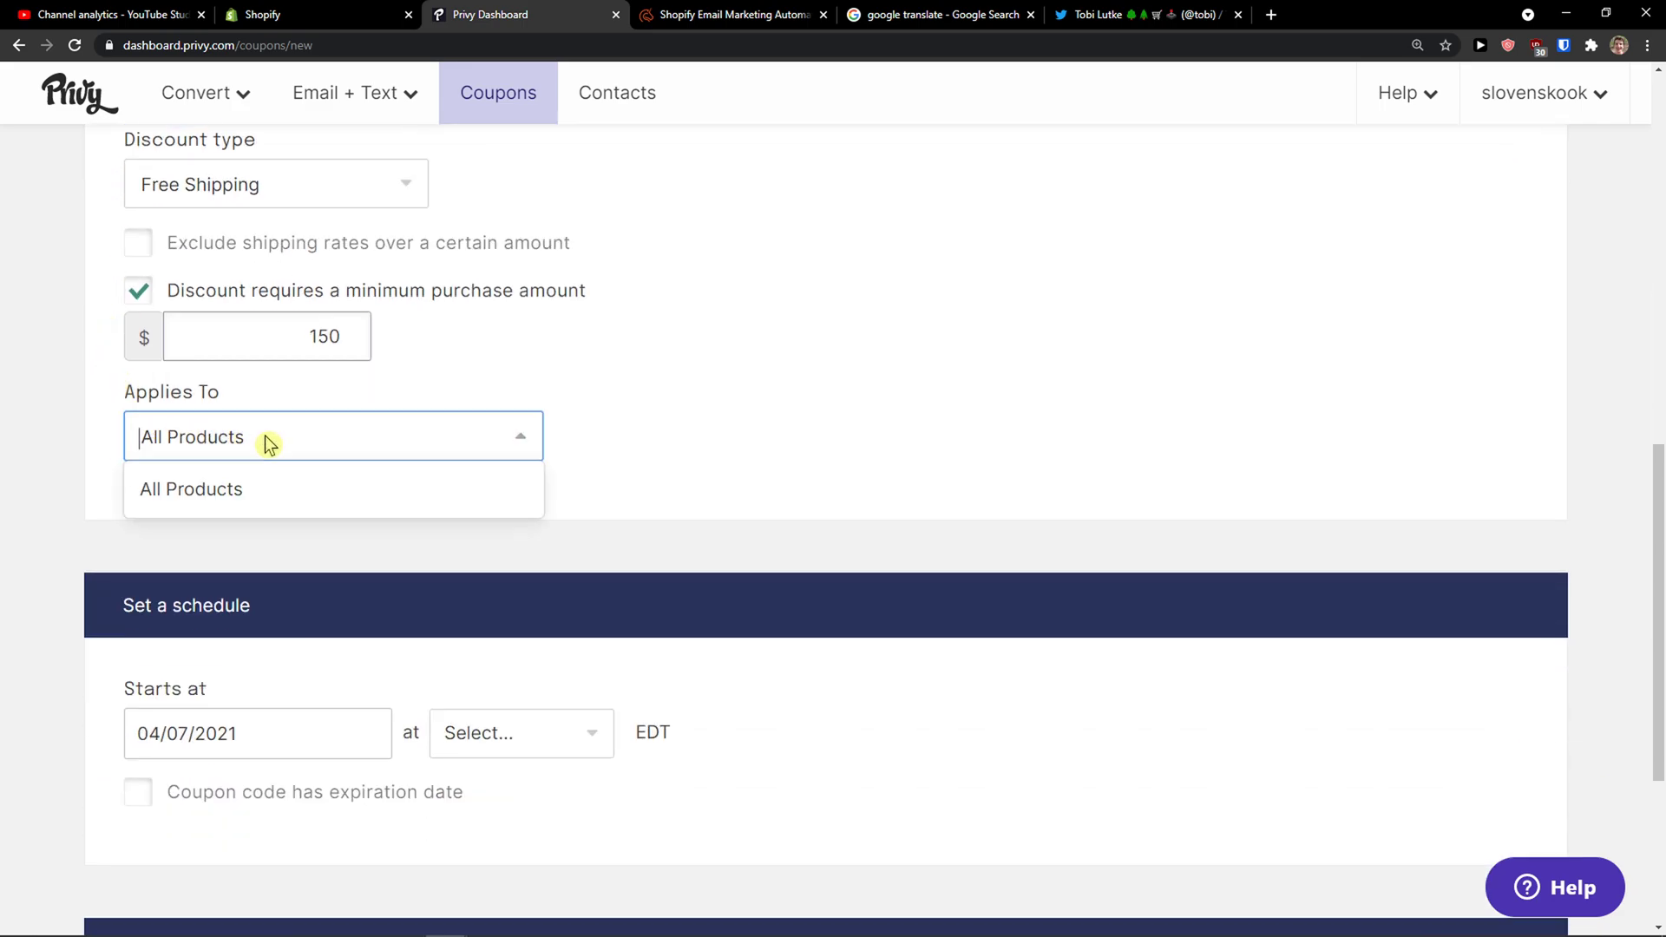
left_click(187, 495)
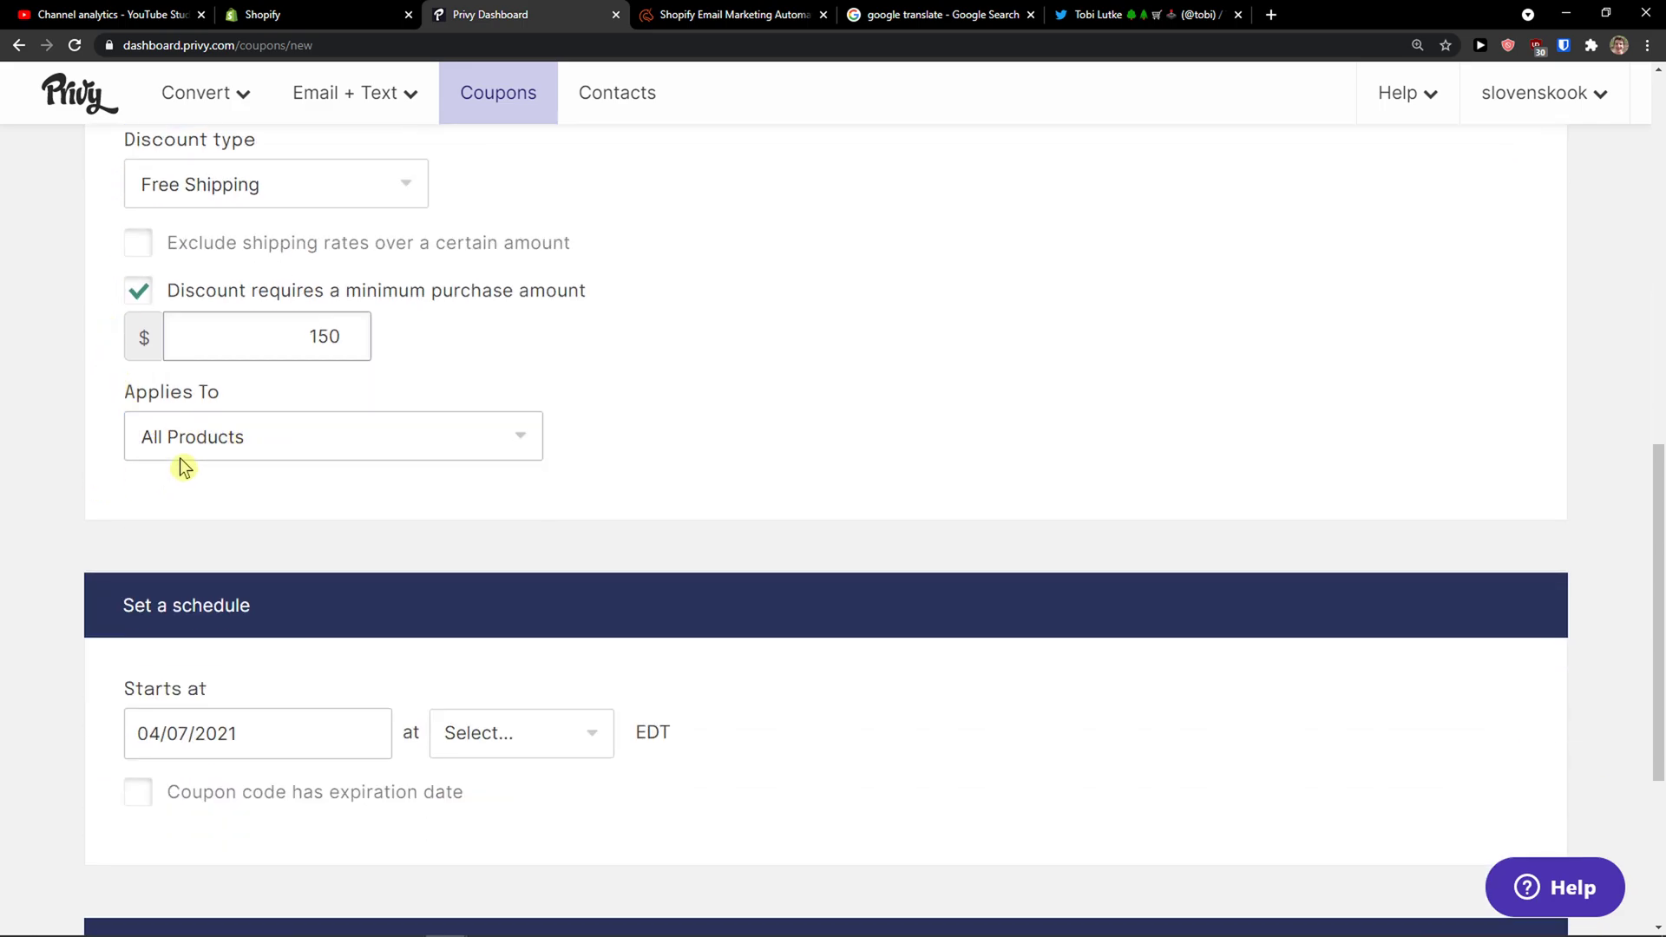
scroll(208, 487, "down", 1)
scroll(191, 474, "down", 2)
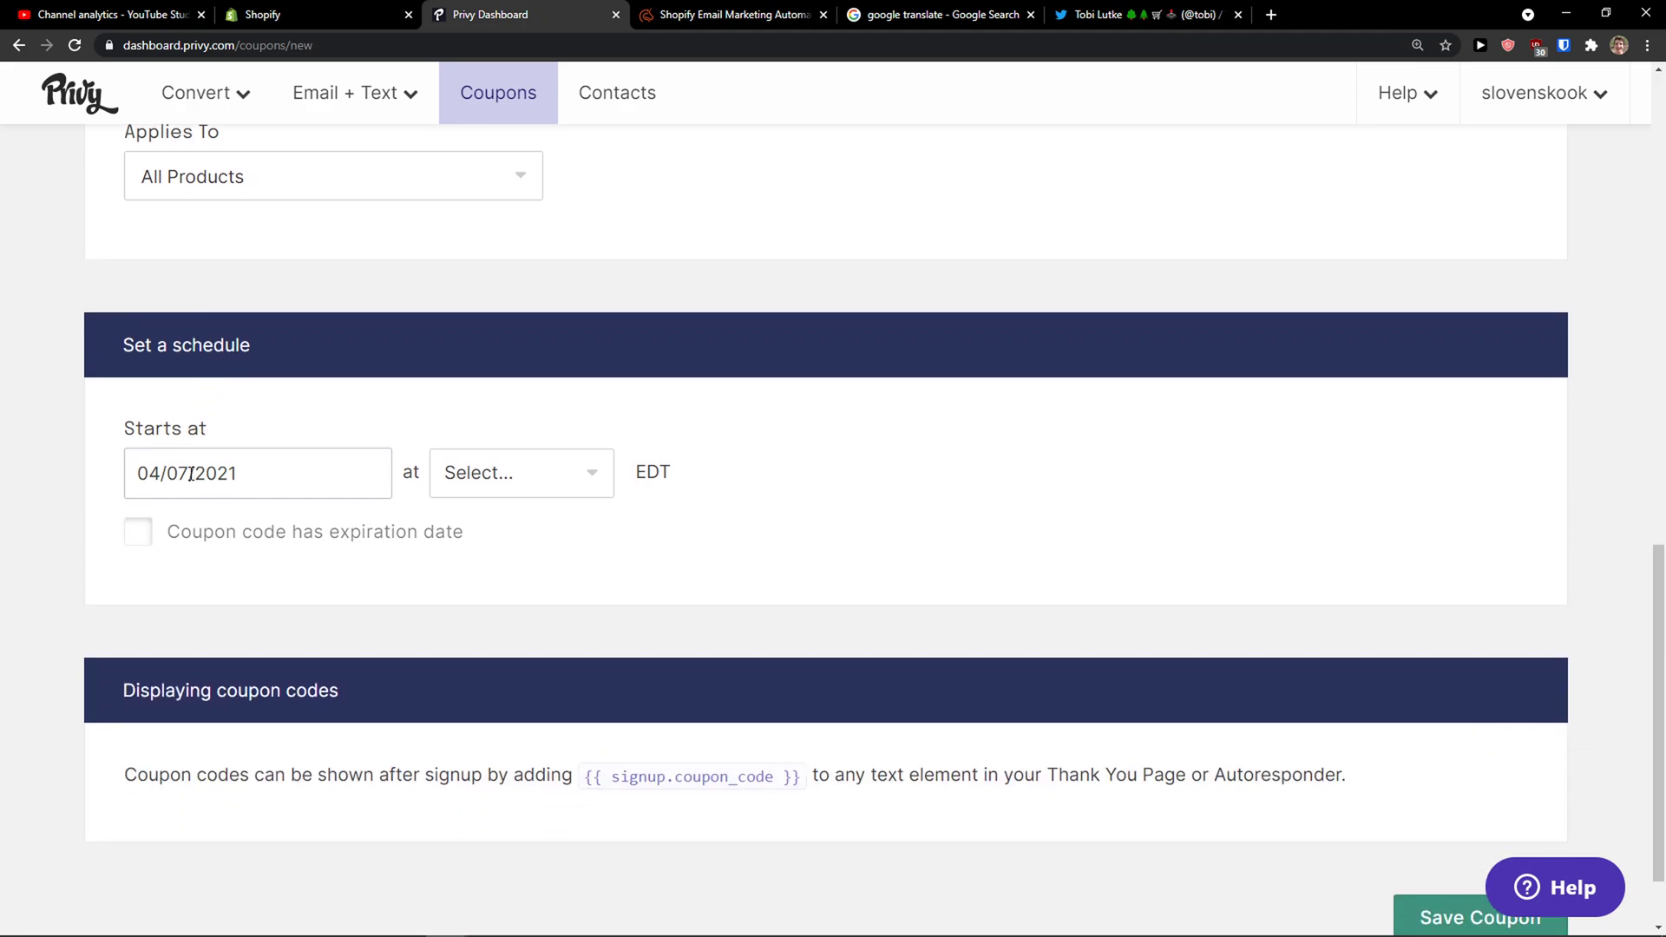
left_click(481, 484)
left_click(476, 483)
scroll(266, 548, "down", 1)
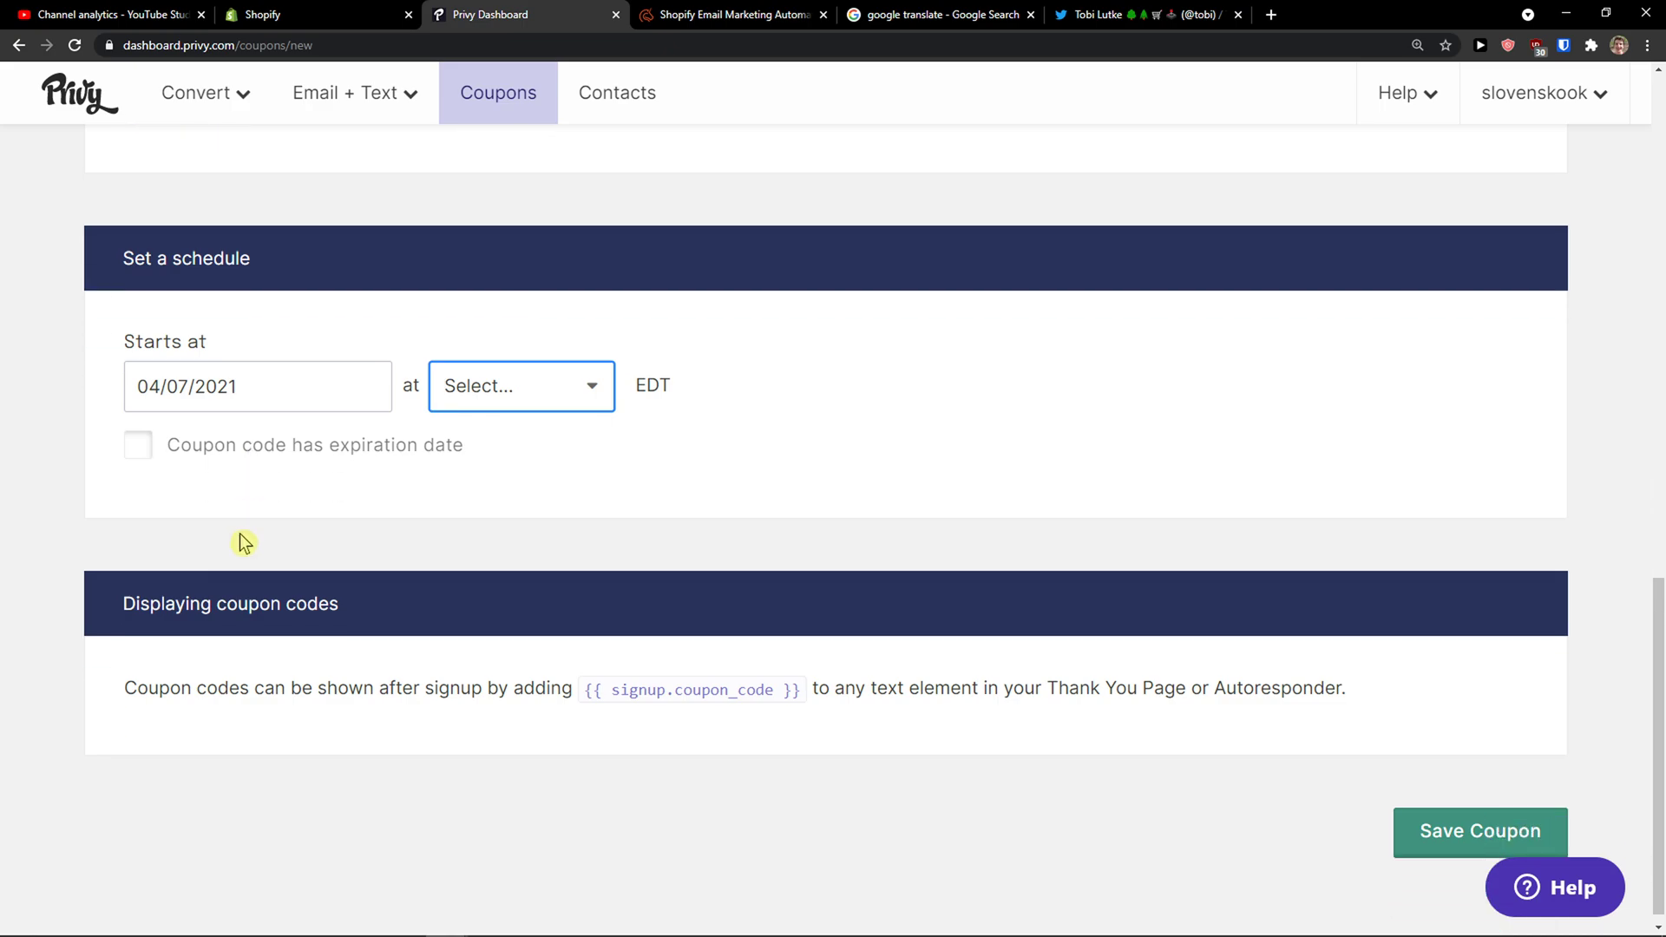
left_click(136, 446)
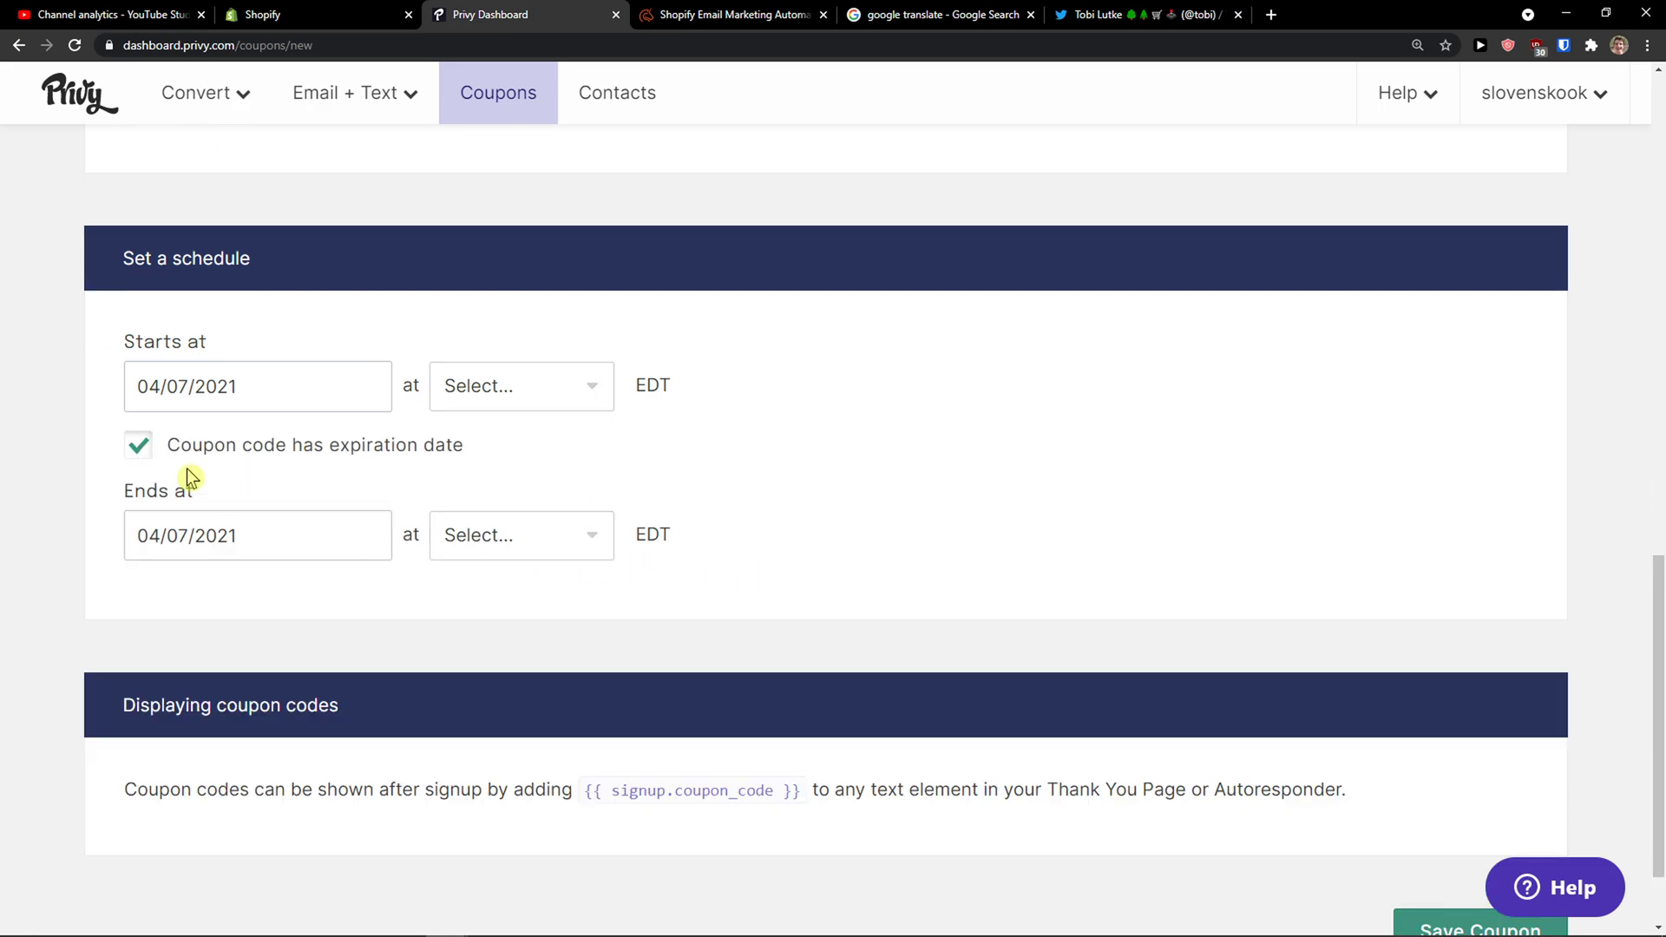
left_click(140, 447)
scroll(577, 562, "down", 1)
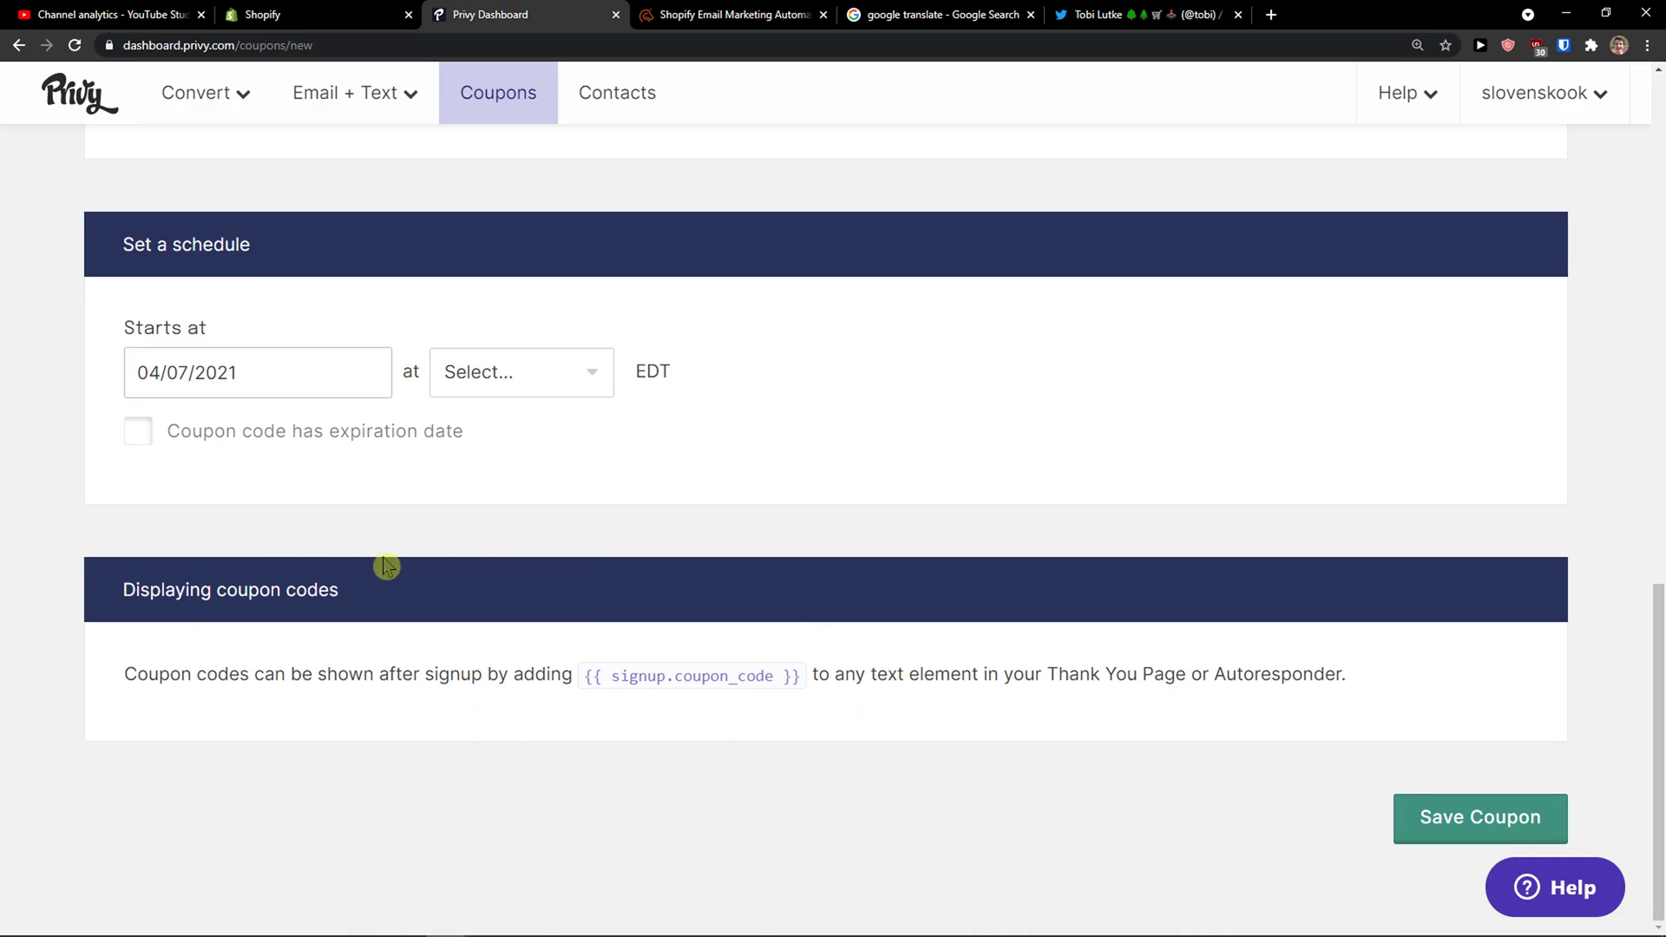
- Save the FREE SHIPPING coupon, check Contacts and Coupons, then return to the dashboard
left_click(1427, 835)
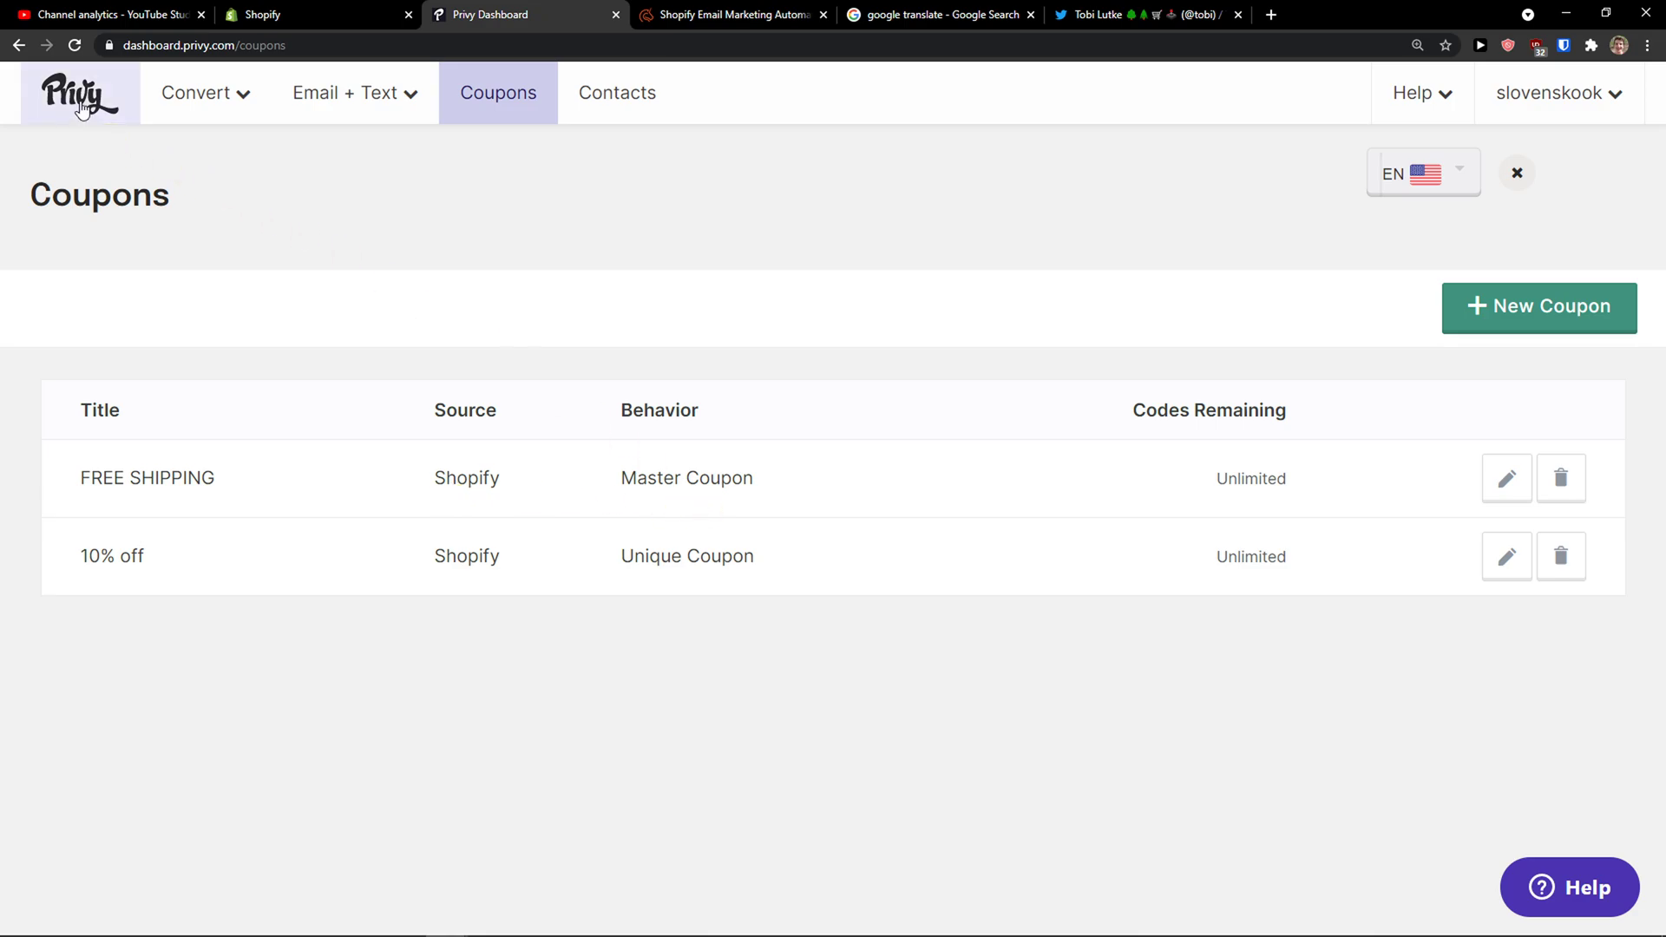
left_click(580, 115)
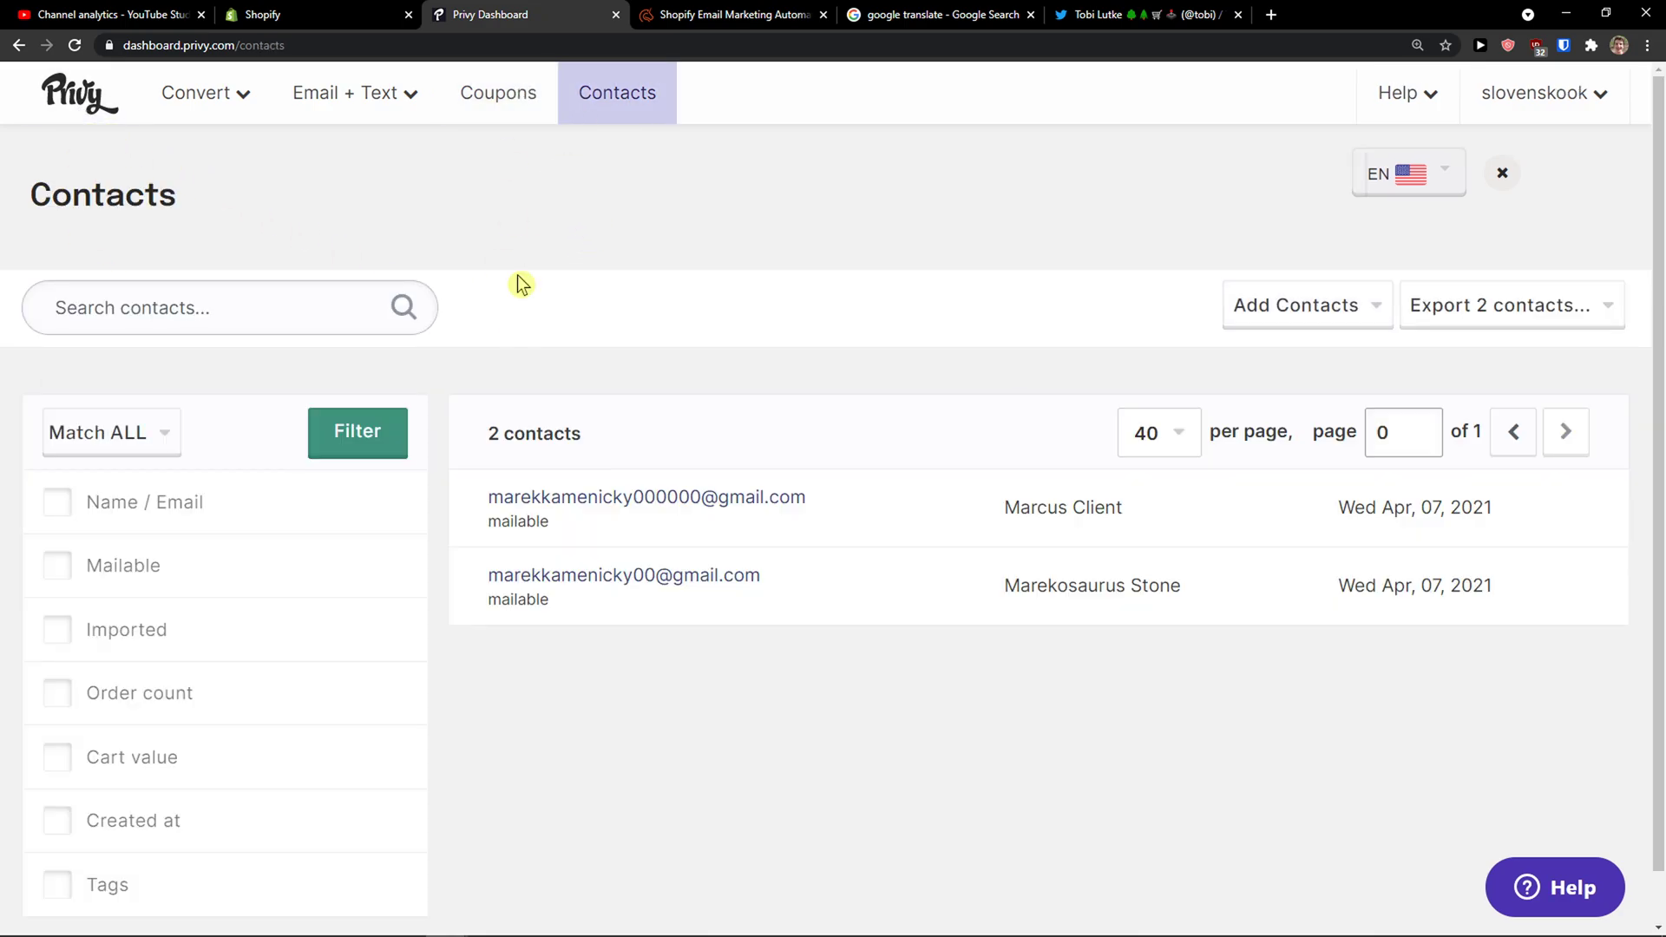
left_click(479, 99)
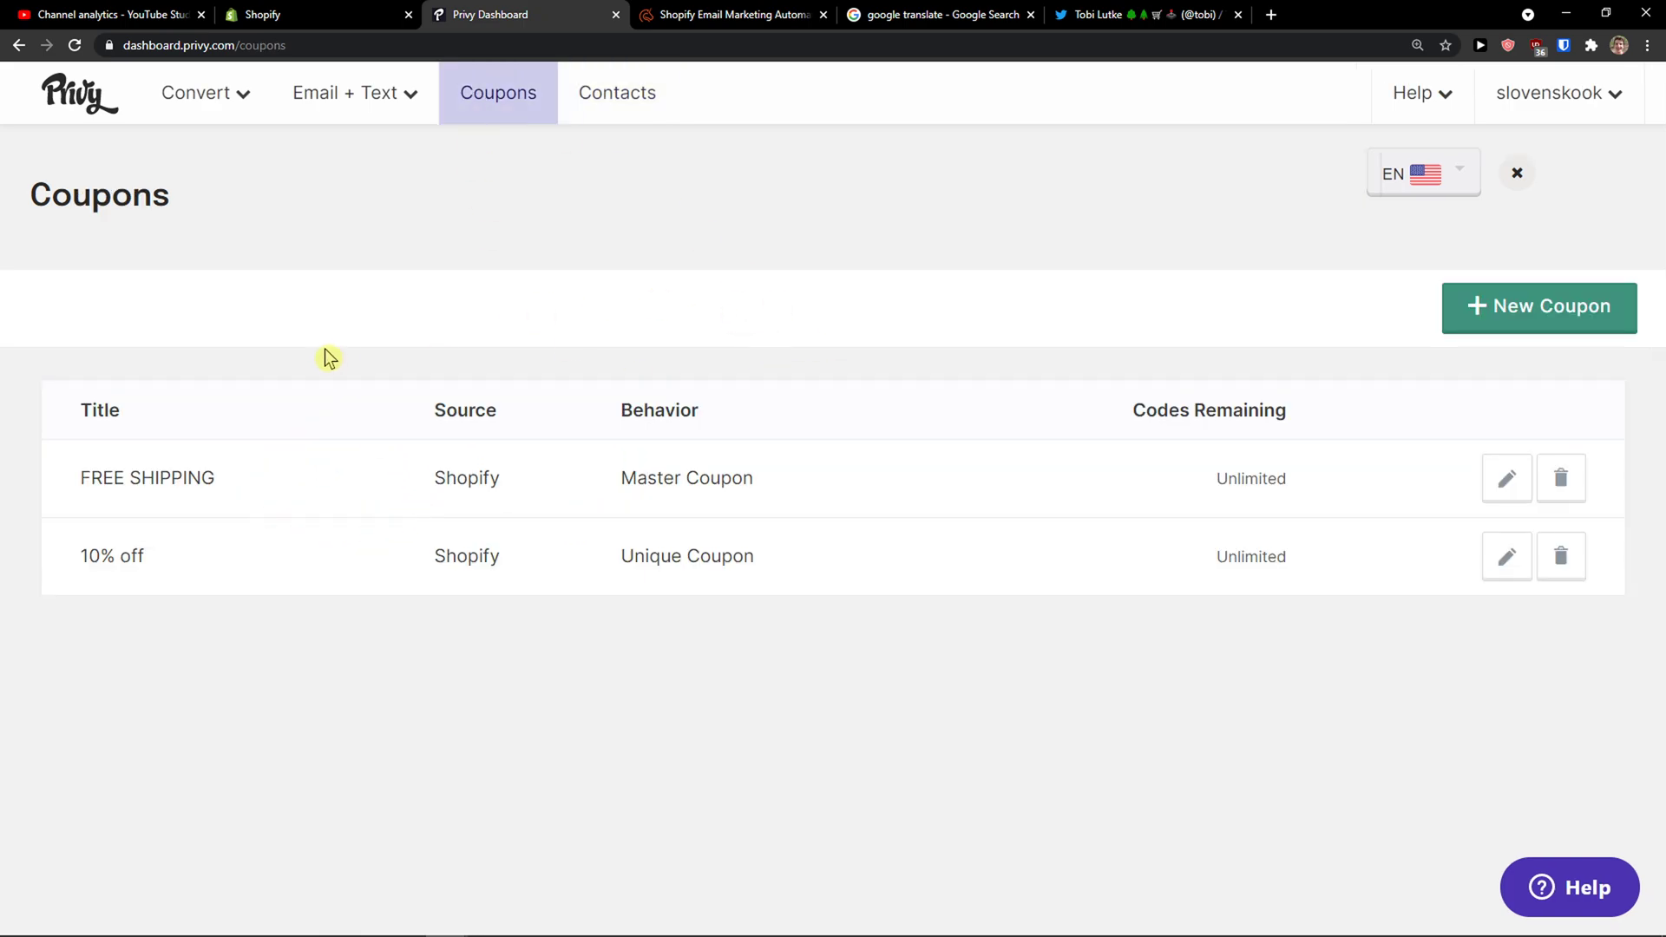
left_click(110, 116)
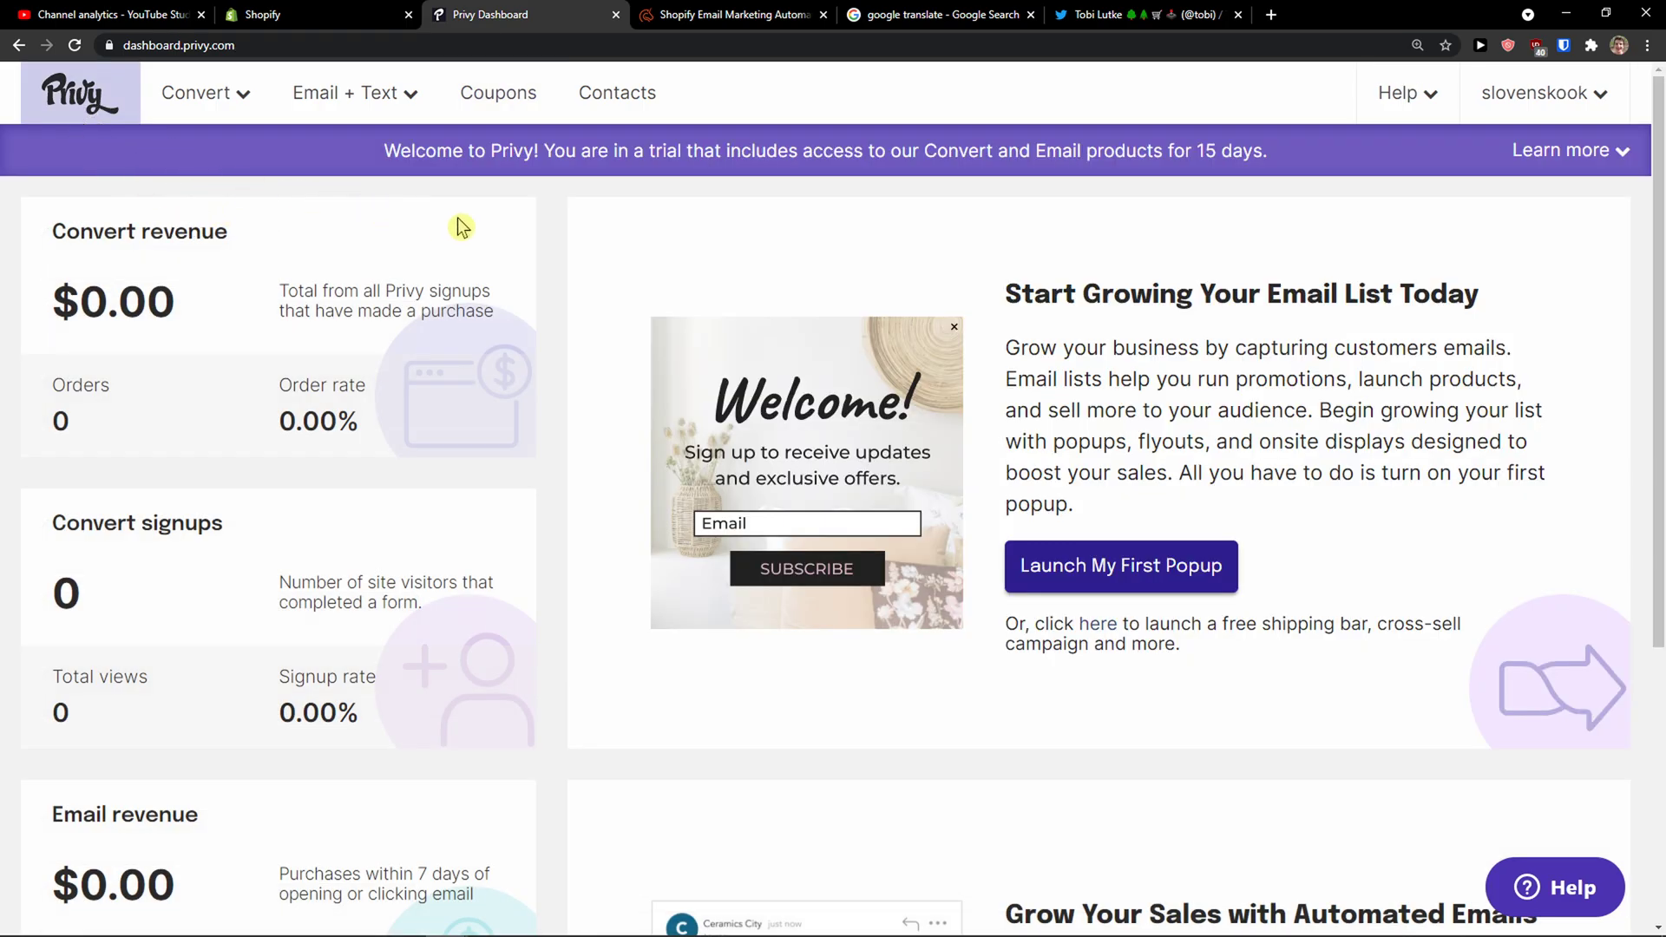
- Launch the first popup, back out of its editor, and open Convert's All Campaigns list
scroll(463, 227, "down", 1)
scroll(463, 227, "up", 1)
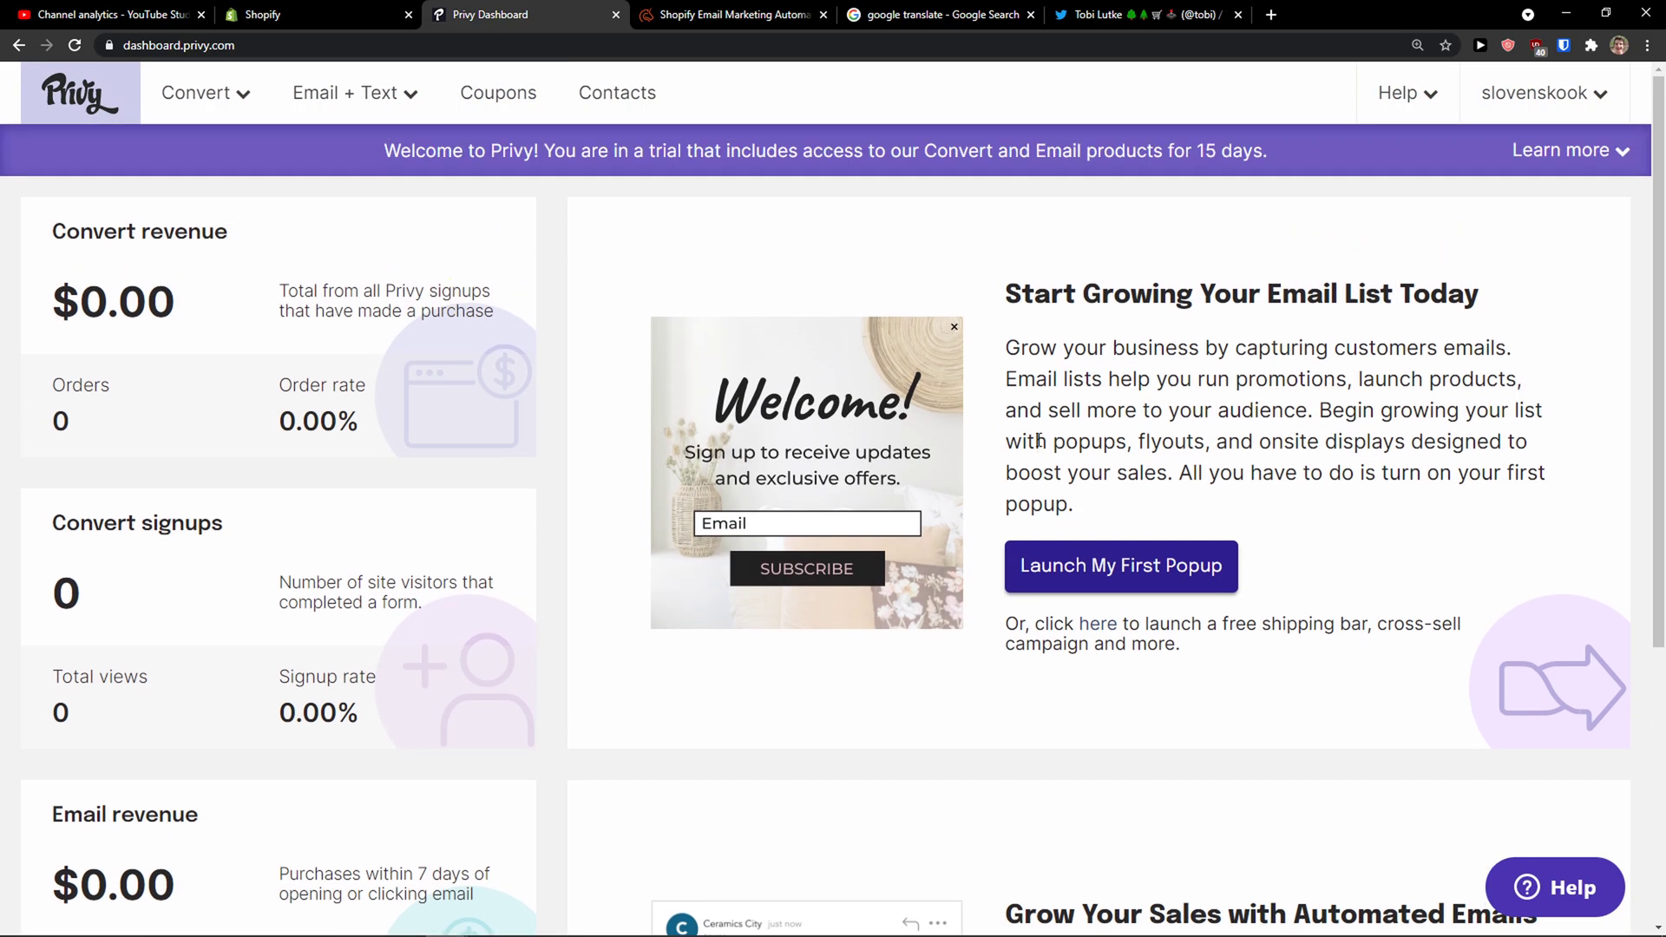
left_click(1133, 580)
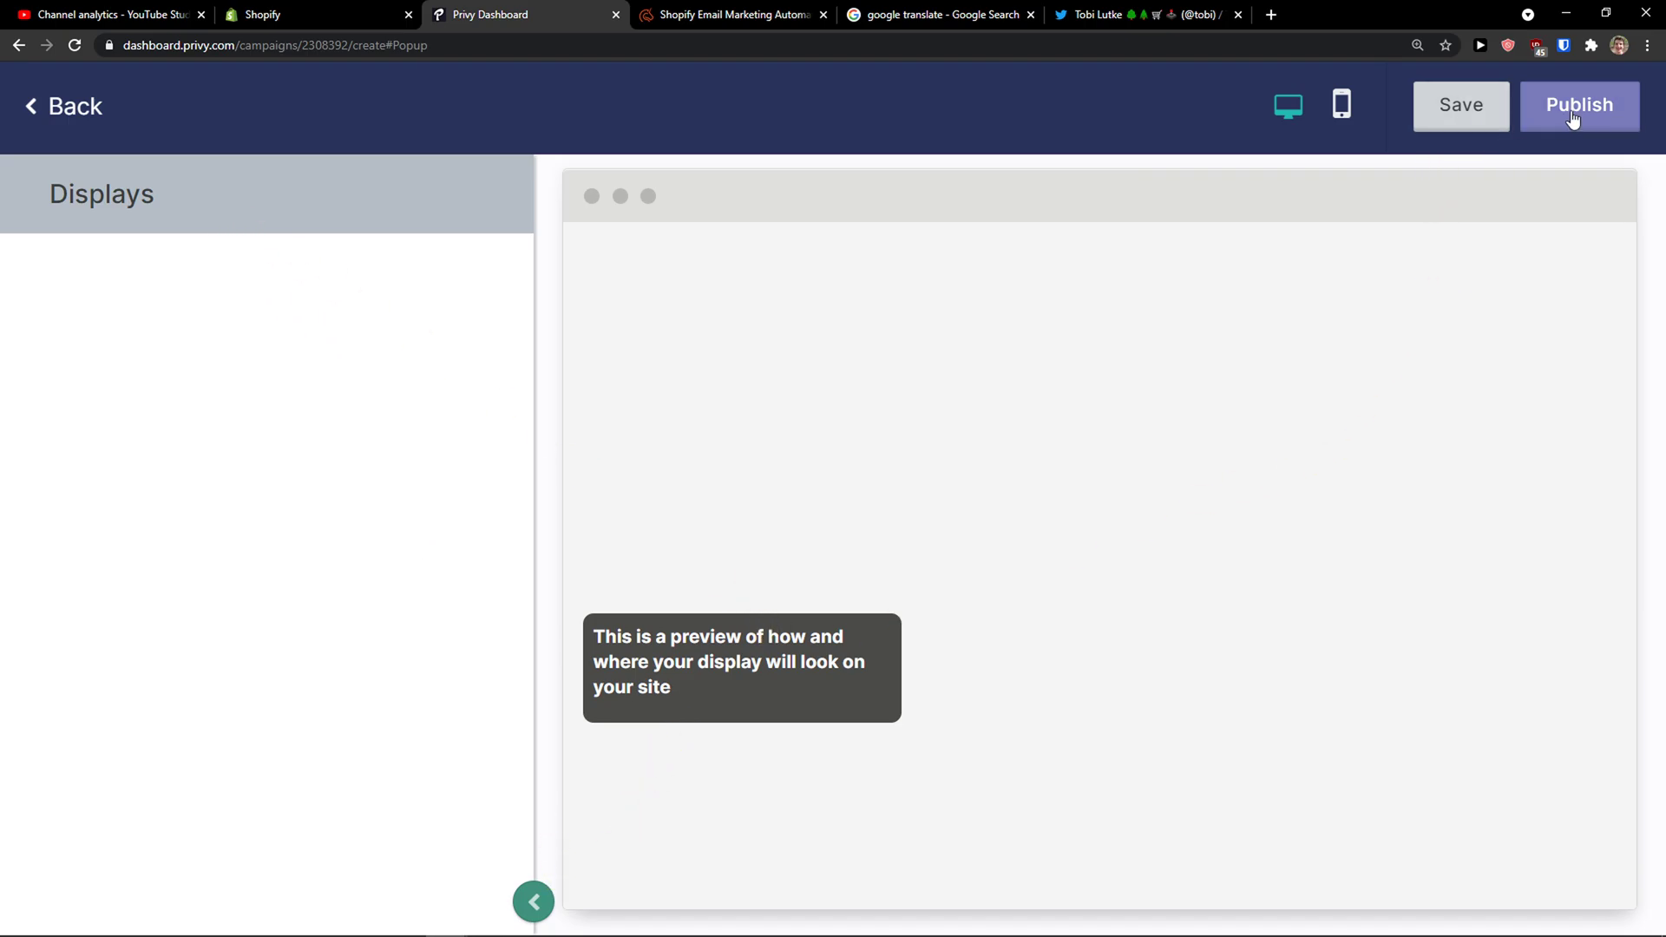
left_click(47, 121)
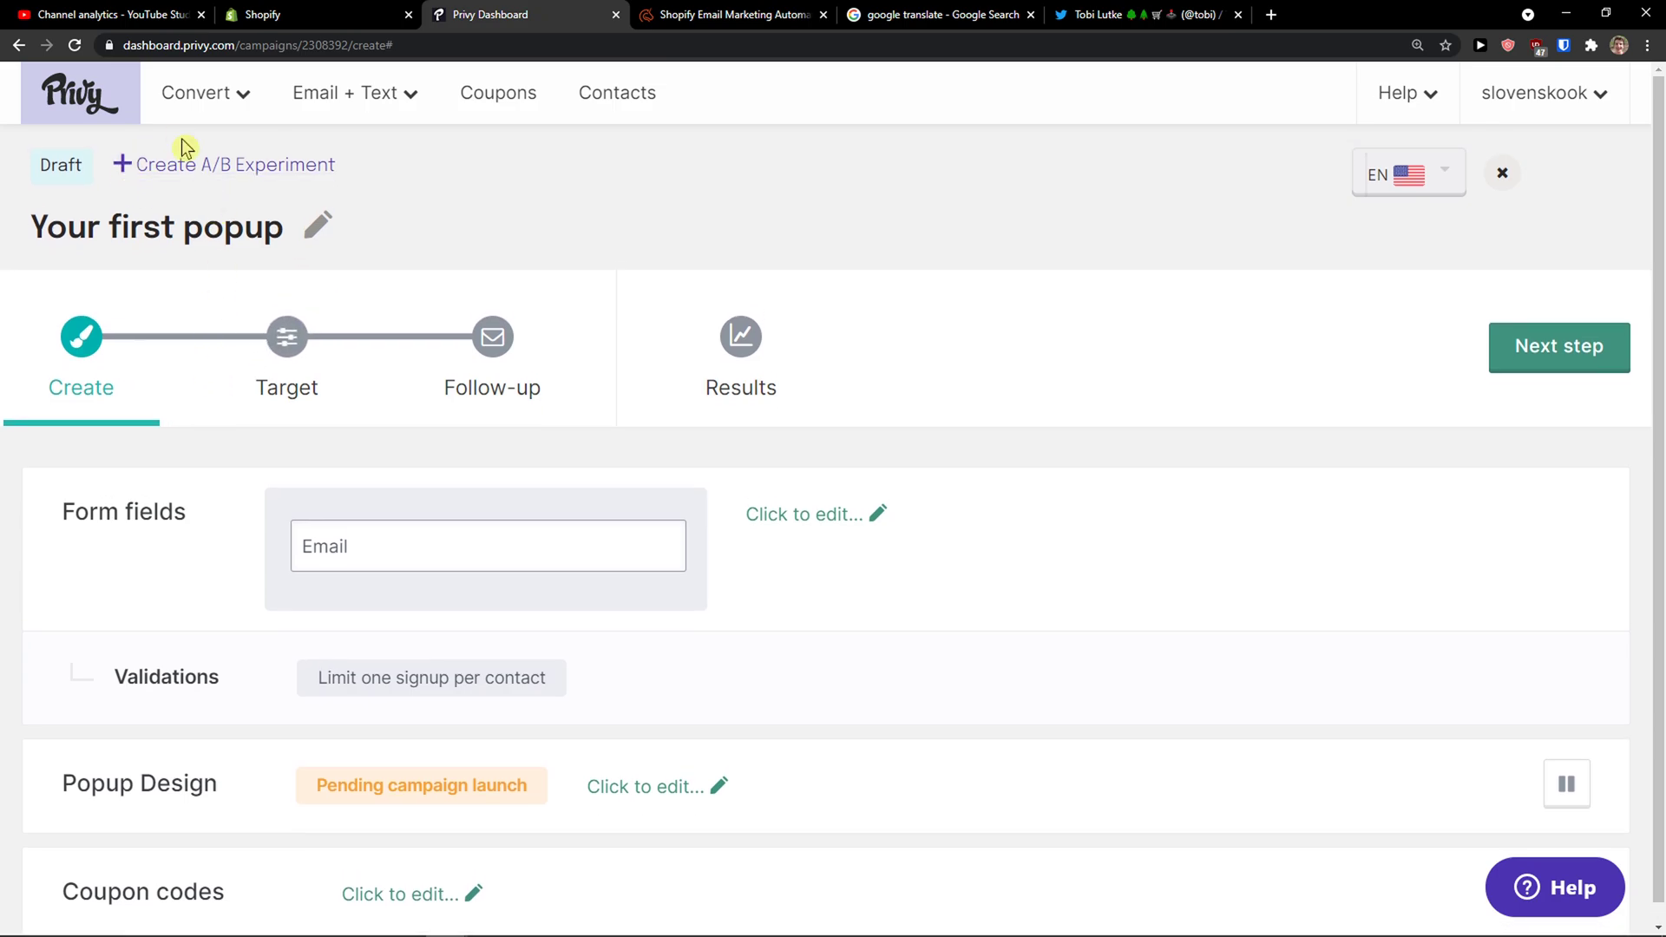
left_click(220, 103)
left_click(204, 156)
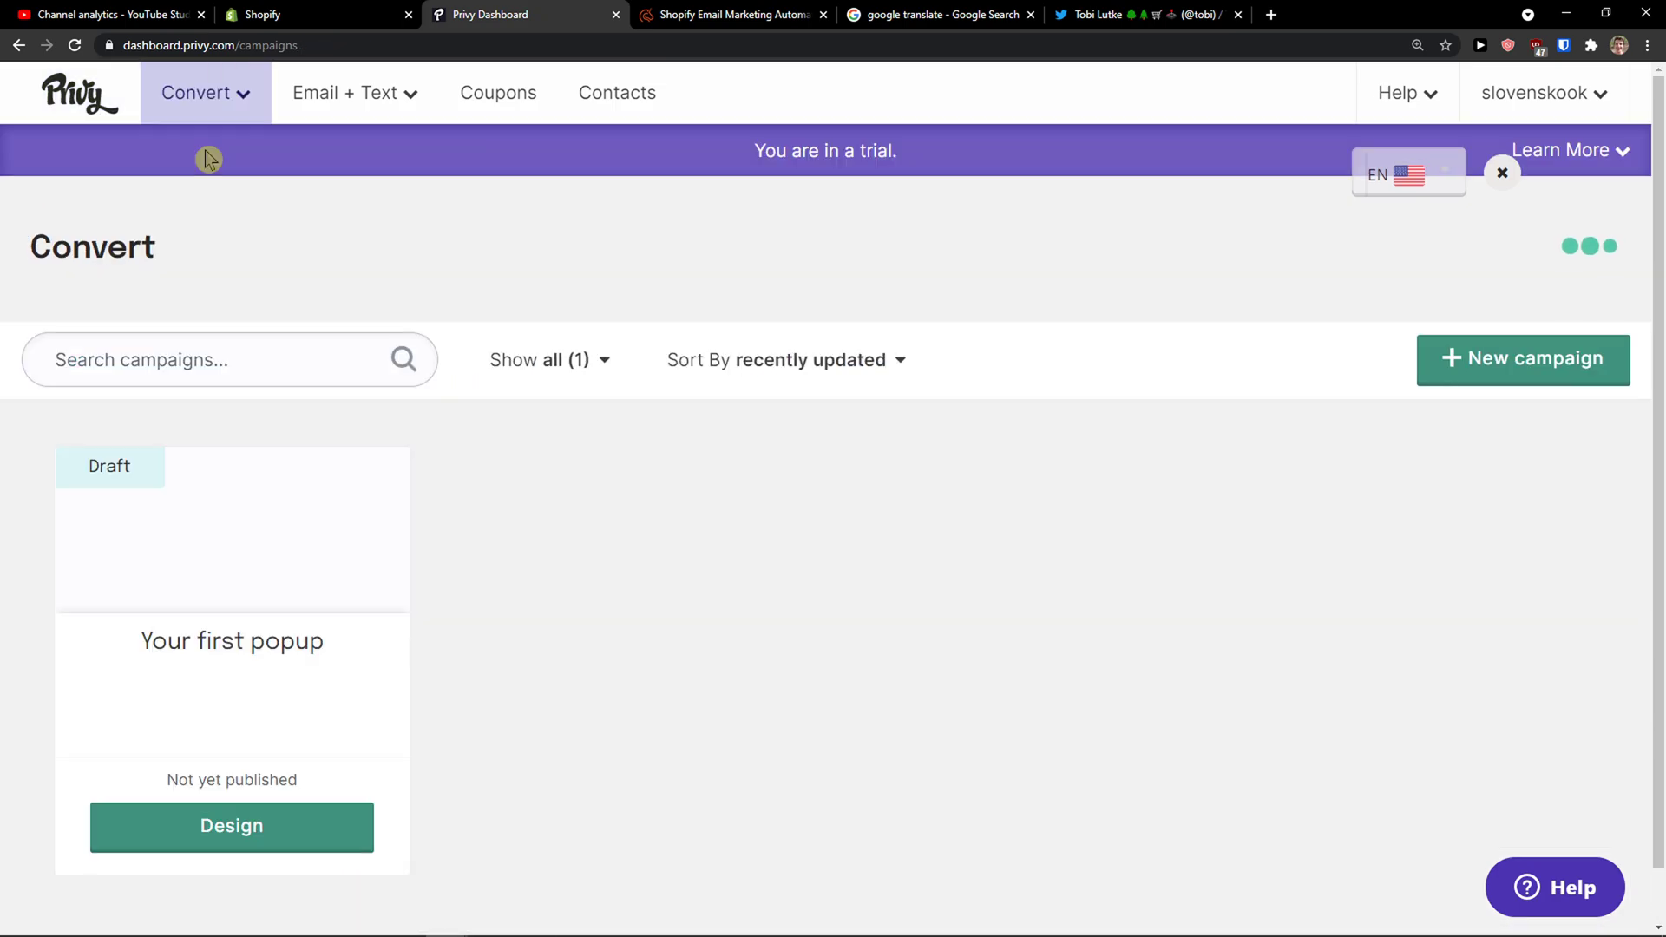
scroll(543, 376, "down", 1)
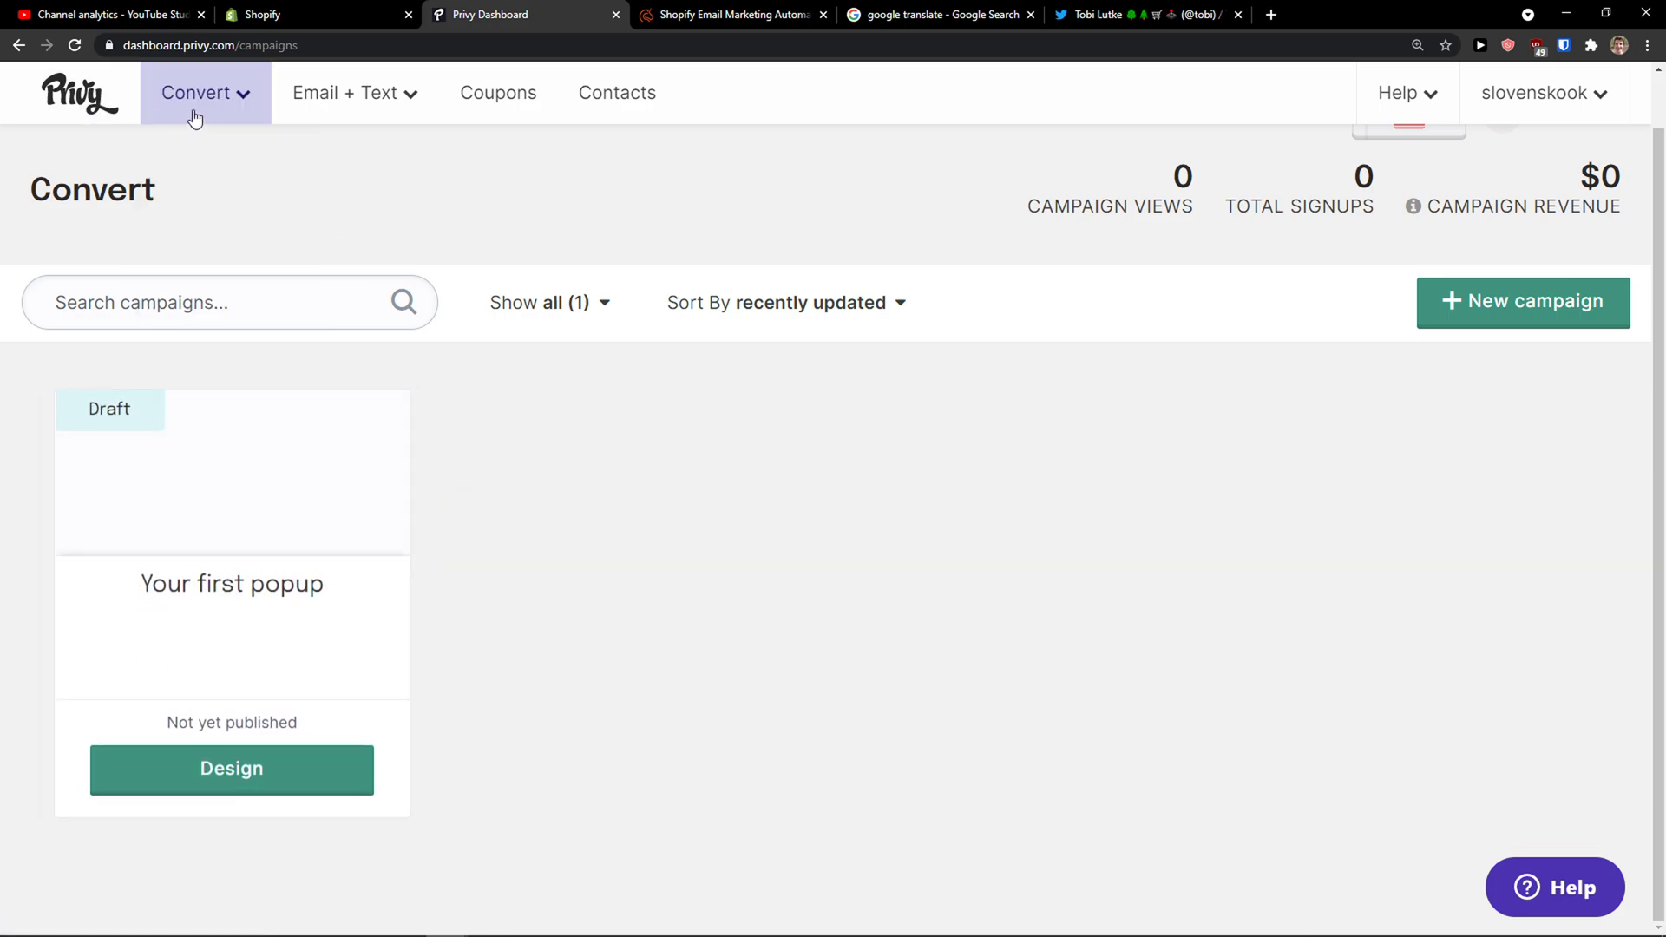
mouse_move(207, 117)
left_click(1554, 303)
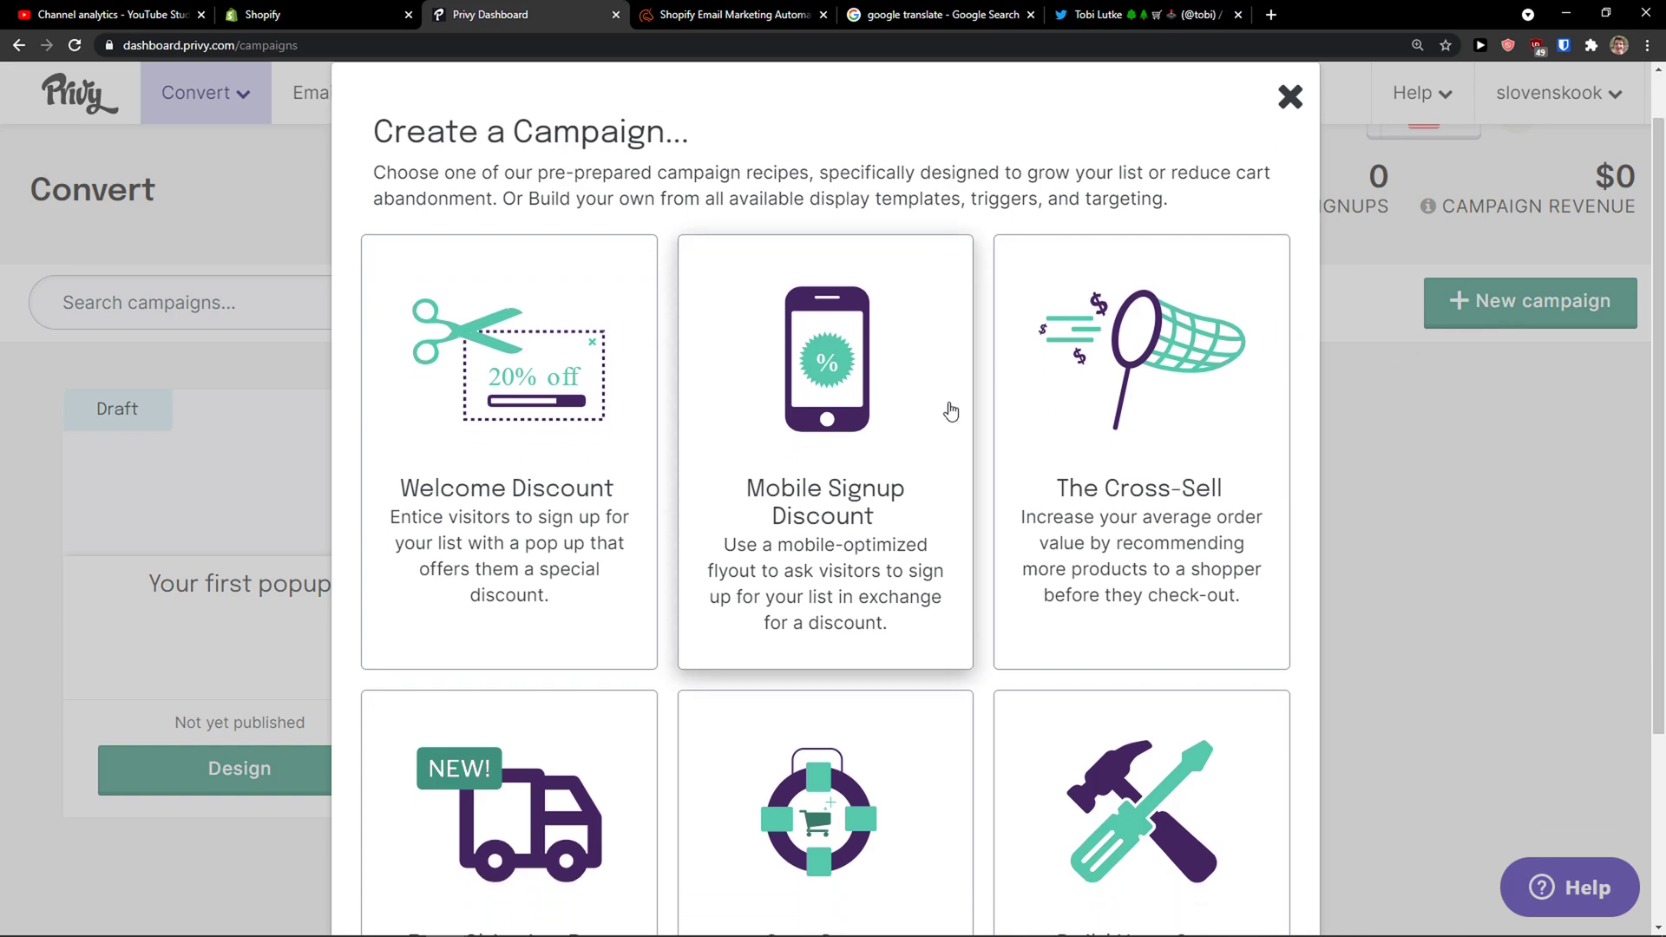
scroll(960, 402, "down", 3)
scroll(975, 402, "up", 3)
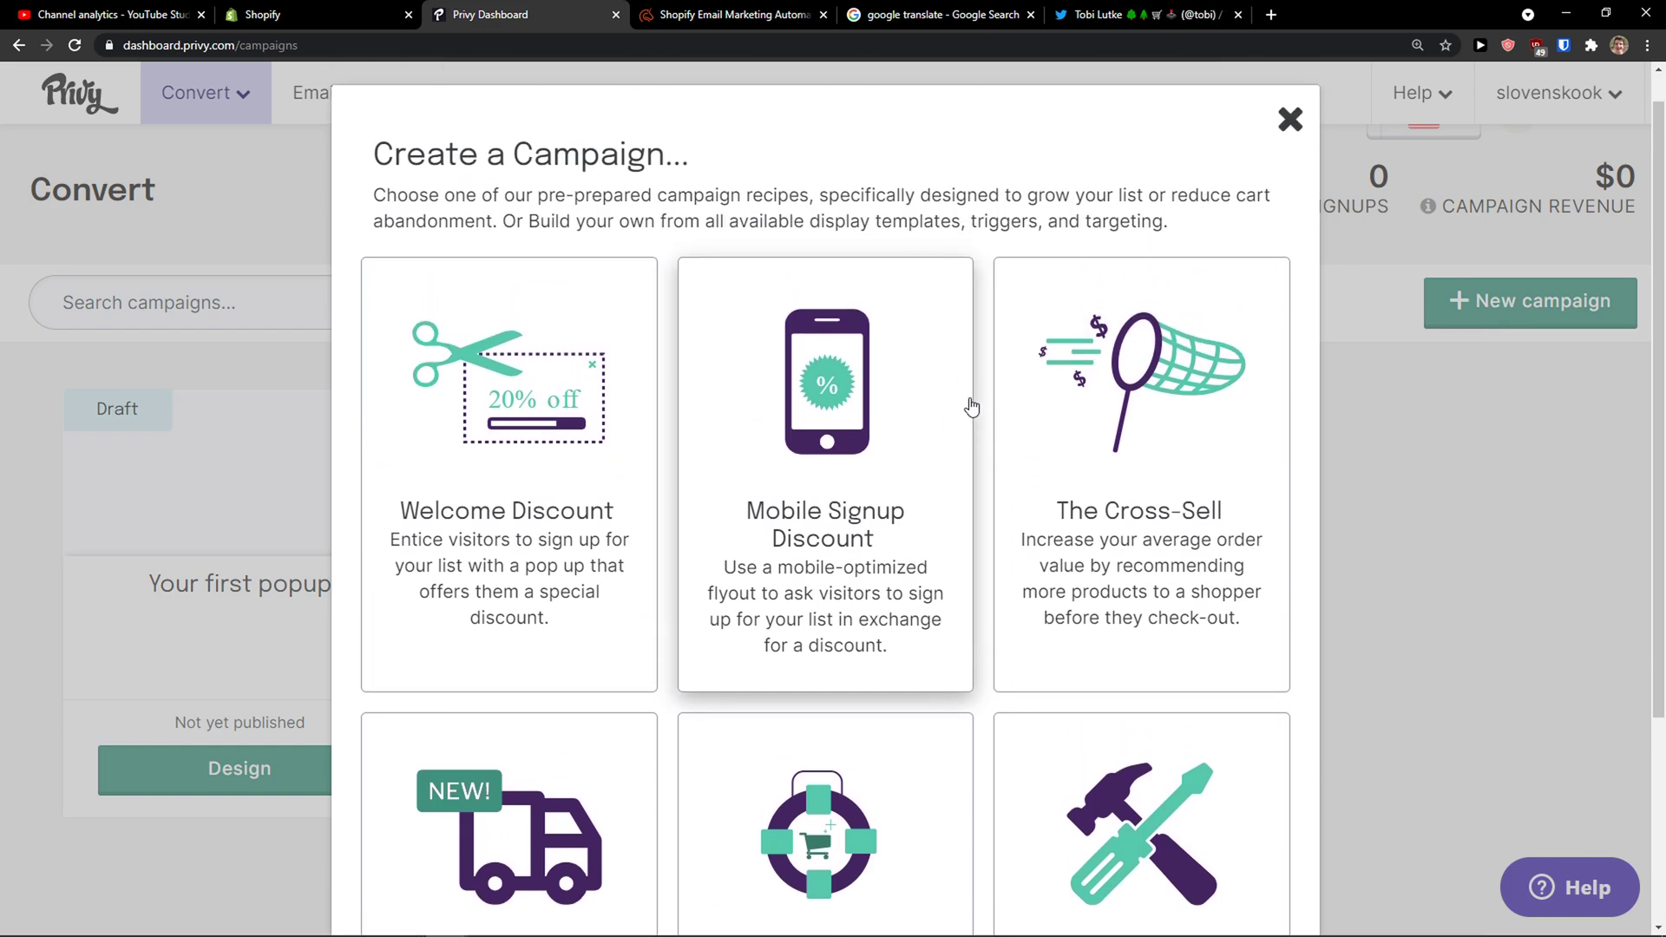
scroll(977, 403, "down", 1)
scroll(978, 403, "up", 1)
scroll(983, 404, "down", 1)
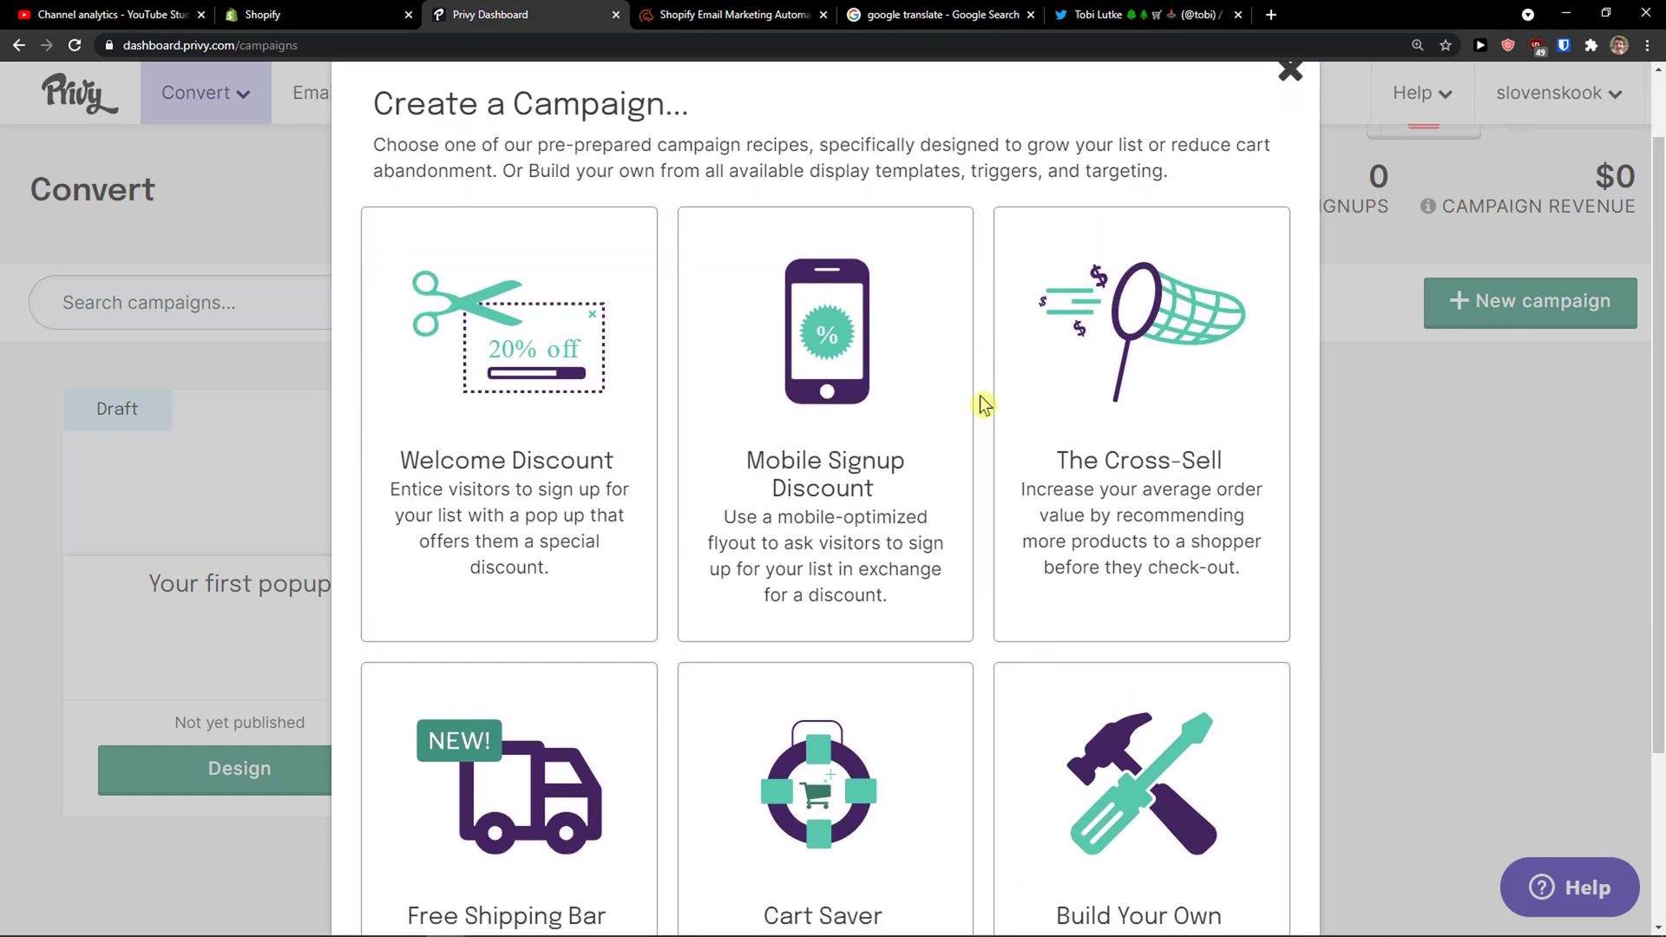
scroll(983, 404, "down", 2)
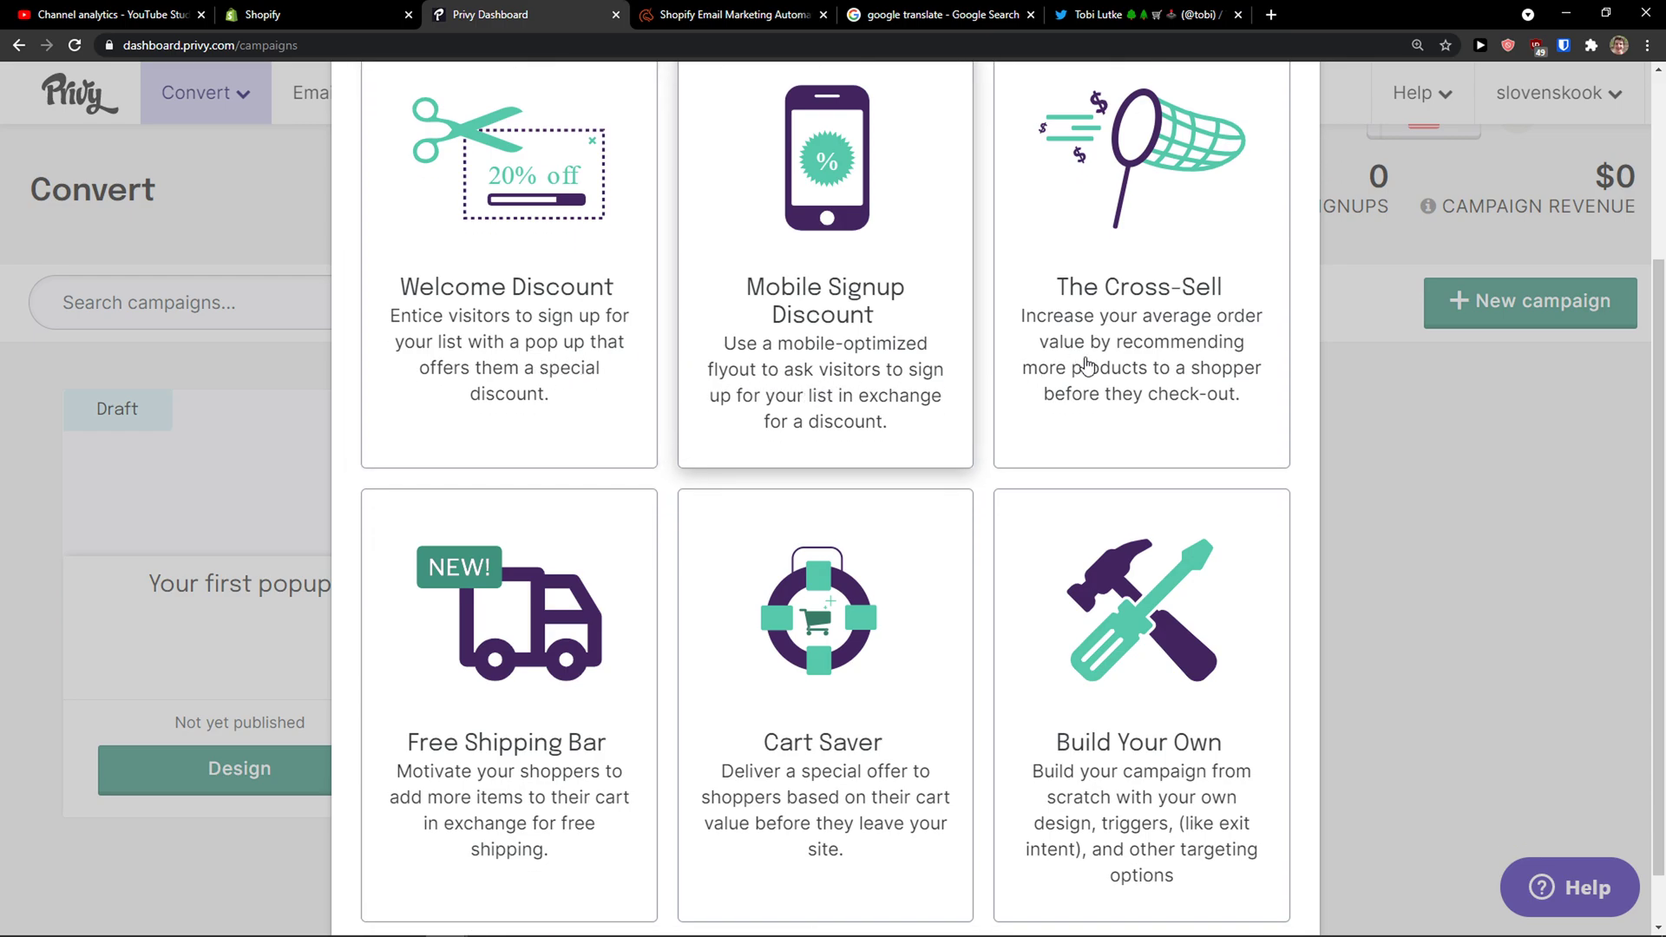
scroll(539, 465, "down", 1)
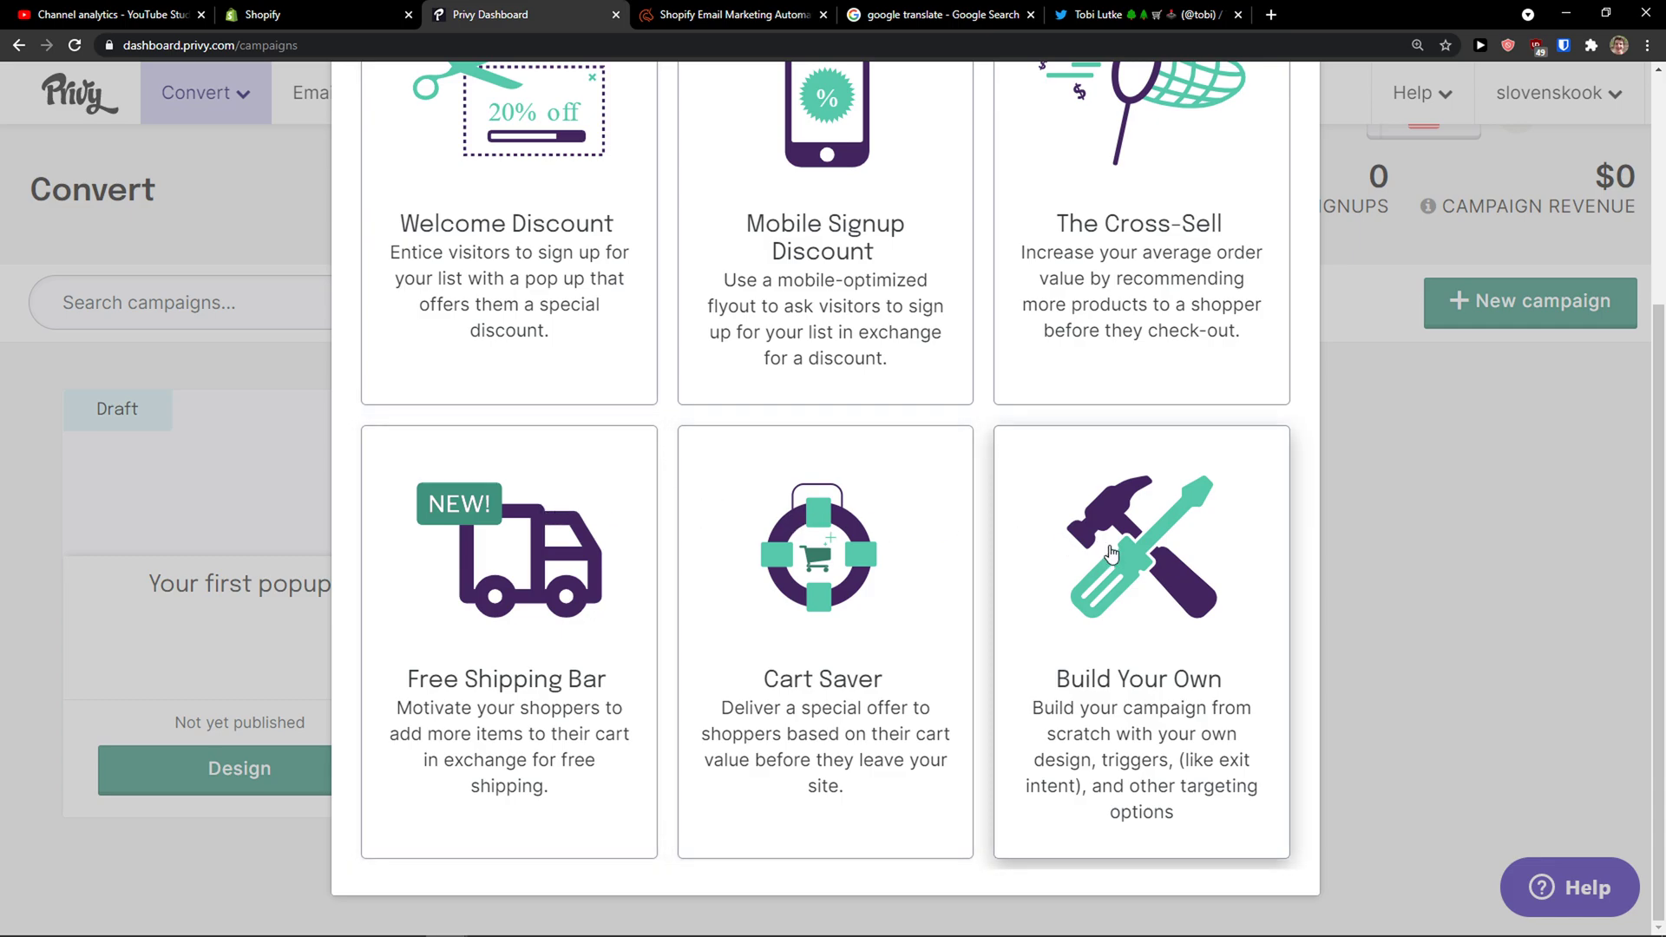
scroll(1128, 550, "up", 1)
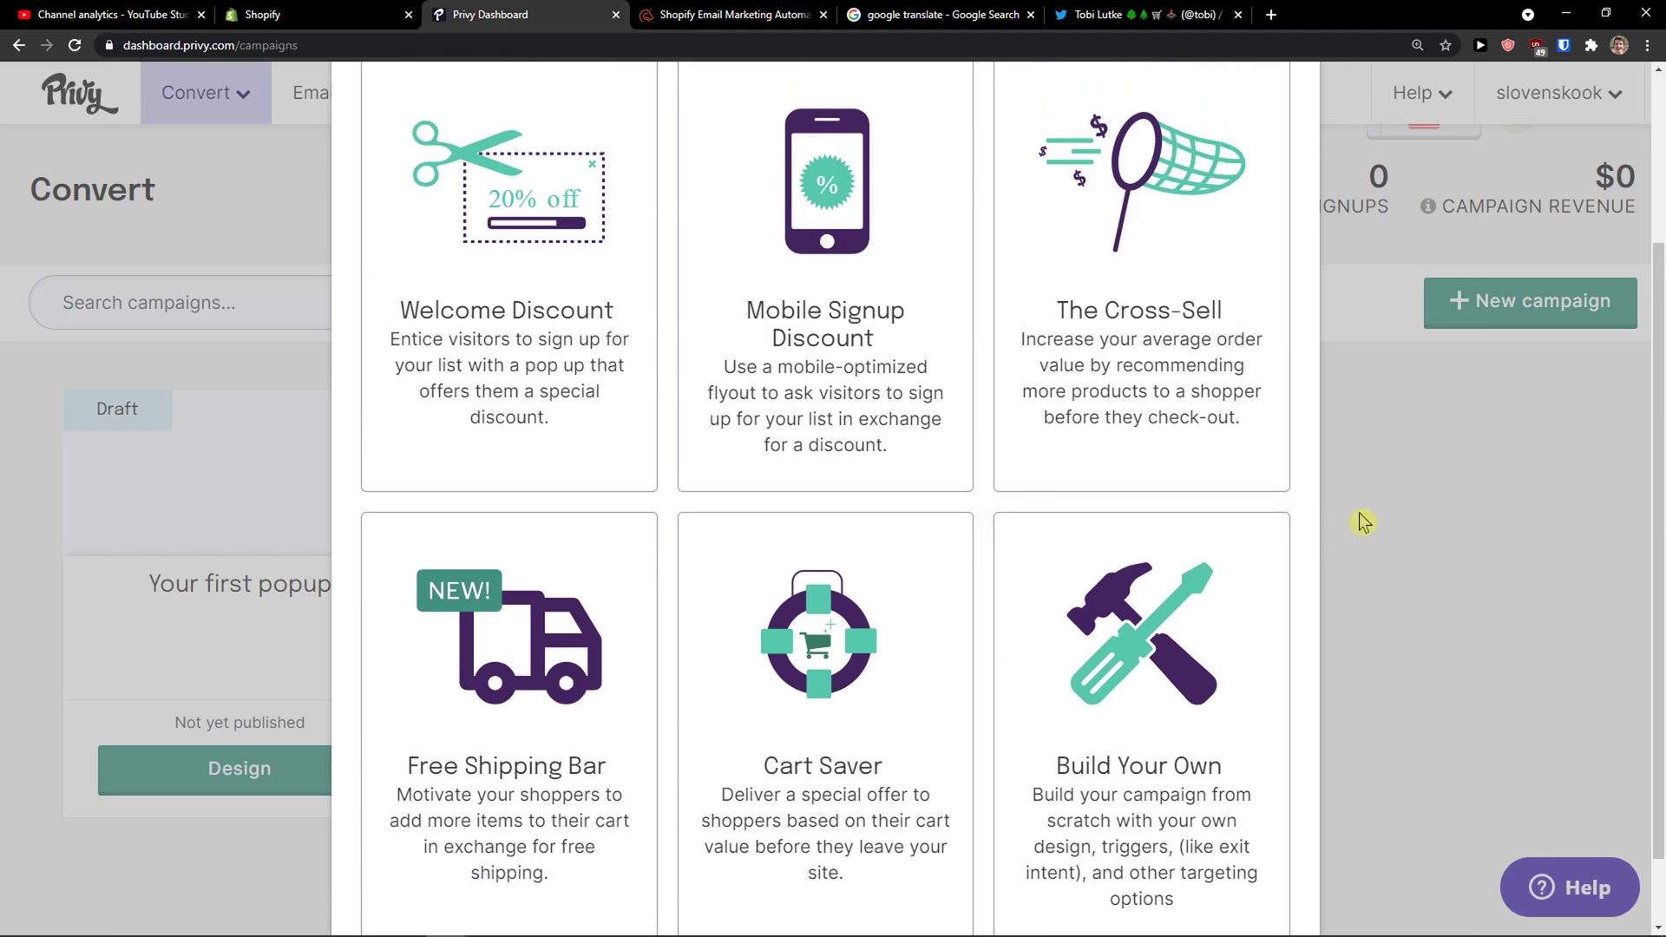
scroll(1163, 483, "up", 3)
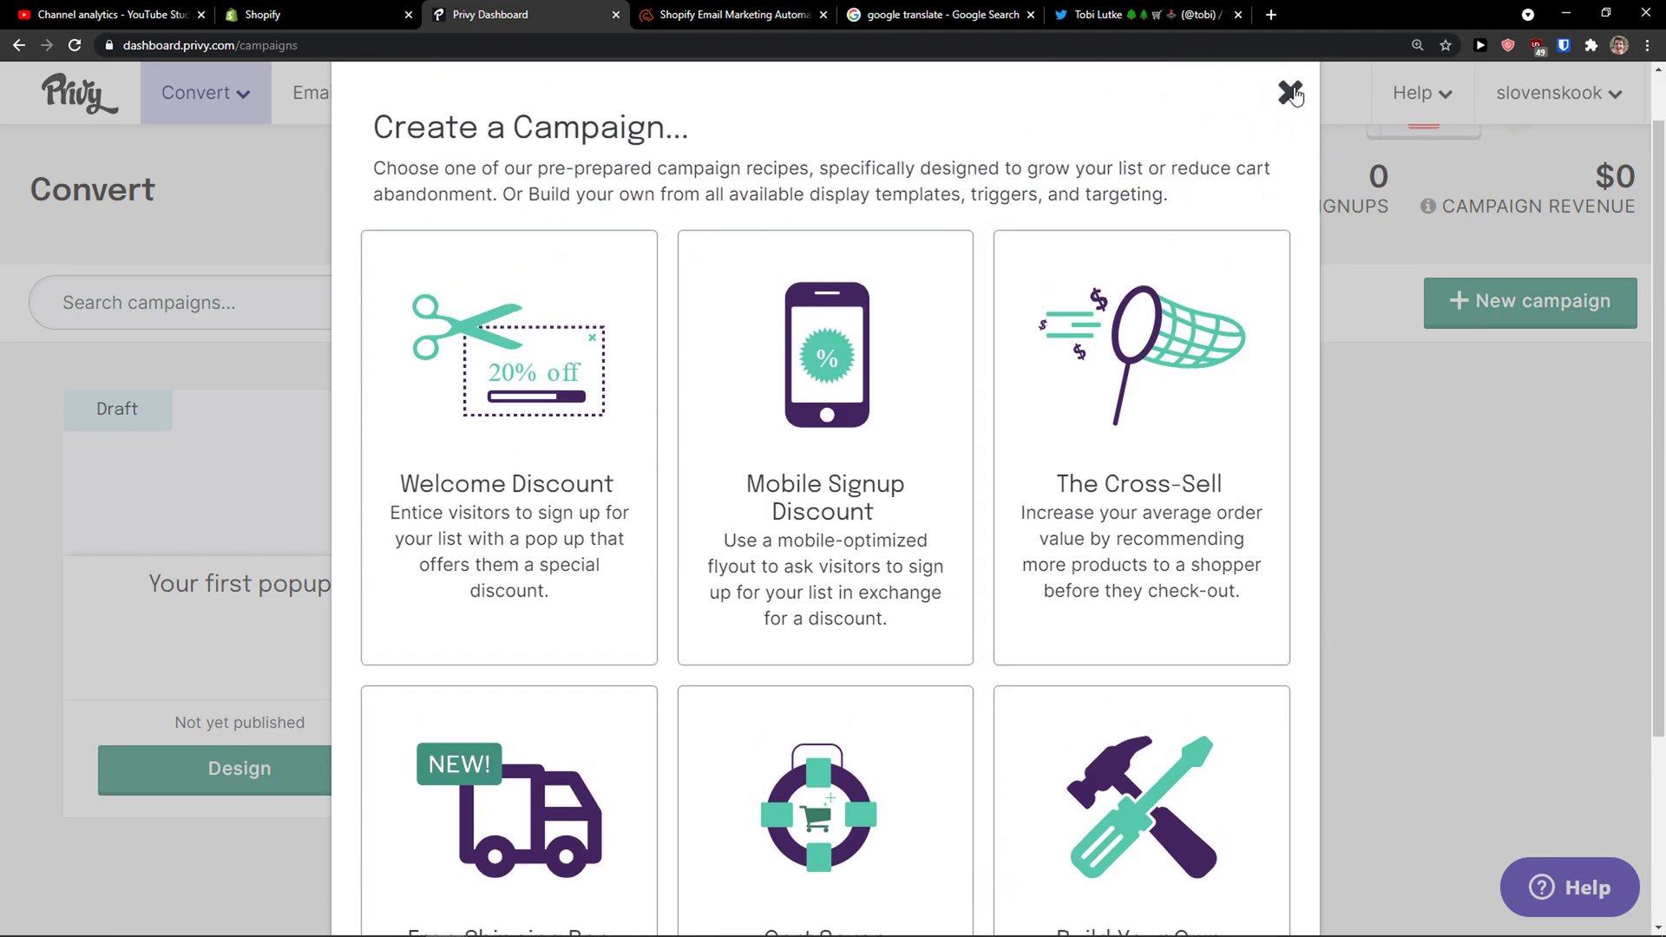
left_click(1289, 92)
- Add a required First Name/Last Name field above Email in Your first popup's form and save
left_click(260, 738)
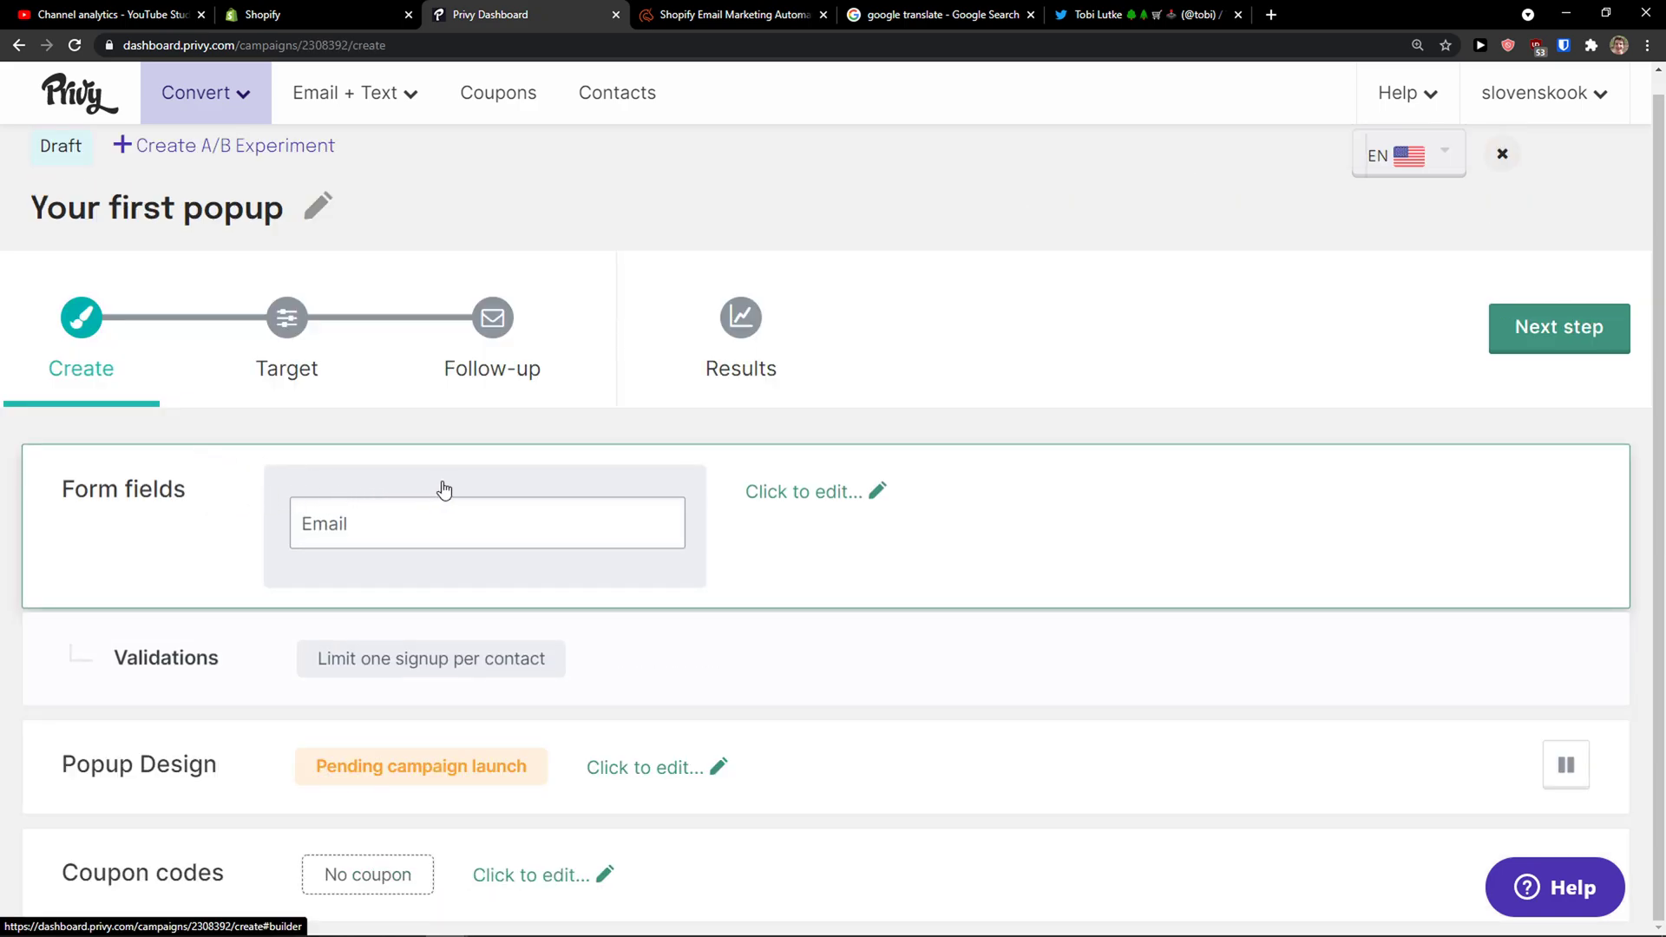
left_click(767, 531)
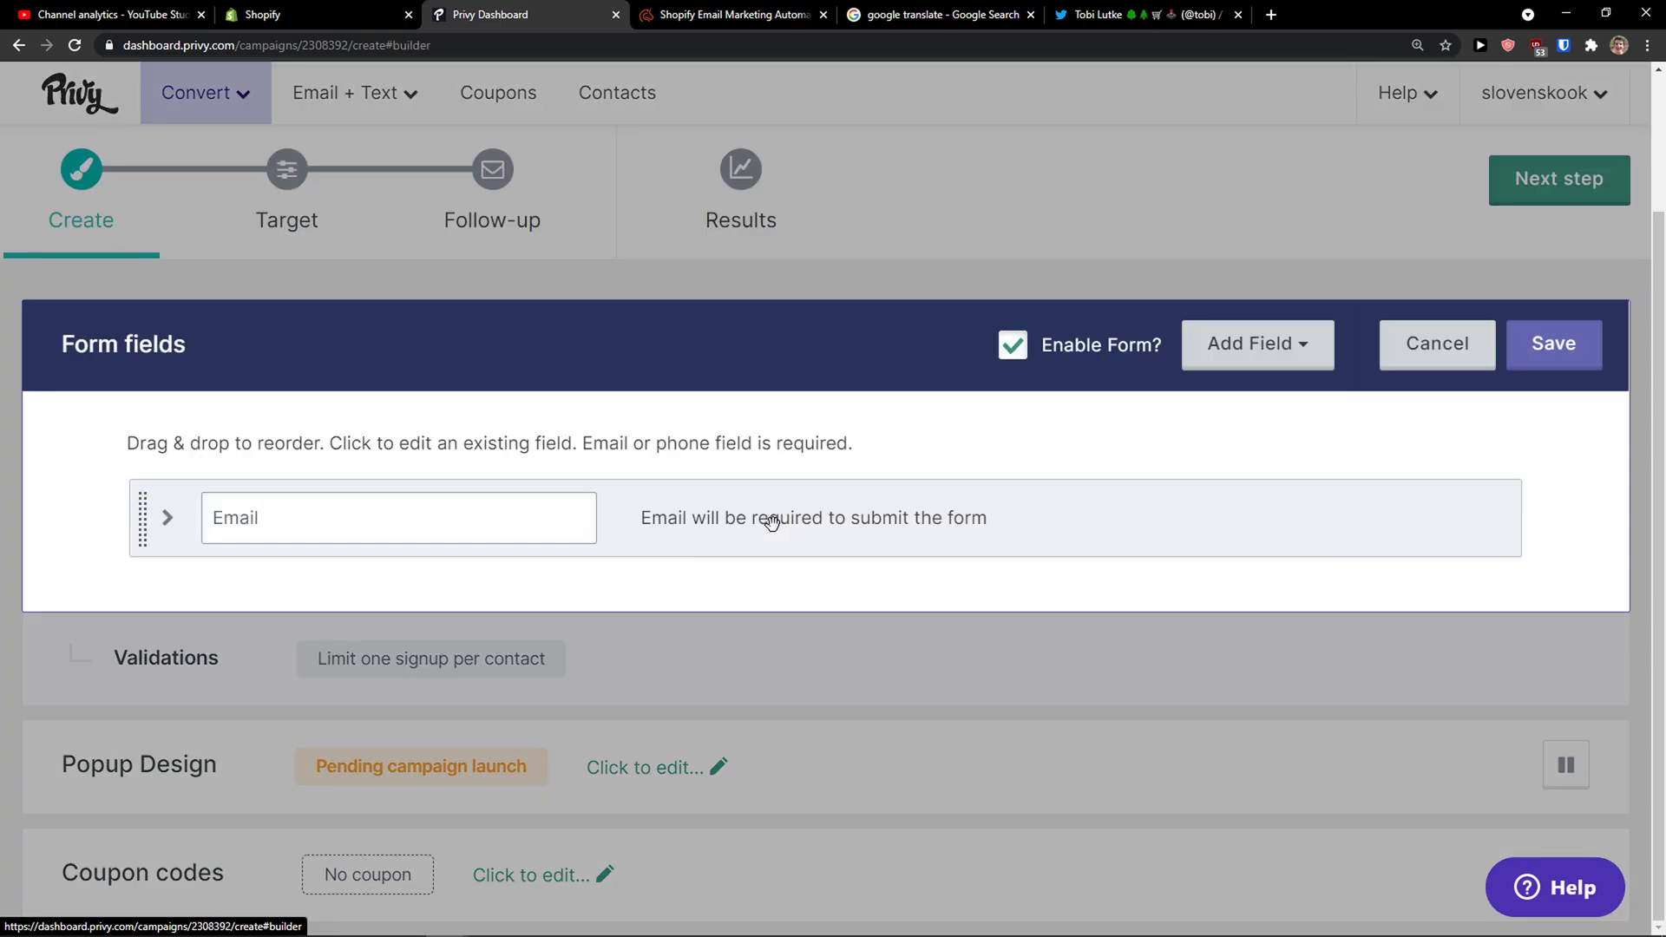
left_click(1214, 362)
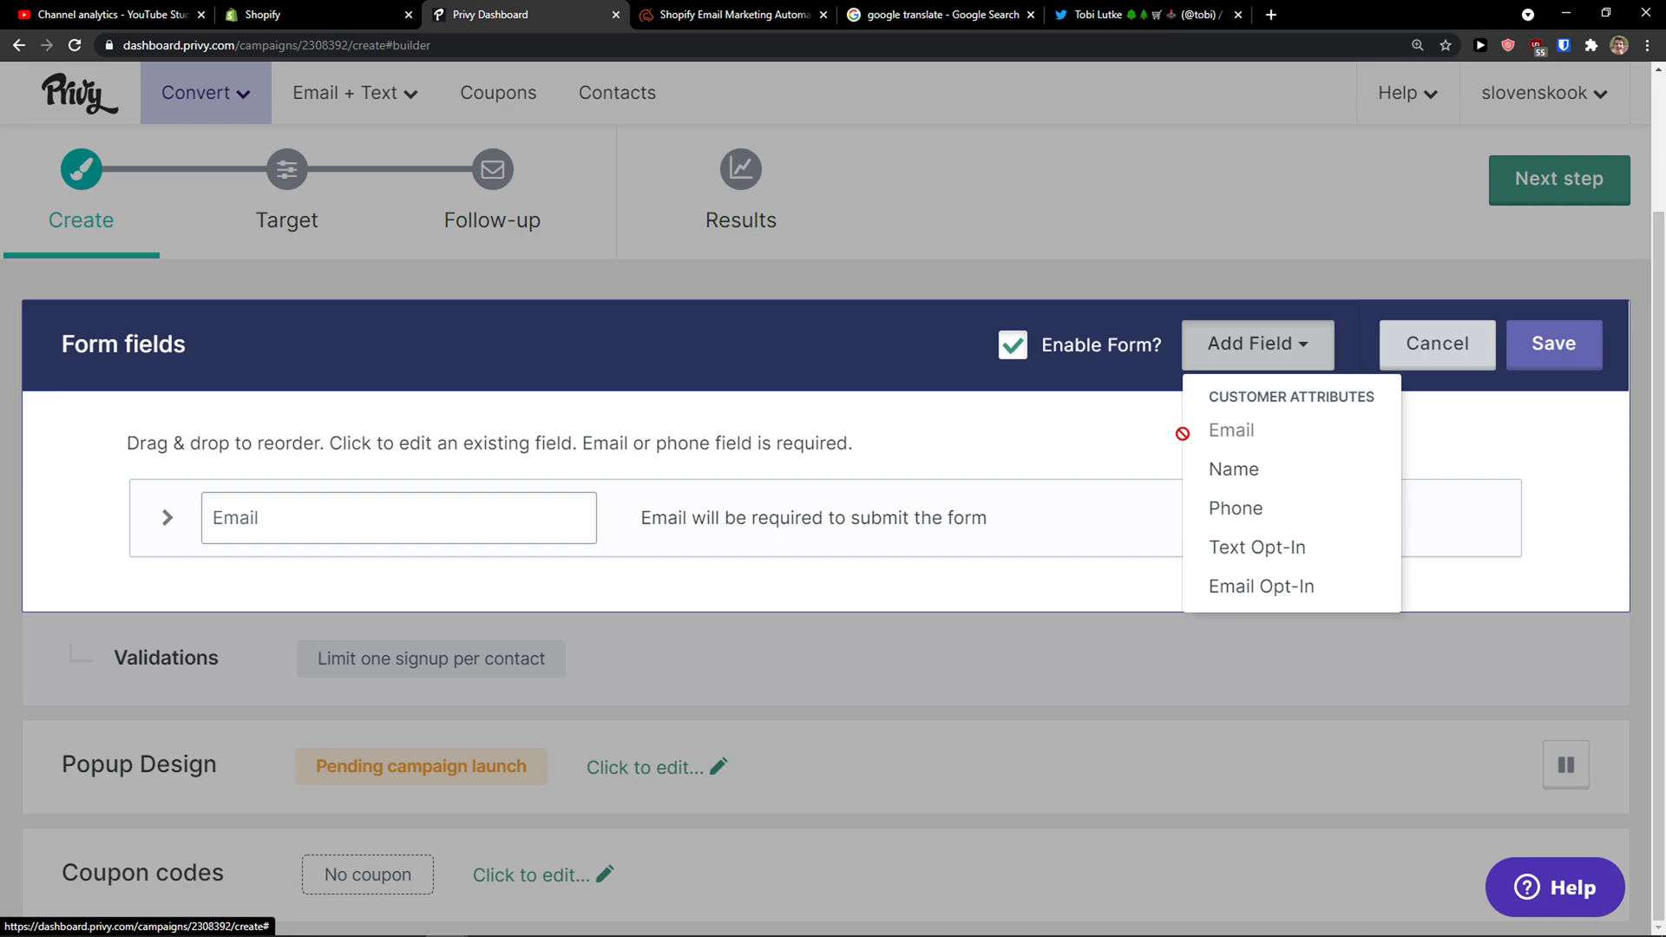
left_click(1247, 473)
scroll(510, 538, "down", 1)
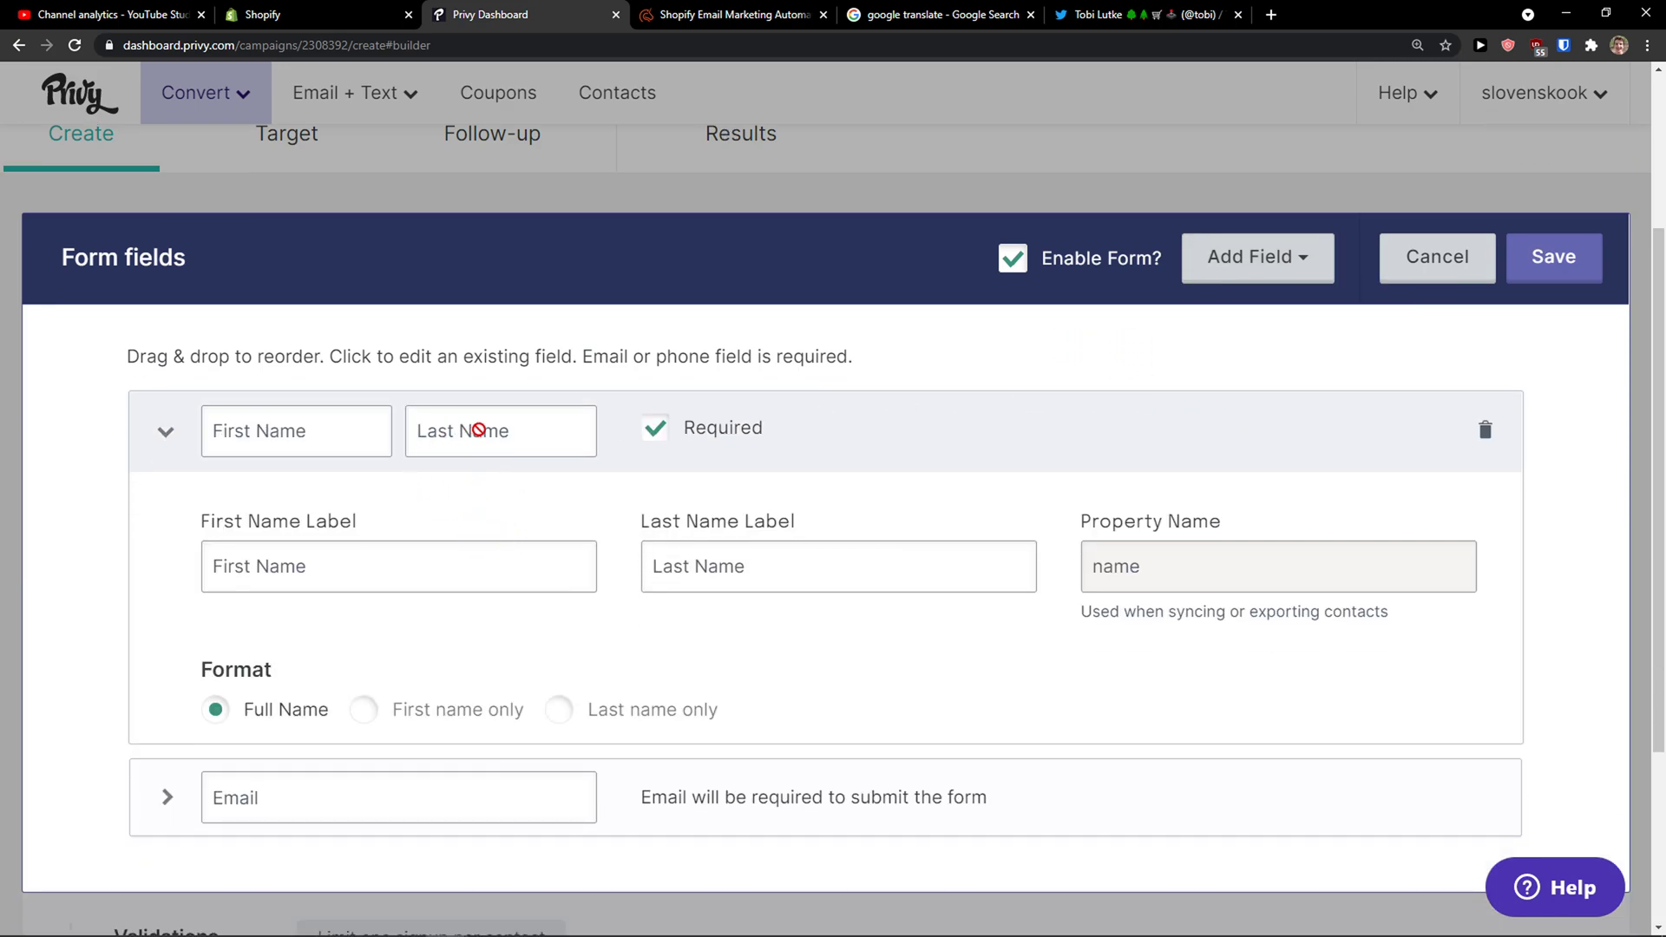
left_click(165, 441)
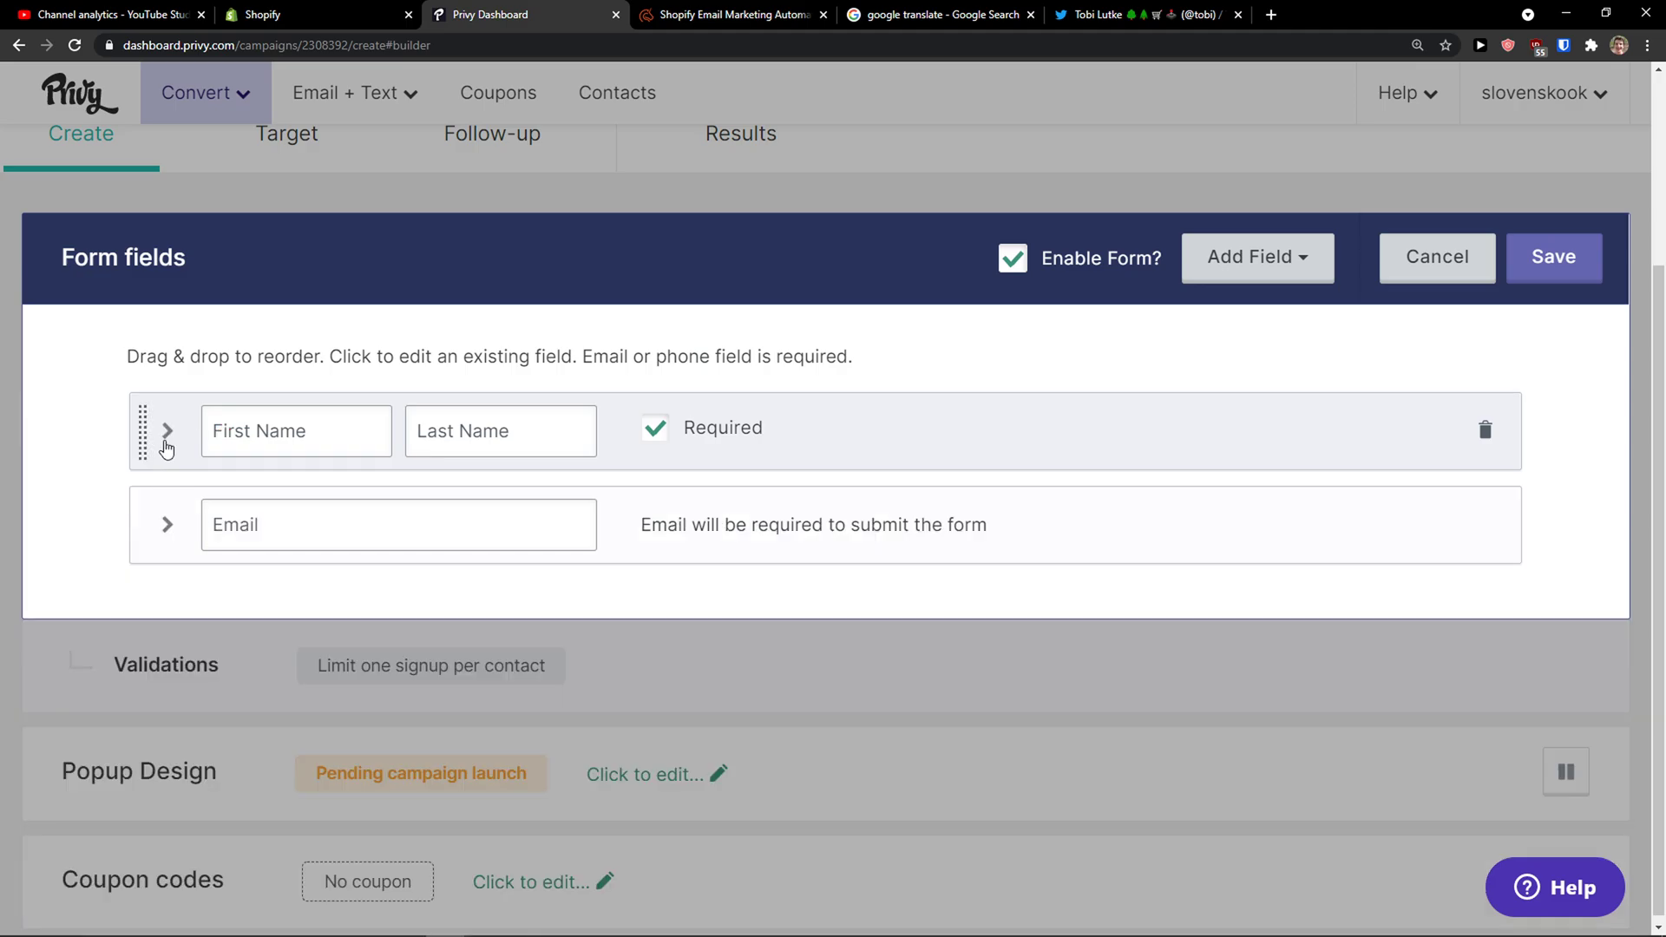
left_click(165, 441)
left_click(164, 441)
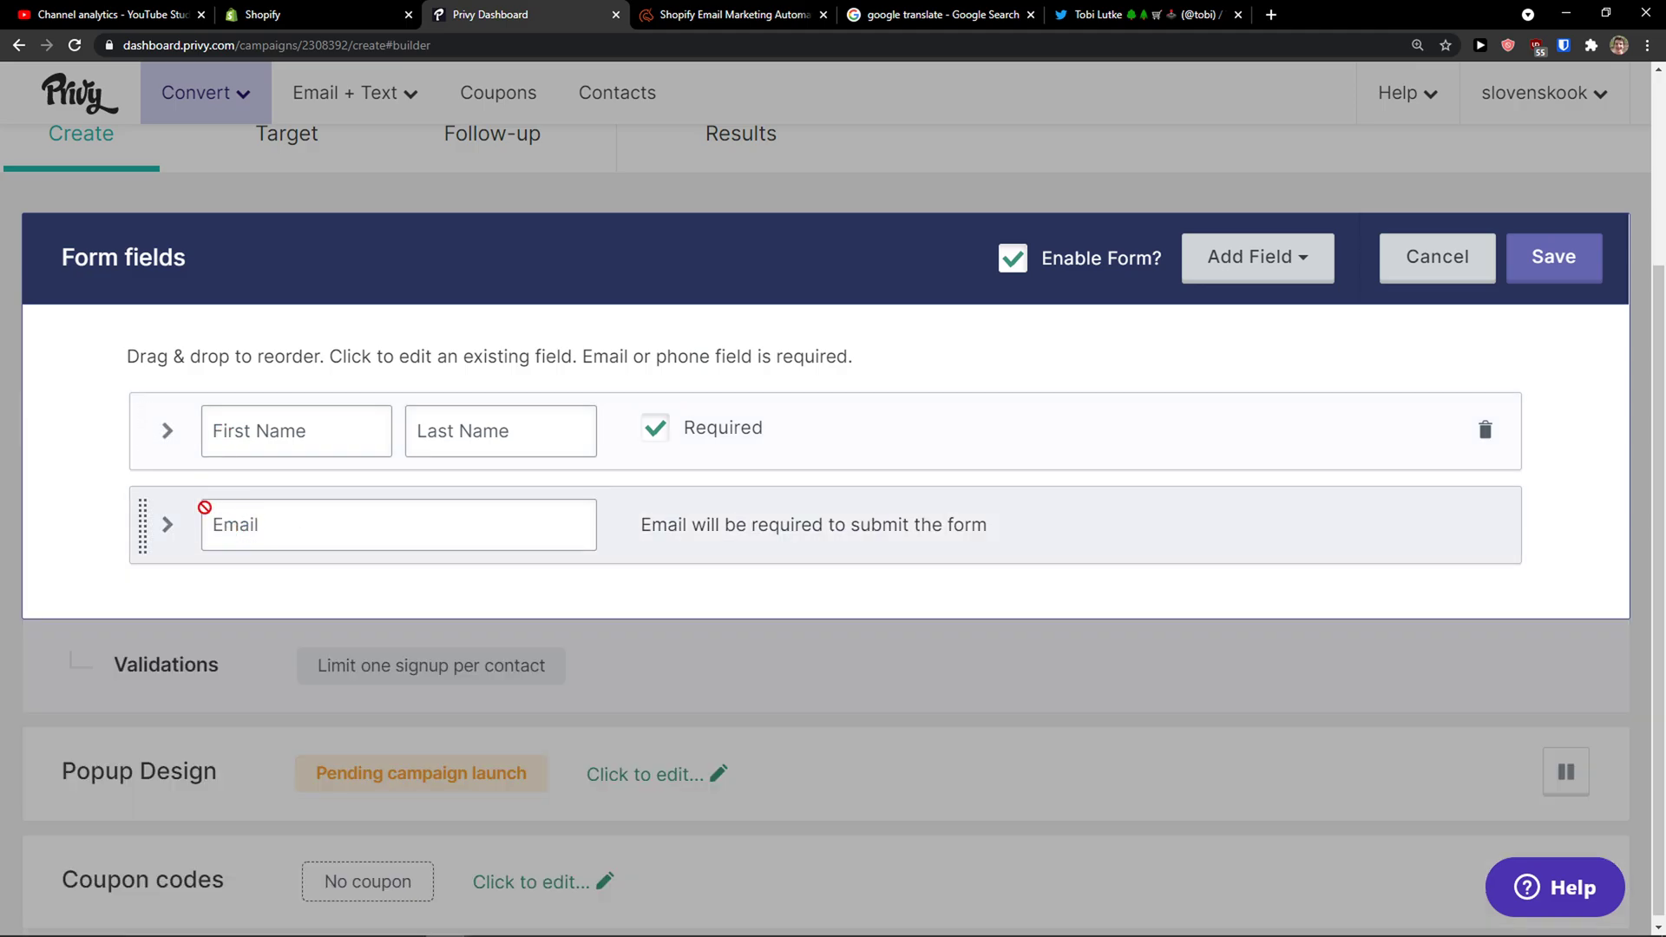
mouse_move(142, 431)
left_mouse_down()
mouse_move(141, 559)
mouse_move(142, 439)
left_mouse_up()
left_click(165, 452)
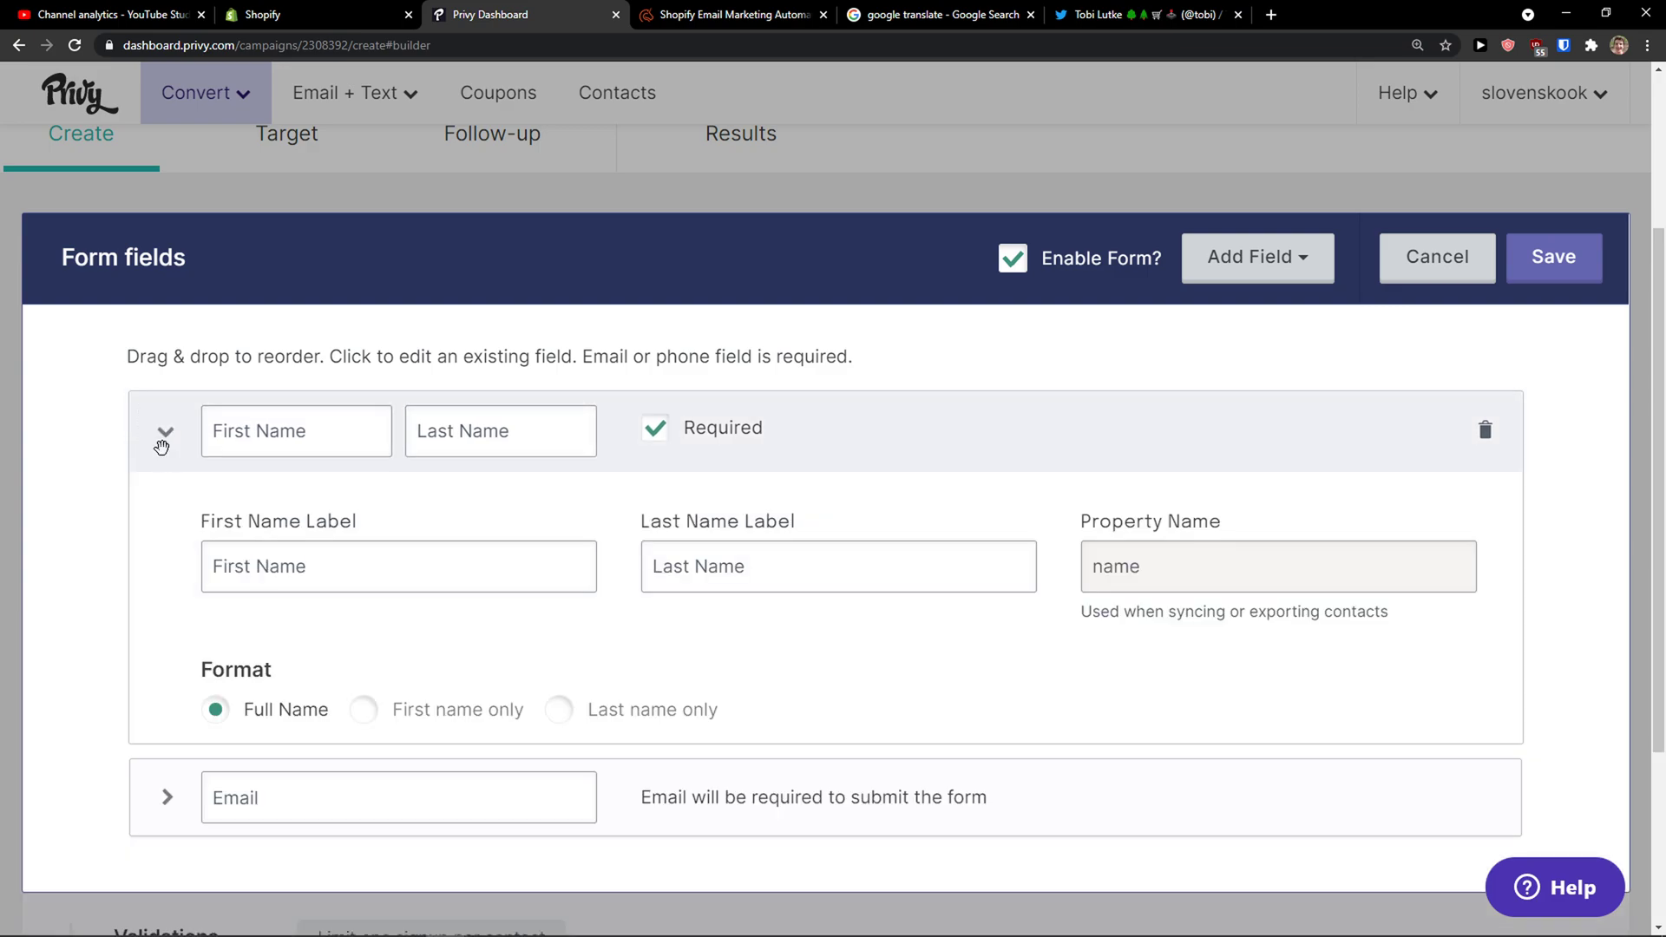
left_click(161, 444)
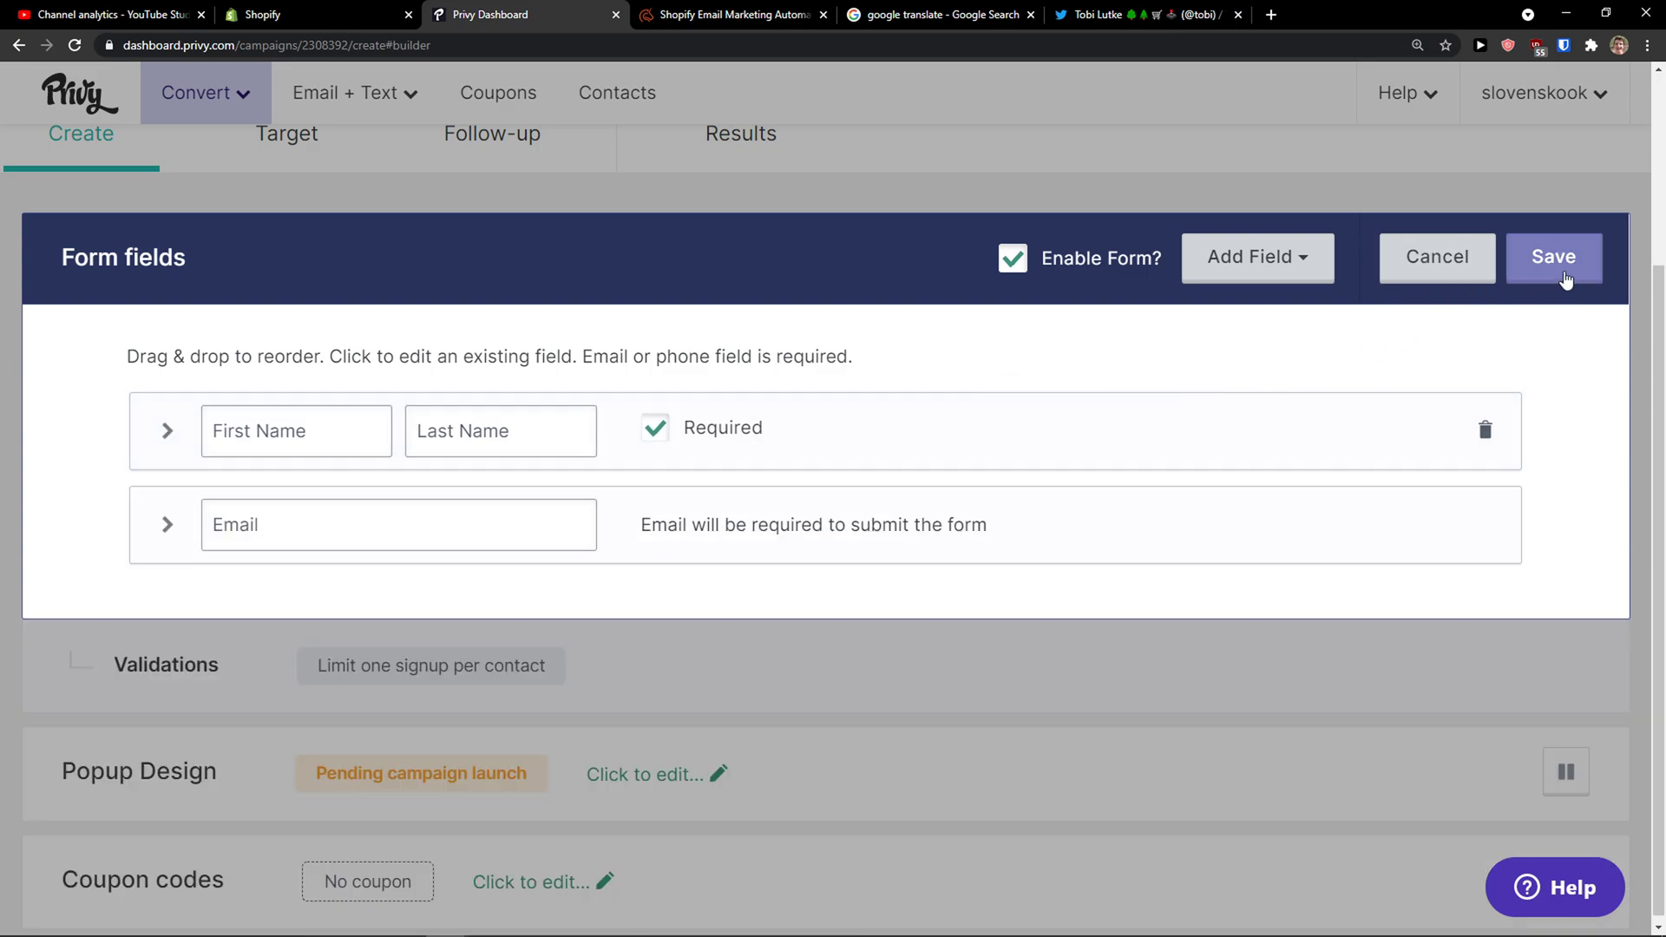
left_click(1554, 259)
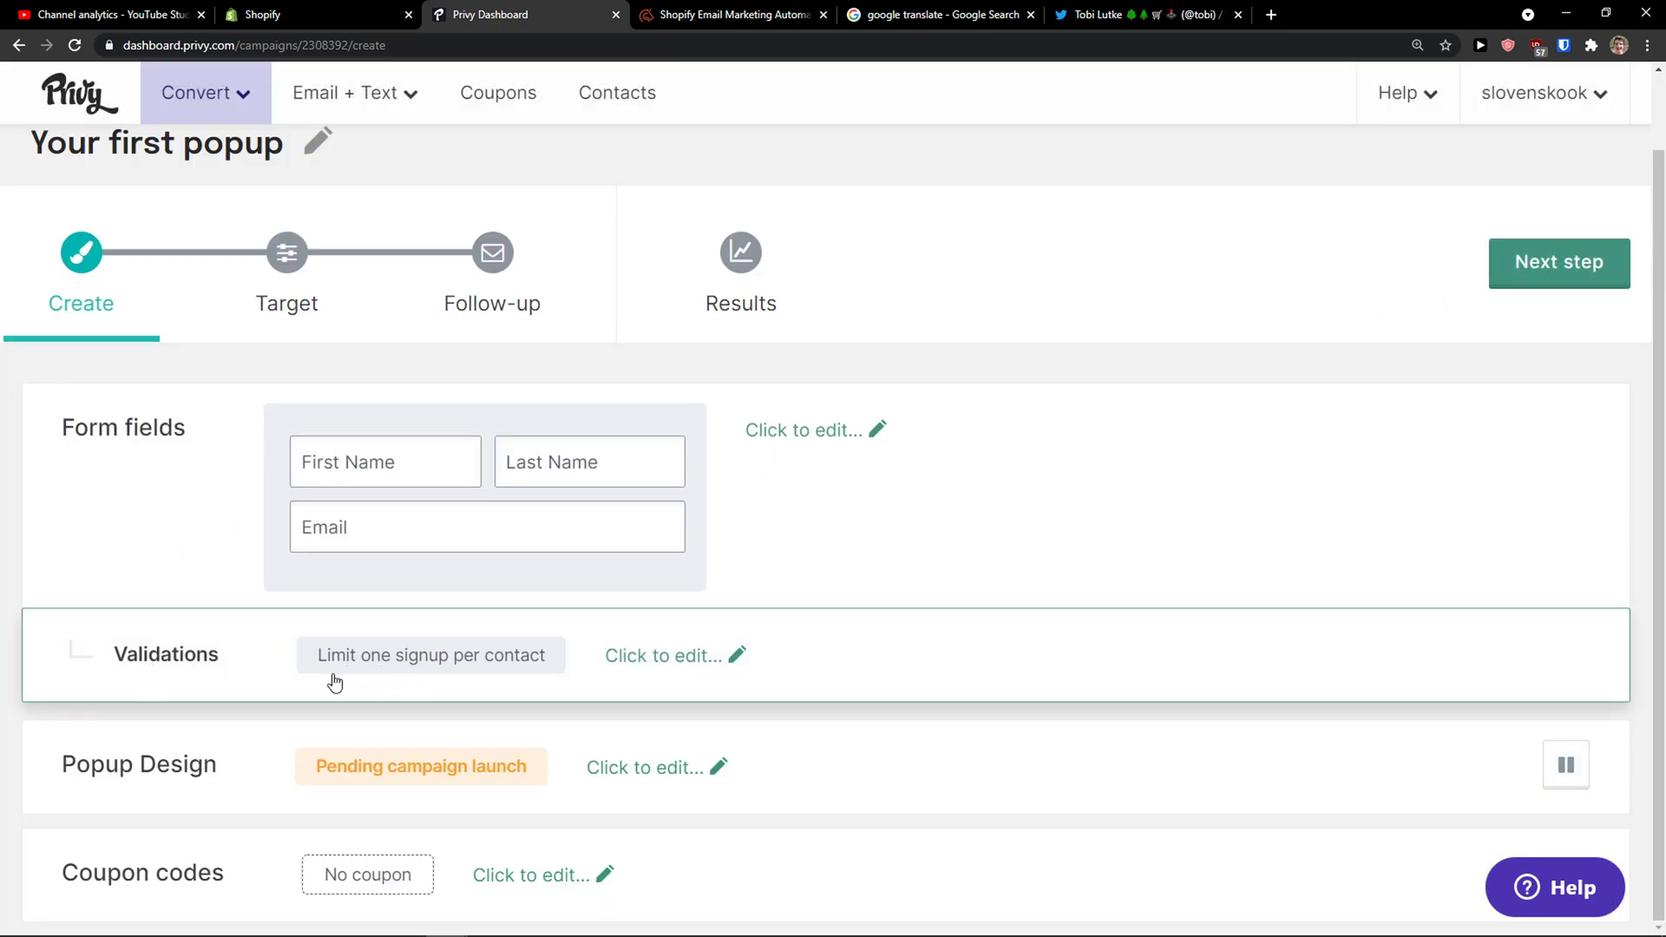
left_click(245, 679)
scroll(338, 742, "down", 1)
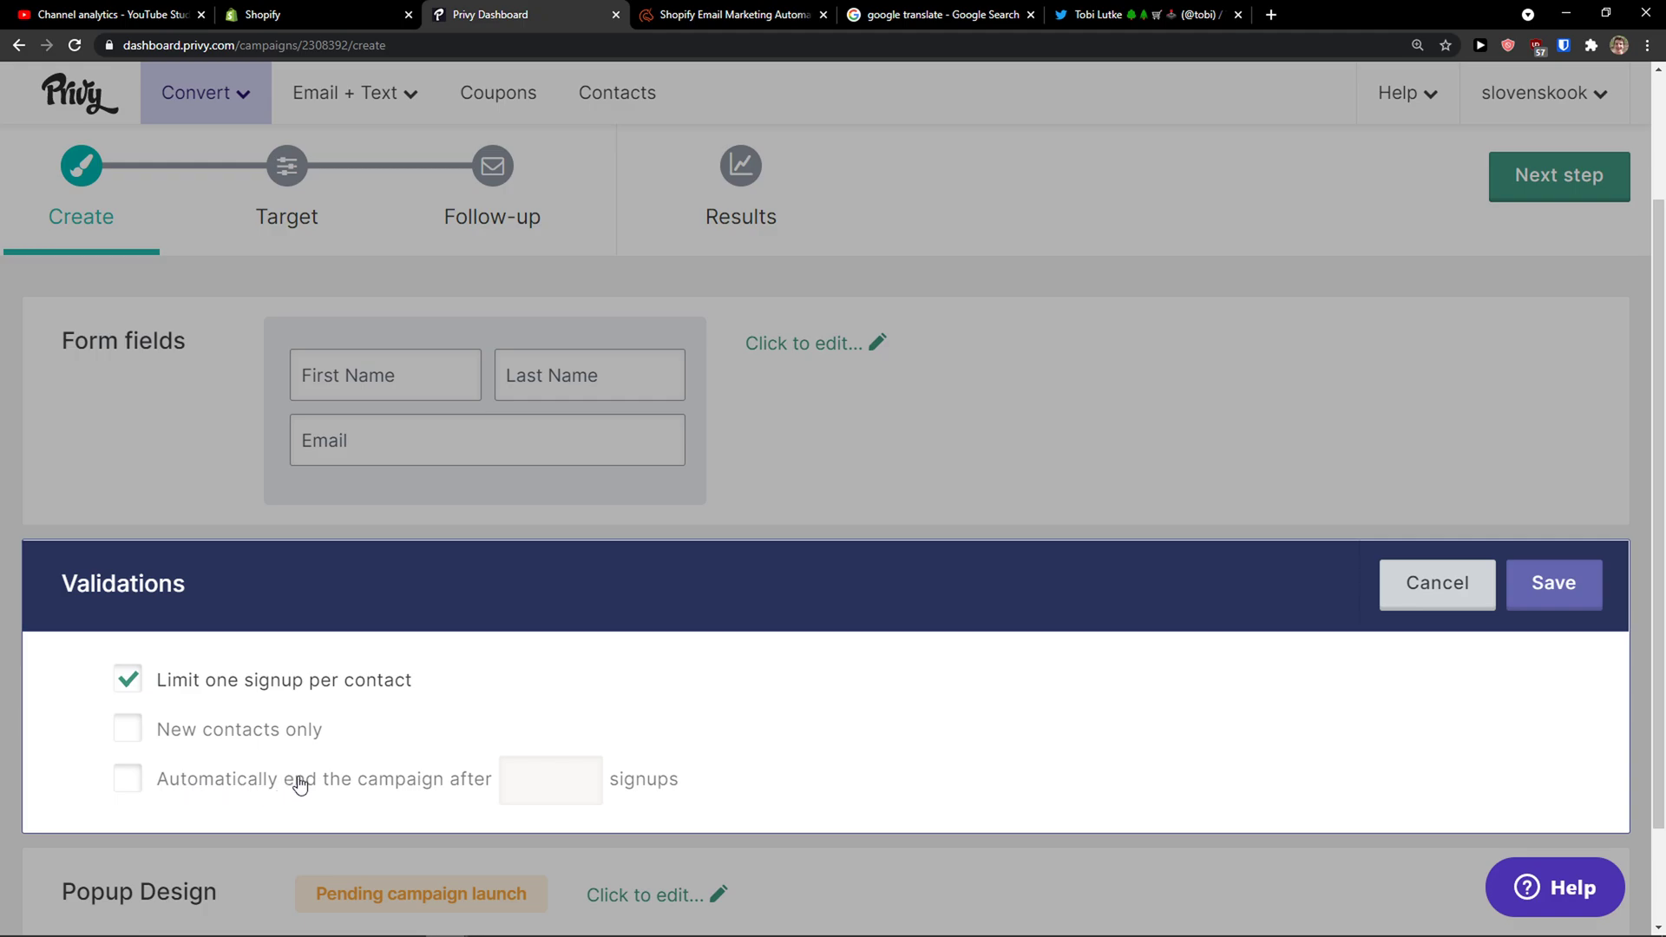
scroll(234, 778, "down", 1)
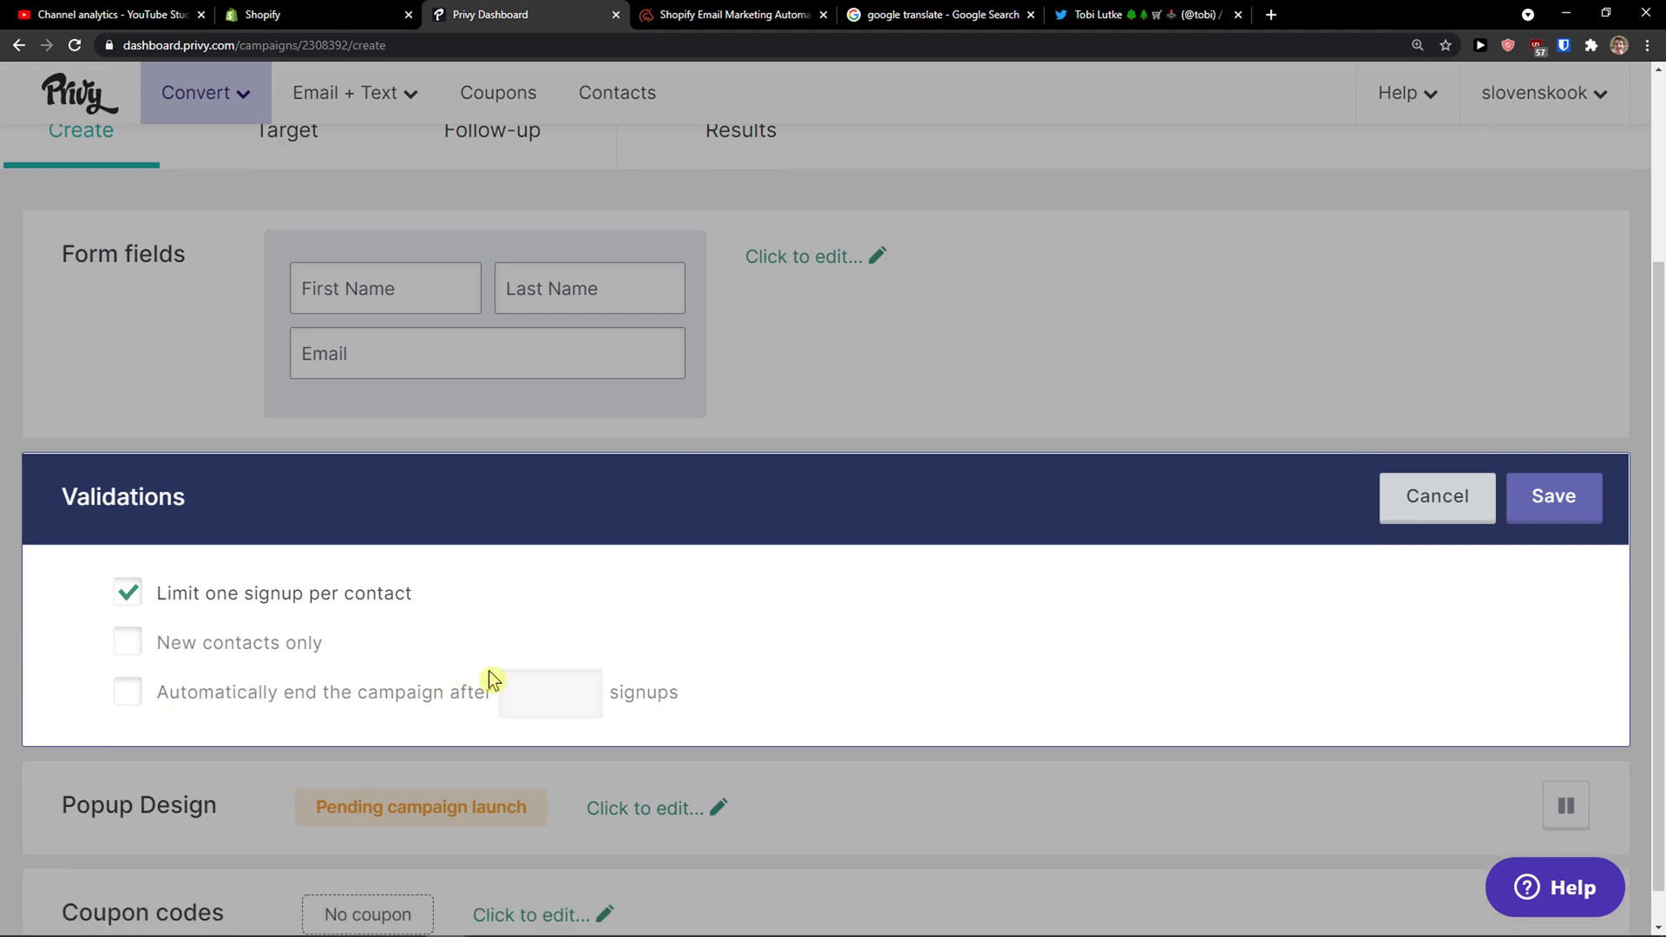
left_click(1417, 506)
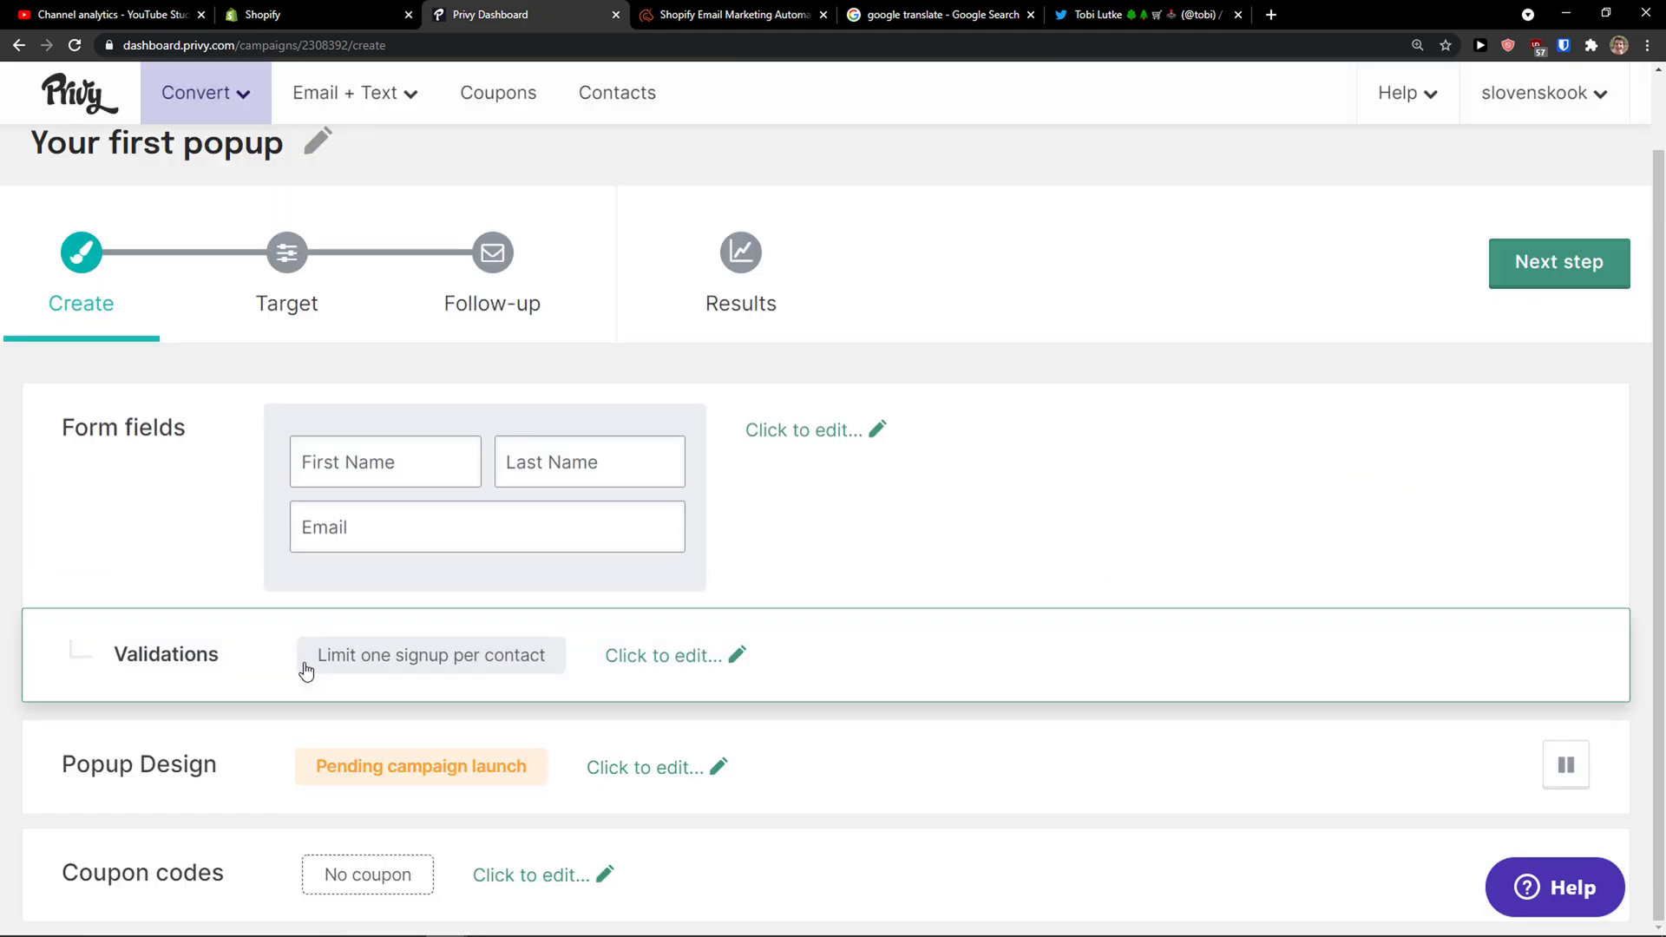
left_click(651, 765)
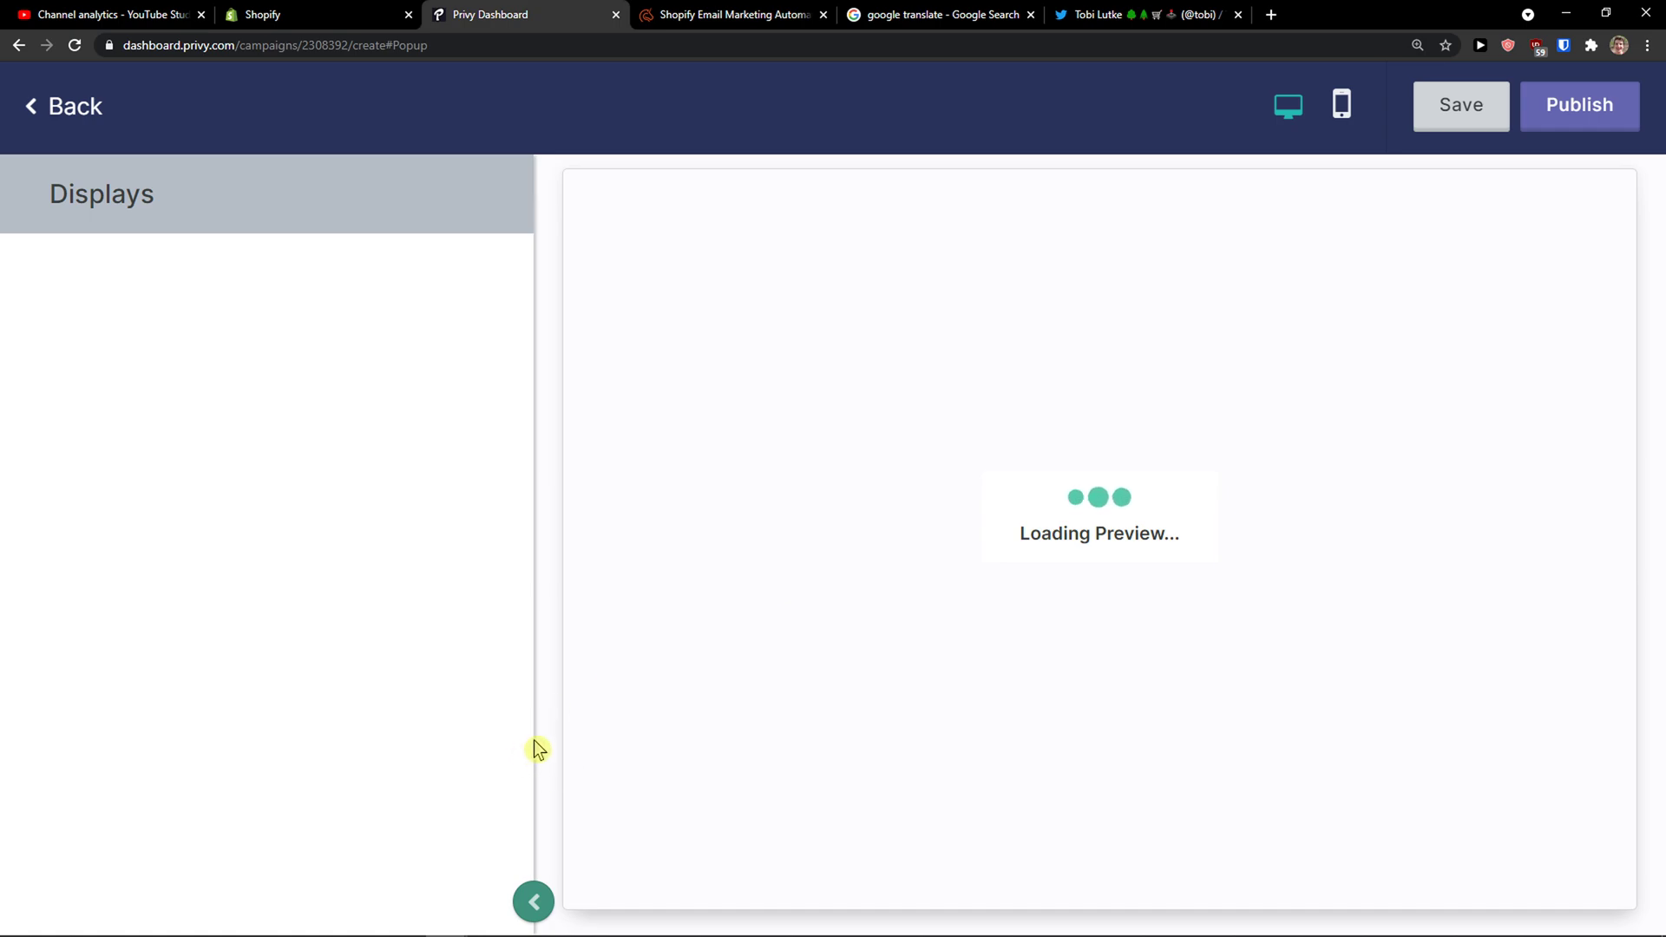
left_click(1341, 104)
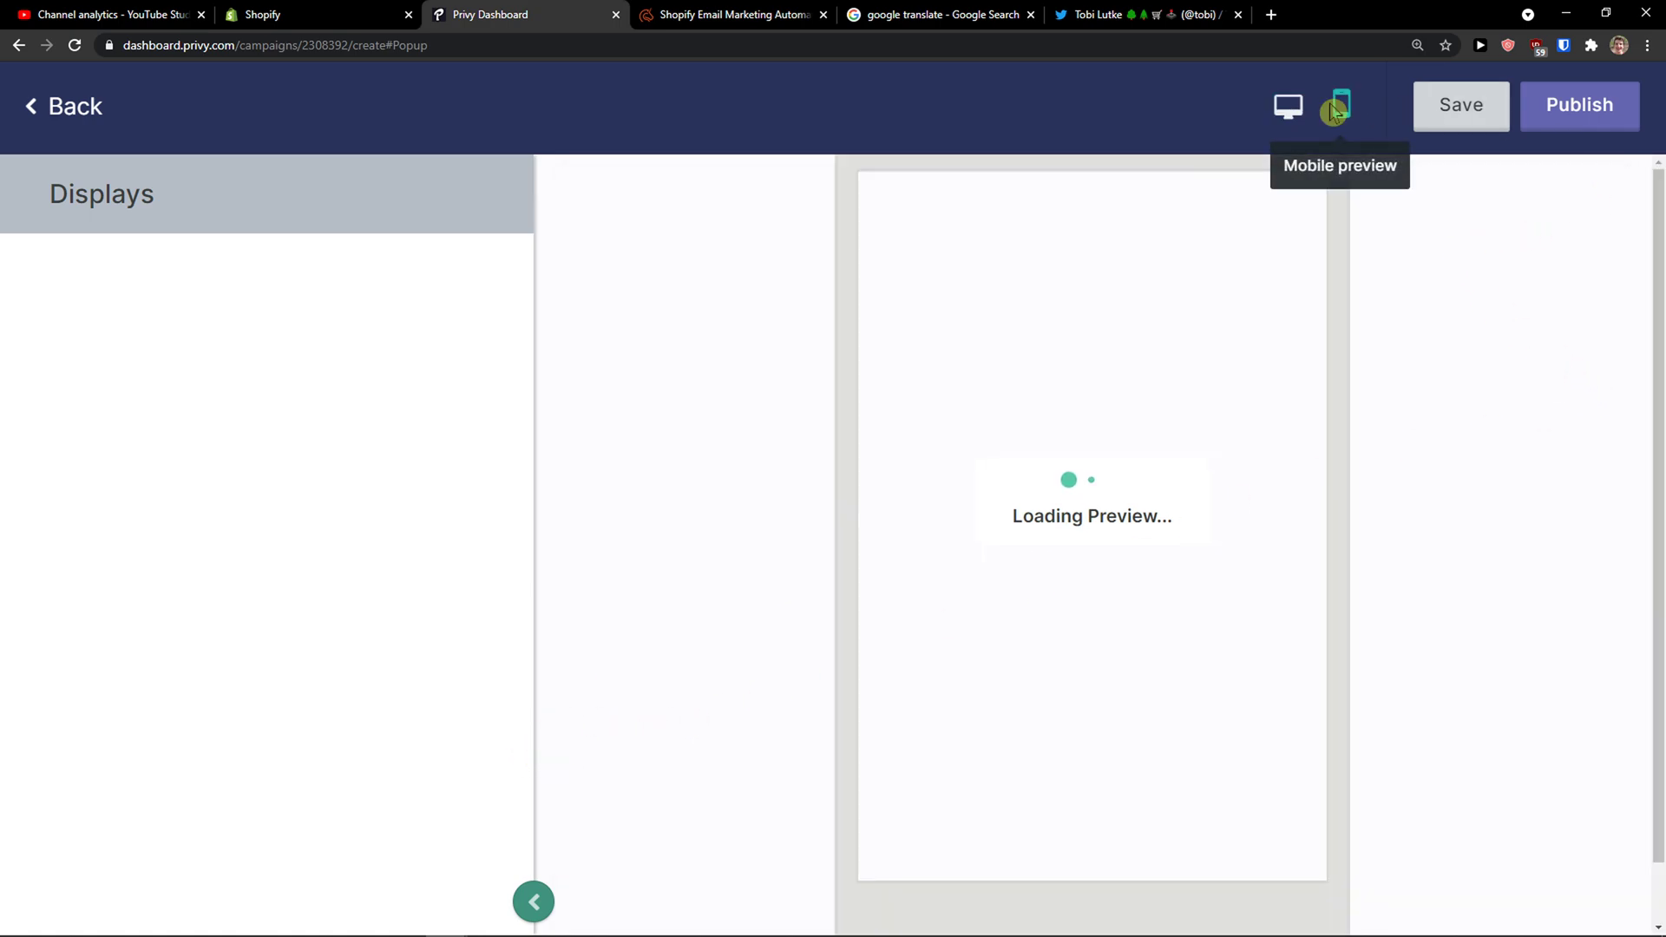
left_click(1288, 108)
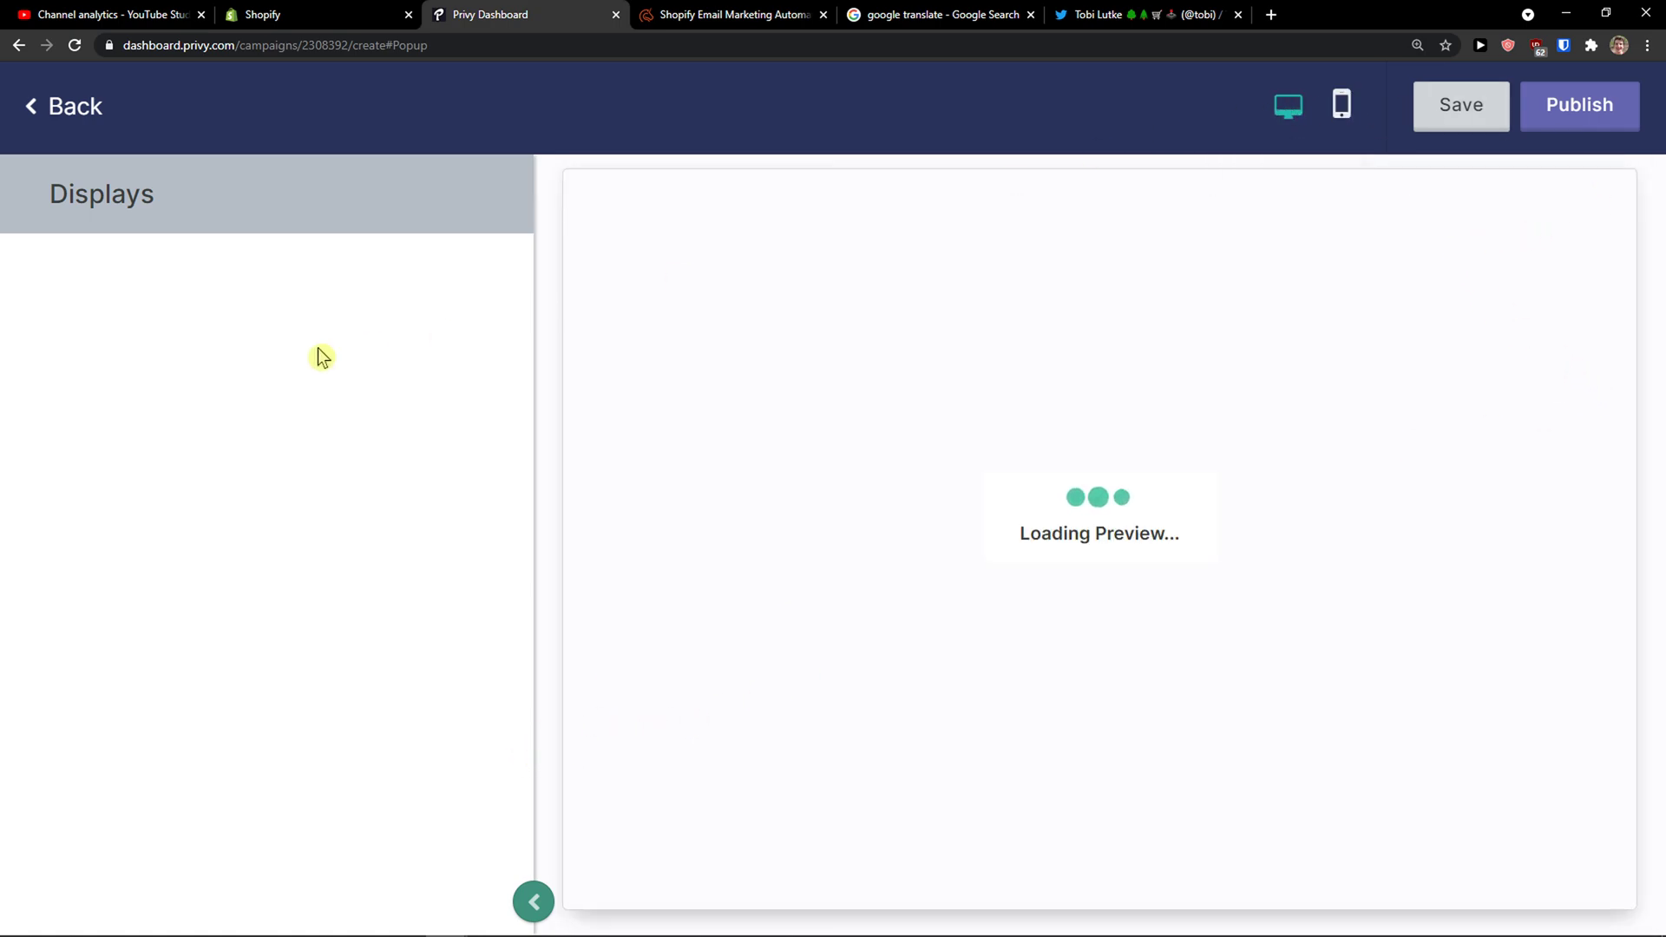
left_click(52, 104)
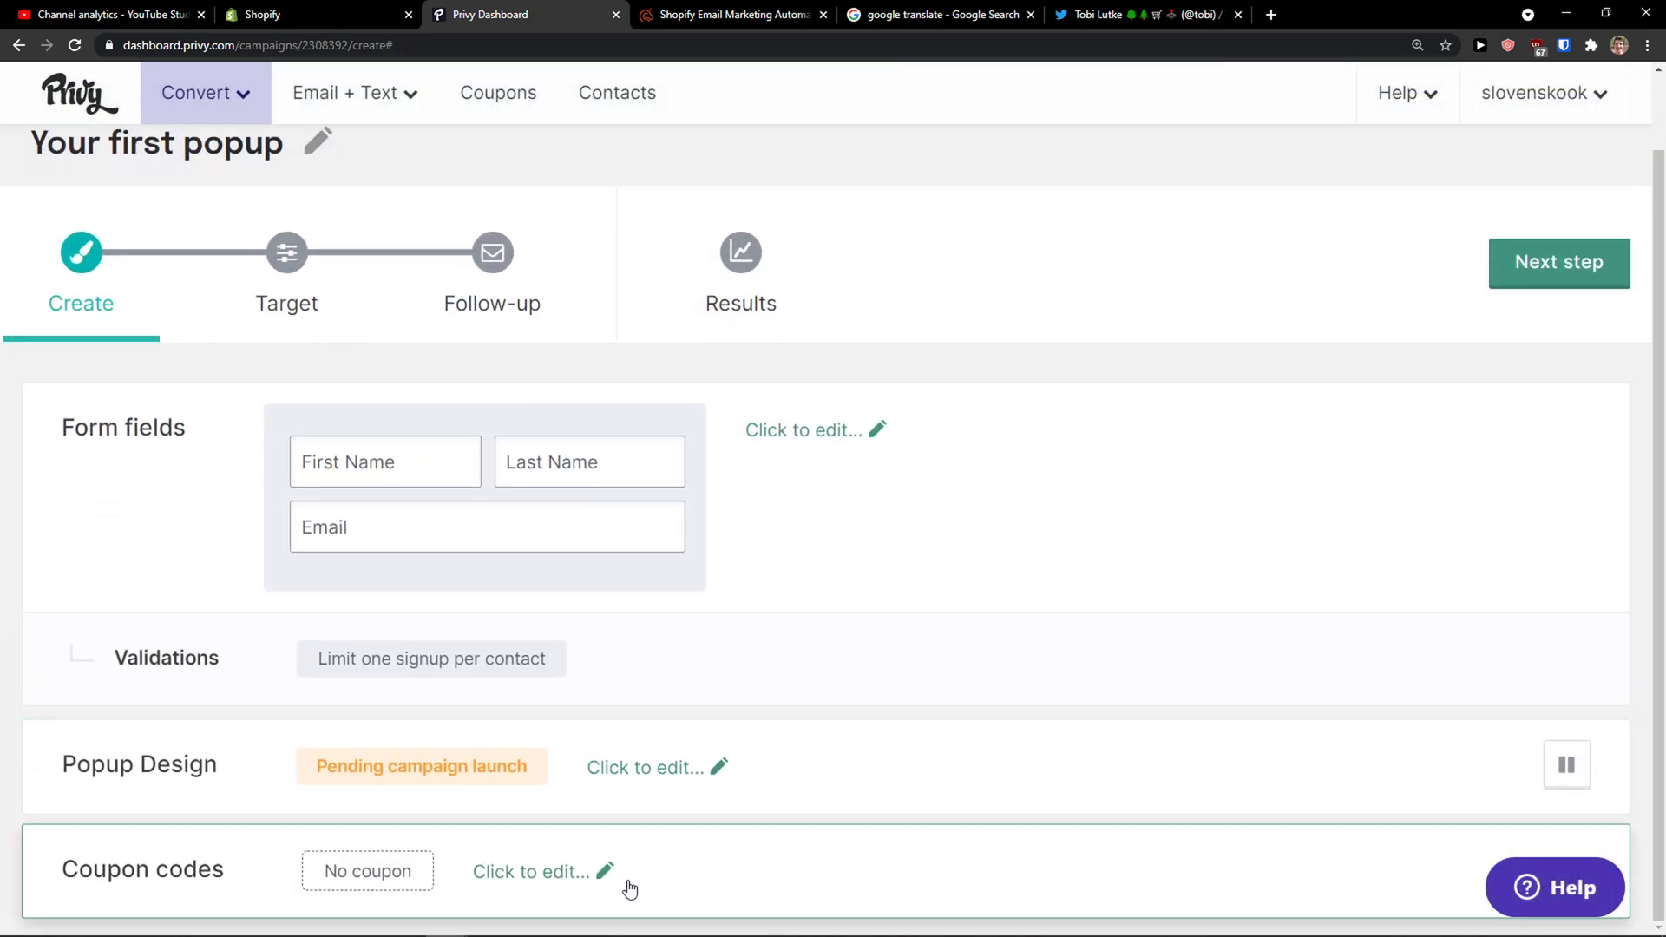
- Advance Your first popup to its Target step to review the 10-second timer and daily limit
left_click(1521, 281)
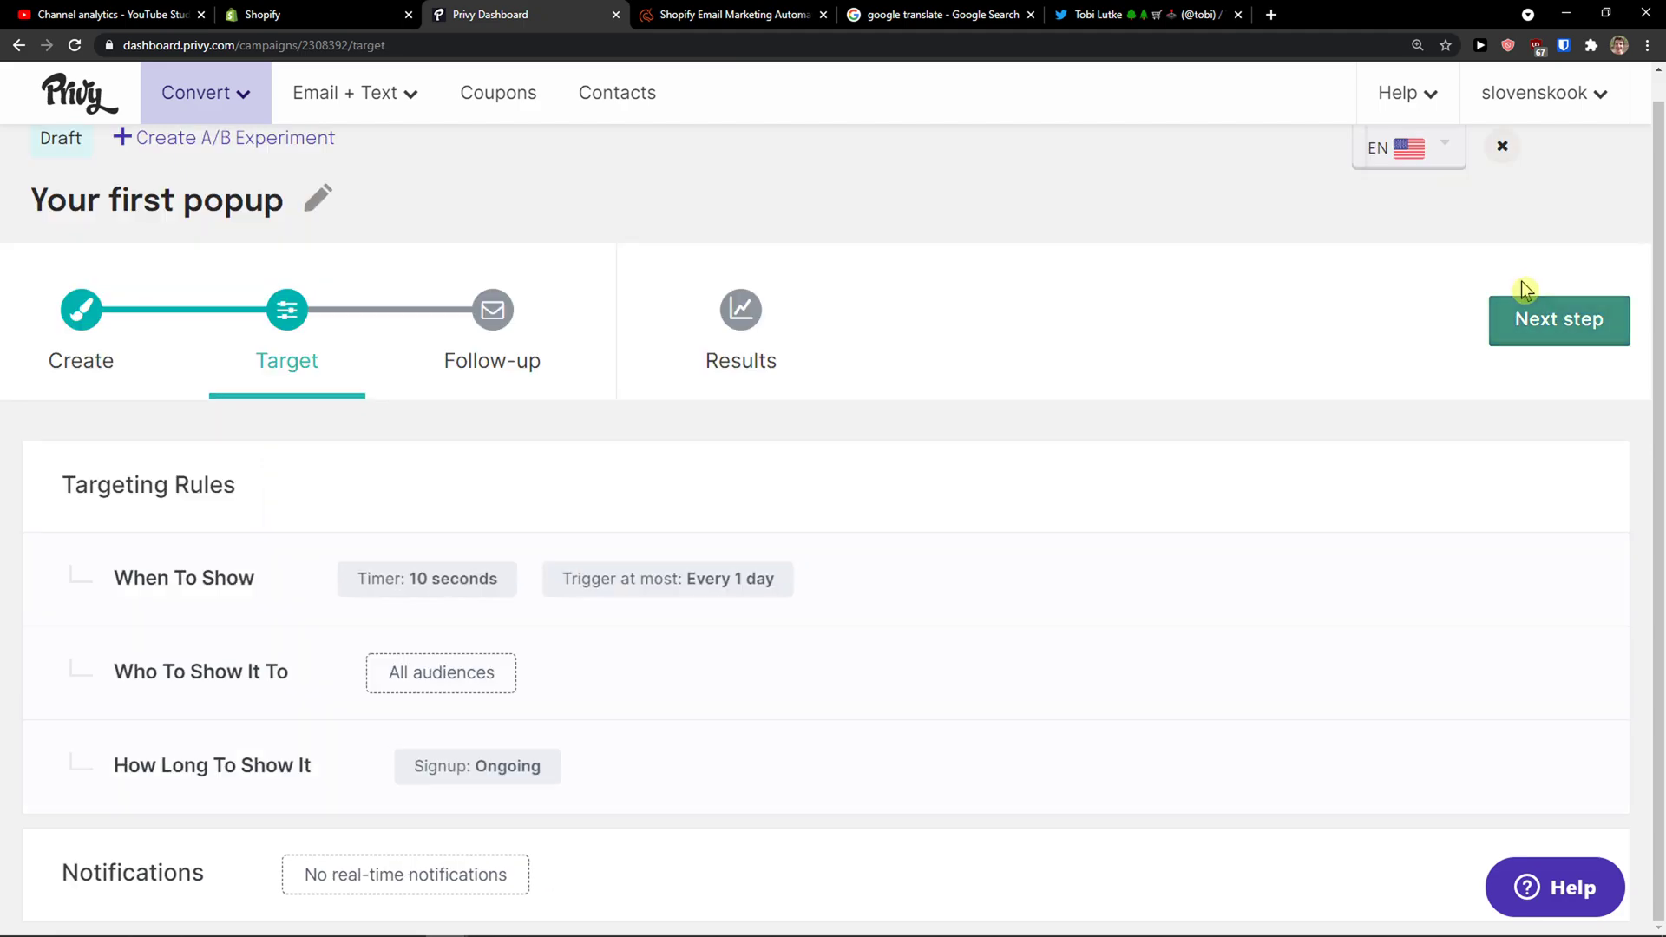
scroll(209, 593, "up", 1)
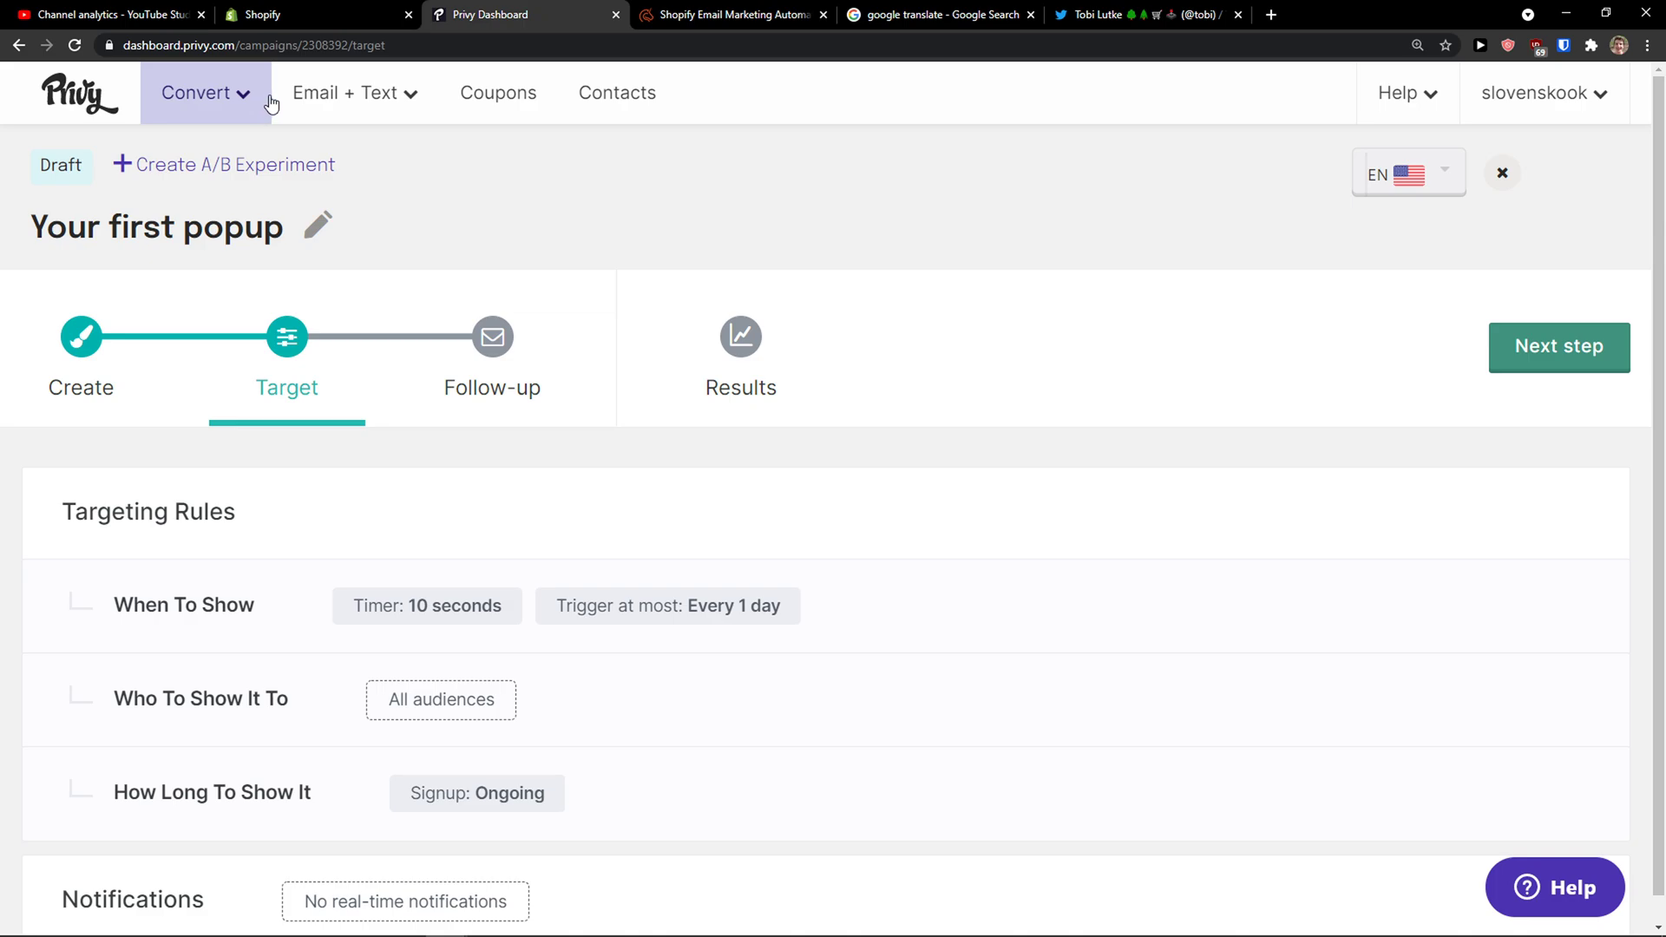
scroll(205, 546, "down", 1)
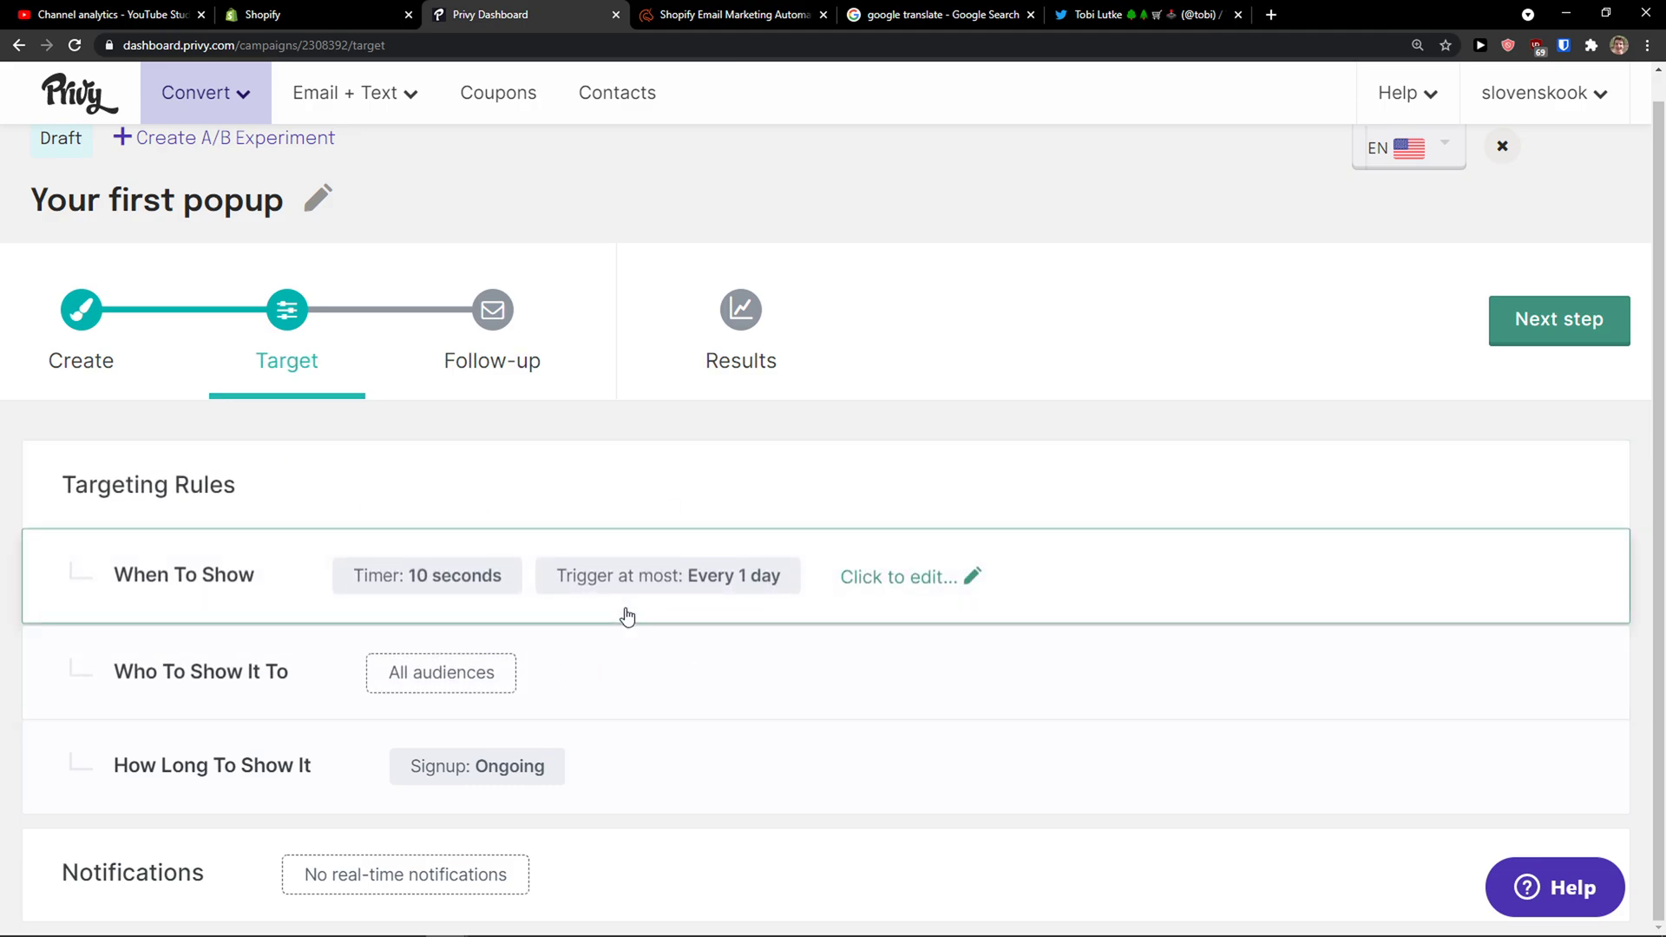
- Change the When To Show timer from After 10 seconds to After 30 seconds
left_click(755, 590)
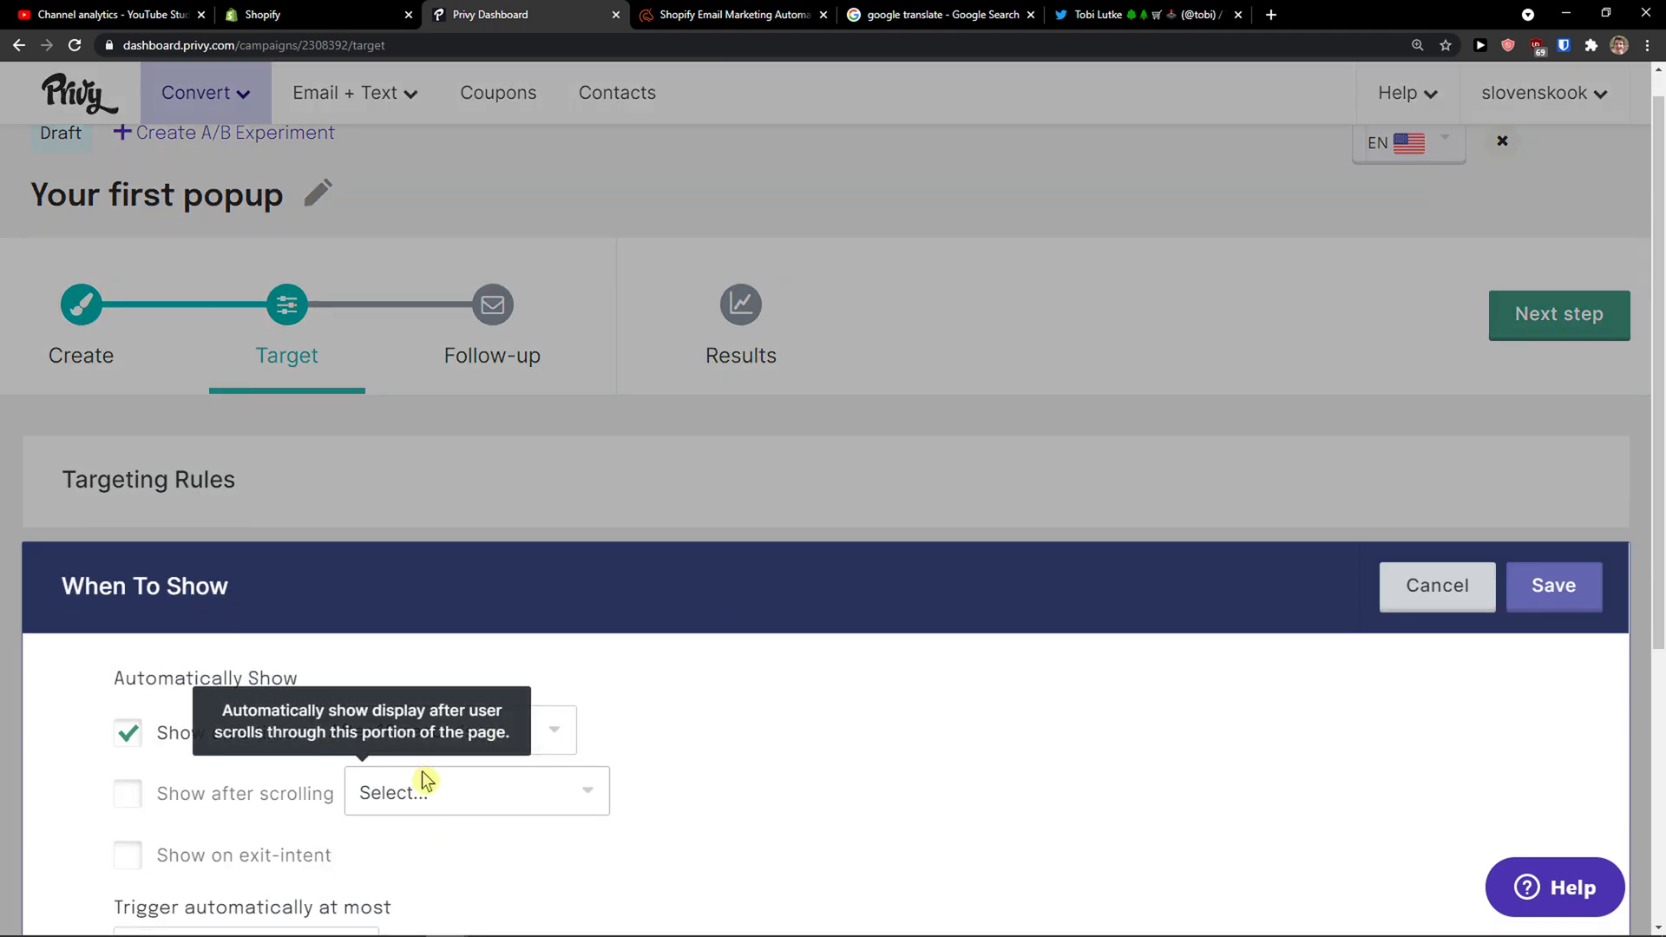
scroll(420, 780, "down", 2)
left_click(408, 625)
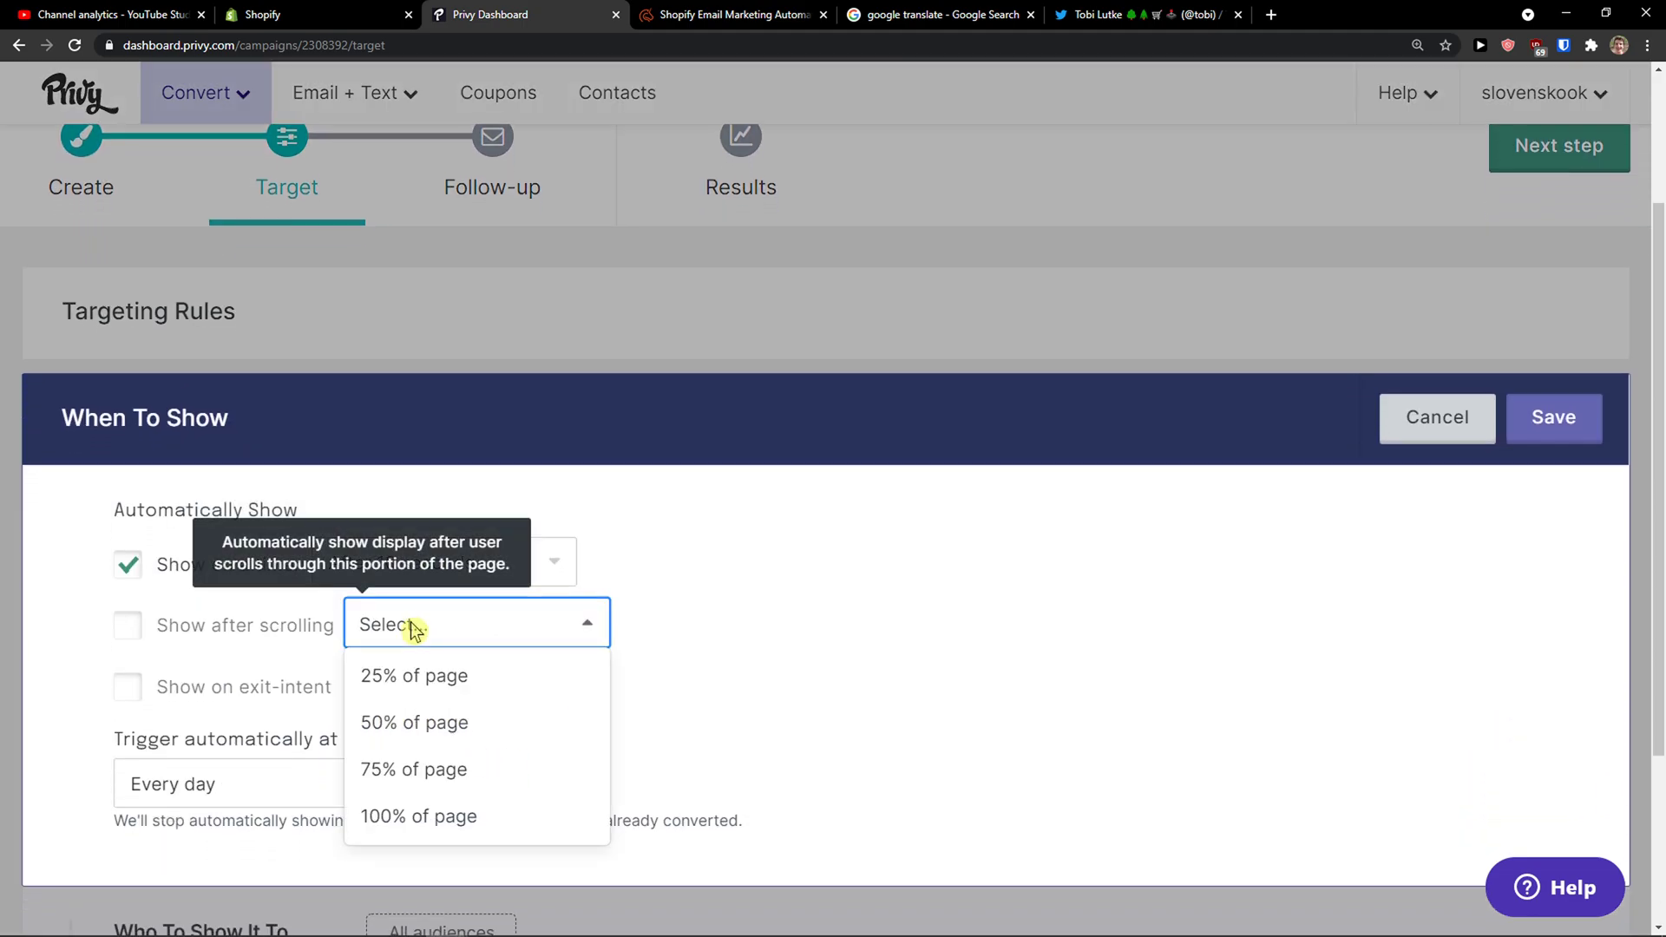
left_click(409, 625)
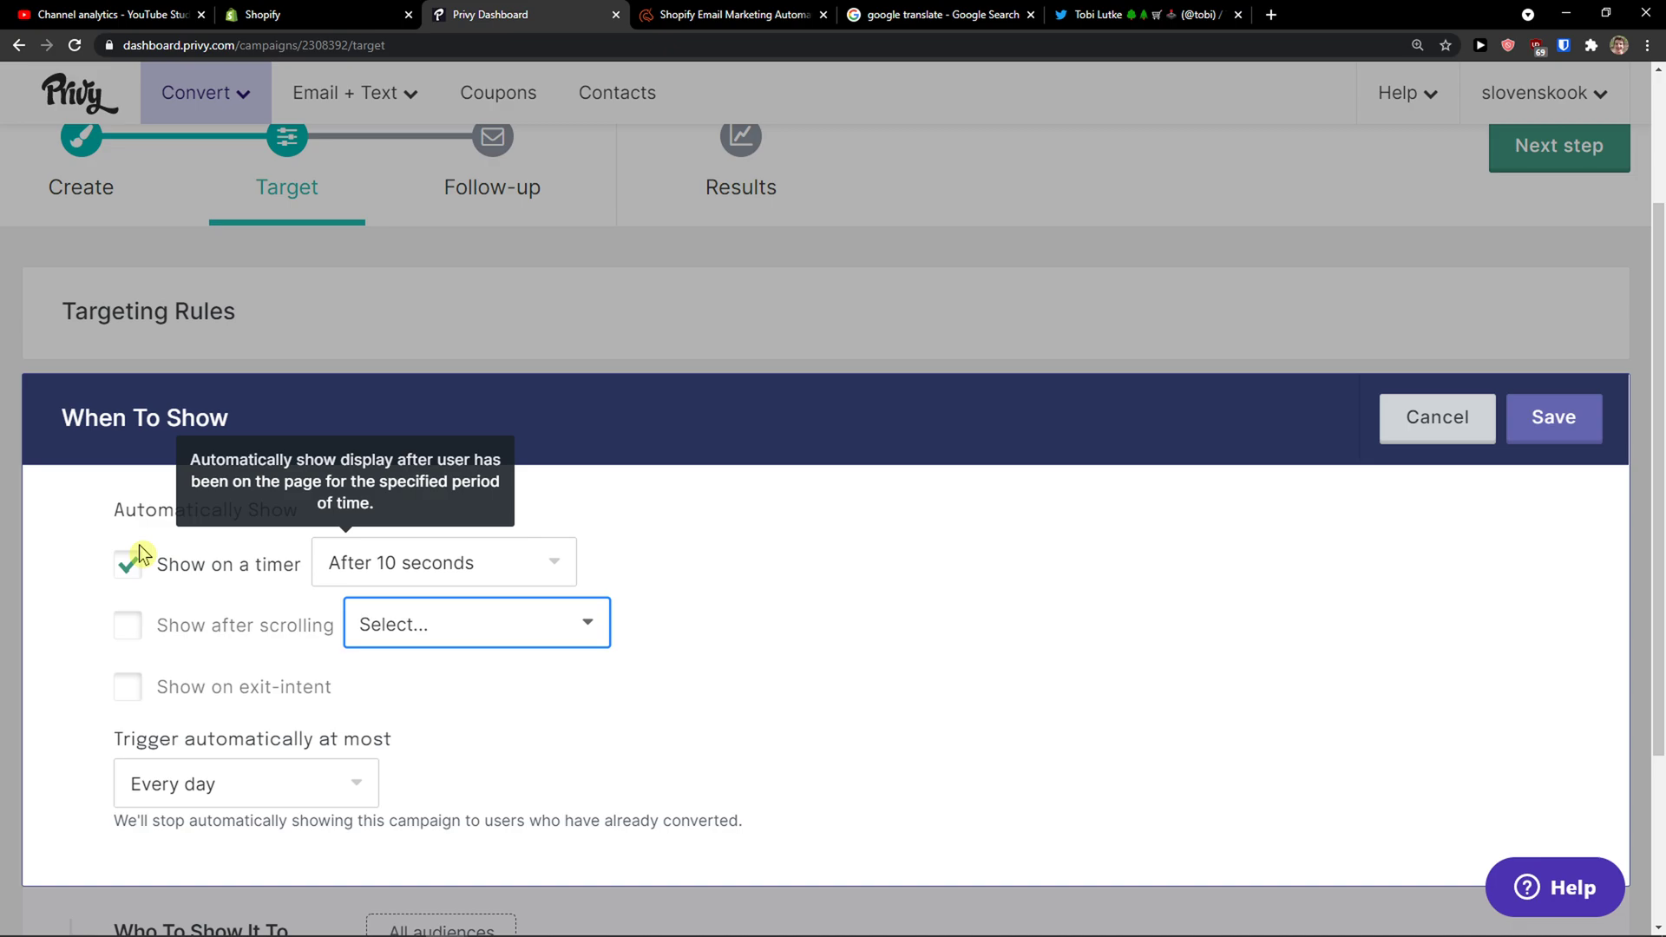
left_click(427, 564)
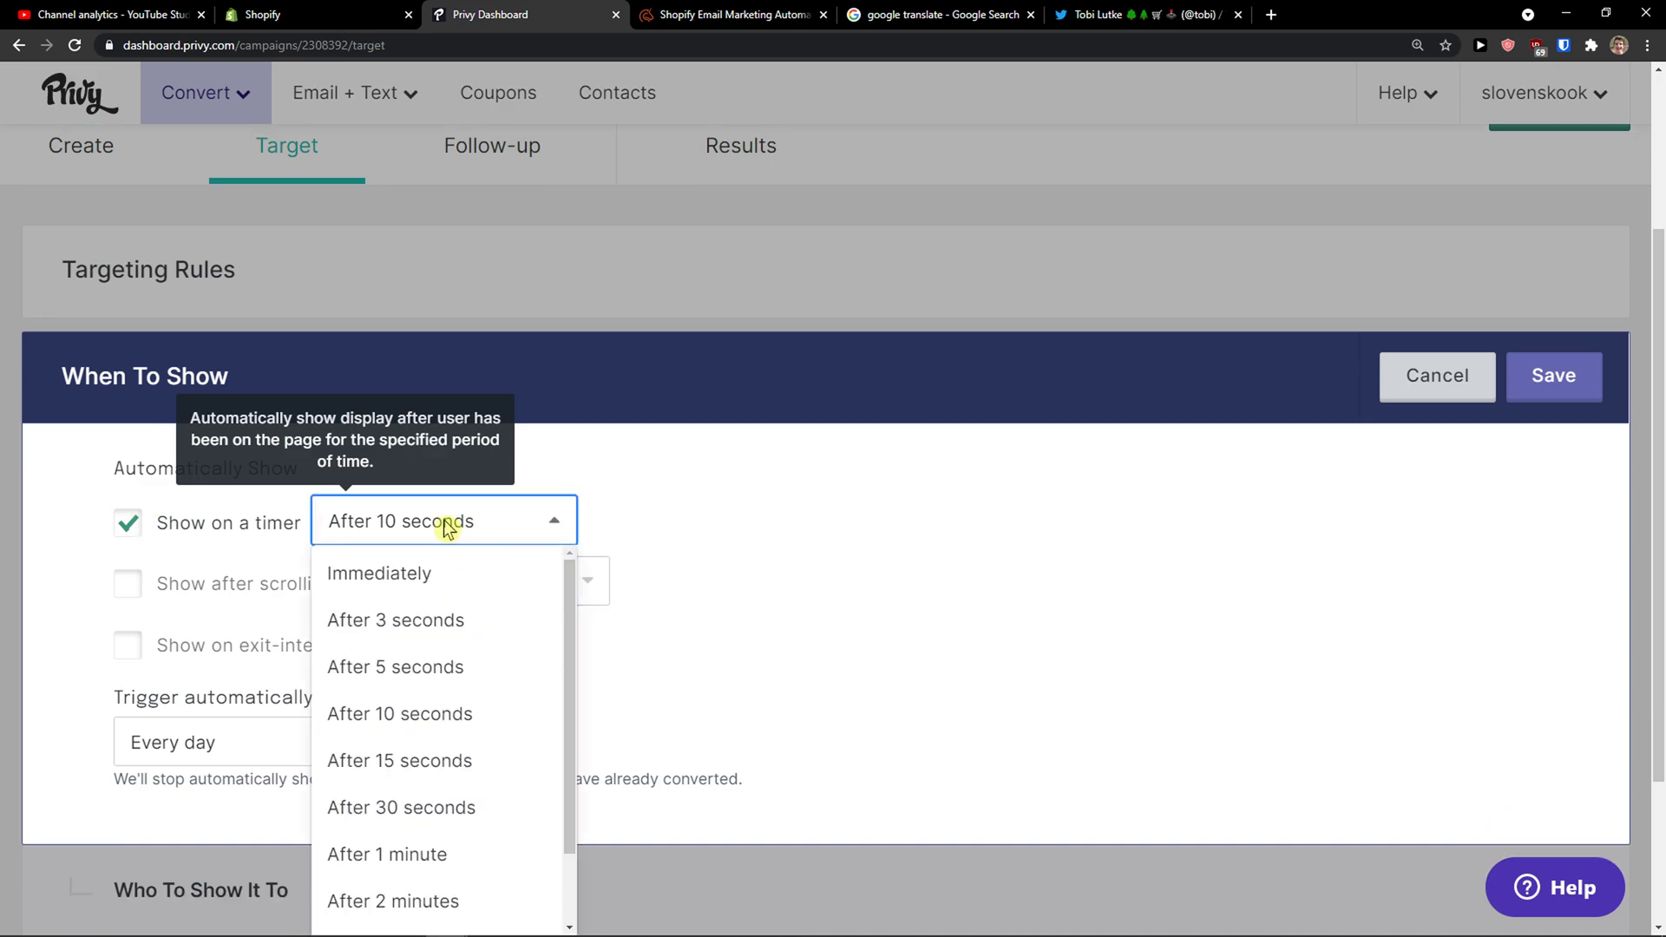
left_click(444, 802)
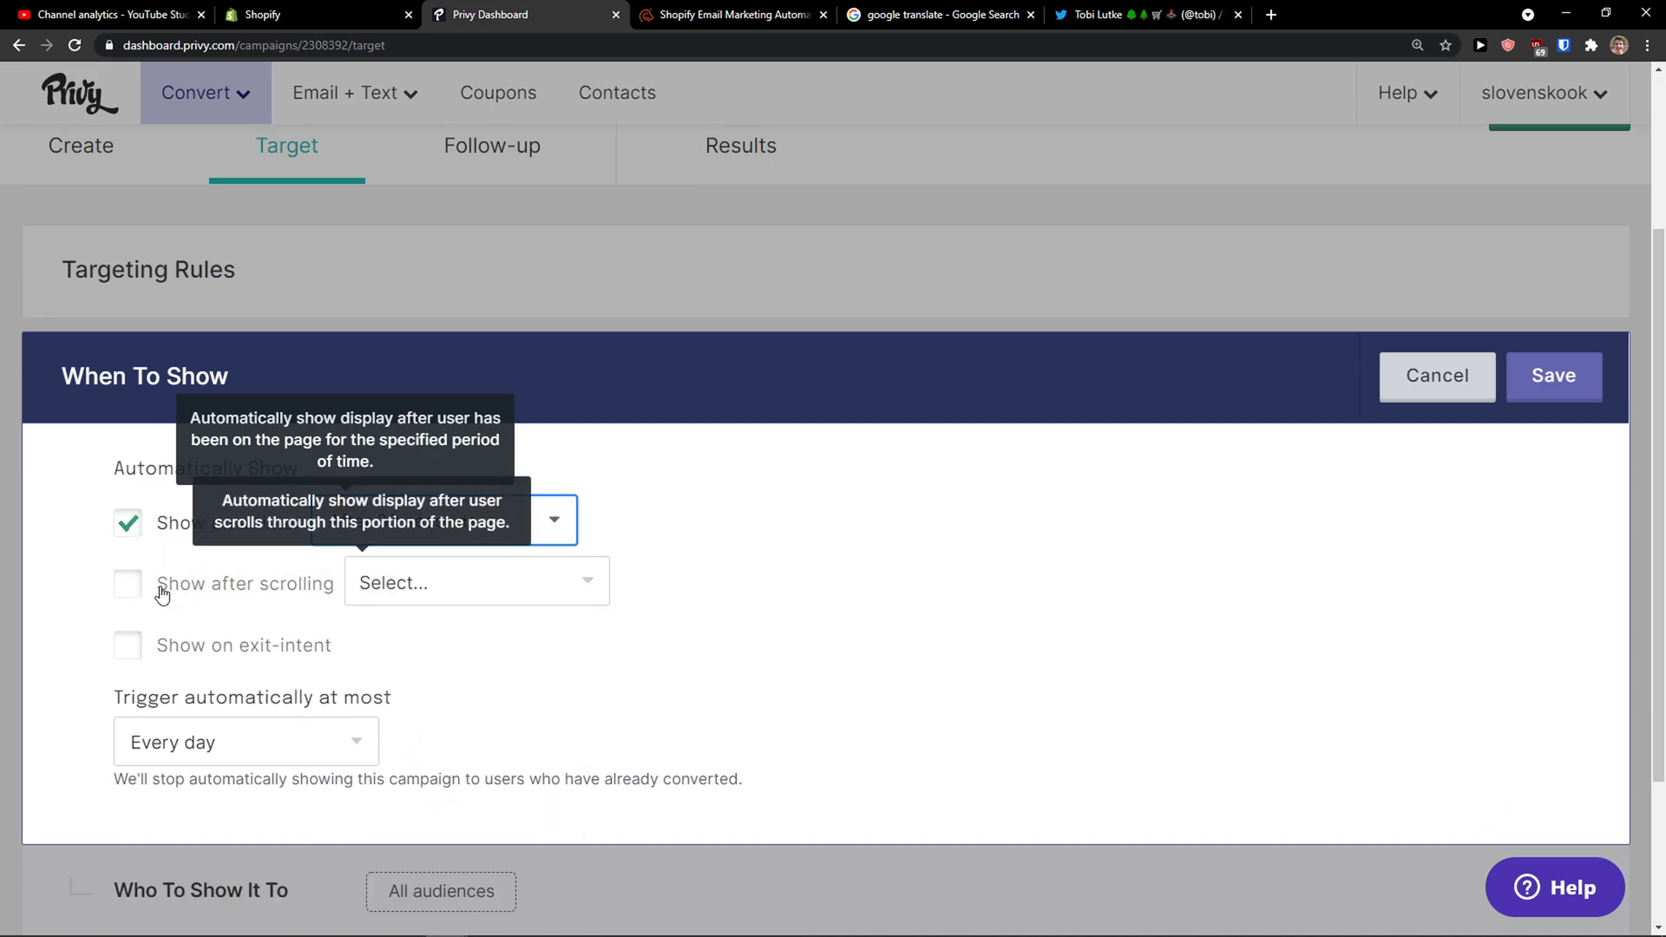
left_click(409, 585)
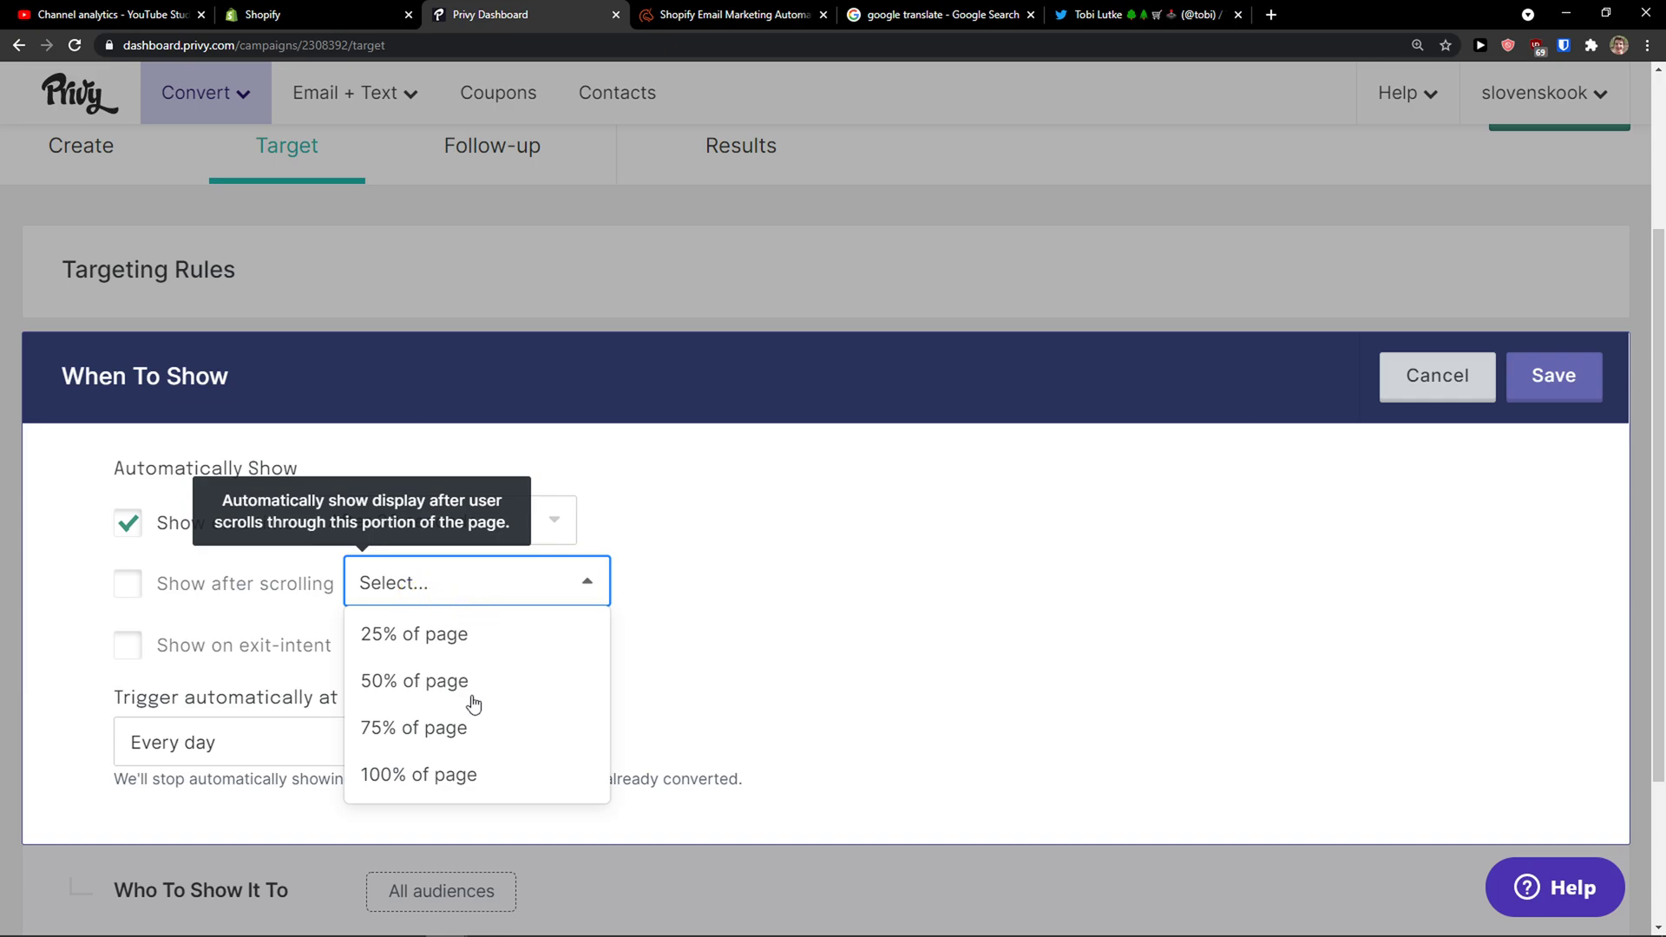
left_click(729, 695)
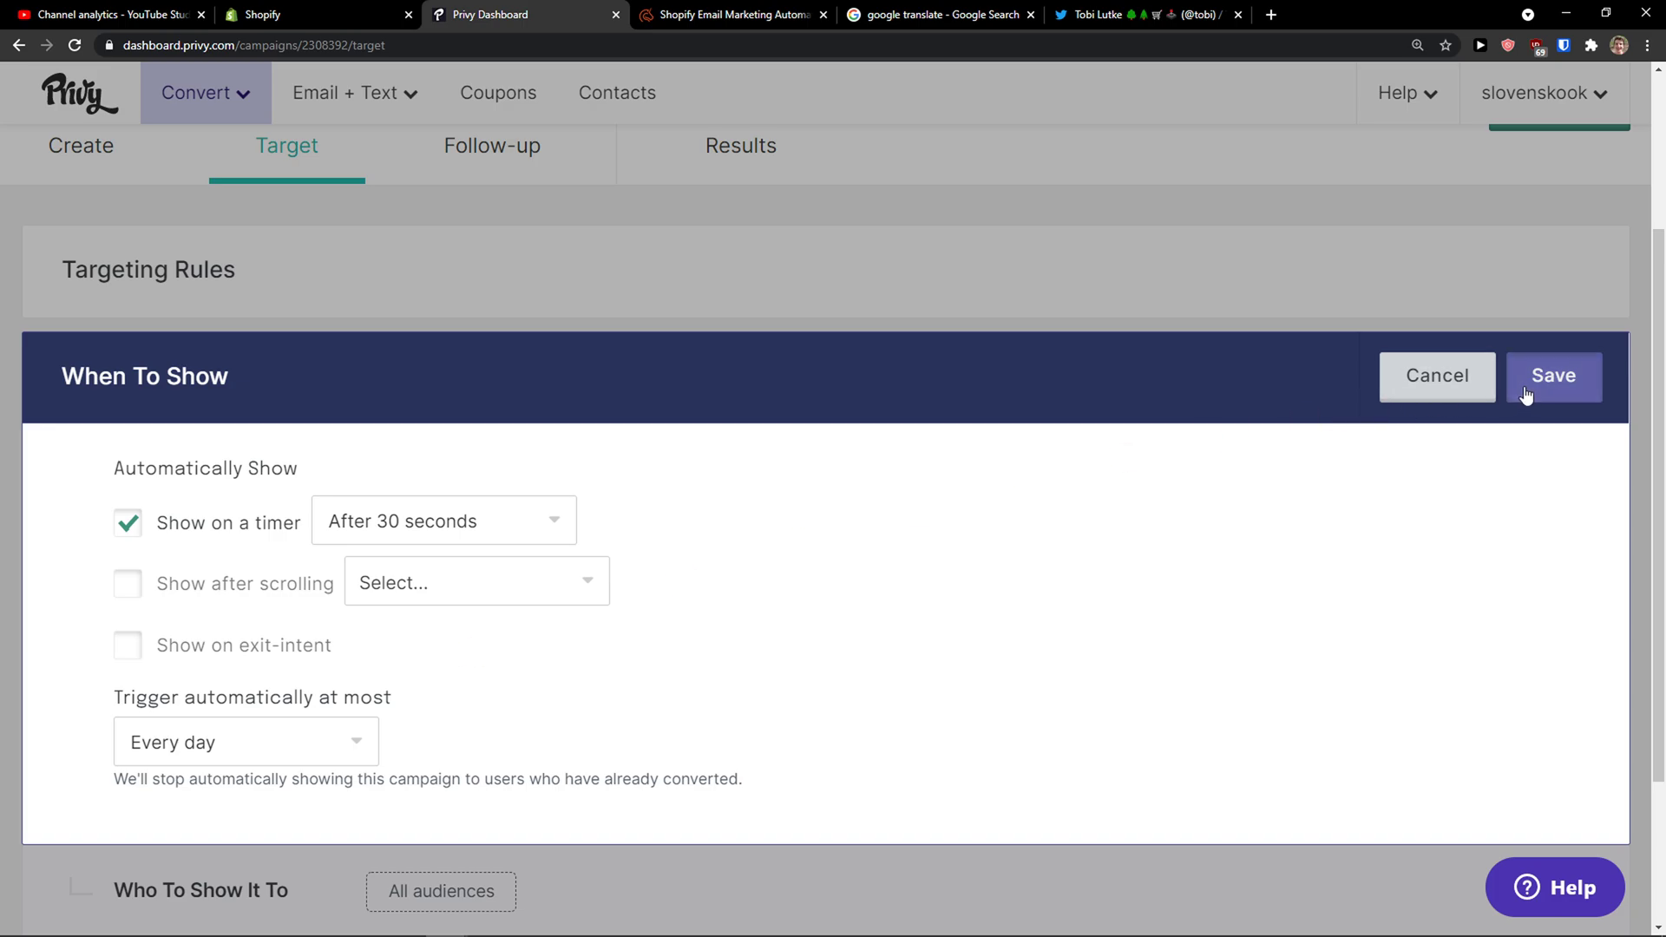
- Keep the frequency at once every 1 day and save the When To Show rule
left_click(341, 740)
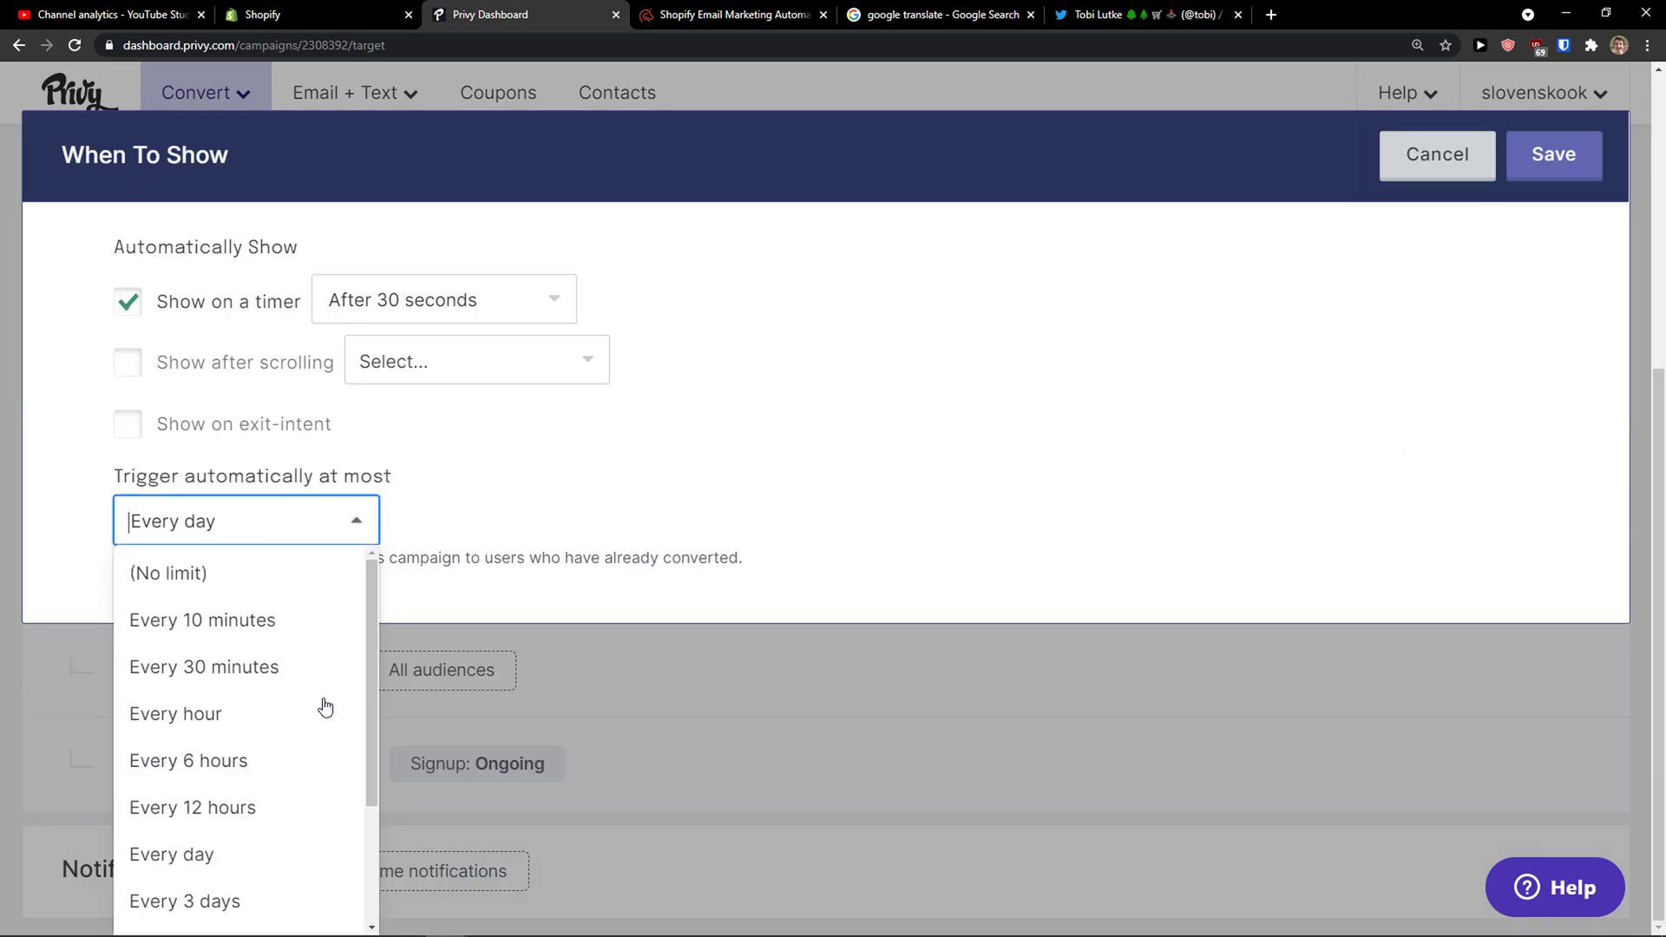
scroll(290, 642, "down", 1)
scroll(264, 650, "up", 1)
left_click(555, 519)
scroll(568, 512, "up", 2)
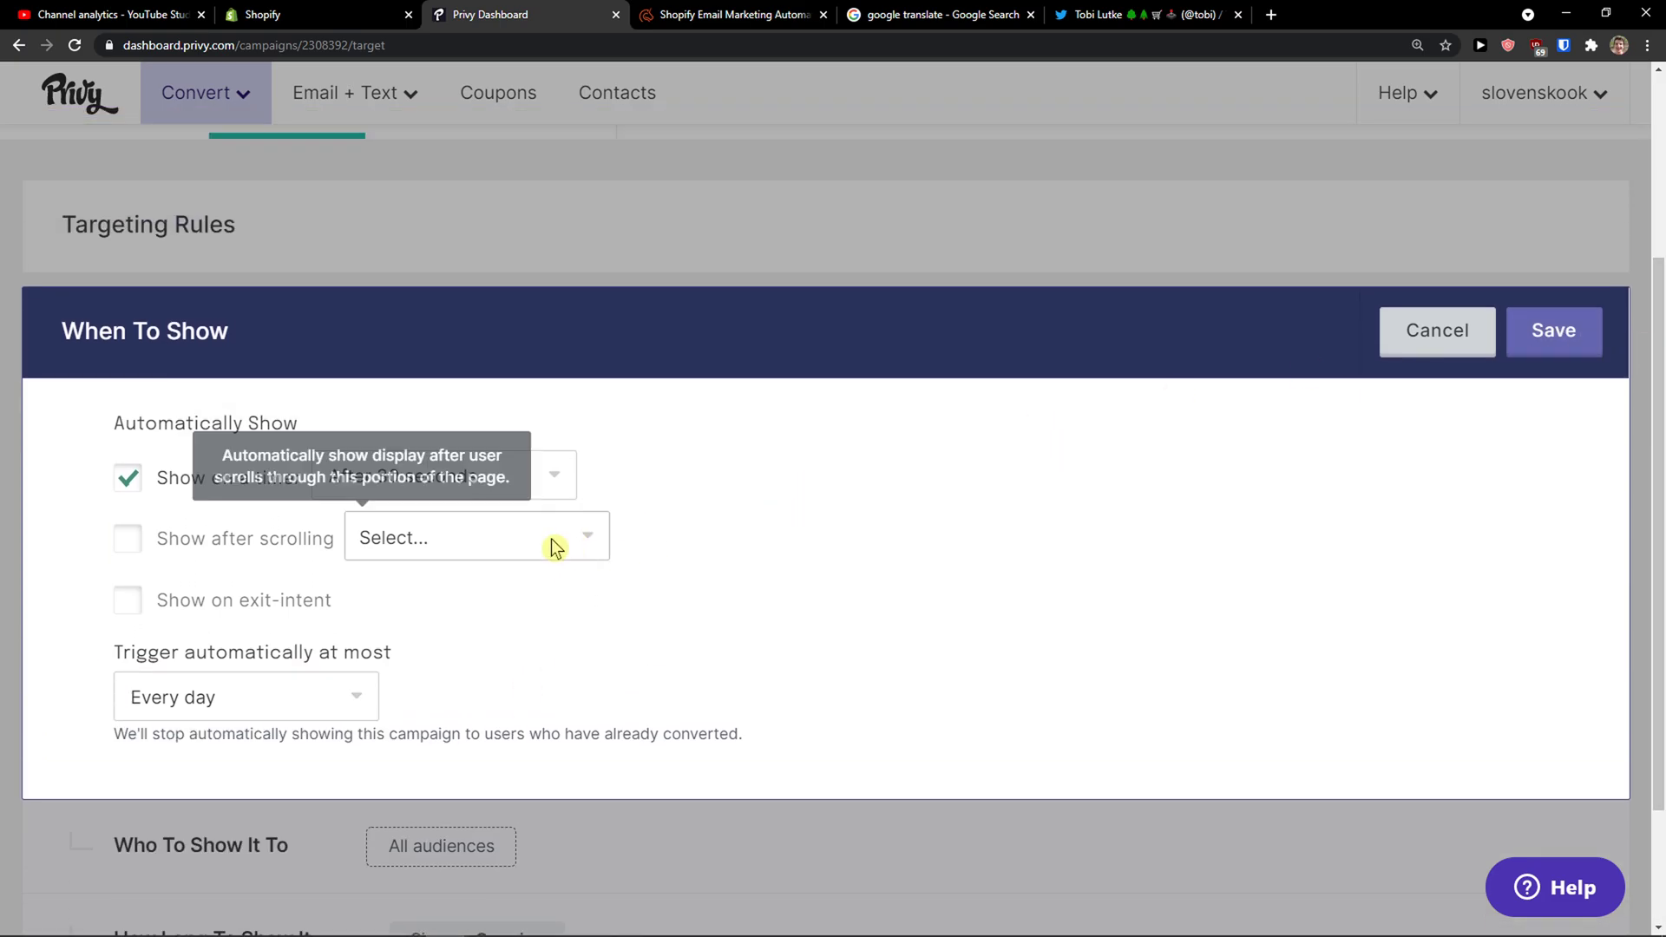
left_click(1553, 330)
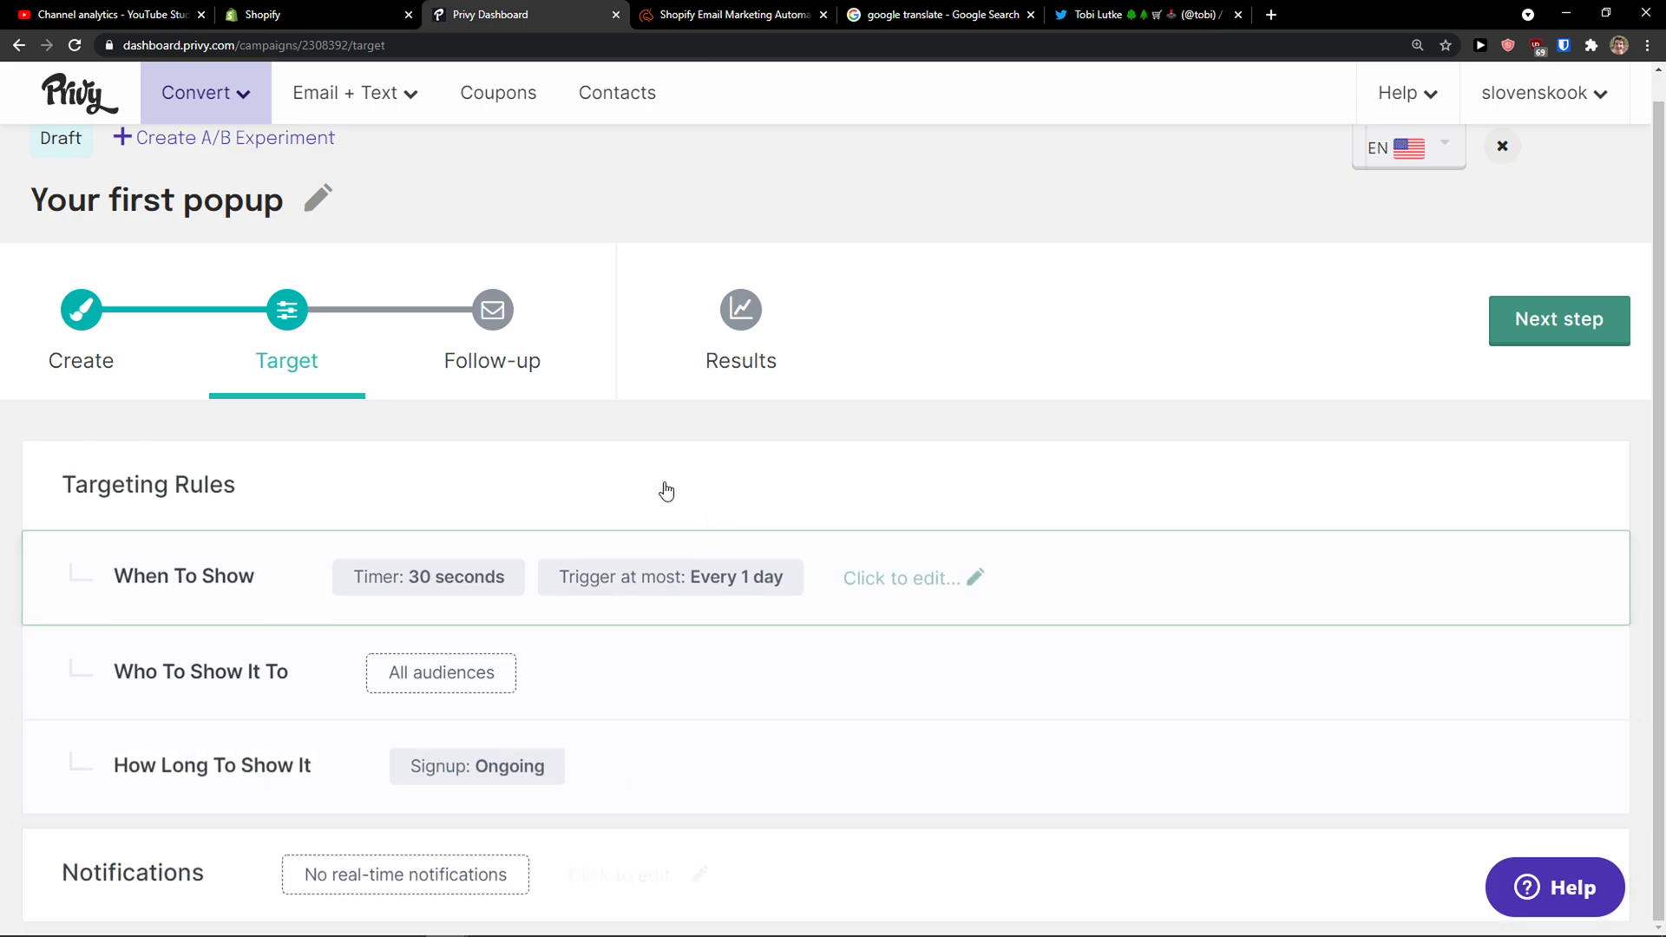
- Review the After Signup follow-up email's send timing and subject line
left_click(485, 359)
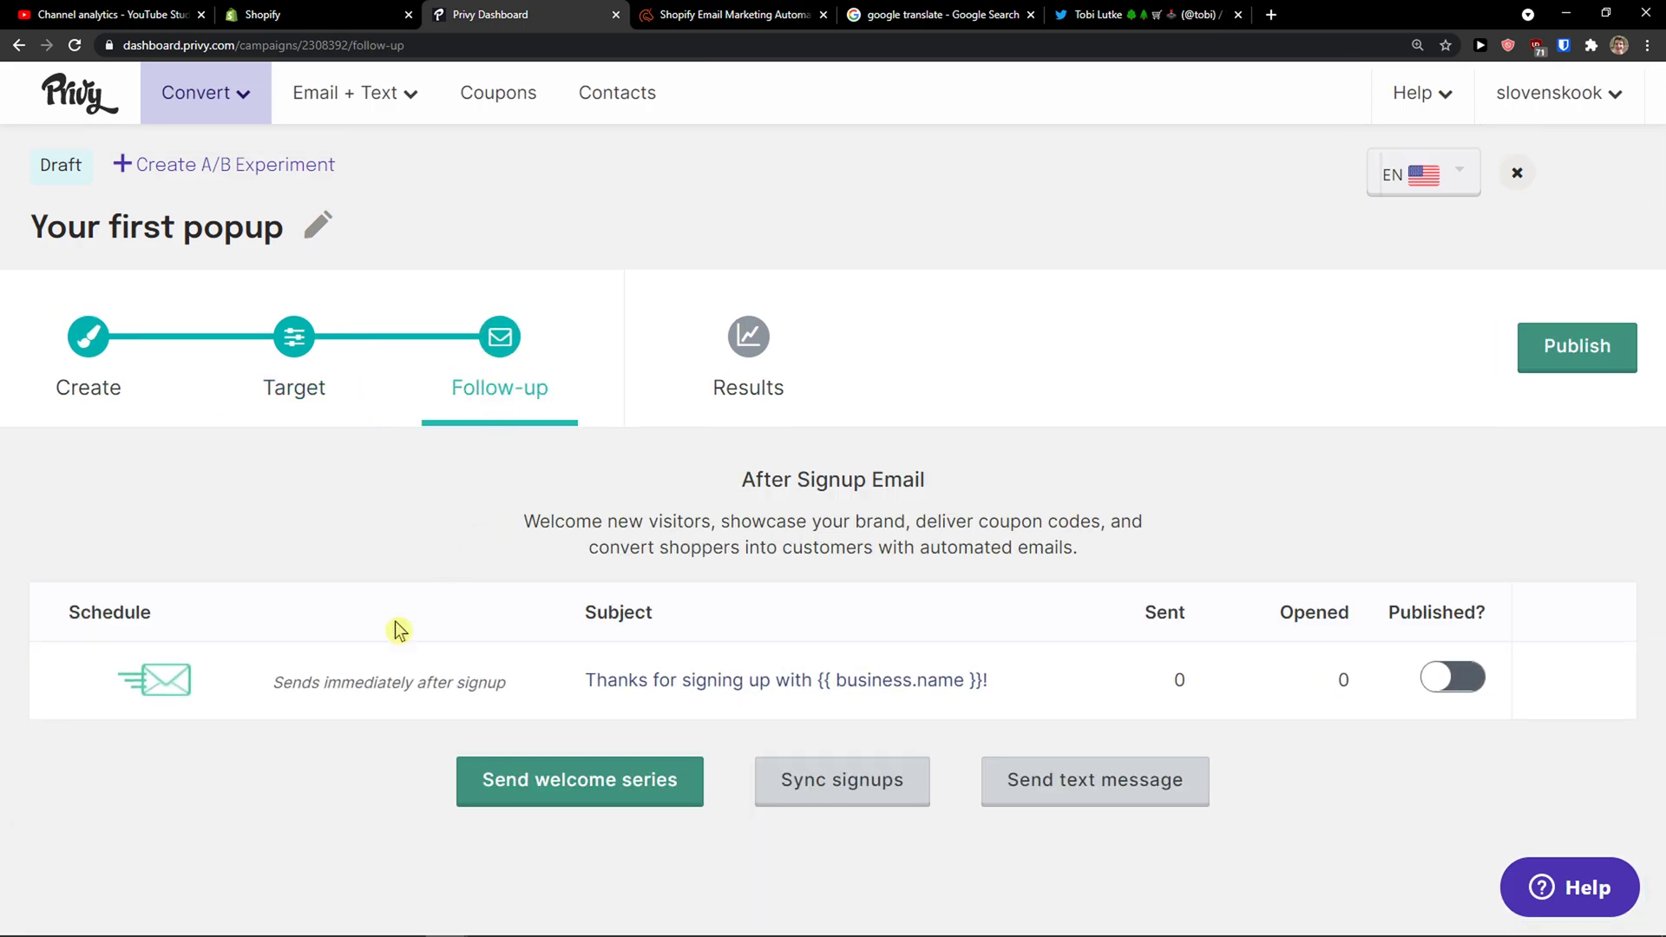
left_click_drag(260, 688, 482, 682)
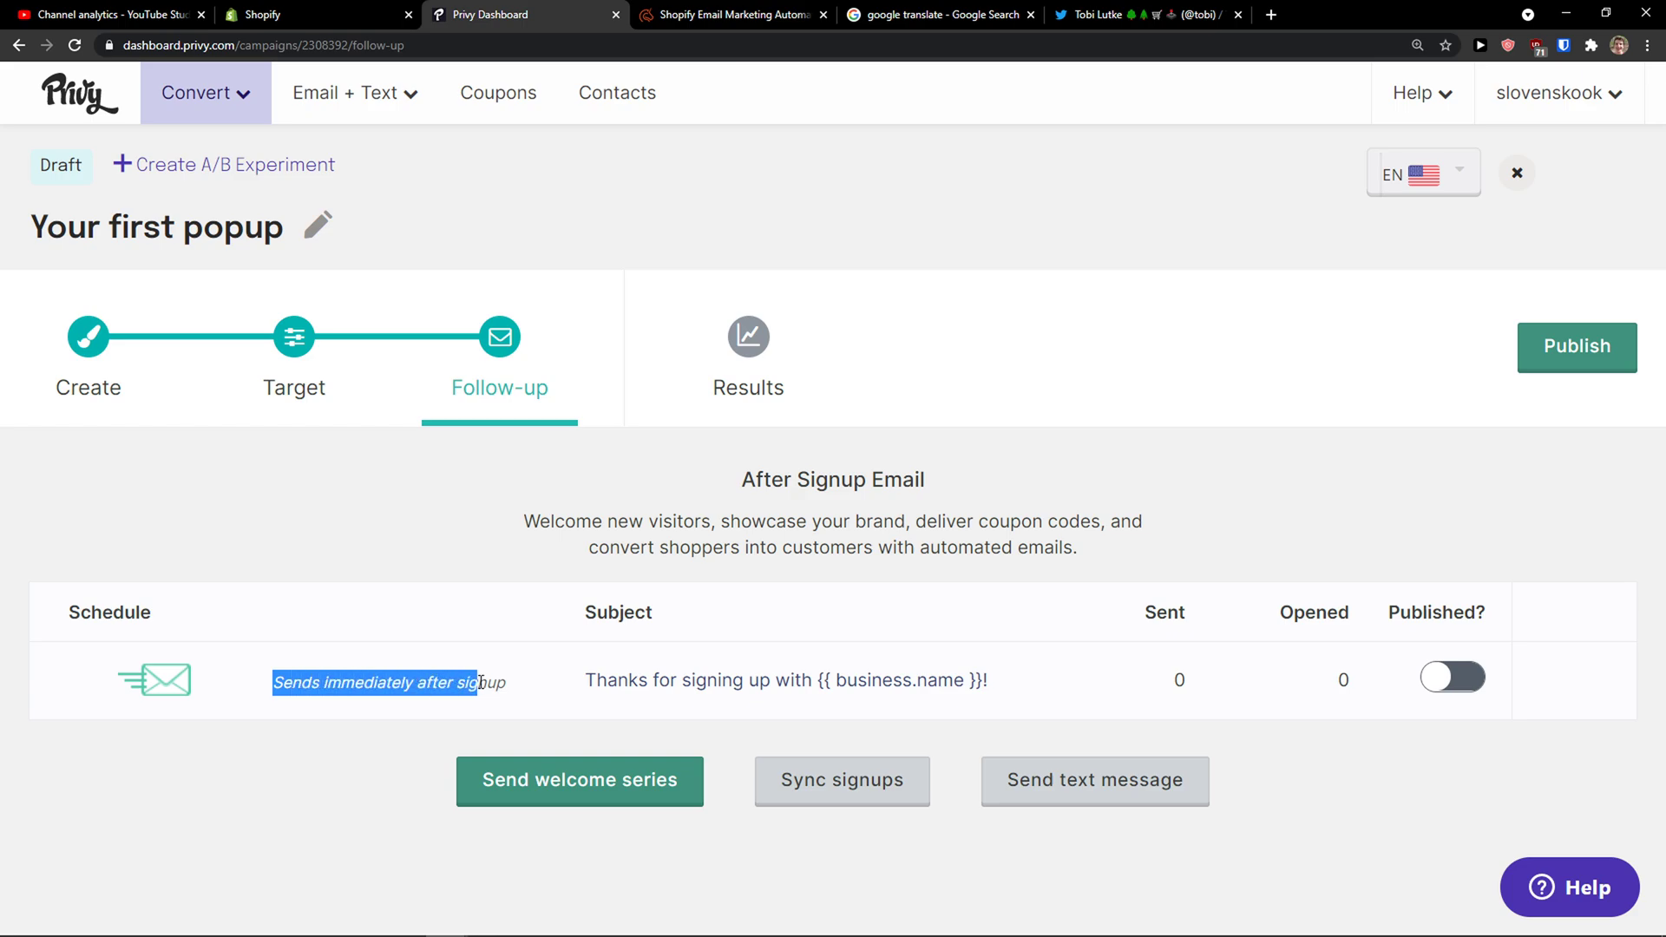
left_click(542, 683)
left_click_drag(599, 685, 1122, 686)
left_click(1117, 686)
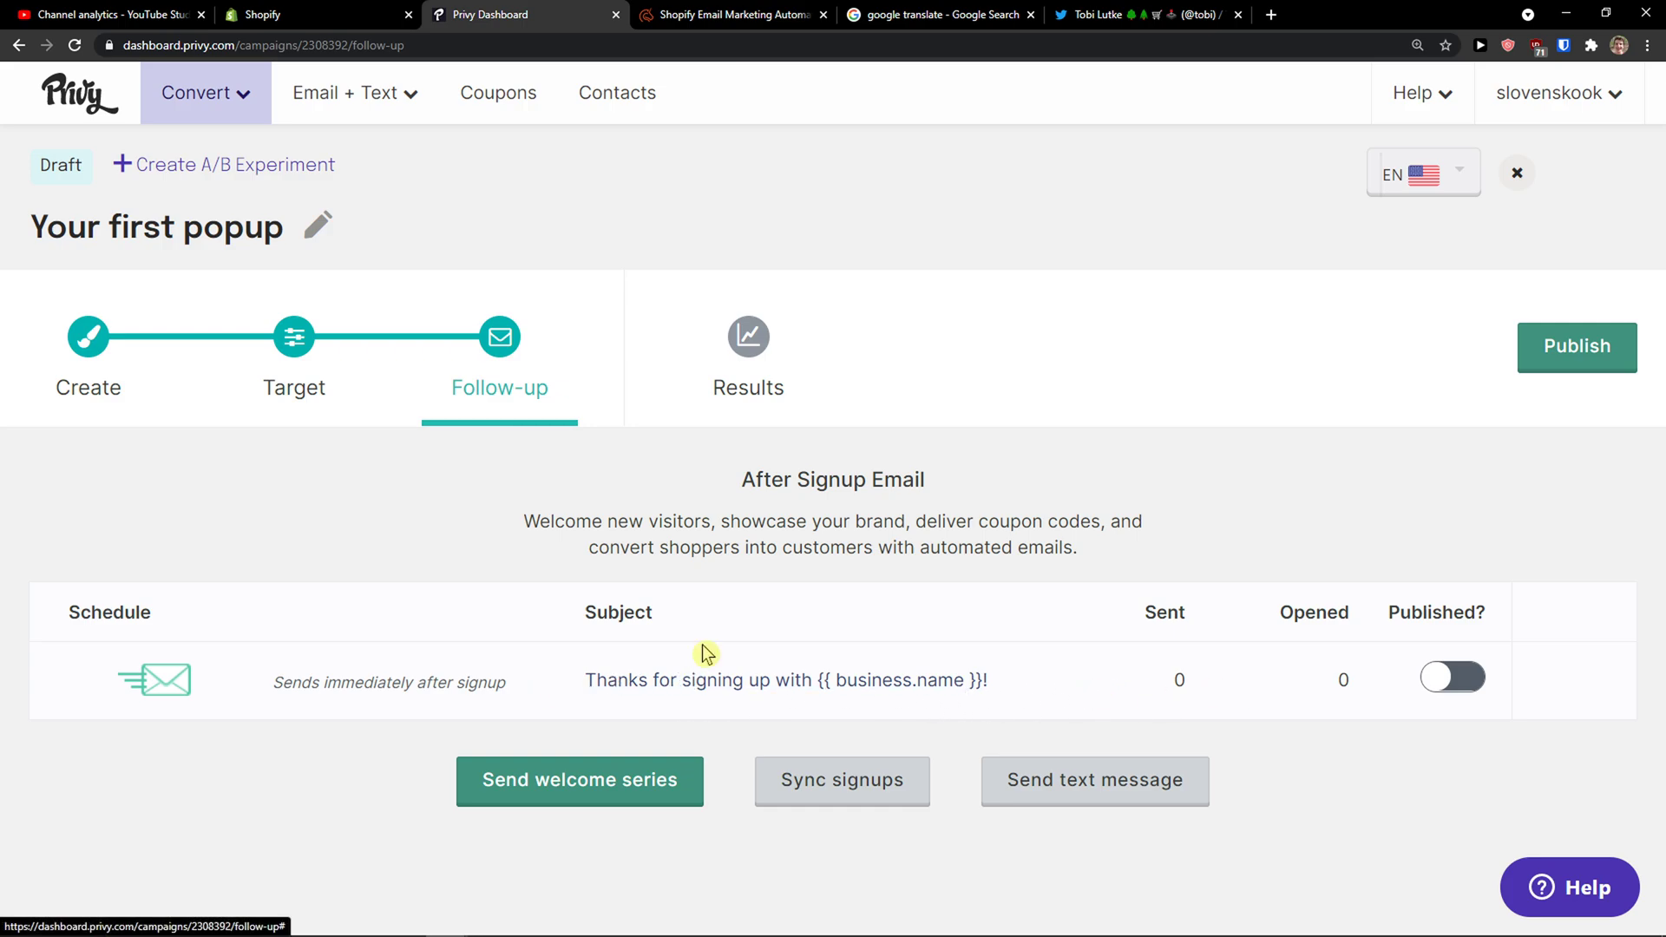
- Publish and launch Your first popup, then review its empty Results page
left_click(1553, 363)
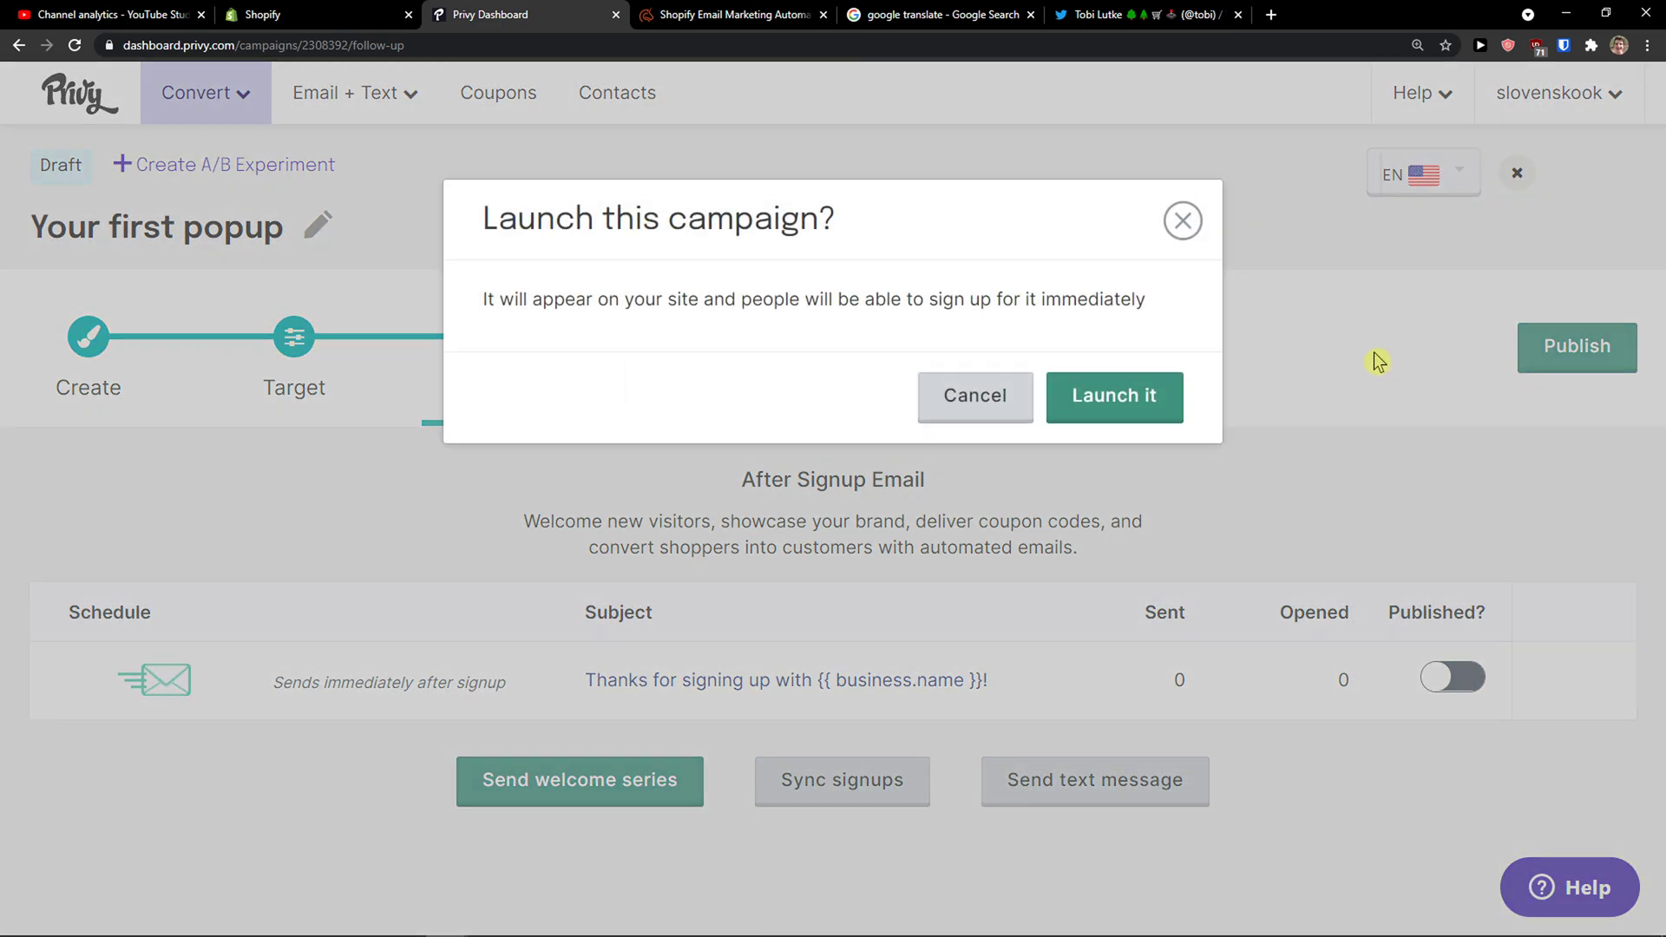
left_click(1125, 392)
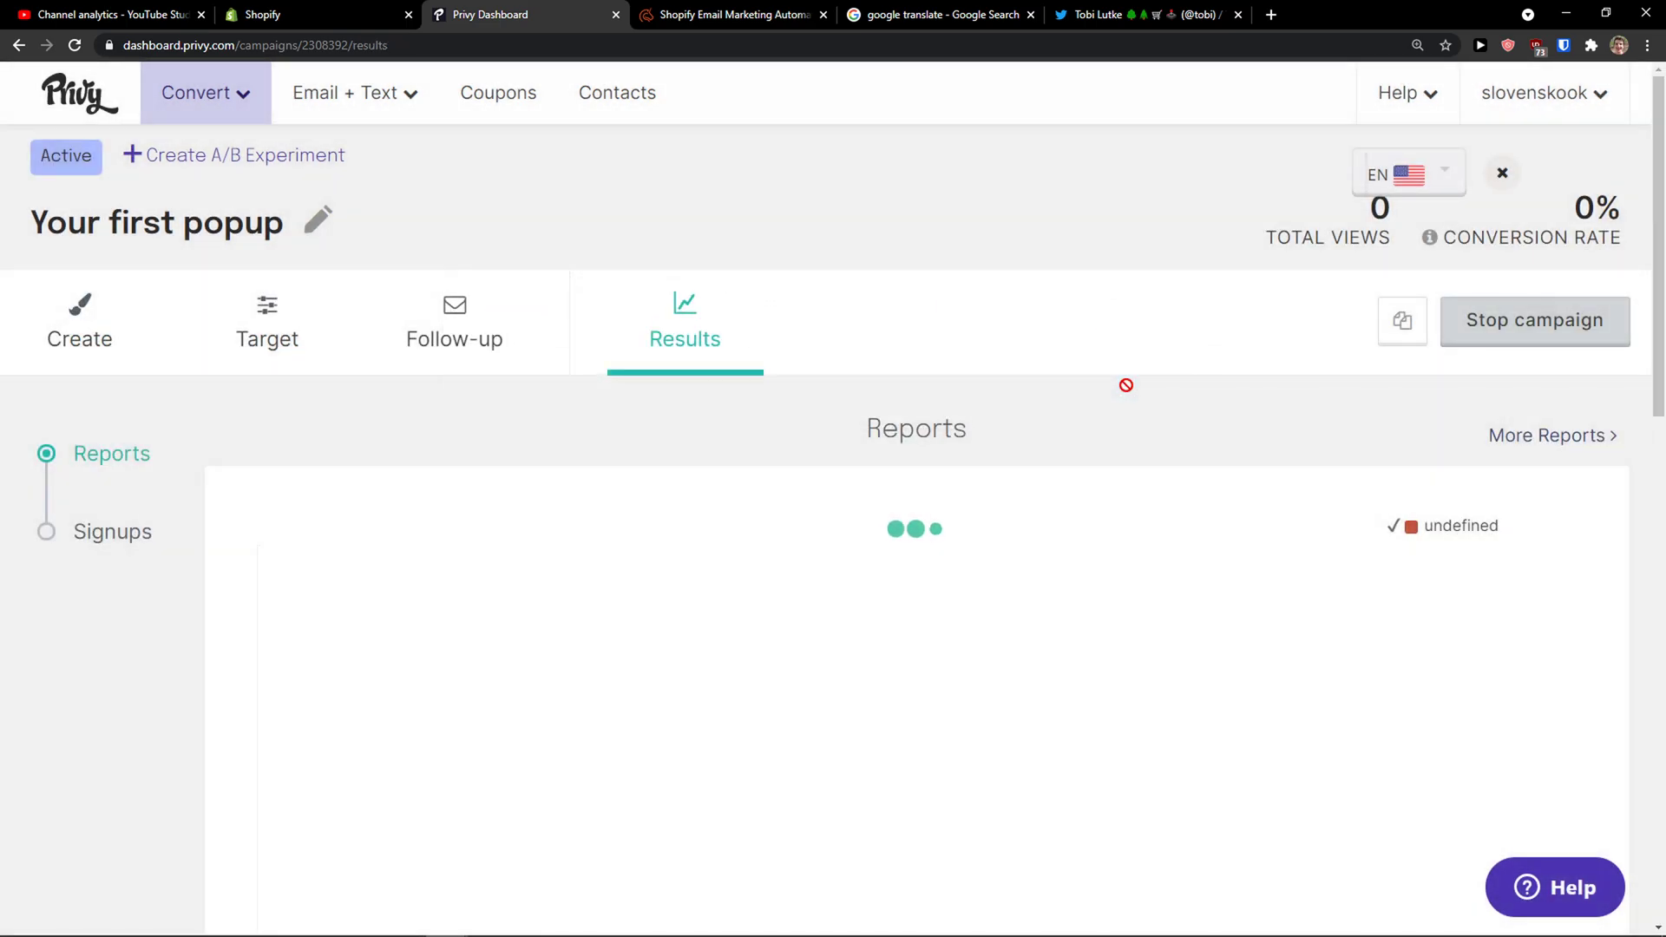
scroll(1102, 421, "down", 1)
scroll(1089, 443, "up", 1)
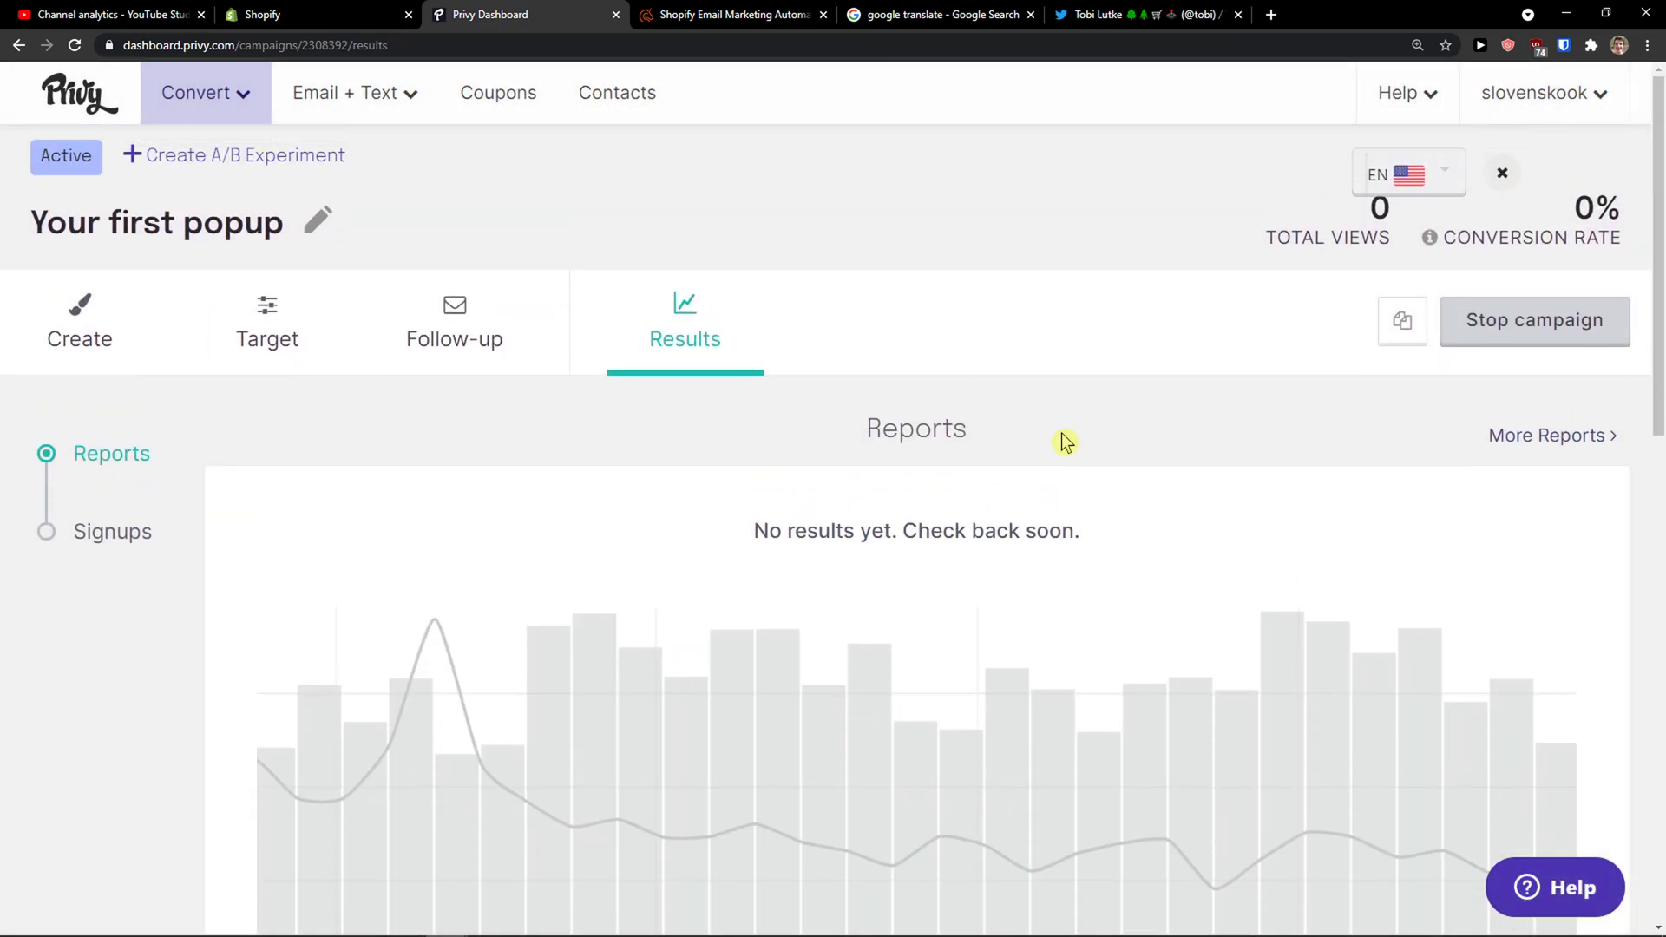
scroll(803, 402, "down", 4)
scroll(1075, 517, "up", 4)
scroll(1320, 320, "down", 12)
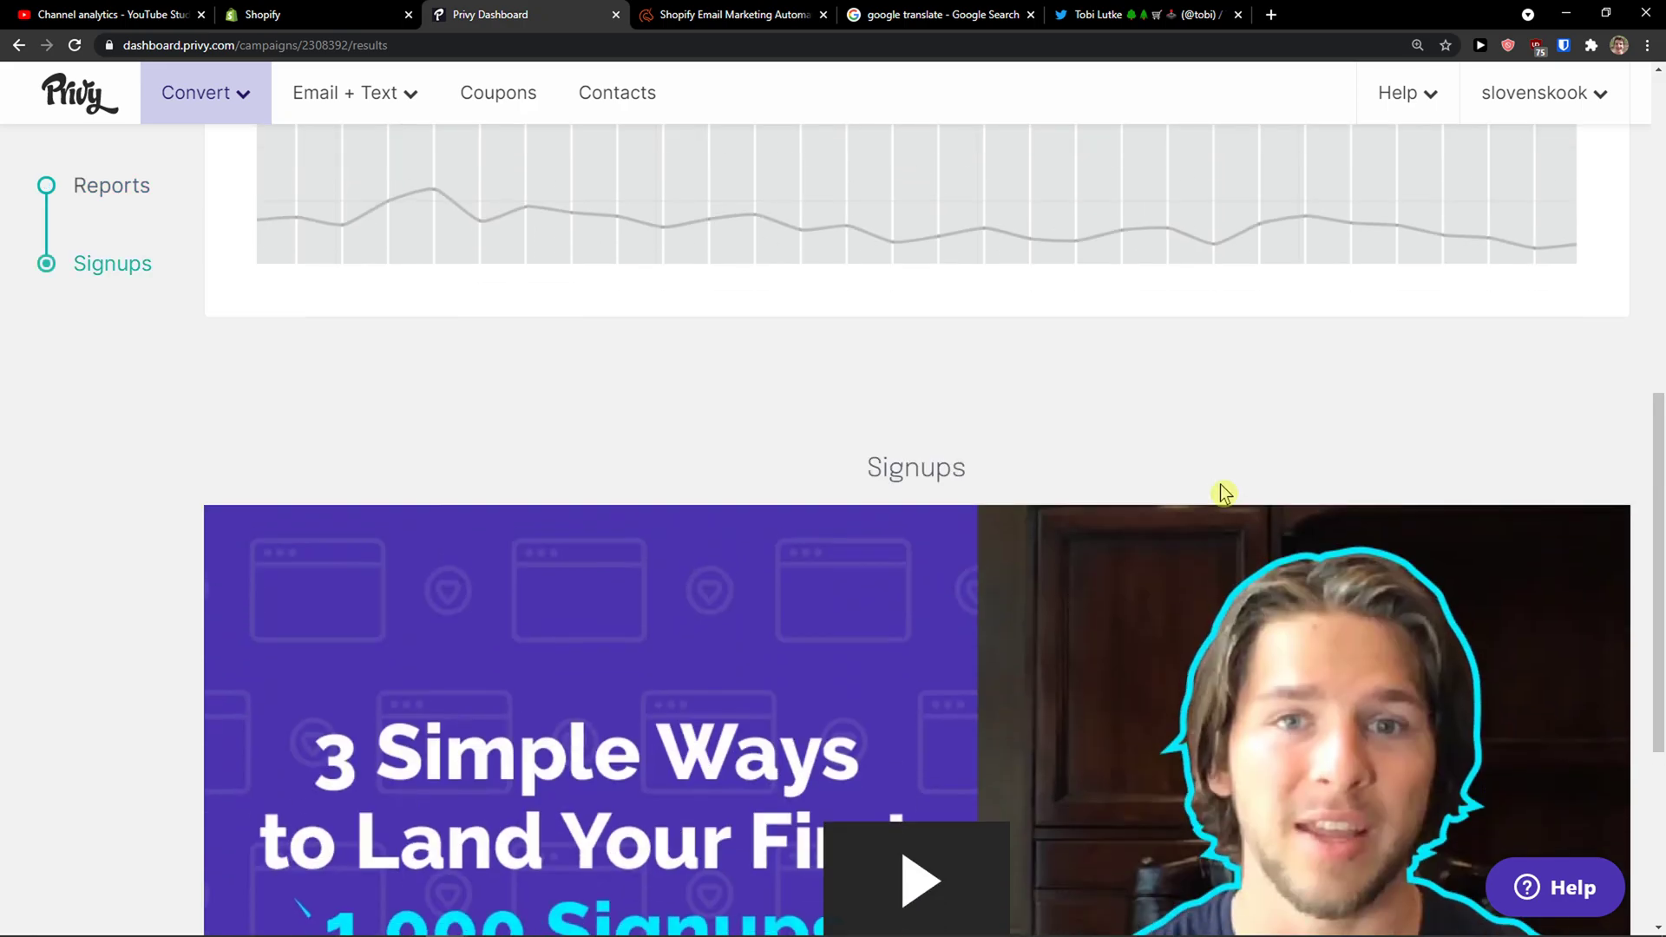
scroll(1180, 482, "up", 10)
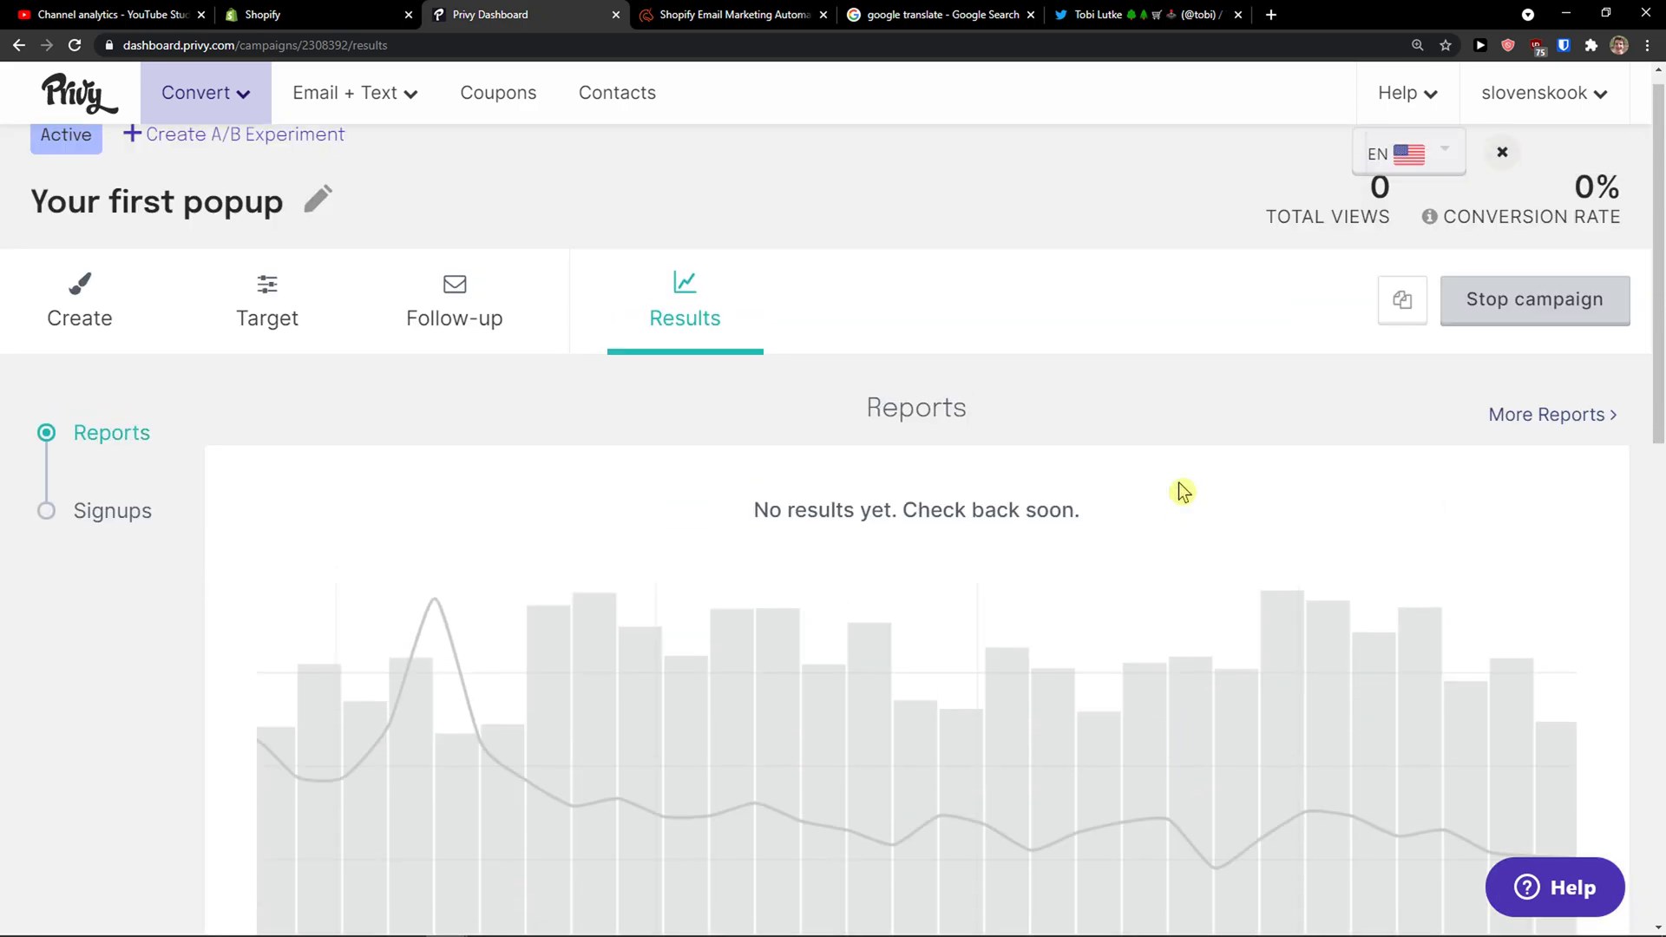
left_click(251, 101)
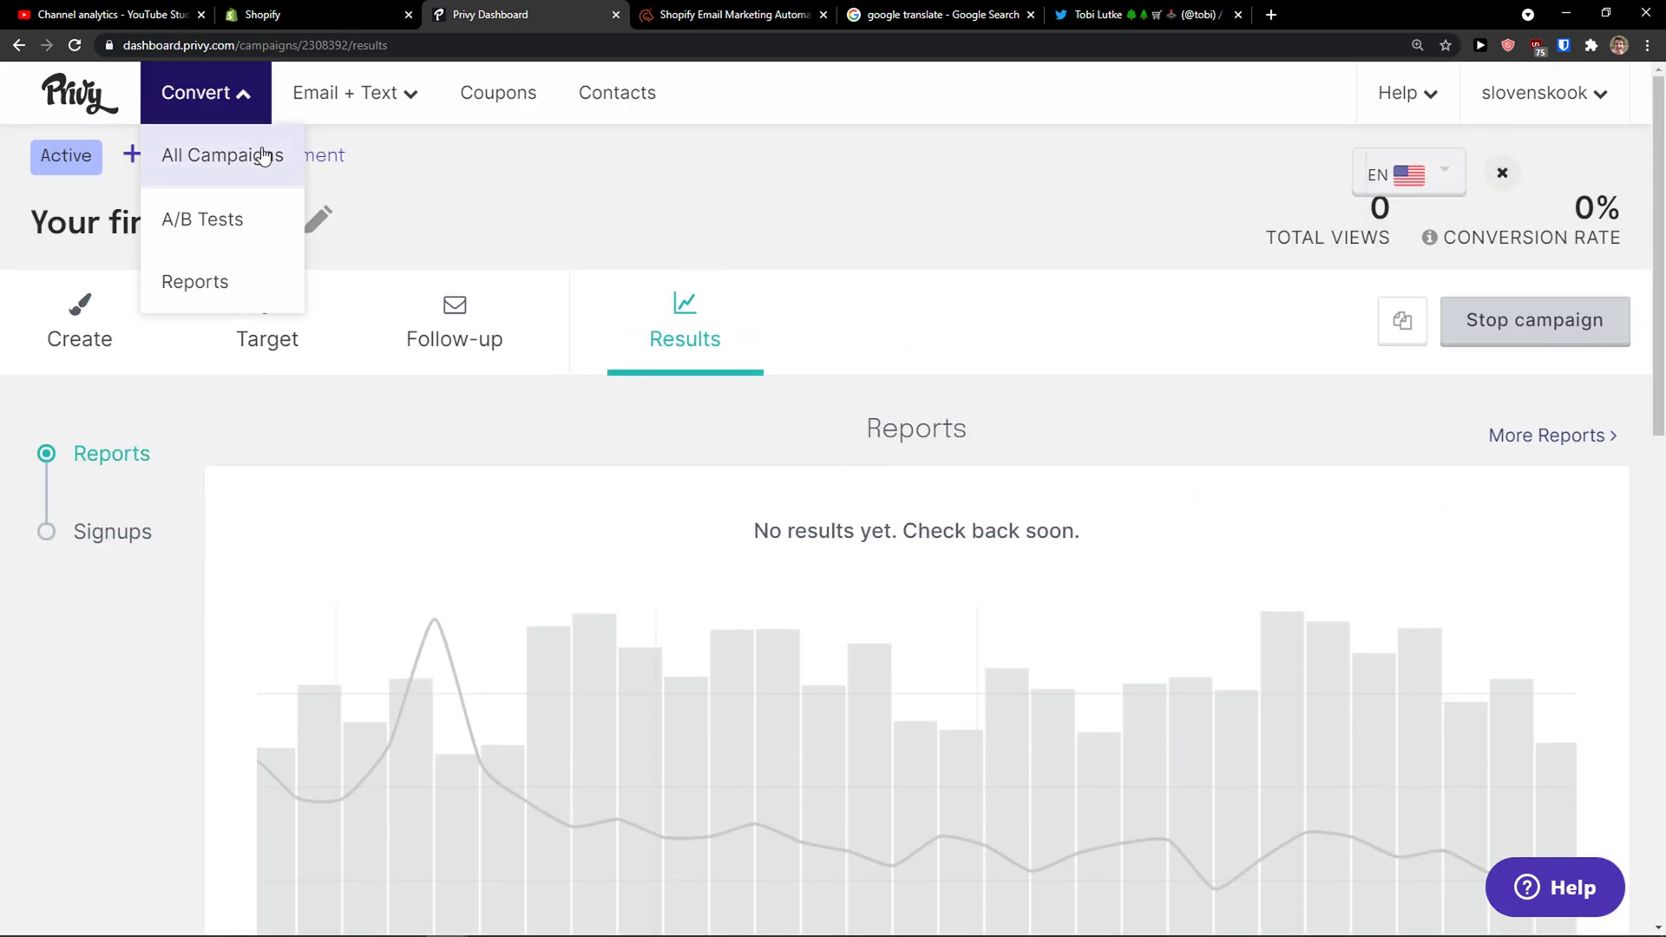
- View the Convert signup Reports page
left_click(227, 301)
left_click(241, 112)
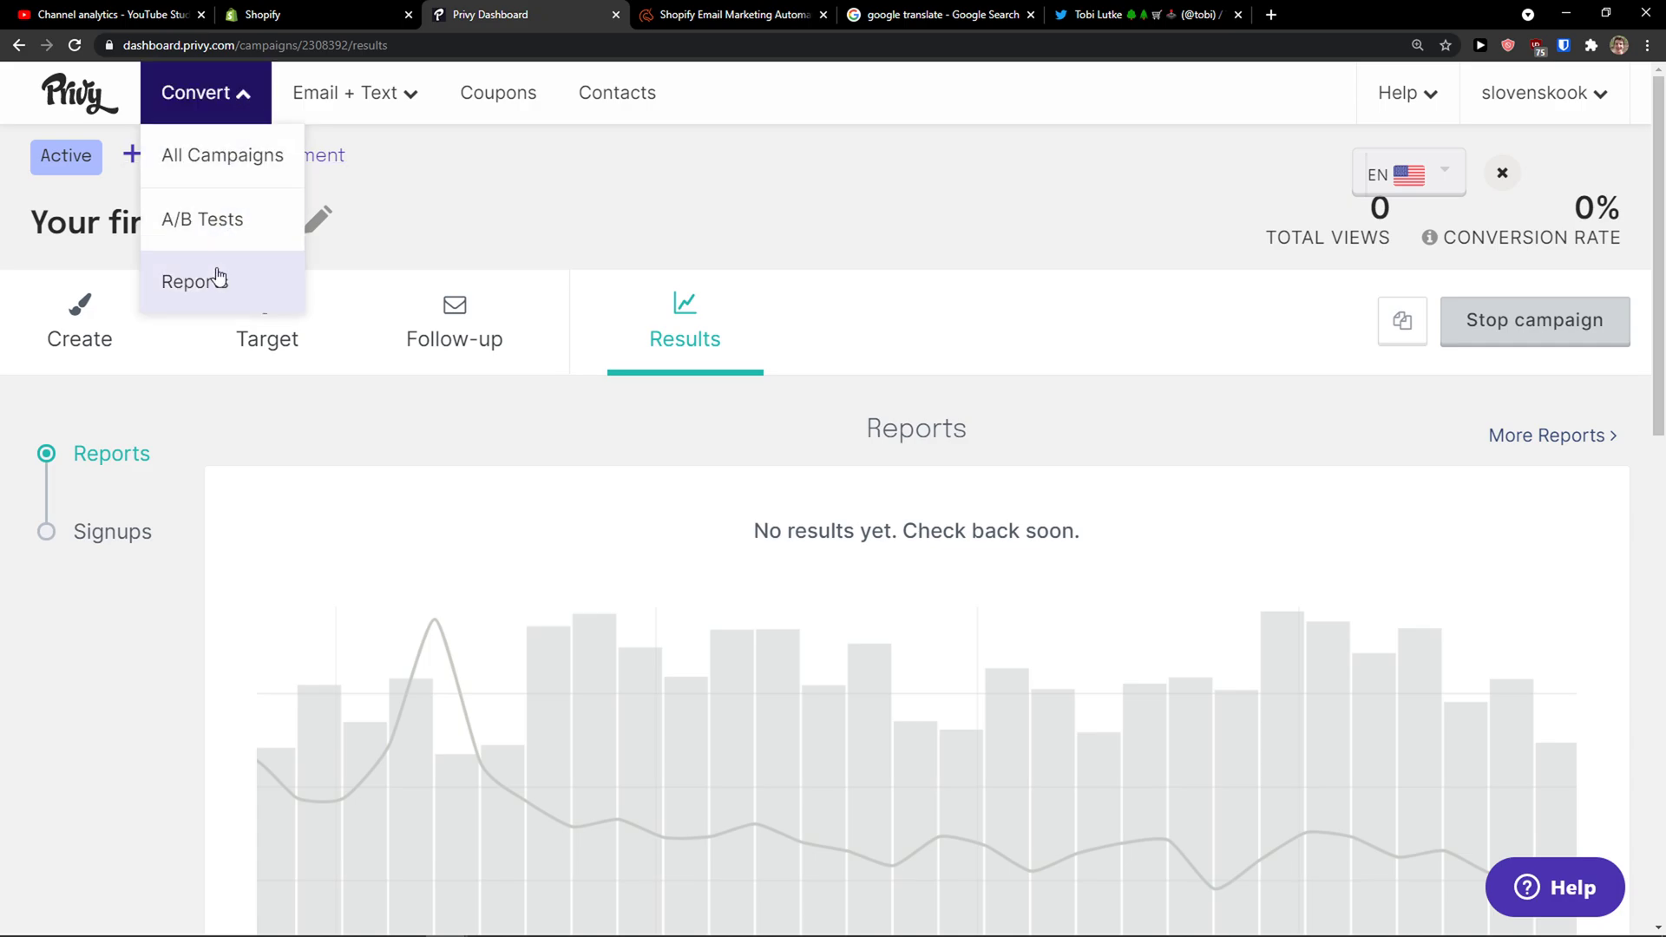
left_click(217, 278)
scroll(286, 308, "down", 1)
scroll(277, 339, "down", 1)
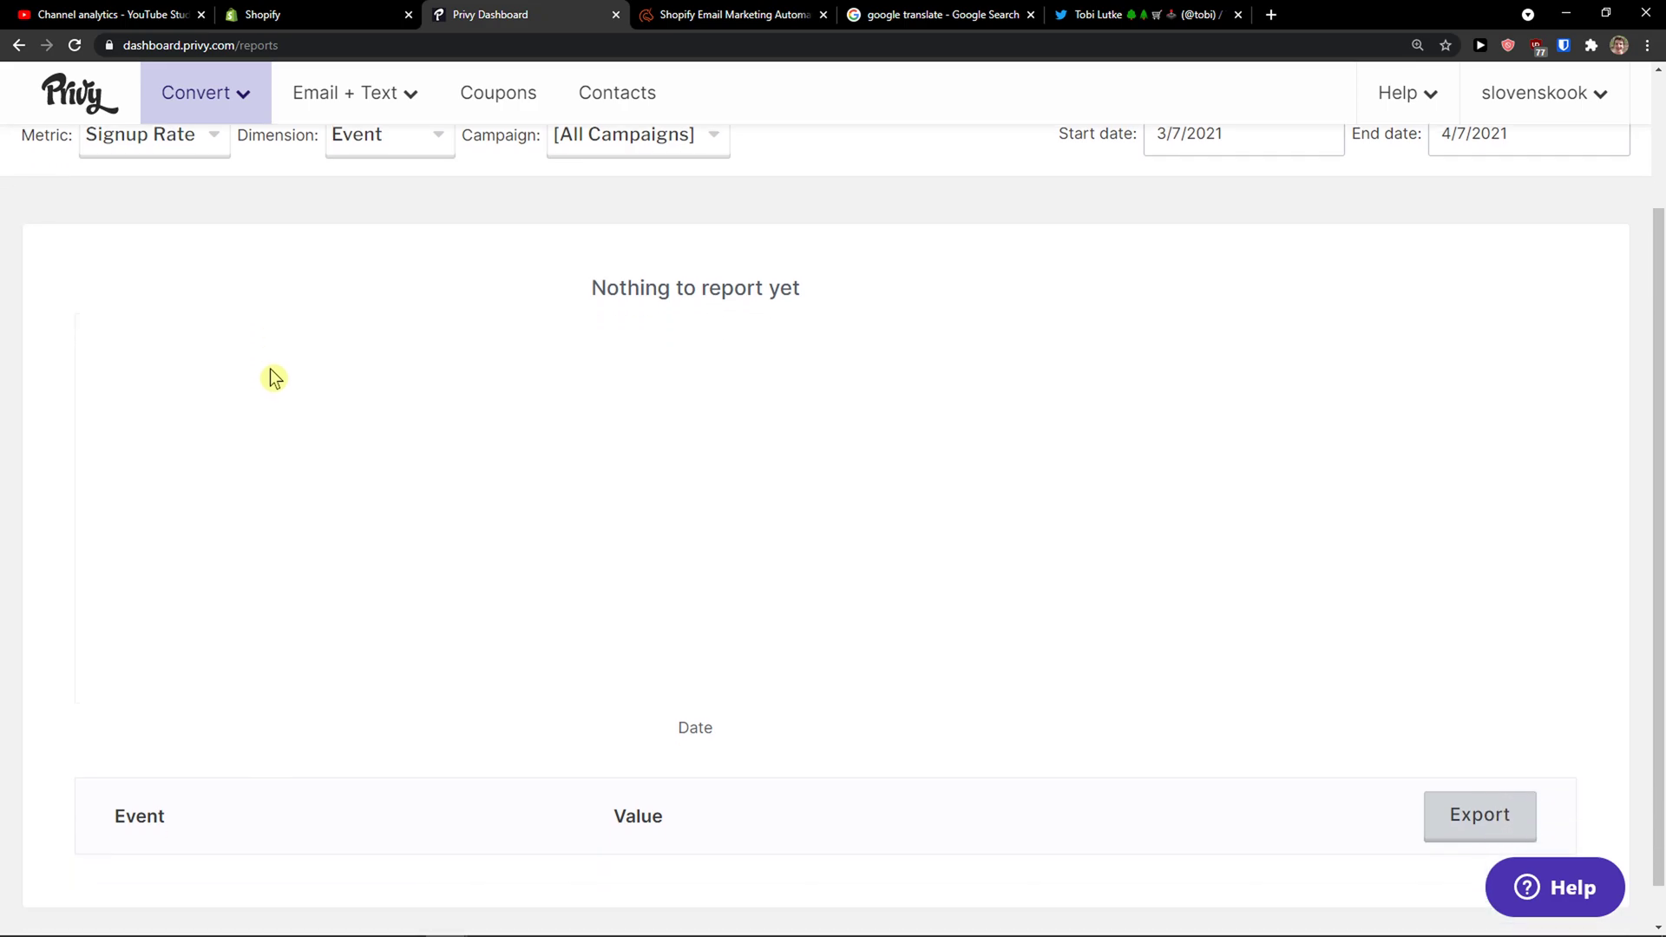
scroll(253, 383, "up", 2)
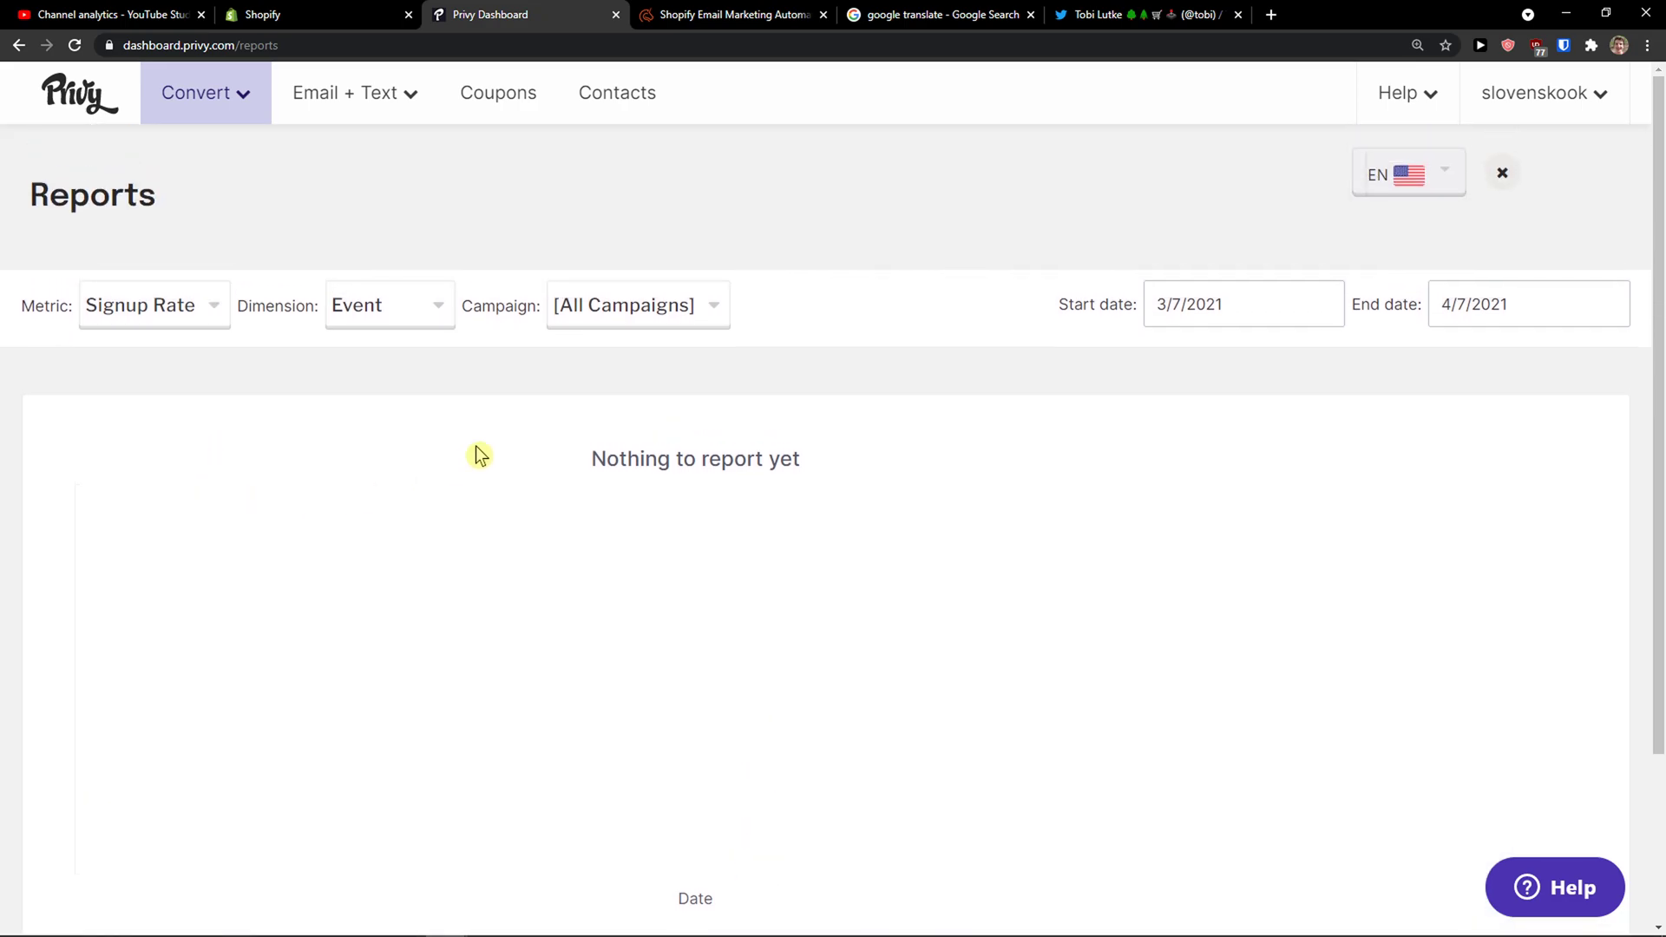
- Go to Convert All Campaigns to see Your first popup listed as Active
left_click(245, 116)
left_click(238, 156)
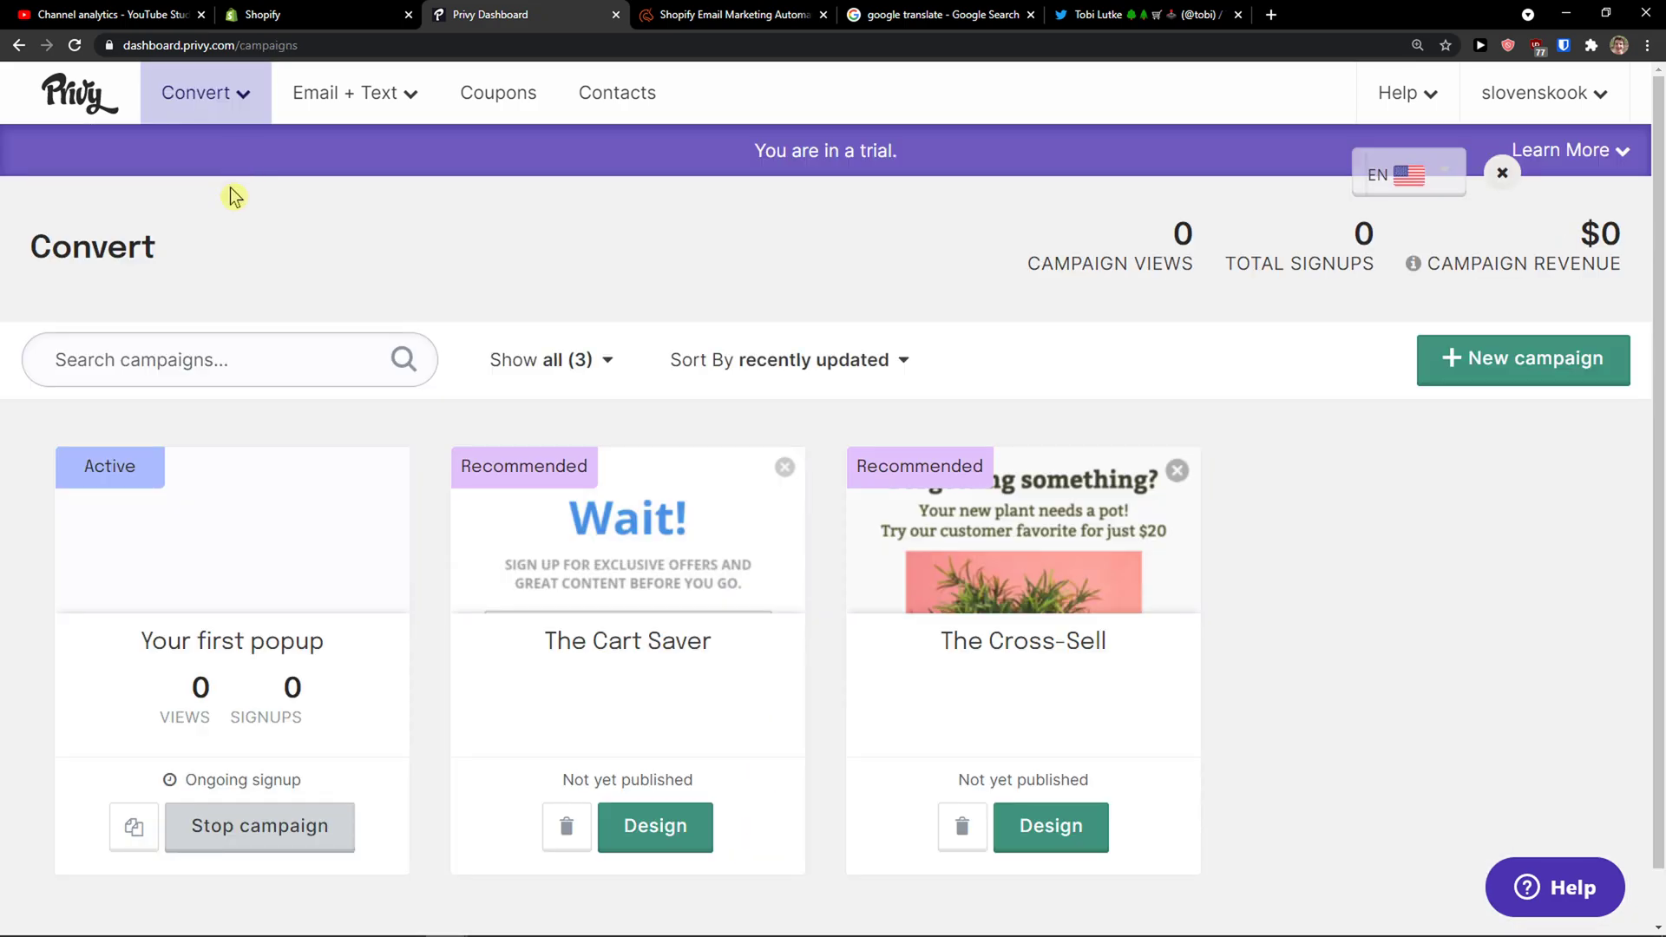
scroll(201, 261, "down", 1)
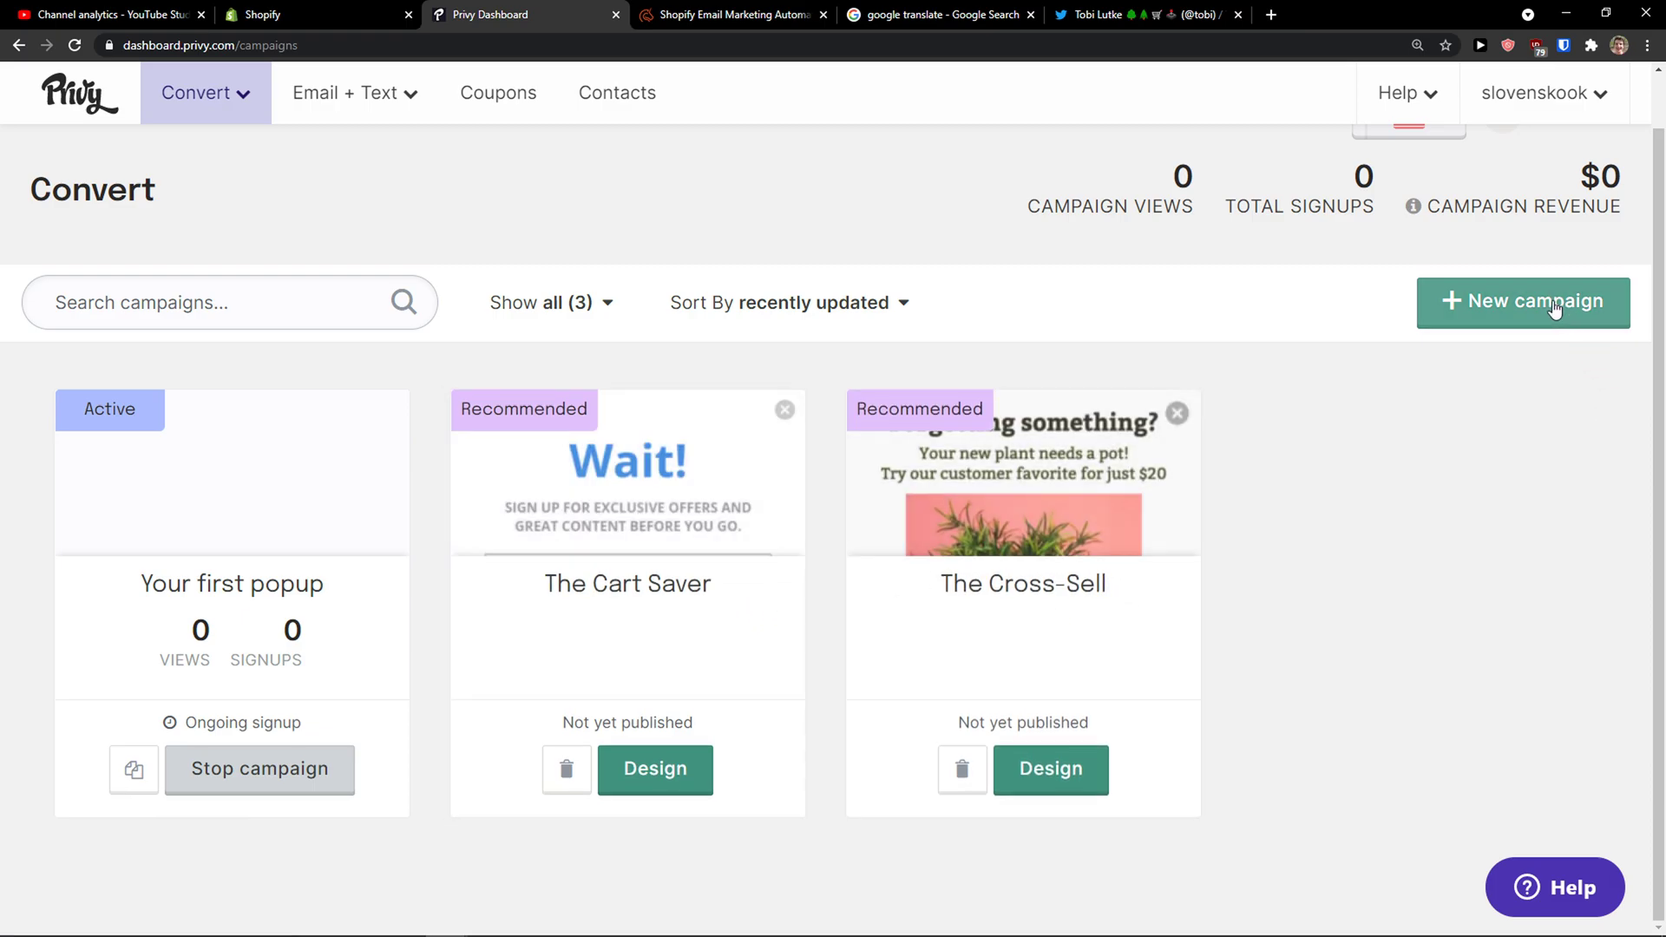
- Browse the recipes offered in the new campaign chooser
left_click(1555, 309)
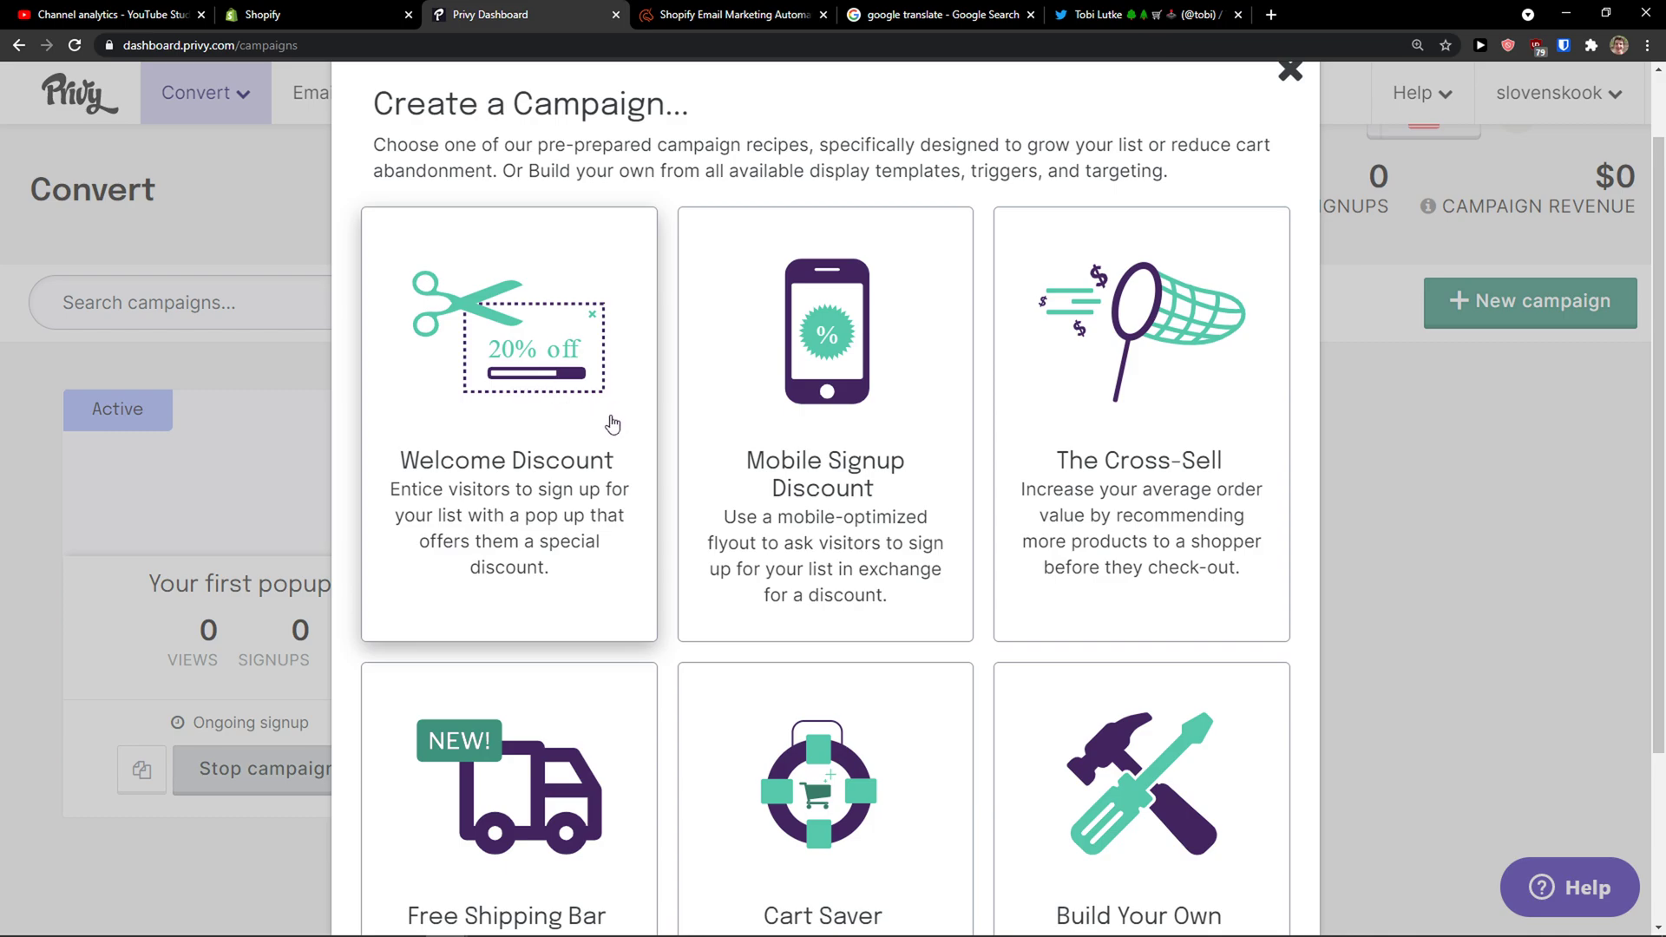
scroll(612, 423, "down", 1)
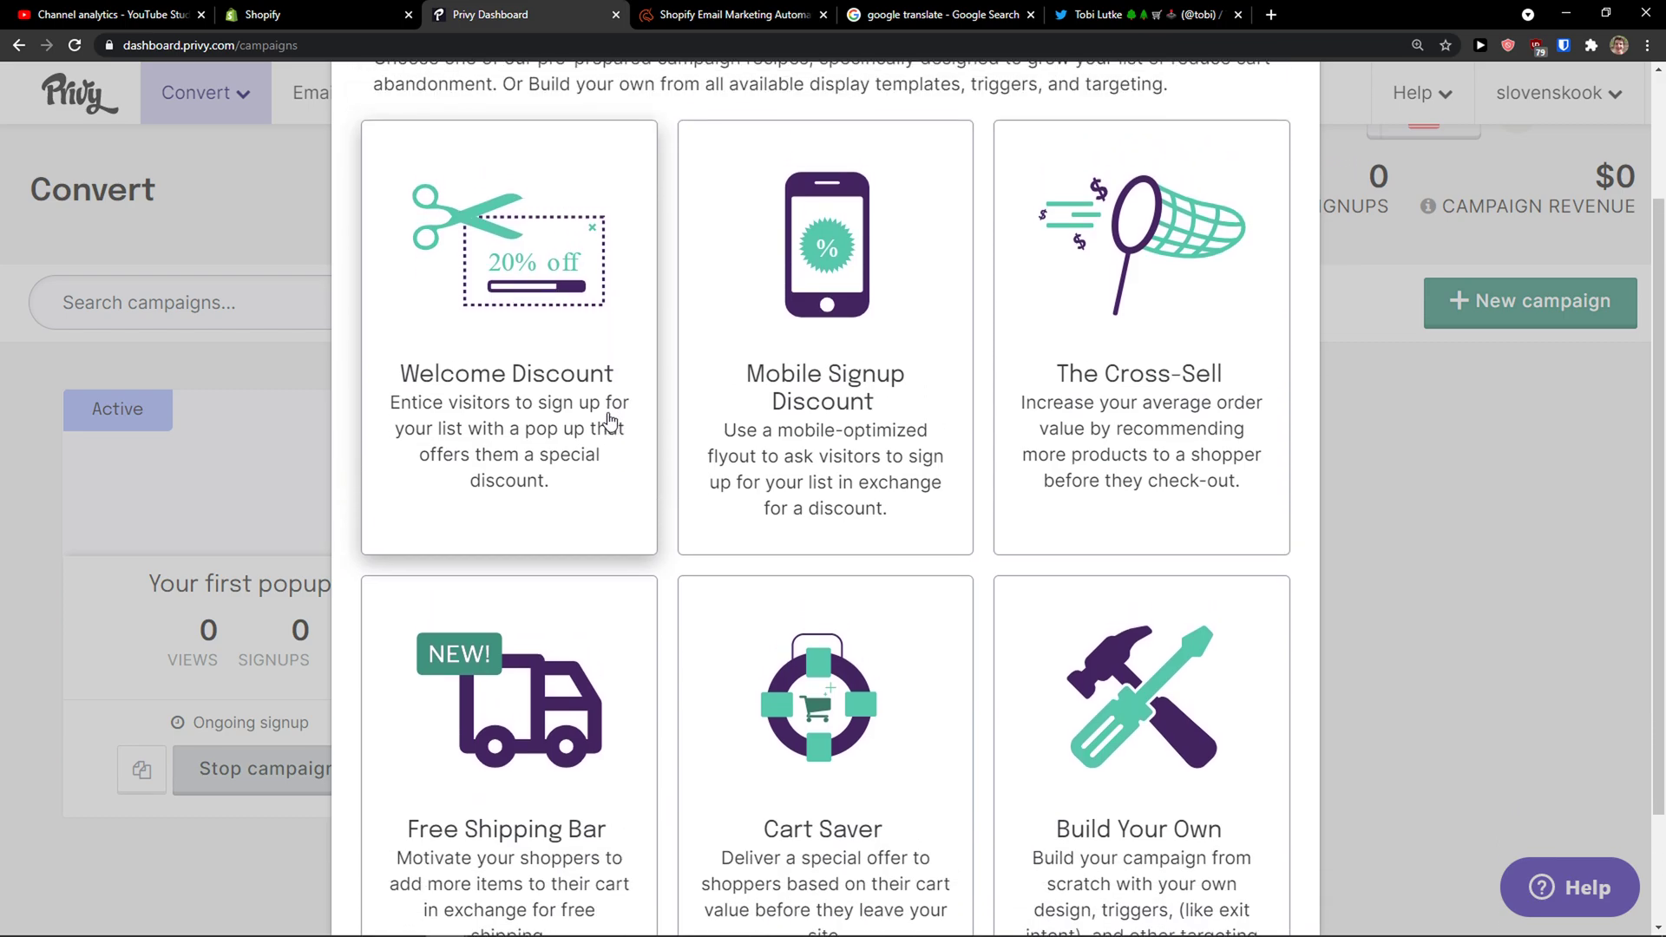
scroll(610, 420, "down", 1)
scroll(610, 420, "up", 1)
scroll(610, 421, "down", 1)
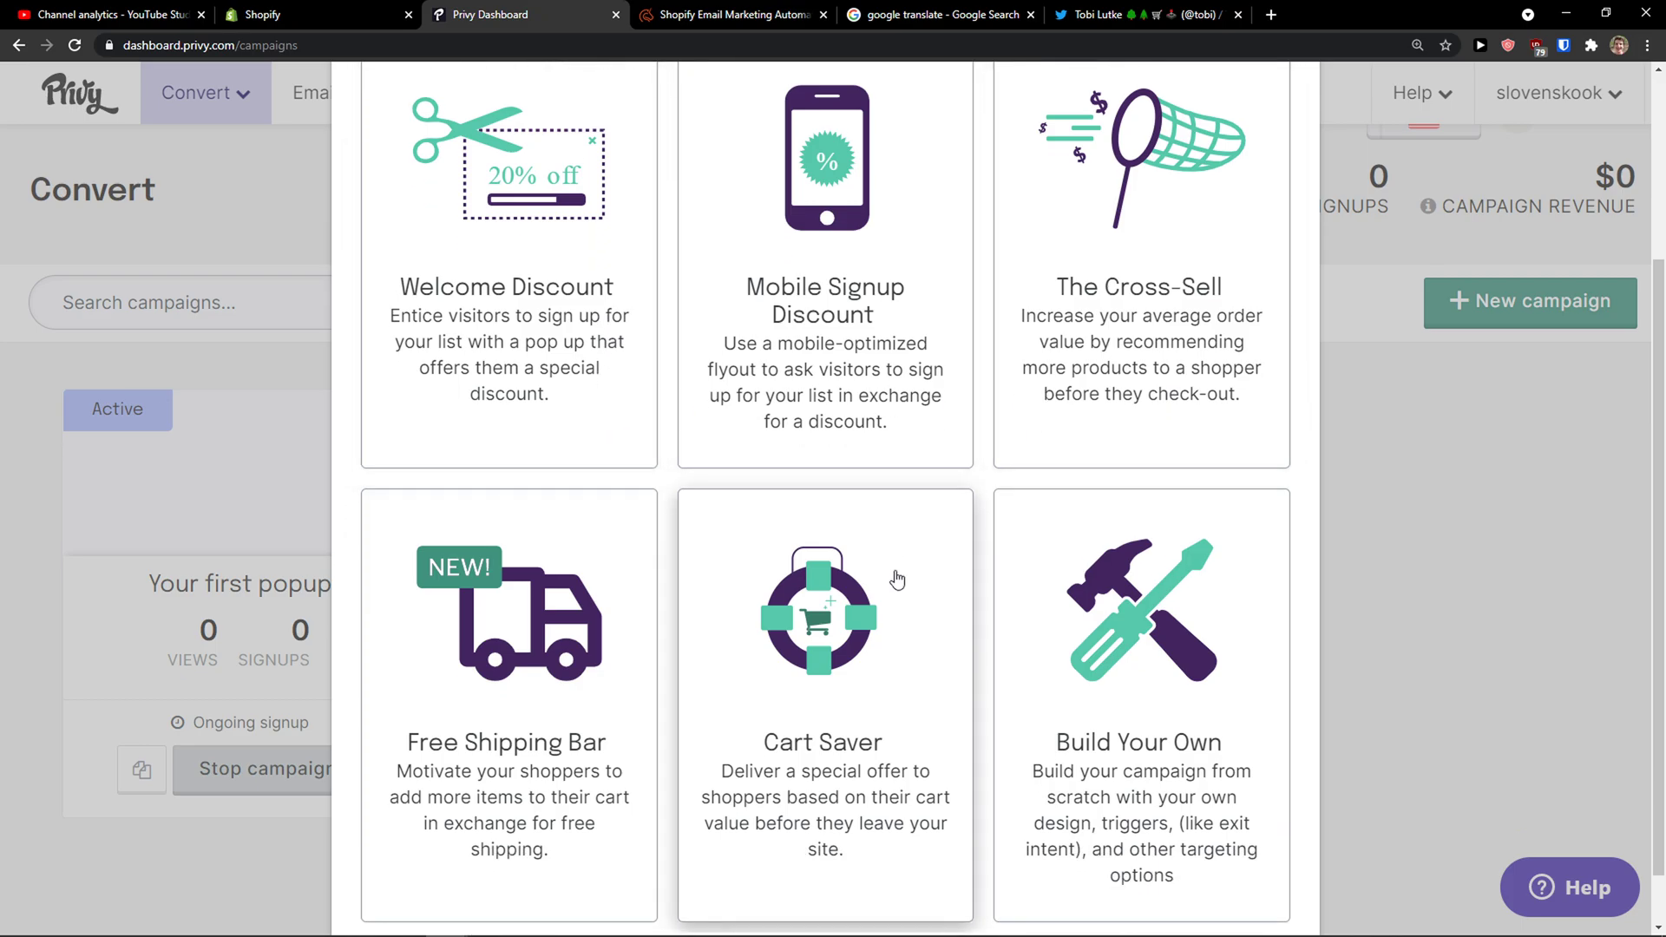
scroll(884, 573, "up", 2)
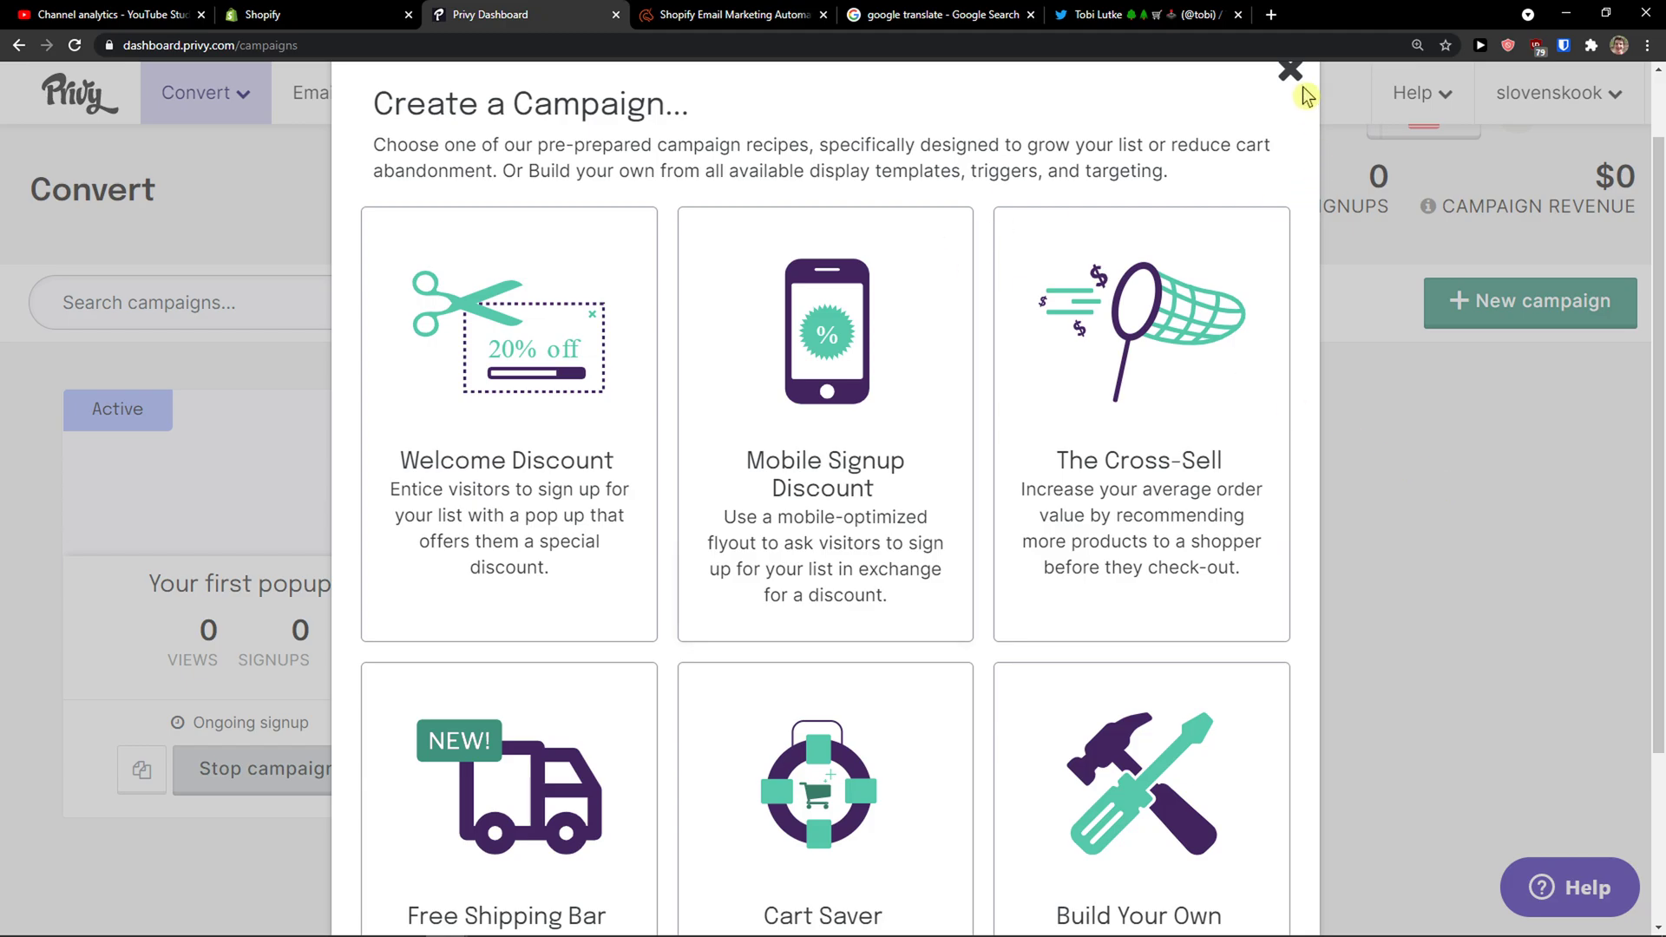
- Check the email and text automation options, then start a Welcome Discount campaign
left_click(1290, 72)
left_click(346, 93)
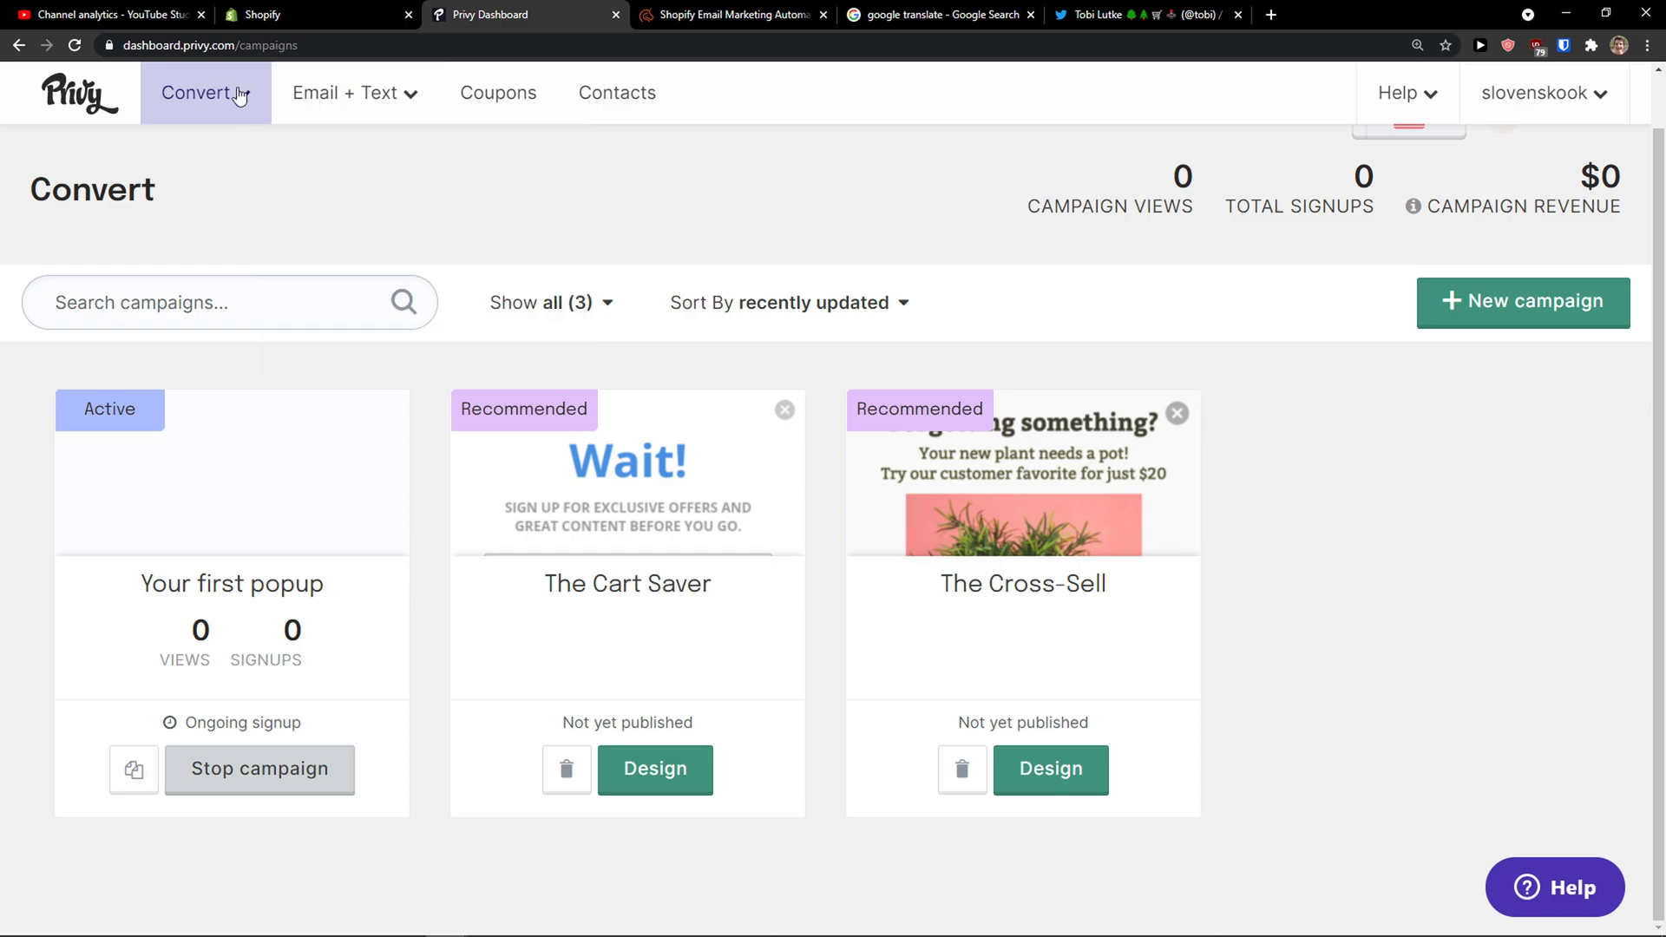
left_click(1498, 311)
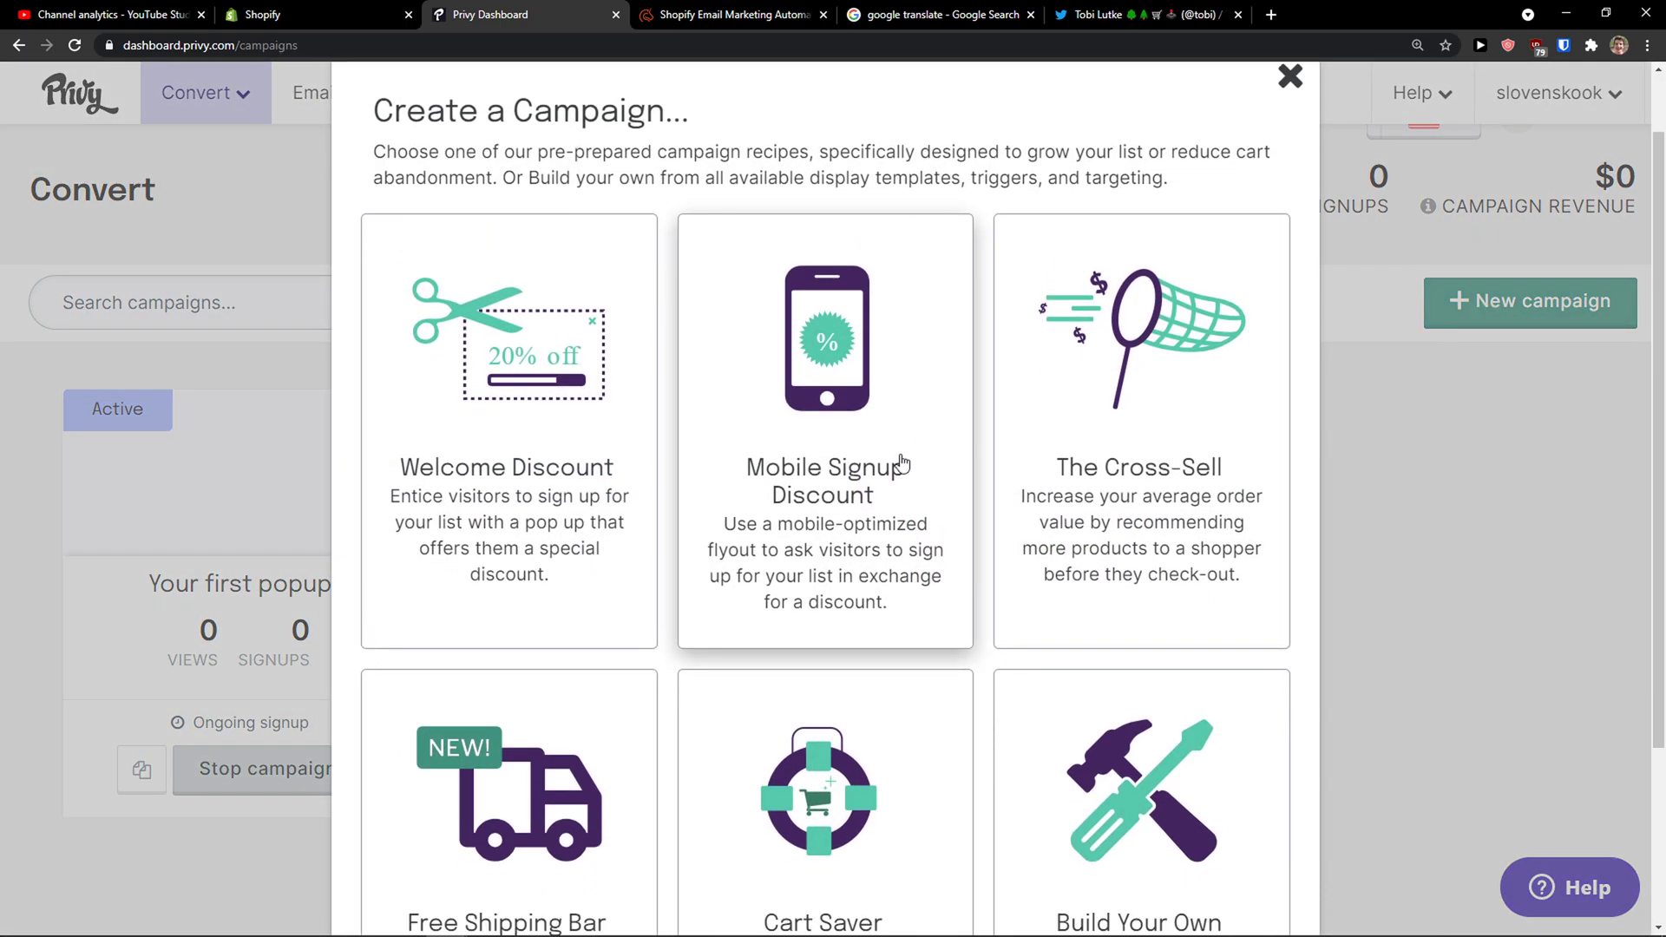
left_click(618, 461)
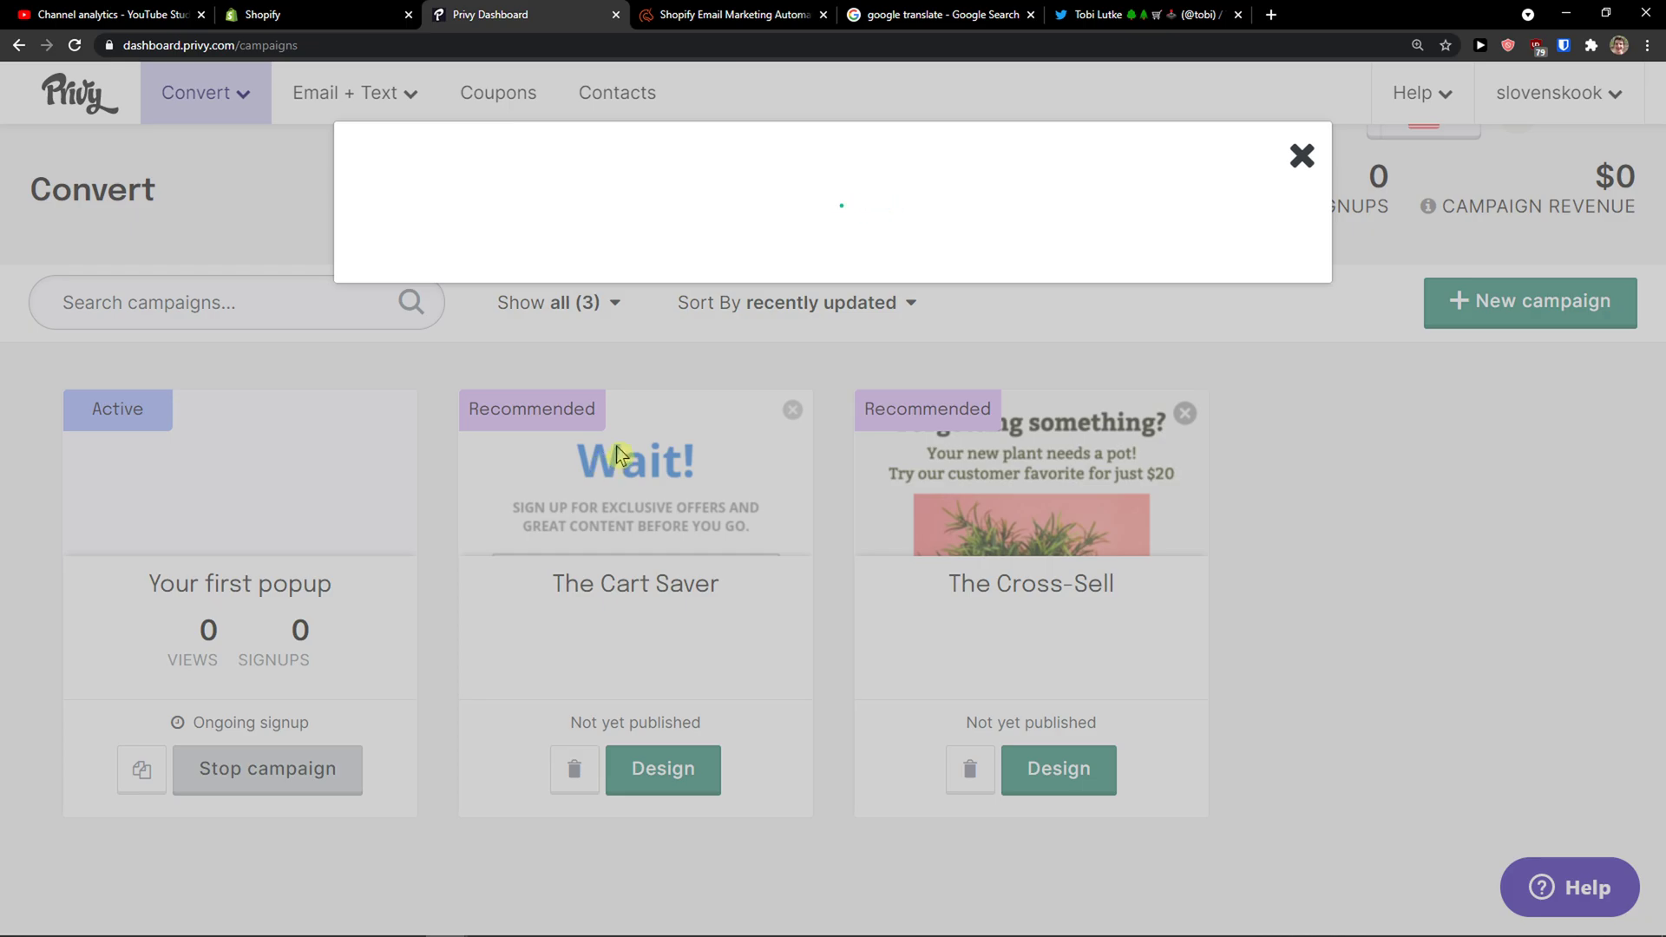
- Apply the FREE SHIPPING coupon to the Welcome Discount campaign
scroll(625, 447, "down", 2)
scroll(590, 441, "up", 1)
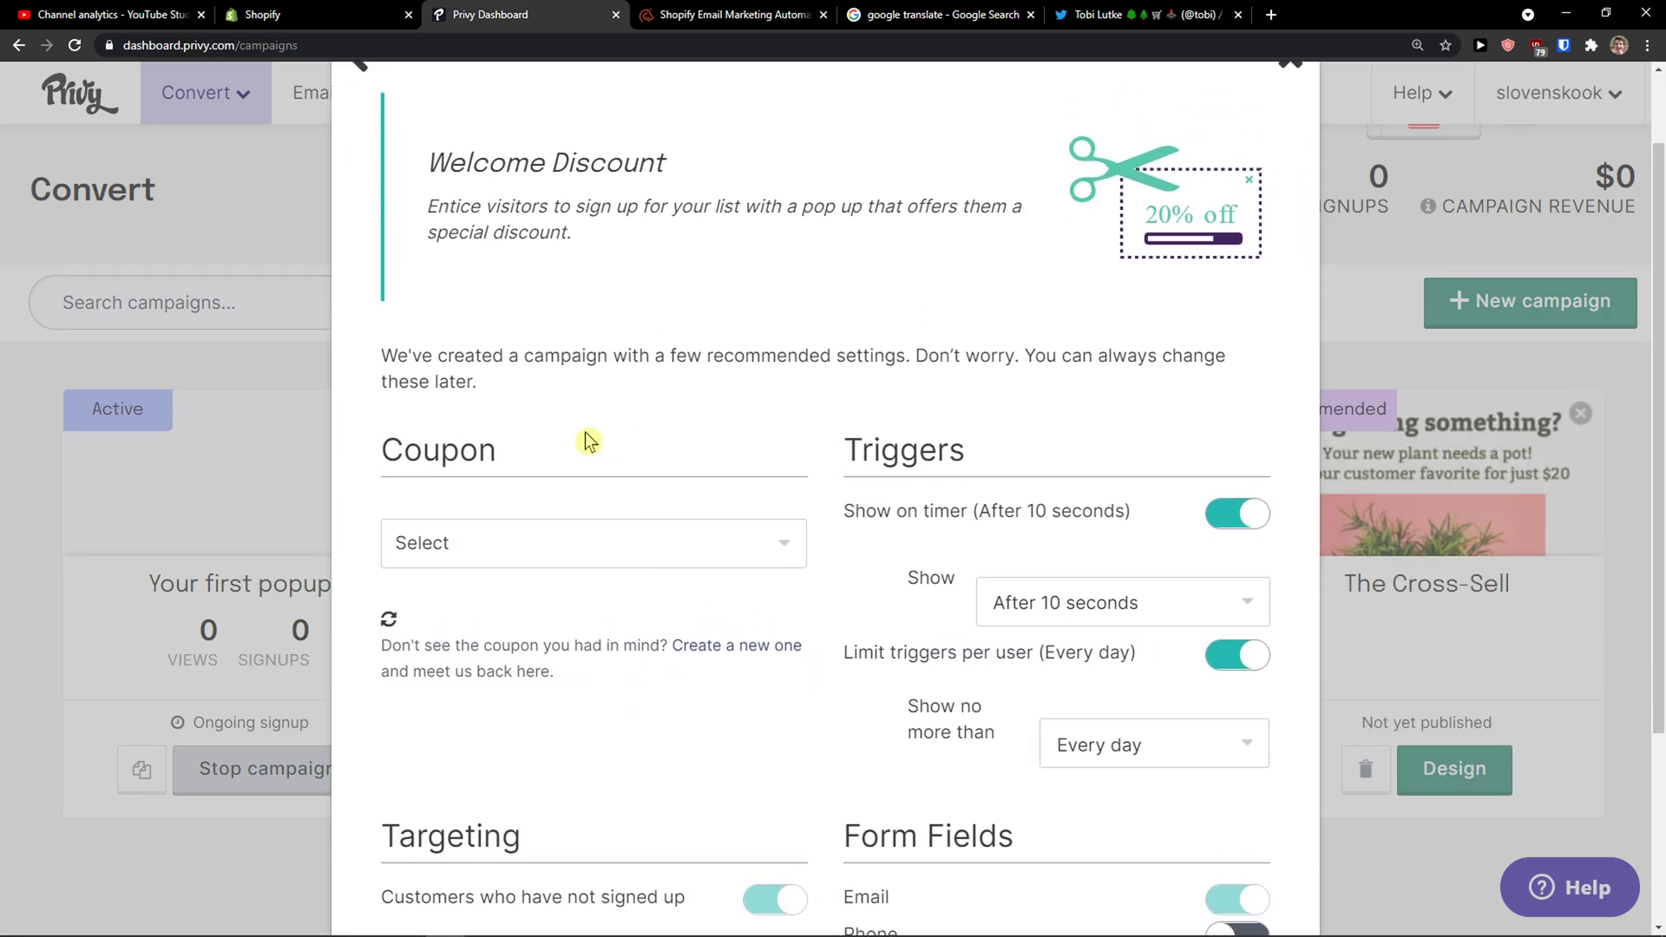
scroll(588, 441, "down", 2)
left_click(513, 394)
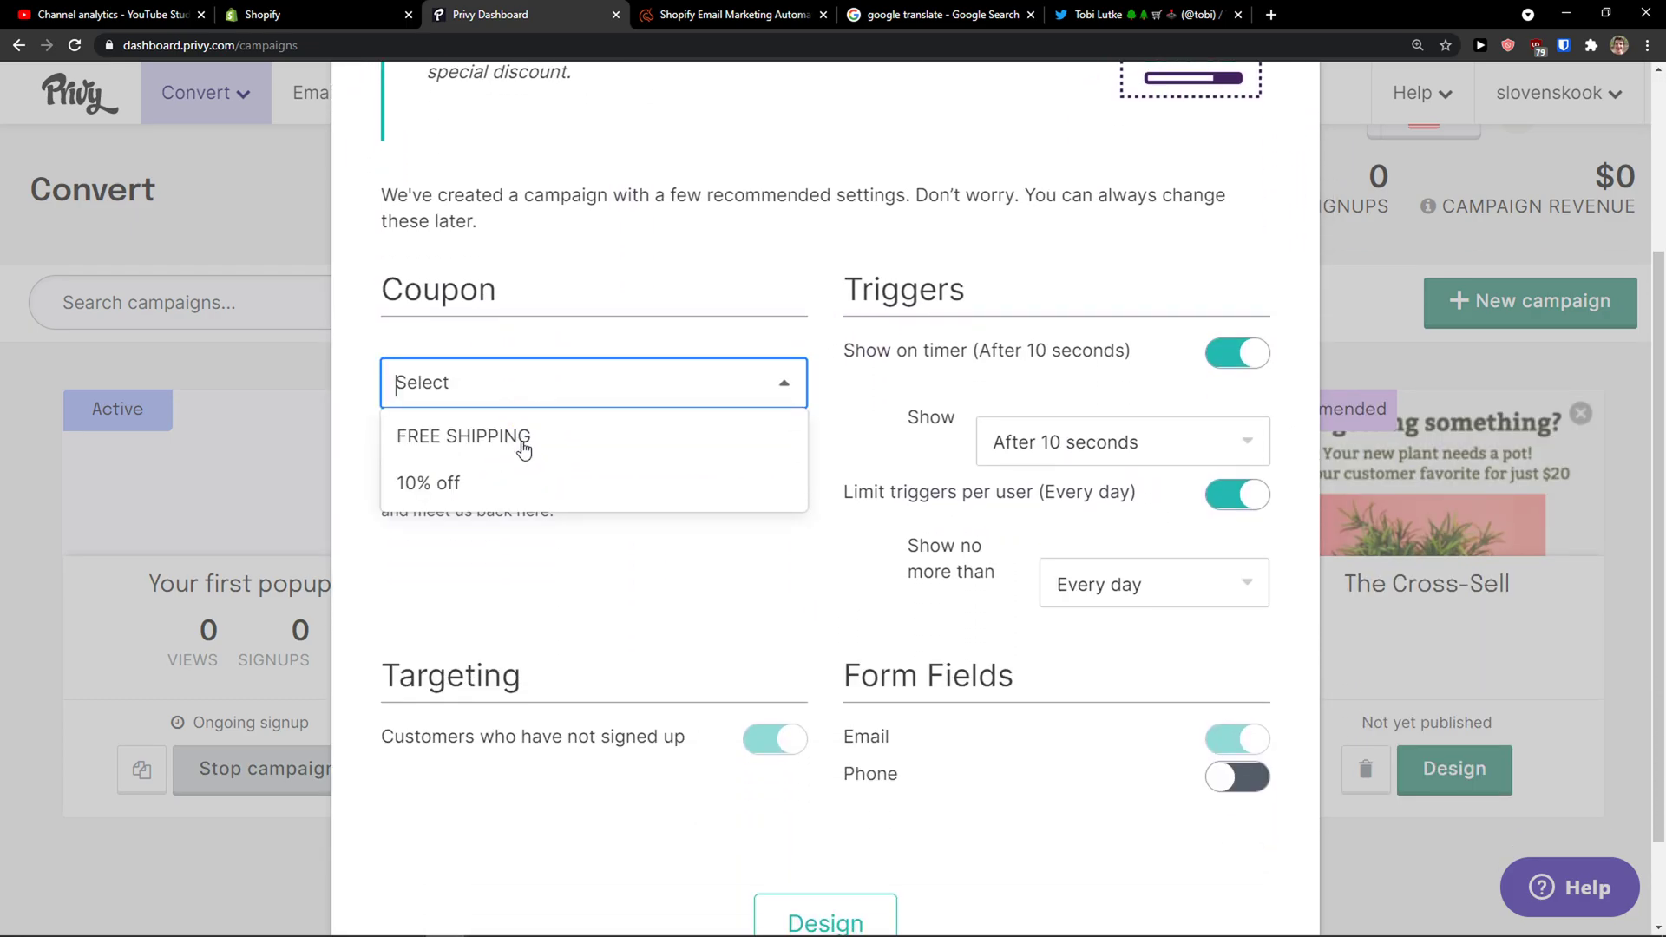
left_click(517, 438)
- Keep the display delay at 10 seconds and the limit at once every day
scroll(705, 449, "up", 2)
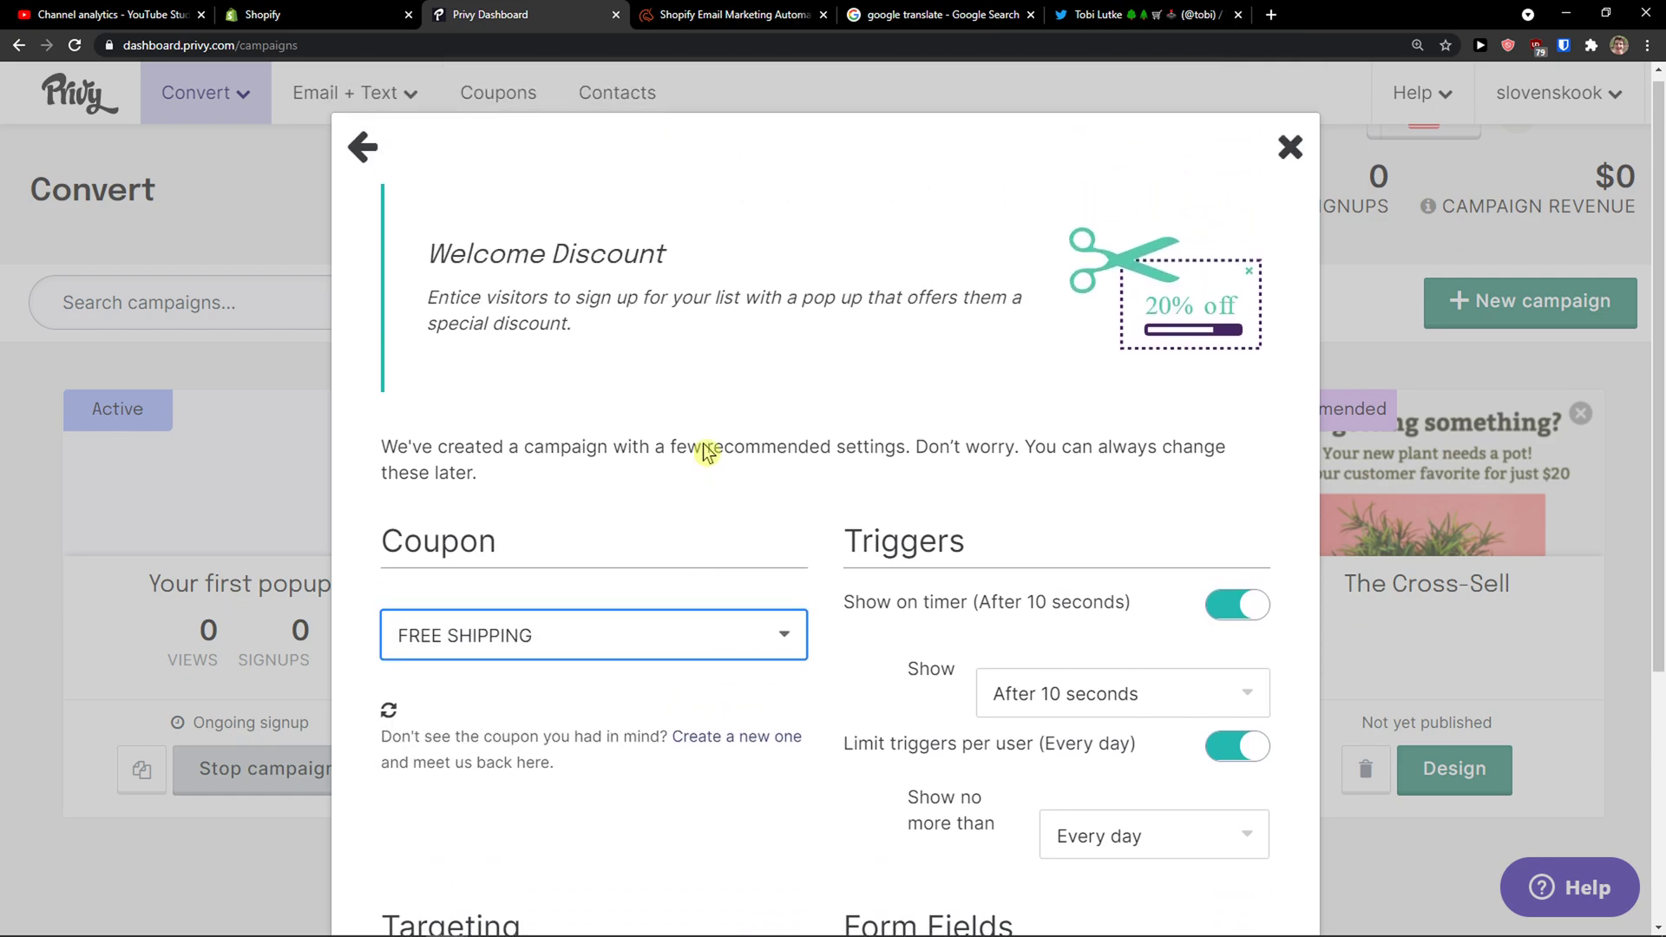
scroll(868, 459, "down", 1)
scroll(954, 468, "down", 1)
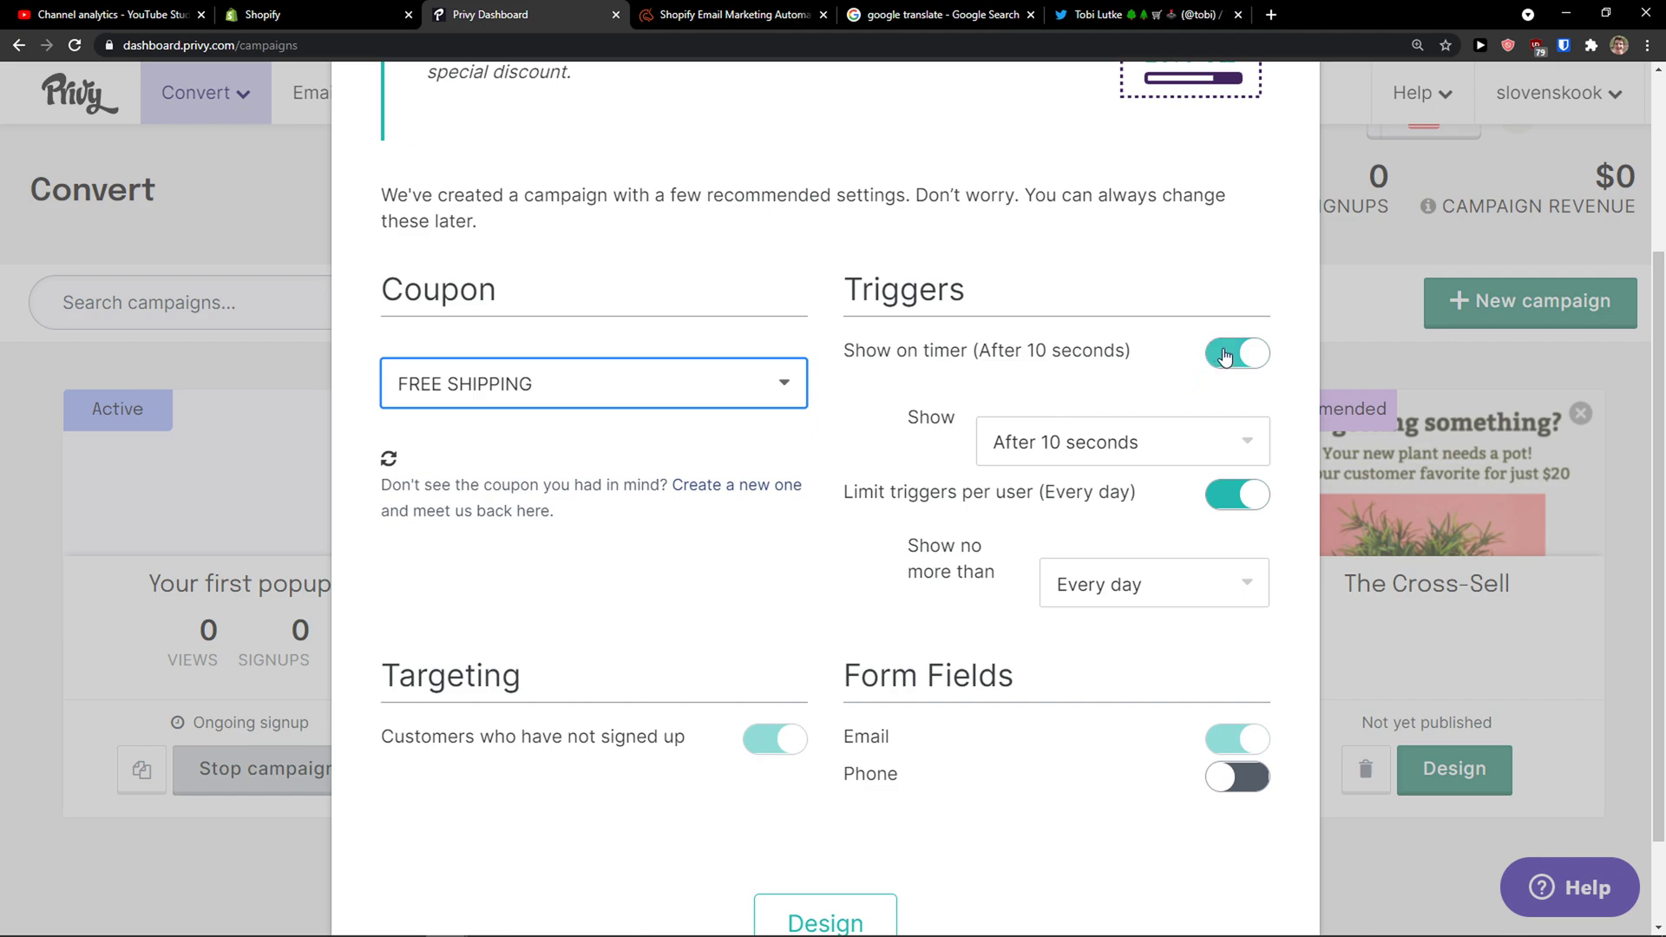
left_click(1140, 415)
left_click(1135, 411)
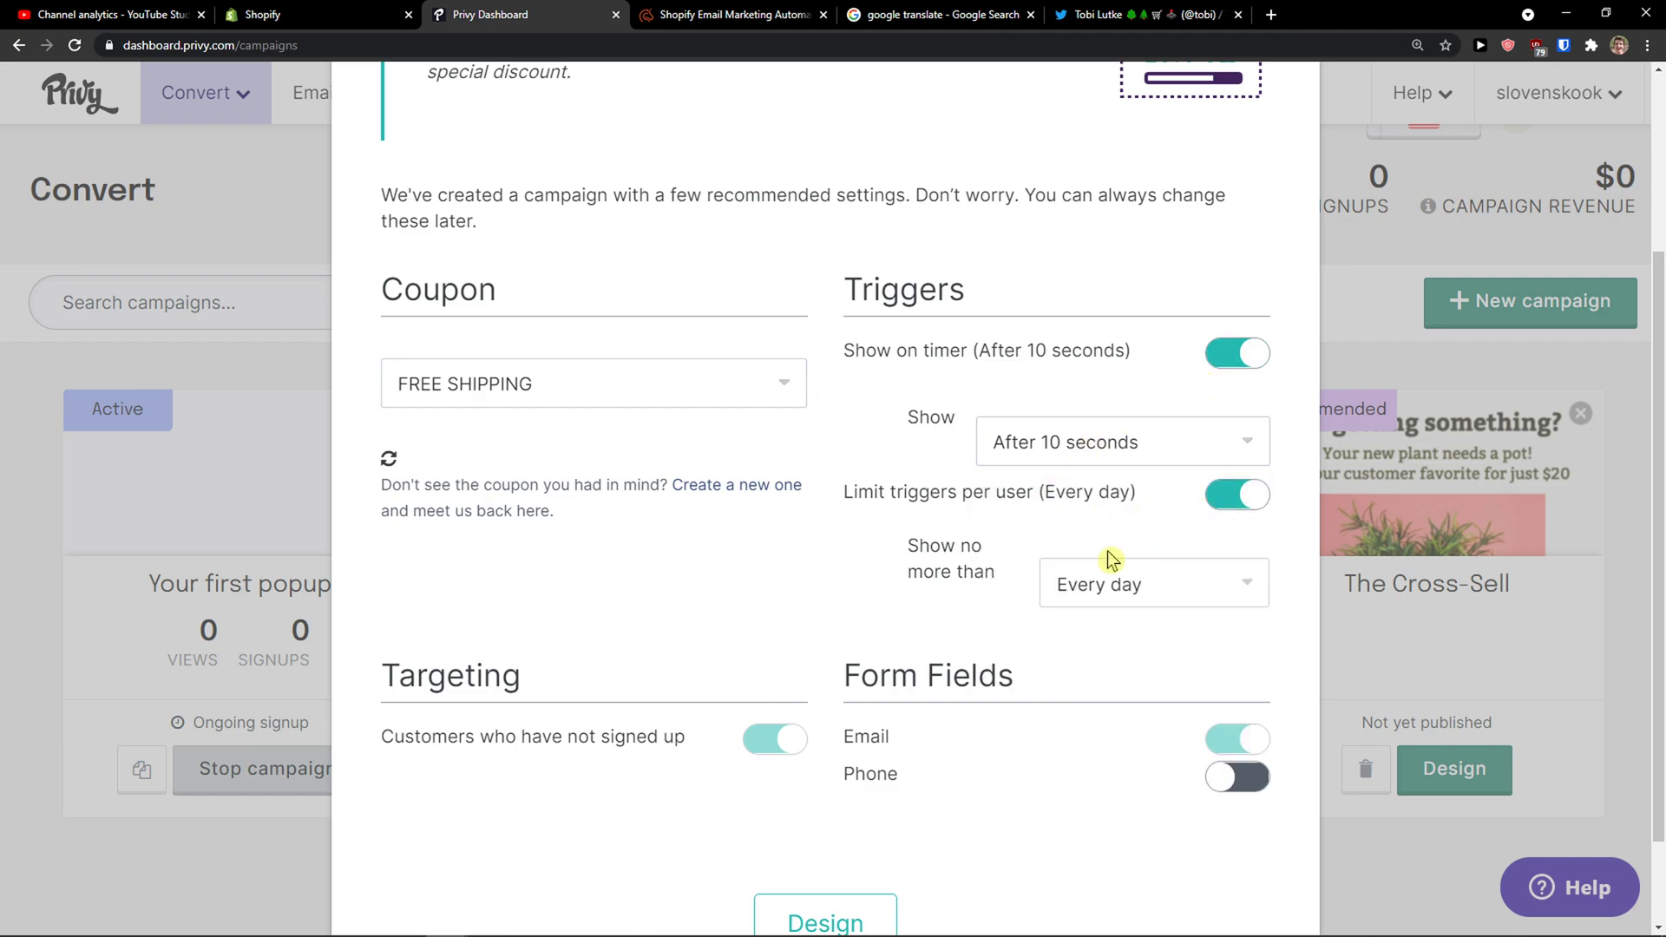
left_click(1100, 586)
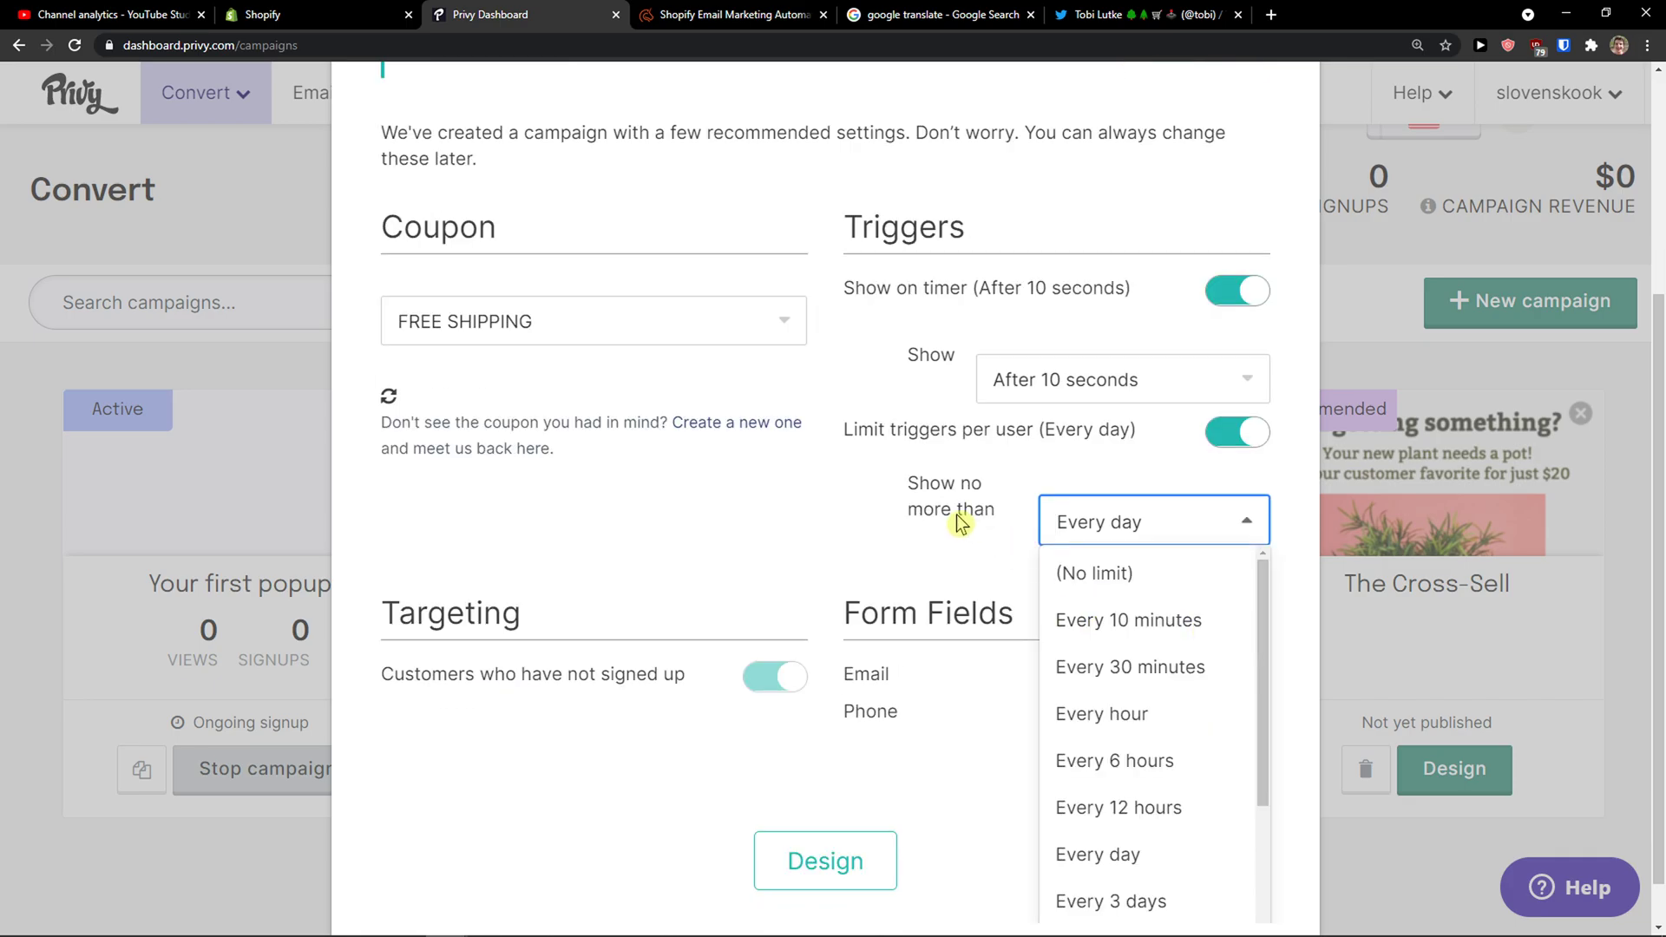
scroll(1143, 630, "down", 4)
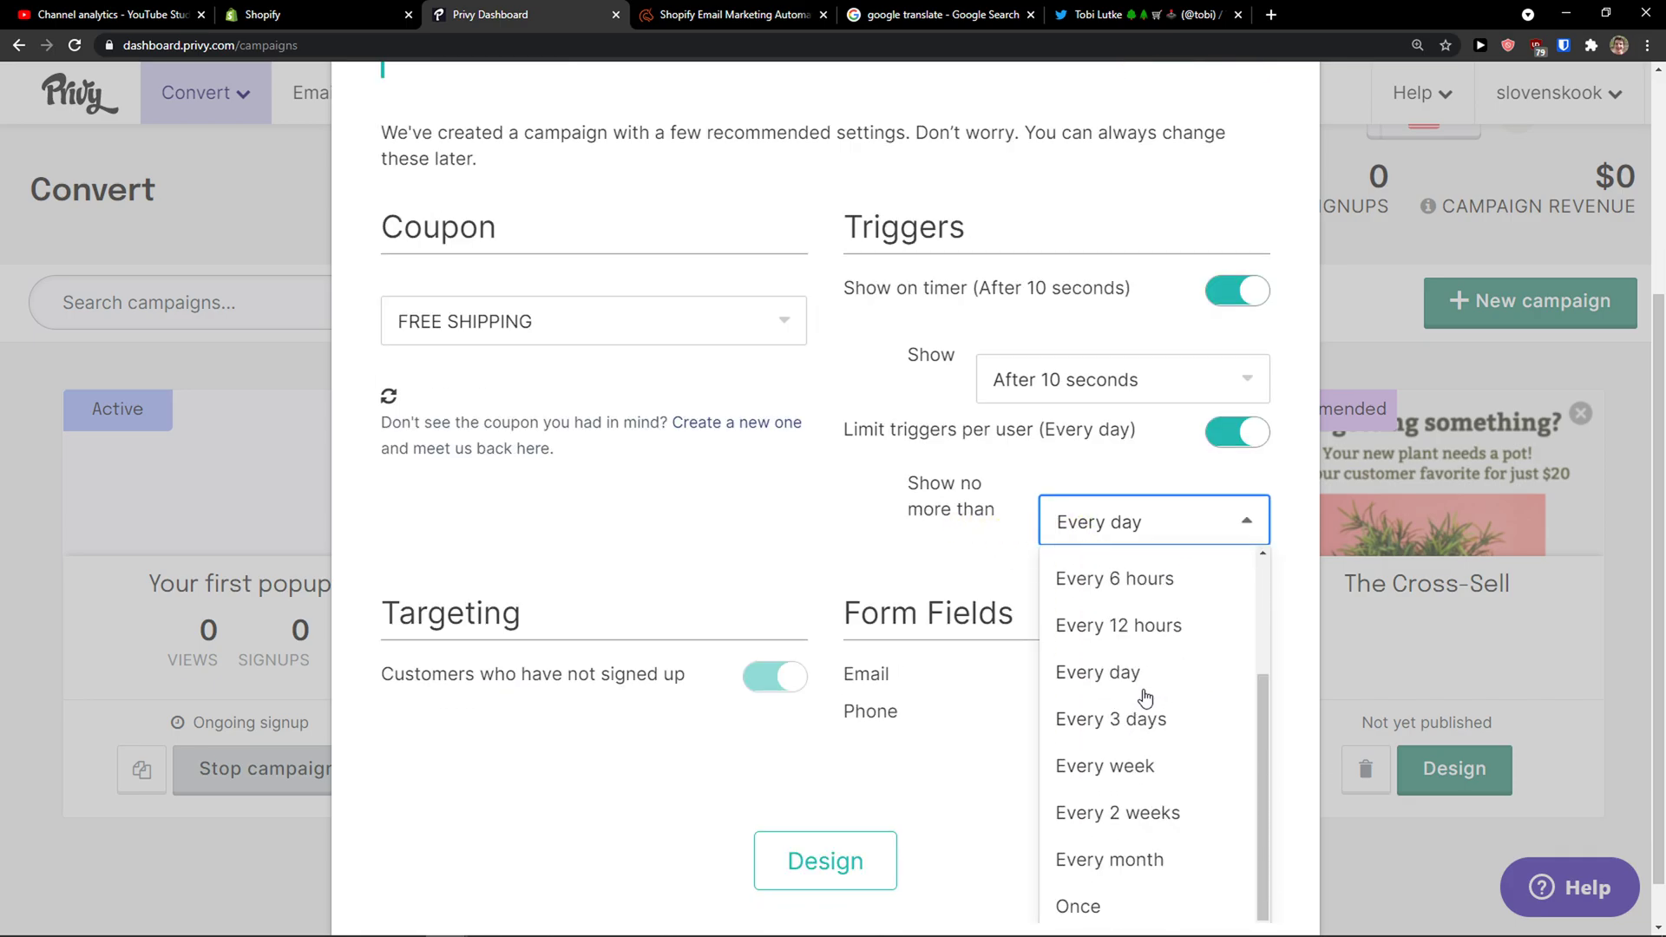
left_click(1123, 681)
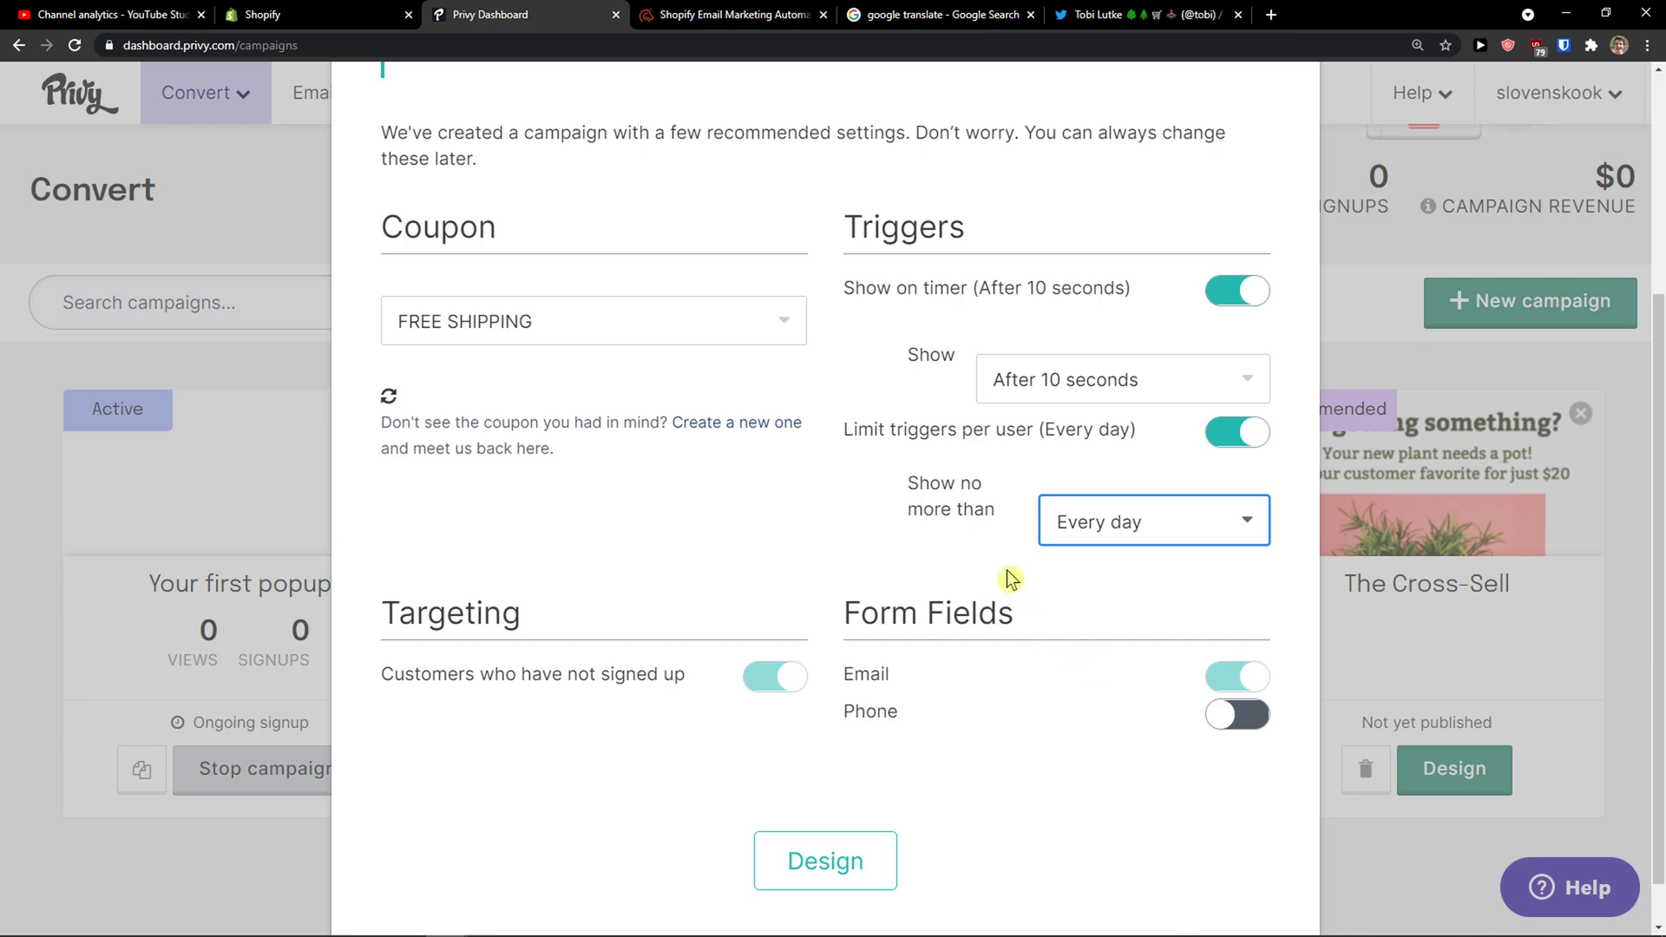
- Review the campaign settings and continue to the Design step
scroll(1007, 572, "down", 1)
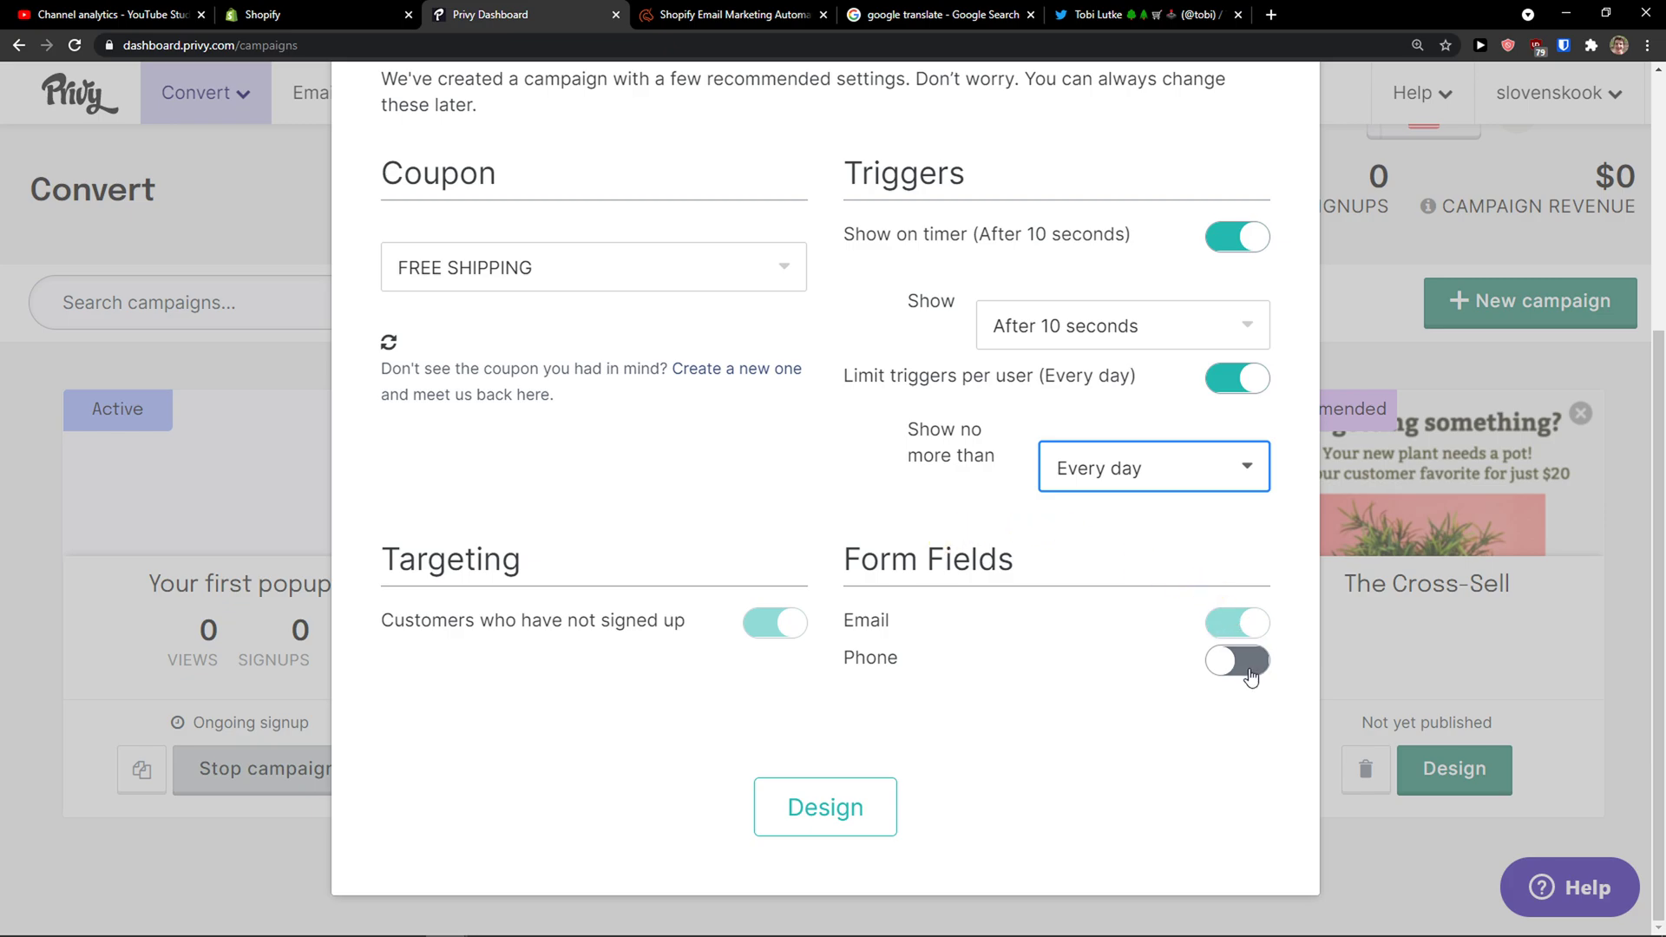
scroll(1110, 677, "up", 1)
scroll(1110, 677, "up", 2)
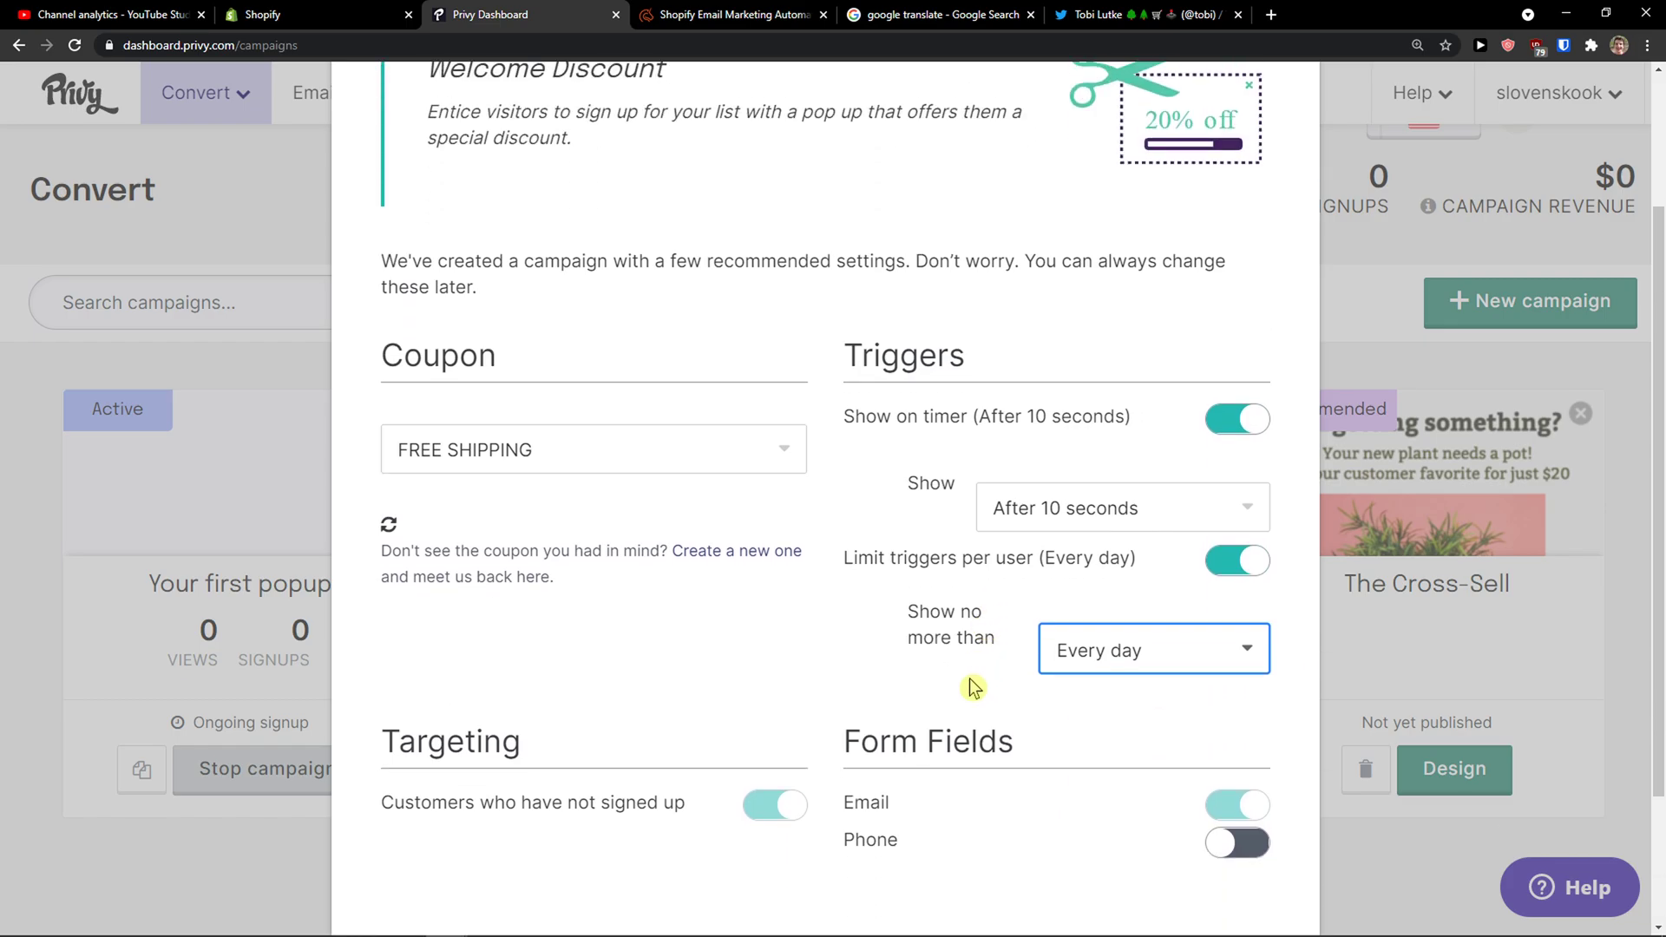
scroll(954, 738, "down", 2)
left_click(841, 789)
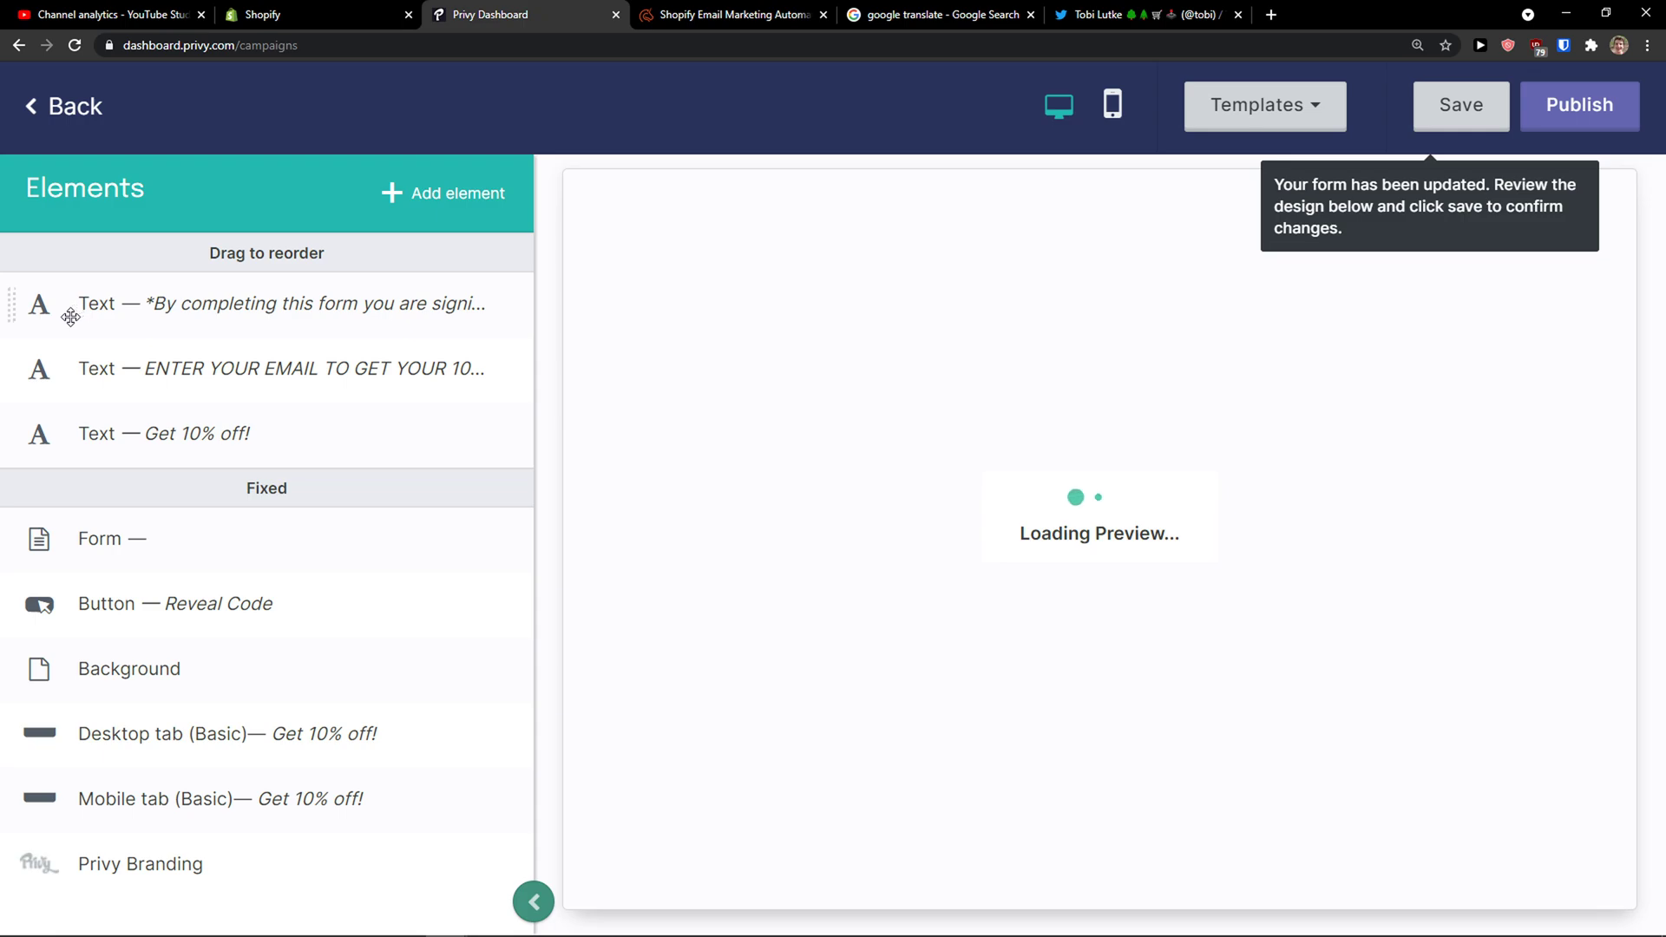
- Browse the popup and bar templates, previewing White - Discount
left_click(1275, 104)
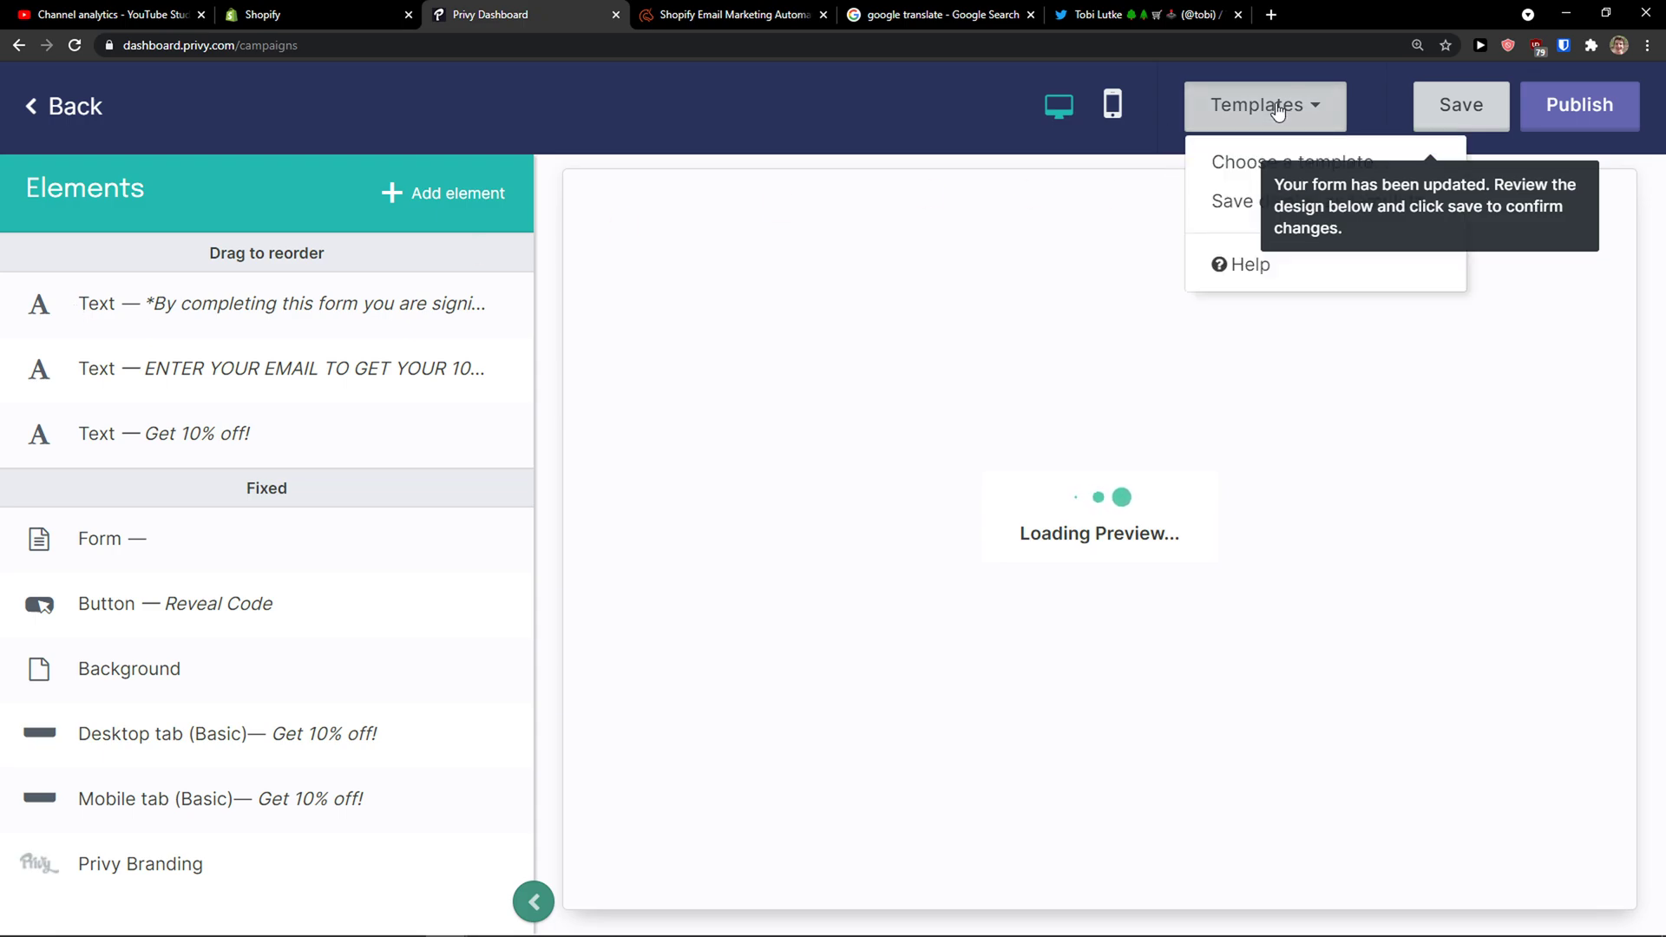
left_click(1227, 160)
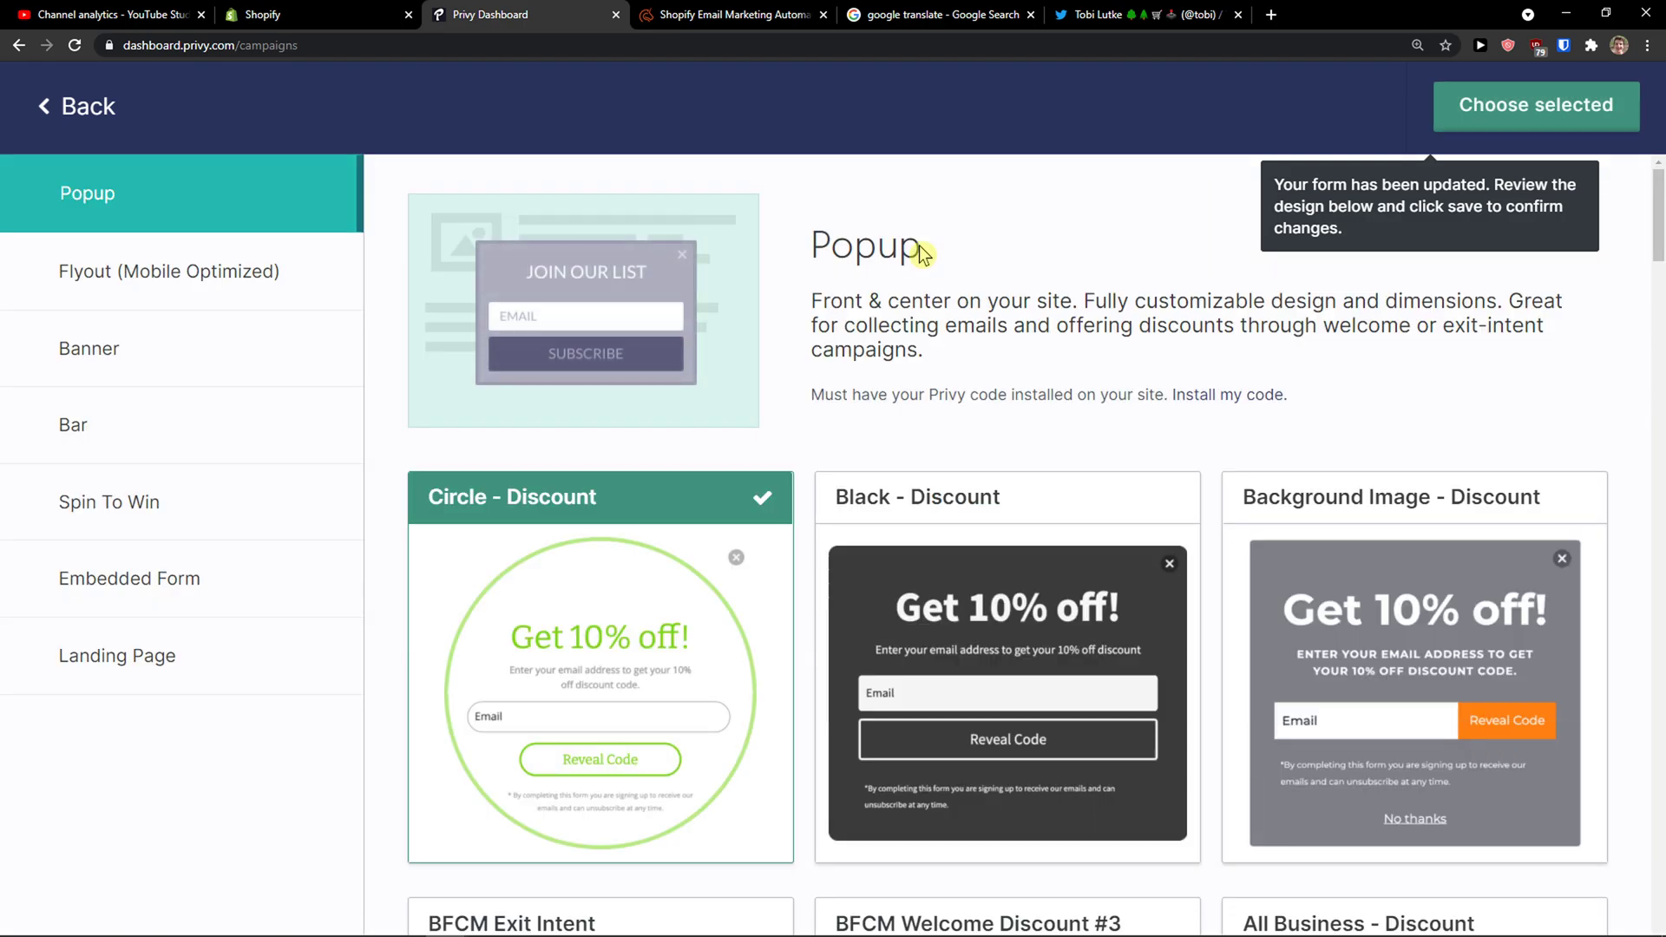
scroll(919, 247, "down", 8)
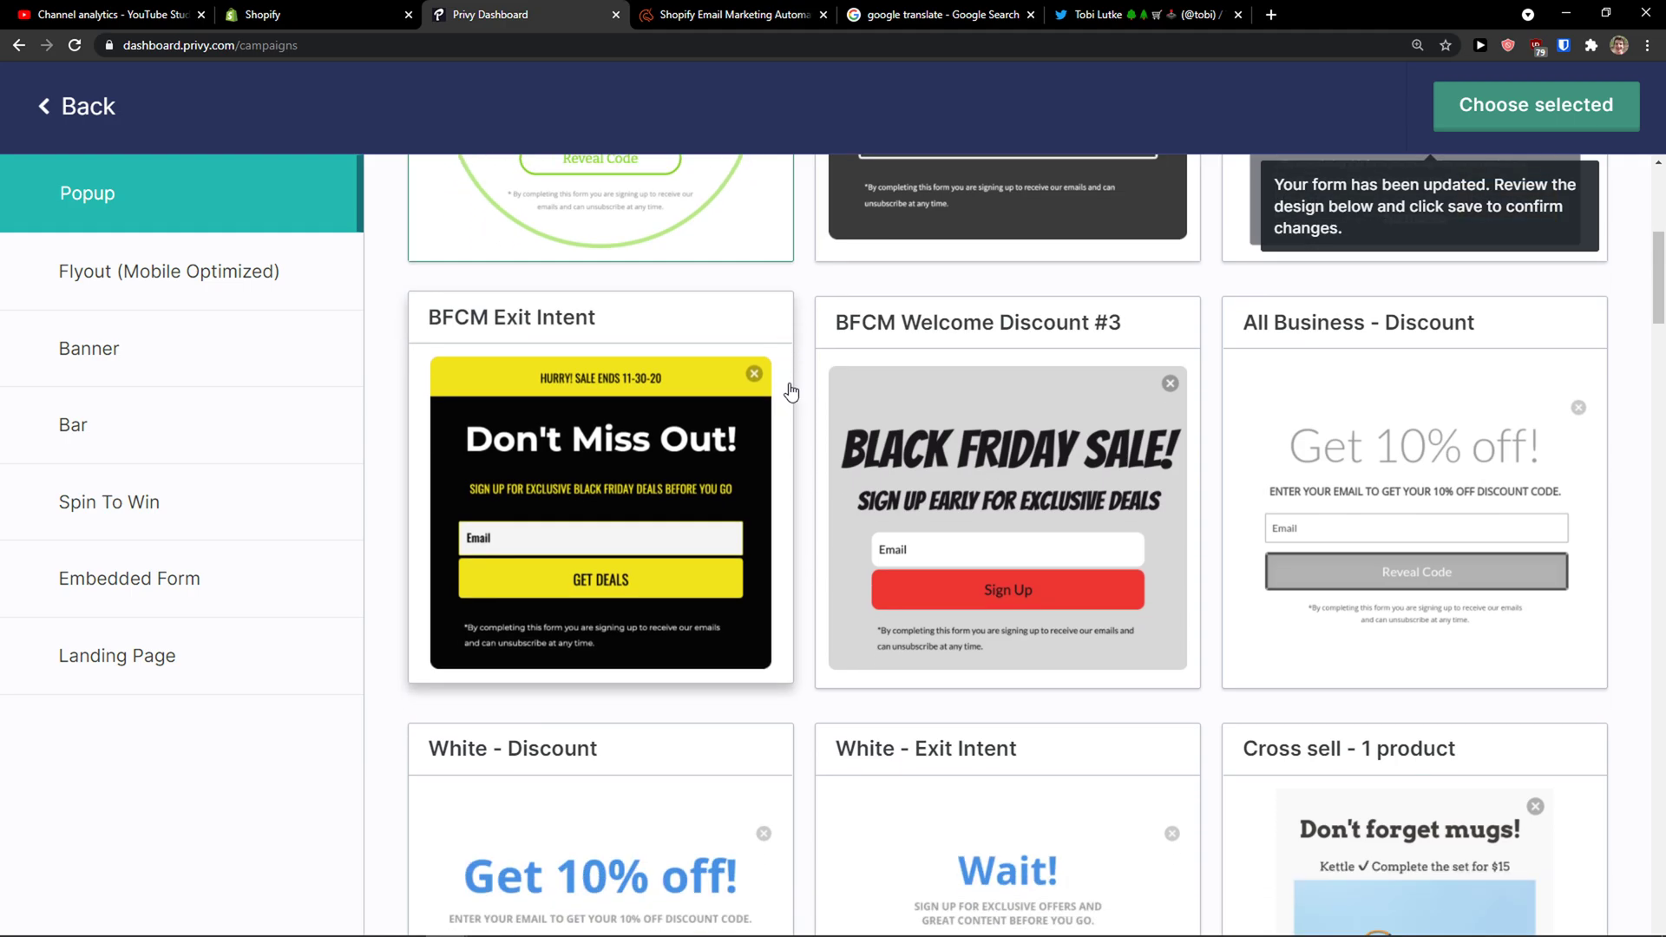
scroll(798, 407, "down", 10)
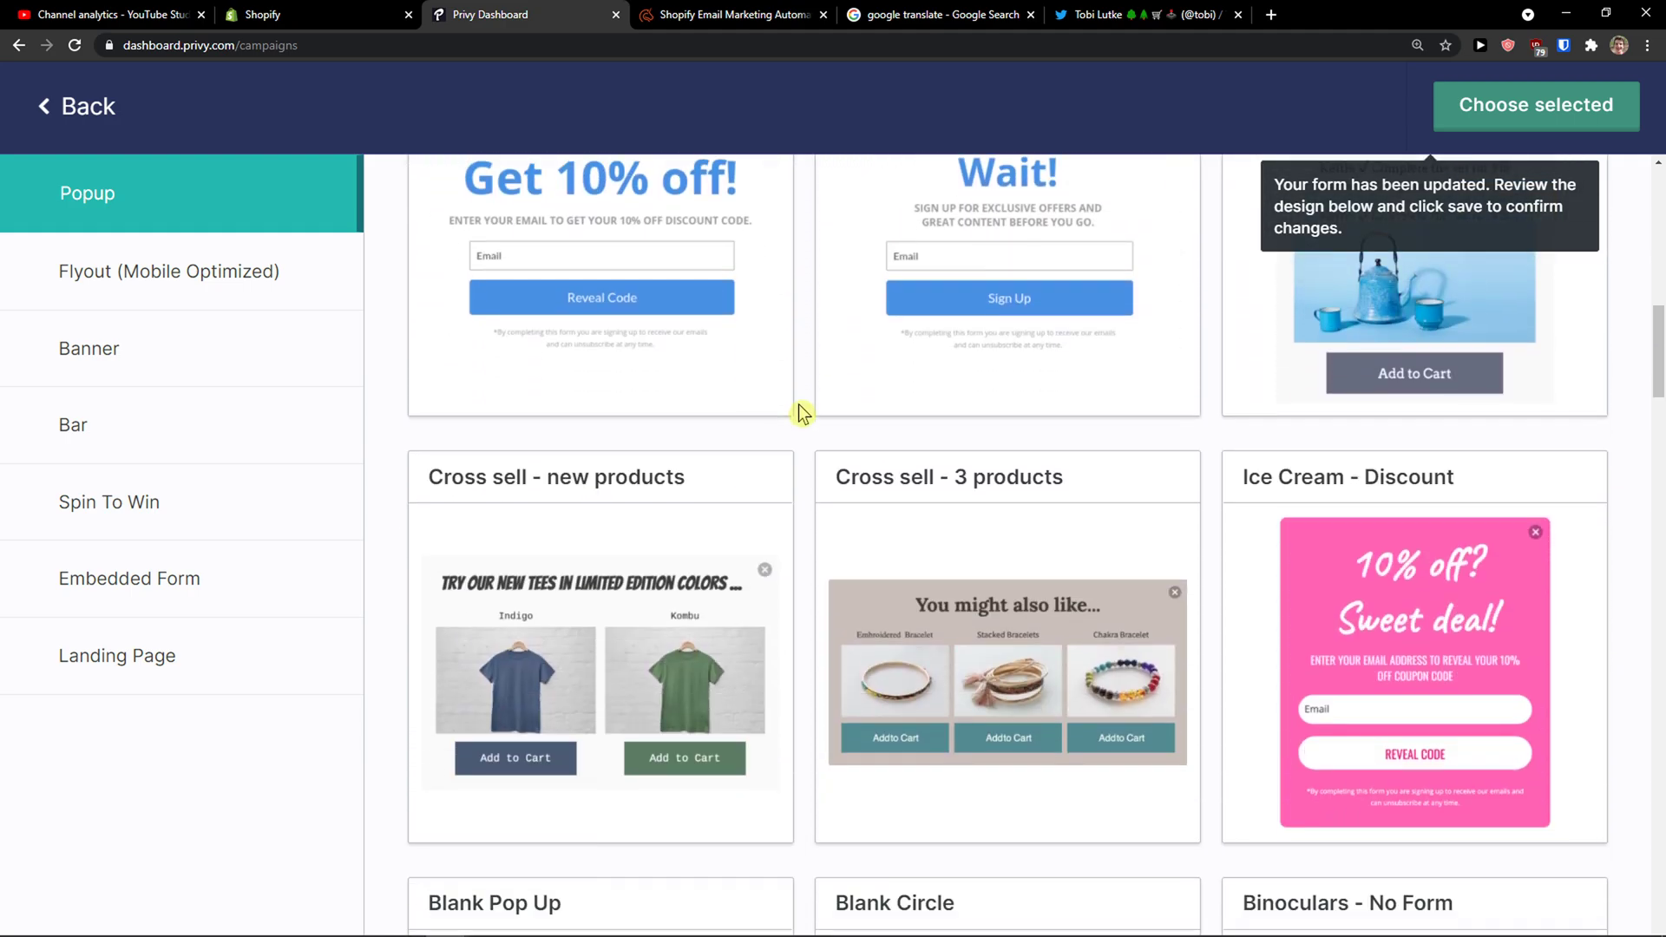
scroll(799, 405, "up", 6)
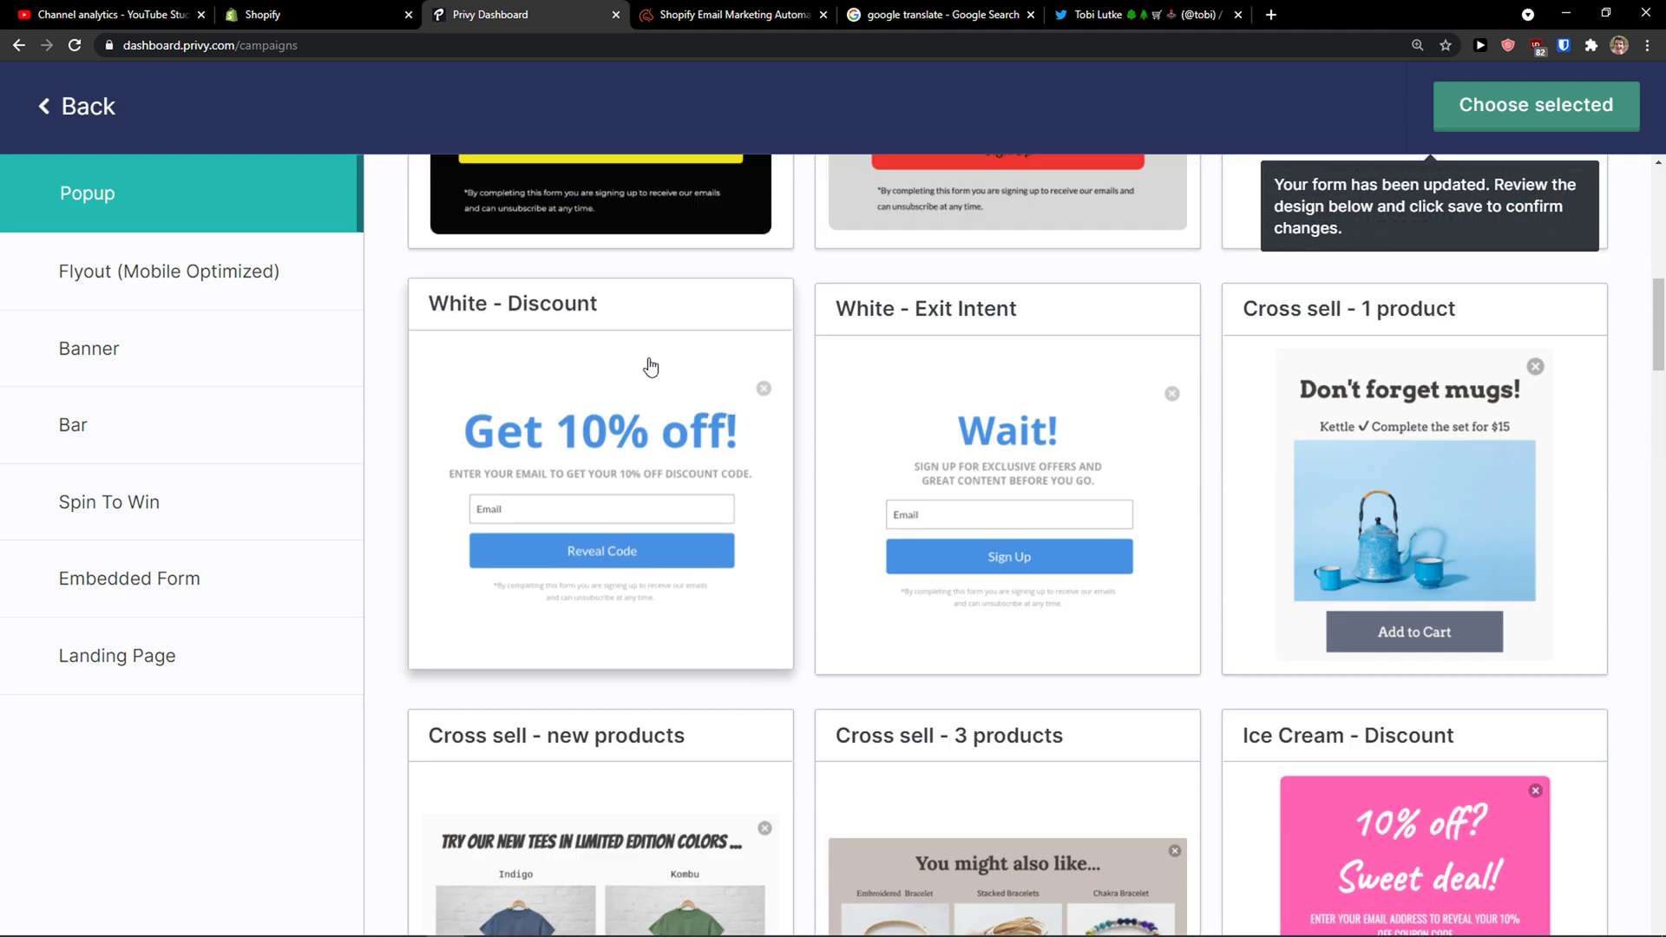
left_click(652, 368)
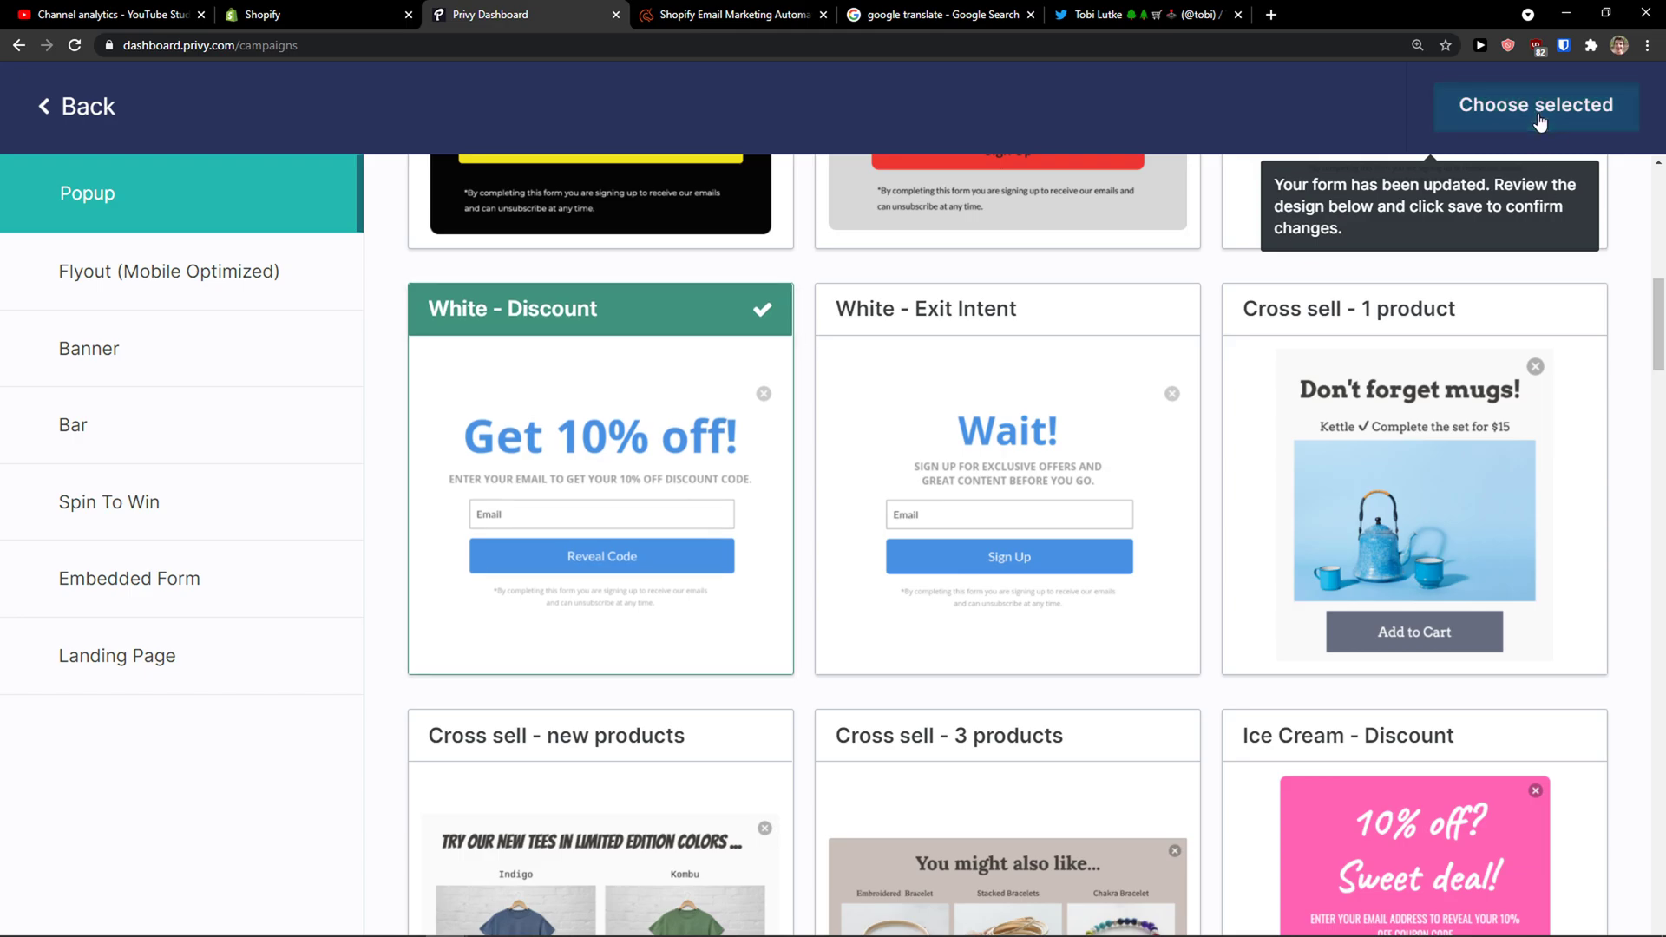
left_click(170, 430)
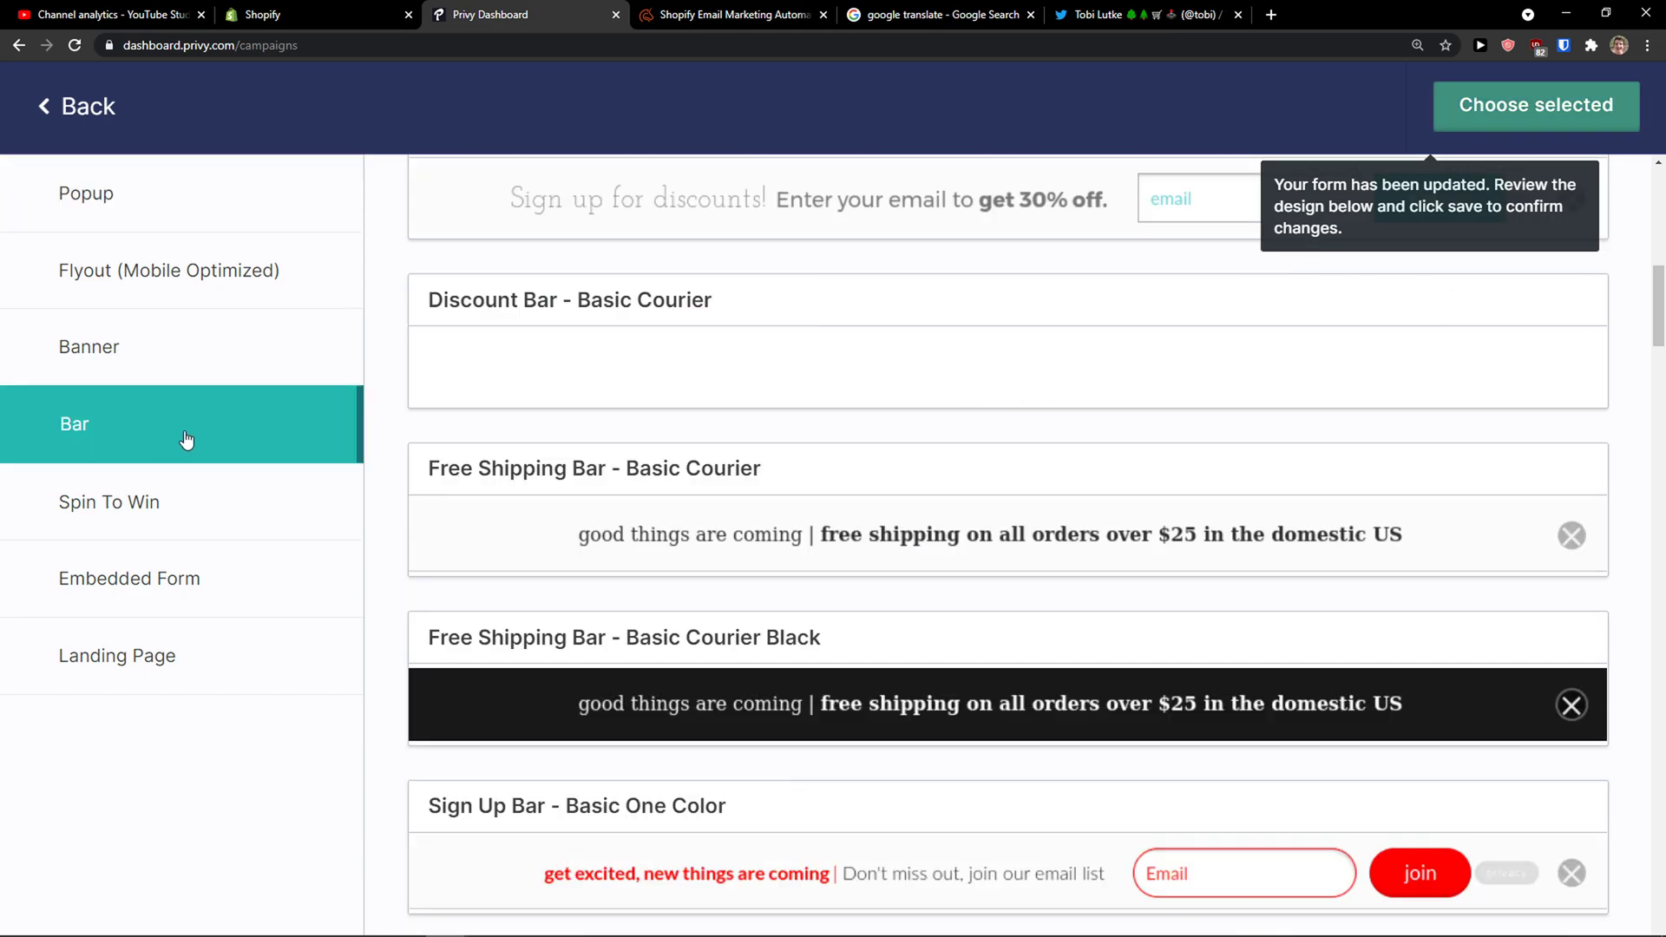
scroll(465, 531, "up", 10)
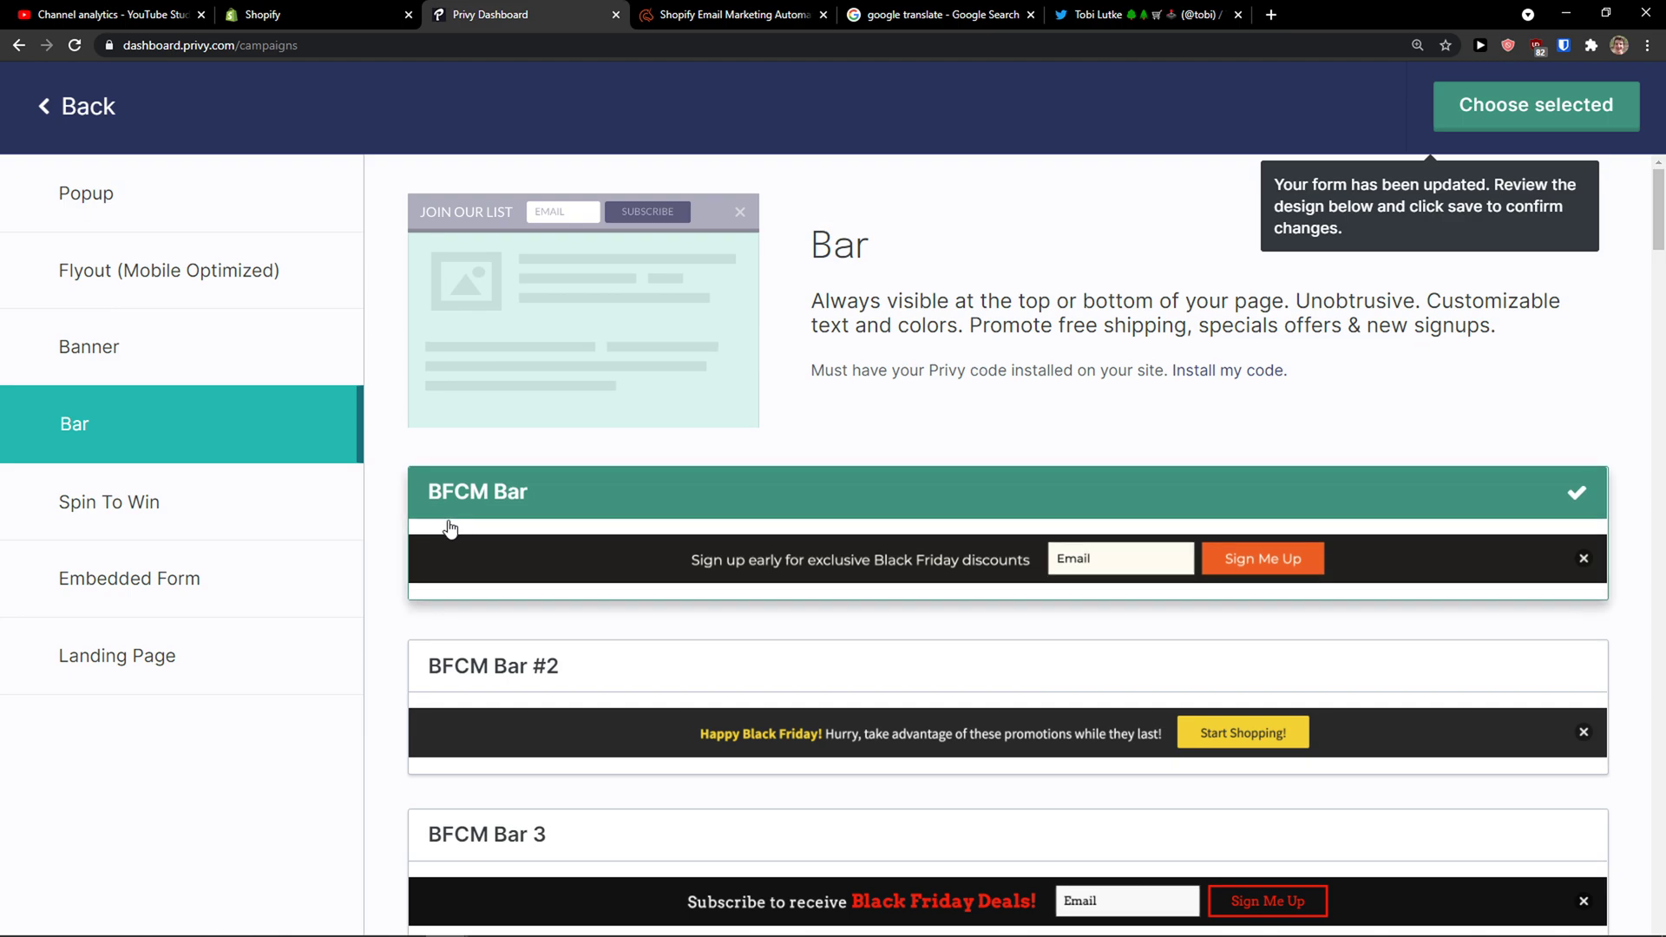
scroll(449, 527, "down", 4)
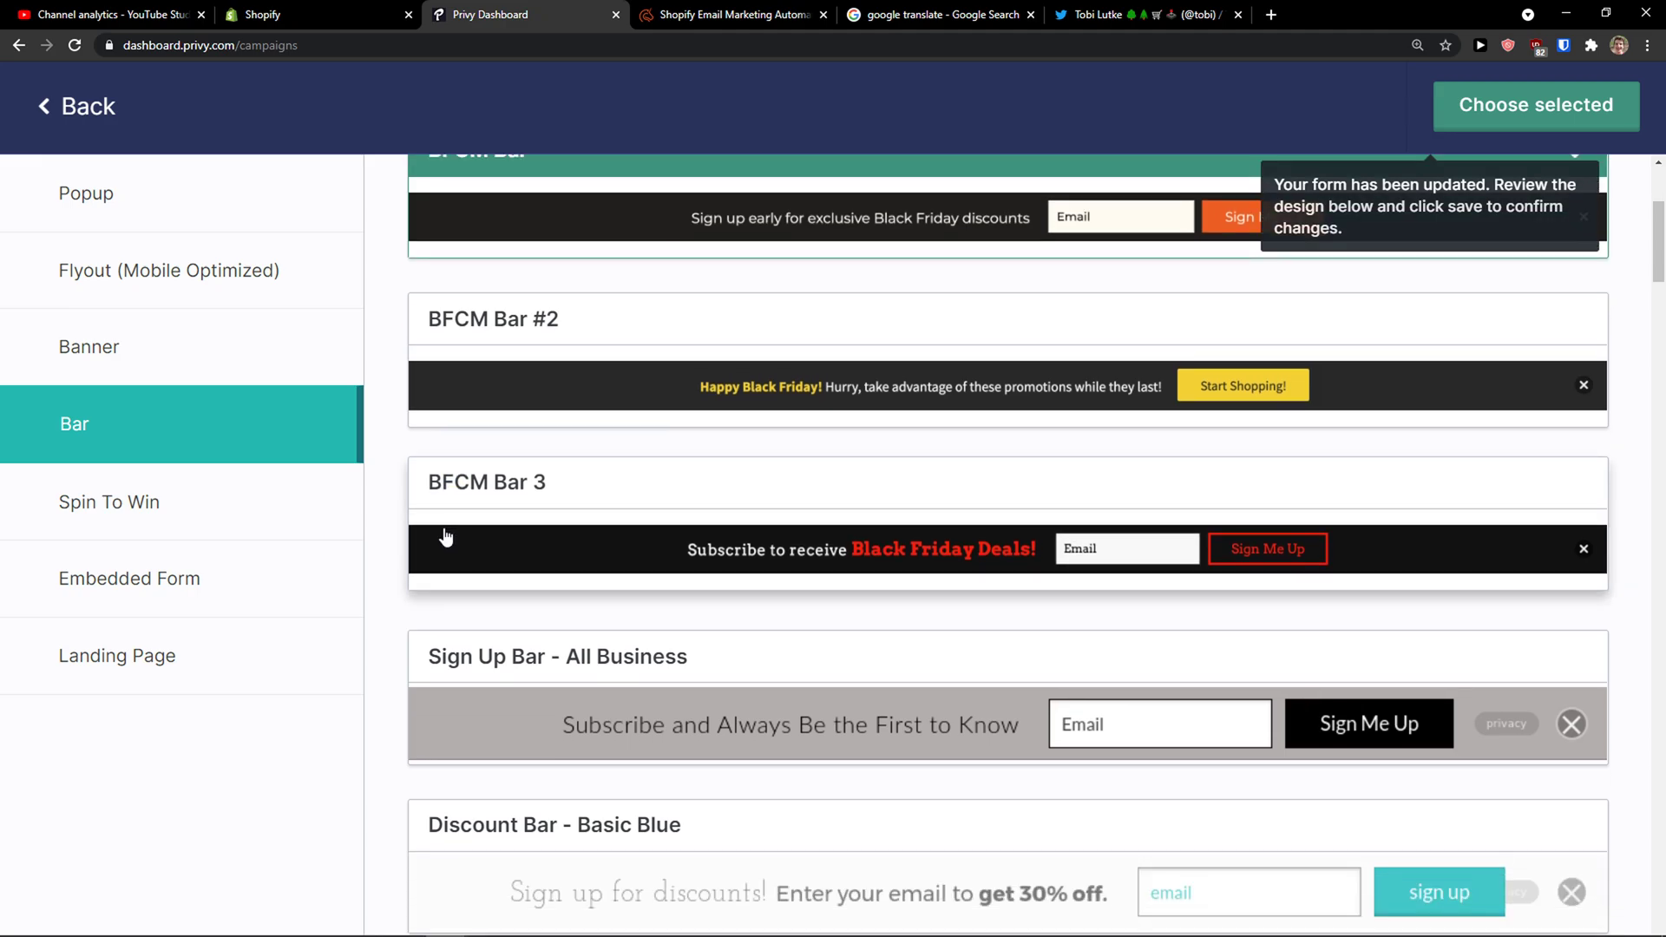
scroll(443, 560, "up", 1)
scroll(347, 434, "down", 4)
- Apply the BFCM Exit Intent template, replacing the existing popup design
left_click(126, 217)
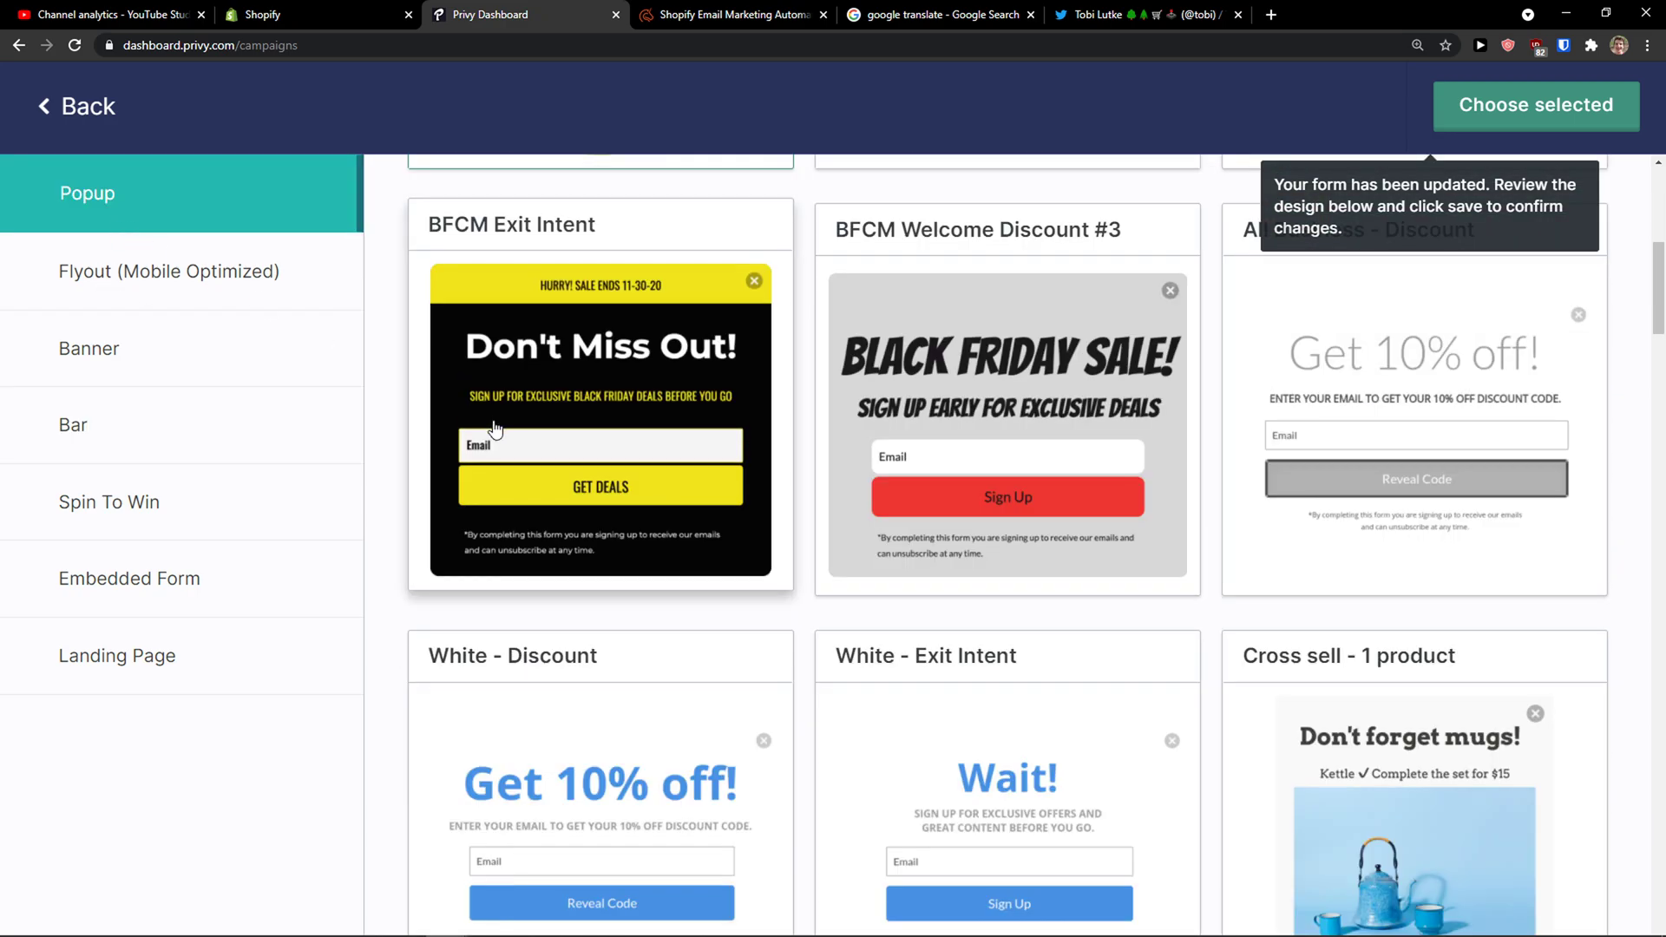
left_click(566, 405)
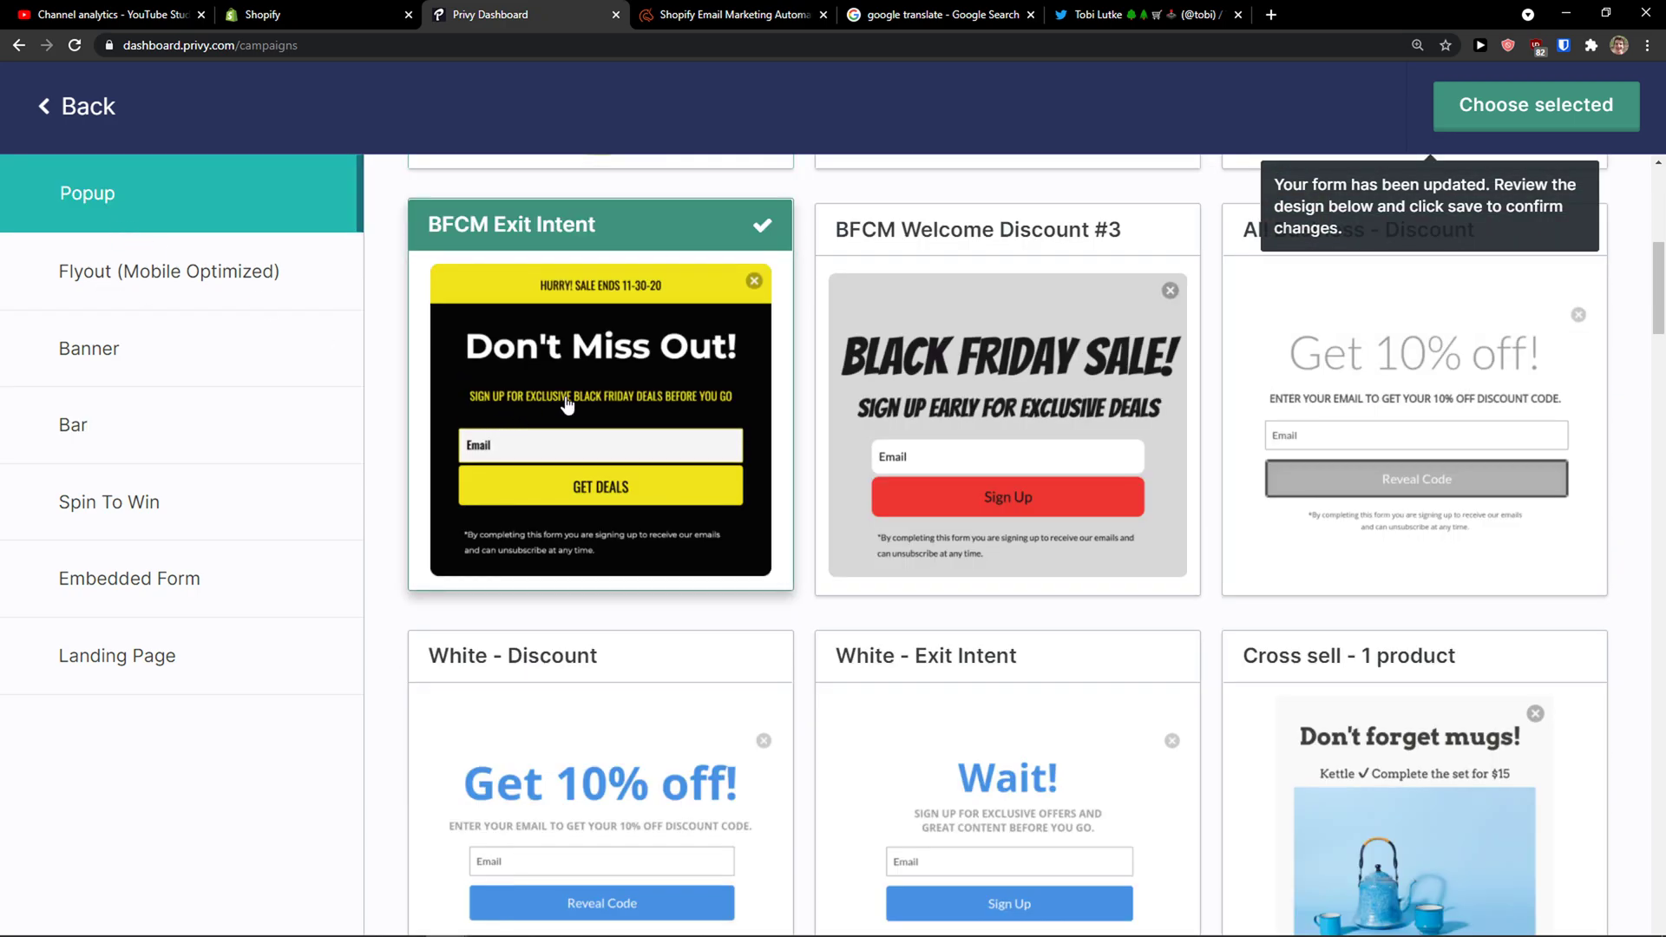
left_click(1517, 109)
left_click(1091, 378)
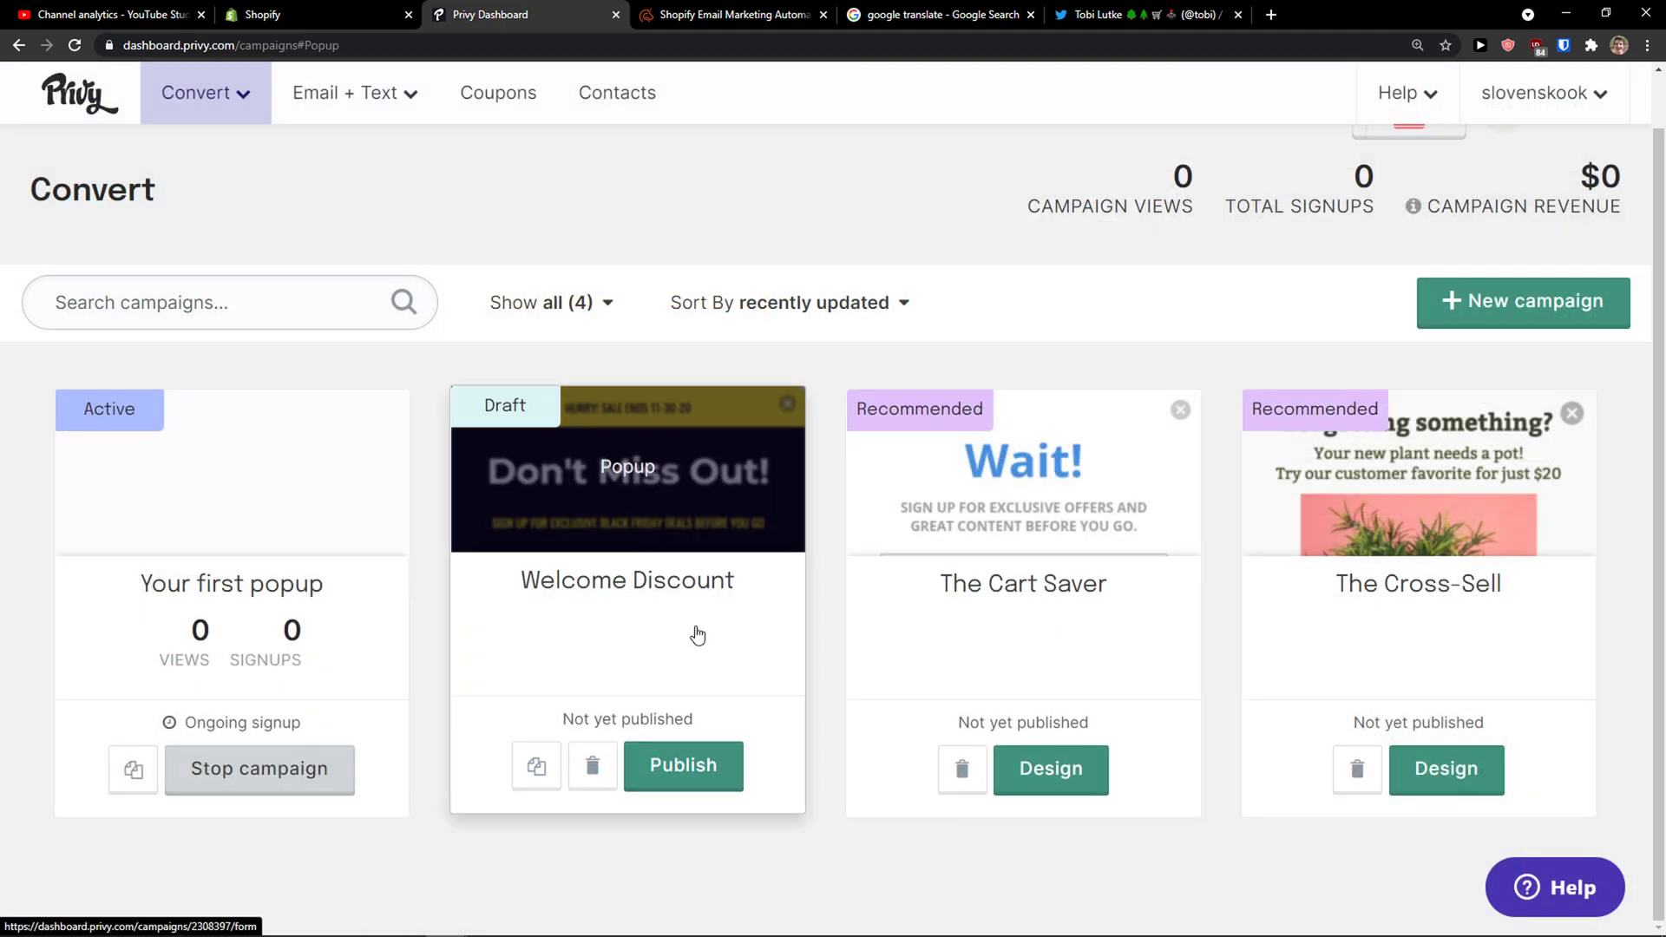
- Open the Welcome Discount popup editor and select the HURRY! SALE ENDS 11-30-20 text
left_click(651, 512)
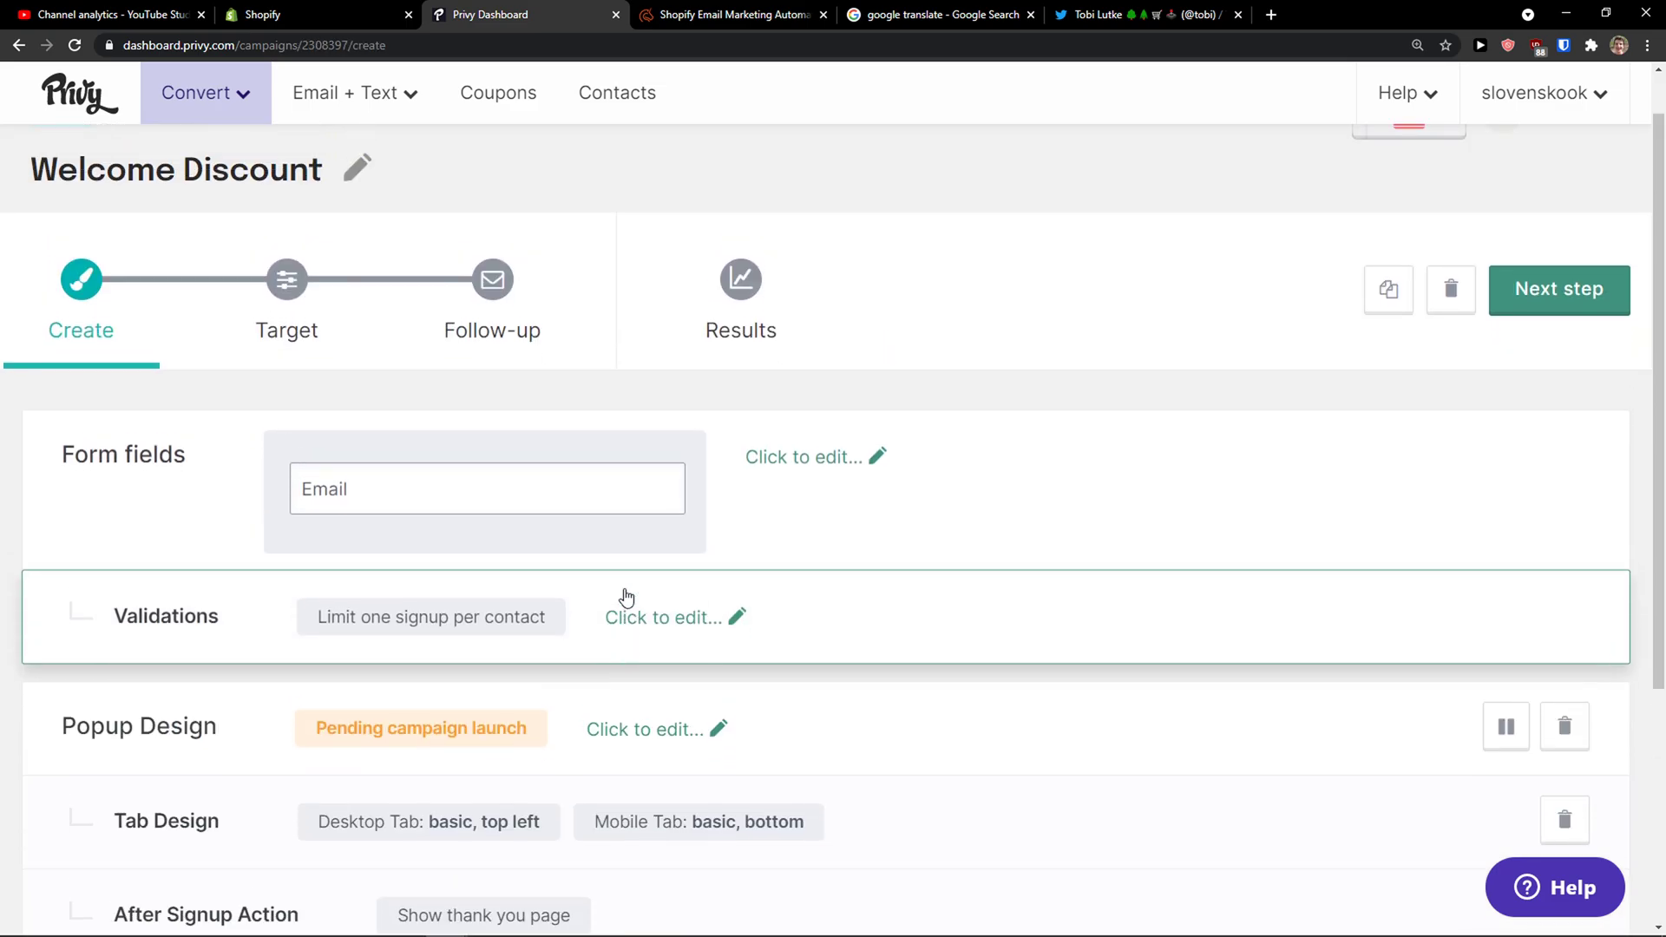
scroll(690, 616, "down", 2)
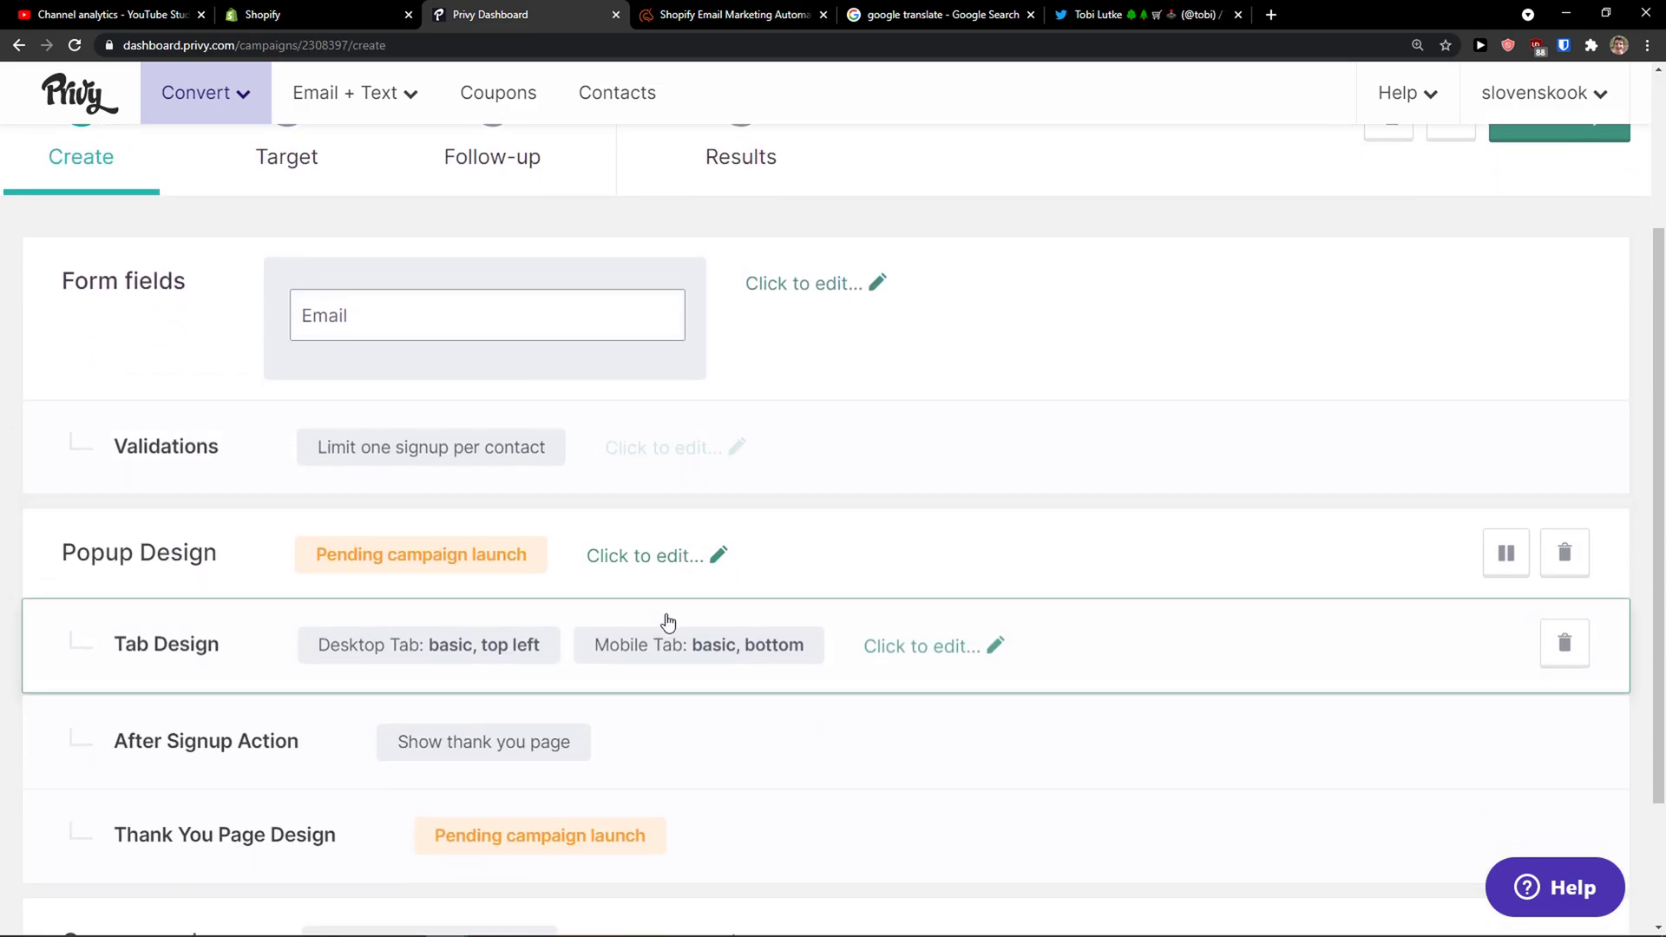
left_click(666, 559)
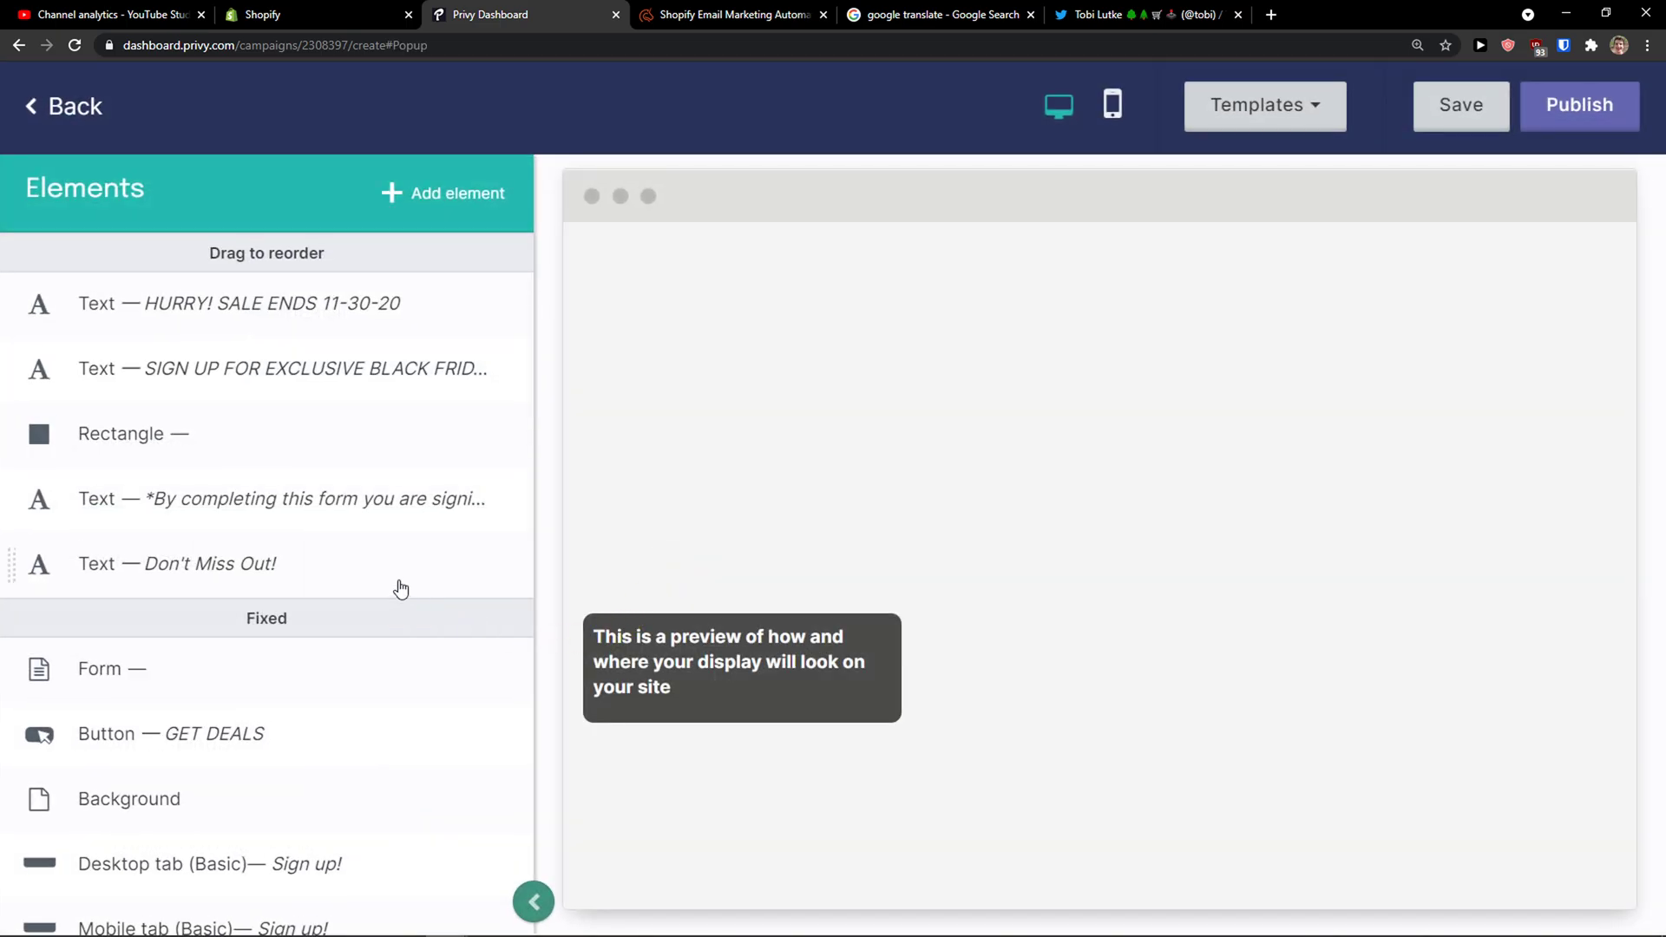
scroll(420, 584, "down", 1)
scroll(399, 538, "up", 1)
left_click(249, 314)
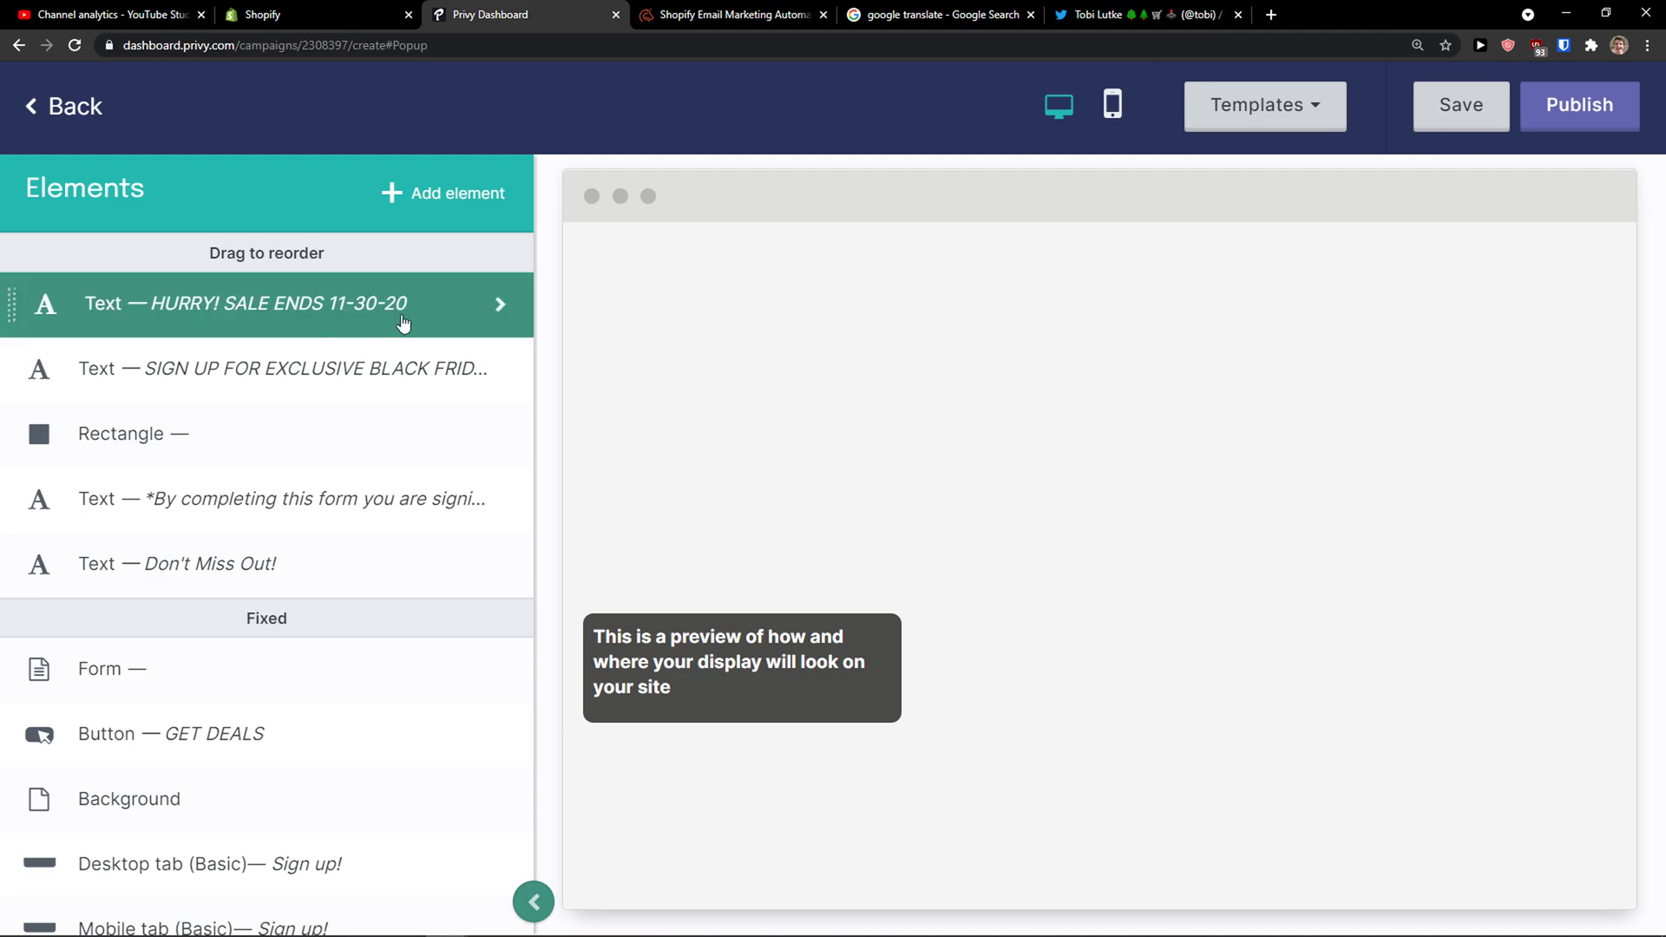
scroll(223, 483, "down", 1)
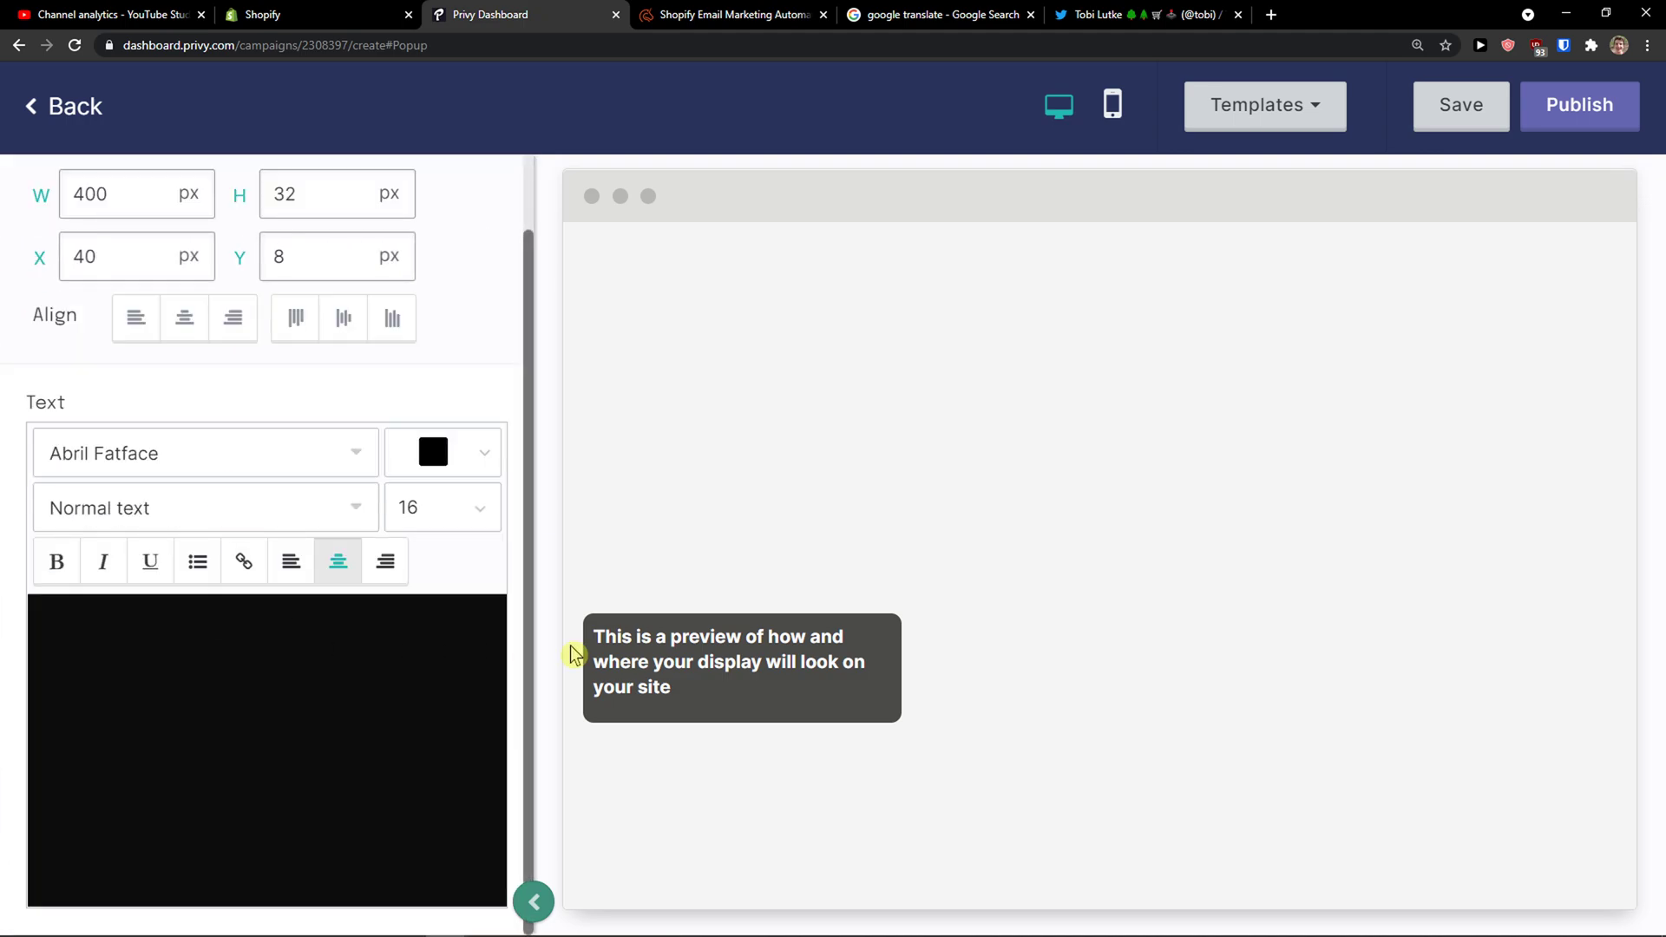
- Preview the popup on mobile, then cancel leaving the editor
left_click(1112, 105)
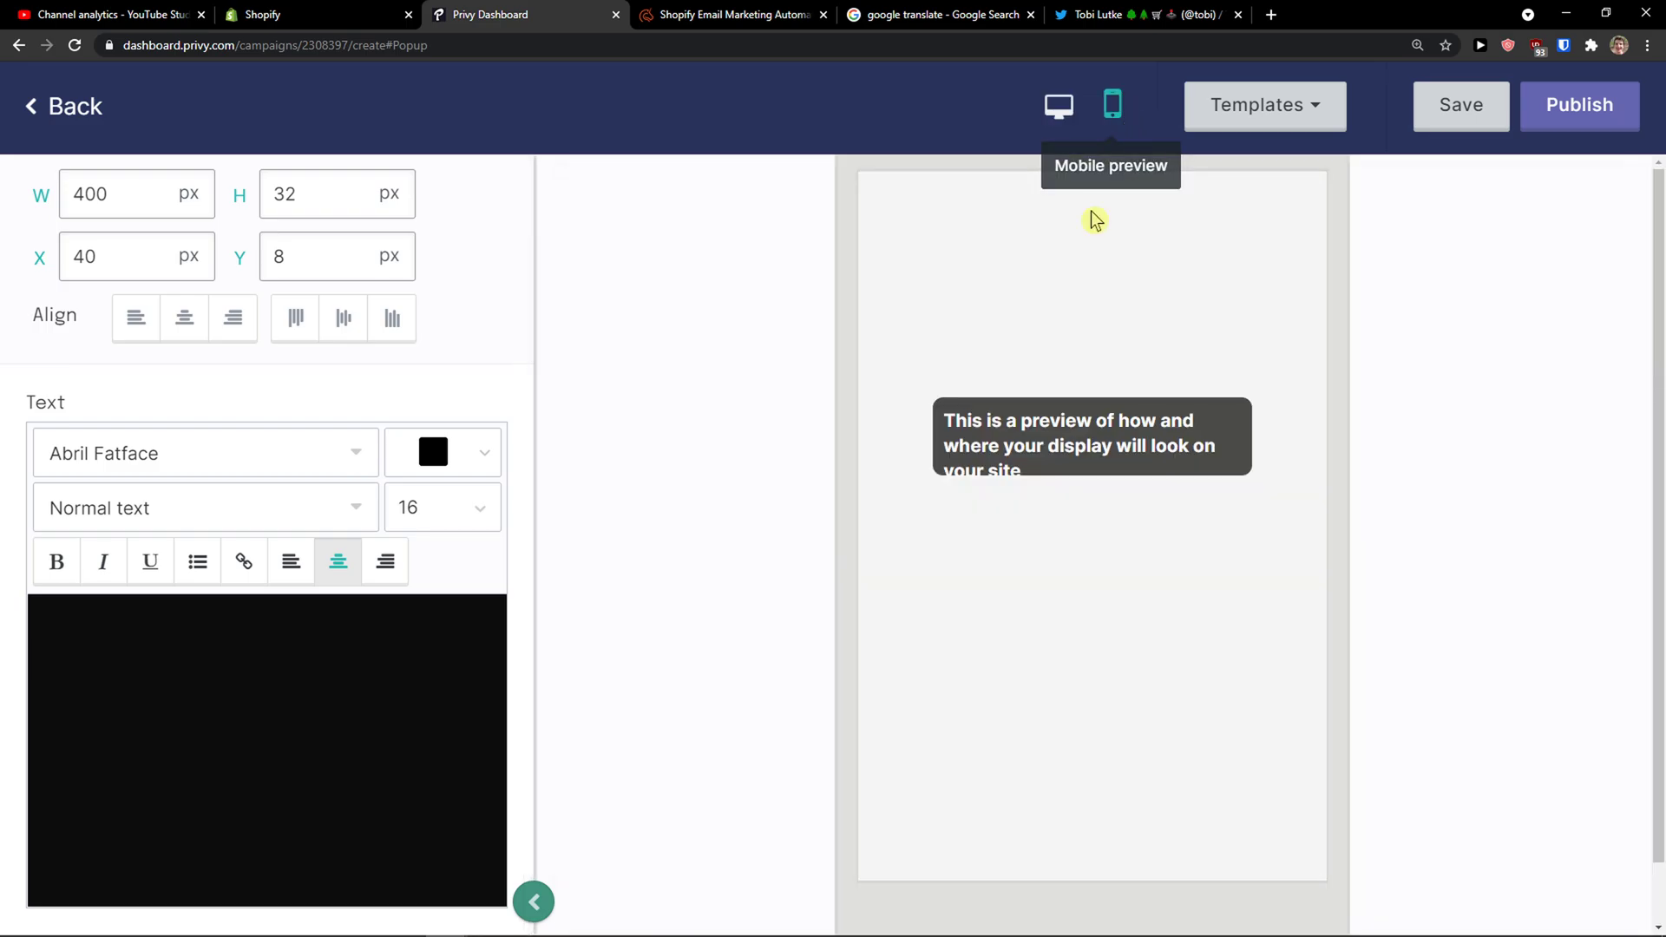
left_click(76, 149)
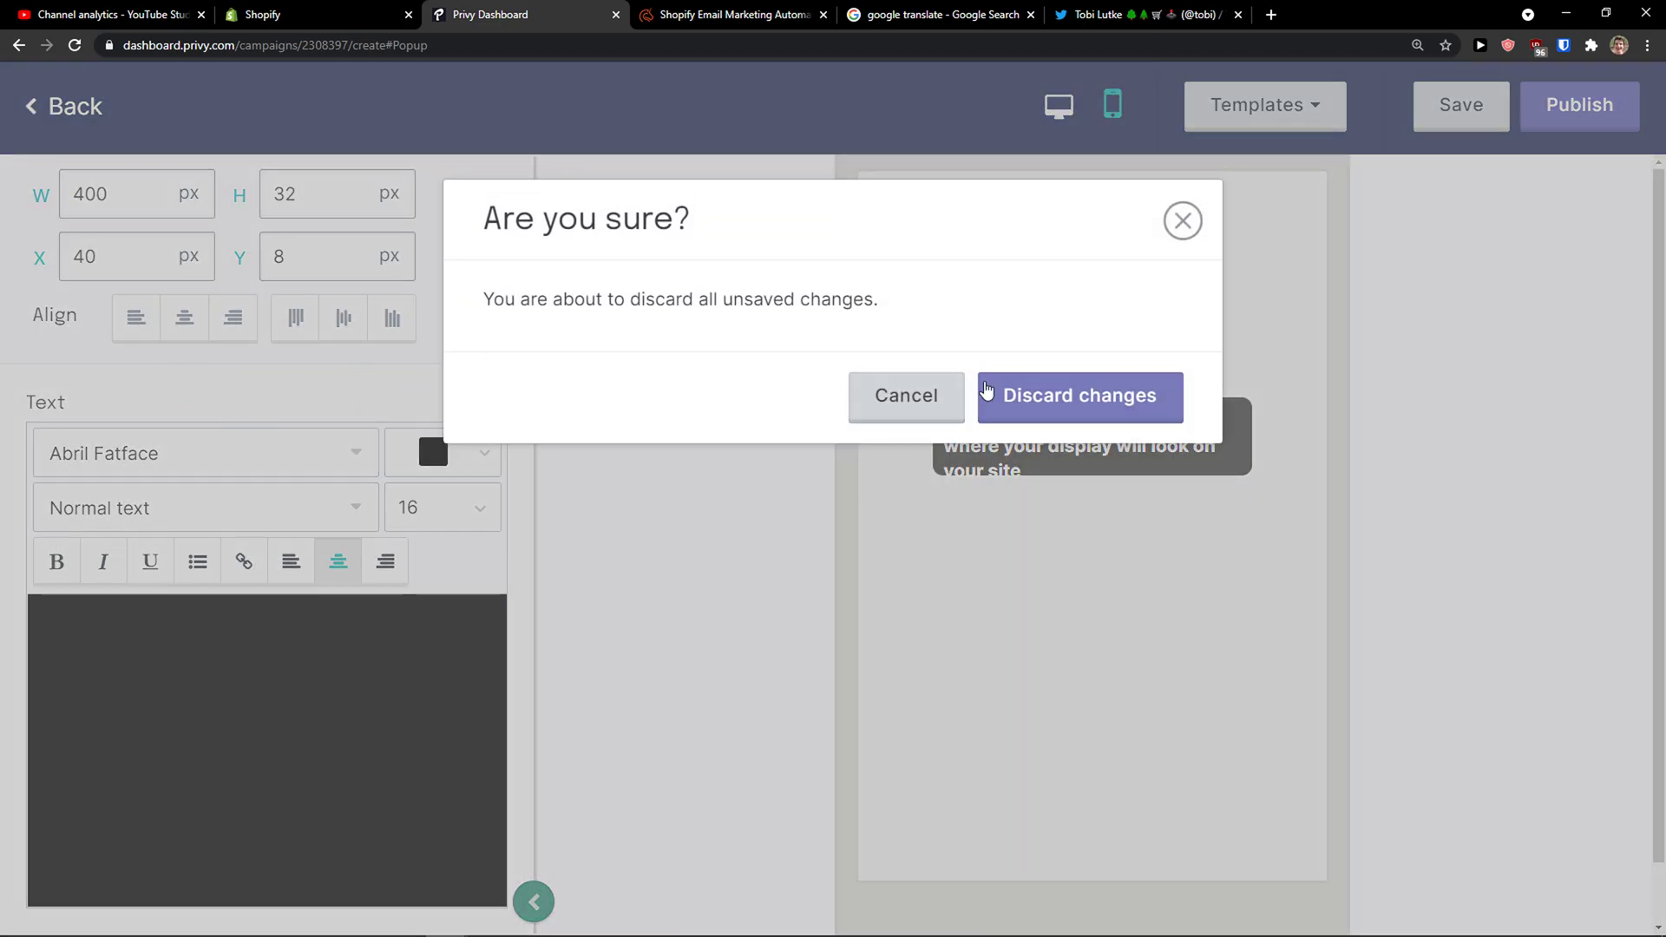
left_click(923, 399)
scroll(167, 335, "up", 1)
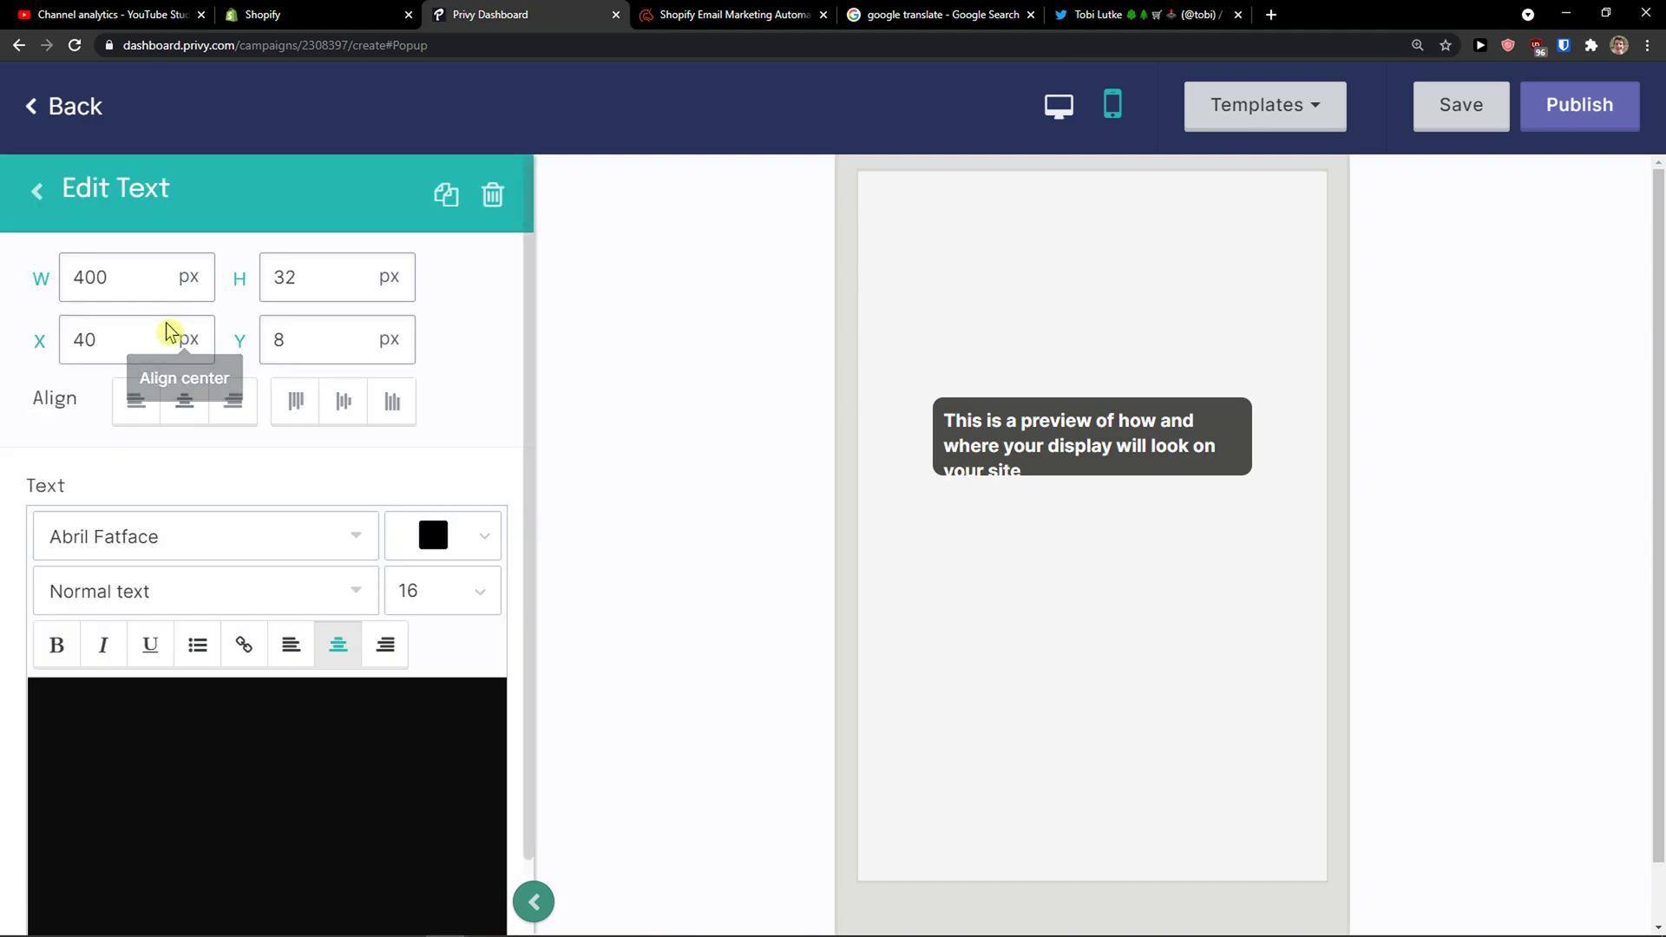
- Inspect the sign-up disclaimer text element from the elements list
left_click(34, 186)
scroll(230, 442, "down", 1)
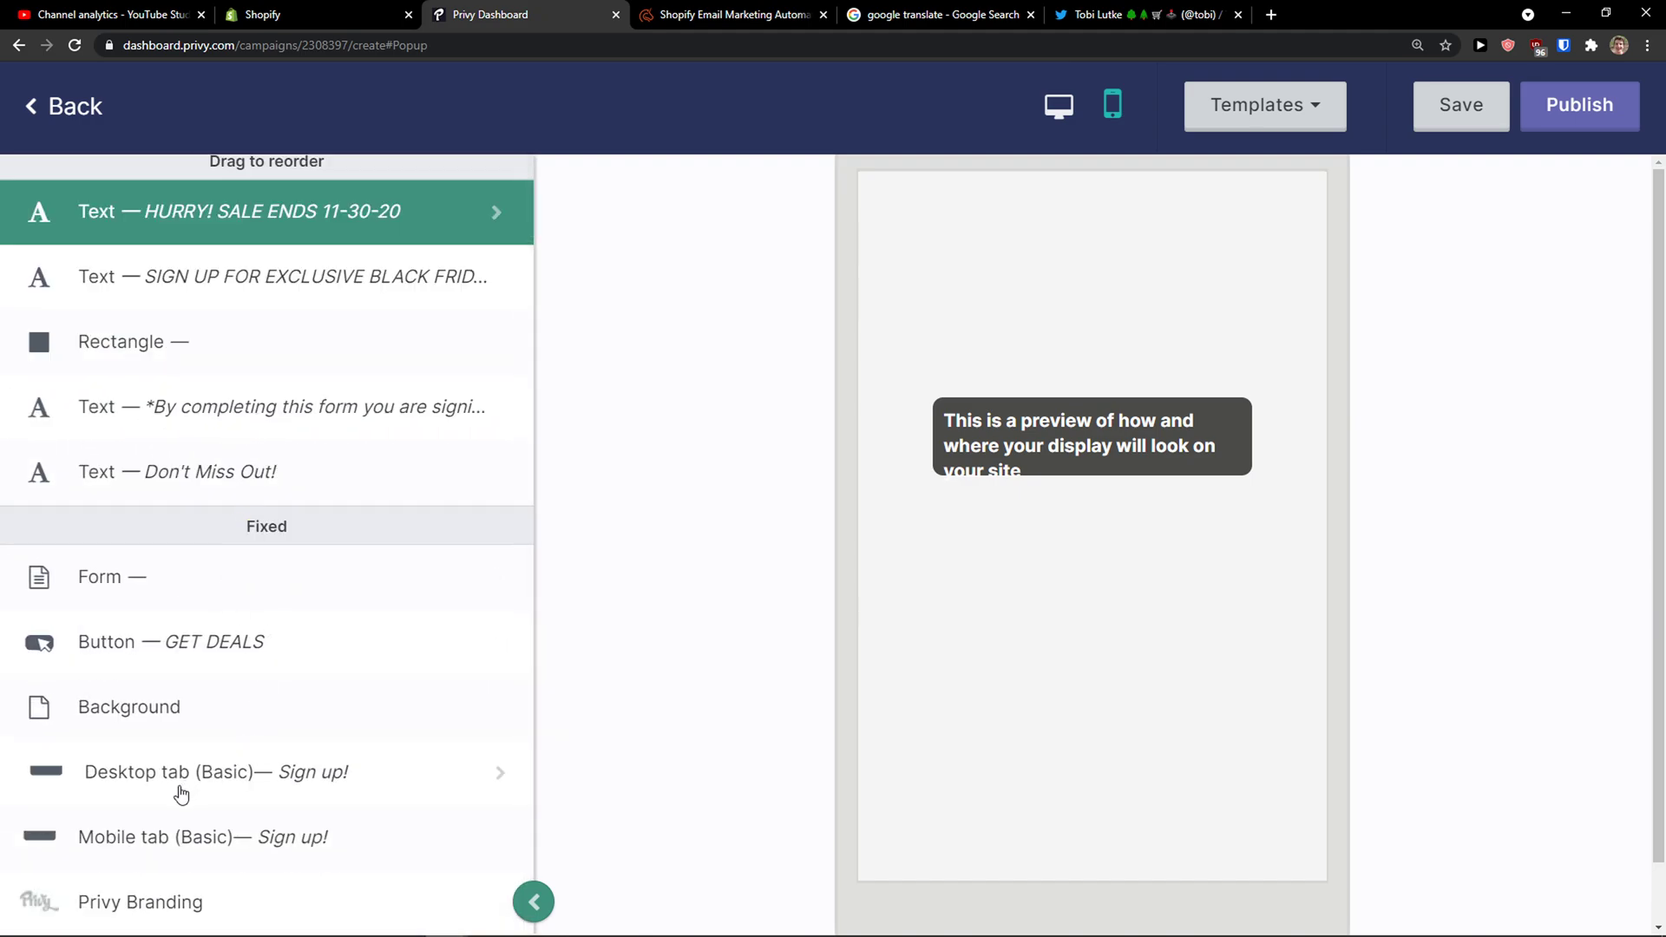
left_click(382, 435)
left_click(501, 408)
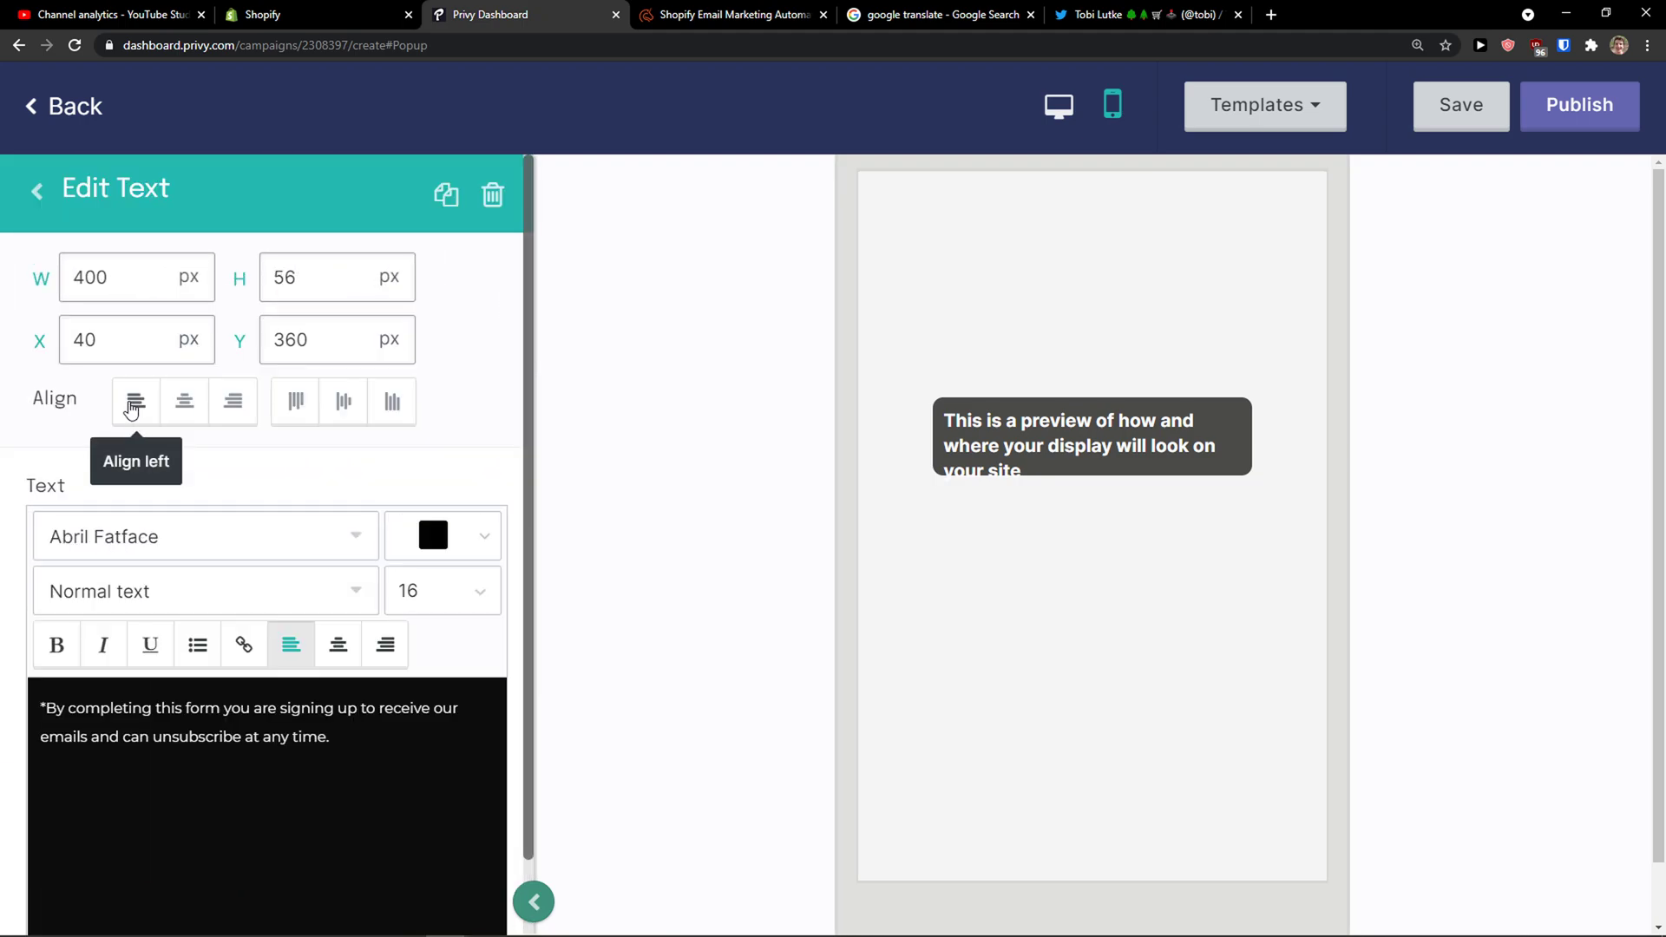
left_click(33, 191)
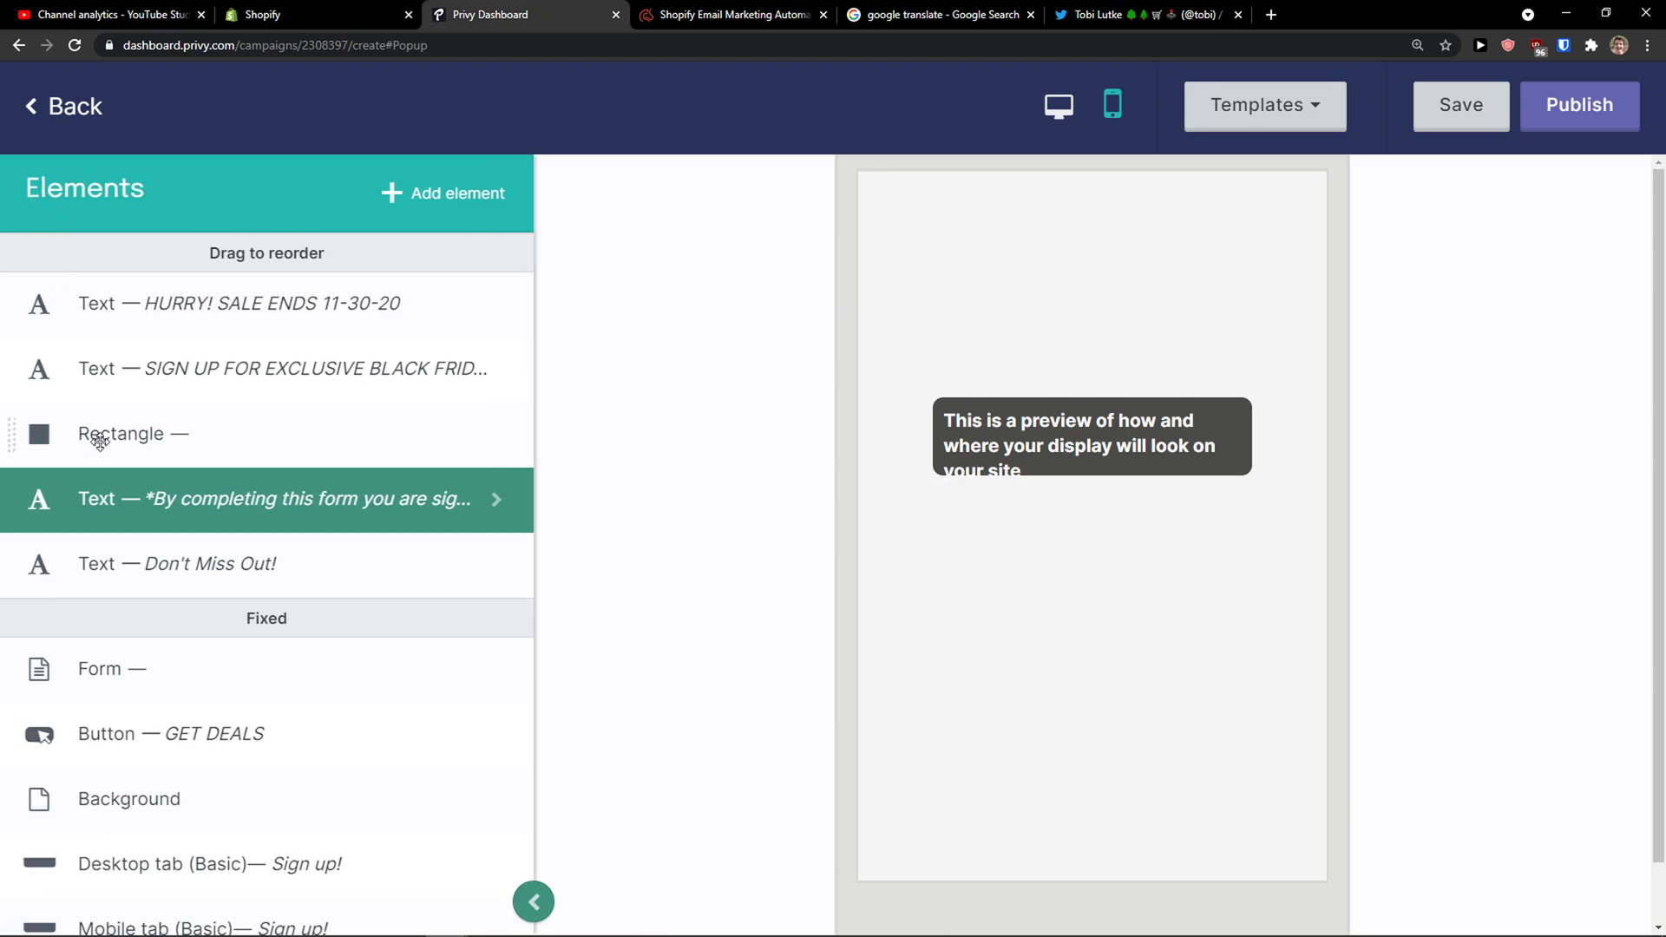
left_click_drag(971, 420, 1163, 133)
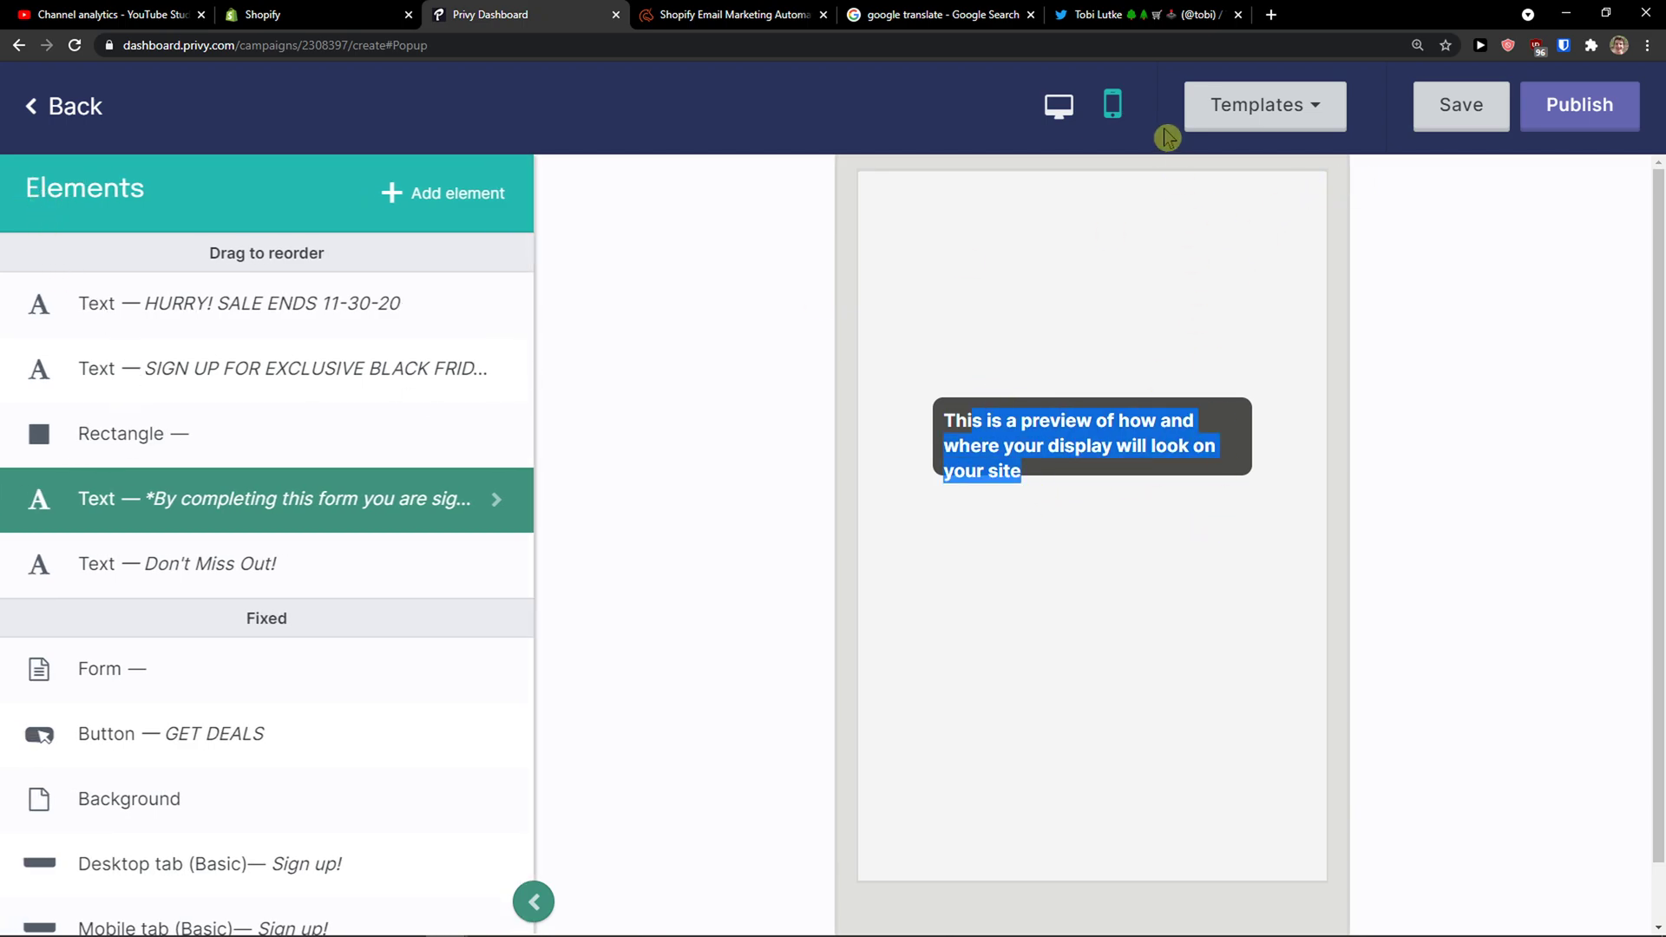
- Browse the template chooser, then exit the editor discarding unsaved changes
left_click(1257, 121)
left_click(1386, 160)
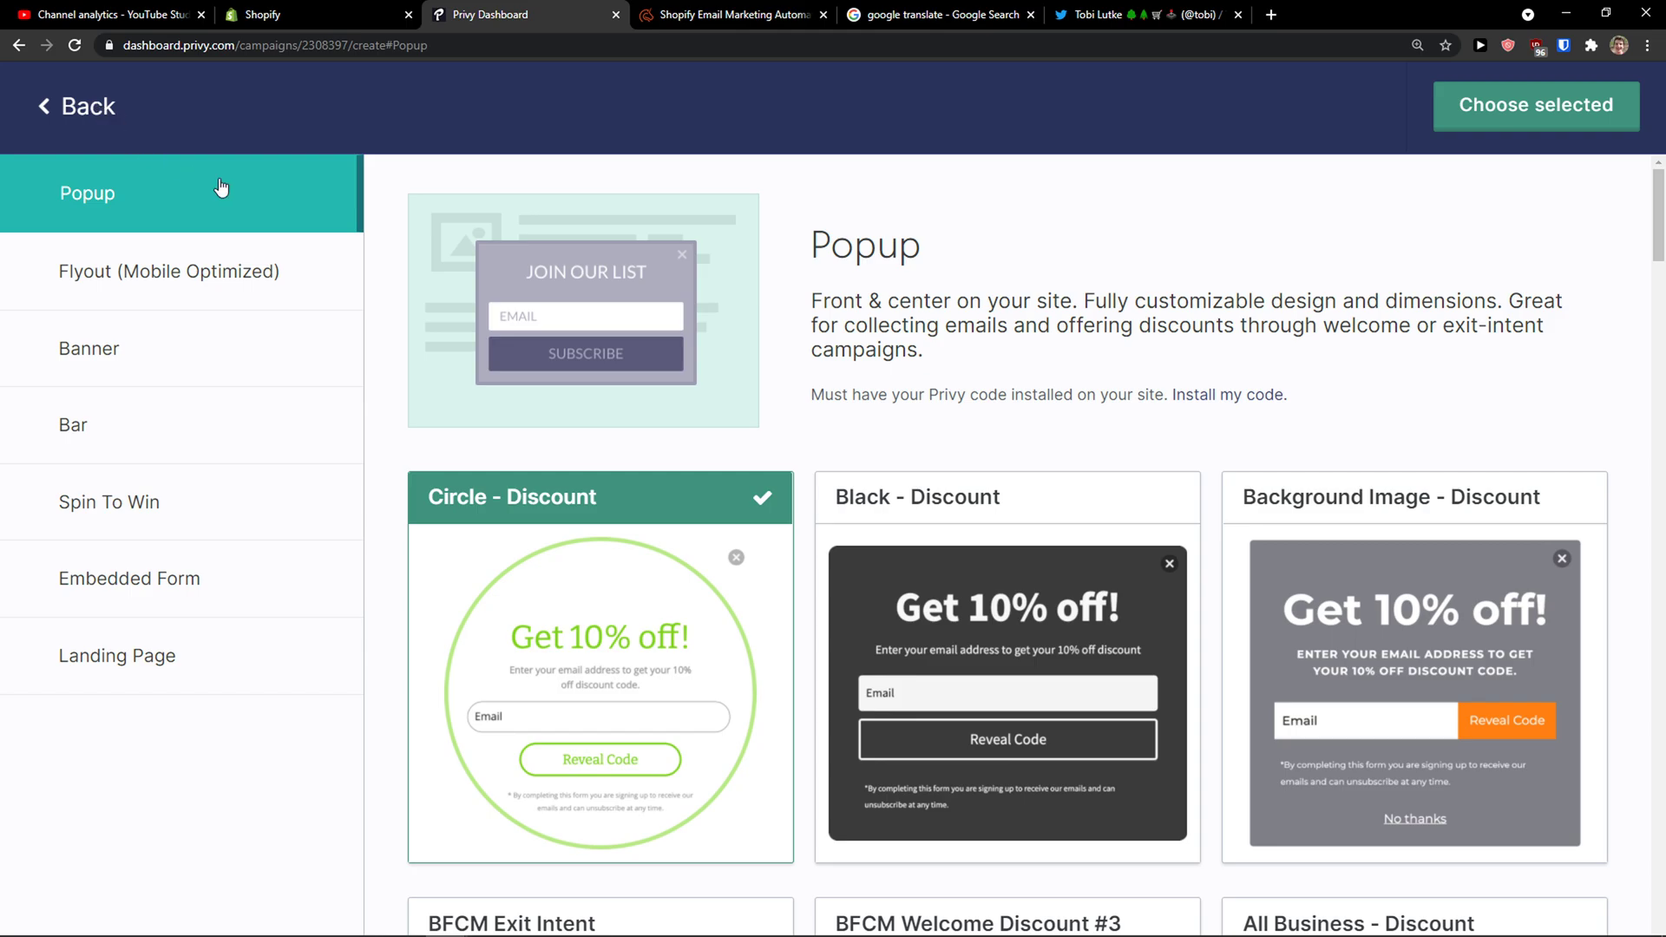
scroll(630, 347, "down", 7)
scroll(631, 345, "up", 4)
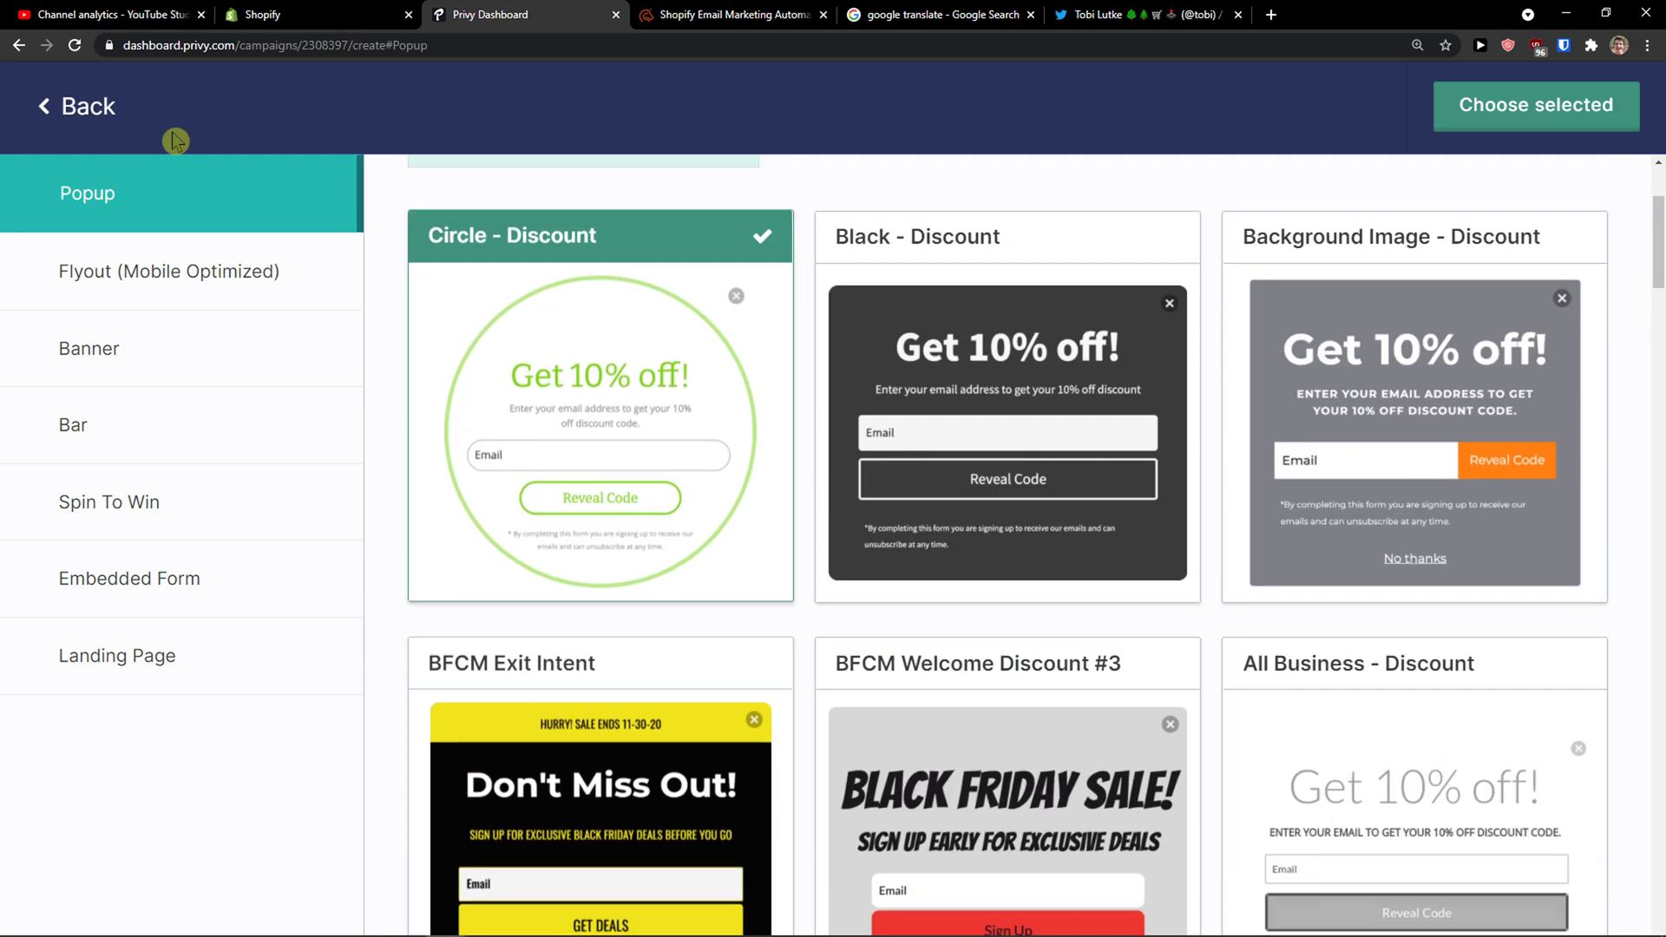
left_click(54, 97)
left_click(56, 103)
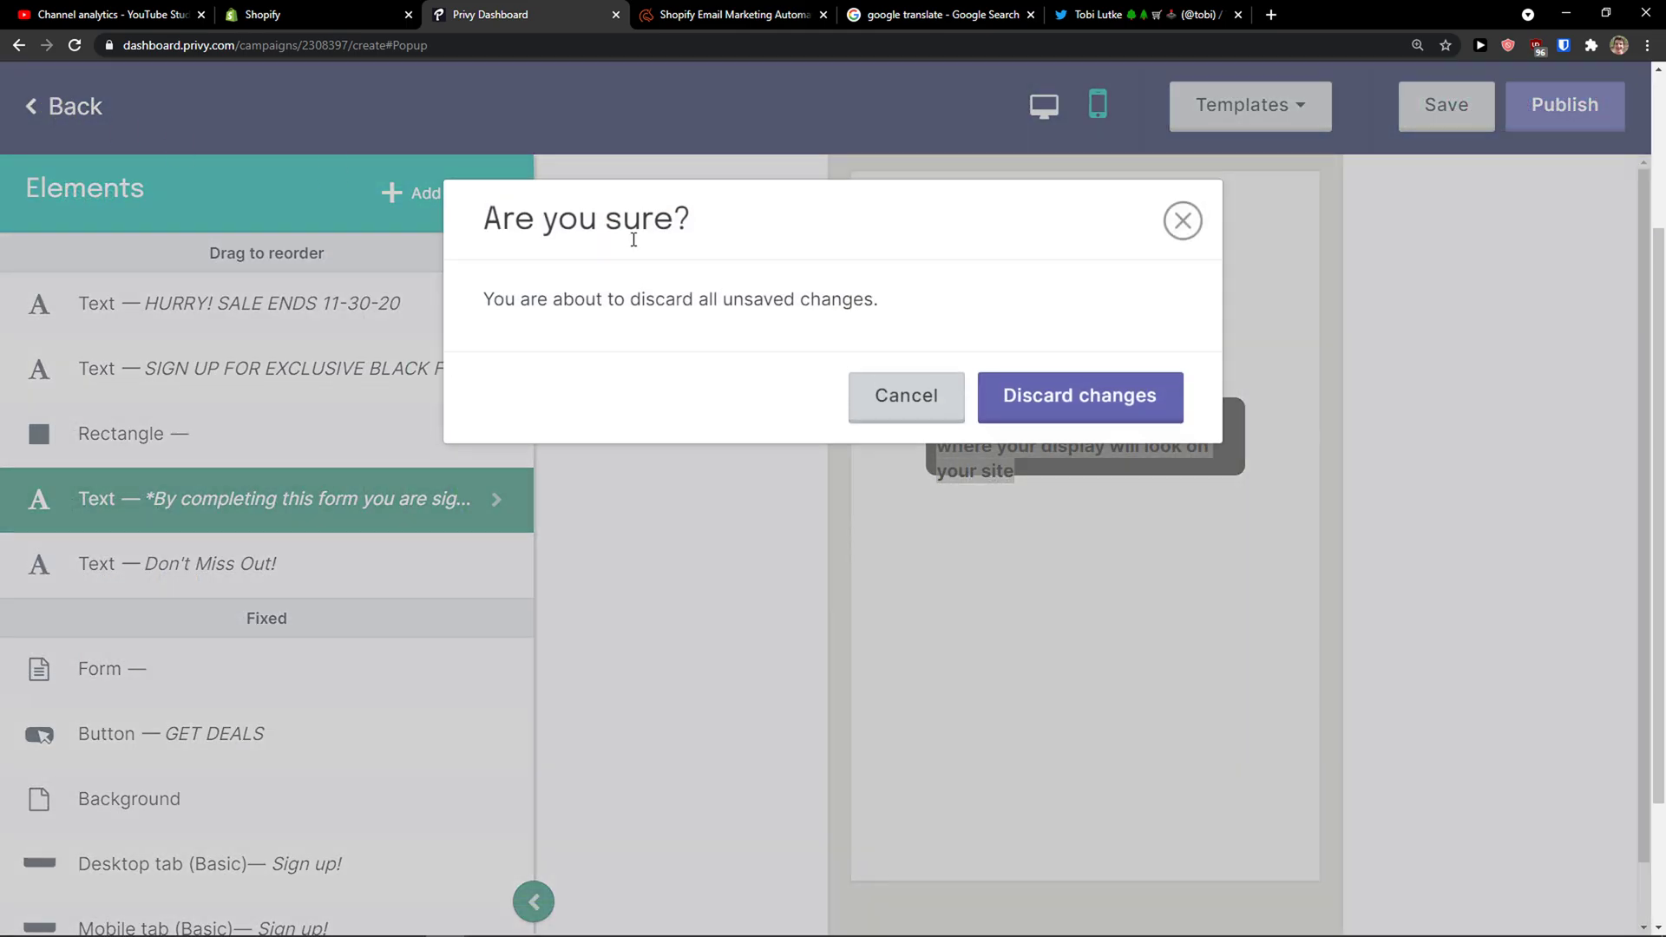
left_click(1011, 398)
left_click(261, 108)
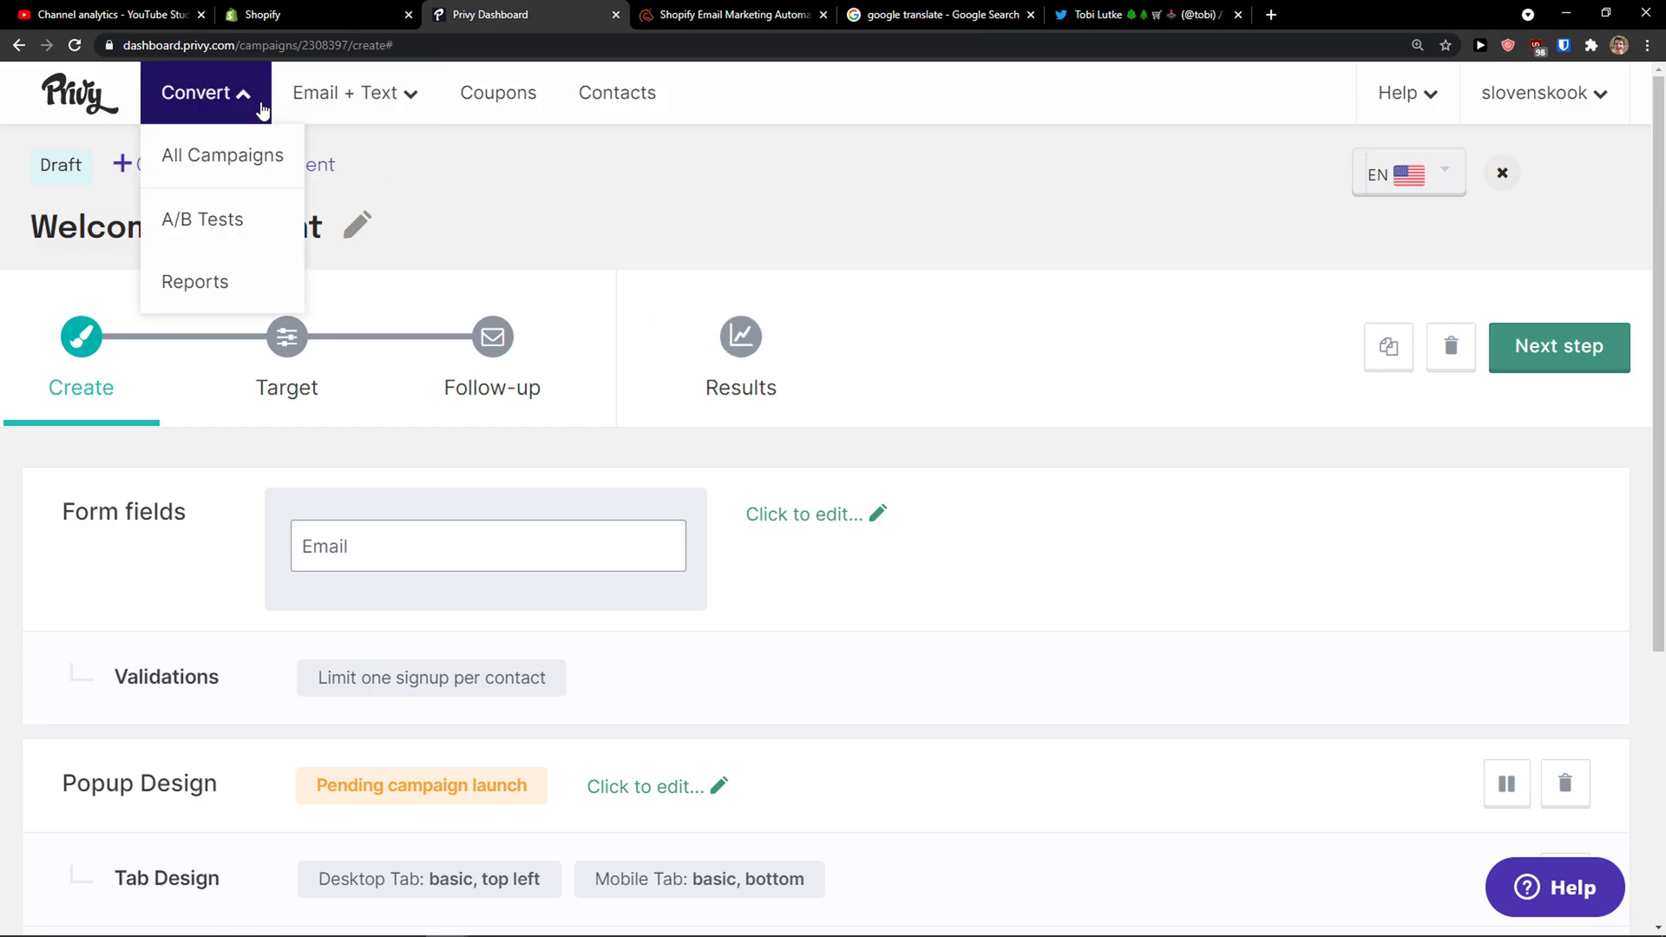
- Start a new campaign from All Campaigns using The Cross-Sell recipe
left_click(260, 180)
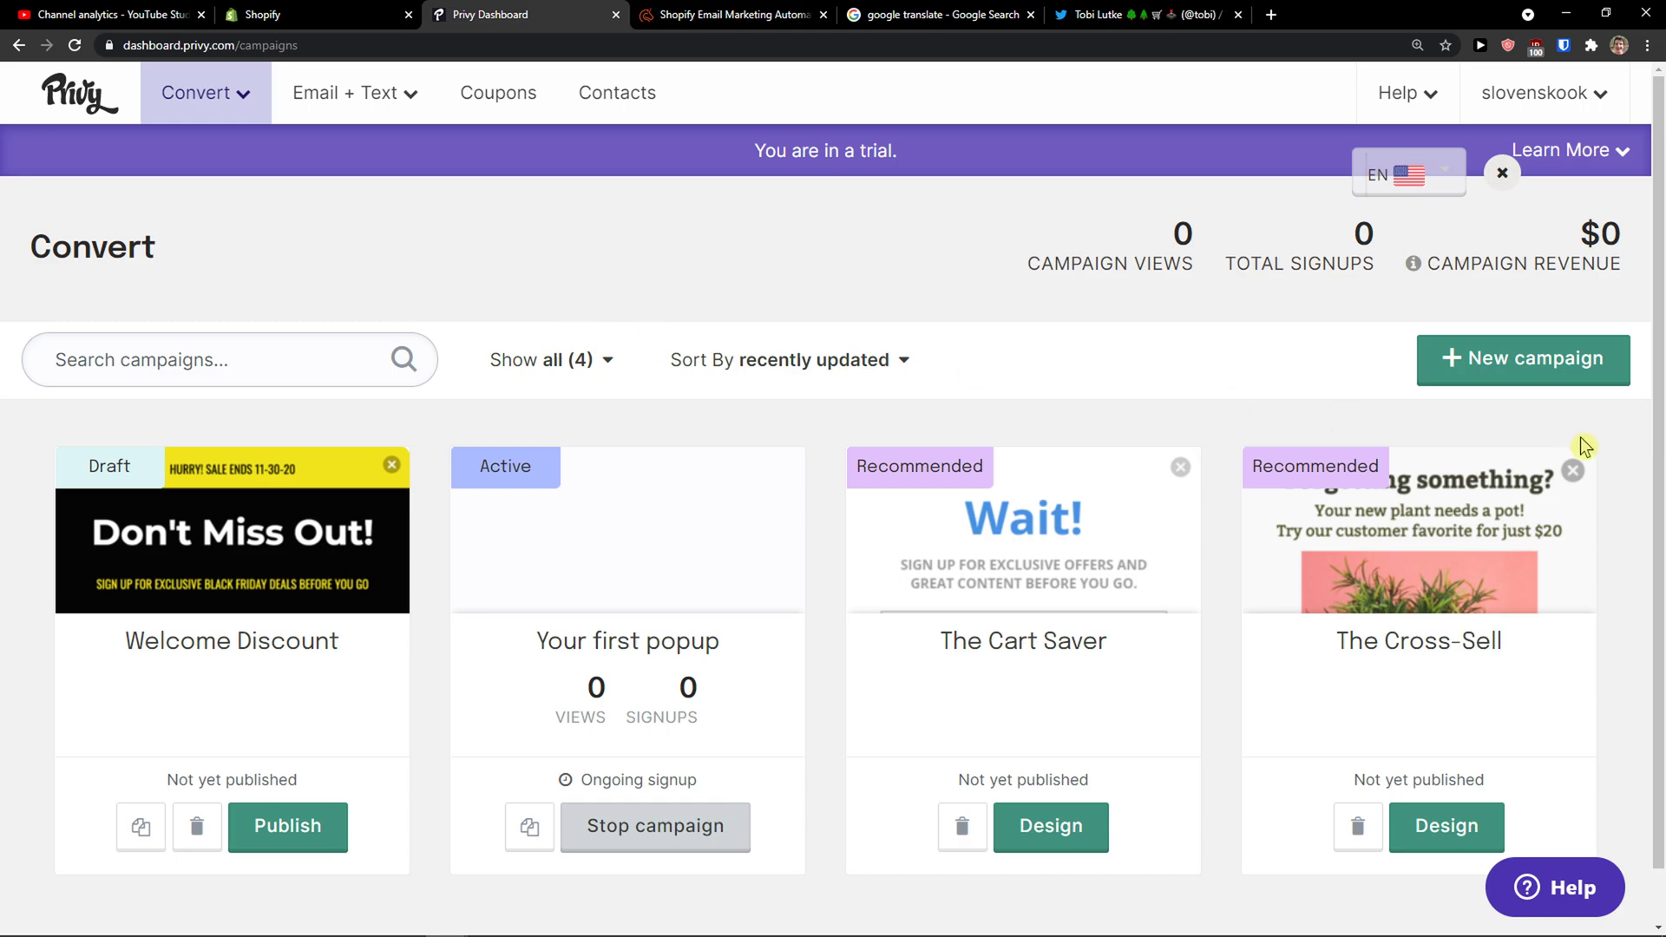
left_click(1477, 374)
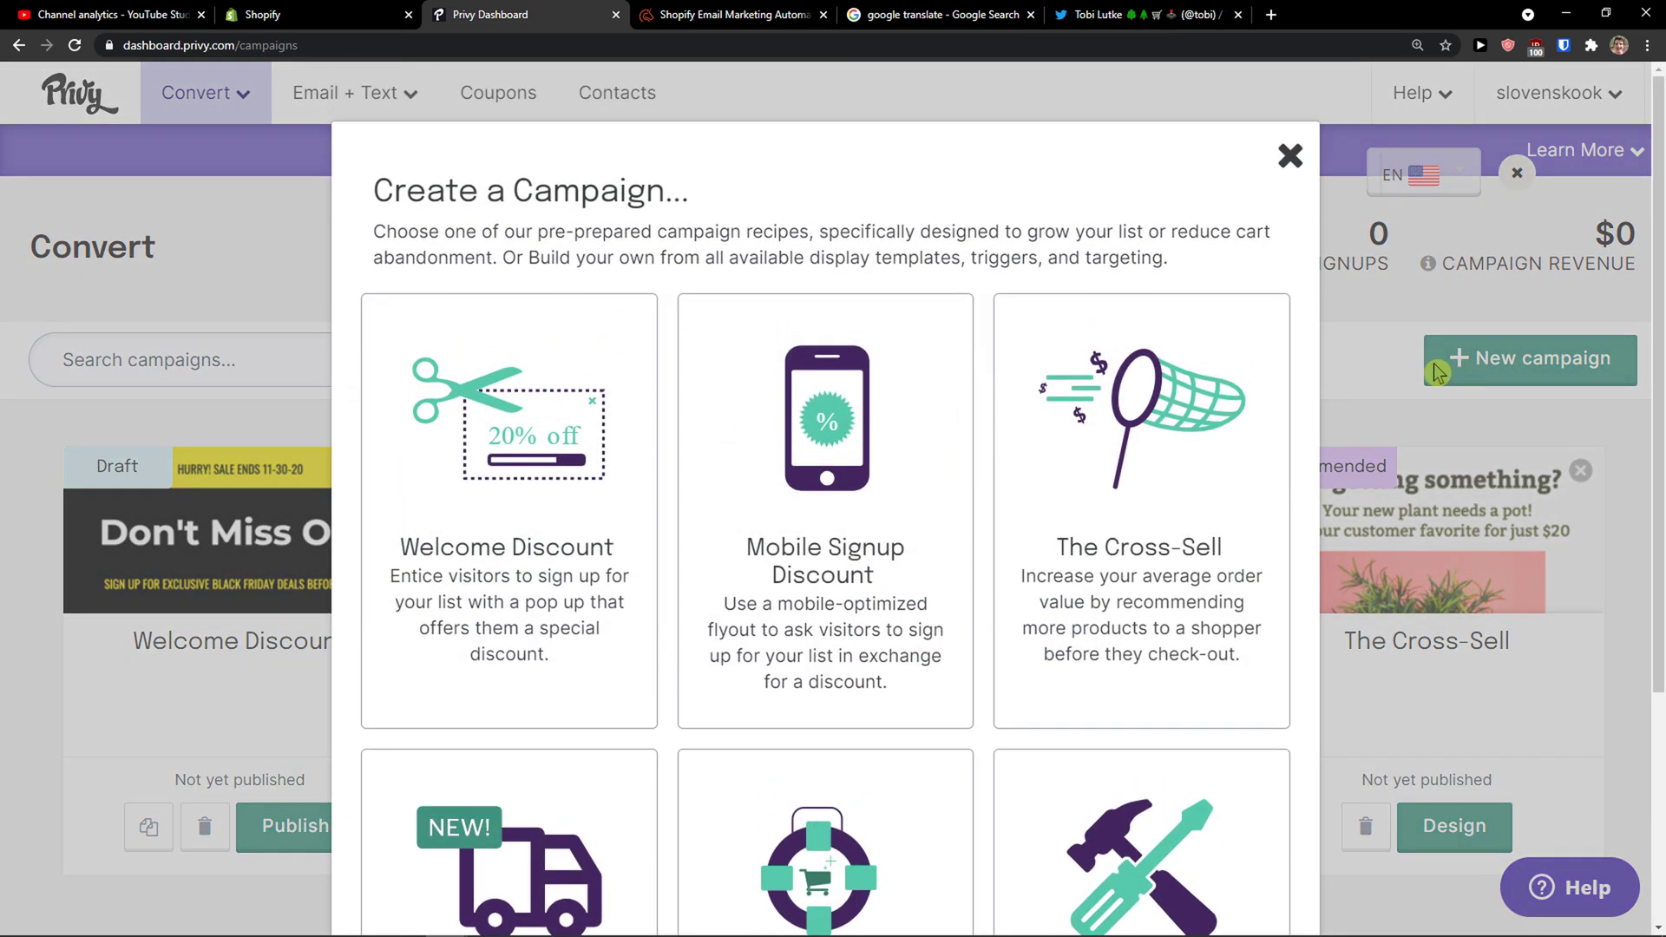
scroll(1069, 358, "down", 2)
left_click(1115, 331)
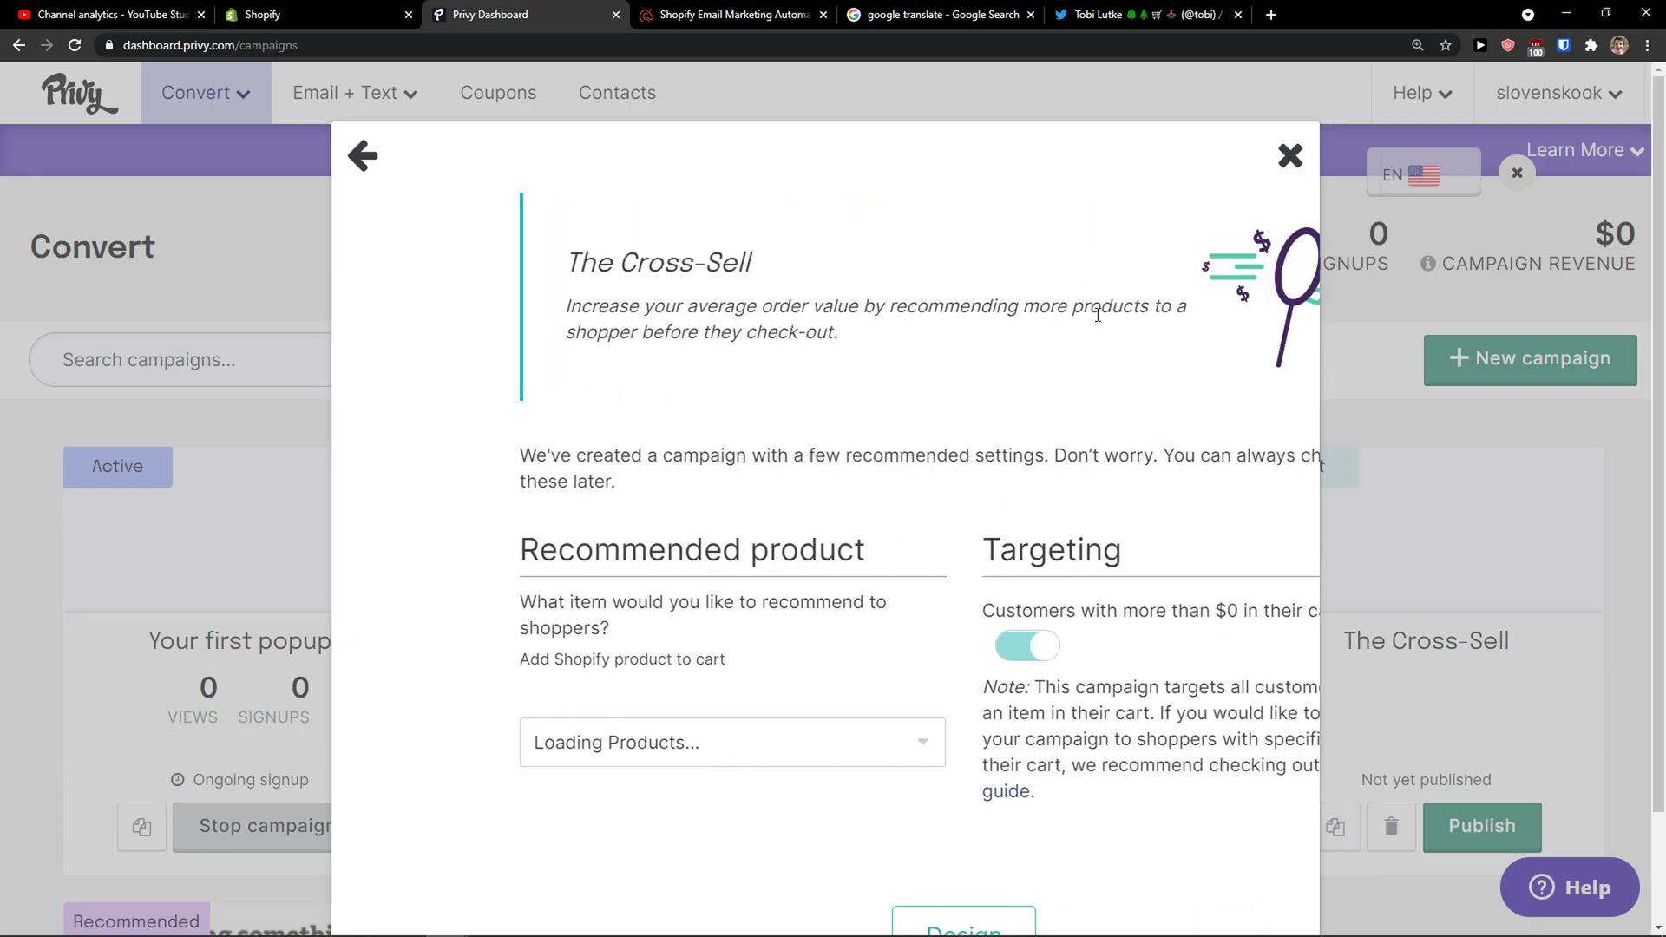
- Keep Shoes as the recommended product and move the Cross-Sell campaign to design
scroll(868, 357, "down", 1)
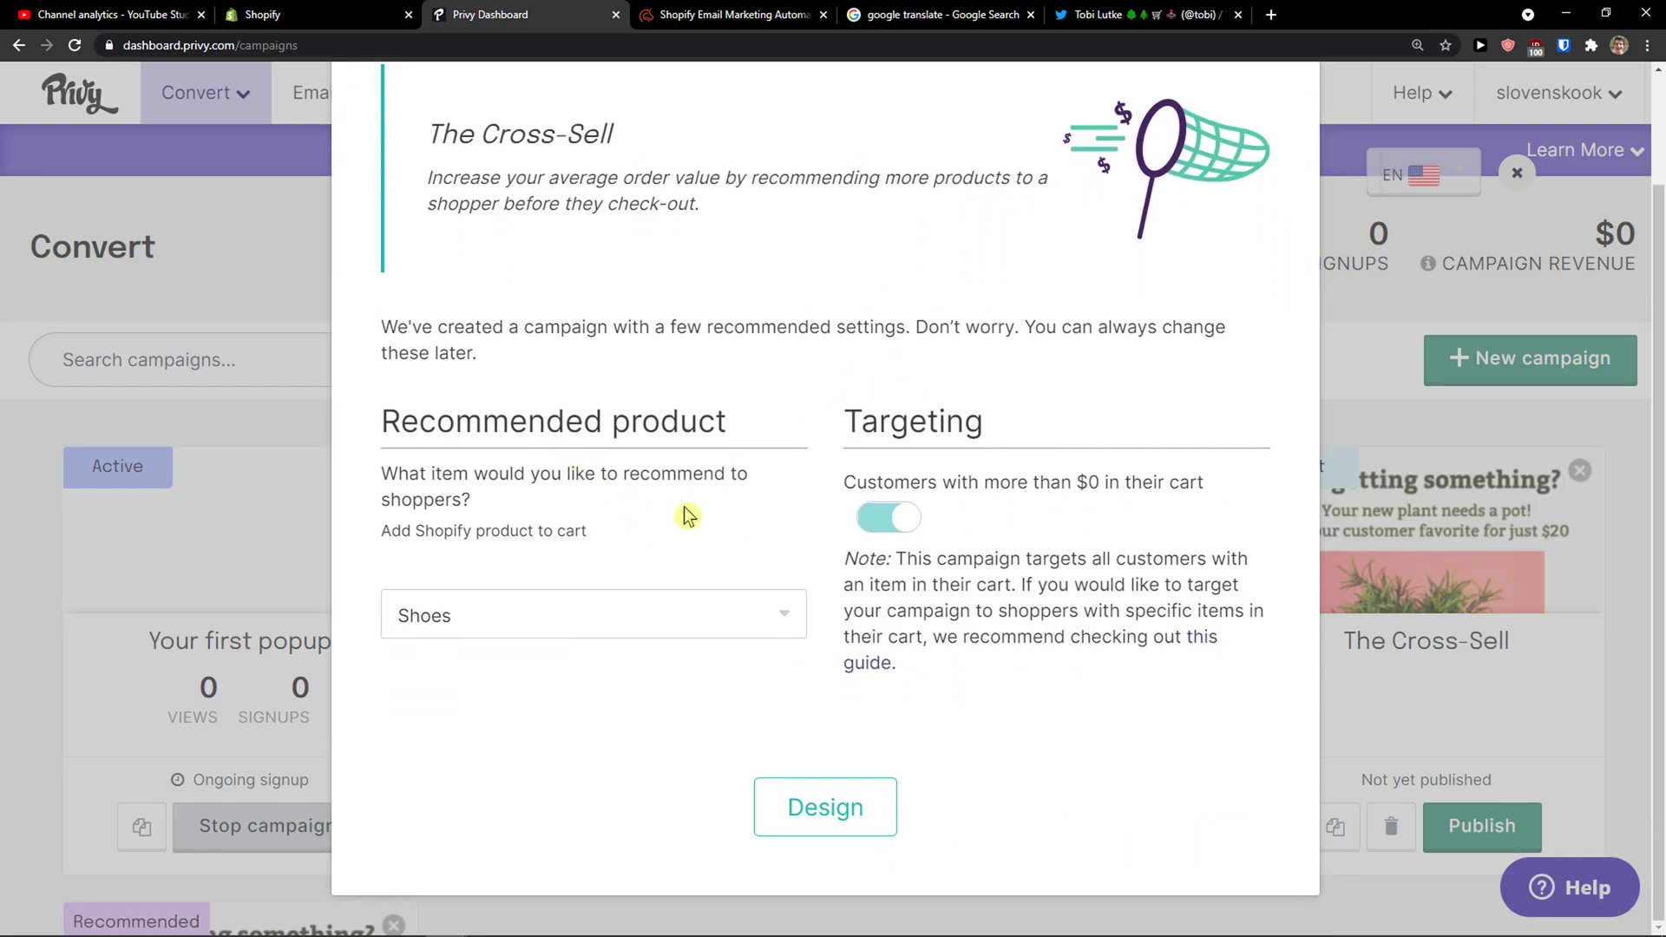
scroll(820, 516, "up", 1)
left_click_drag(838, 568, 1171, 575)
left_click(1171, 575)
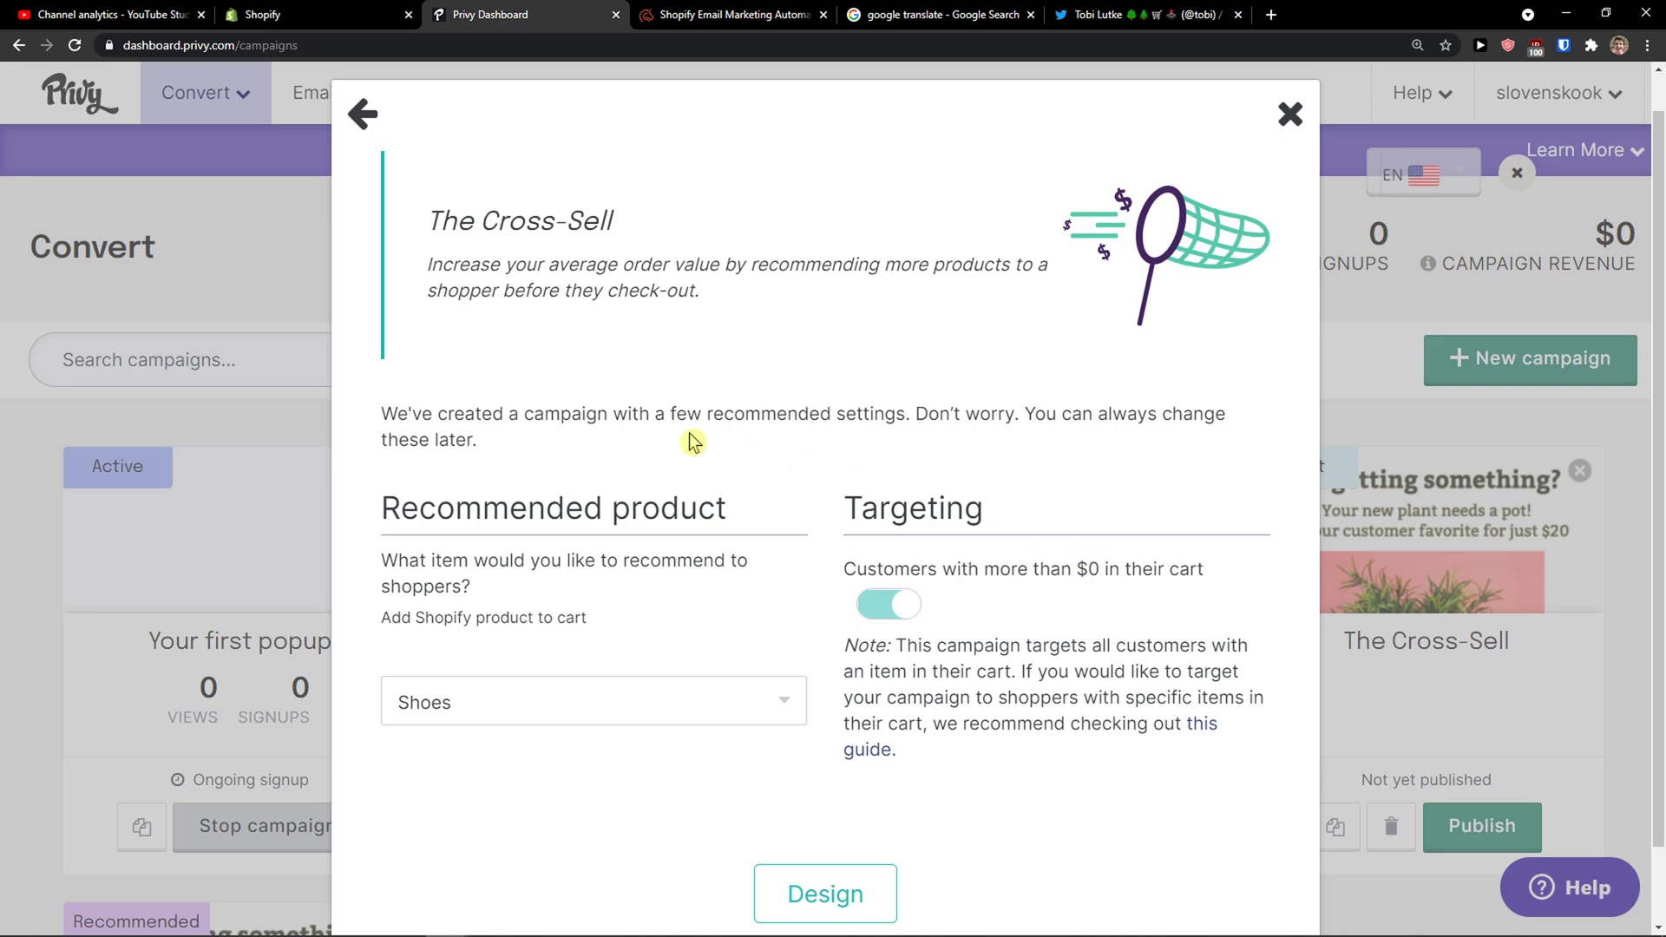
left_click_drag(376, 408, 528, 450)
left_click(542, 438)
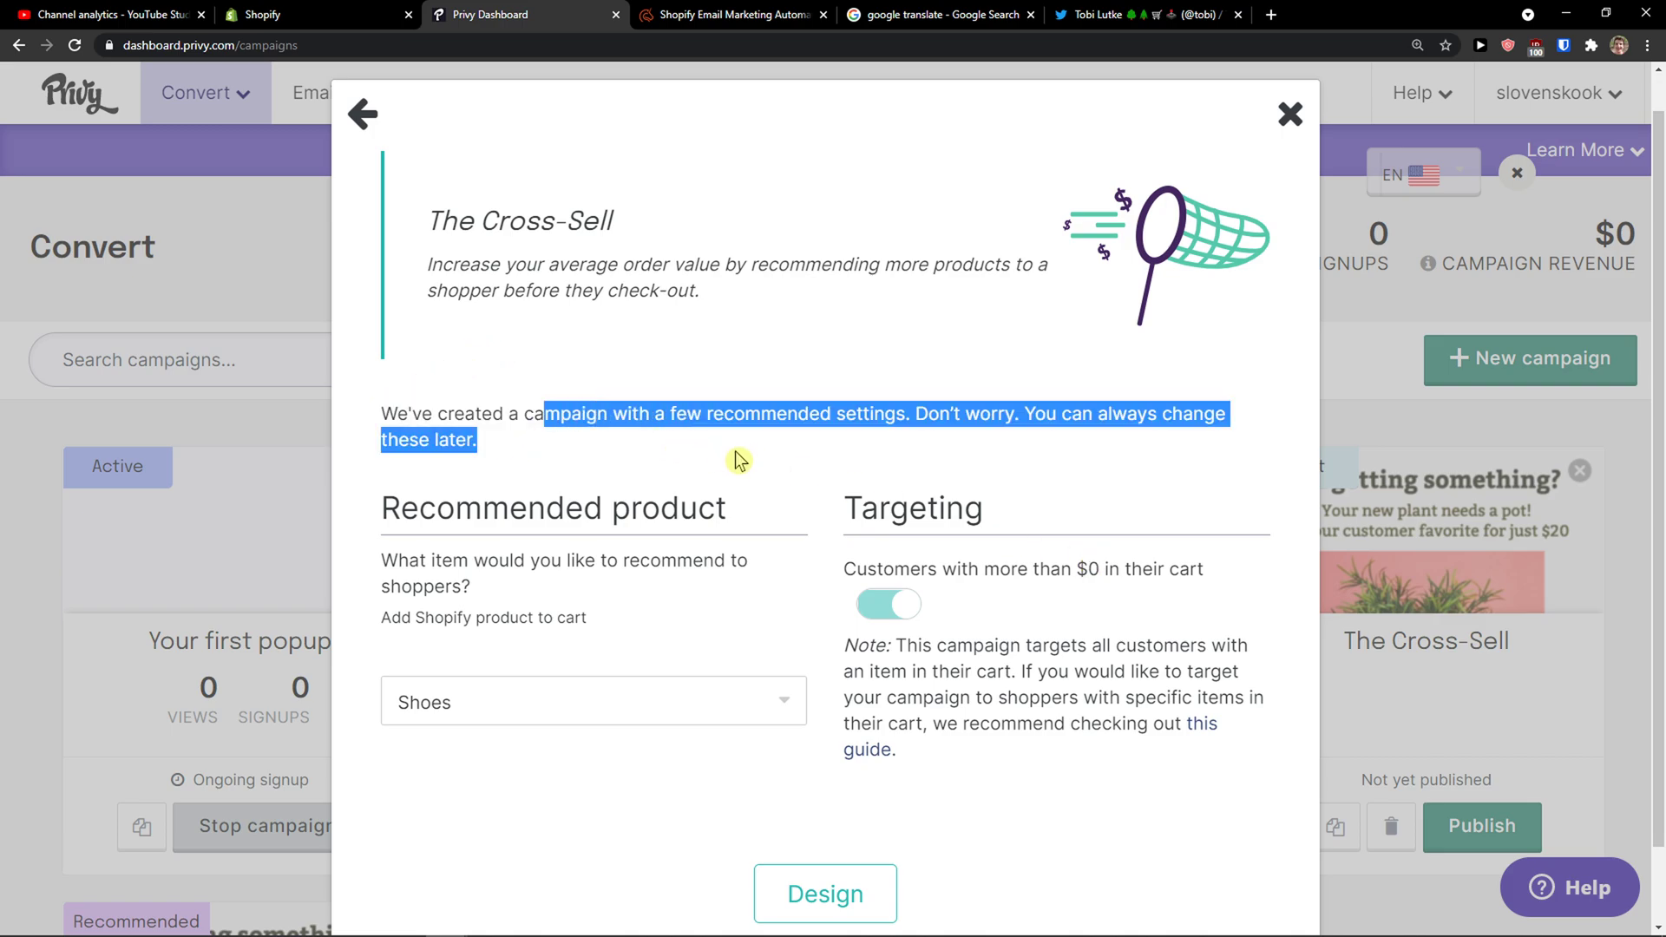
scroll(751, 460, "down", 1)
left_click(440, 473)
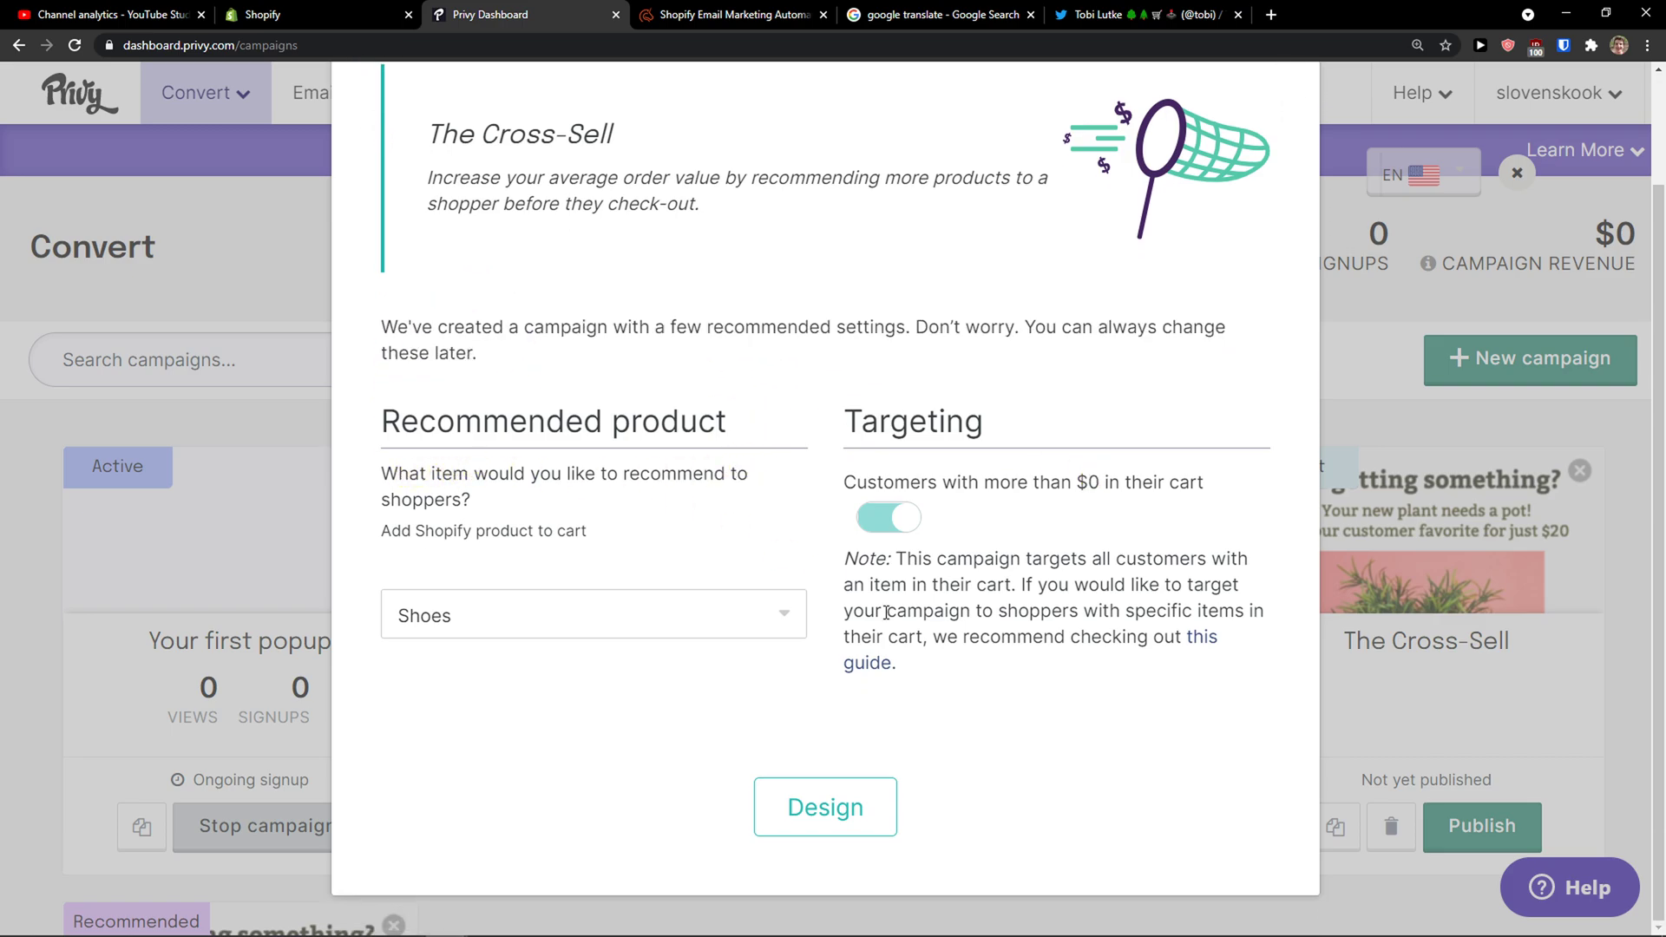
left_click(857, 805)
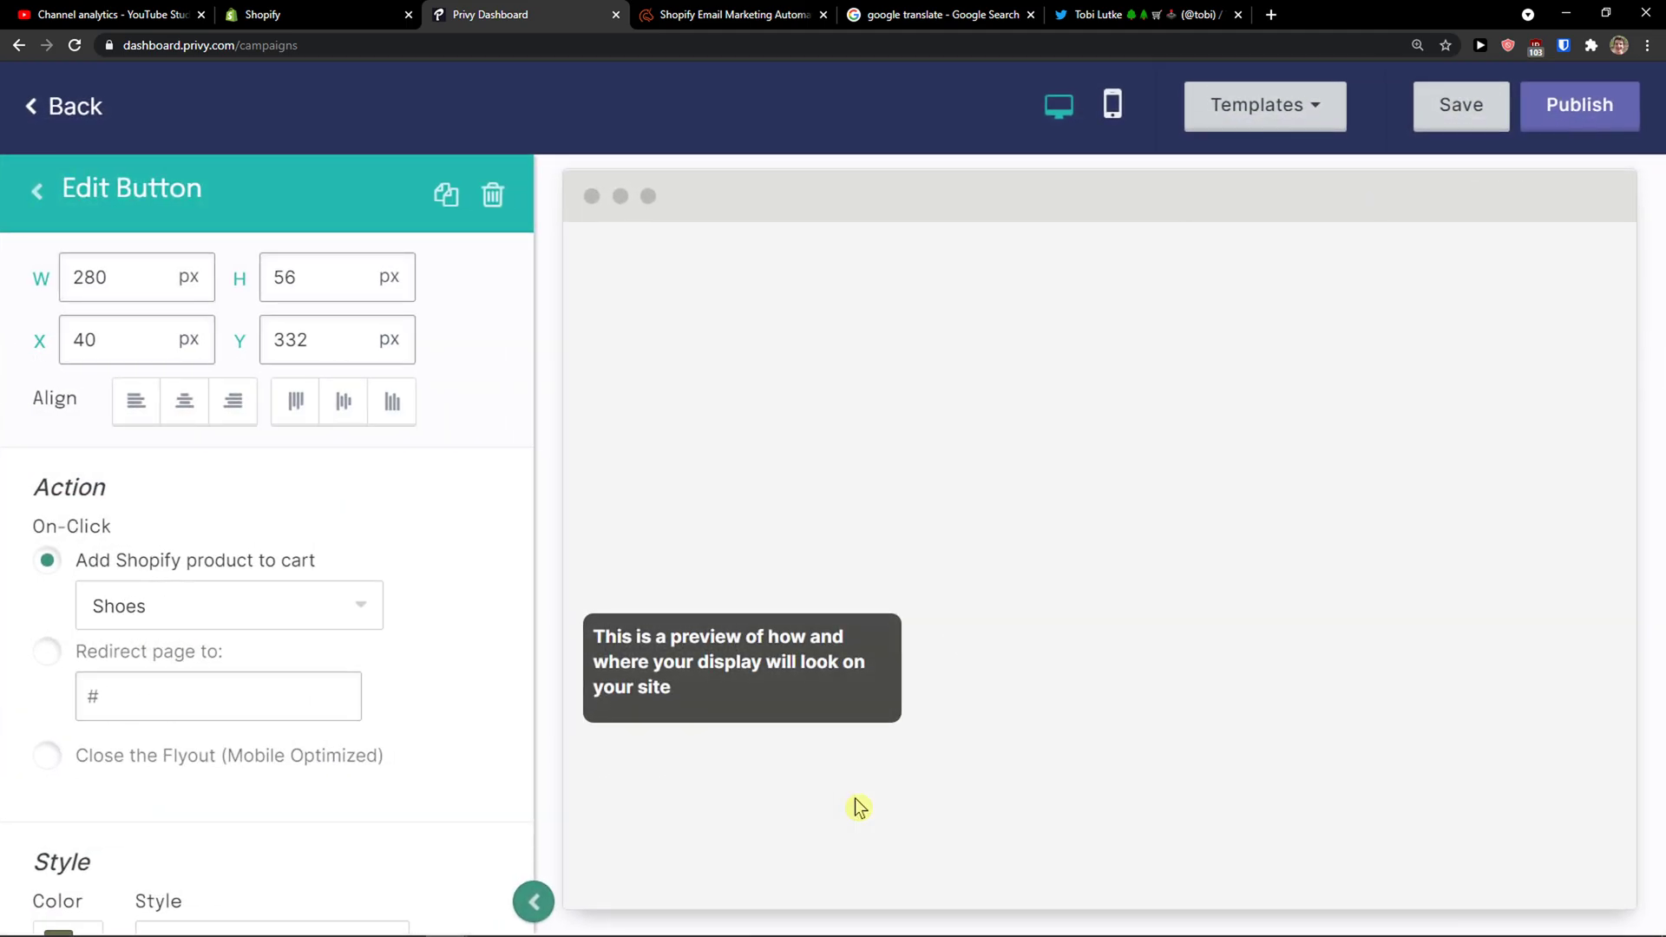
- Confirm the button still adds Shoes to the cart
scroll(439, 613, "down", 1)
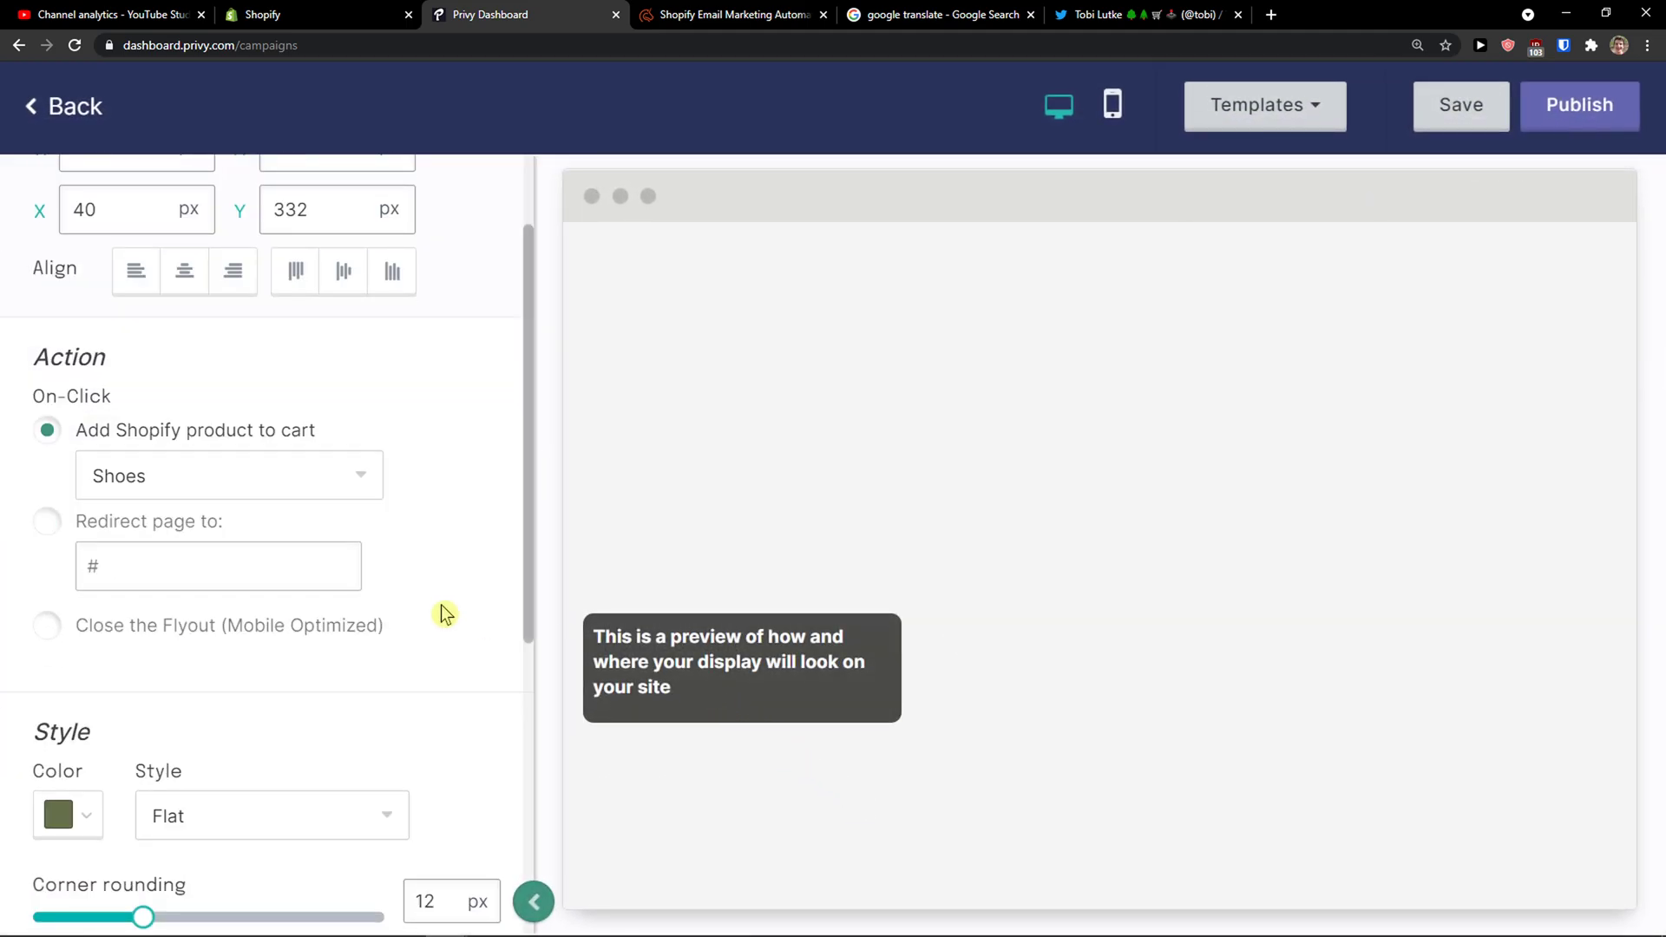
left_click(311, 466)
left_click(312, 469)
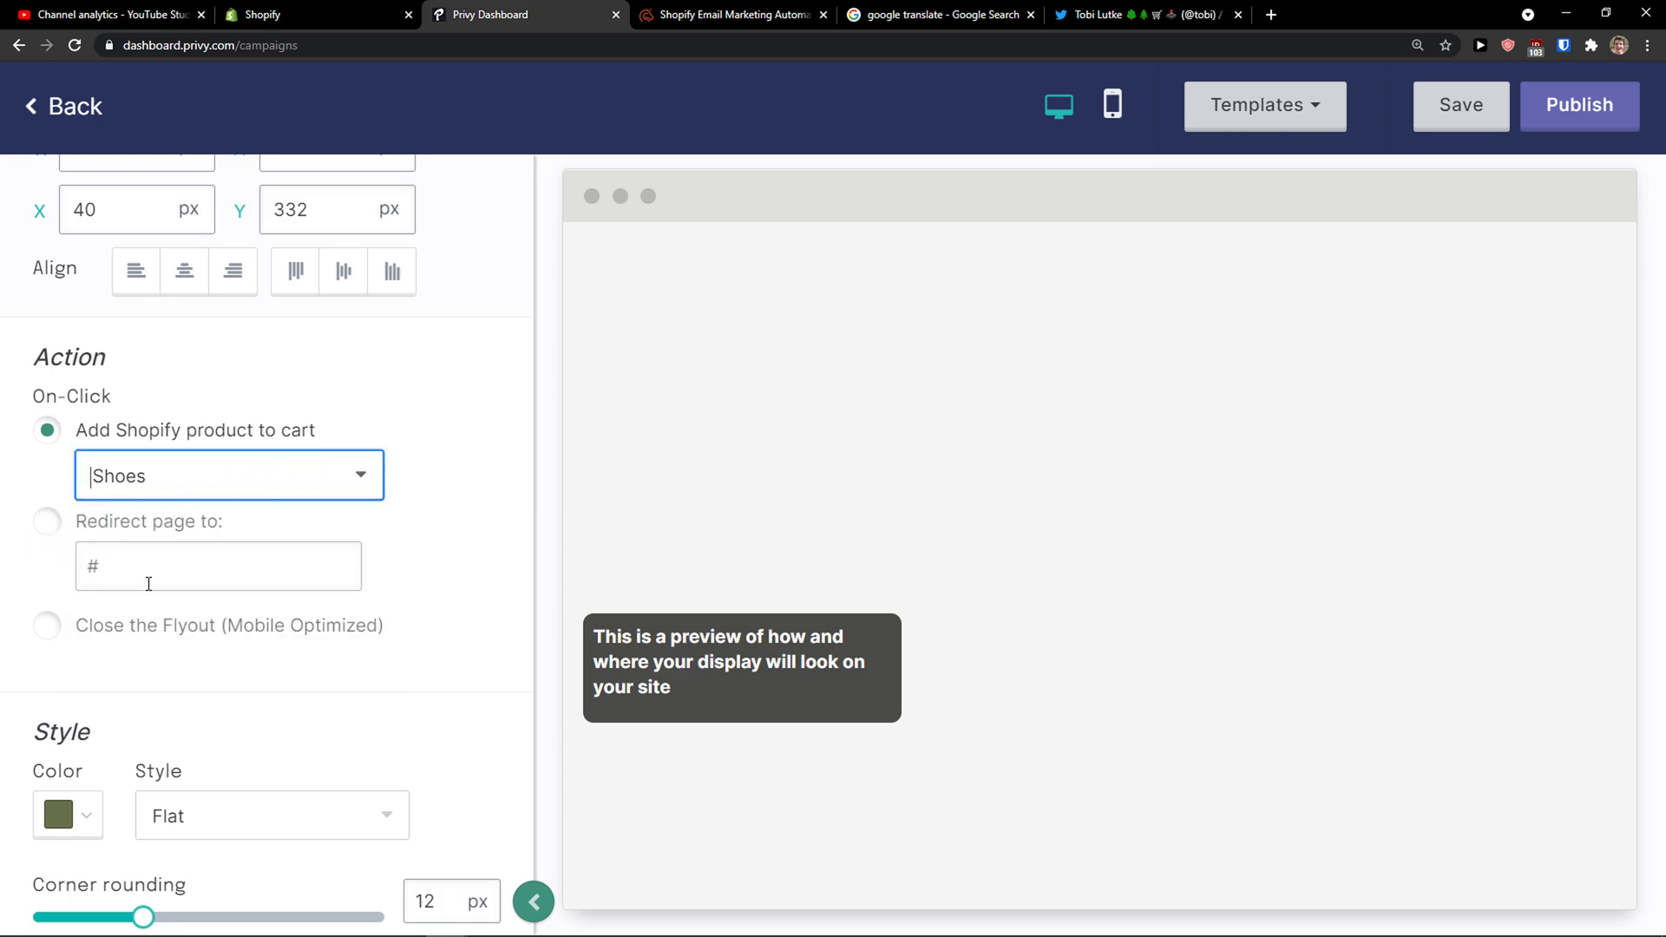
scroll(138, 557, "down", 3)
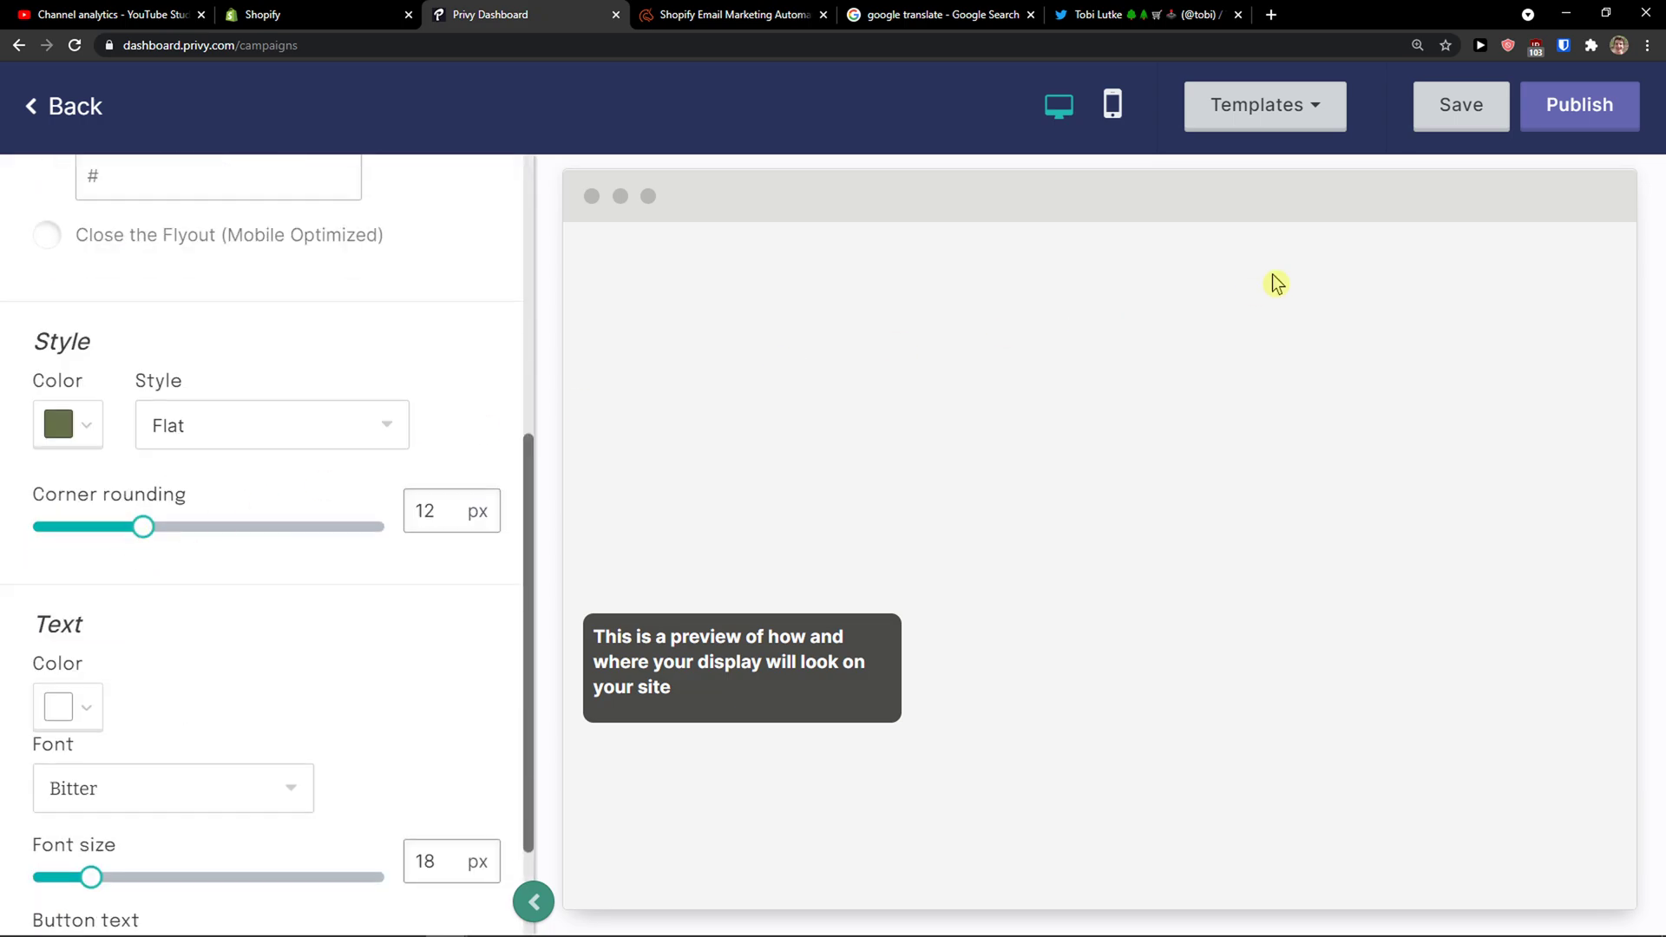
- Browse Banner, Spin To Win, Landing Page and Embedded Form templates, then exit the editor
left_click(1257, 130)
left_click(1245, 156)
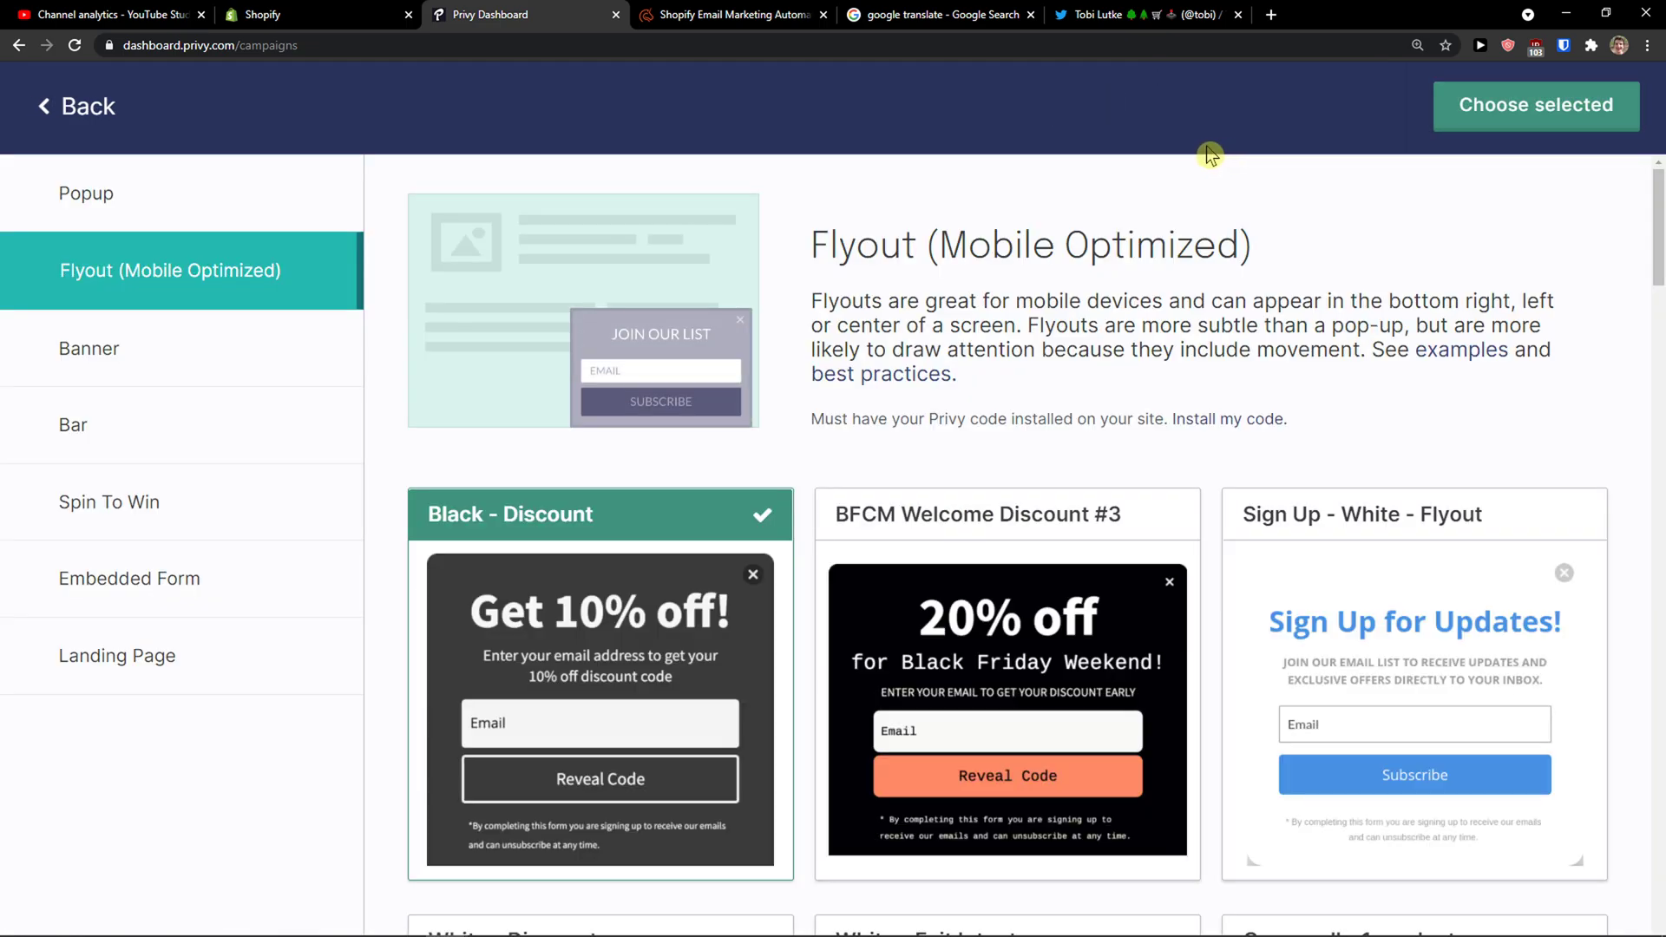
scroll(786, 328, "down", 1)
left_click(260, 349)
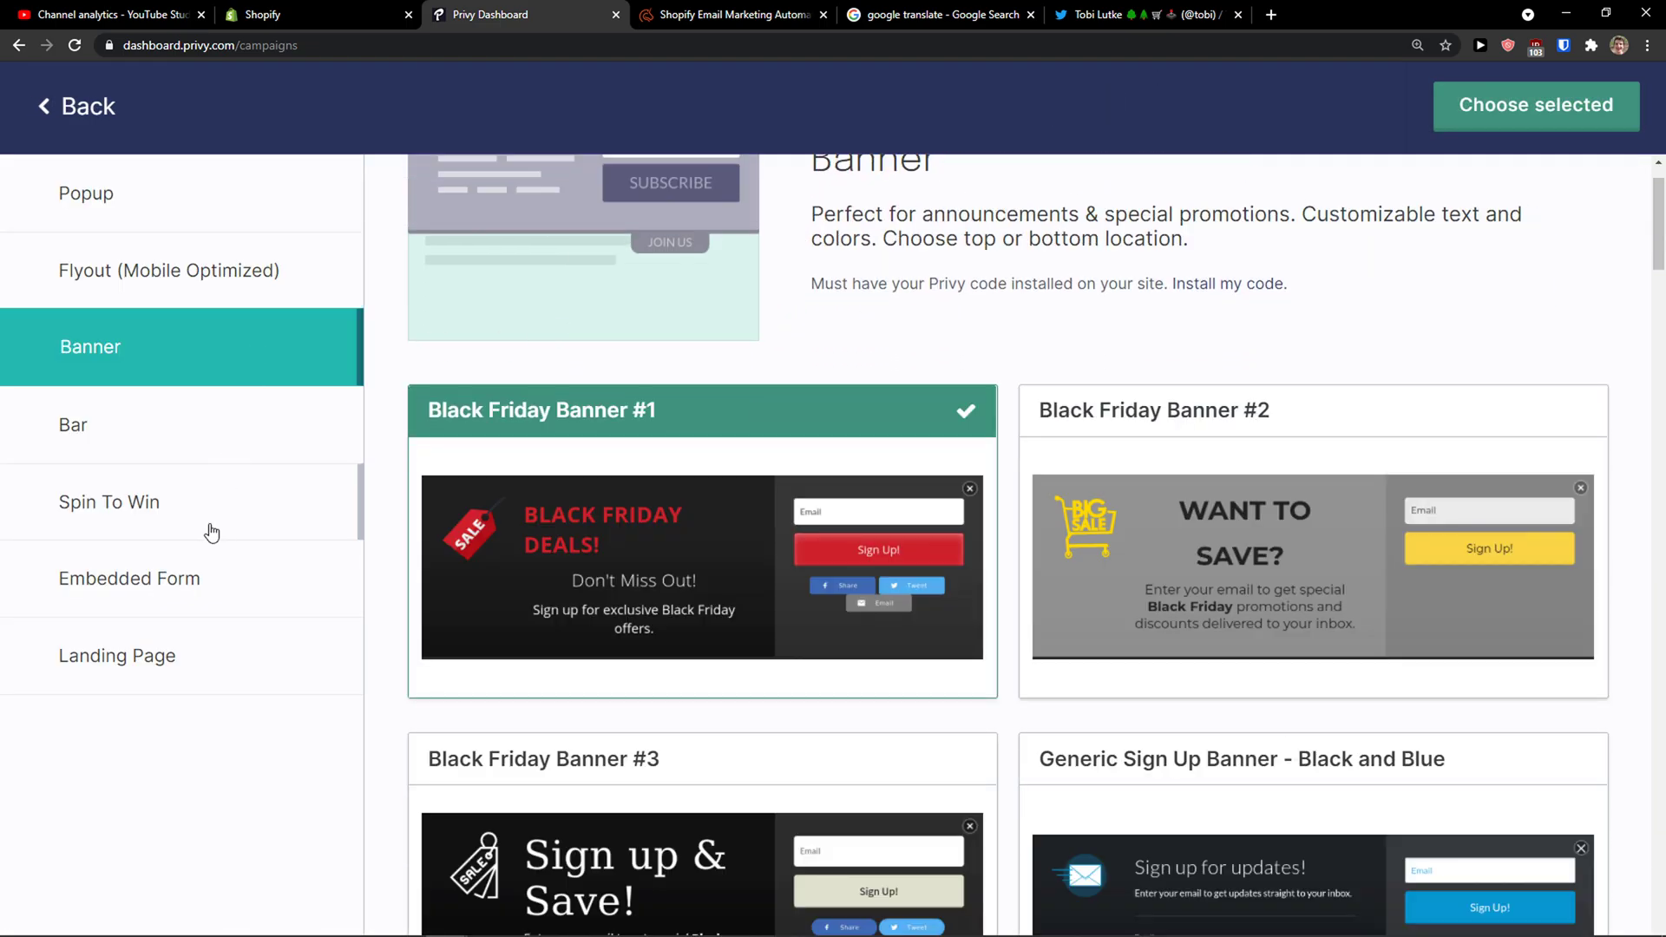
left_click(214, 531)
left_click(223, 631)
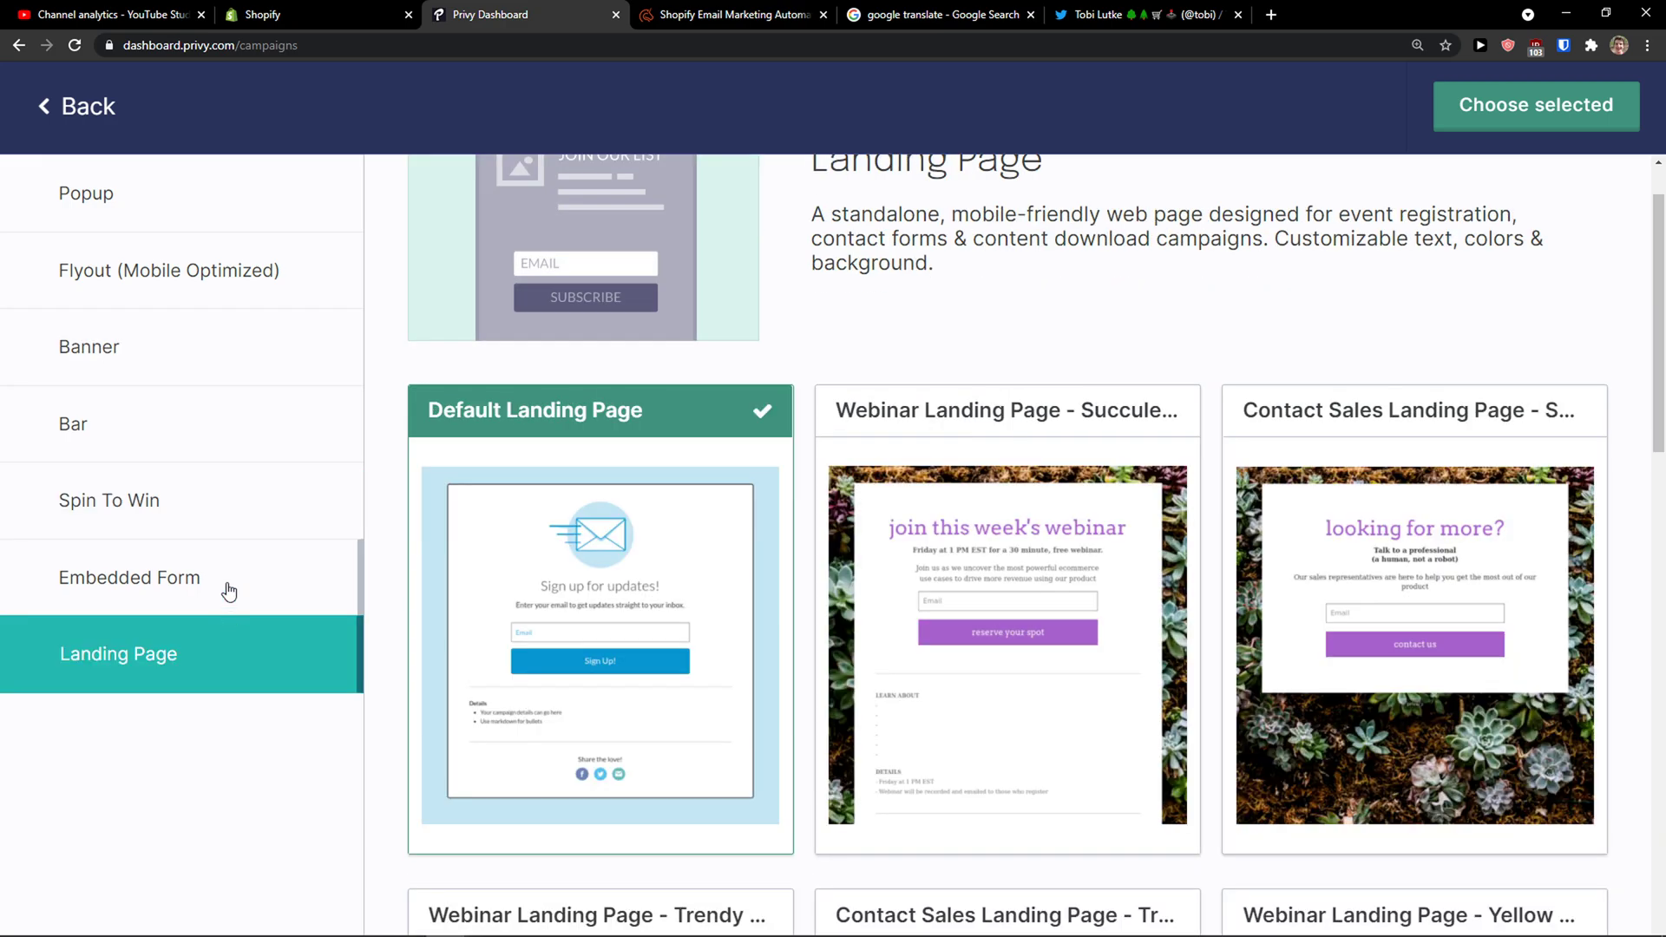
left_click(228, 588)
left_click(97, 130)
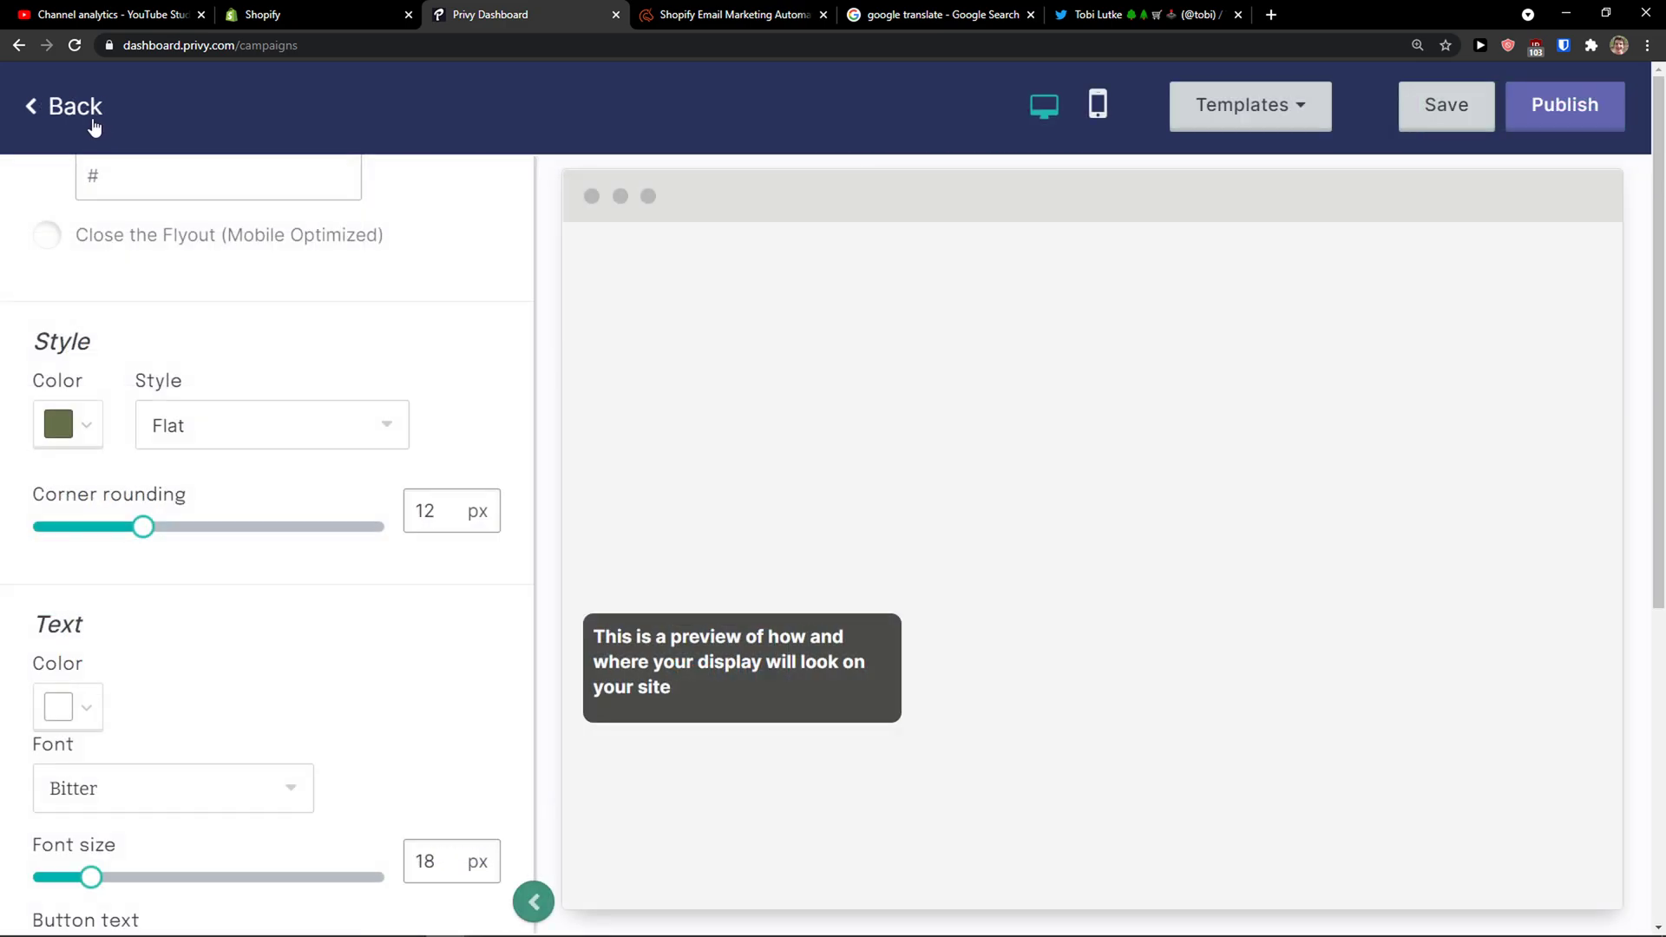
left_click(74, 123)
- Discard the Cross-Sell design changes, close its setup and reload All Campaigns
left_click(1095, 416)
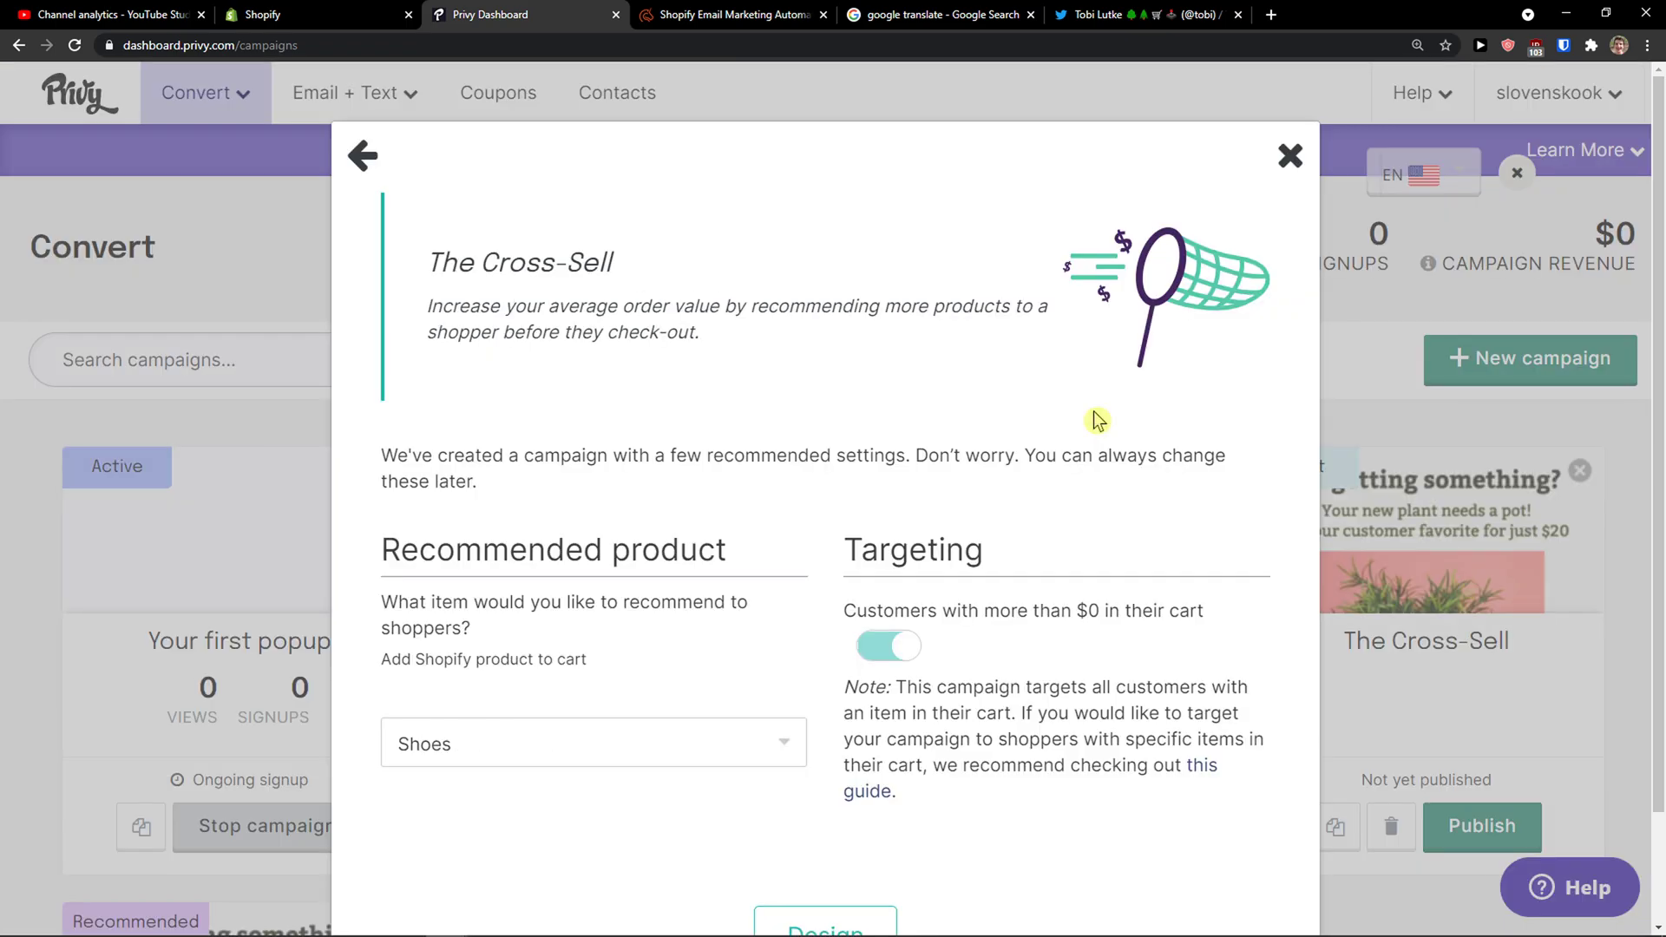
scroll(1002, 464, "down", 1)
scroll(996, 469, "up", 1)
left_click(1289, 158)
left_click(229, 113)
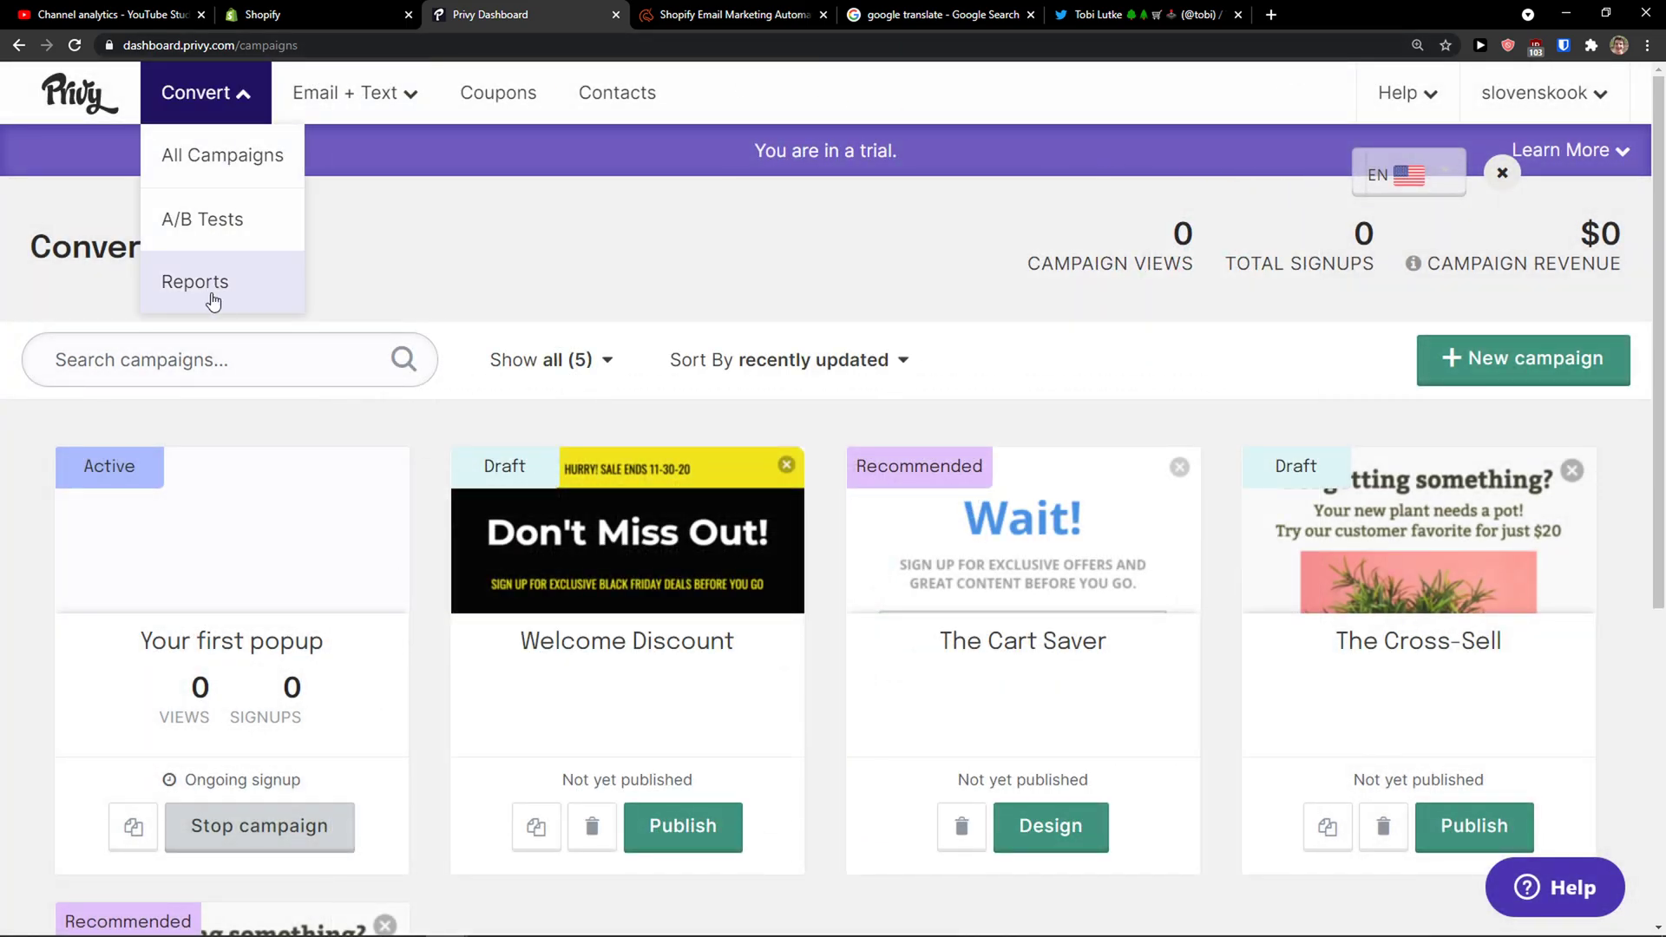
left_click(235, 165)
- Turn off the ad blocker for this site and start another new campaign
scroll(835, 131, "down", 2)
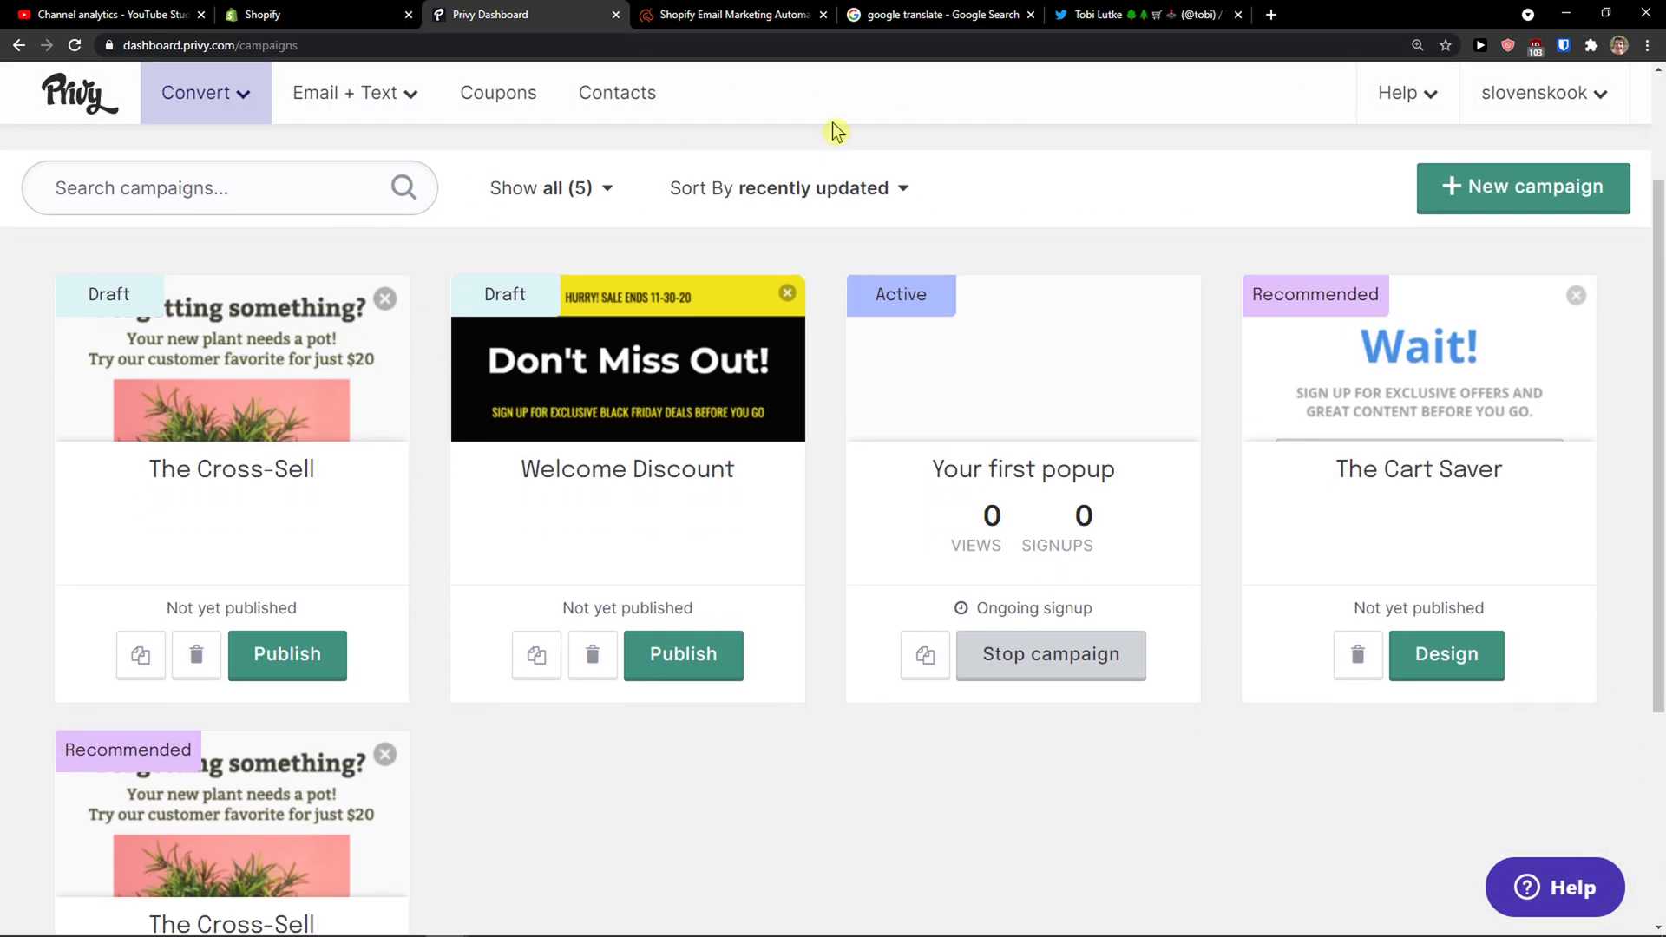
left_click(1536, 45)
left_click(1437, 105)
scroll(723, 475, "down", 4)
left_click(723, 475)
scroll(725, 520, "up", 6)
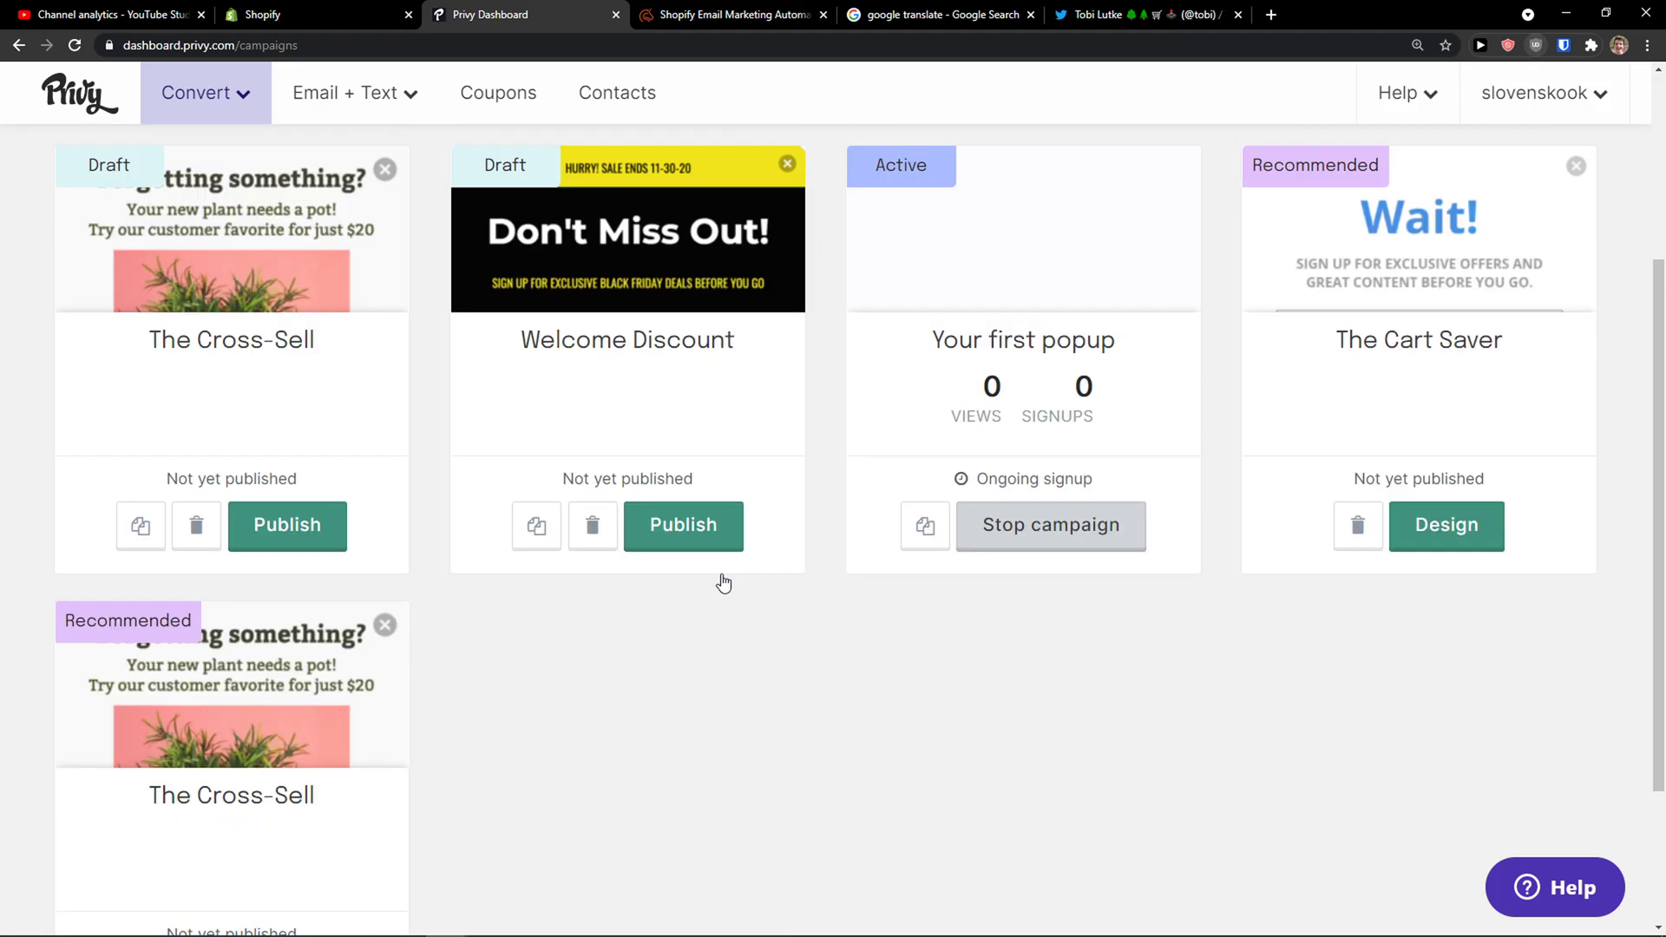
left_click(1506, 278)
scroll(998, 456, "down", 3)
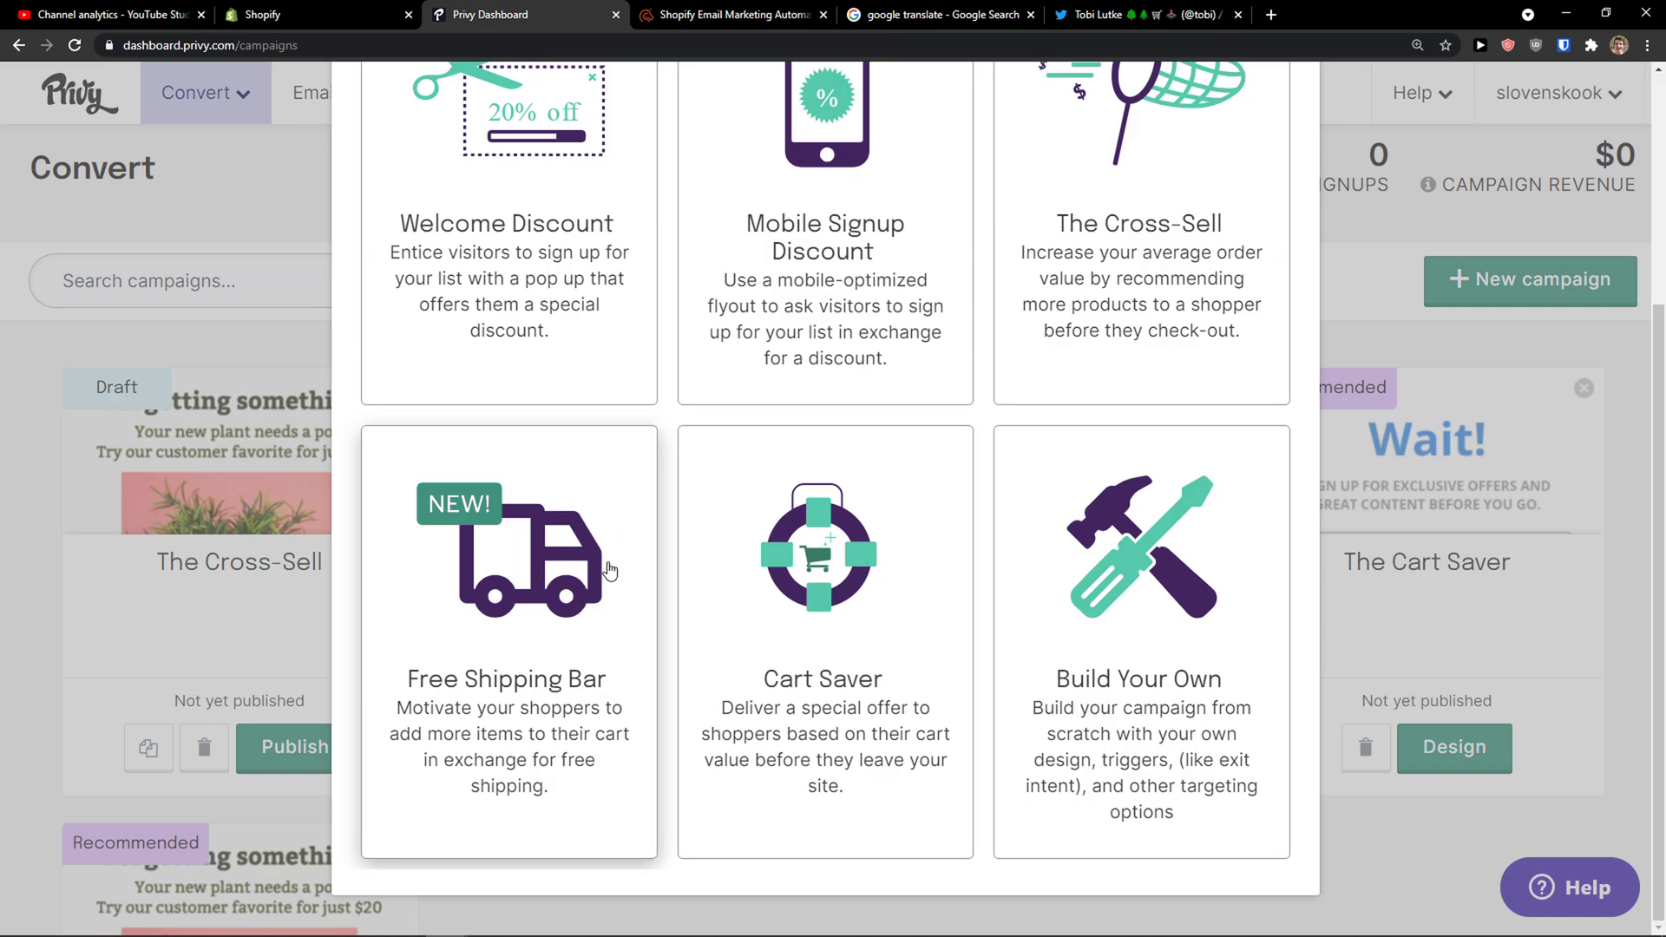
- Start a Cart Saver campaign and apply the 10% off coupon
left_click(729, 573)
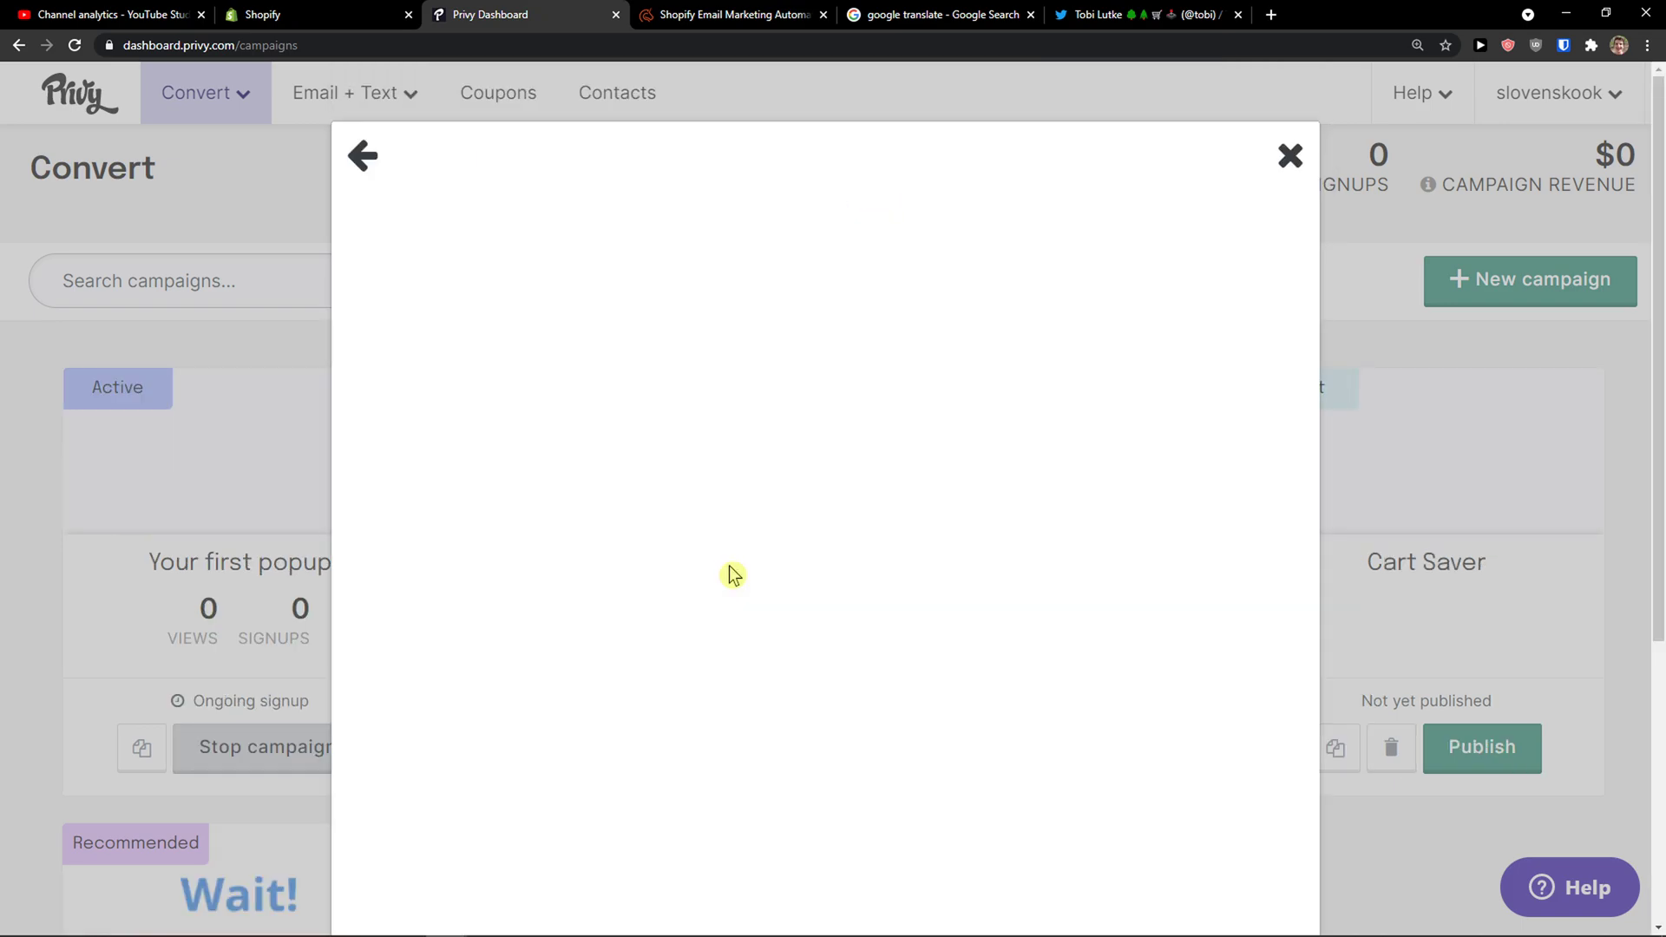
scroll(732, 568, "down", 1)
left_click(730, 565)
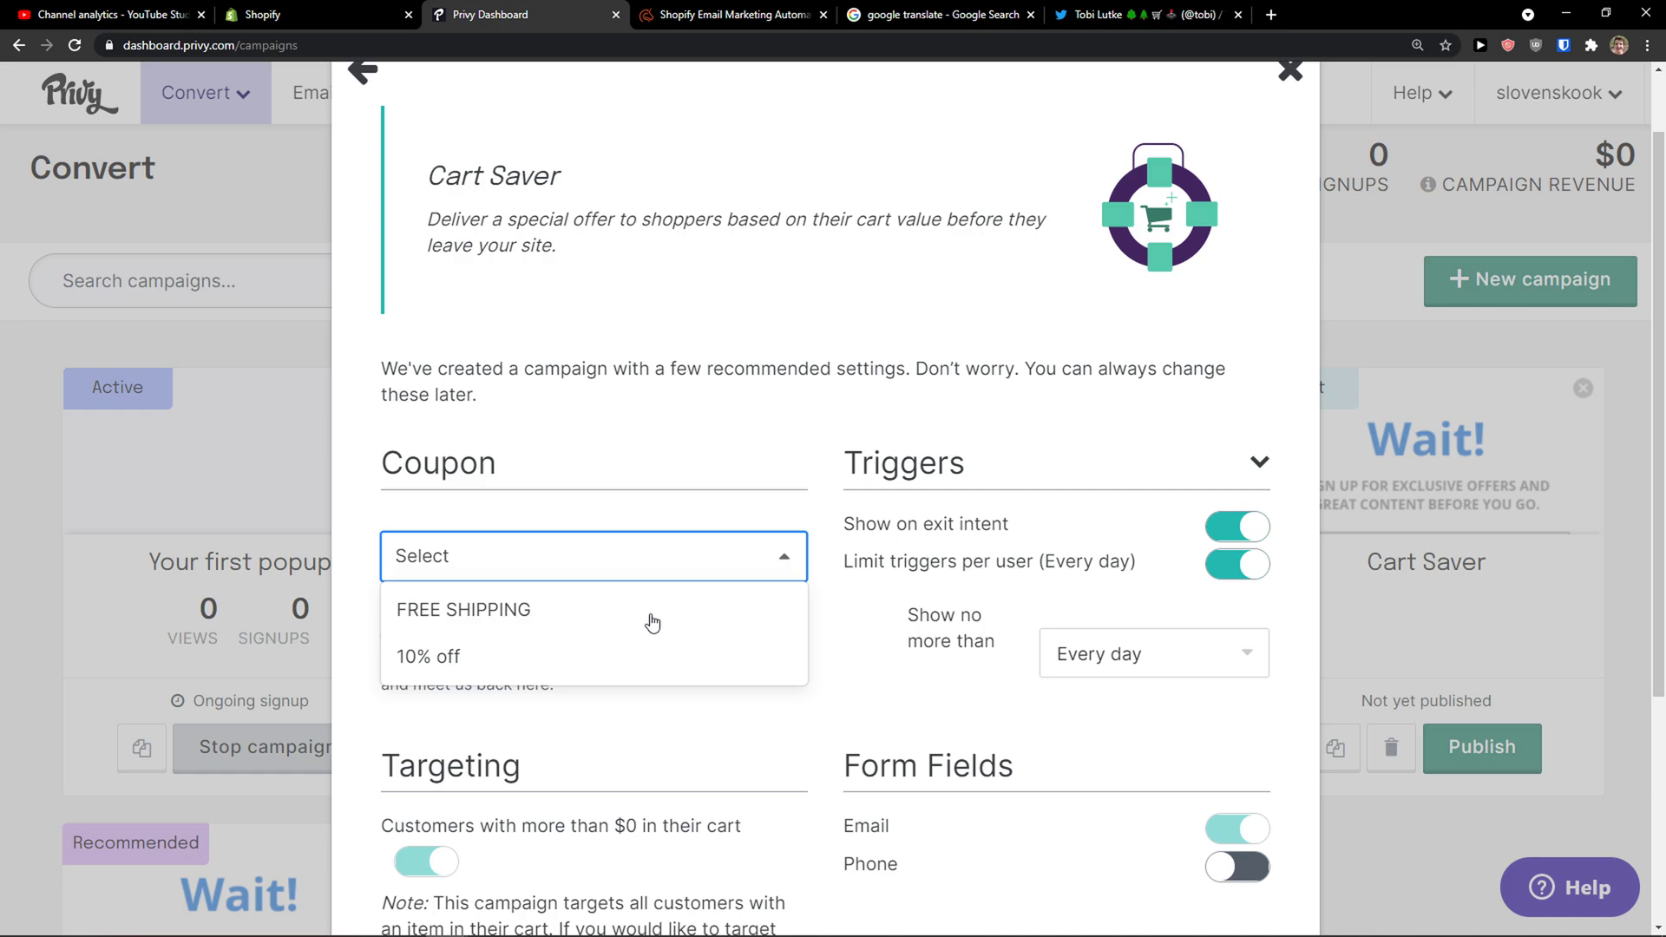
left_click(631, 662)
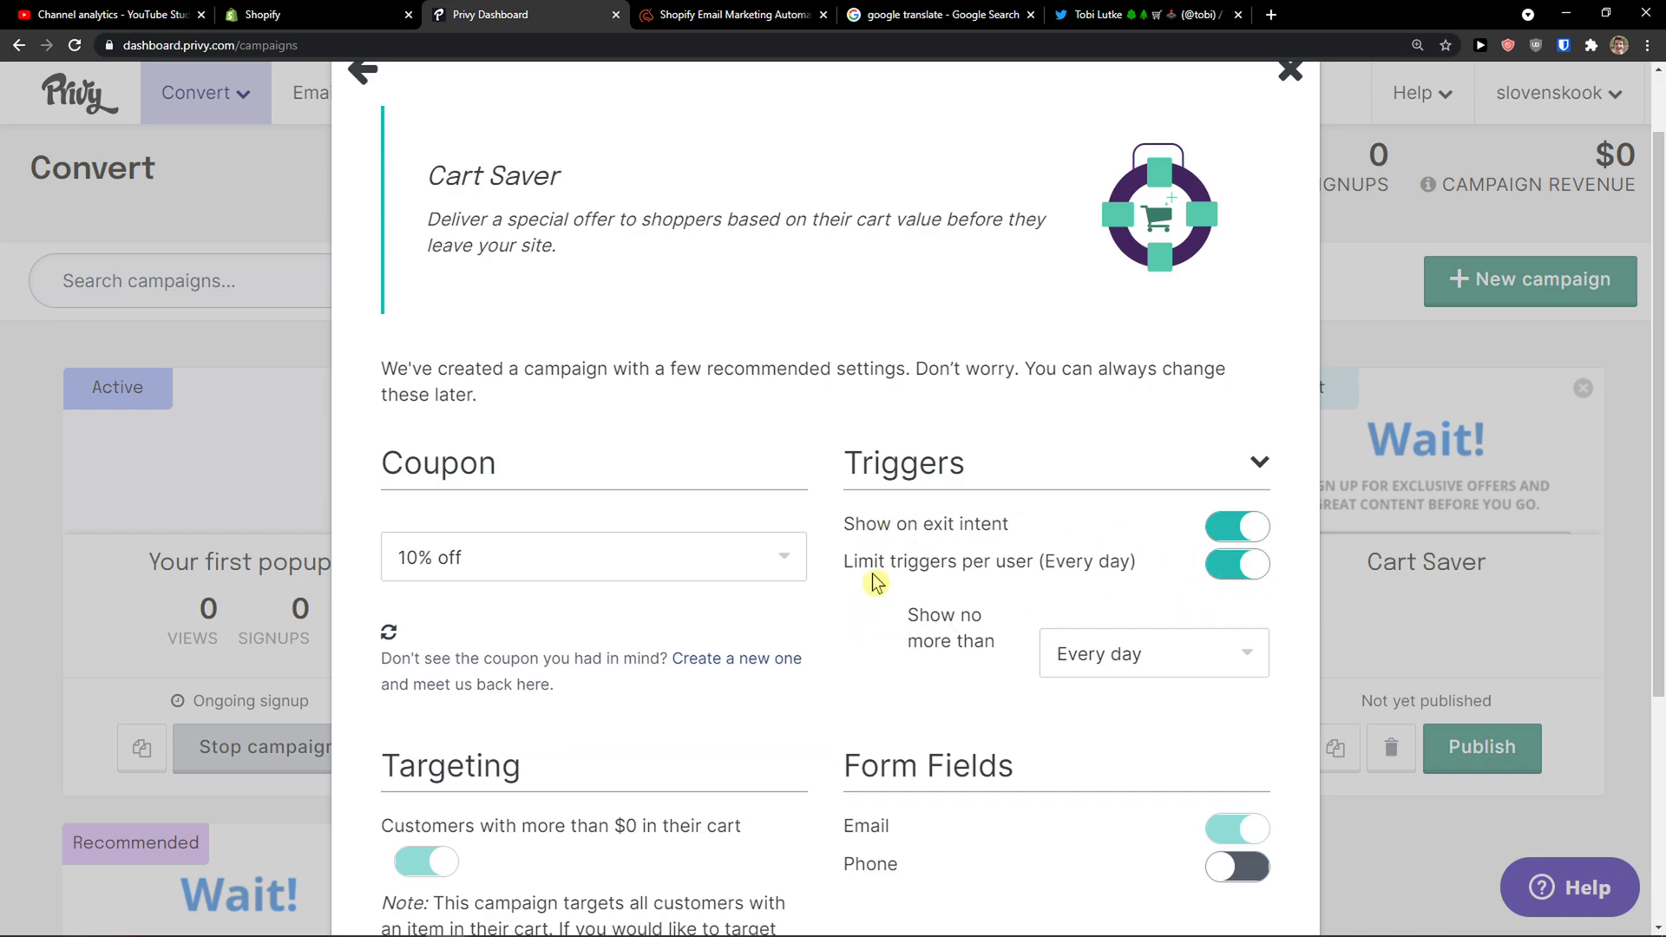
- Review the cart-value targeting condition and open the popup designer
scroll(1119, 472, "up", 2)
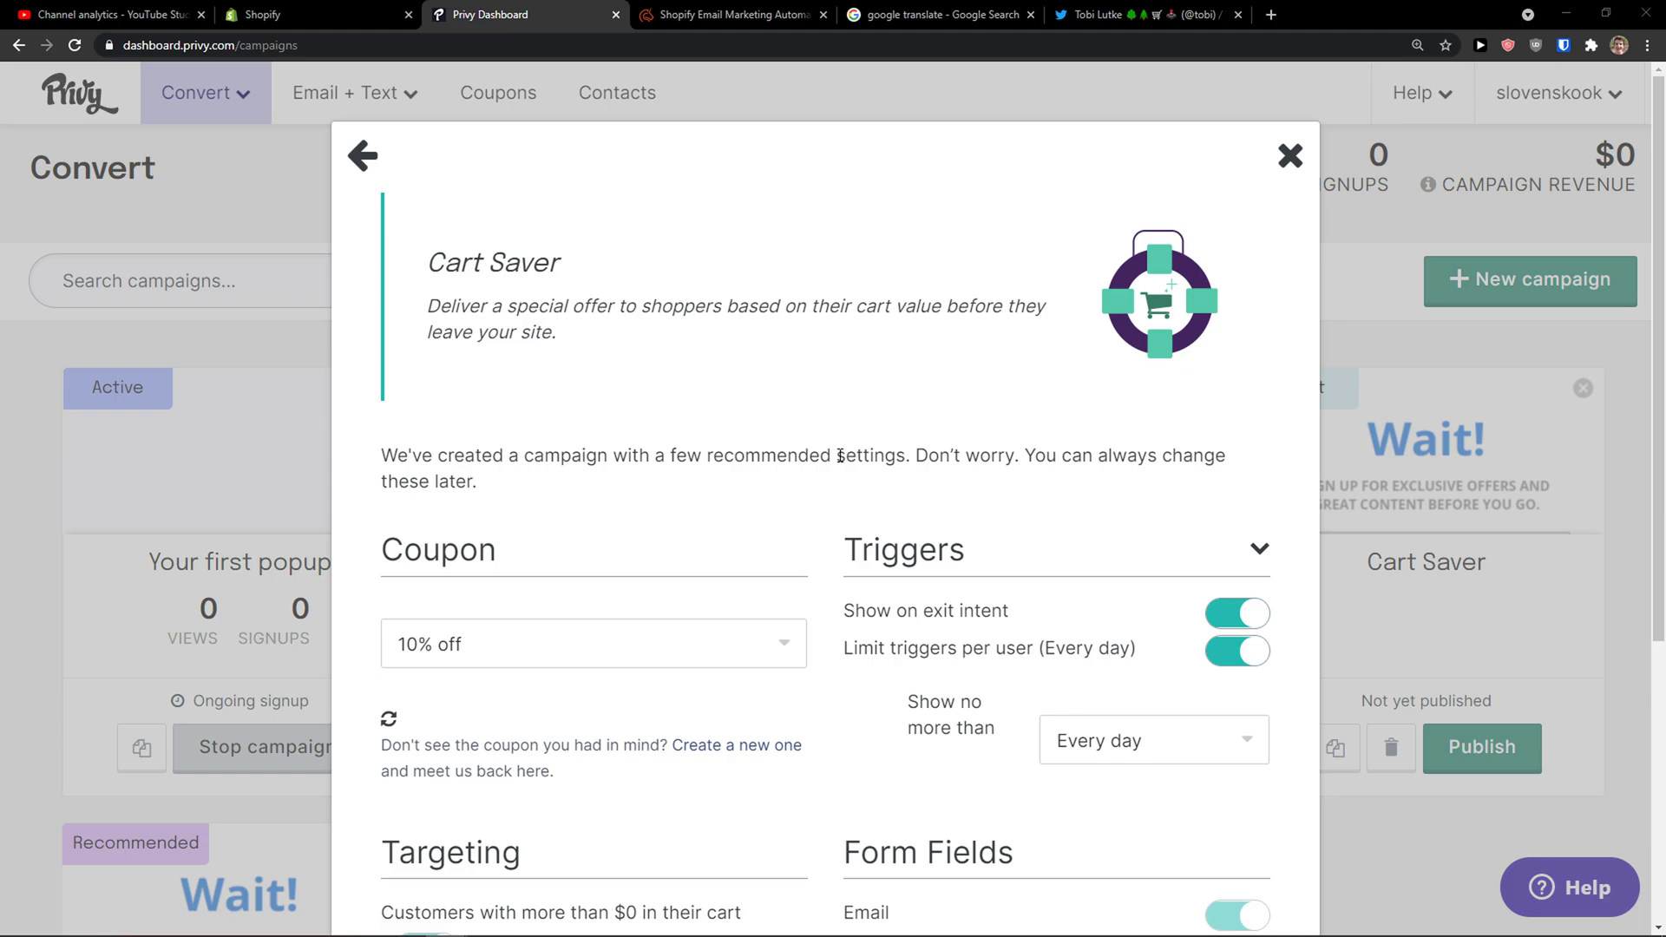
scroll(804, 448, "down", 4)
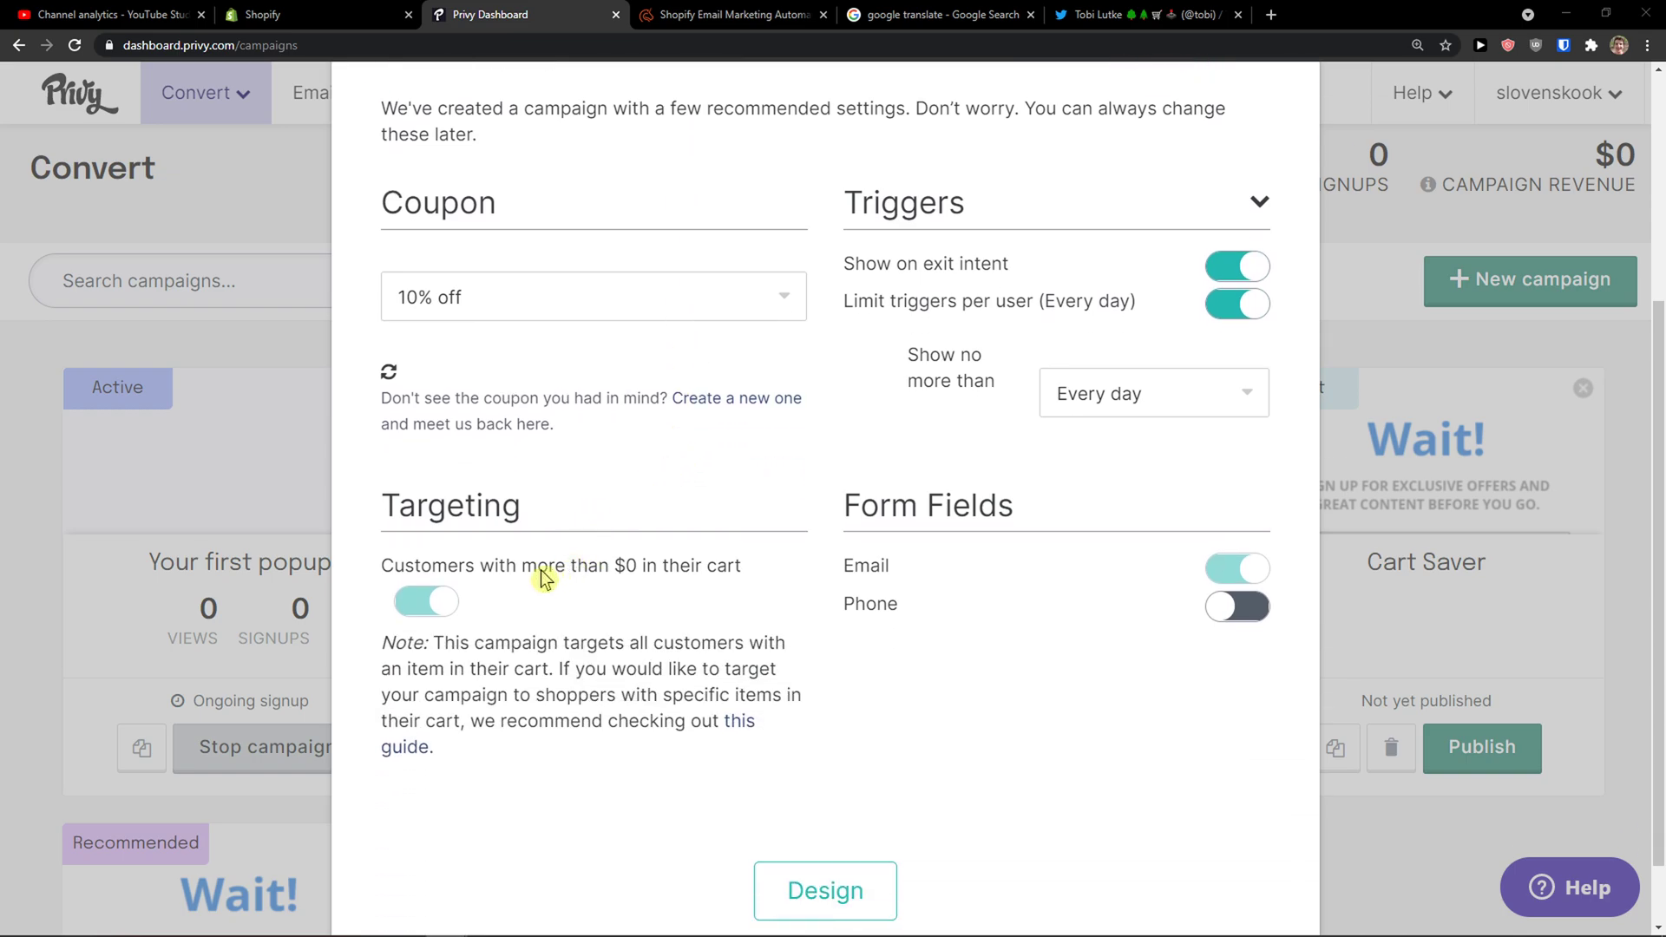
left_click_drag(519, 565, 555, 567)
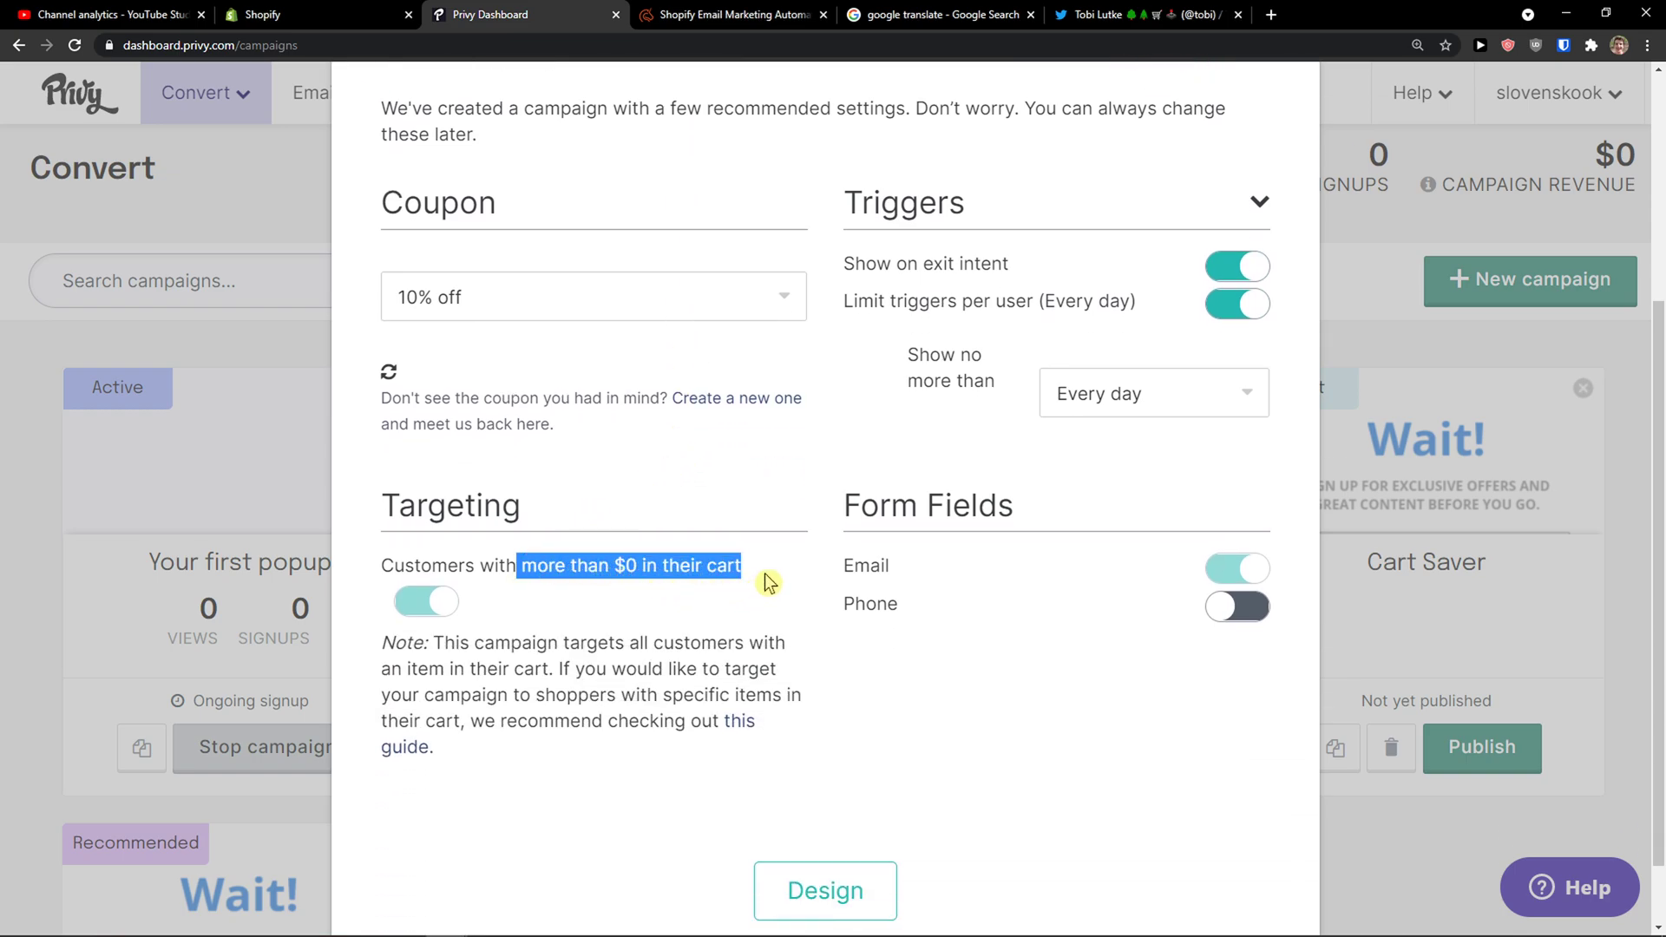
scroll(792, 581, "down", 1)
left_click(855, 799)
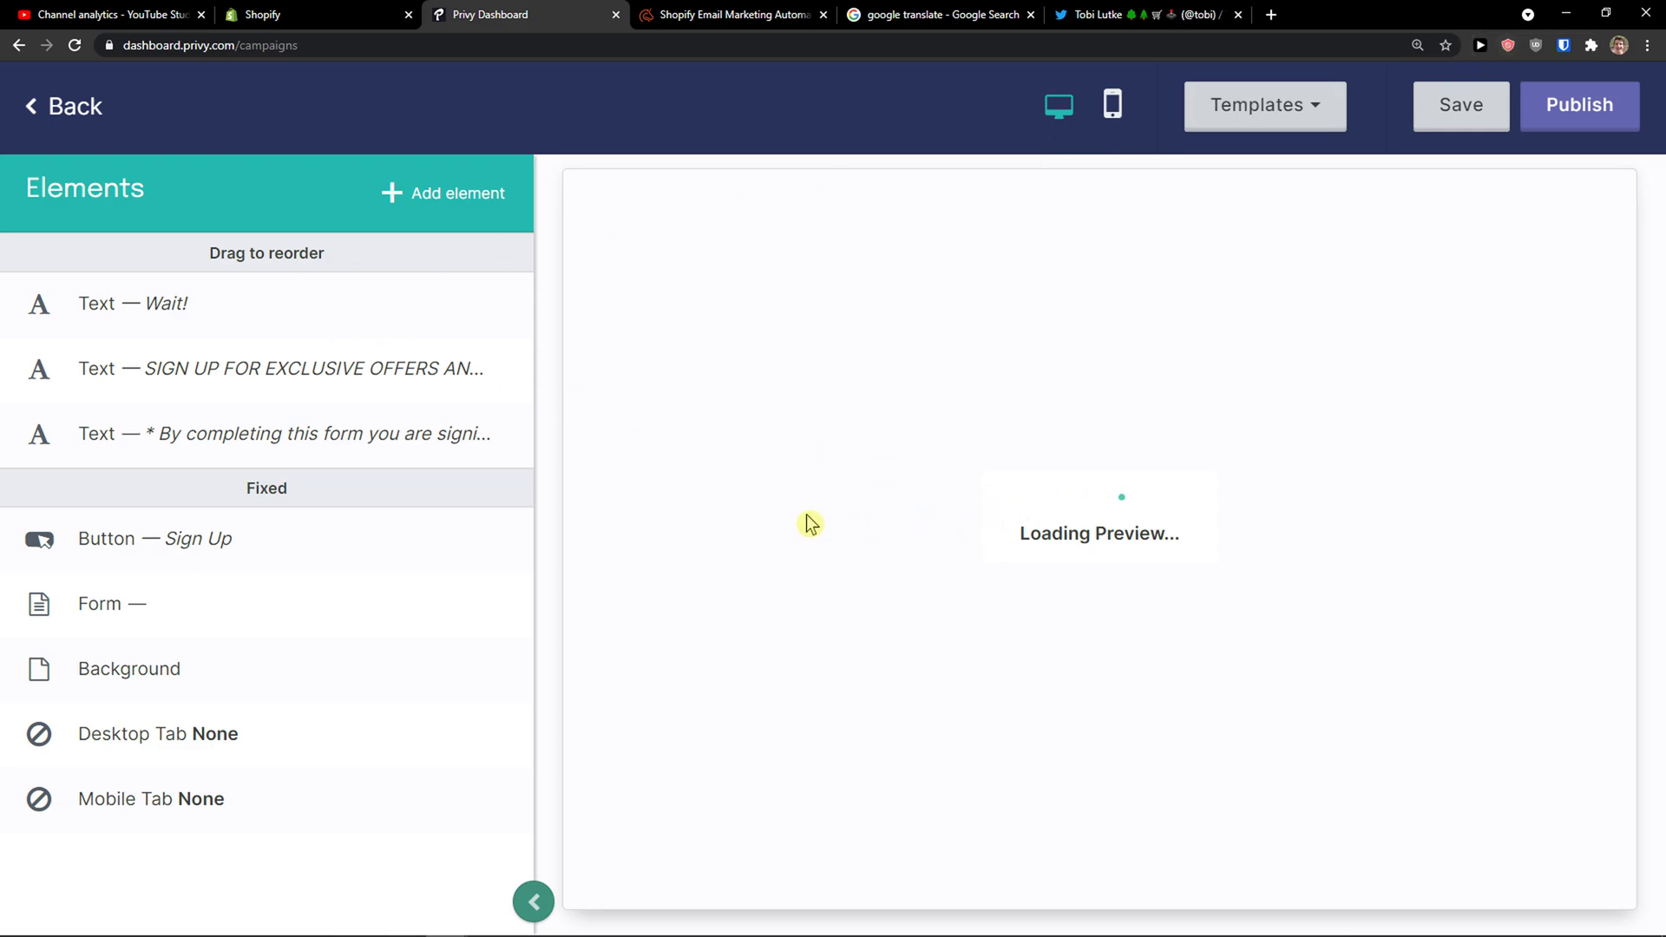
- Inspect the sign-up text and Sign Up button settings, dismissing the discard-changes warning
left_click(438, 371)
left_click(51, 106)
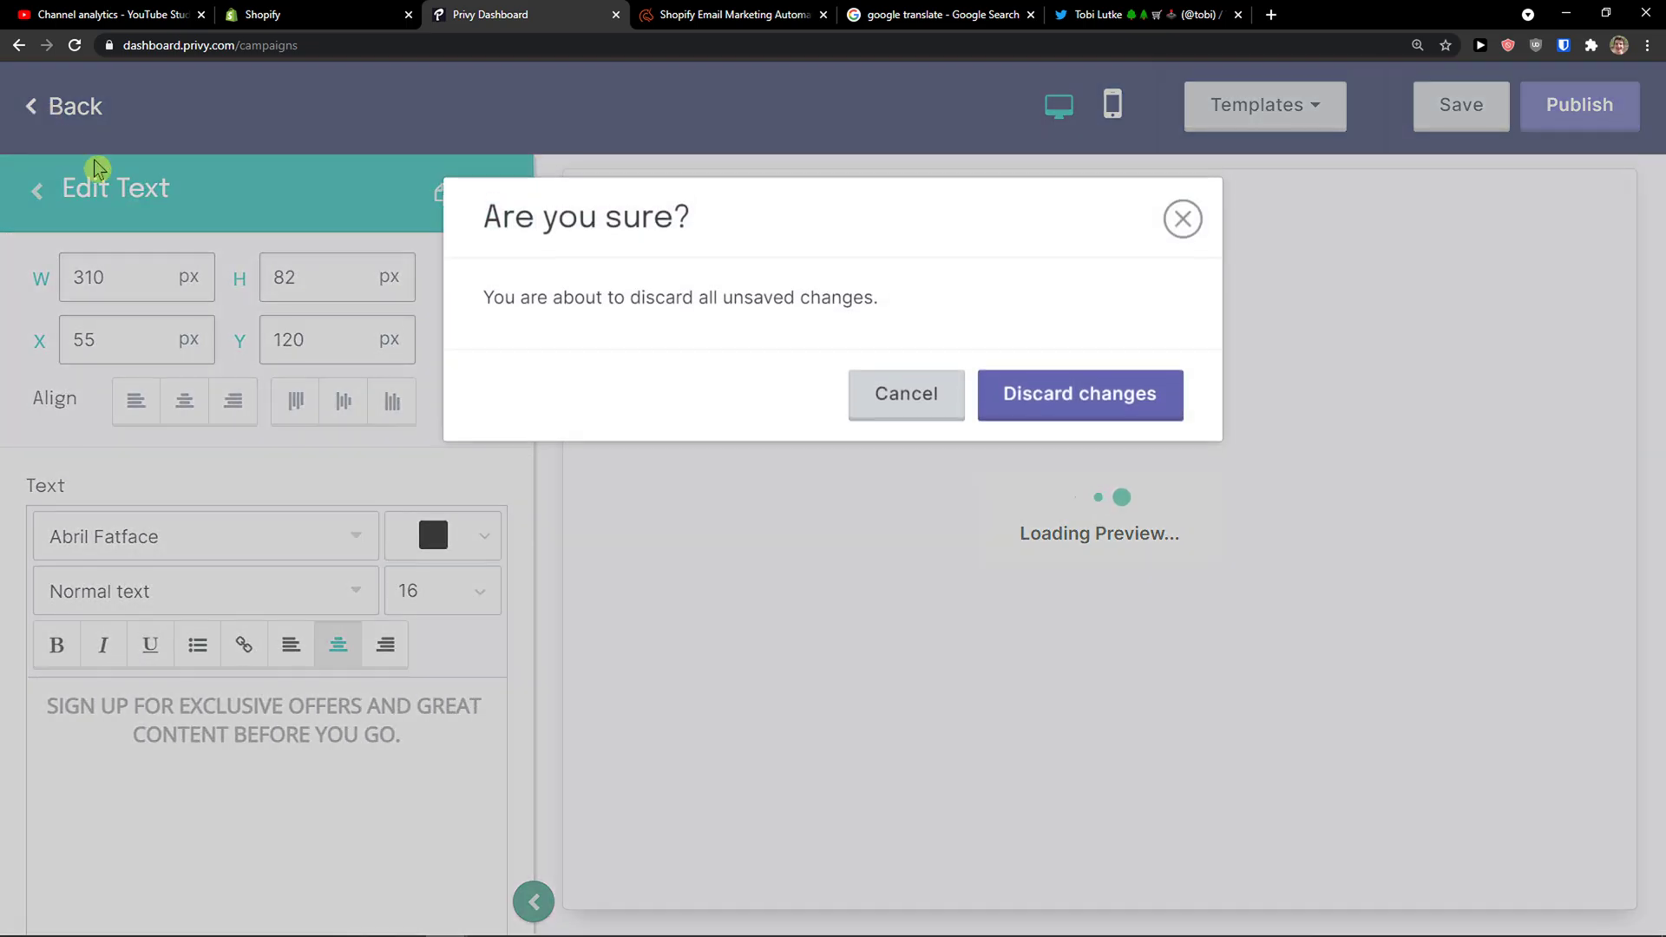
double_click(1181, 220)
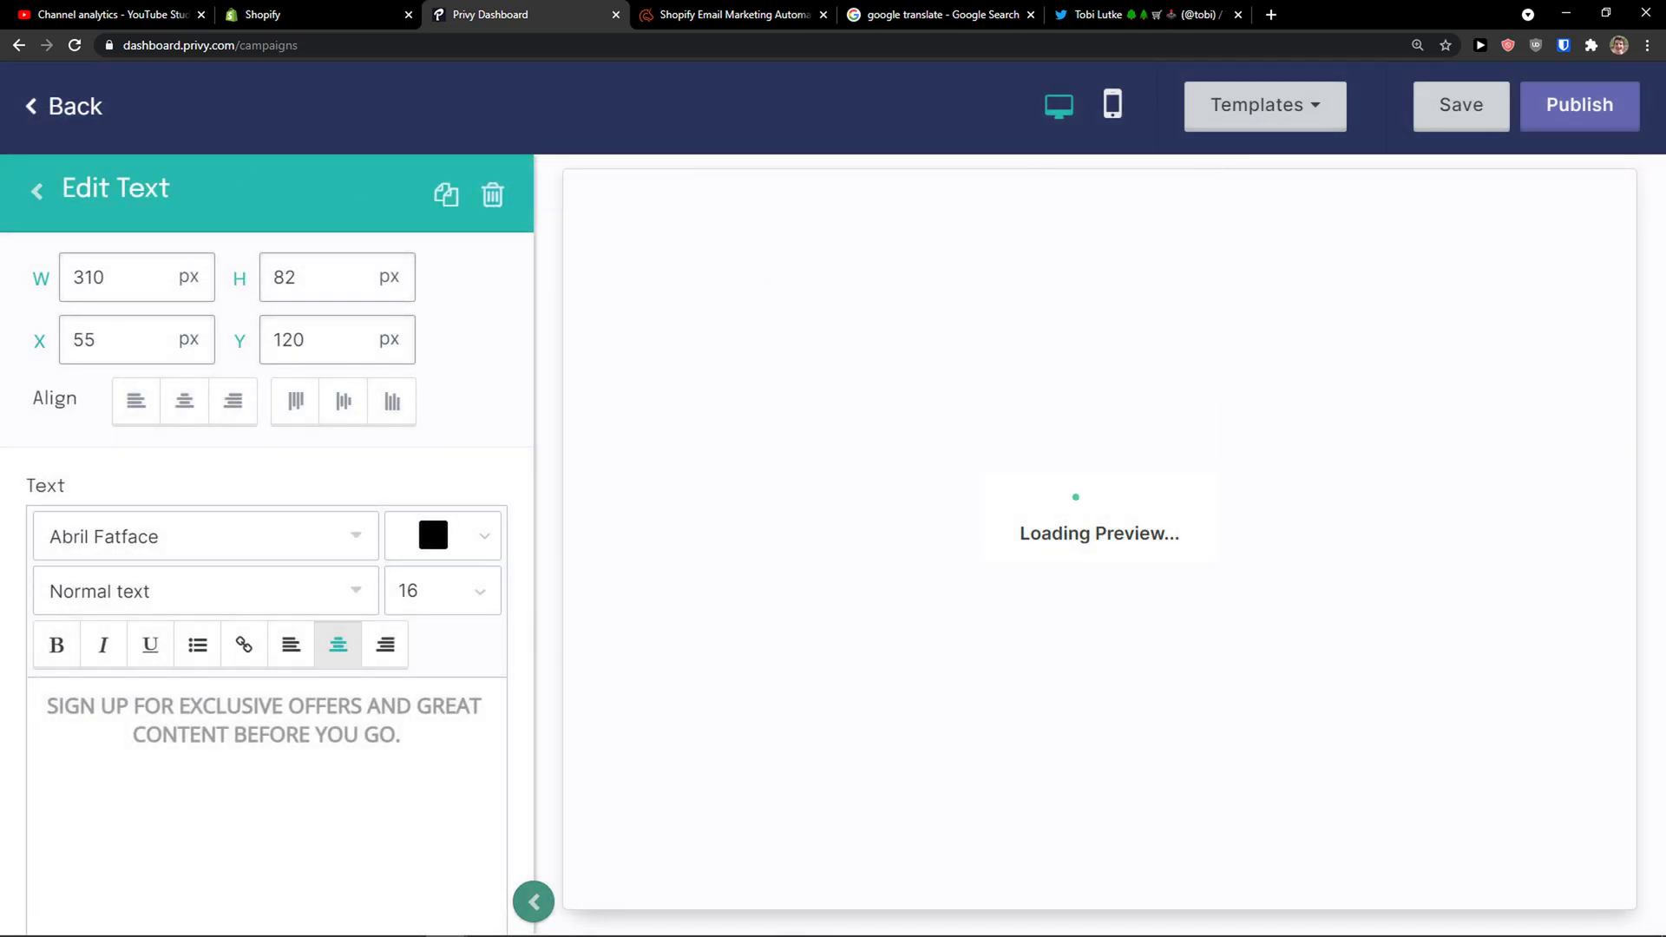
left_click(39, 195)
left_click(365, 545)
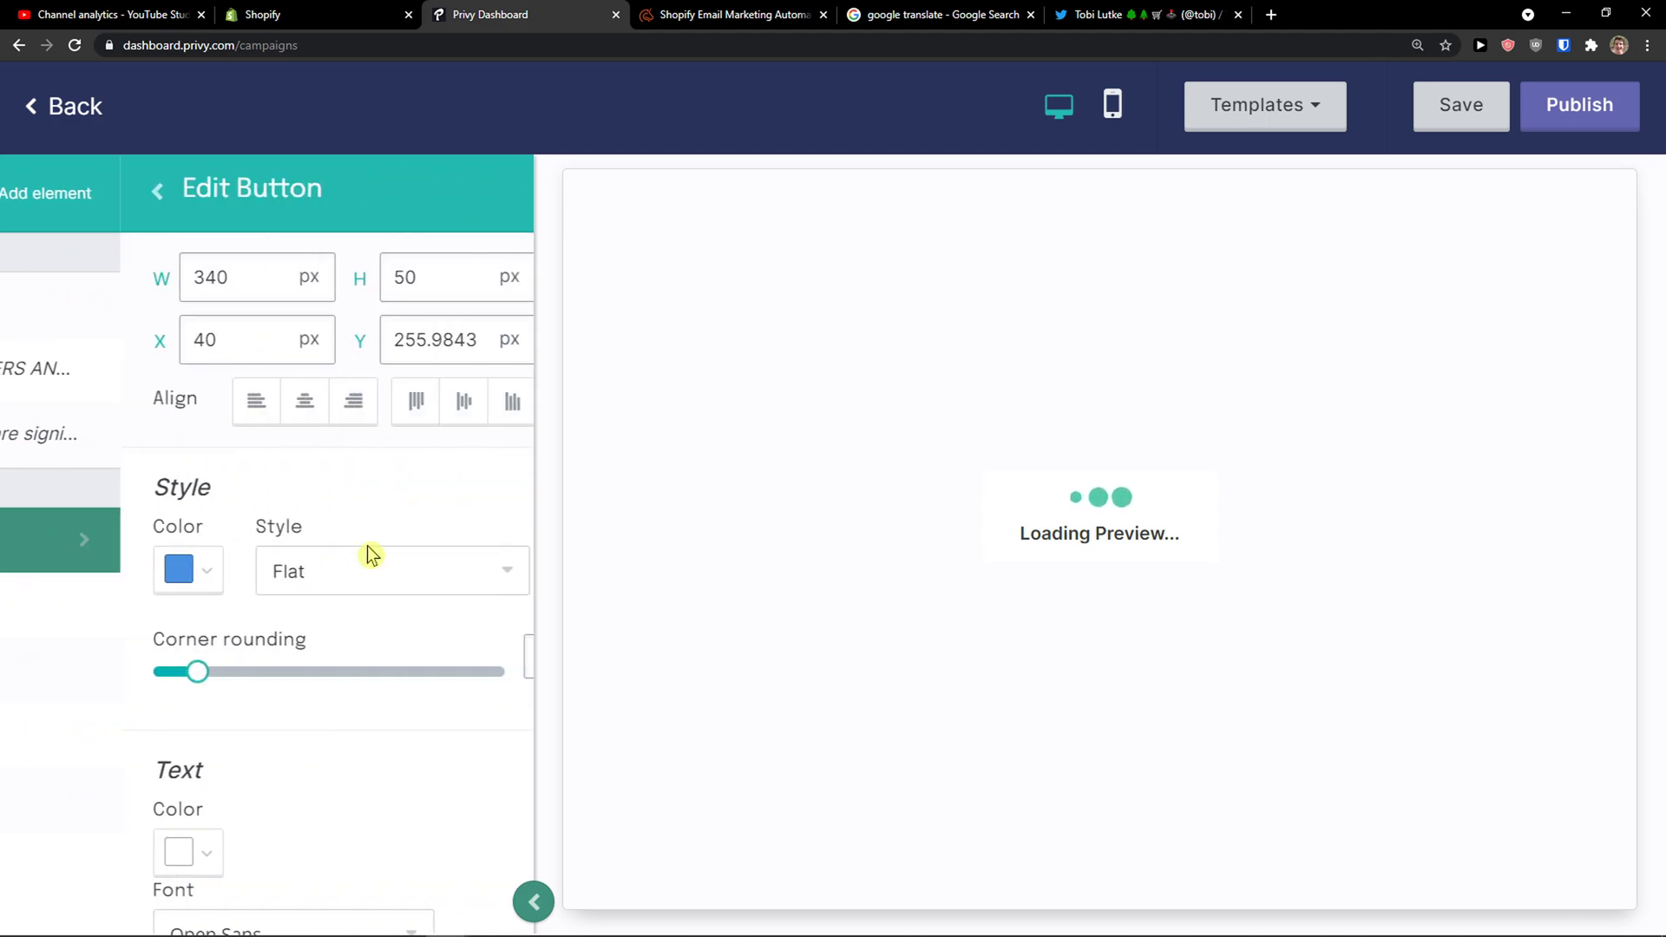
scroll(368, 529, "down", 3)
scroll(217, 390, "up", 4)
left_click(38, 191)
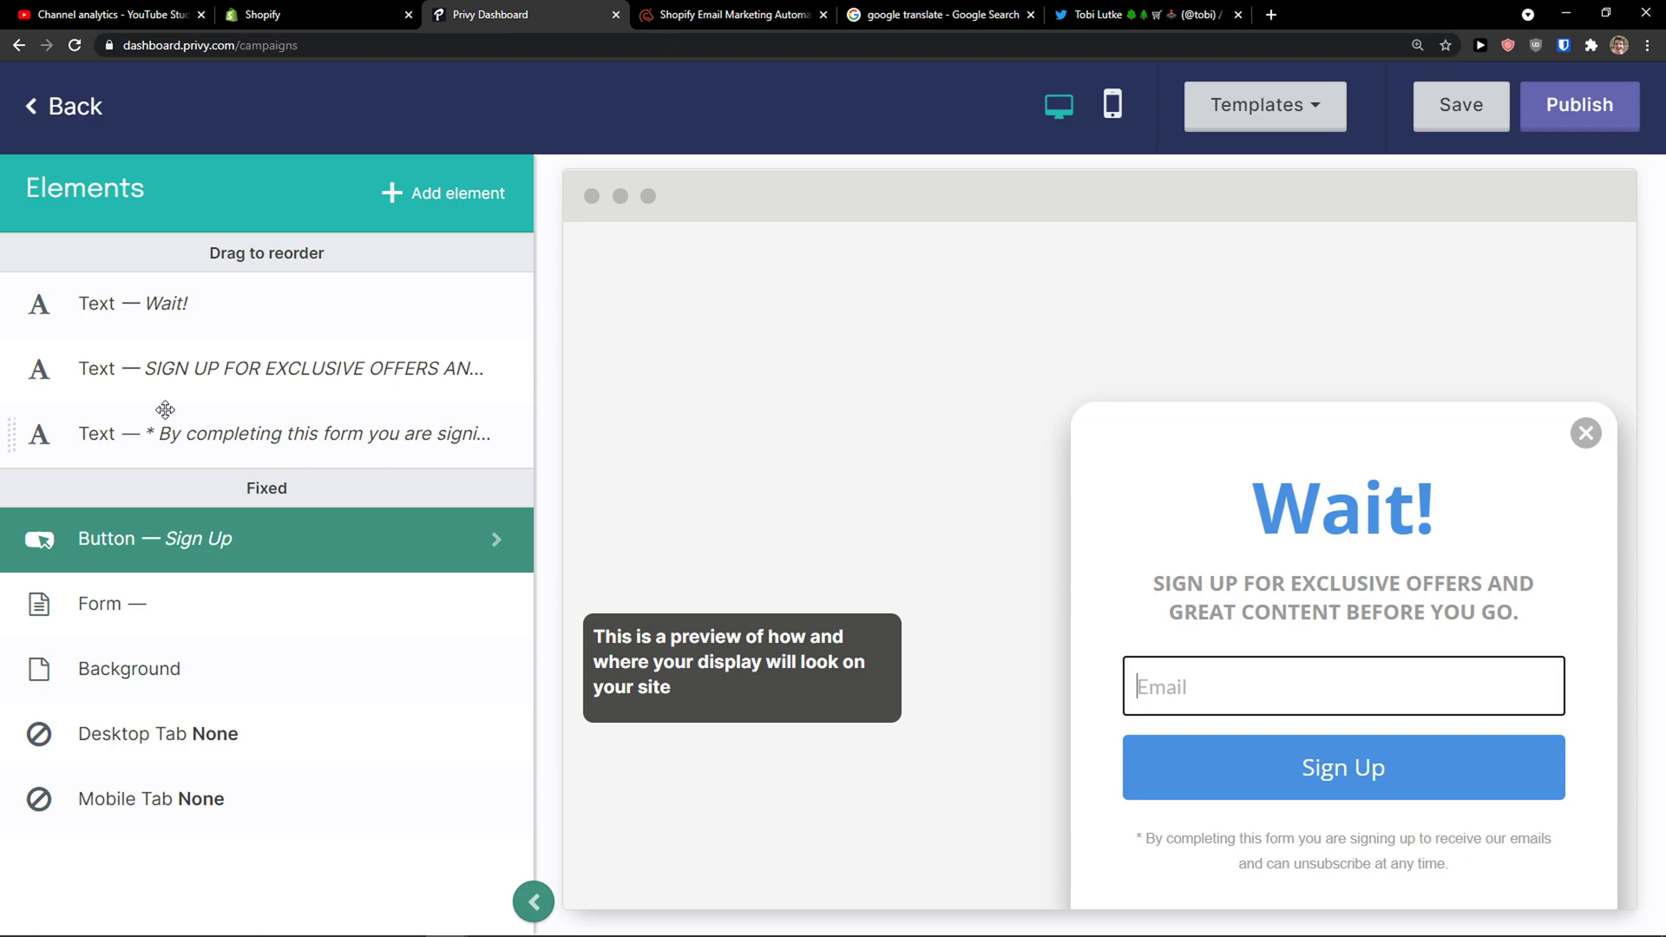
- Set the Sign Up button's font size to 25 px and corner rounding to 10 px
left_click(221, 321)
left_click(296, 382)
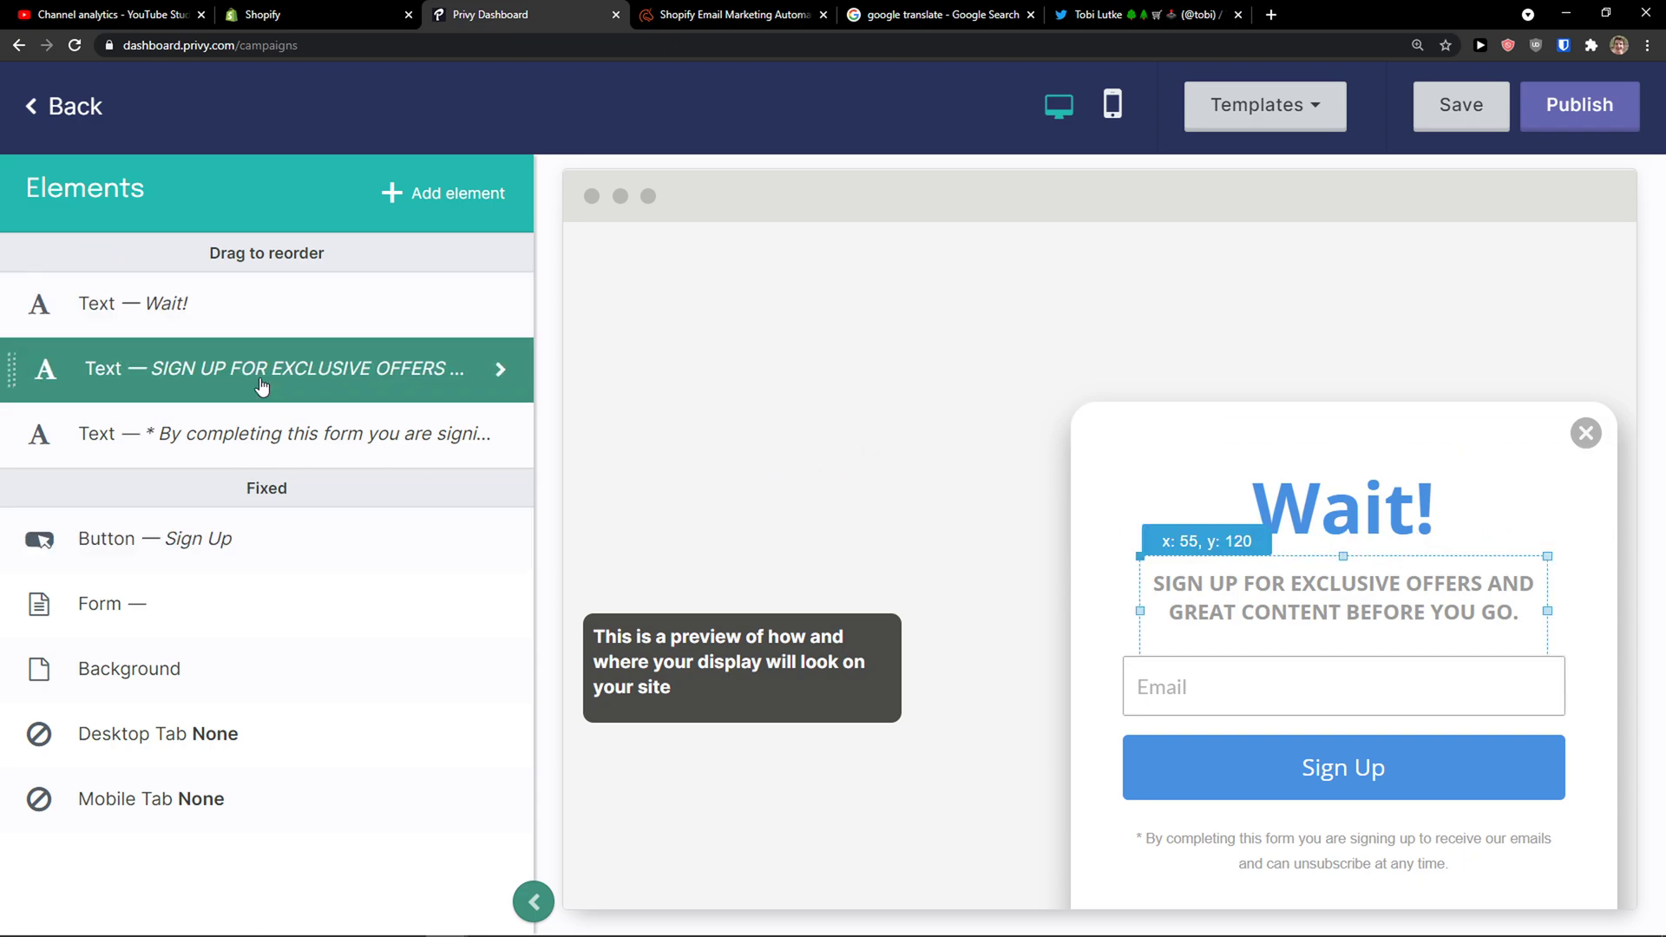
left_click(269, 429)
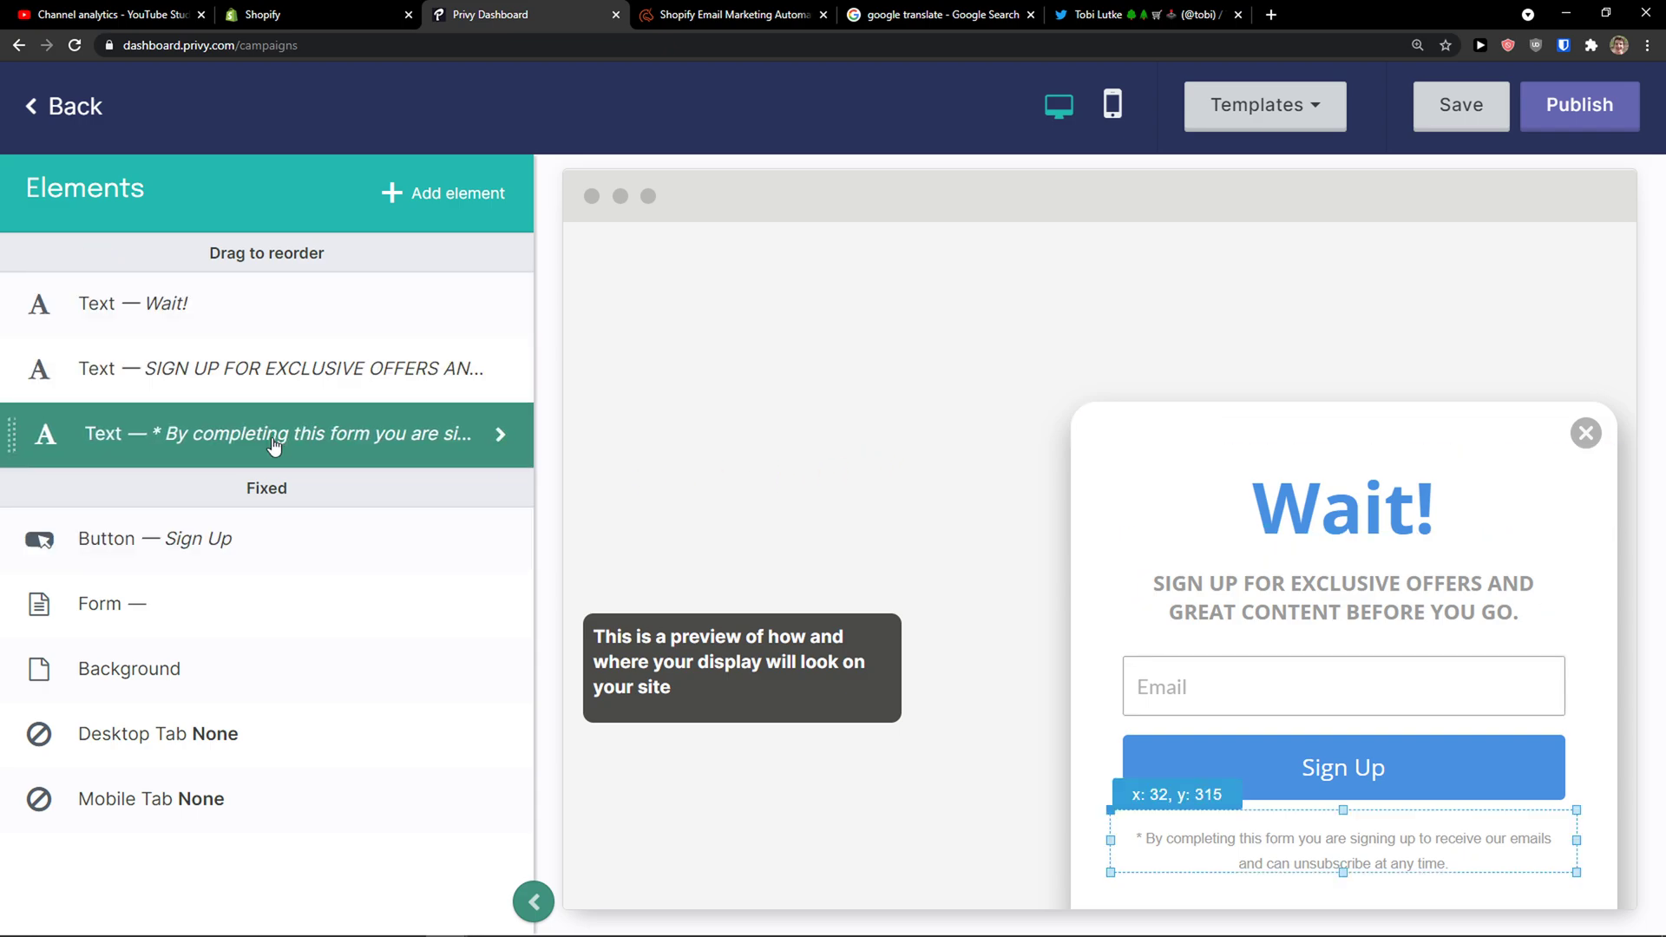
left_click(279, 529)
scroll(276, 577, "down", 2)
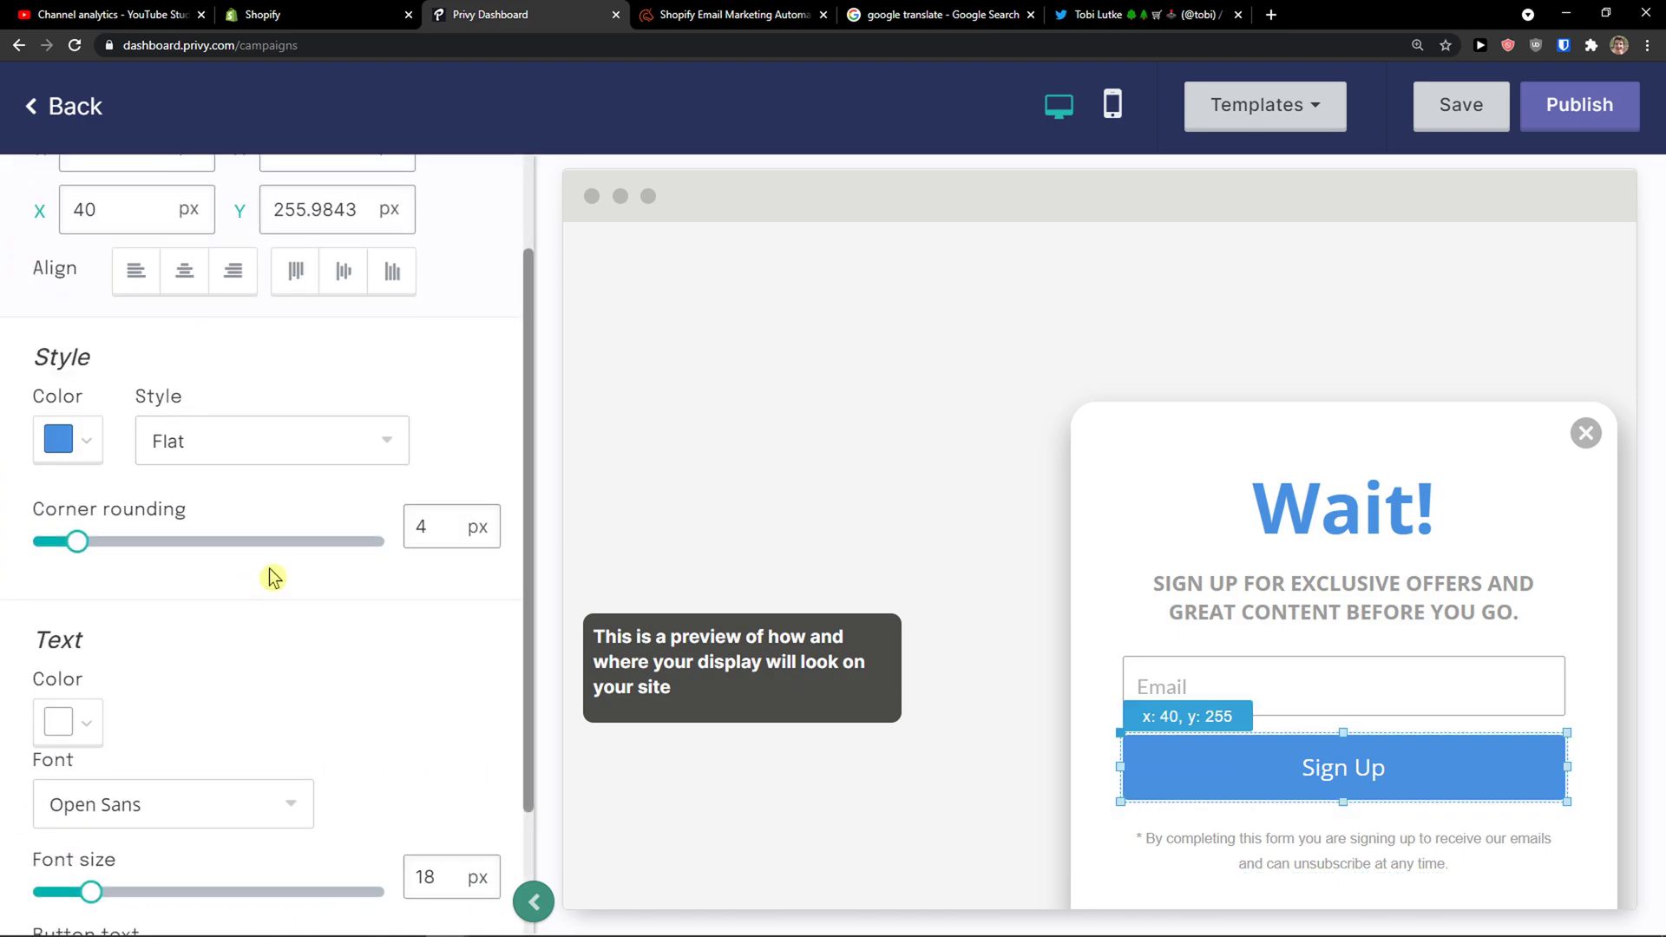
scroll(272, 576, "down", 2)
left_click_drag(91, 721, 128, 721)
left_click_drag(77, 371, 127, 371)
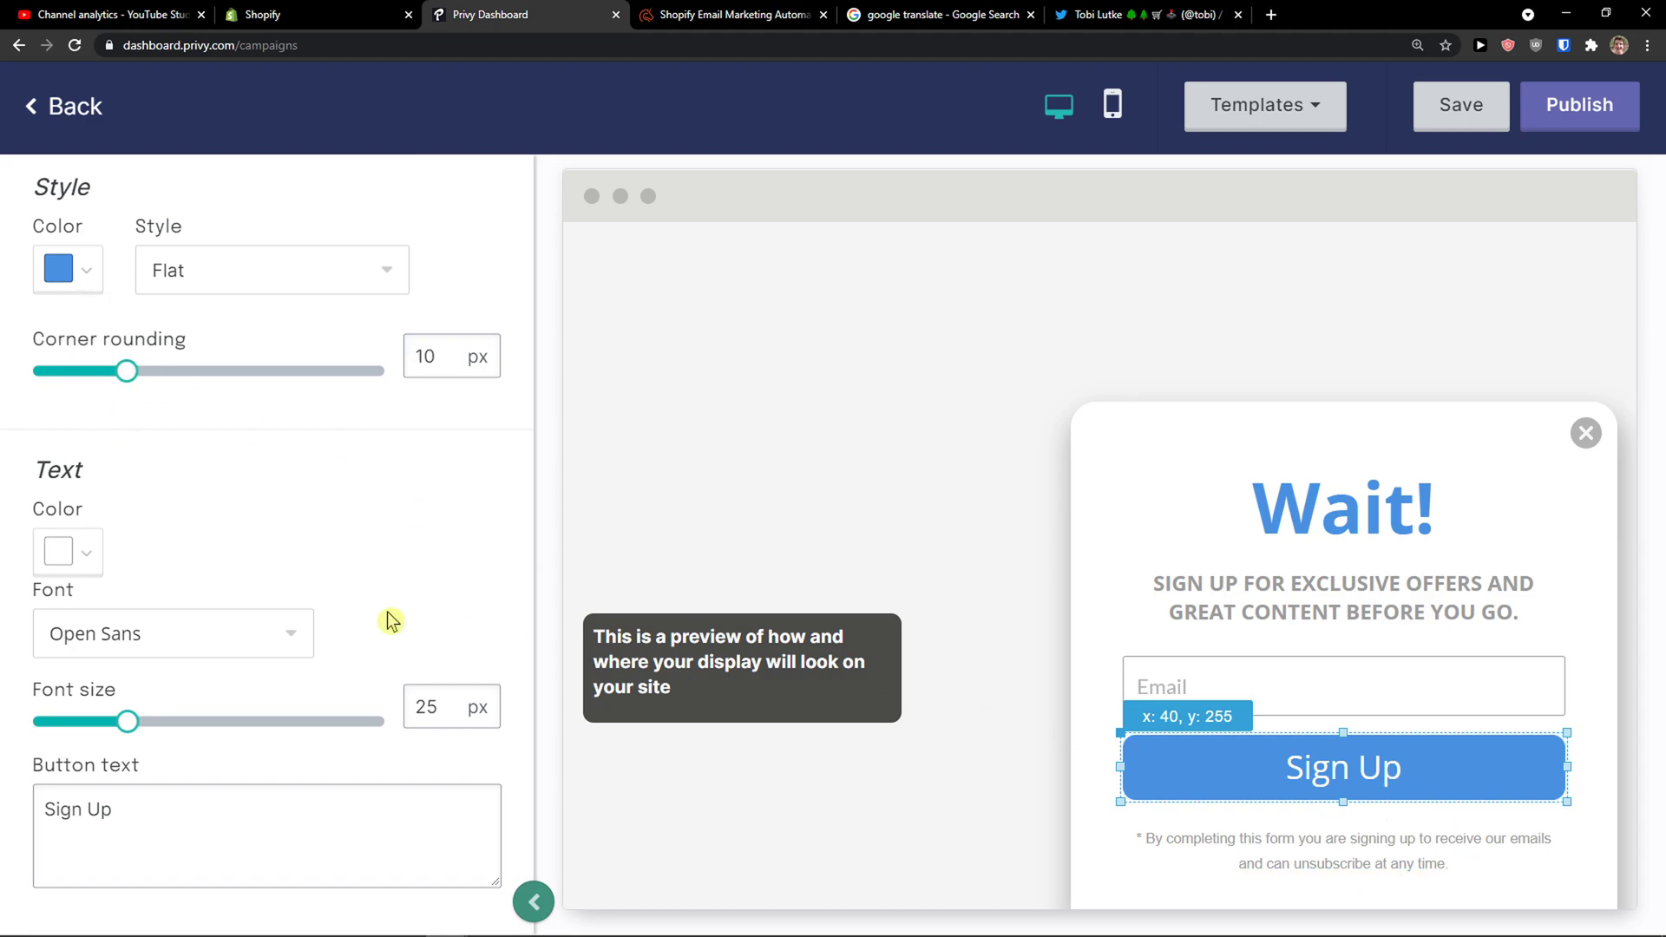
scroll(394, 621, "up", 3)
scroll(401, 621, "down", 3)
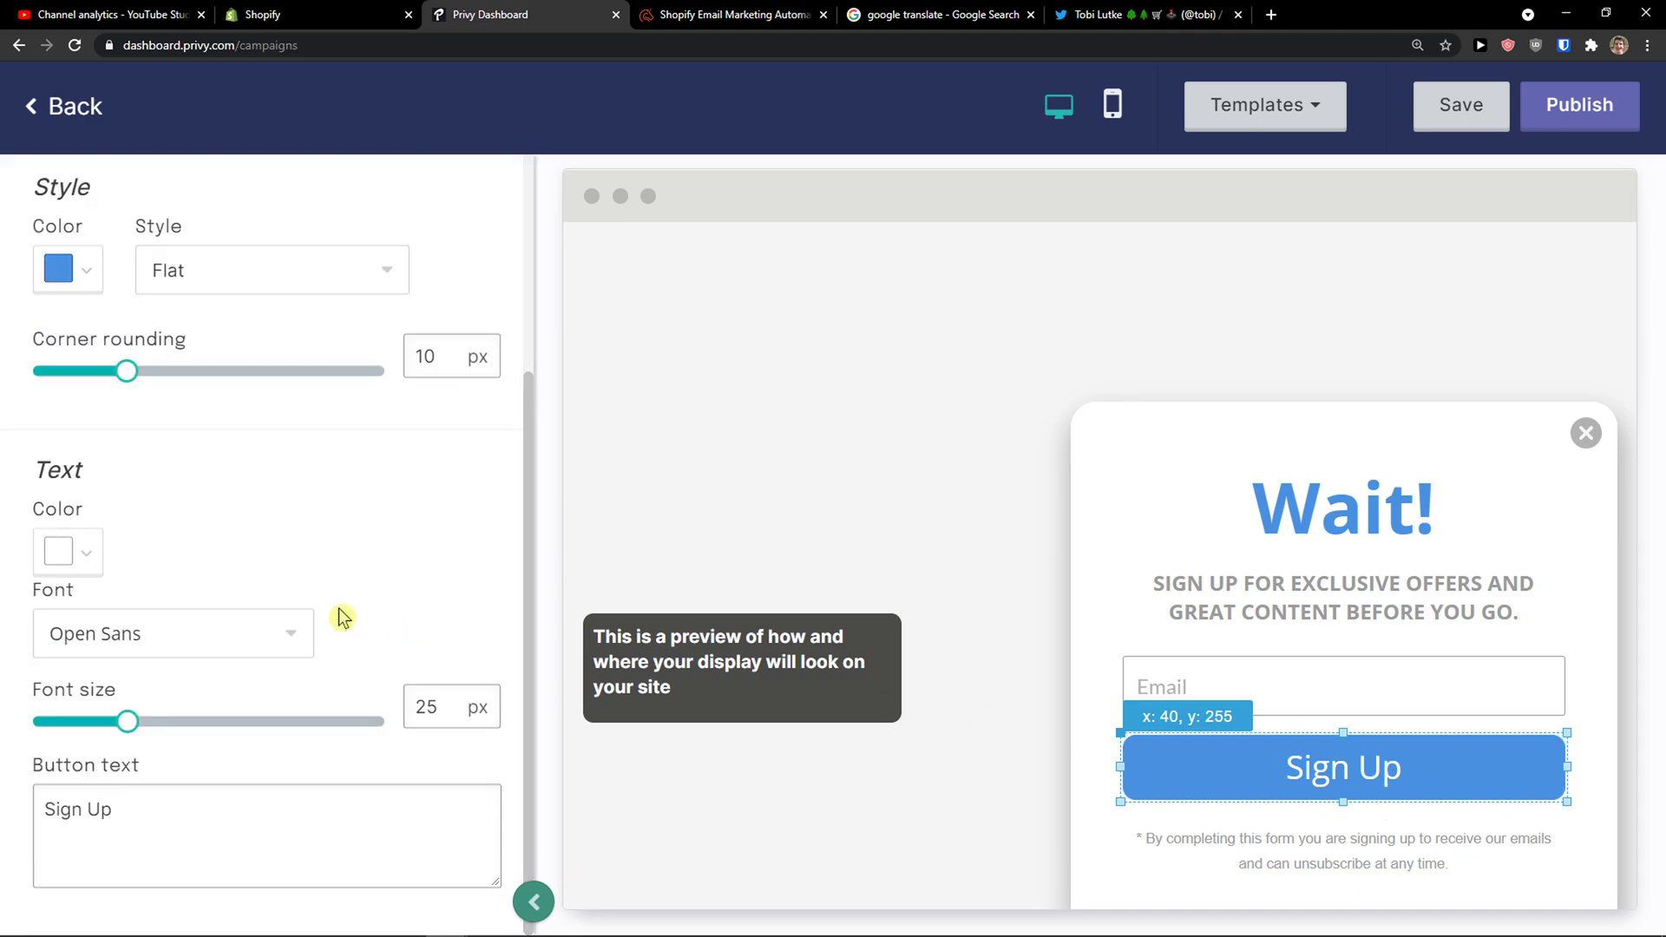
scroll(334, 620, "up", 3)
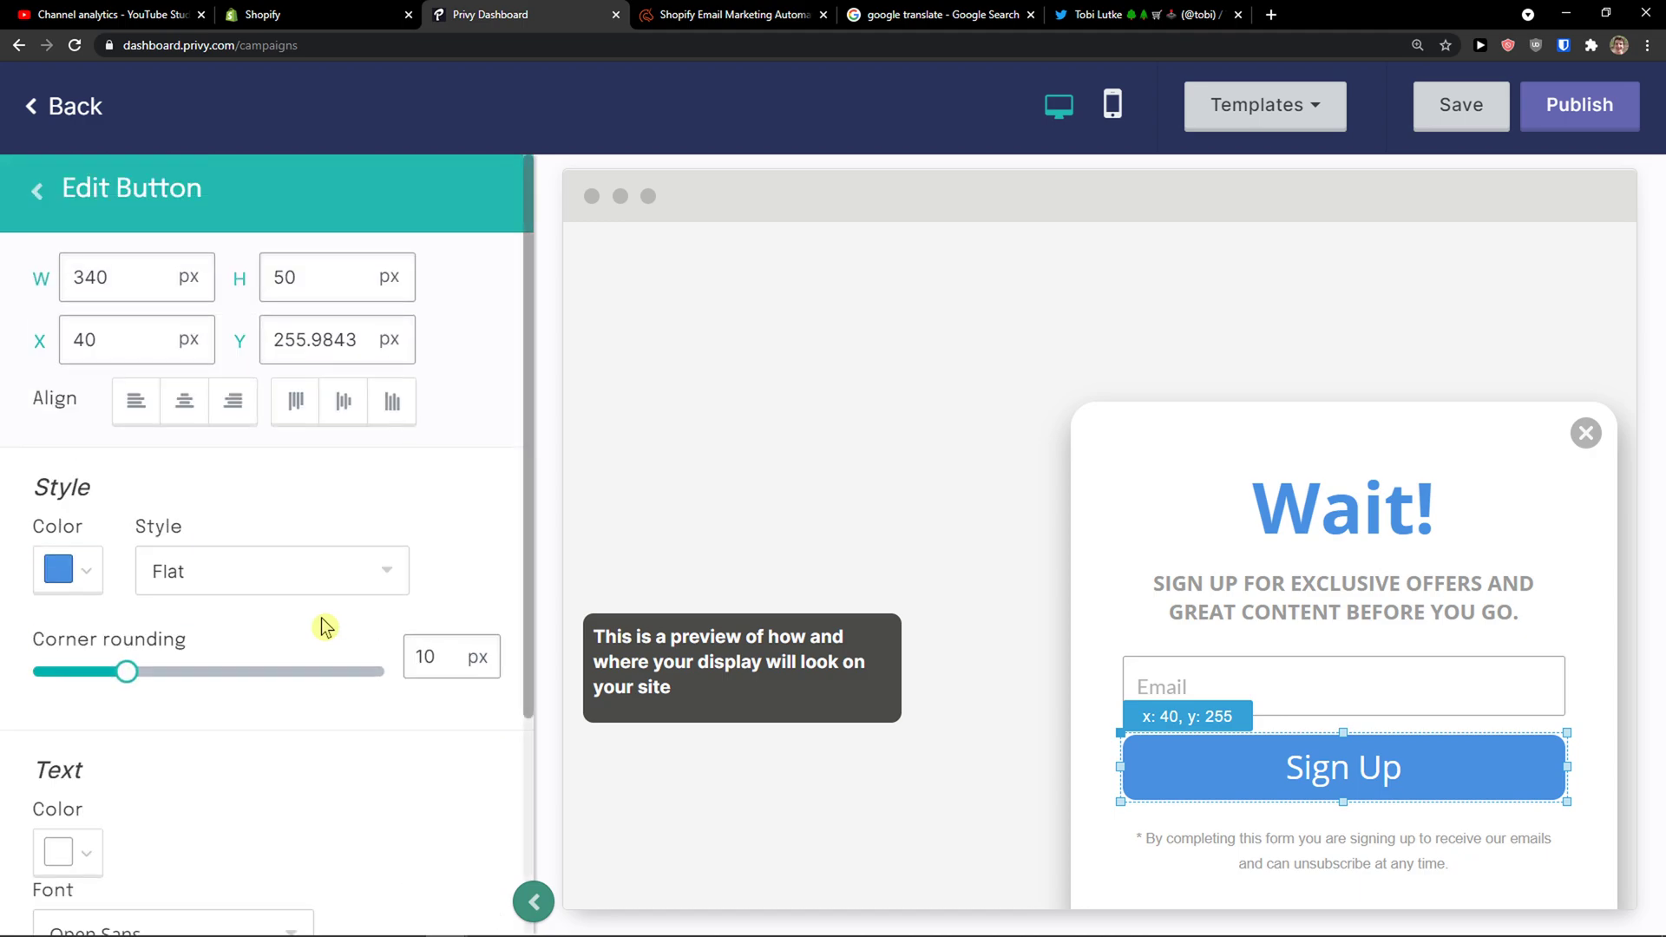
- Check the Background and sign-up text settings, keep the edits, and publish the popup design
left_click(49, 186)
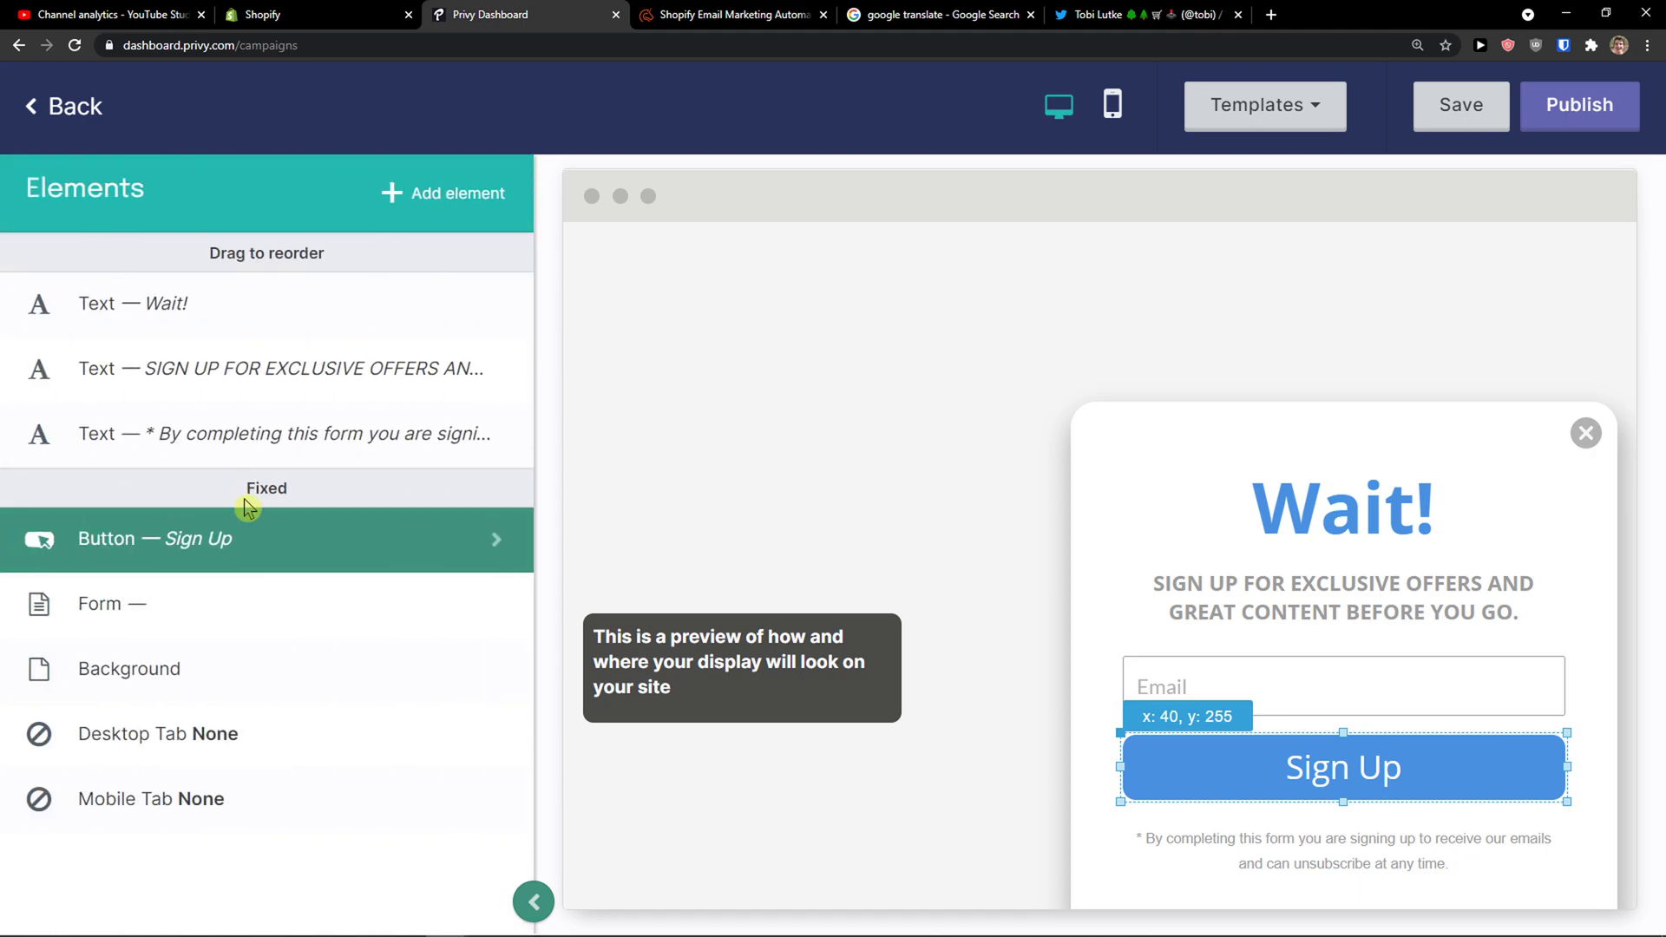
left_click(288, 665)
left_click(34, 188)
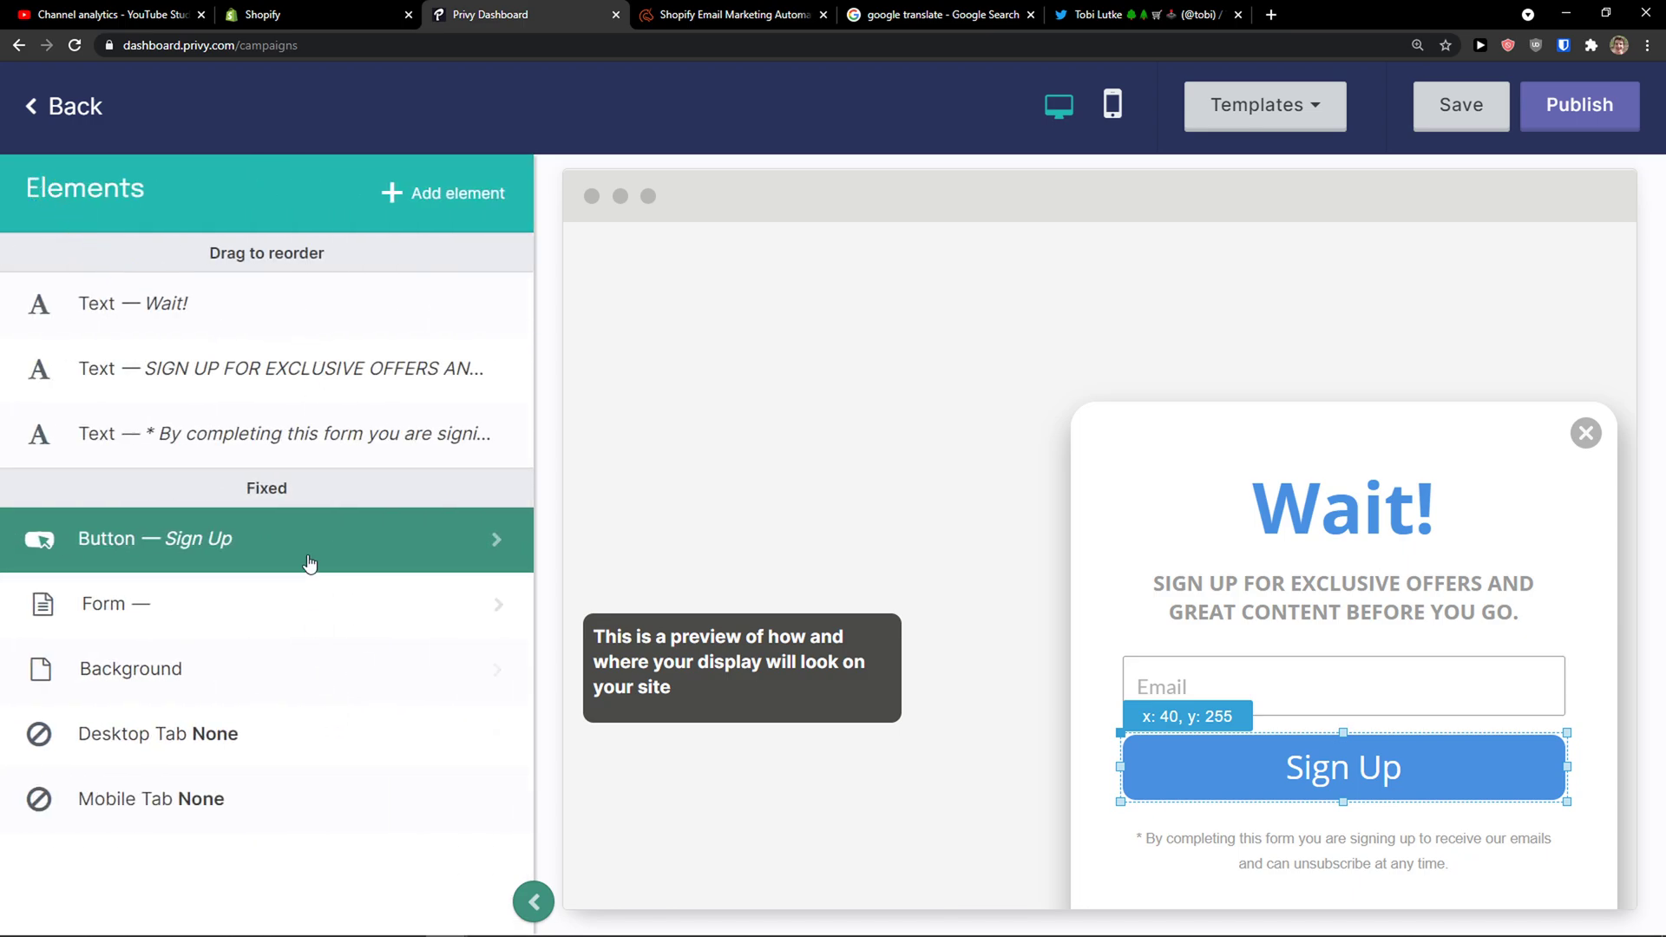
left_click(284, 436)
left_click(318, 392)
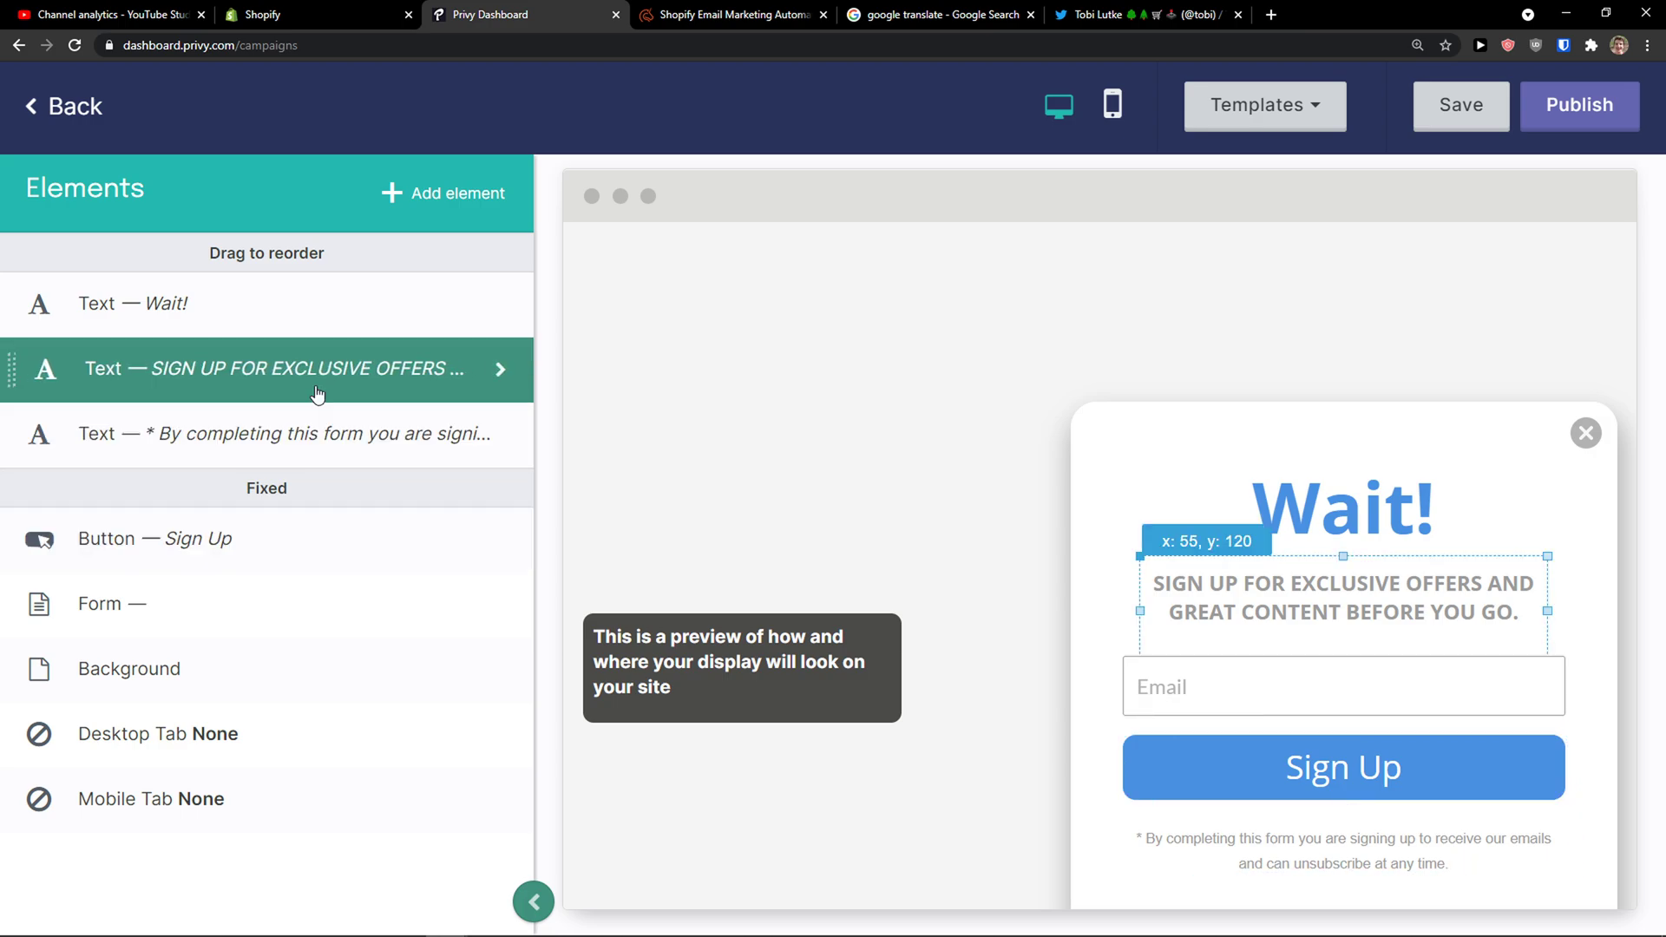
left_click(319, 382)
scroll(186, 546, "down", 1)
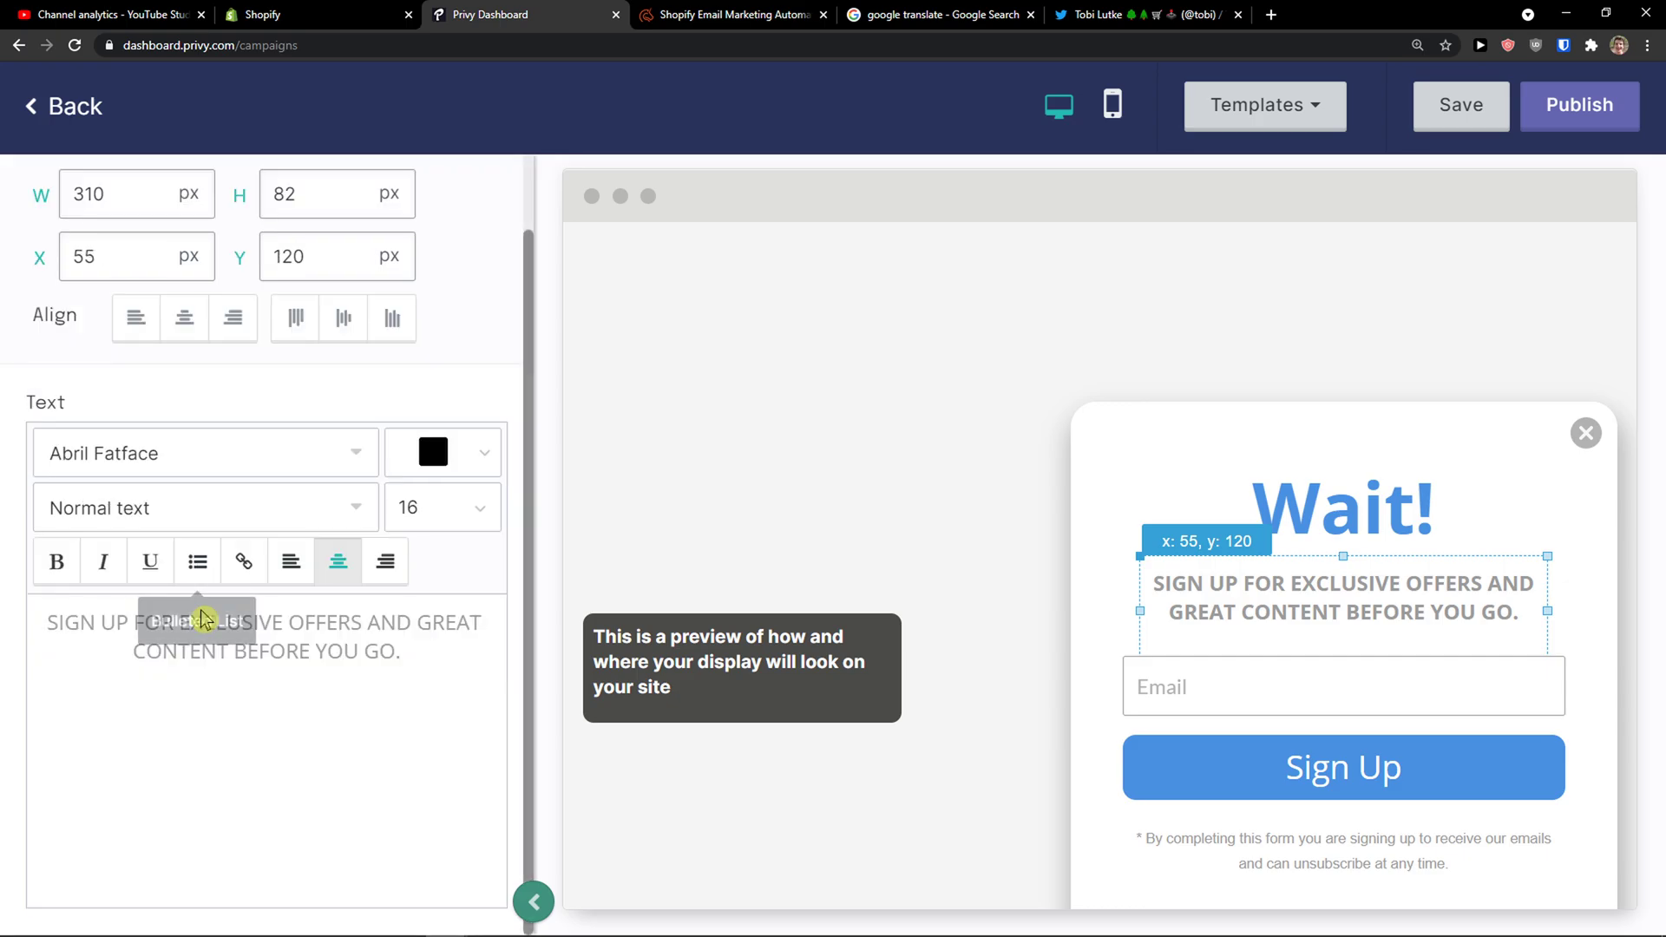
left_click(48, 117)
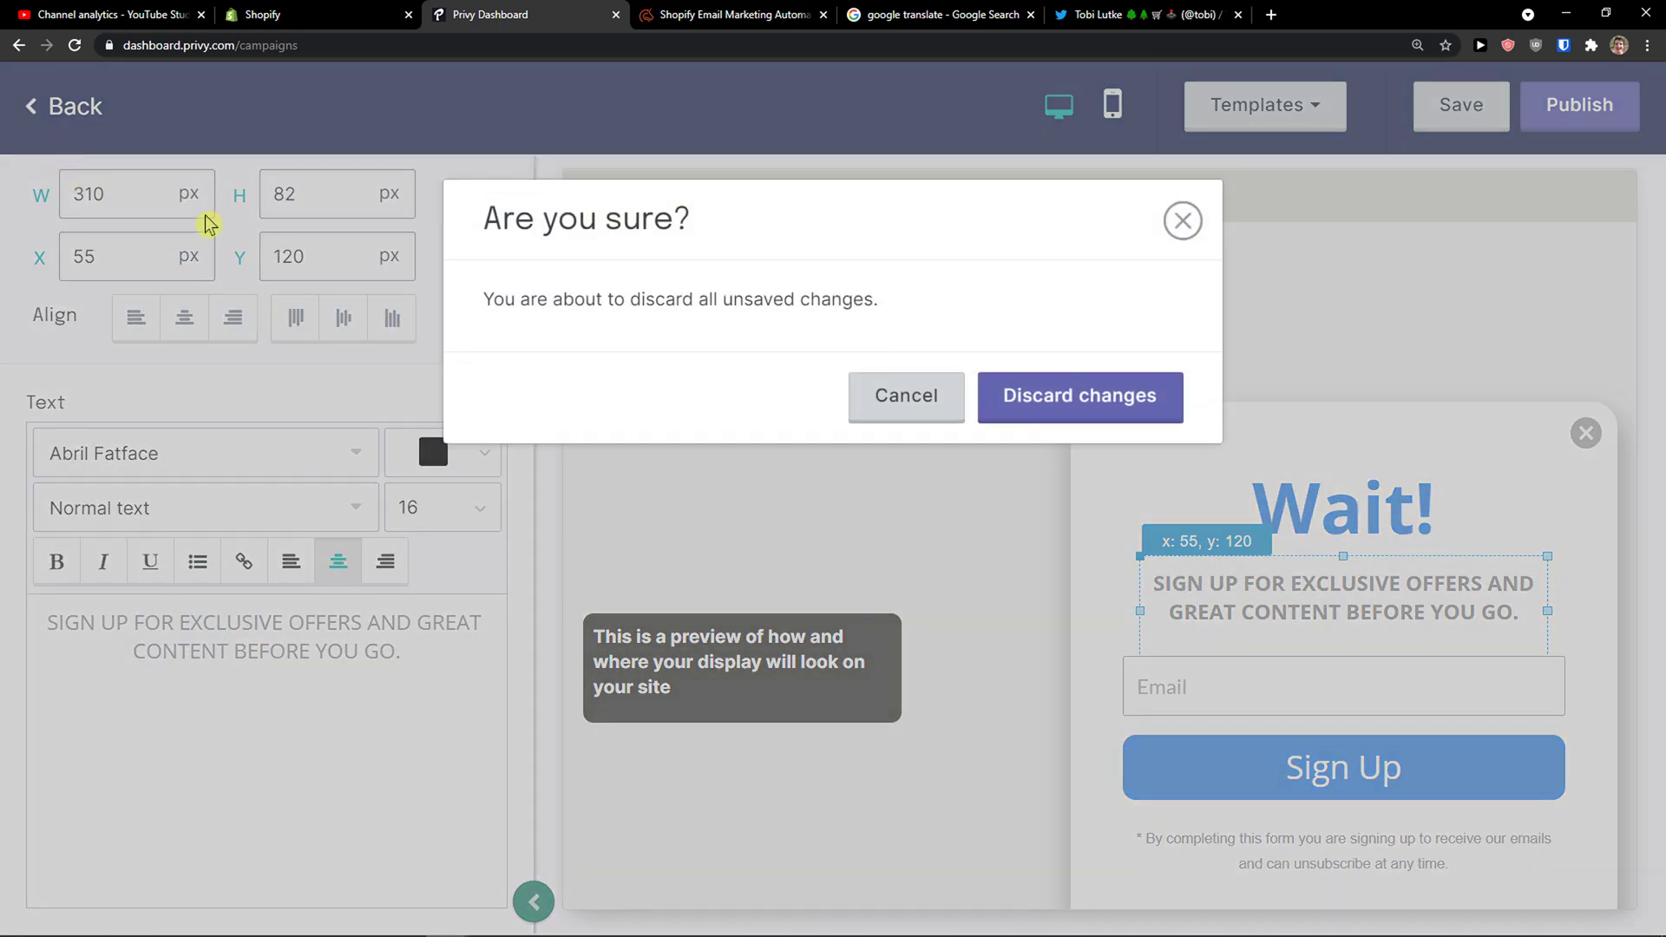
left_click(934, 406)
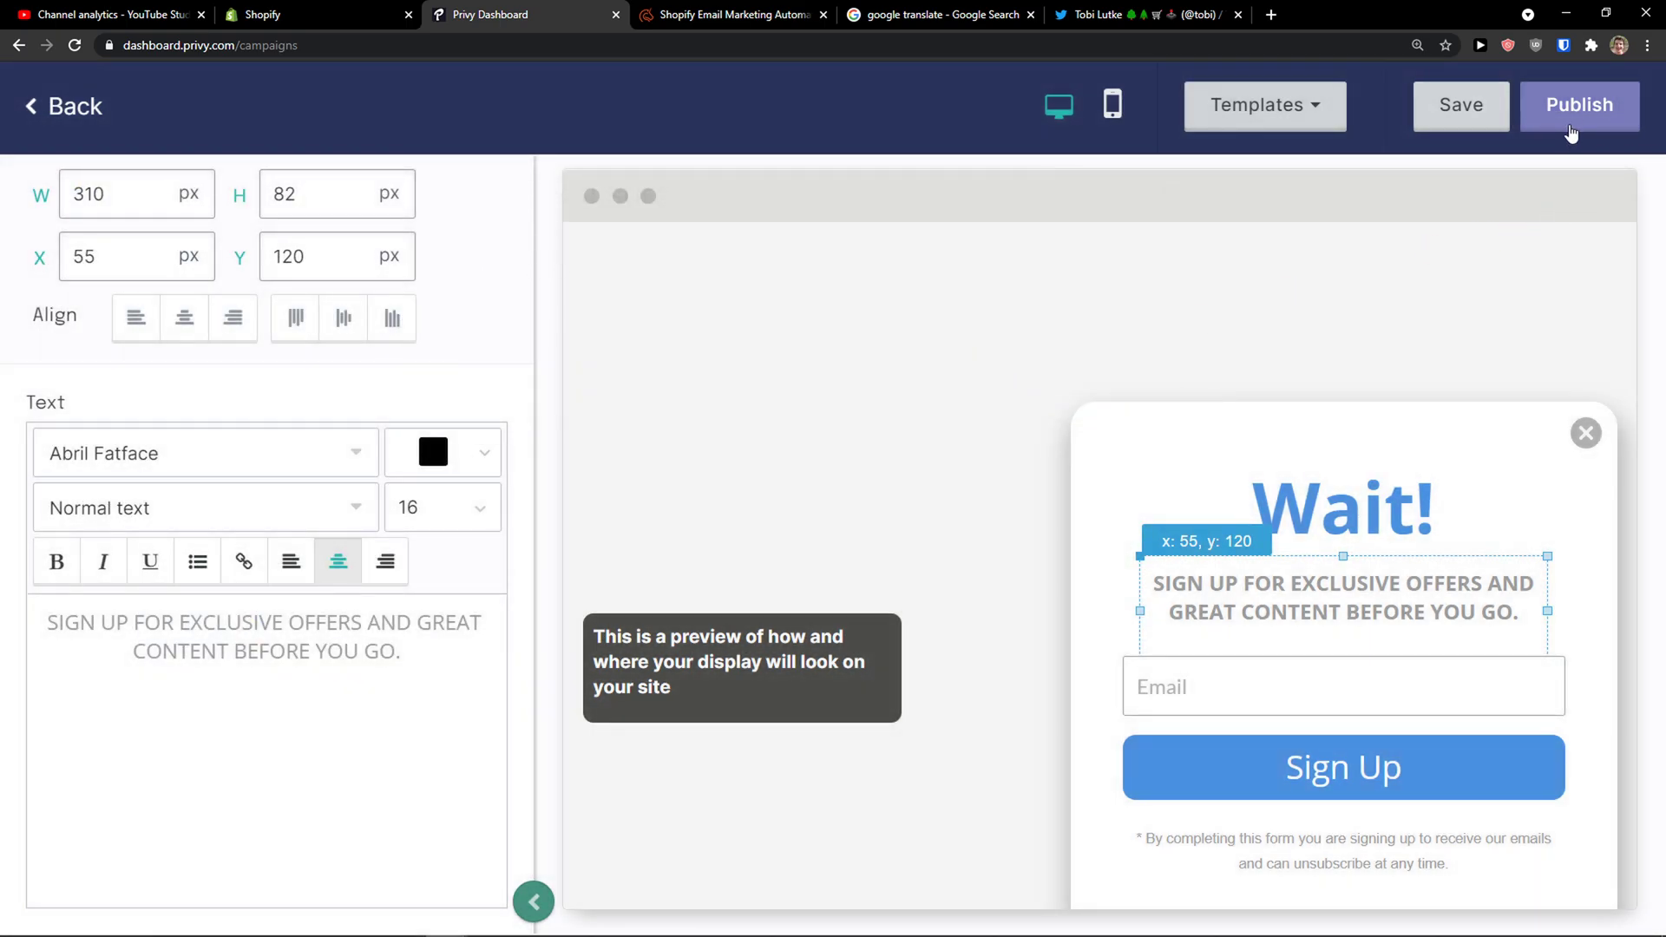
left_click(1505, 121)
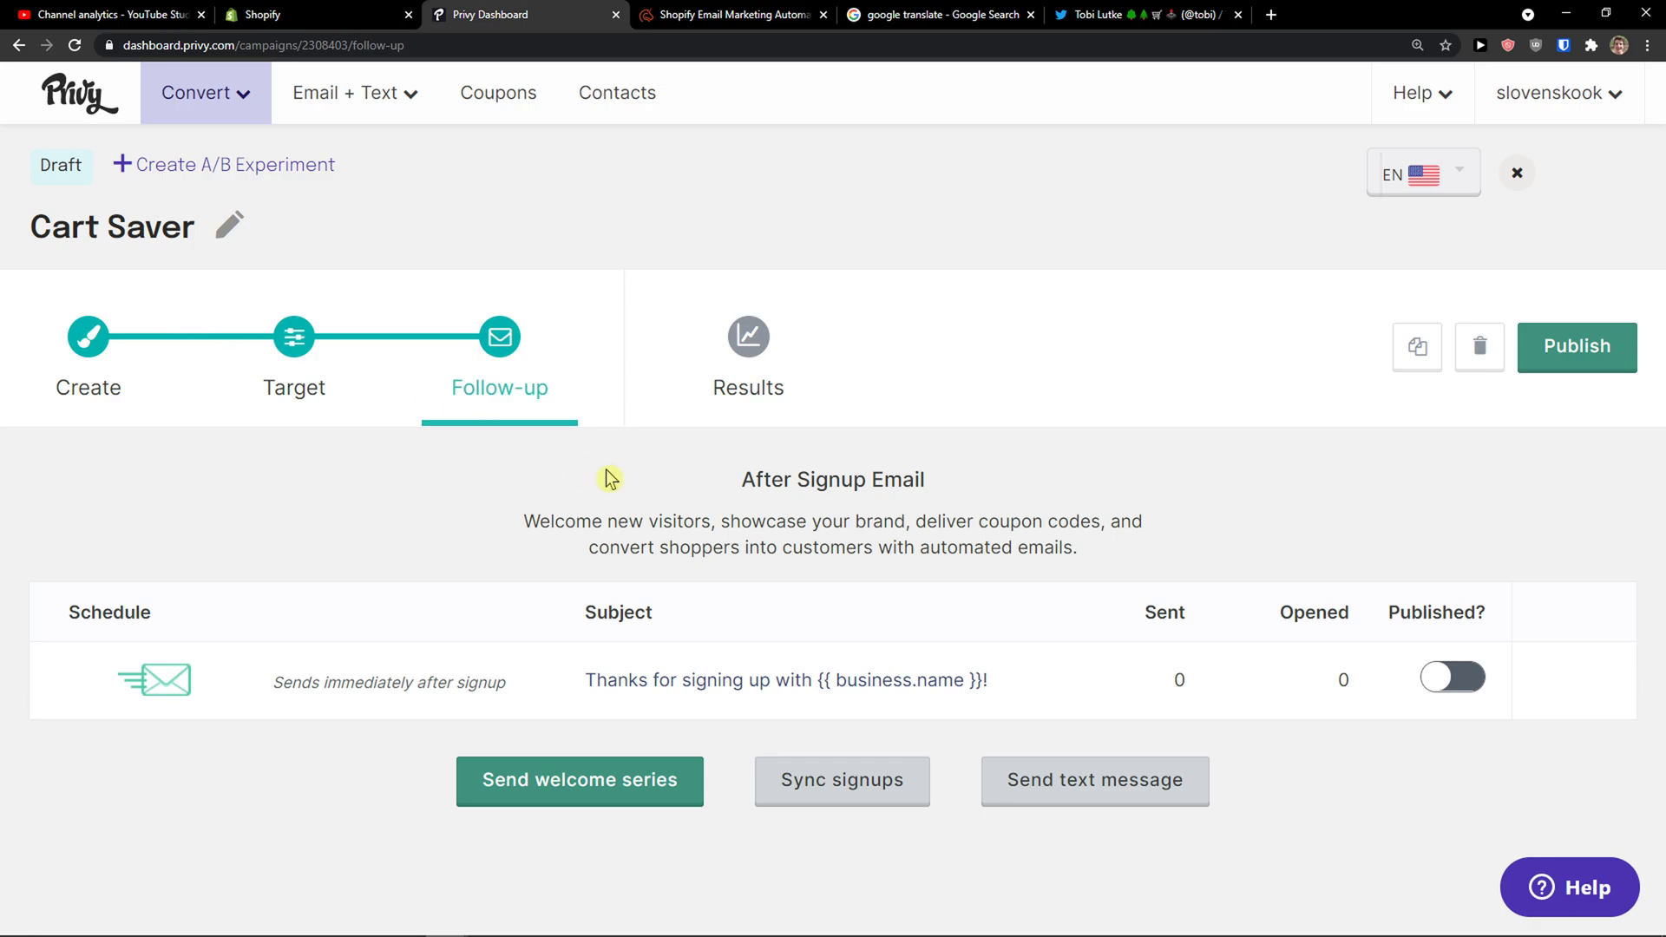
- Review the Cart Saver's send-immediately follow-up, Create and Target steps, then list email campaign types
left_click_drag(246, 685, 497, 684)
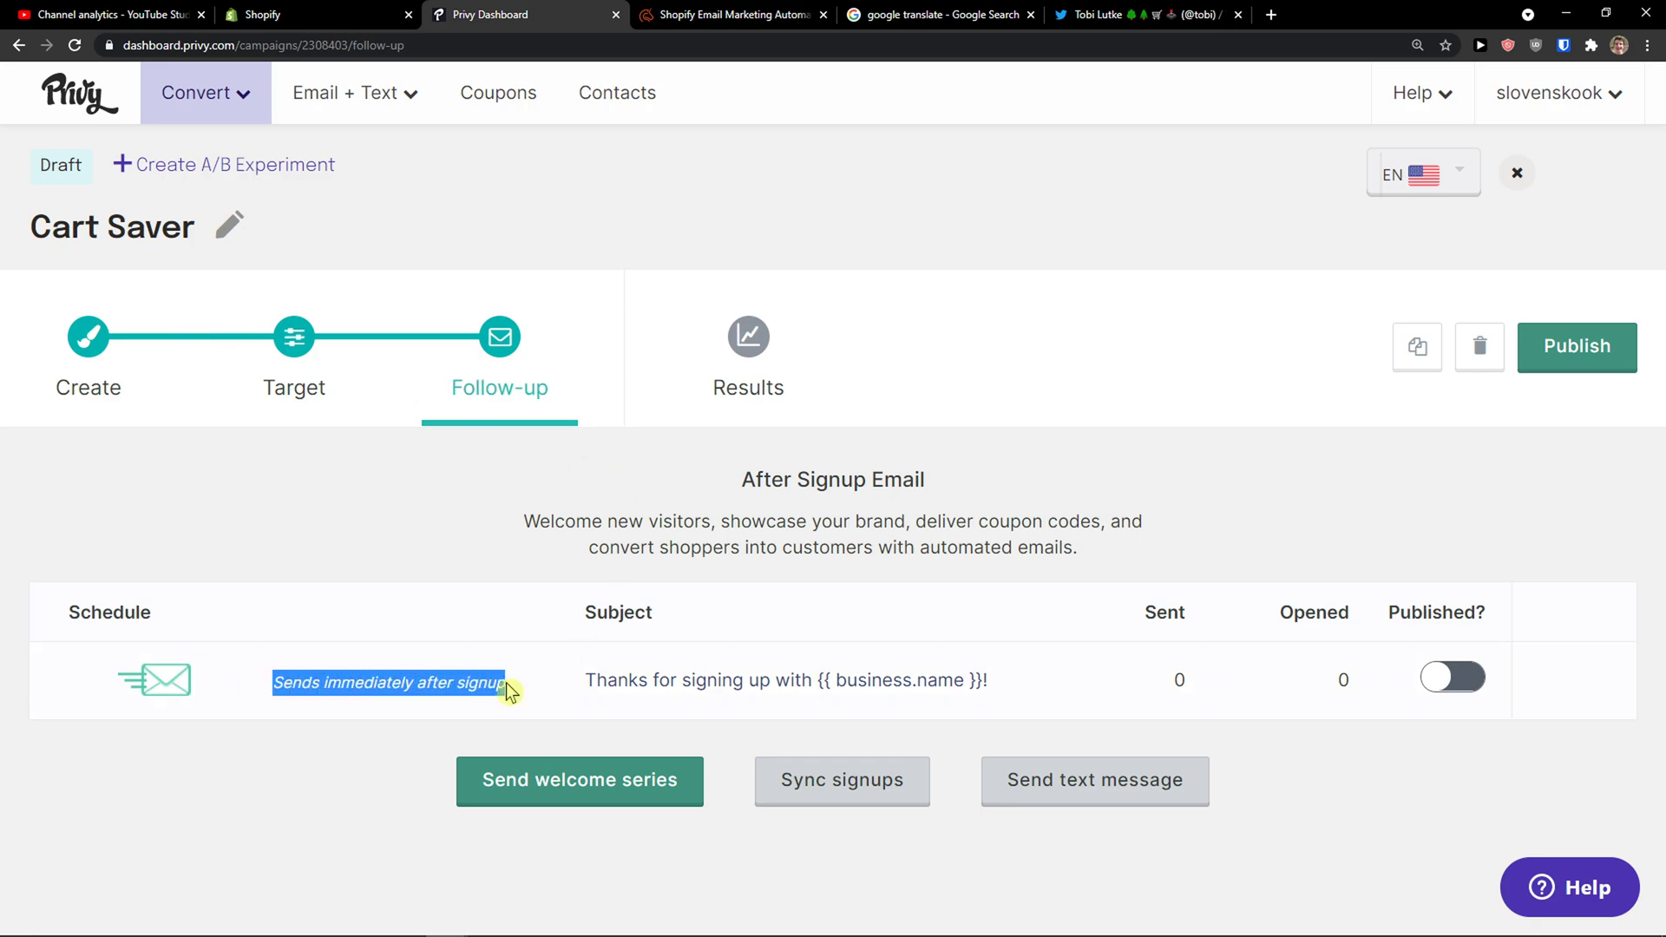
left_click(524, 686)
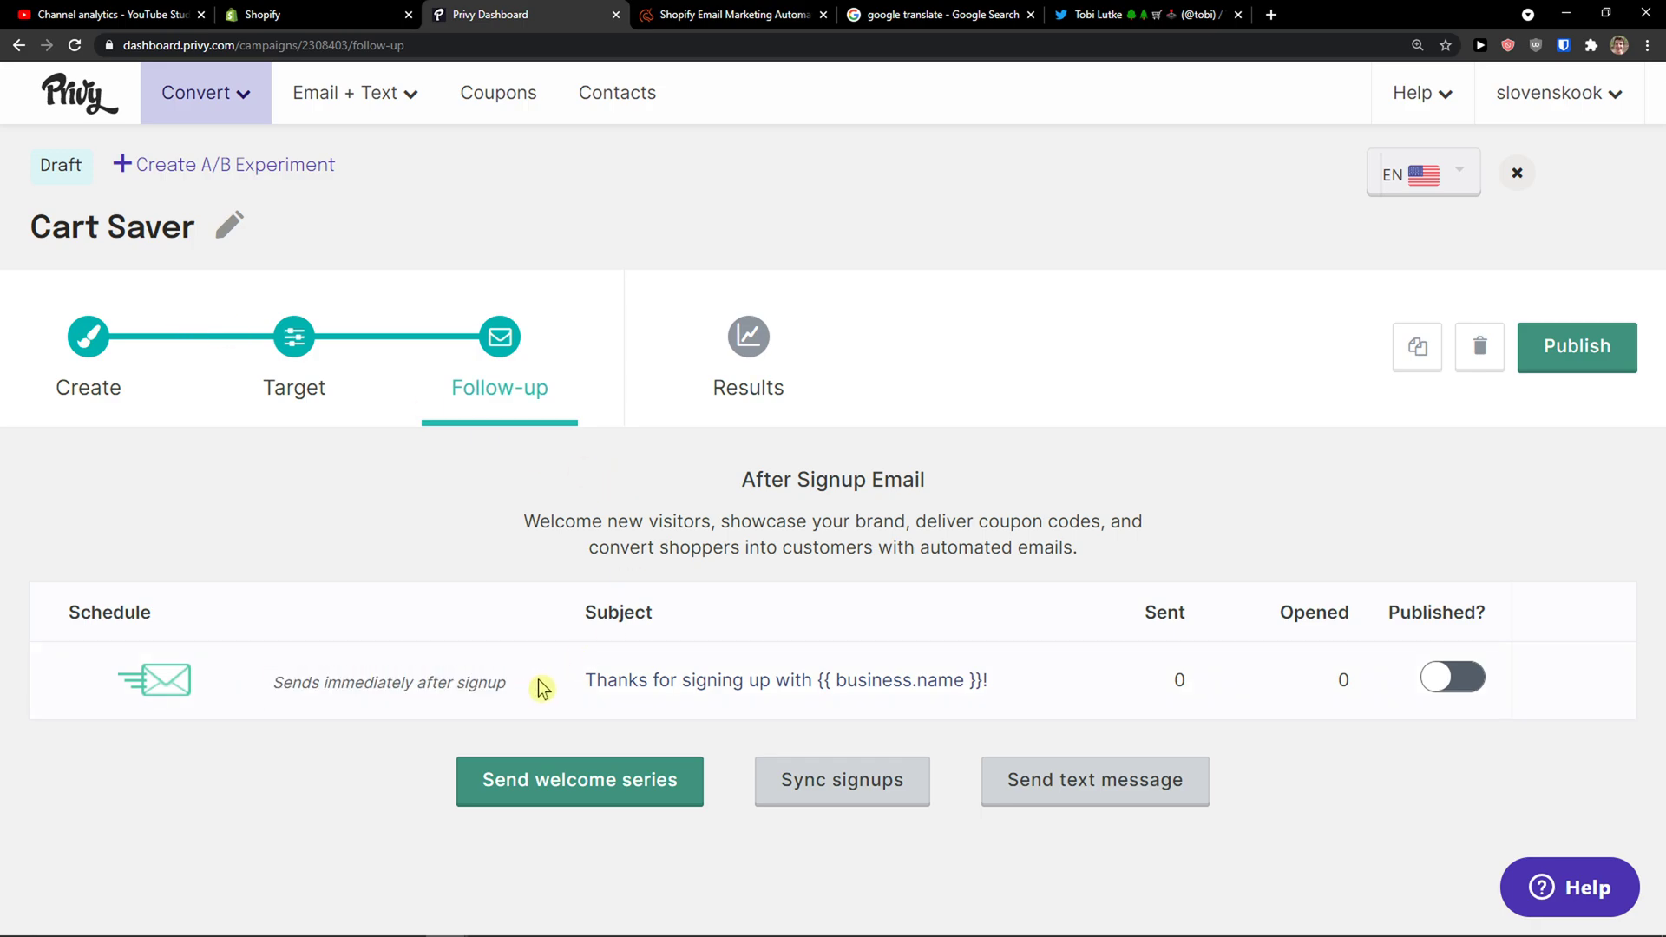
left_click(278, 356)
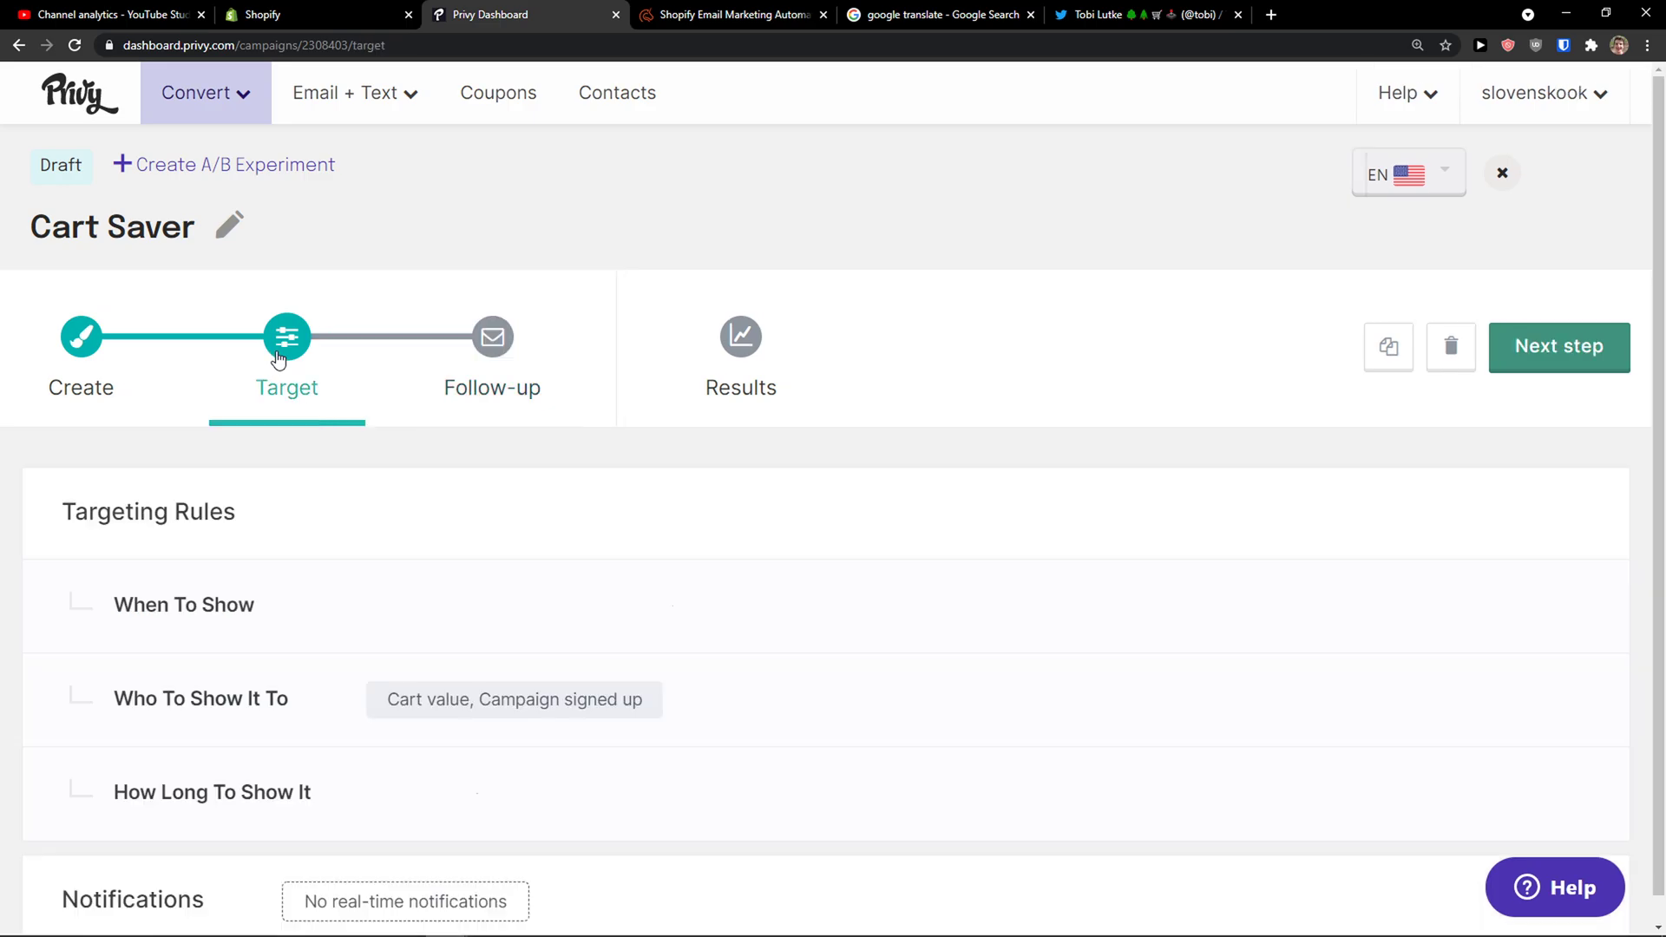
left_click(487, 365)
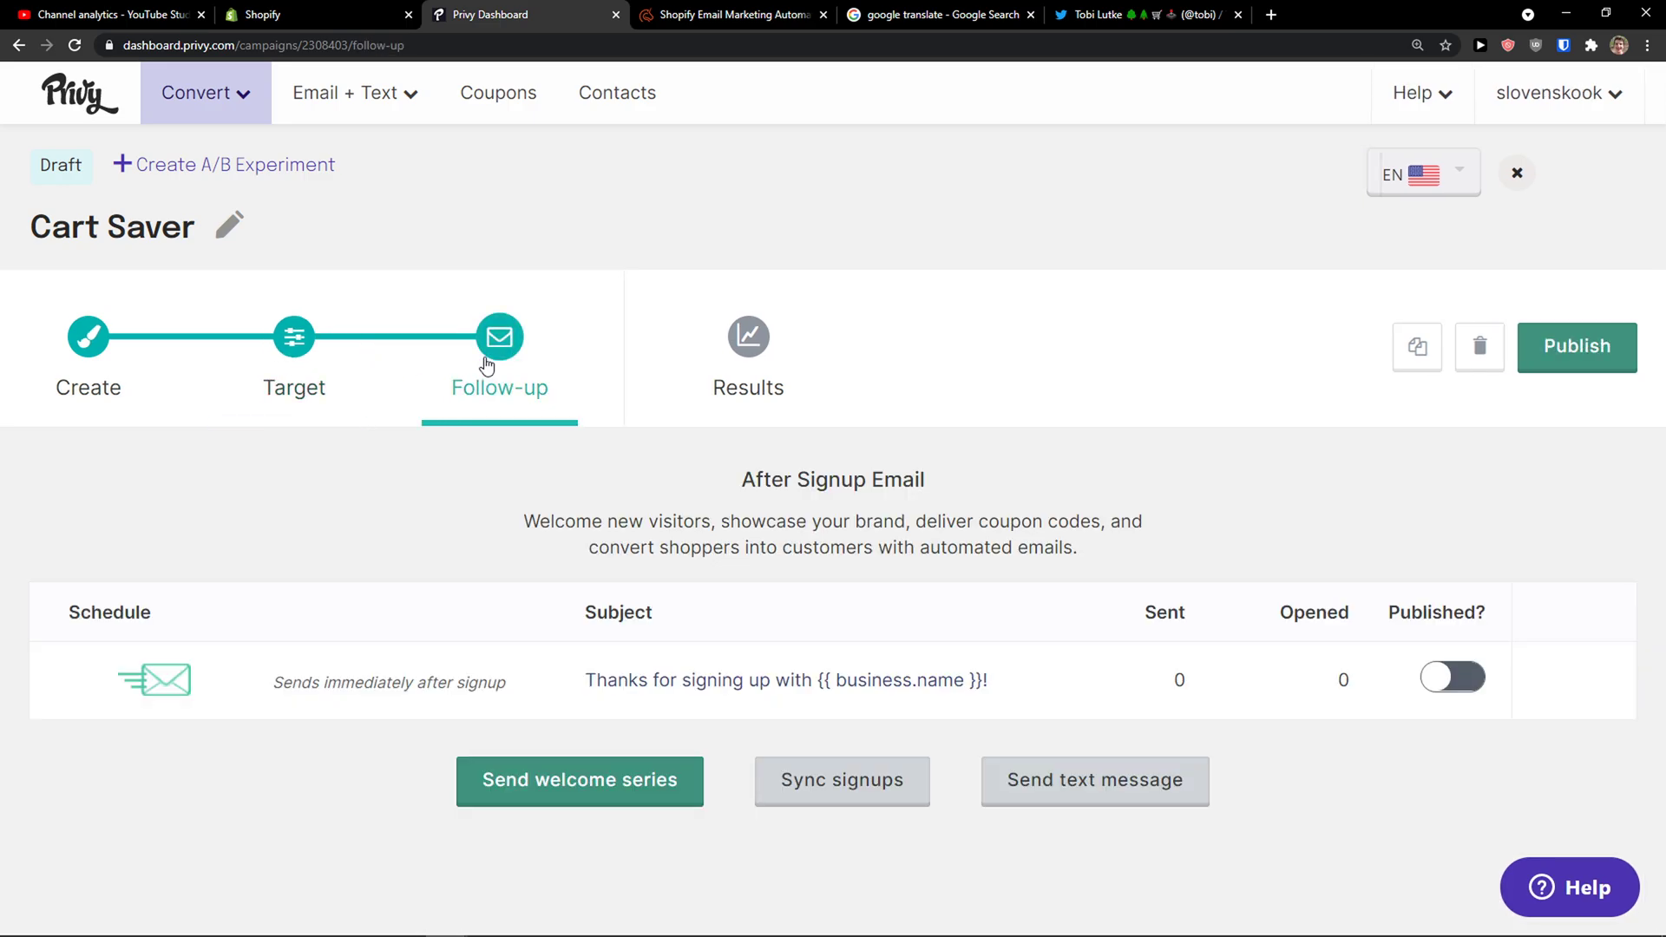
left_click(111, 351)
left_click(263, 360)
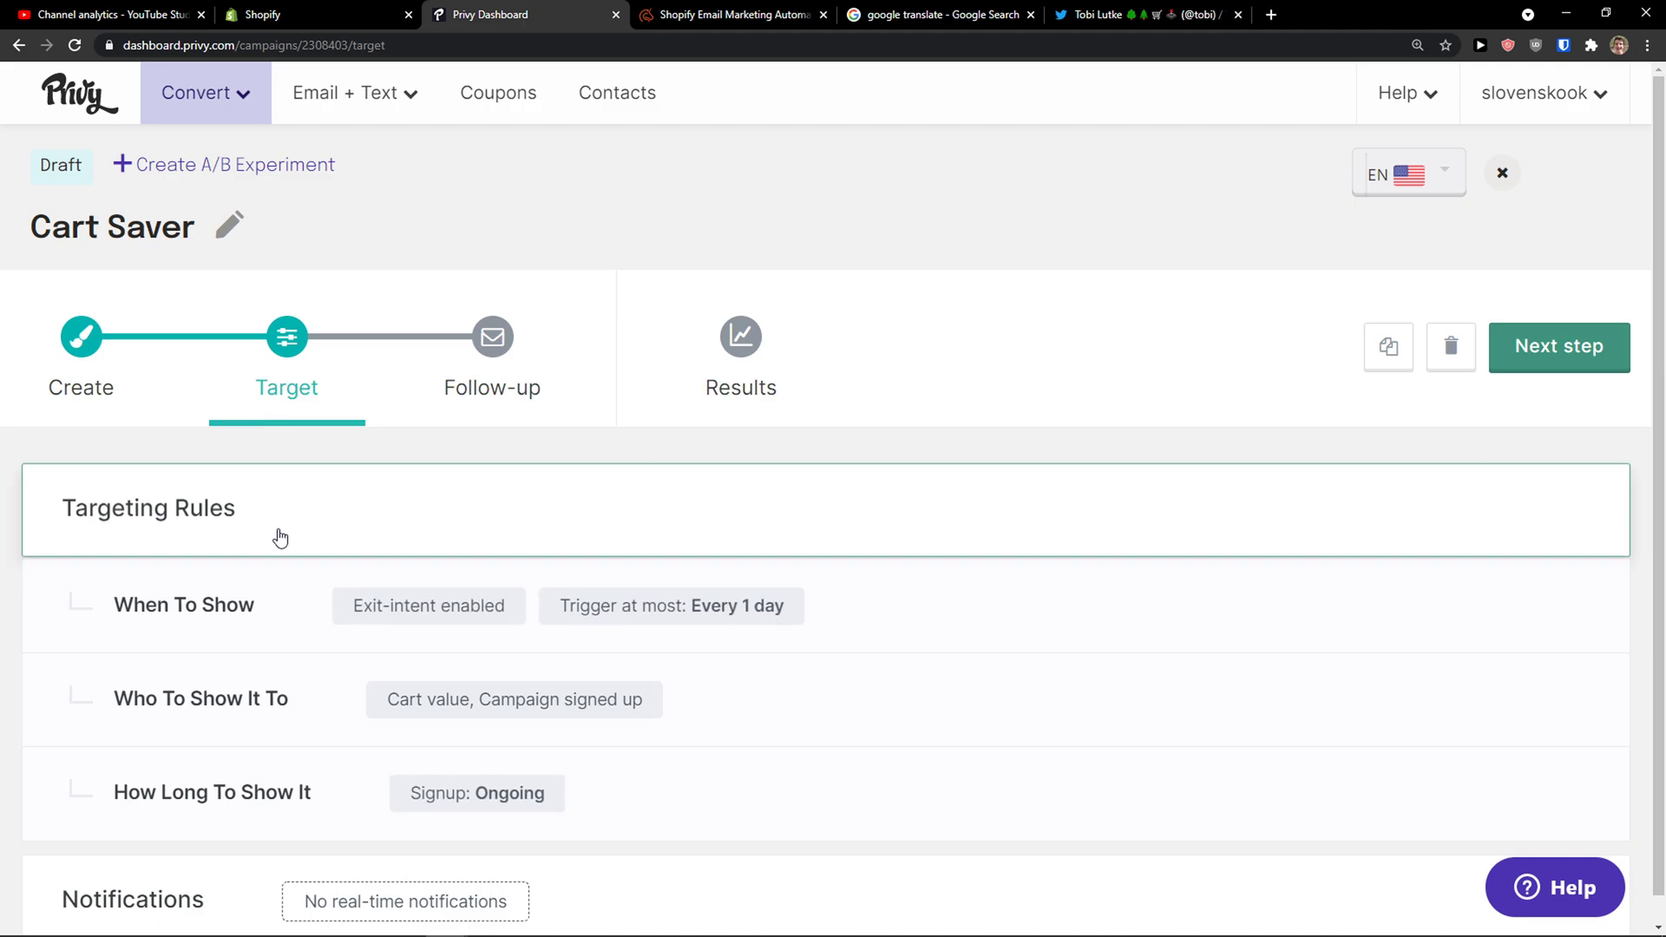
left_click(365, 93)
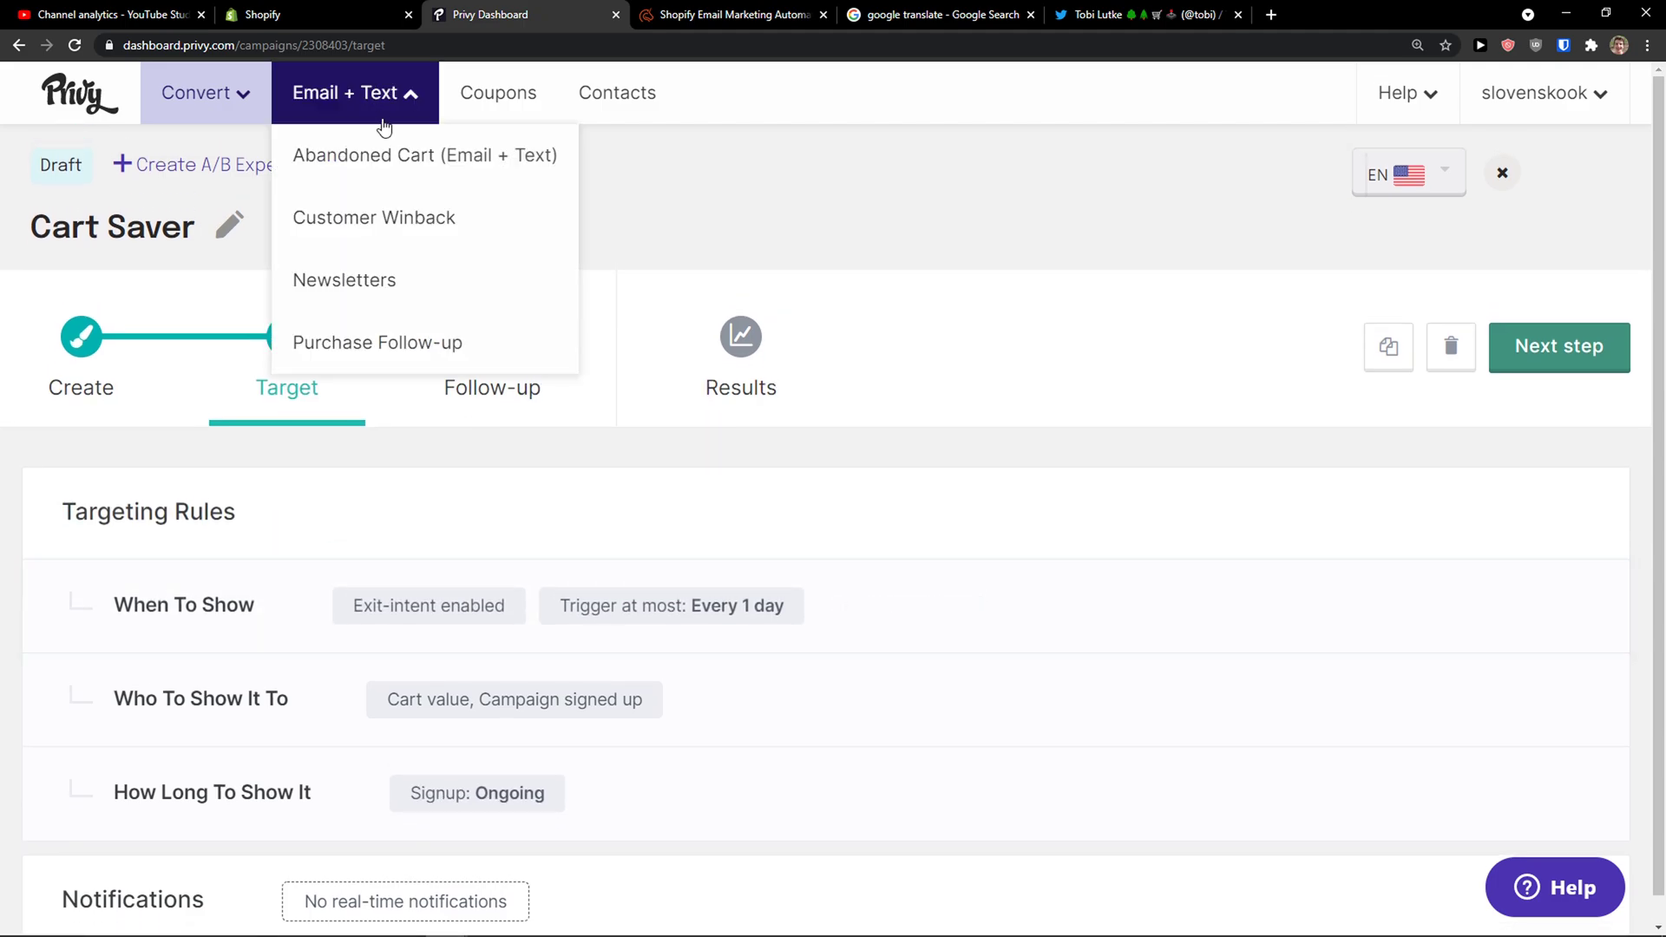
- Start the Abandoned Cart email setup and use the potted-plant photo as its logo
left_click(459, 167)
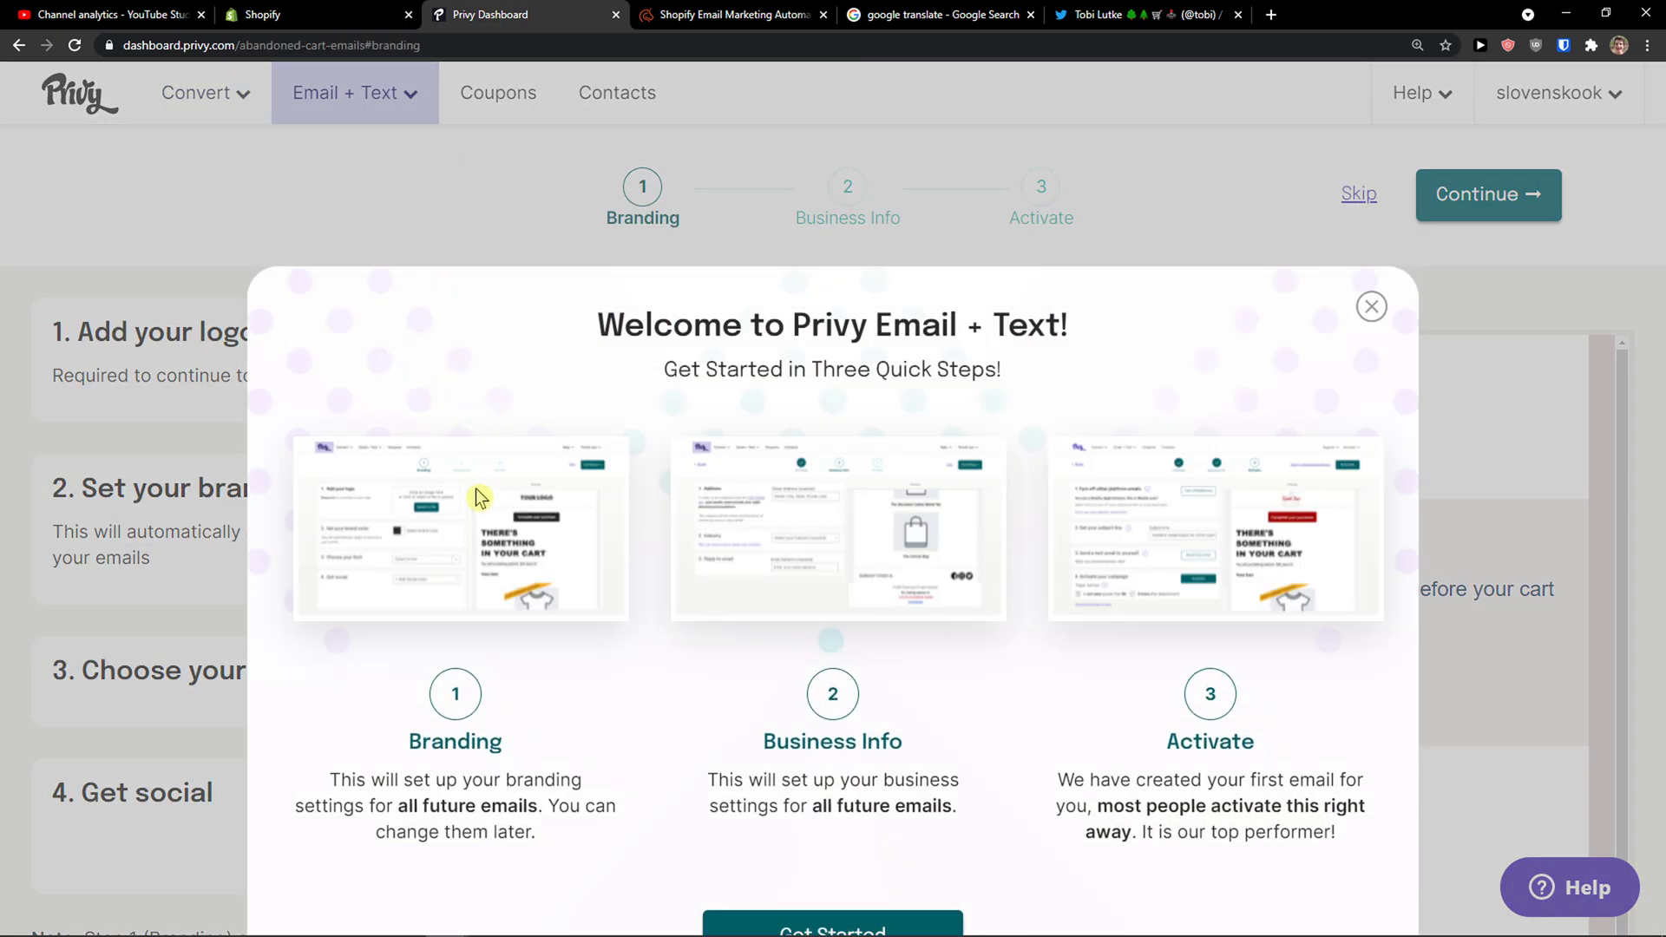
left_click(1374, 308)
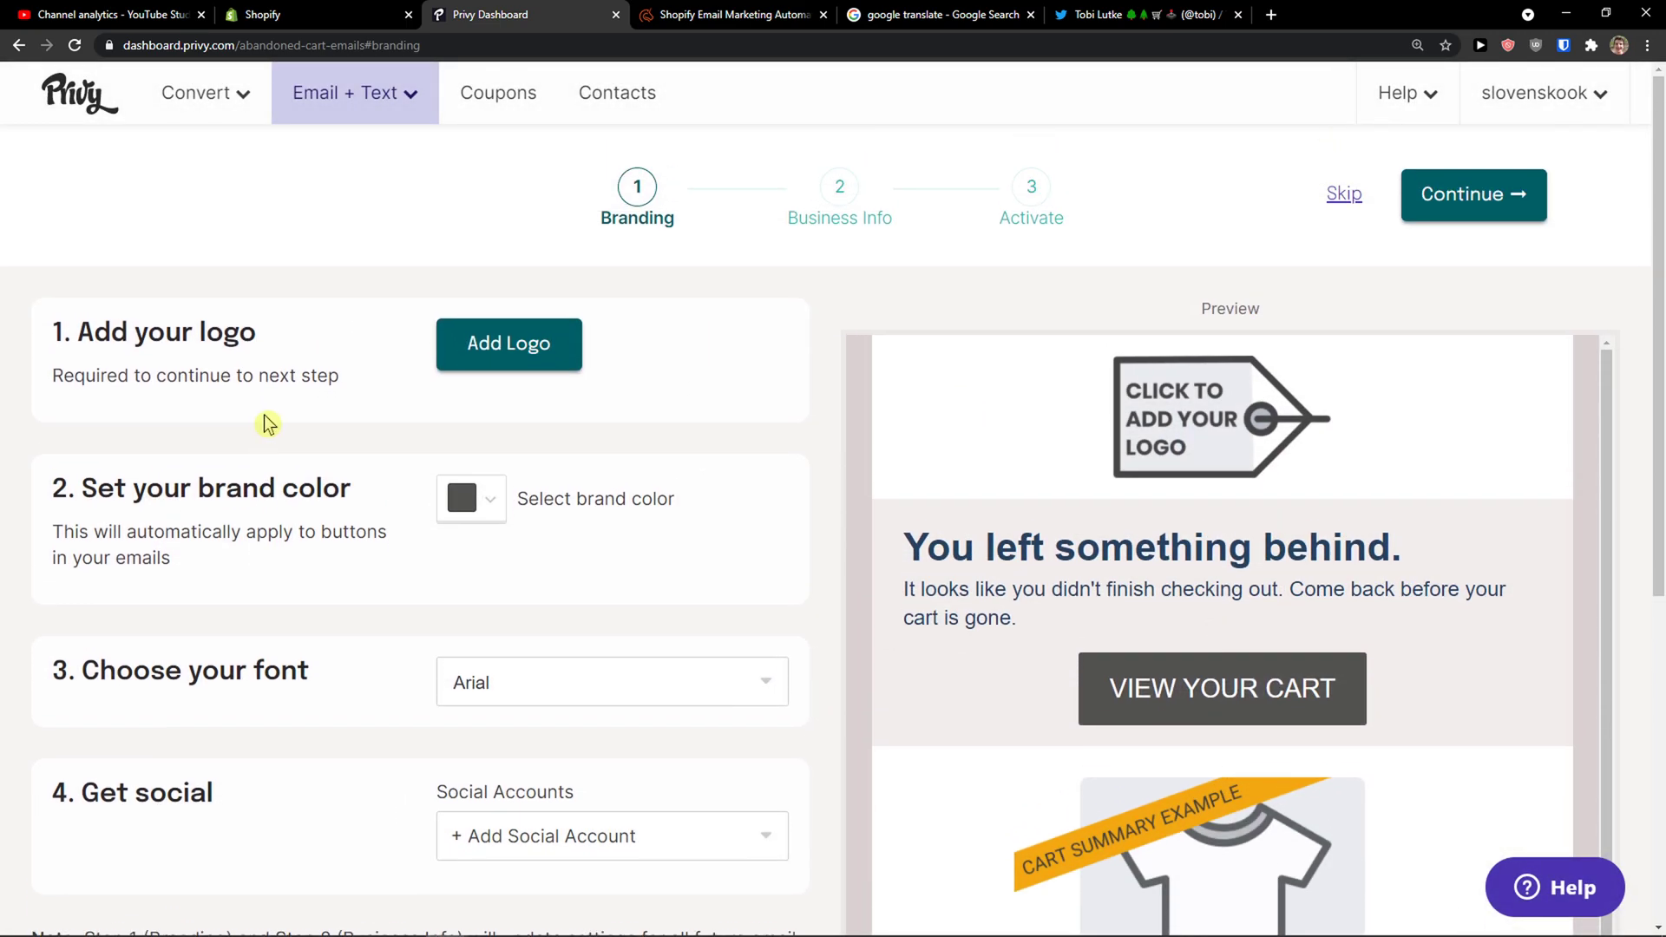
scroll(476, 426, "down", 1)
scroll(457, 329, "up", 1)
left_click(477, 364)
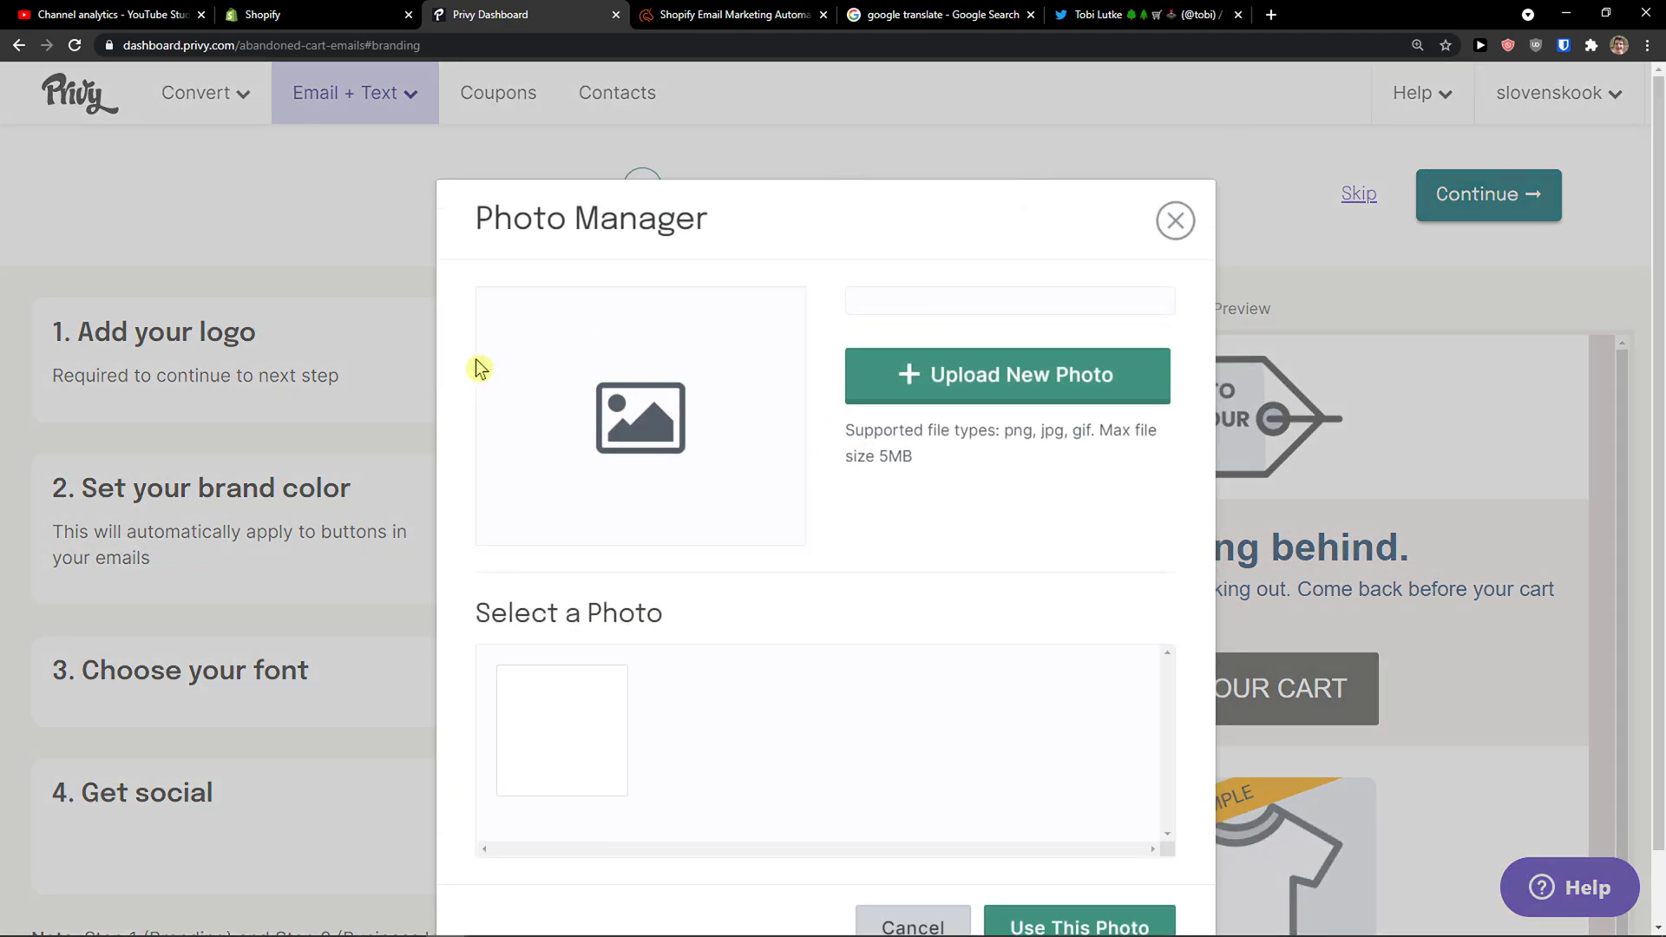
left_click(597, 708)
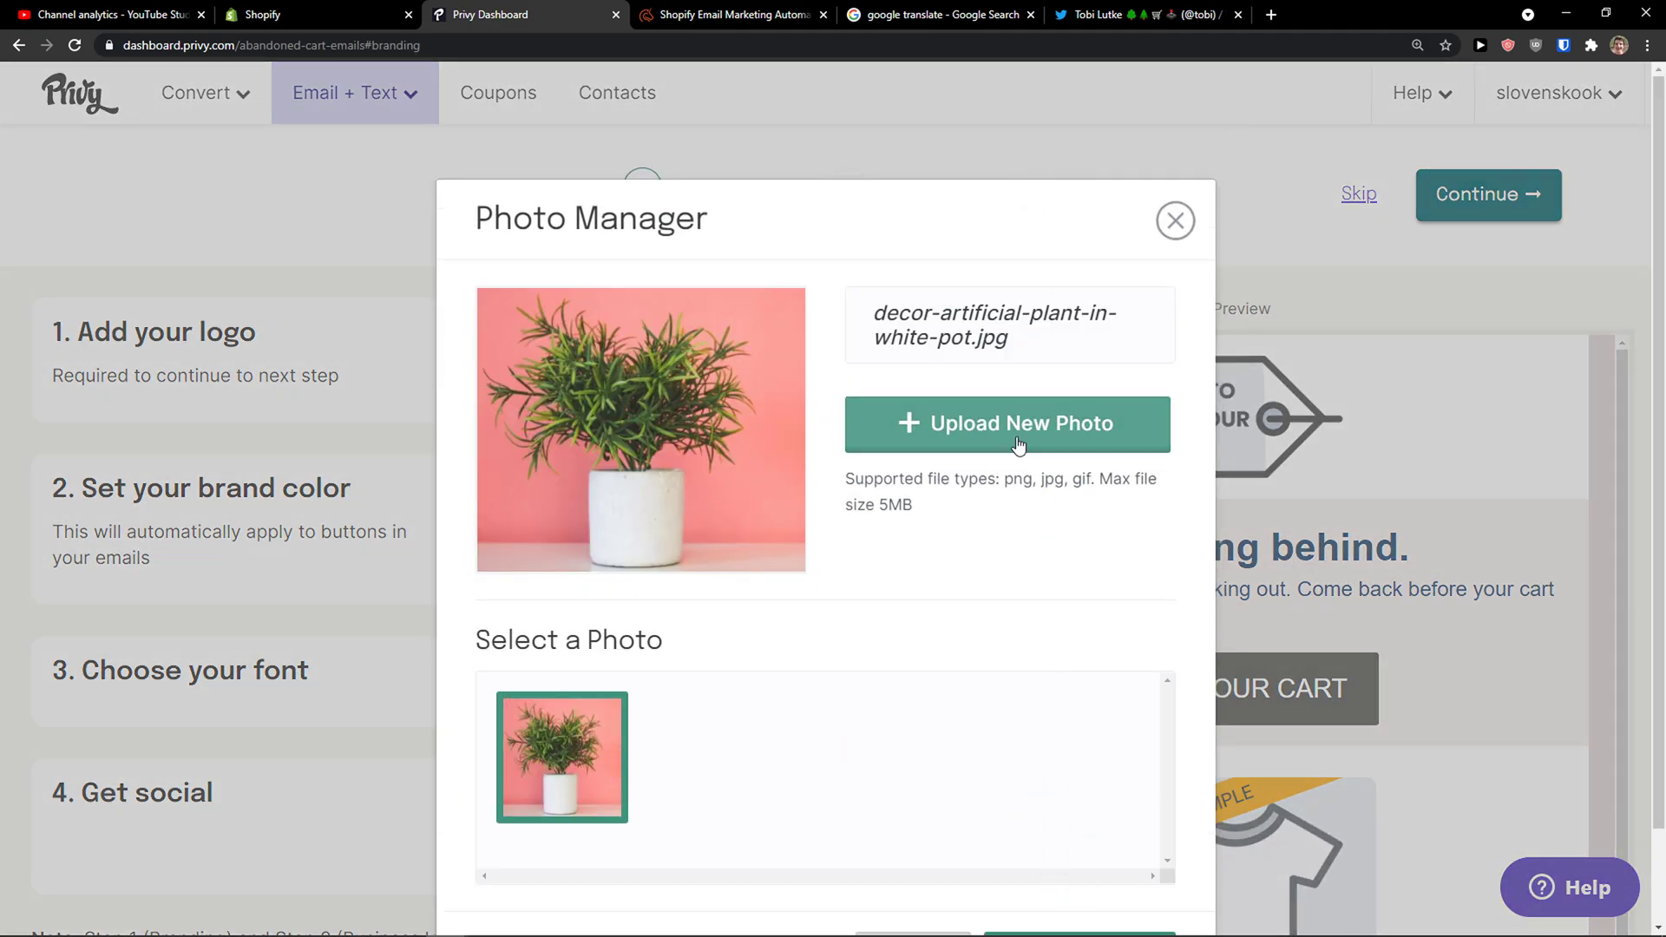
scroll(1081, 685, "down", 1)
left_click(1069, 867)
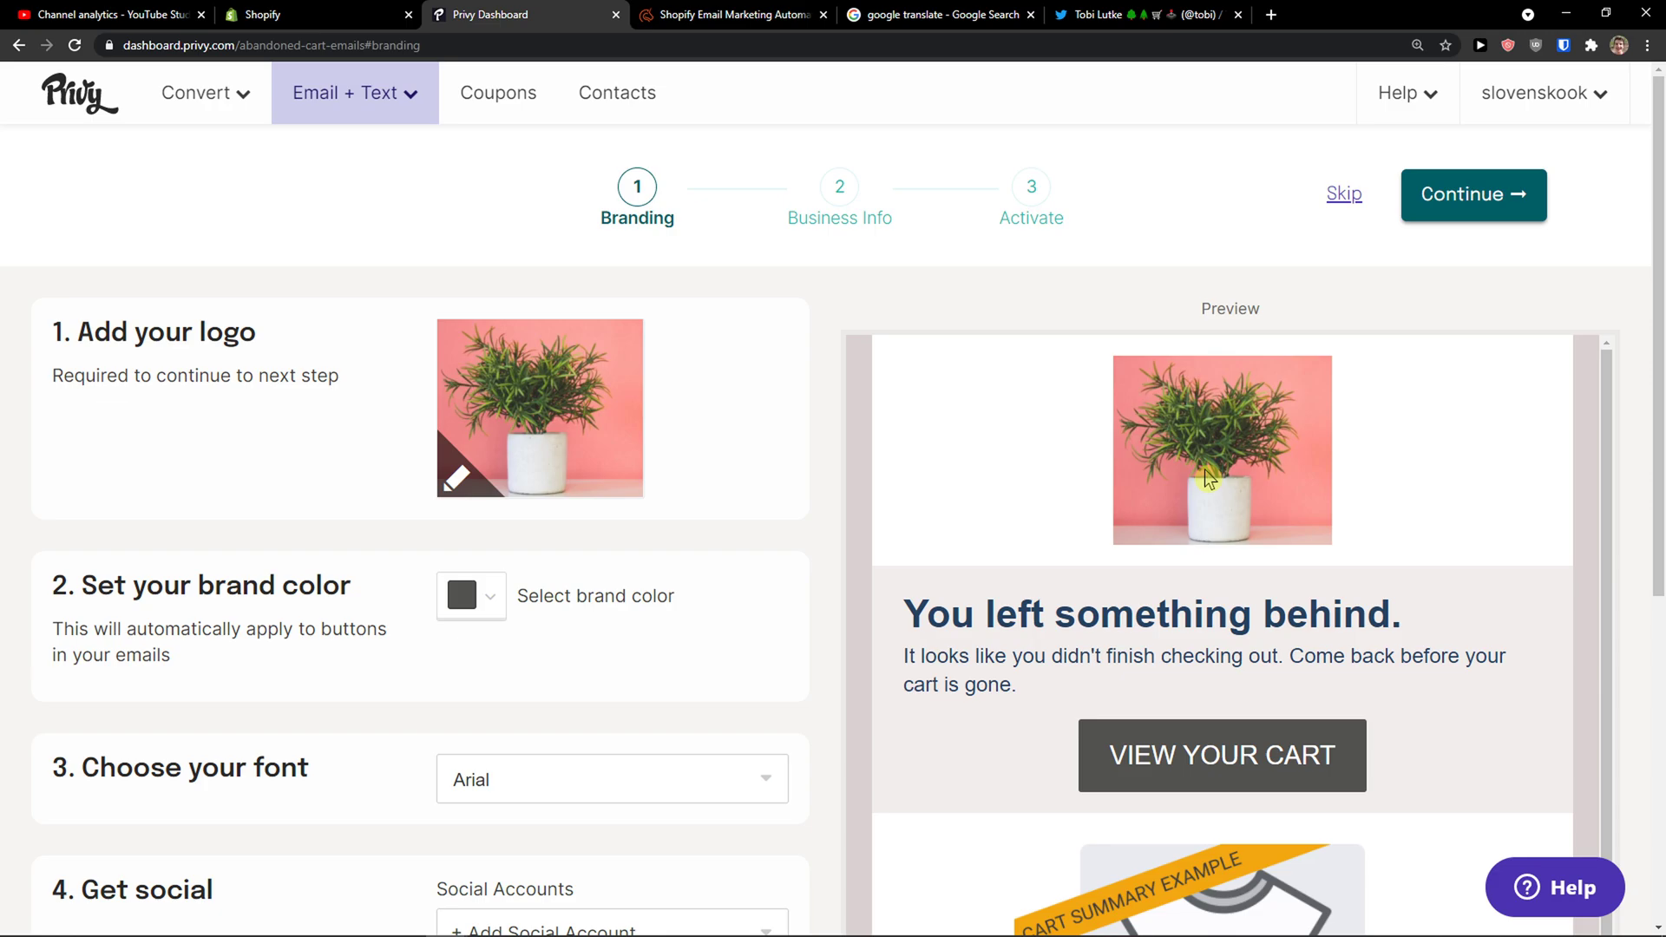
- Set the brand colour to a darker purple in the colour picker
scroll(660, 487, "down", 2)
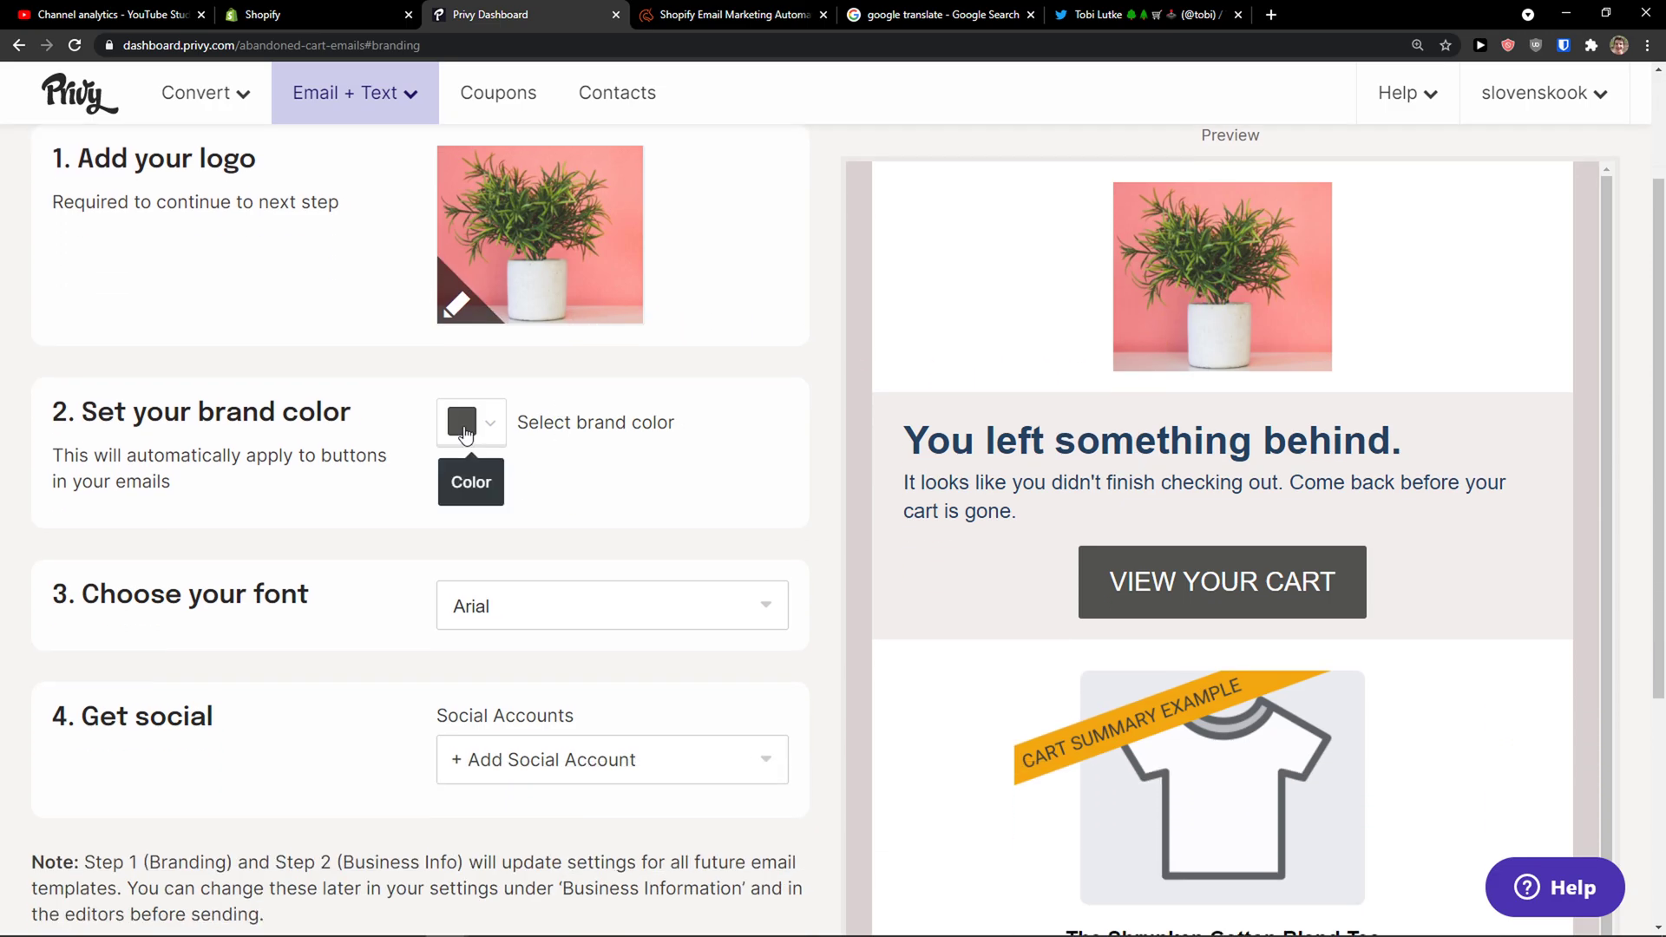
left_click(466, 434)
left_click(636, 669)
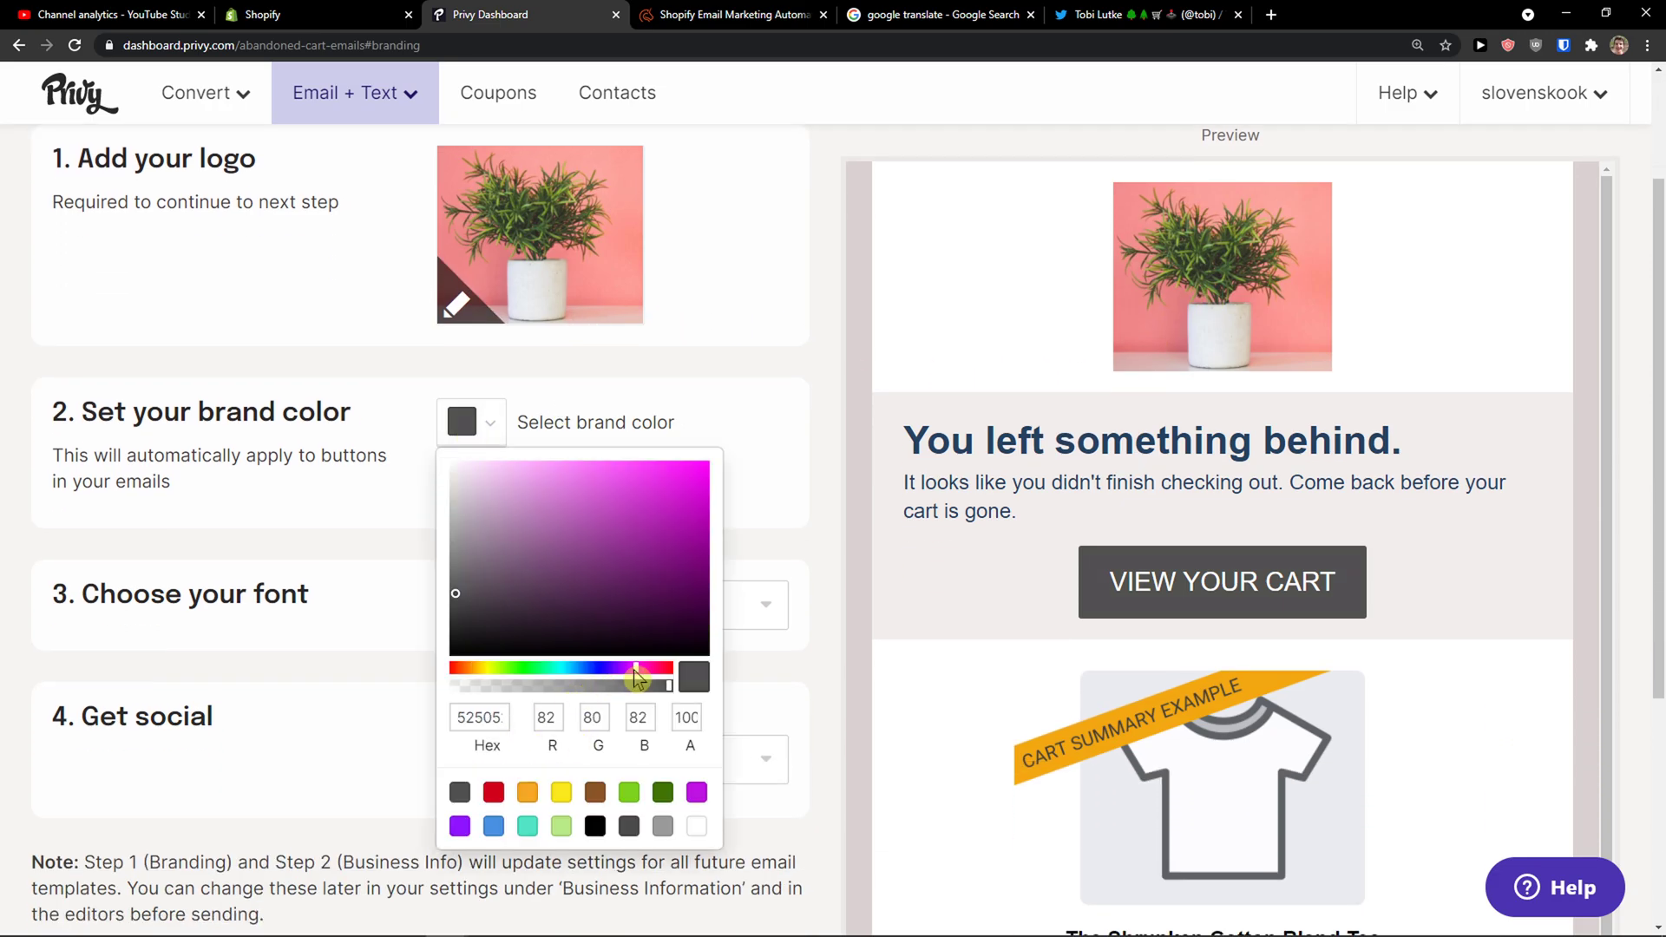
left_click_drag(698, 555, 743, 477)
left_click(719, 505)
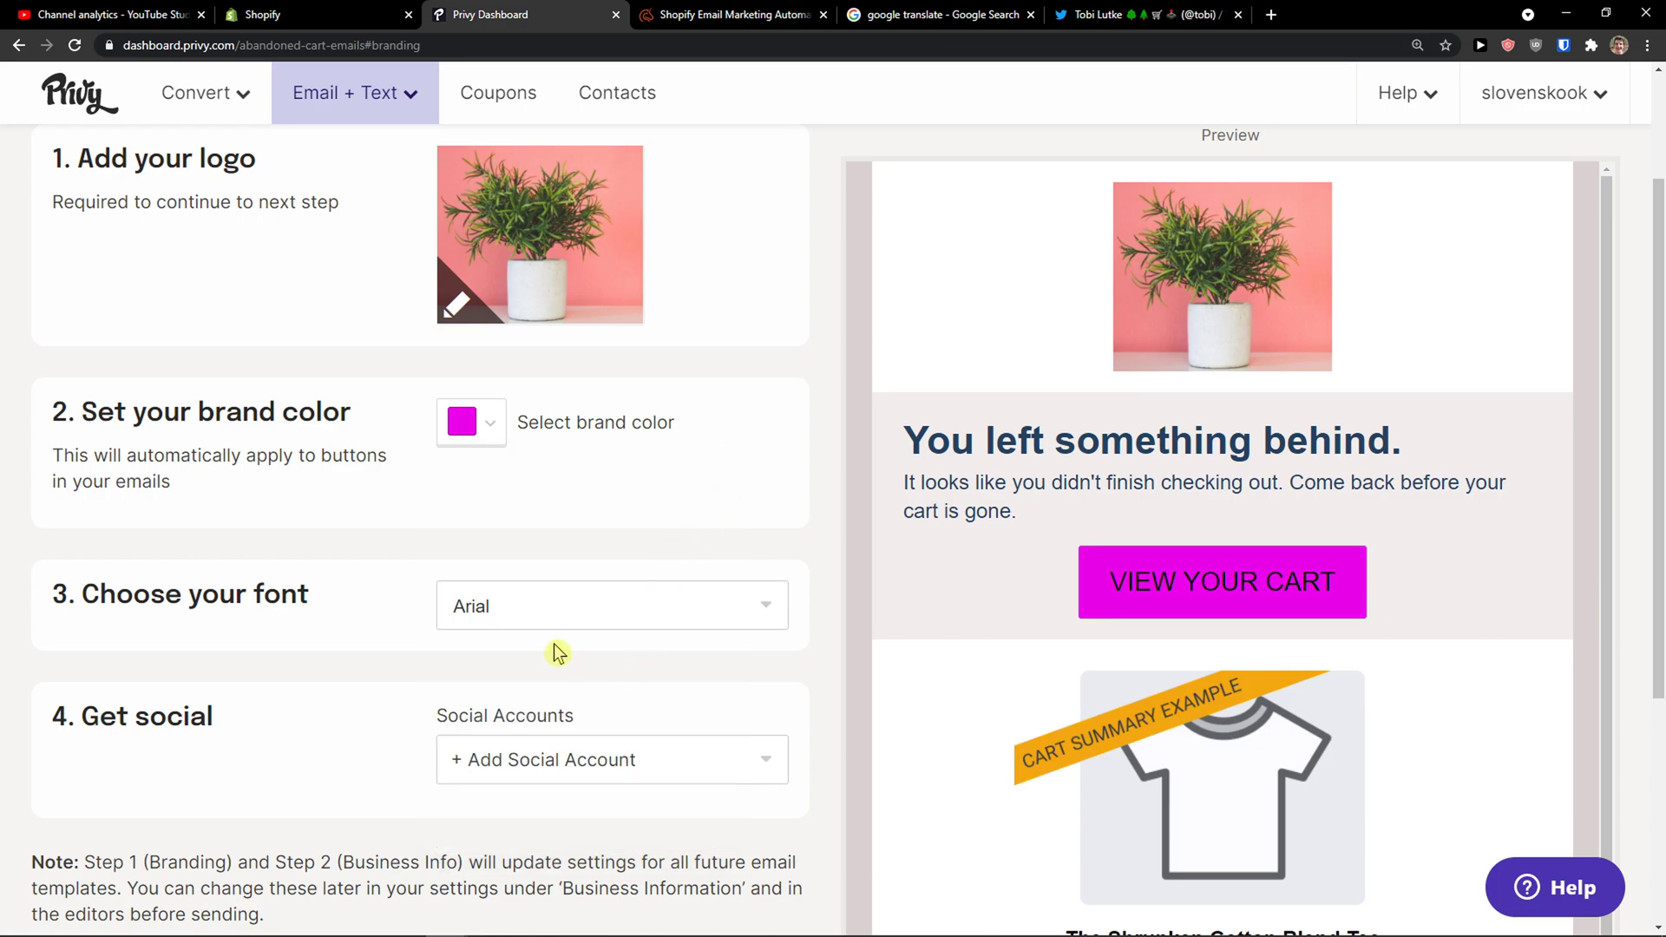
left_click(466, 422)
left_click_drag(677, 569, 680, 569)
left_click(783, 587)
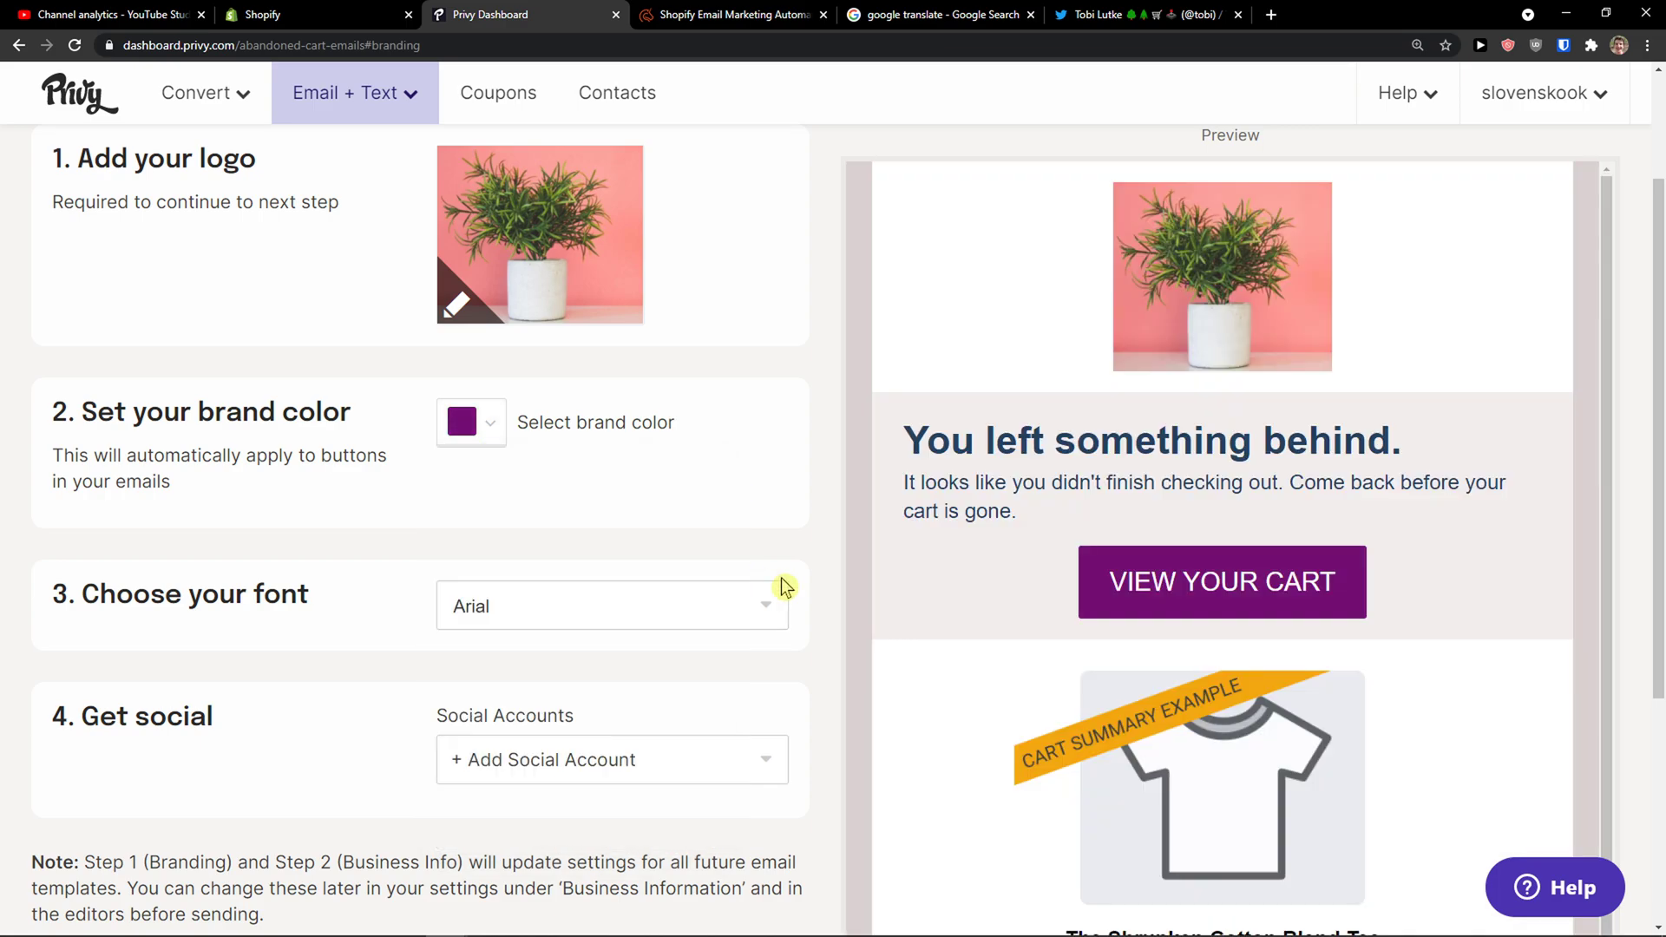
- Keep Arial as the email font
scroll(764, 573, "down", 1)
left_click(657, 537)
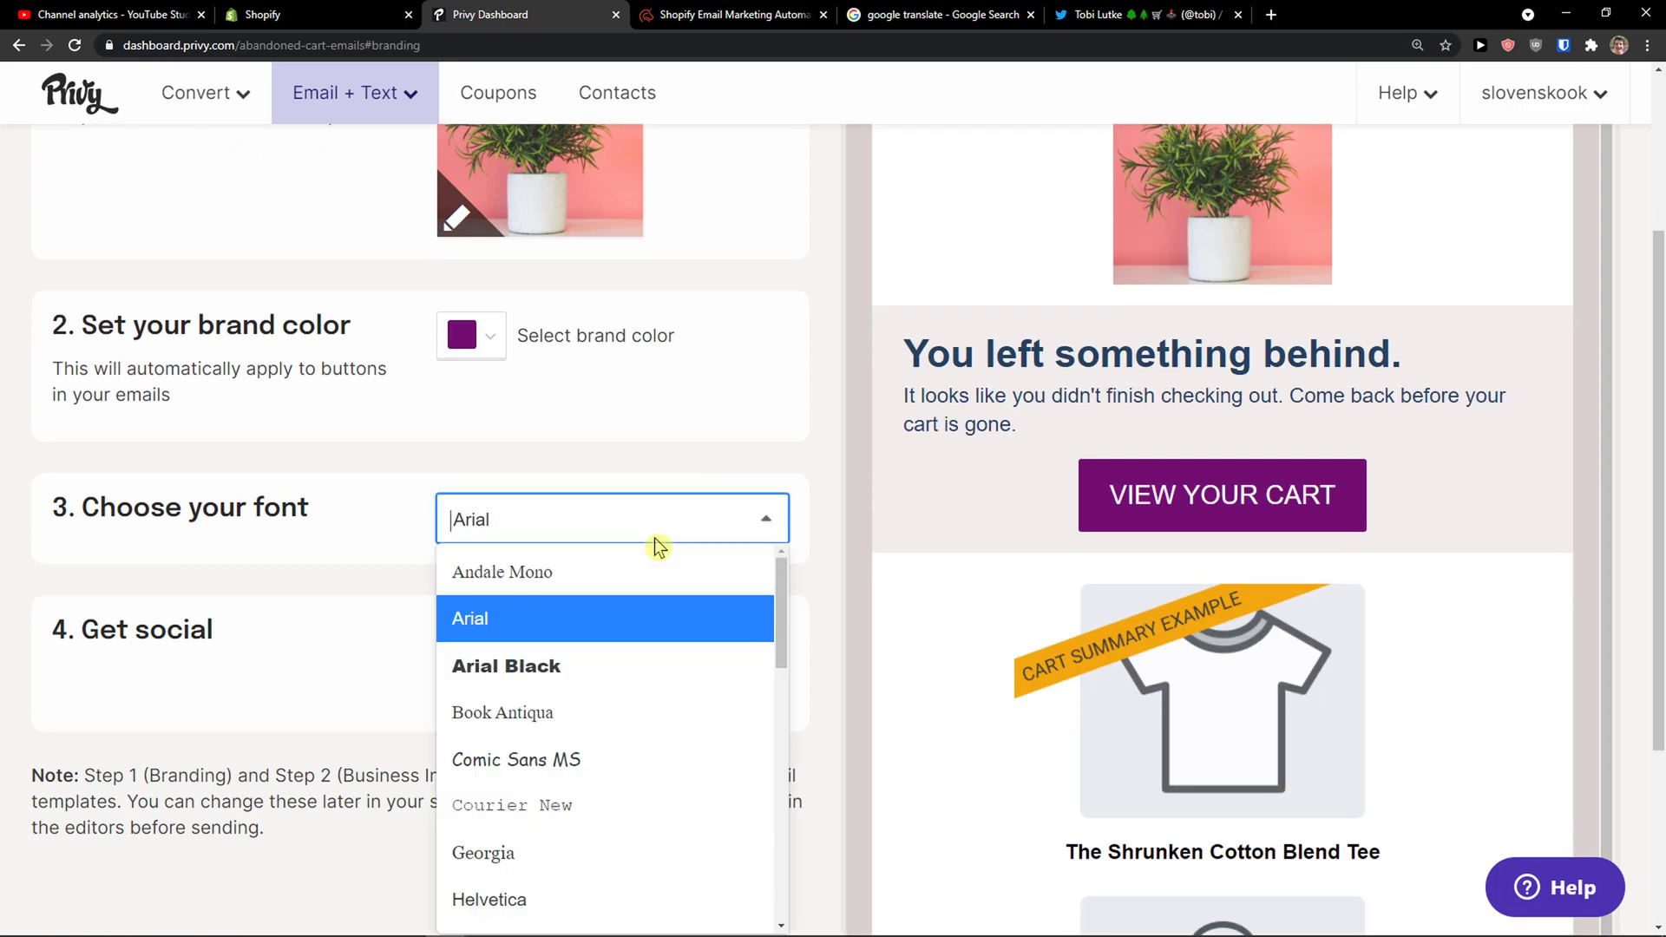
left_click(656, 541)
scroll(654, 546, "down", 2)
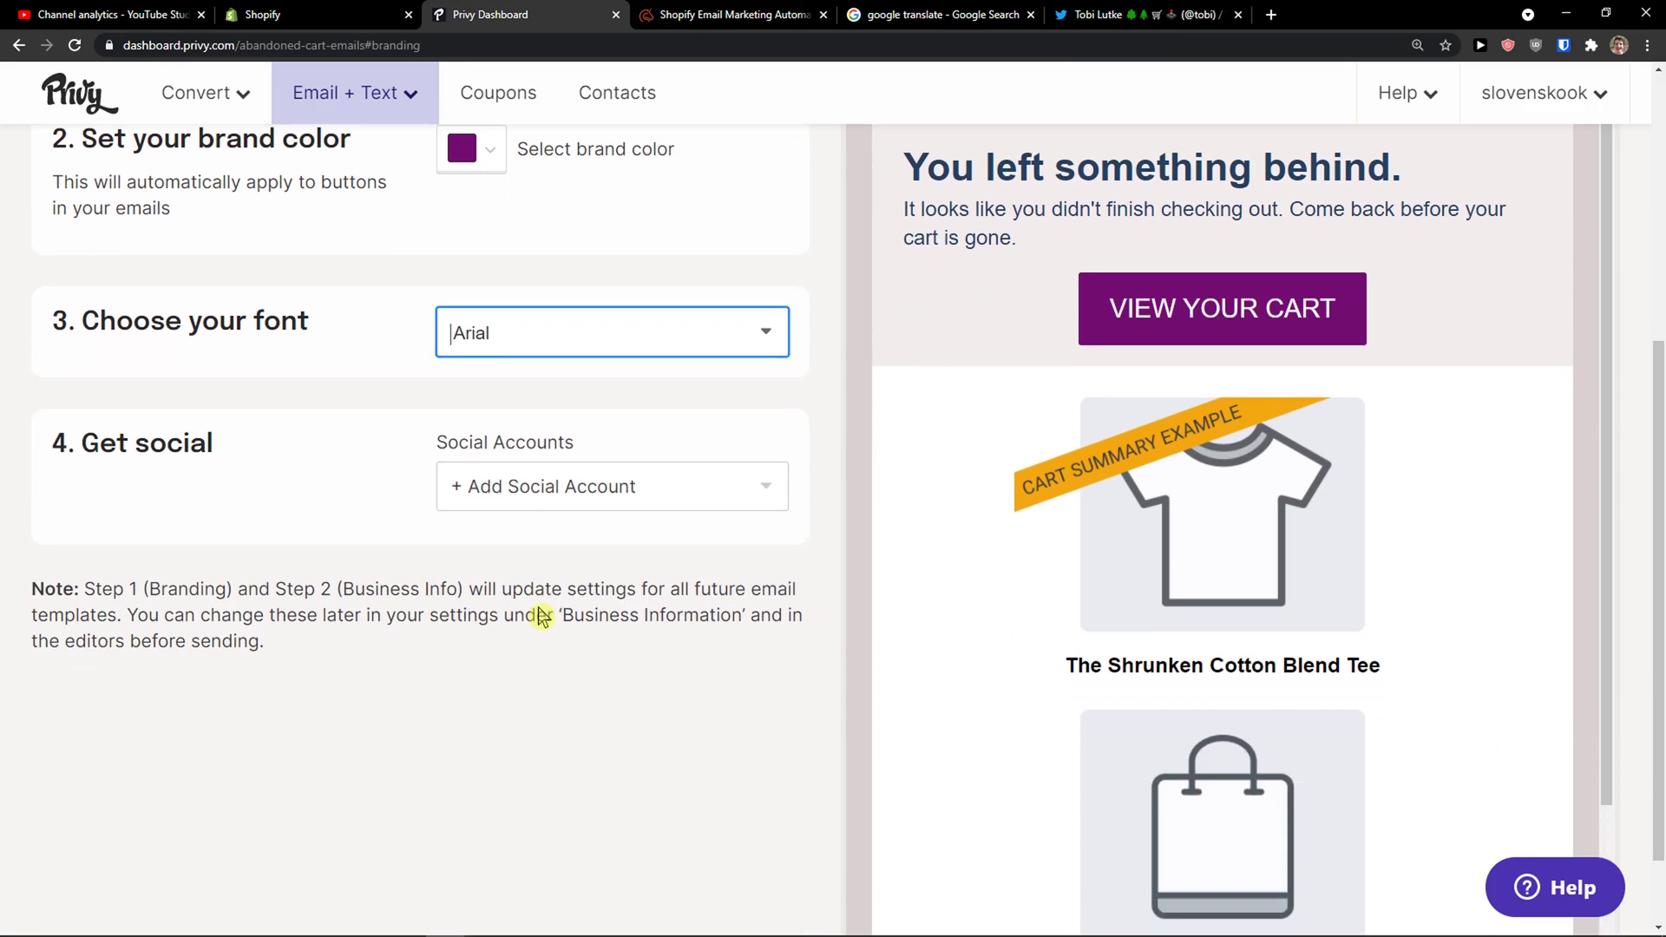
scroll(539, 613, "down", 1)
scroll(539, 616, "up", 6)
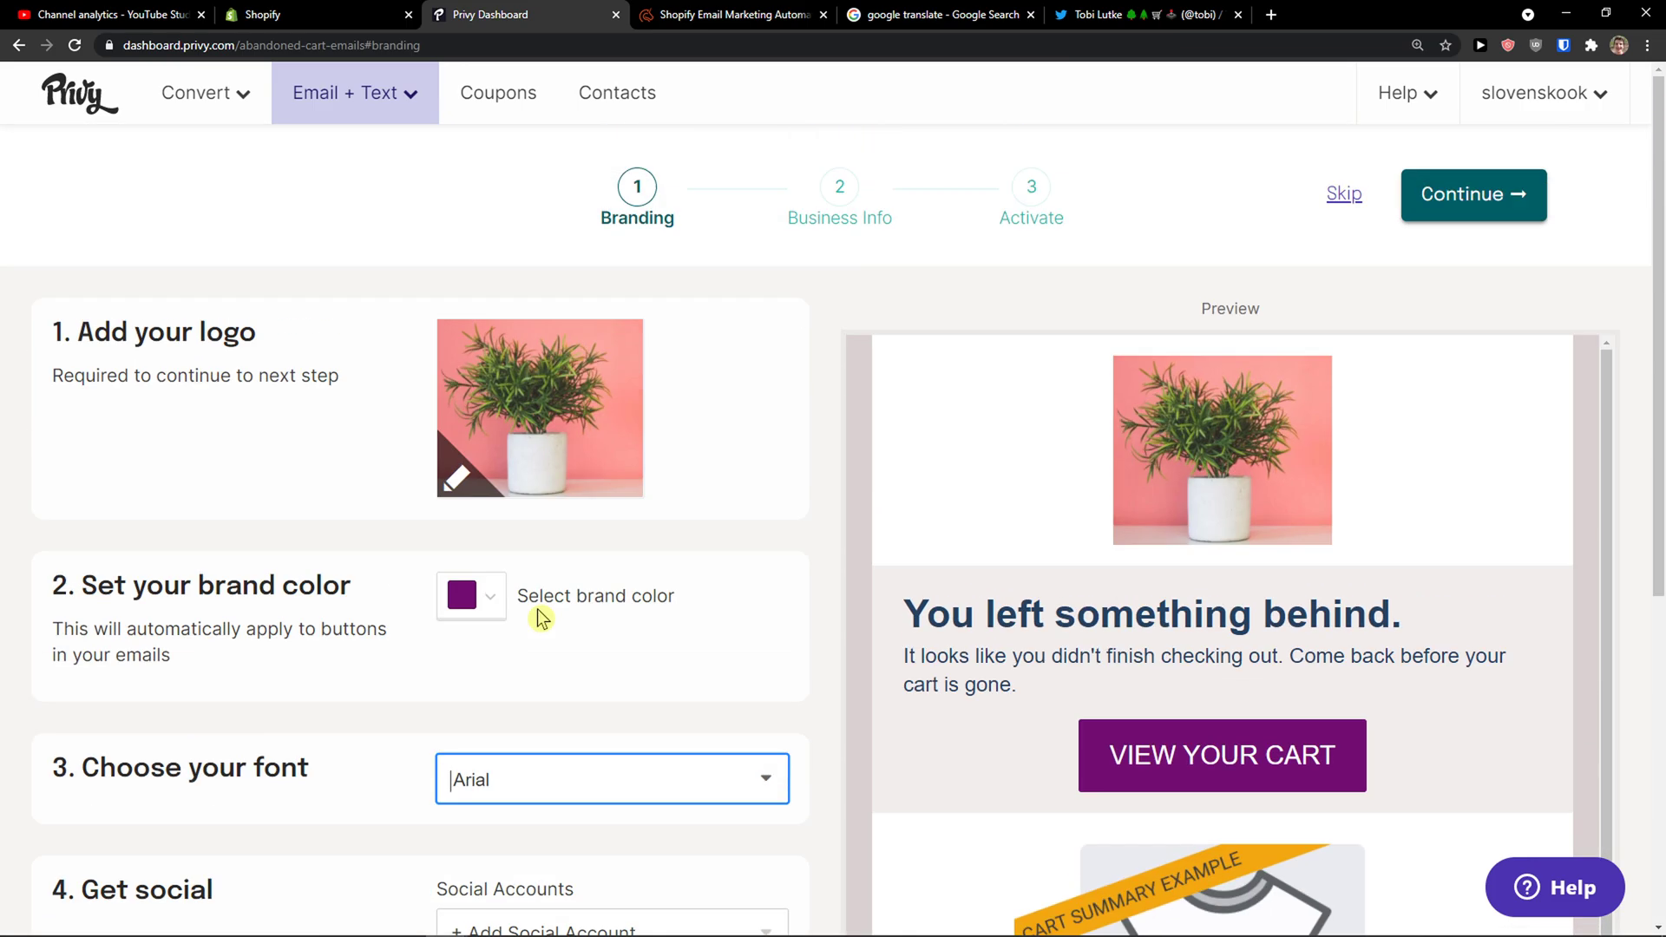
left_click(829, 217)
- Fill in the saved street address and Clothing industry in Business Info, then continue to activation
left_click(1466, 209)
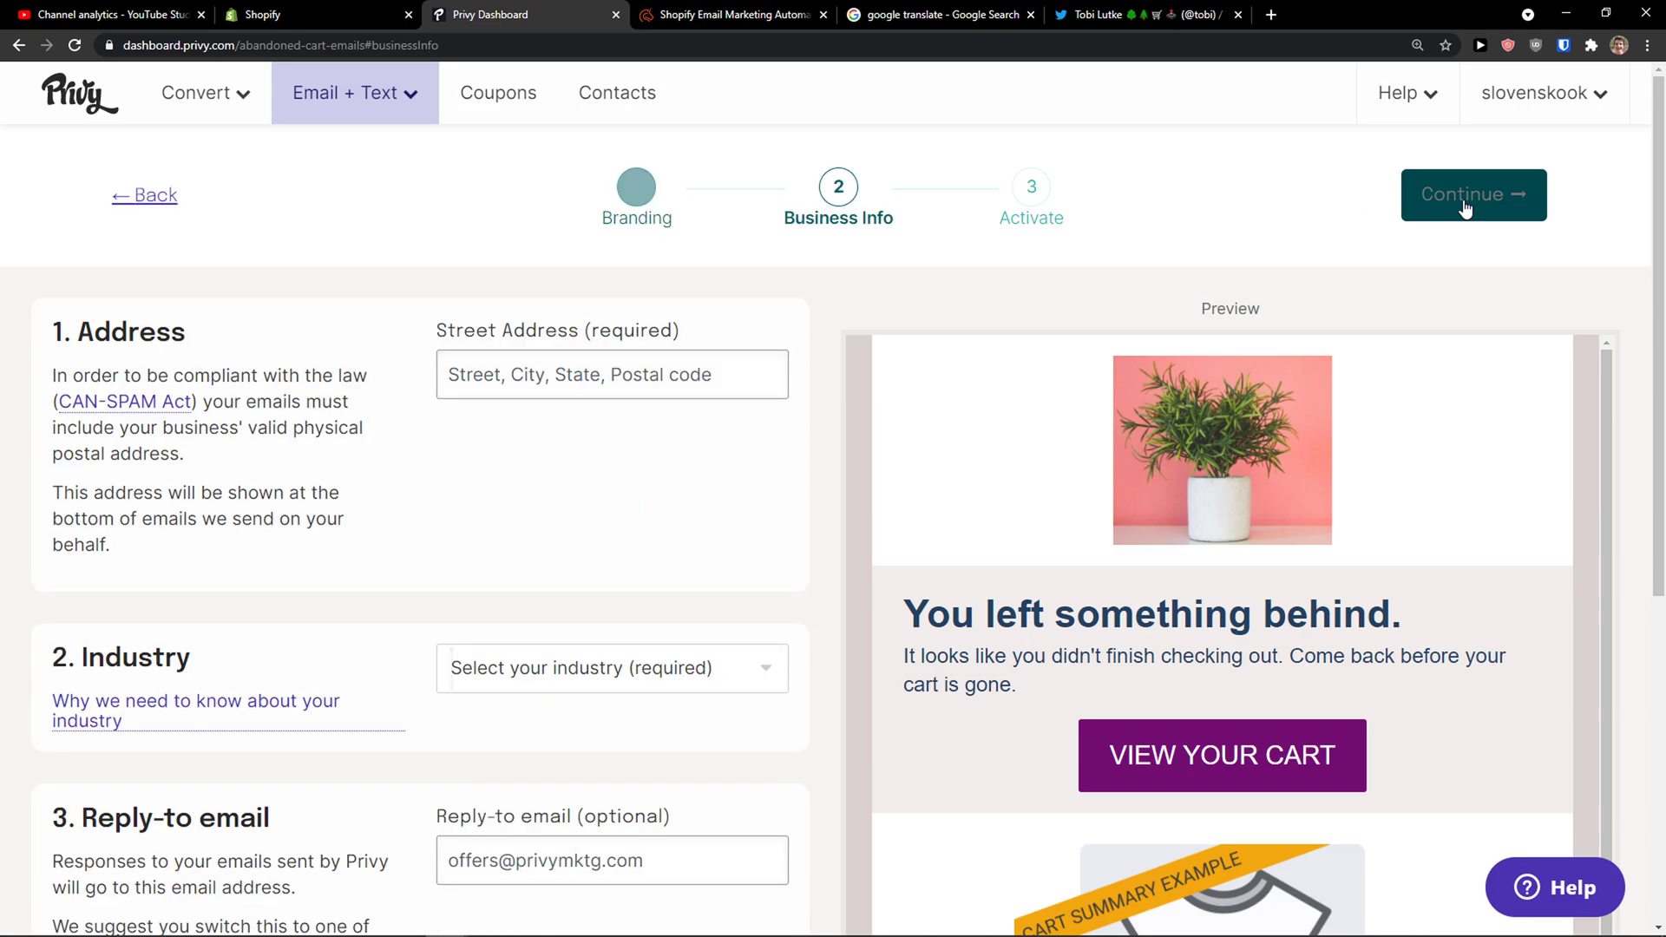
scroll(521, 433, "down", 6)
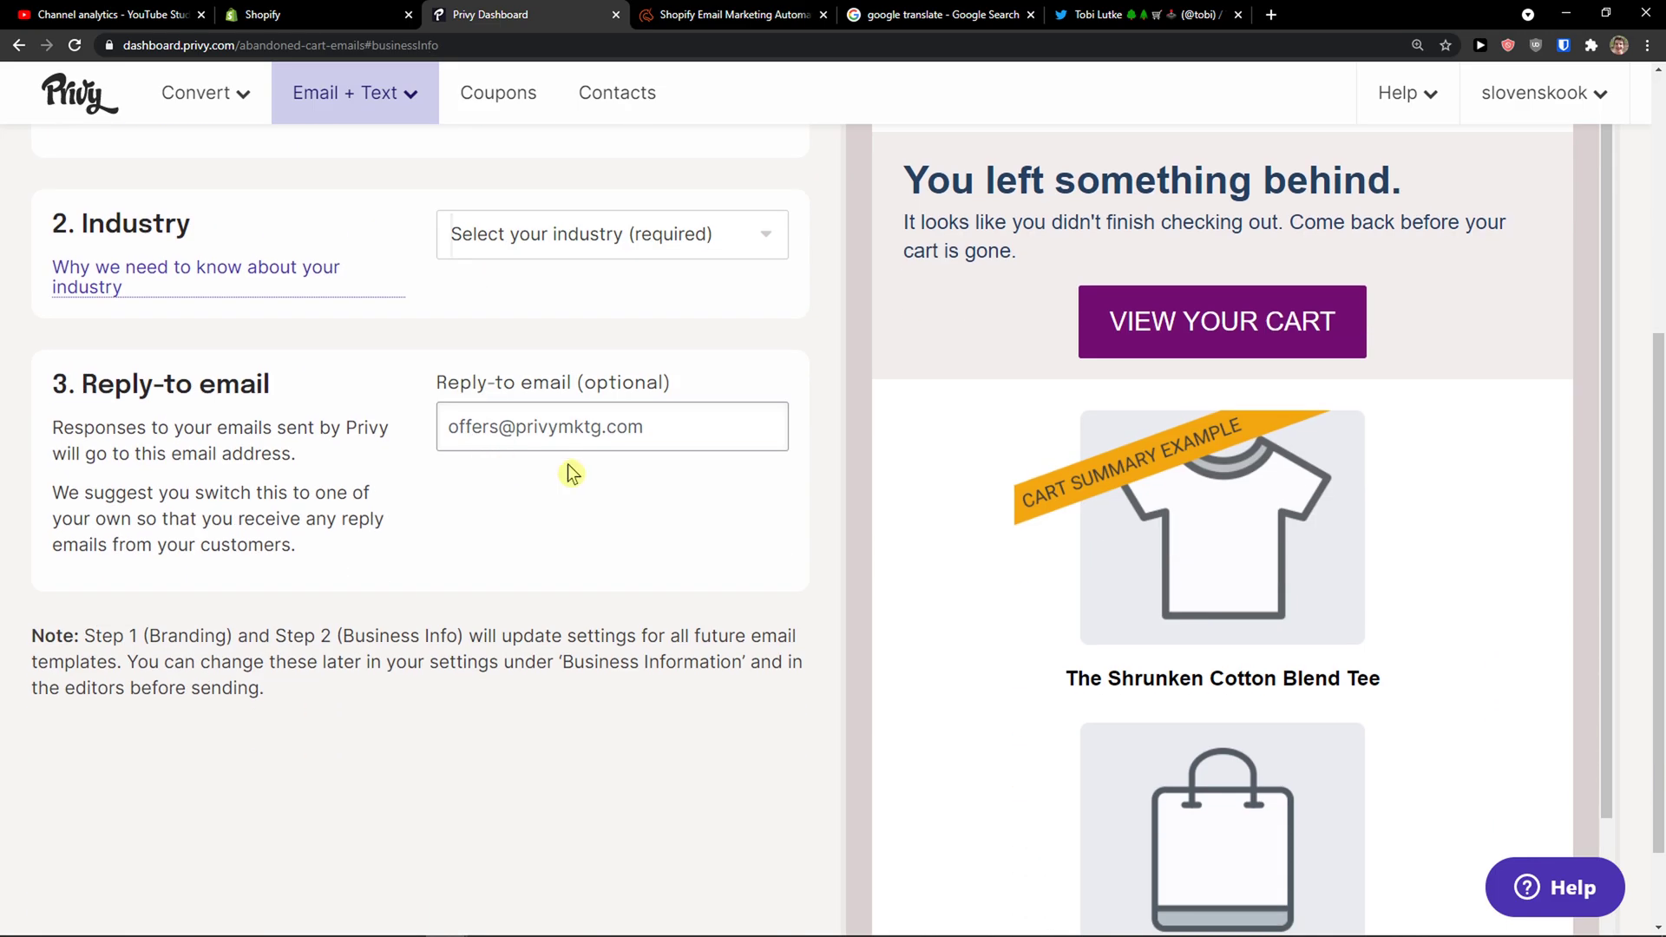
scroll(809, 552, "up", 6)
left_click(522, 360)
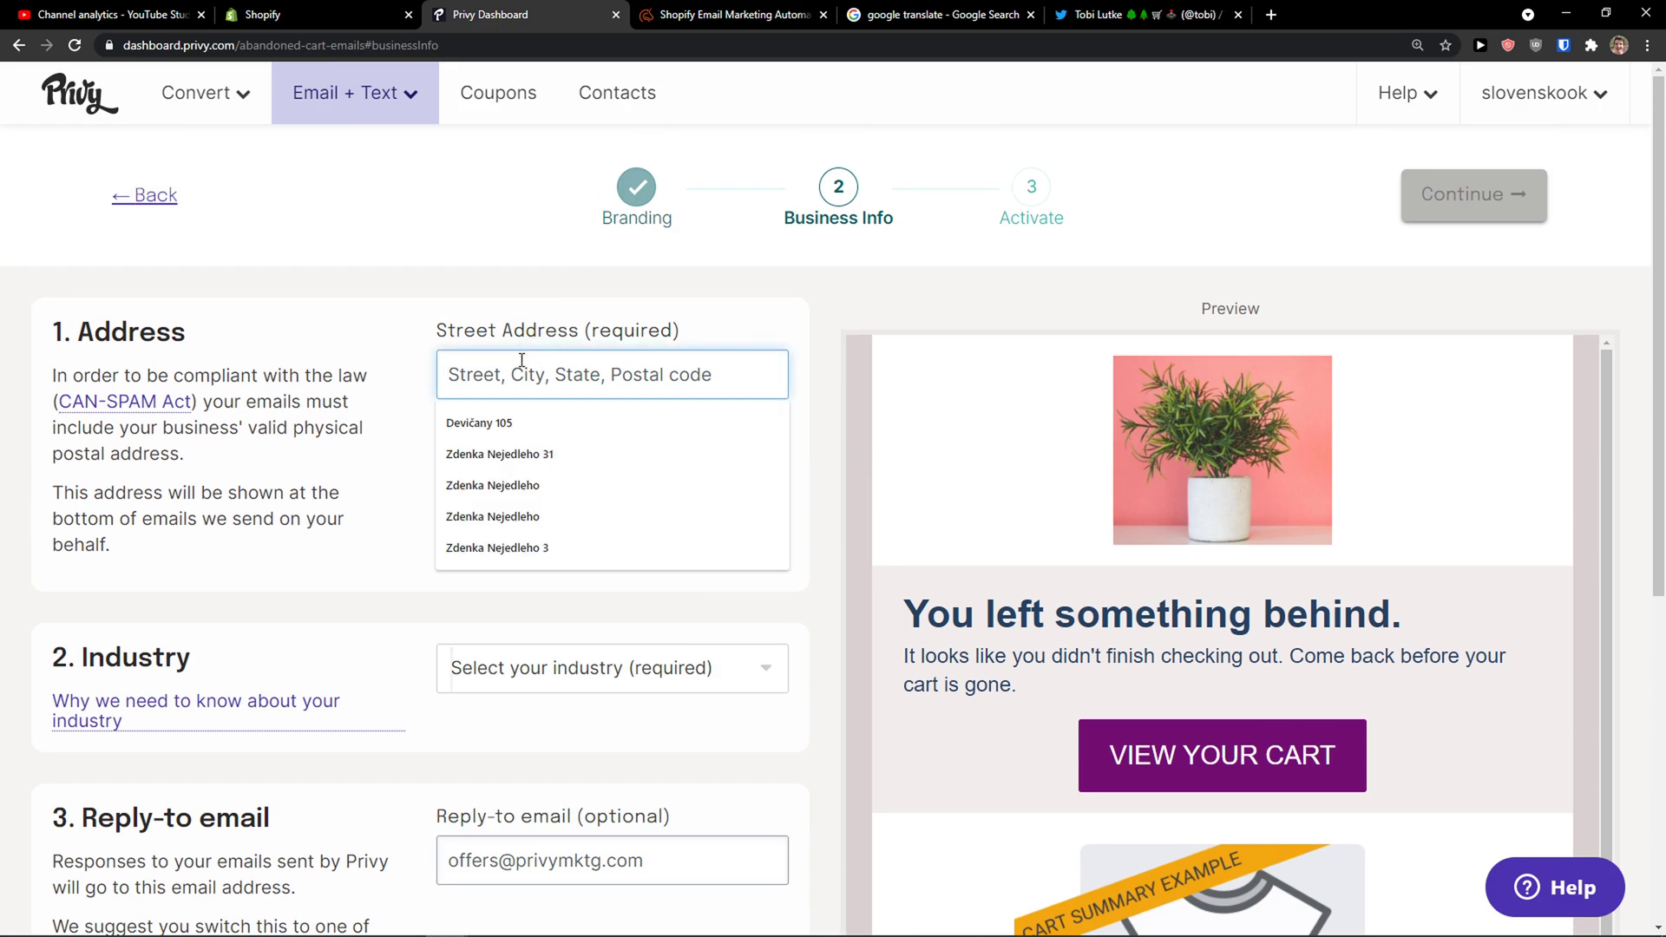
left_click(491, 424)
scroll(547, 486, "down", 2)
left_click(550, 576)
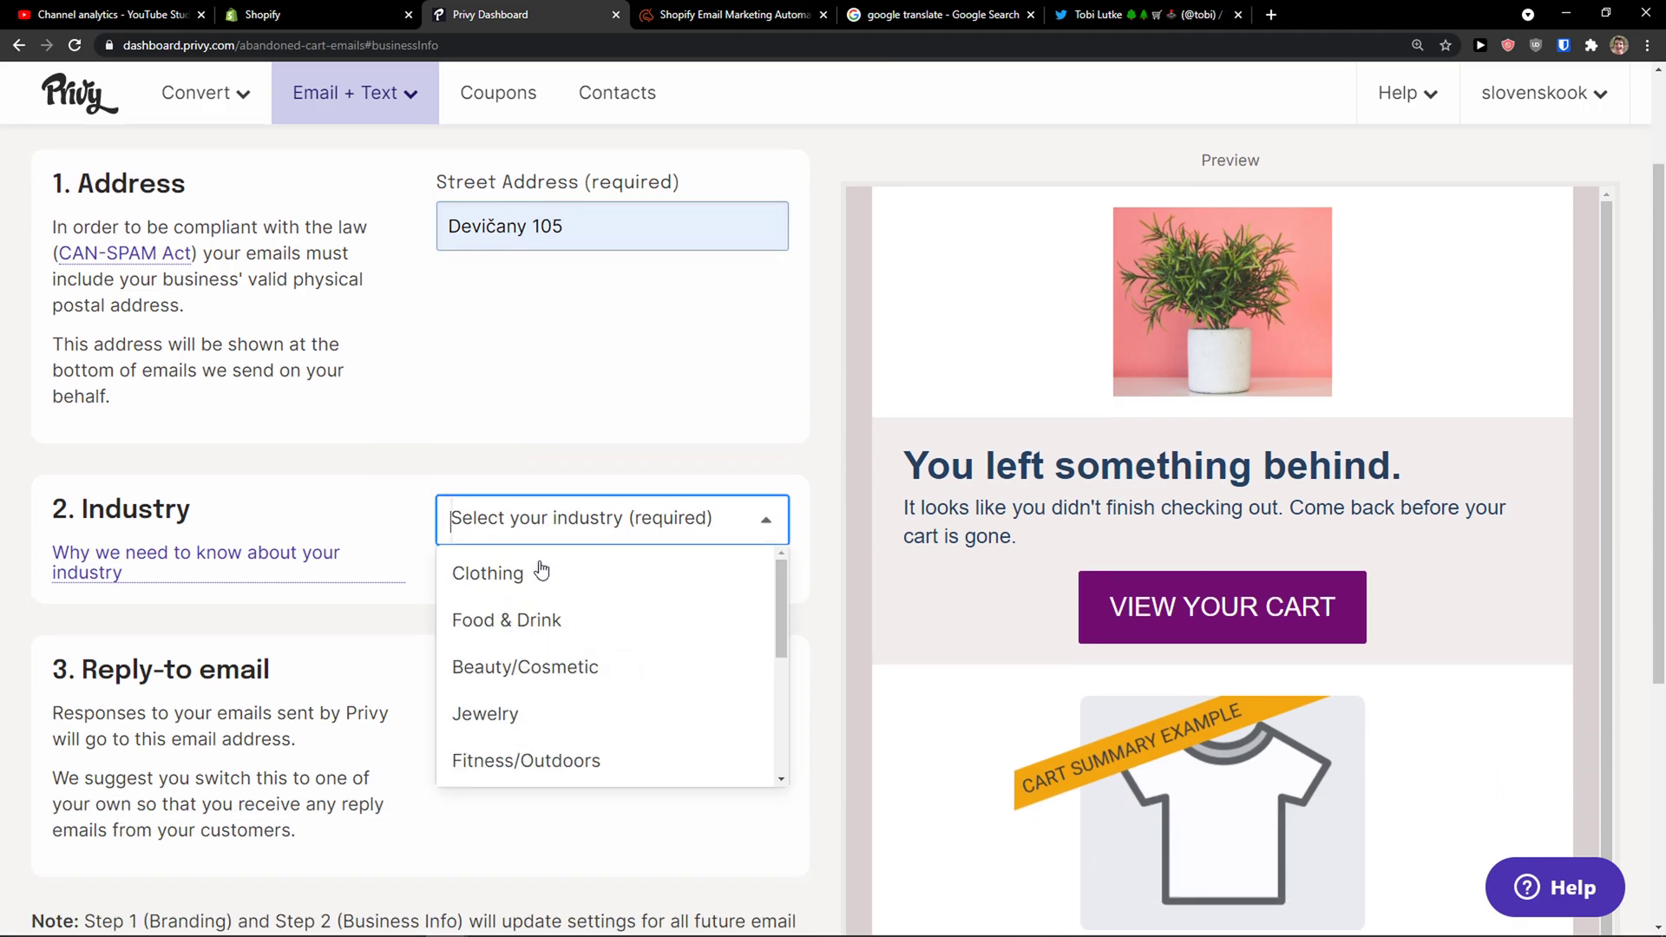
left_click(521, 575)
scroll(546, 596, "down", 2)
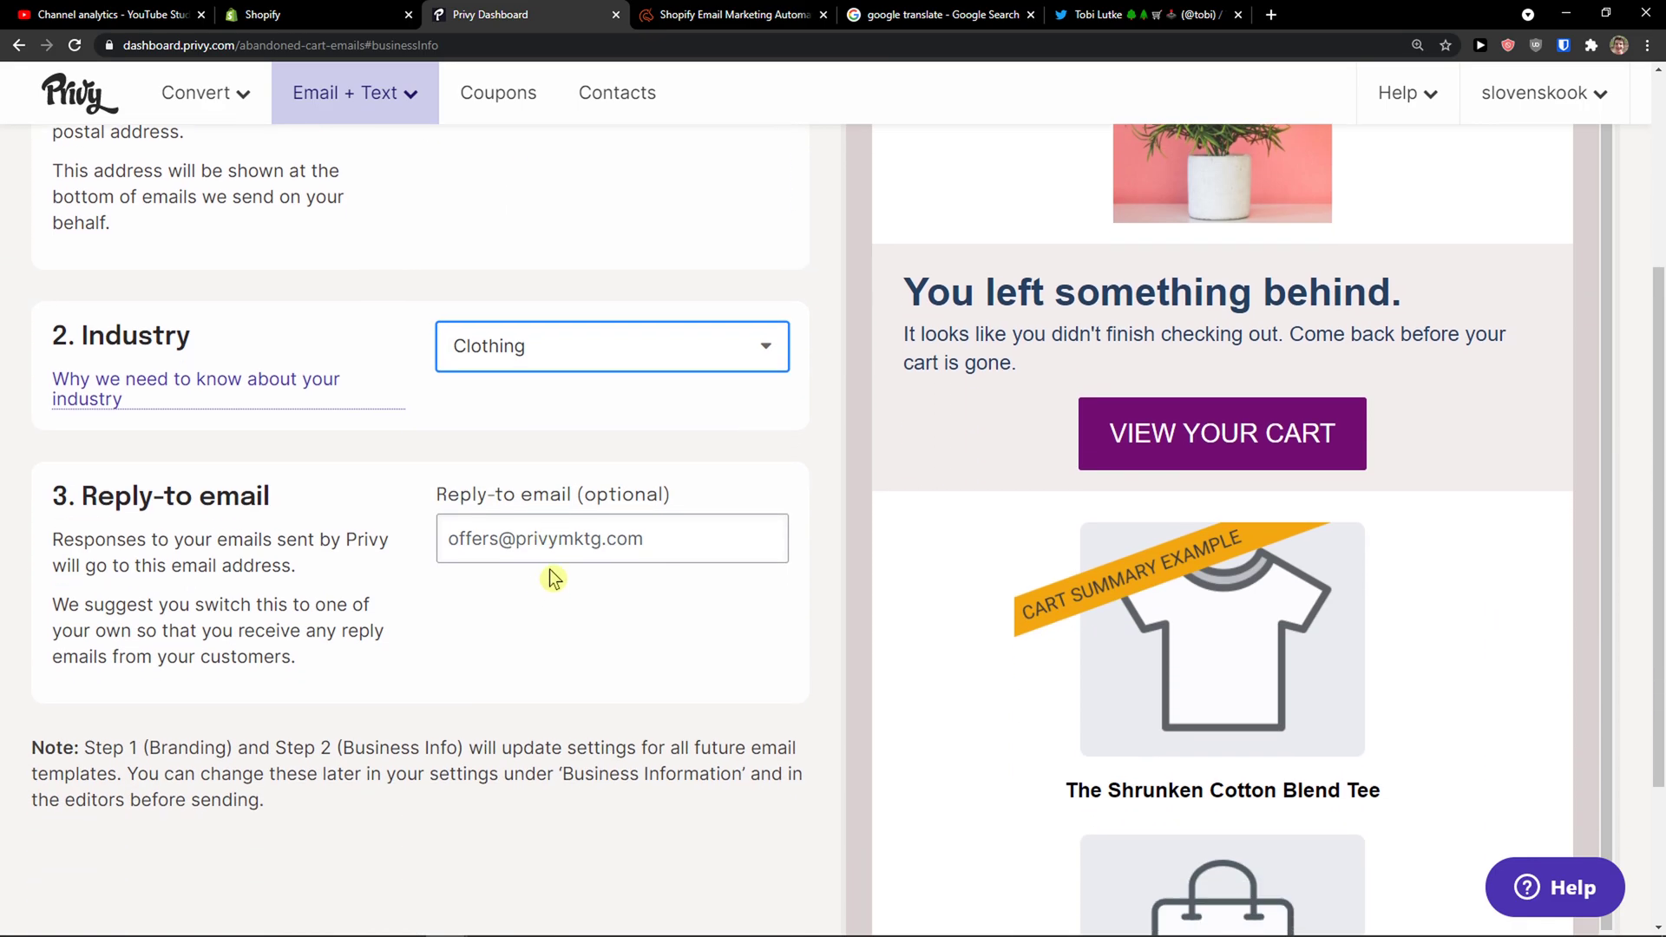
left_click(554, 531)
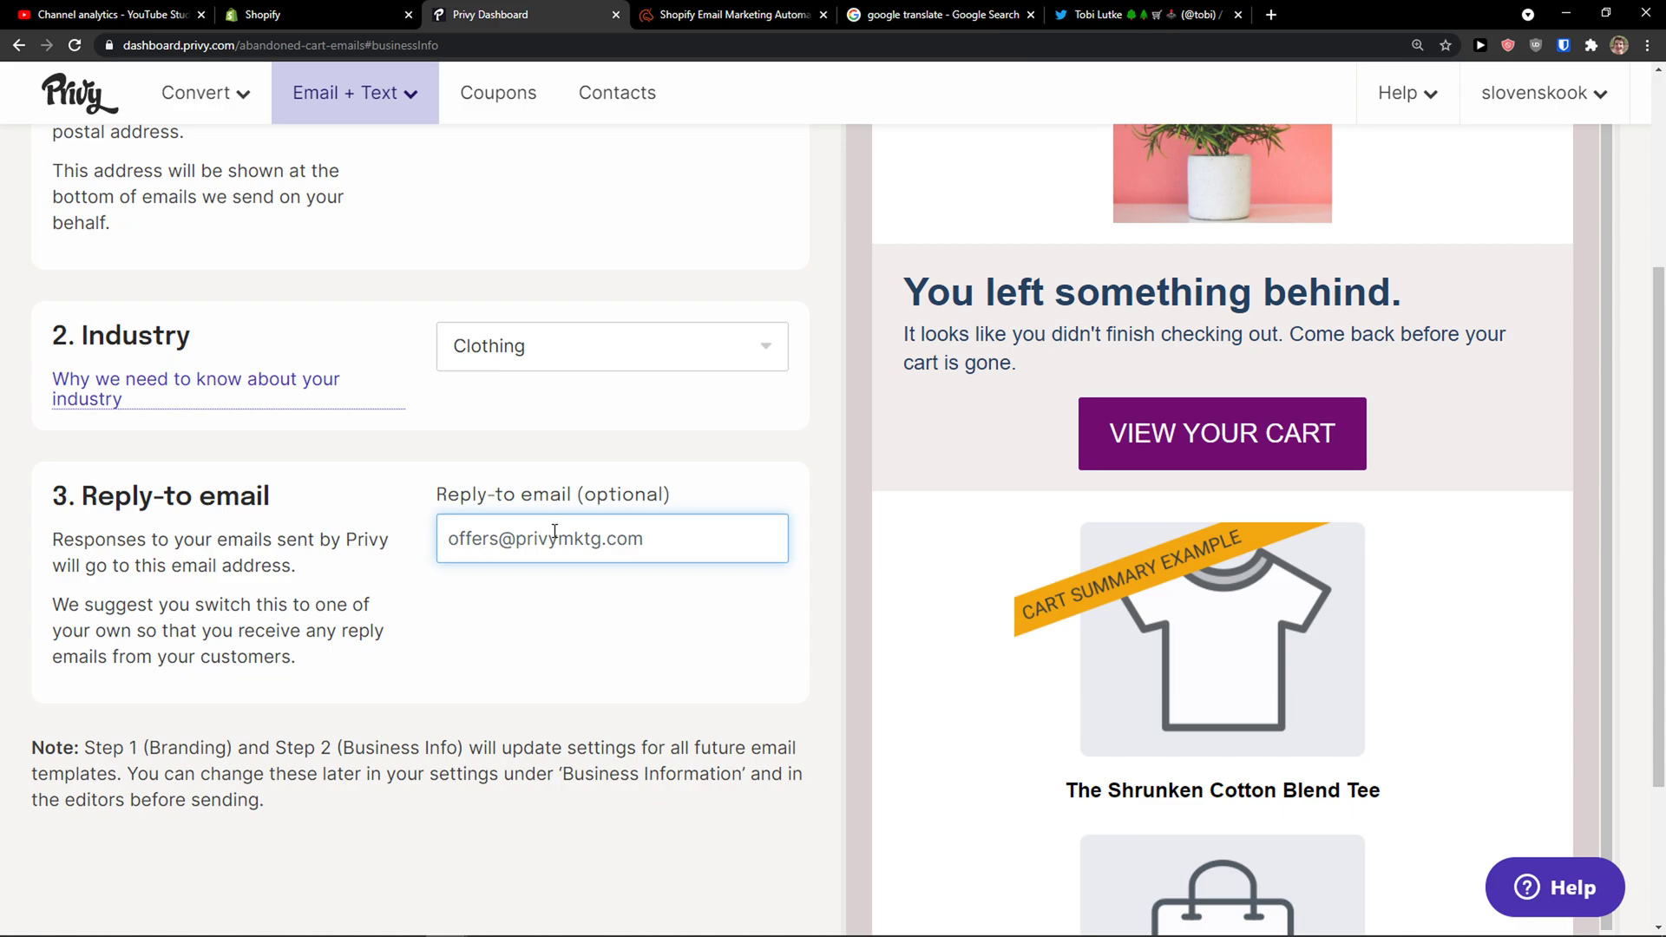
scroll(557, 565, "up", 4)
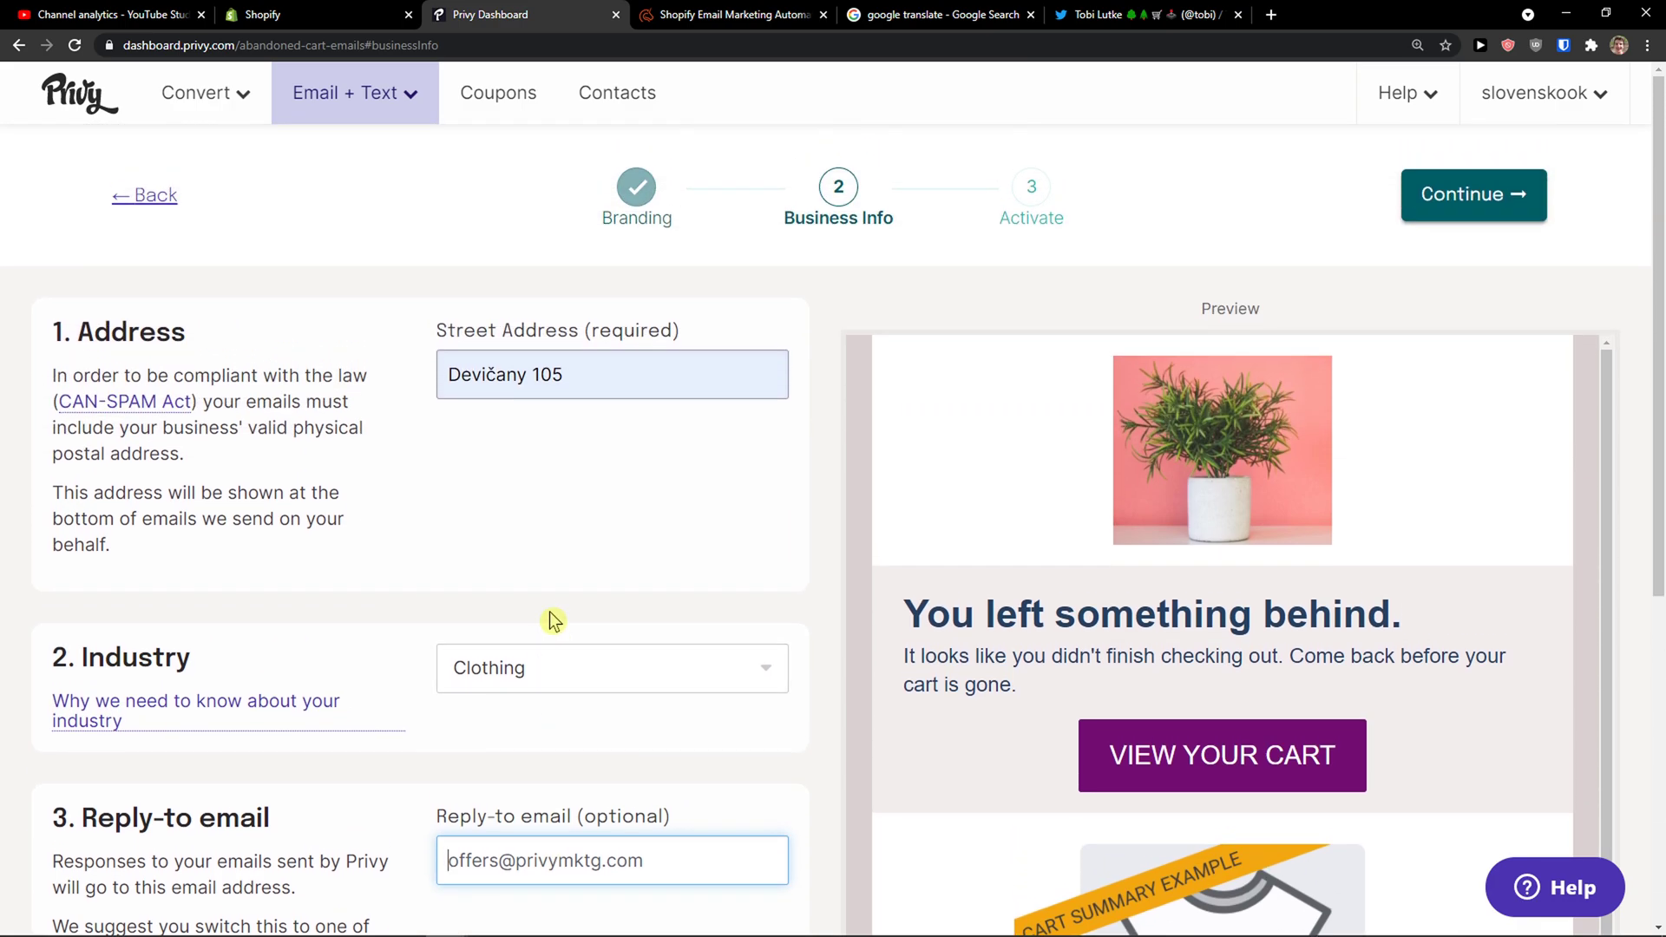
left_click(1486, 208)
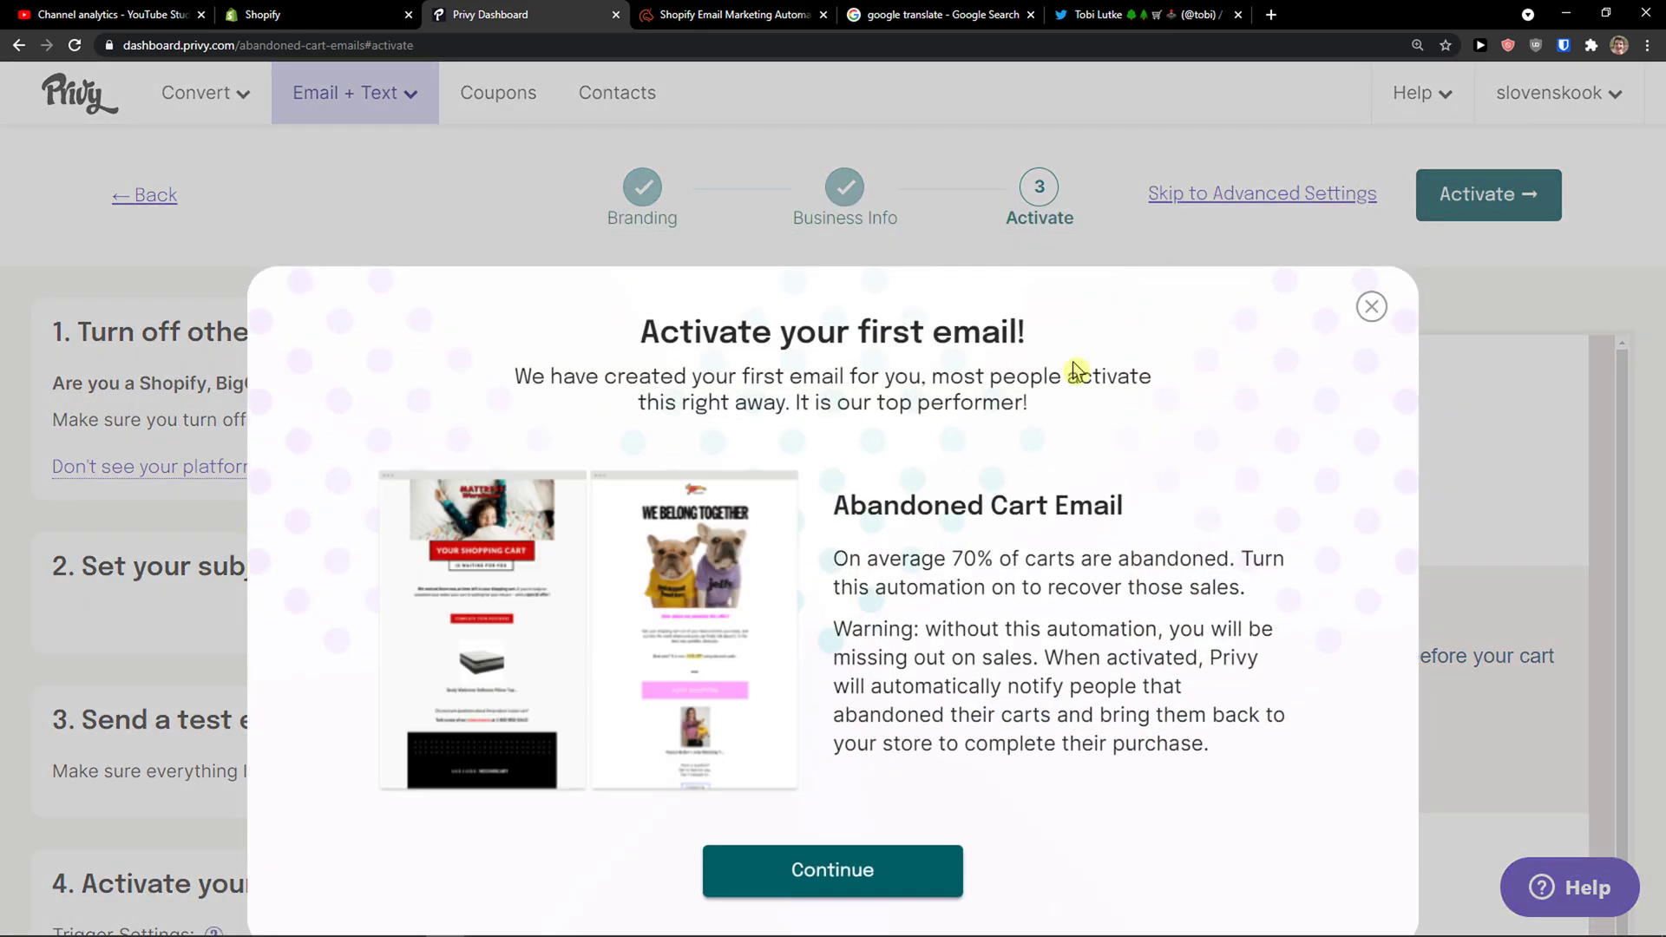
- Read the abandoned-cart statistics in the 'Activate your first email!' dialog, dismiss it, and scroll the checklist
left_click_drag(515, 375, 1059, 417)
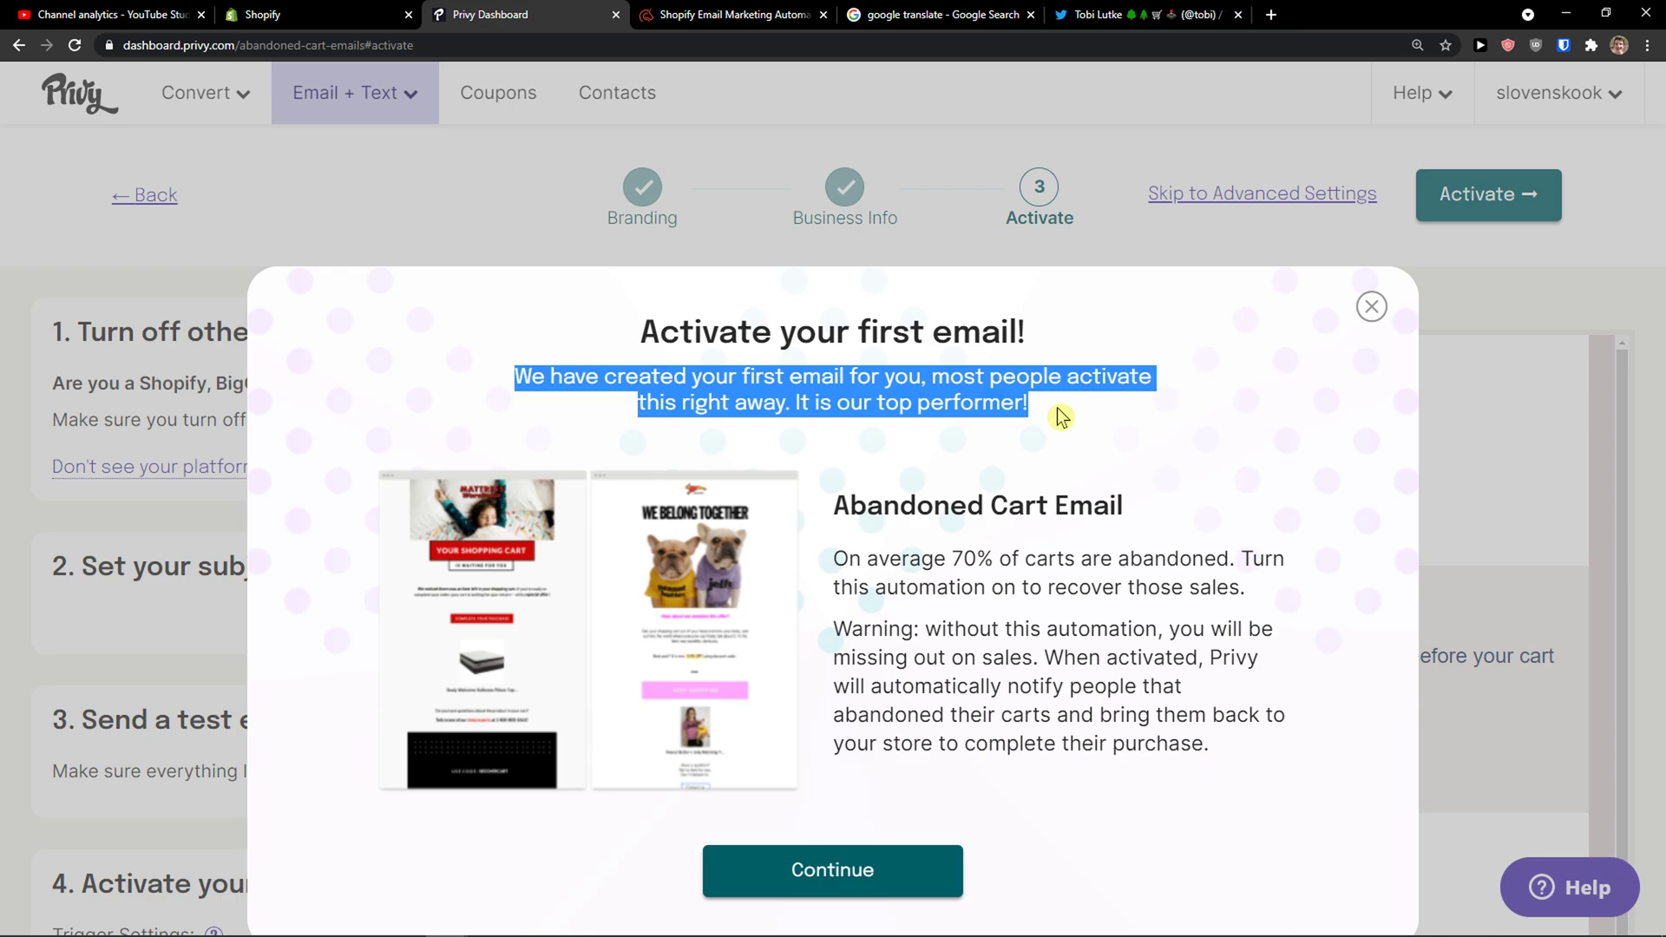
left_click_drag(834, 560, 1008, 562)
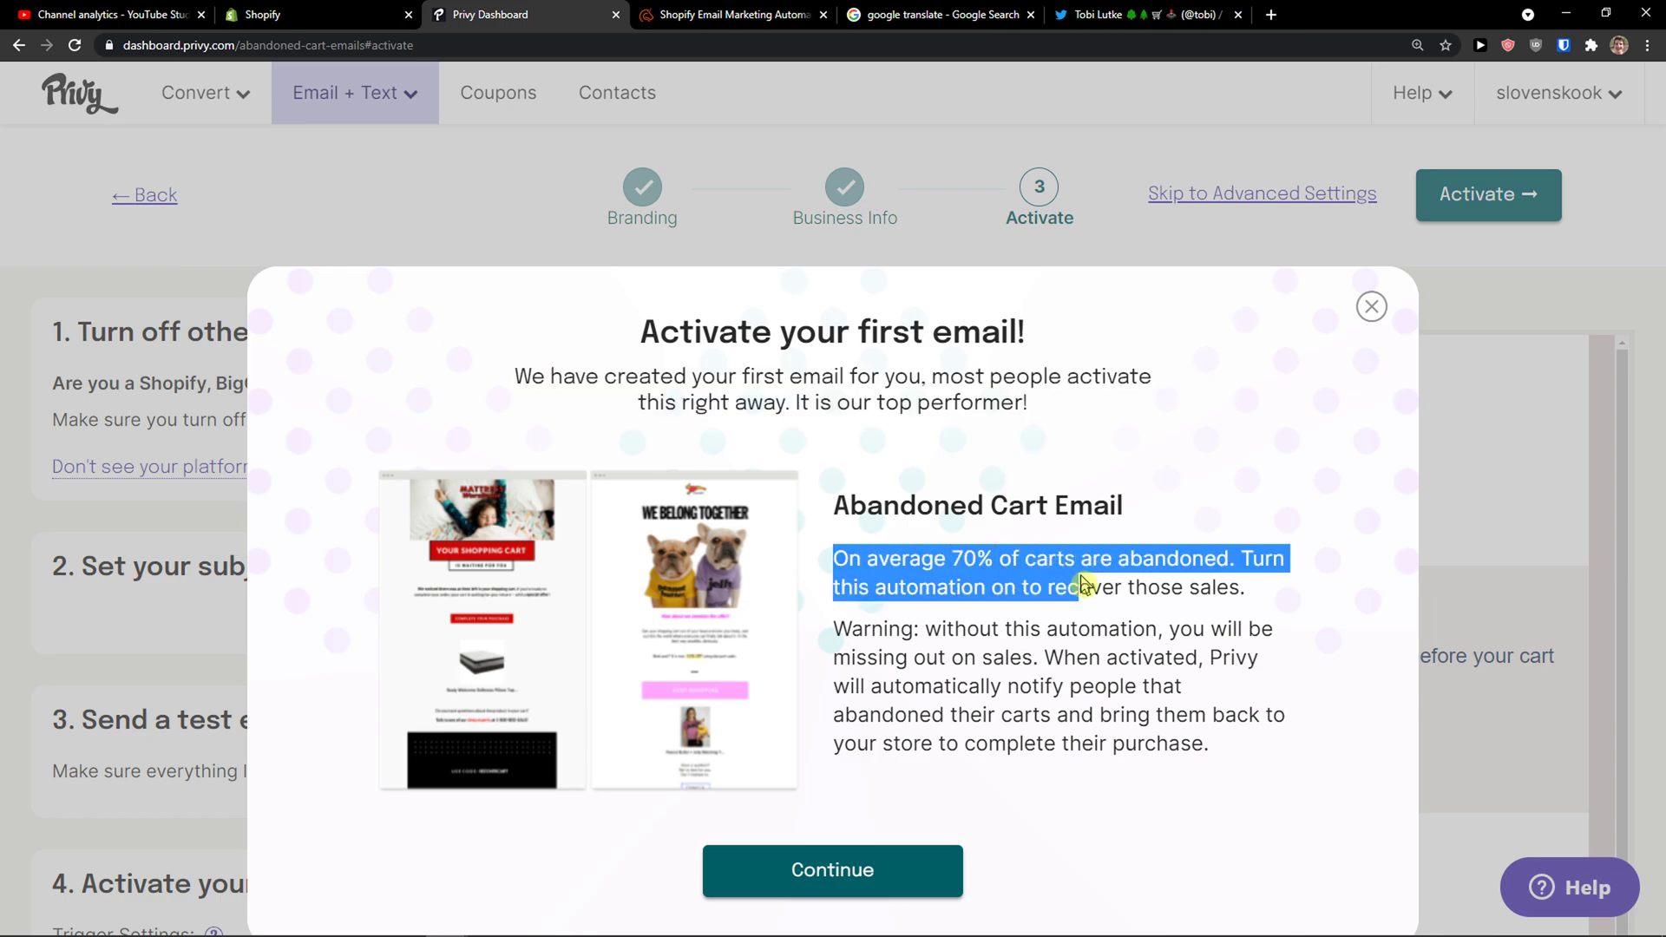
left_click_drag(1082, 583, 1281, 605)
left_click(906, 855)
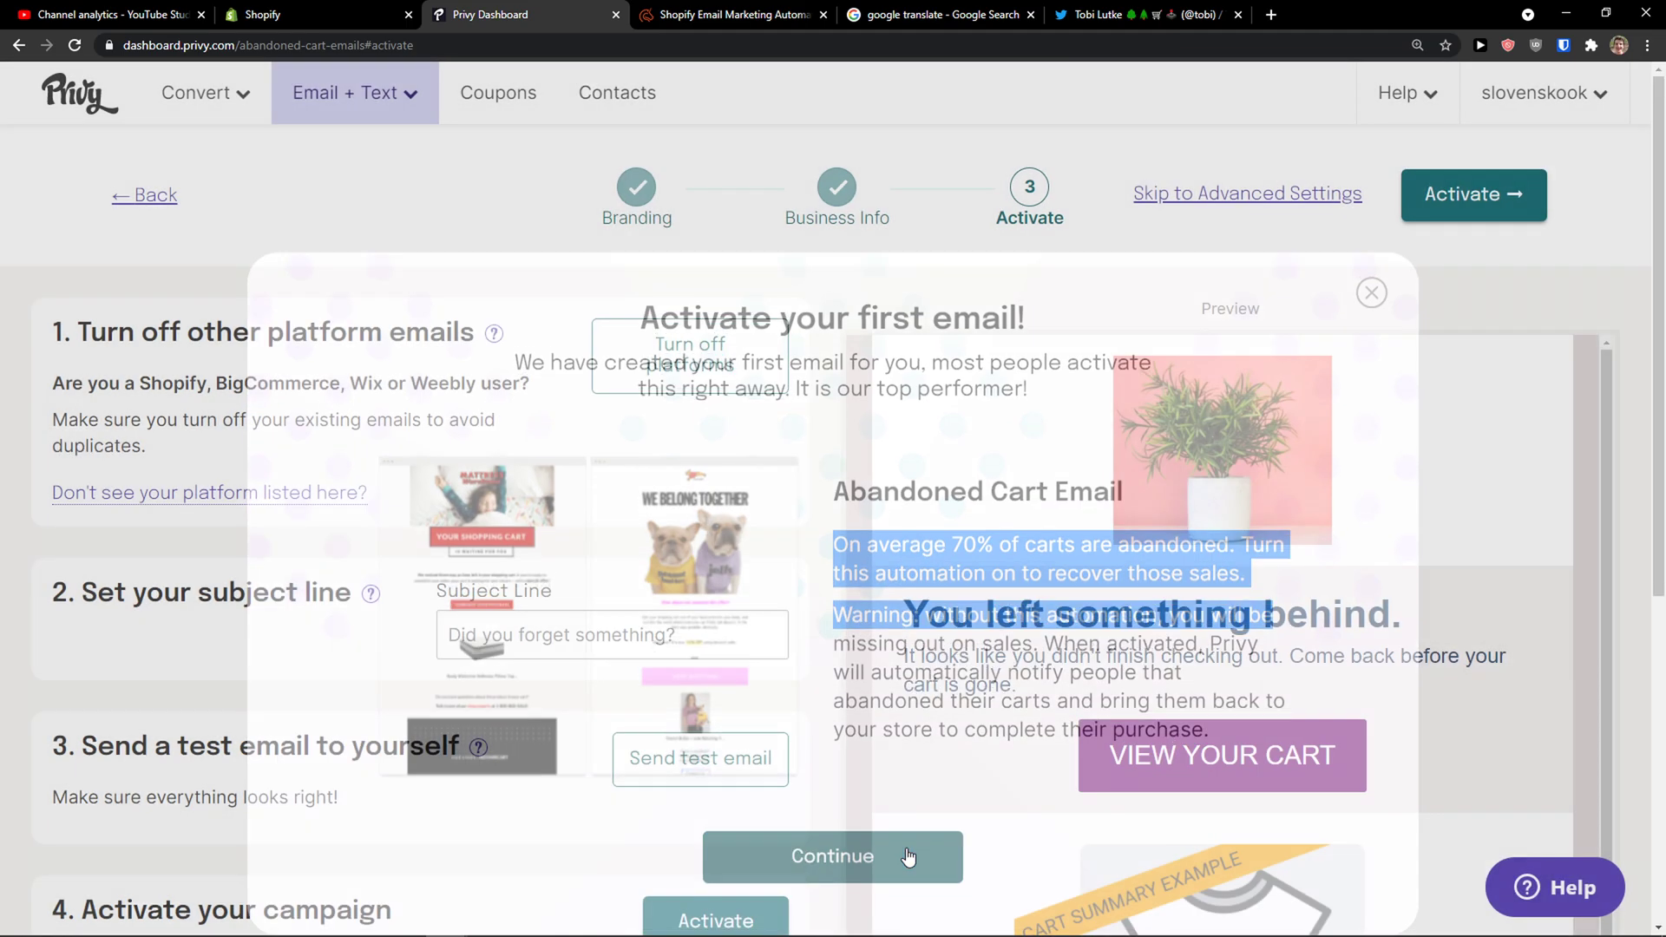
scroll(778, 607, "down", 1)
scroll(778, 607, "up", 1)
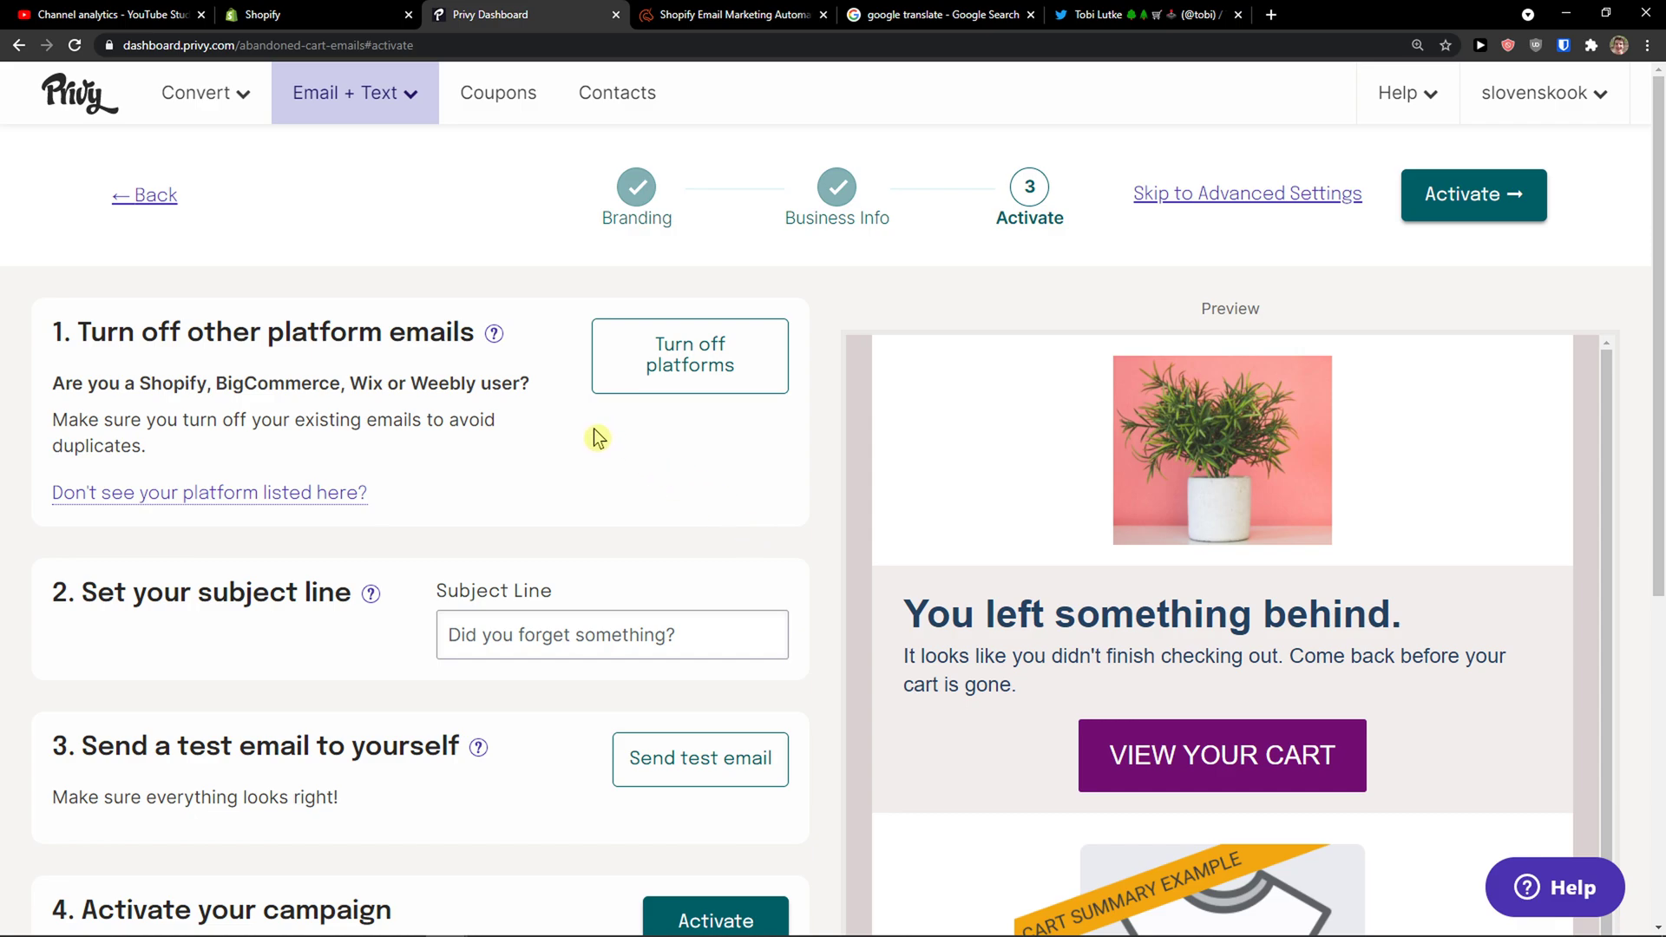
scroll(590, 434, "down", 1)
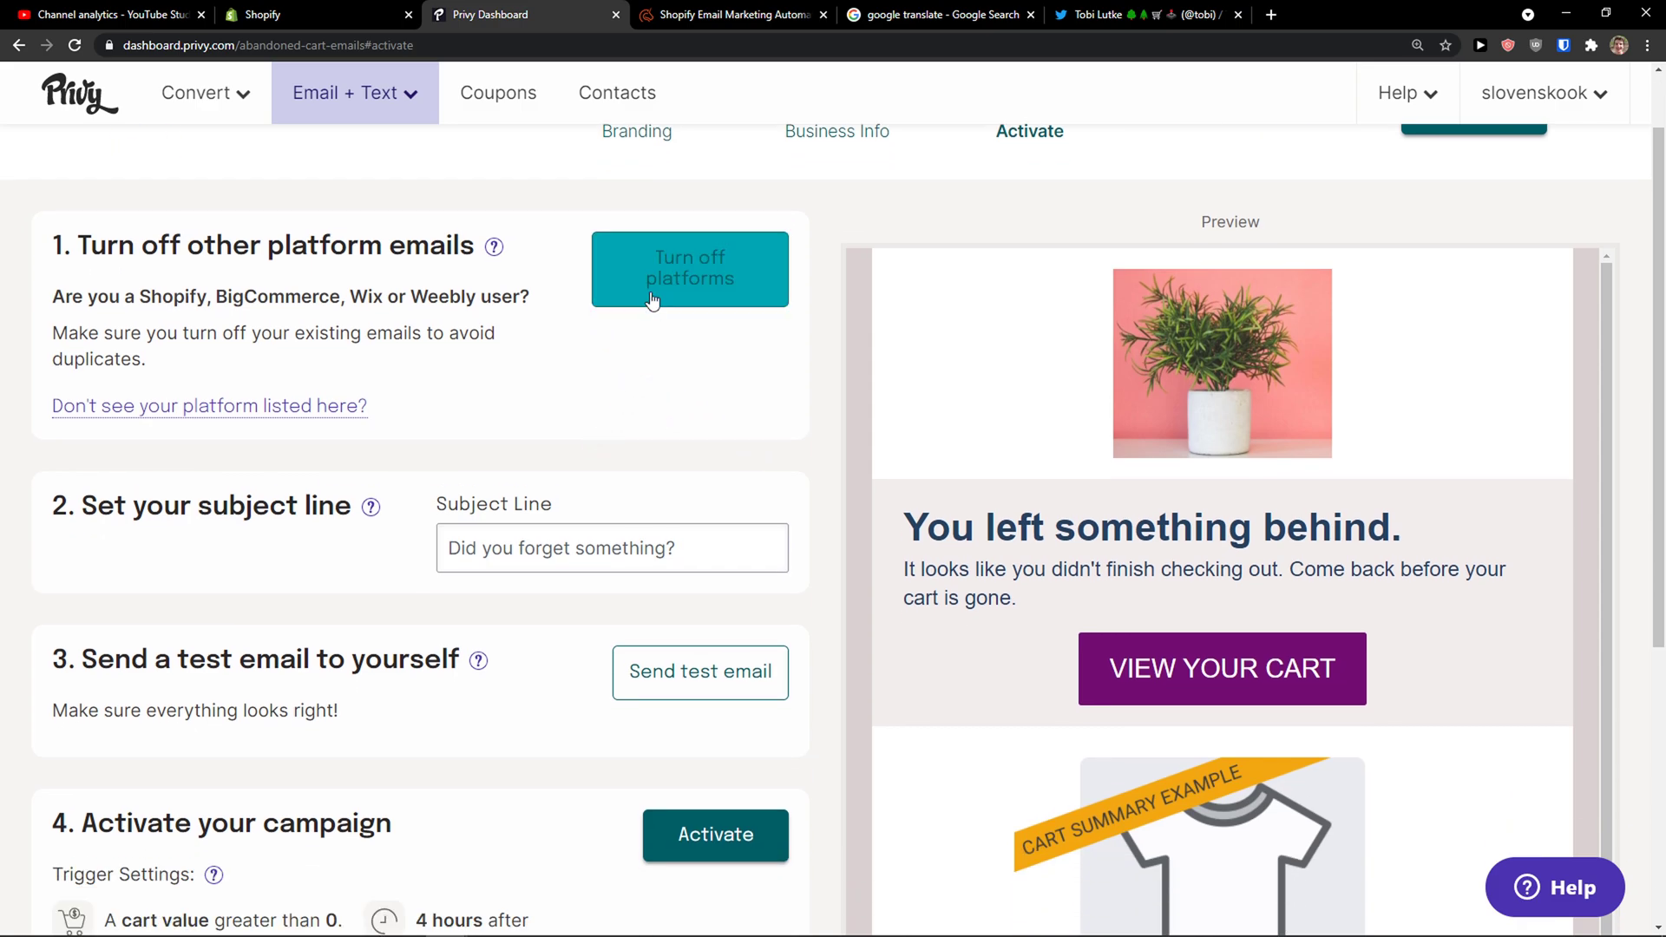
- Open the 'Turn off platforms' help and expand the 'Disable your Shopify emails' instructions
left_click(706, 285)
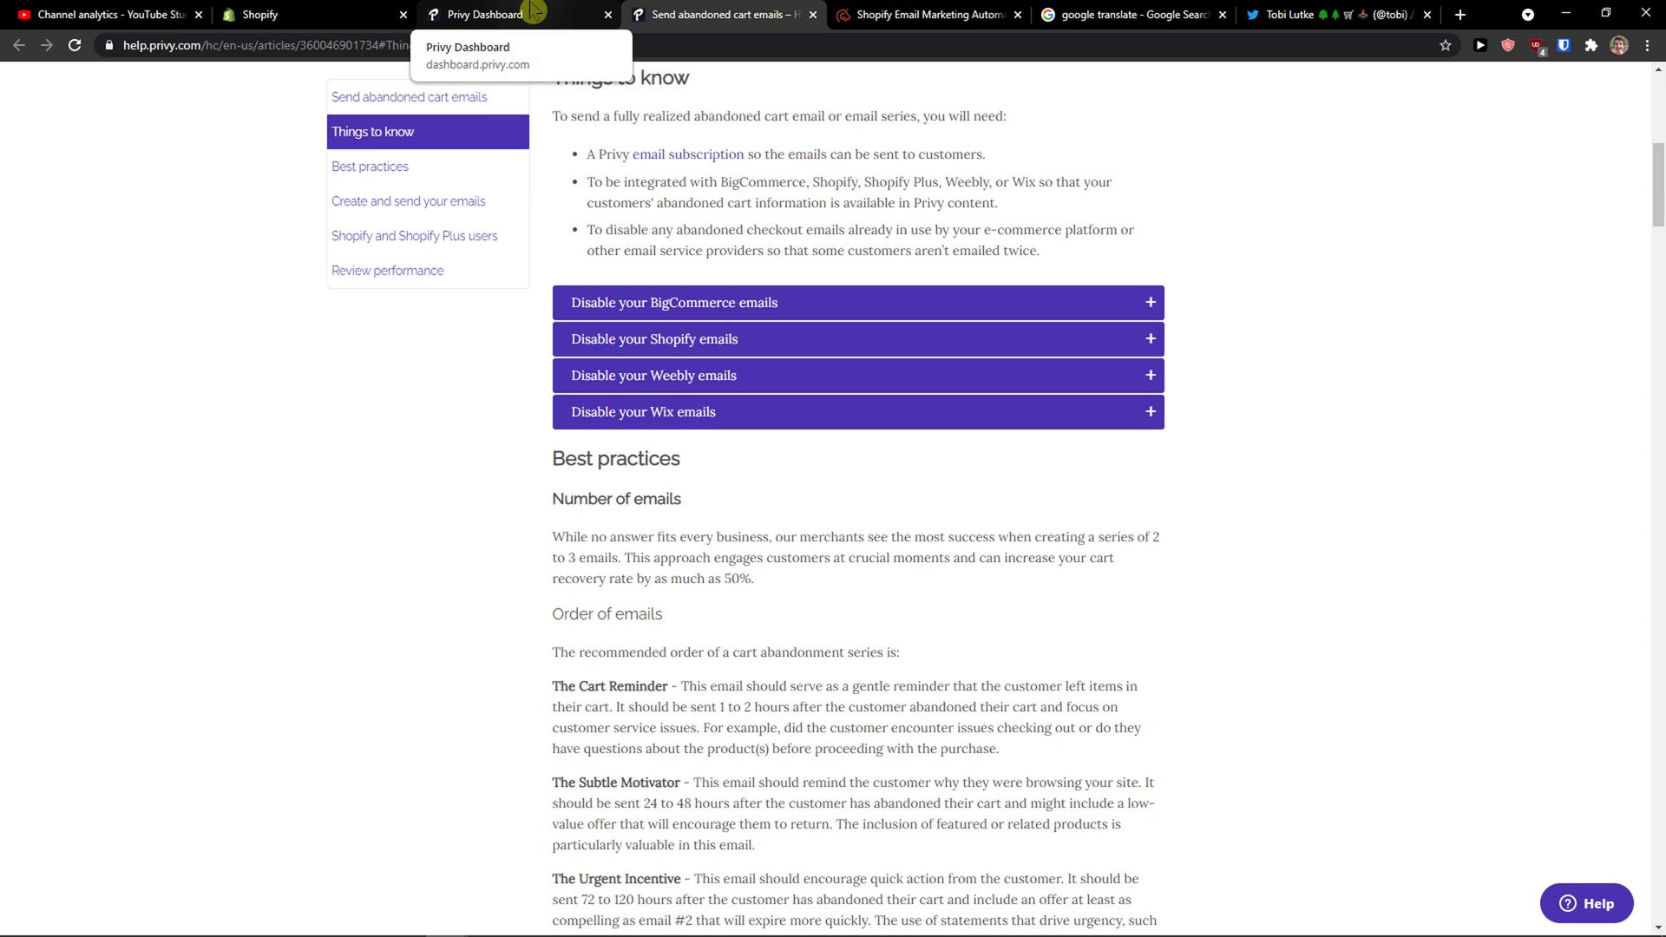
left_click(693, 341)
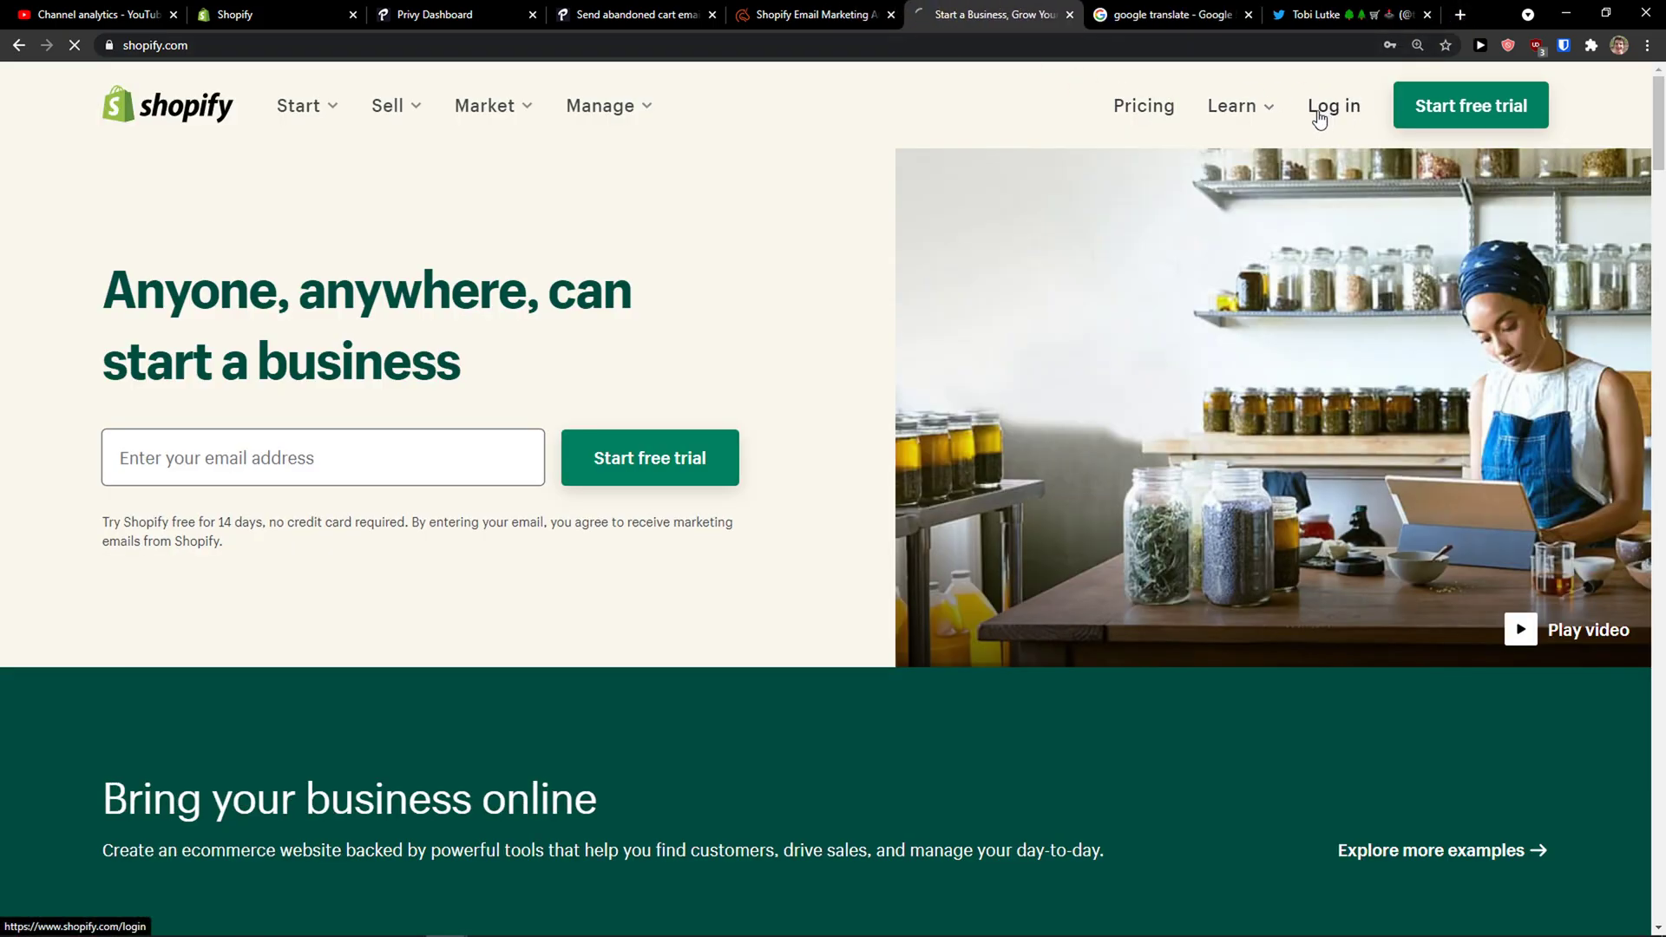
- Log into the Shopify store admin and open Settings > Checkout via a 'che' search
left_click(1320, 118)
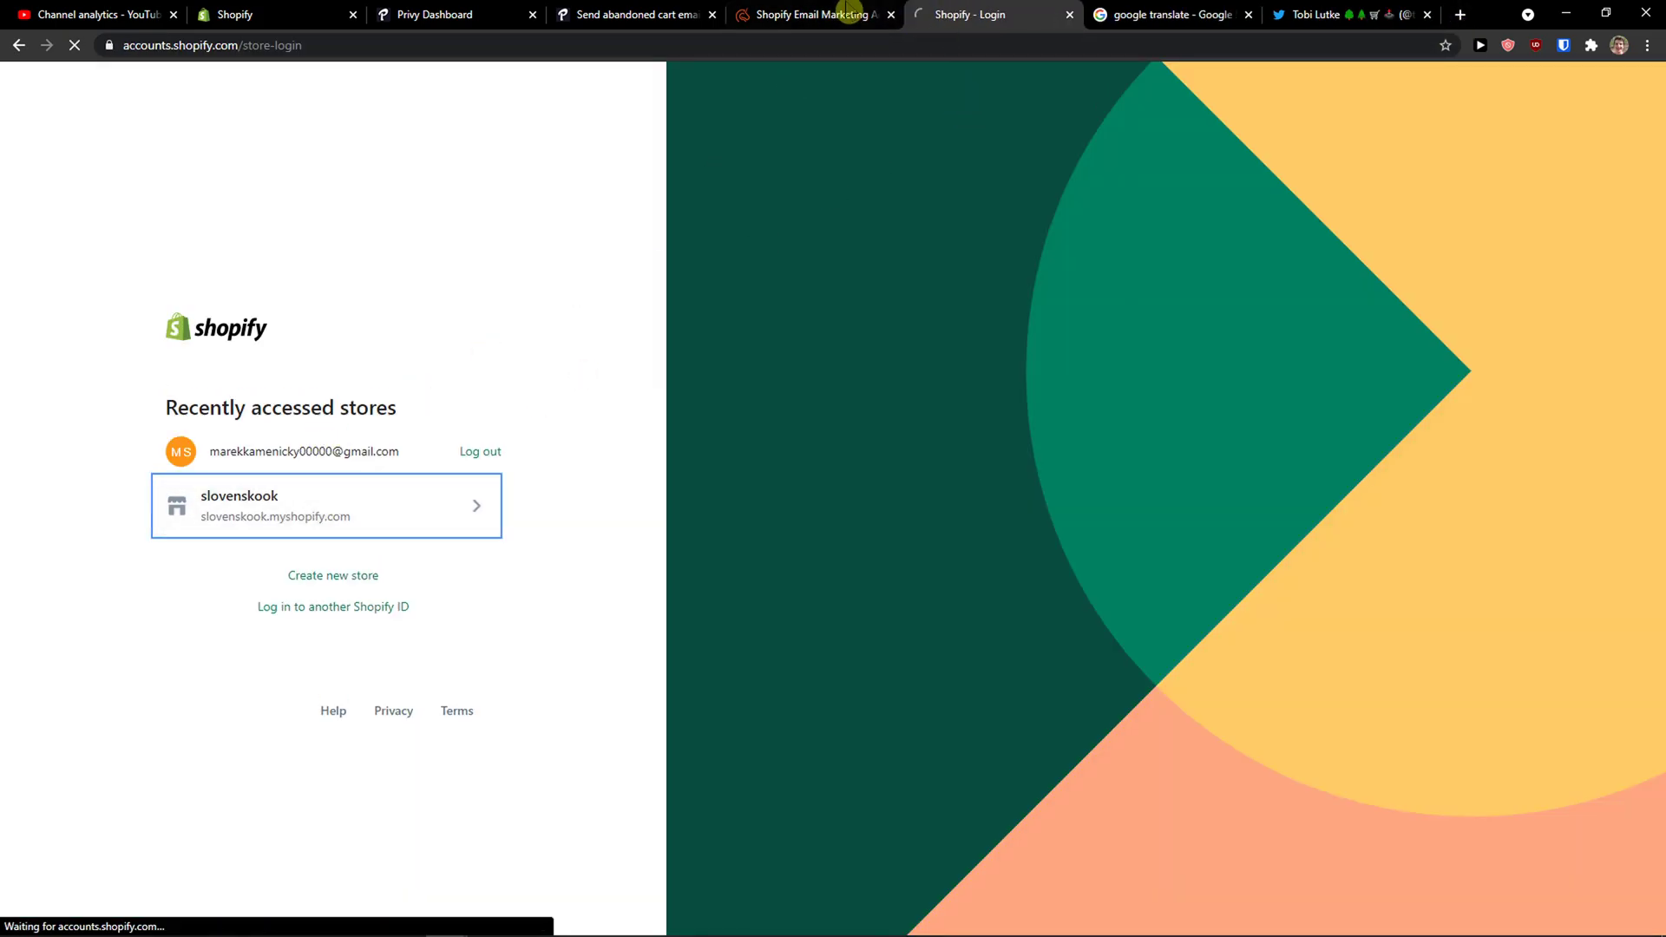
left_click(848, 11)
left_click_drag(633, 14, 816, 14)
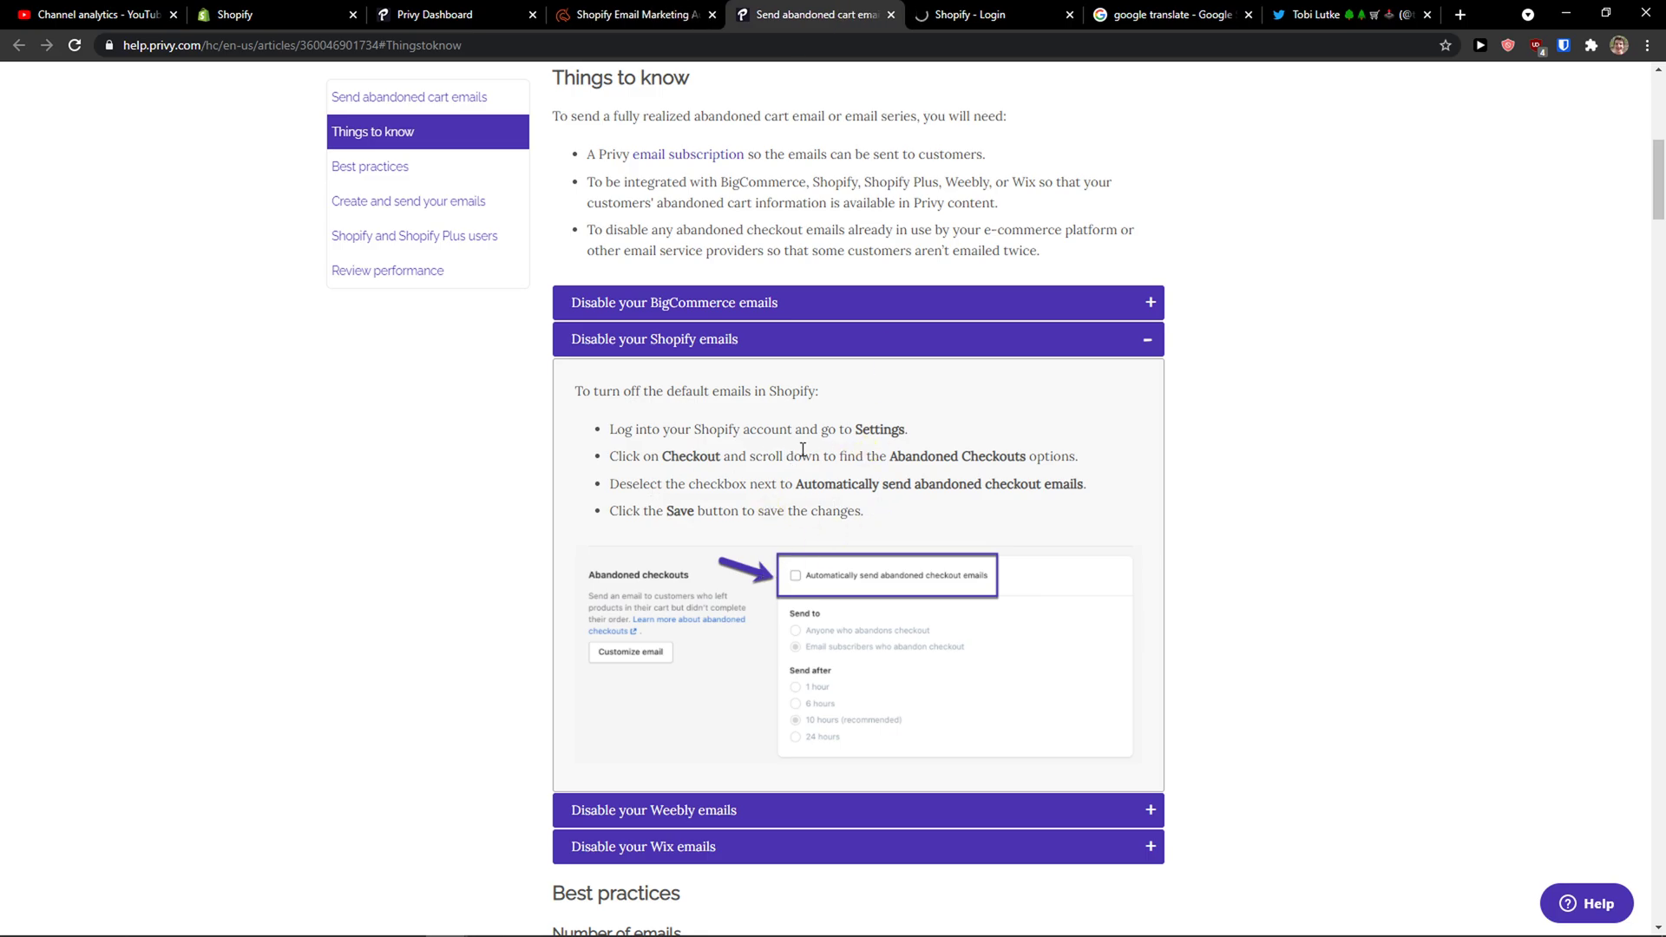
left_click(969, 13)
left_click(355, 520)
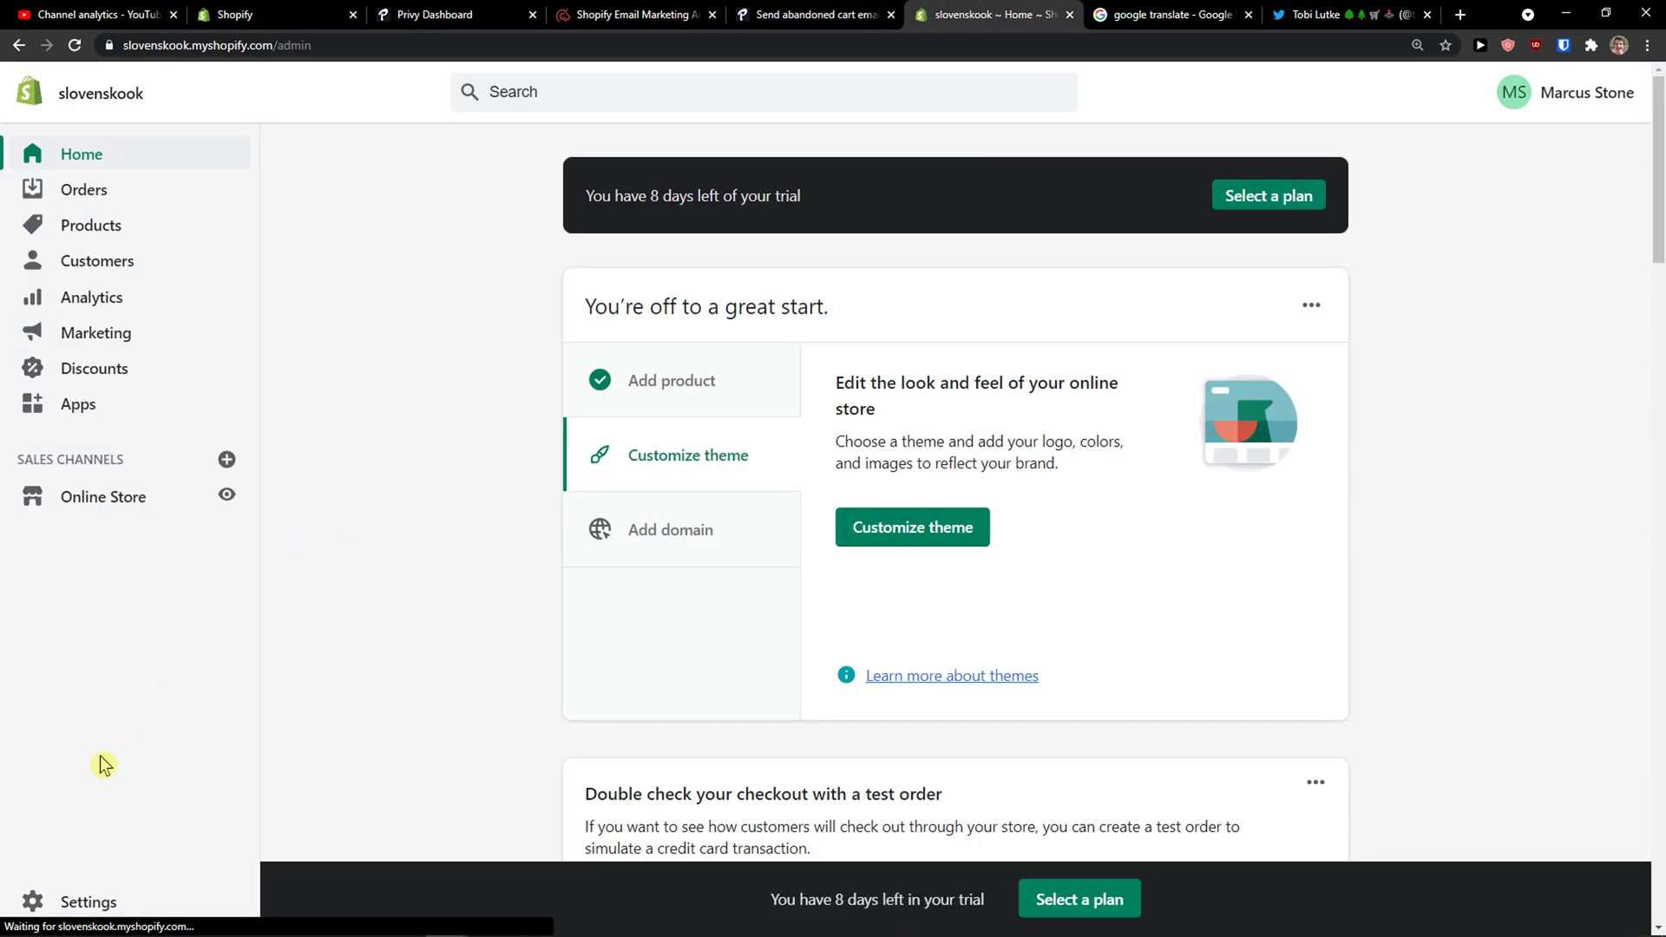
left_click(85, 902)
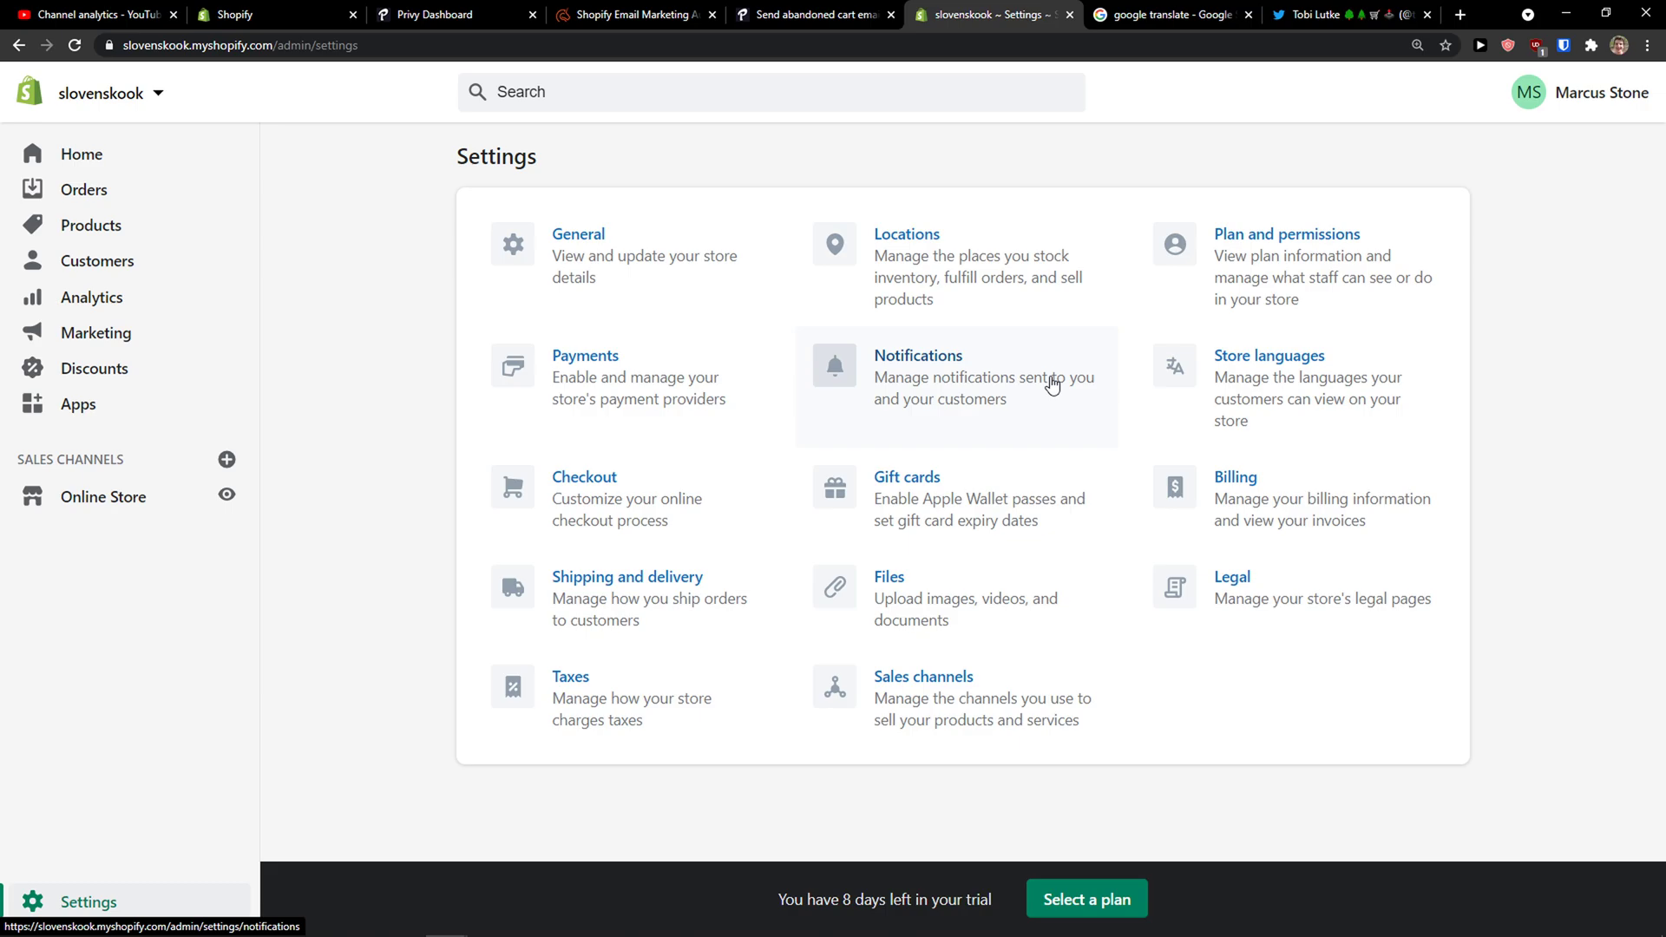
key("ctrl+f")
type("che")
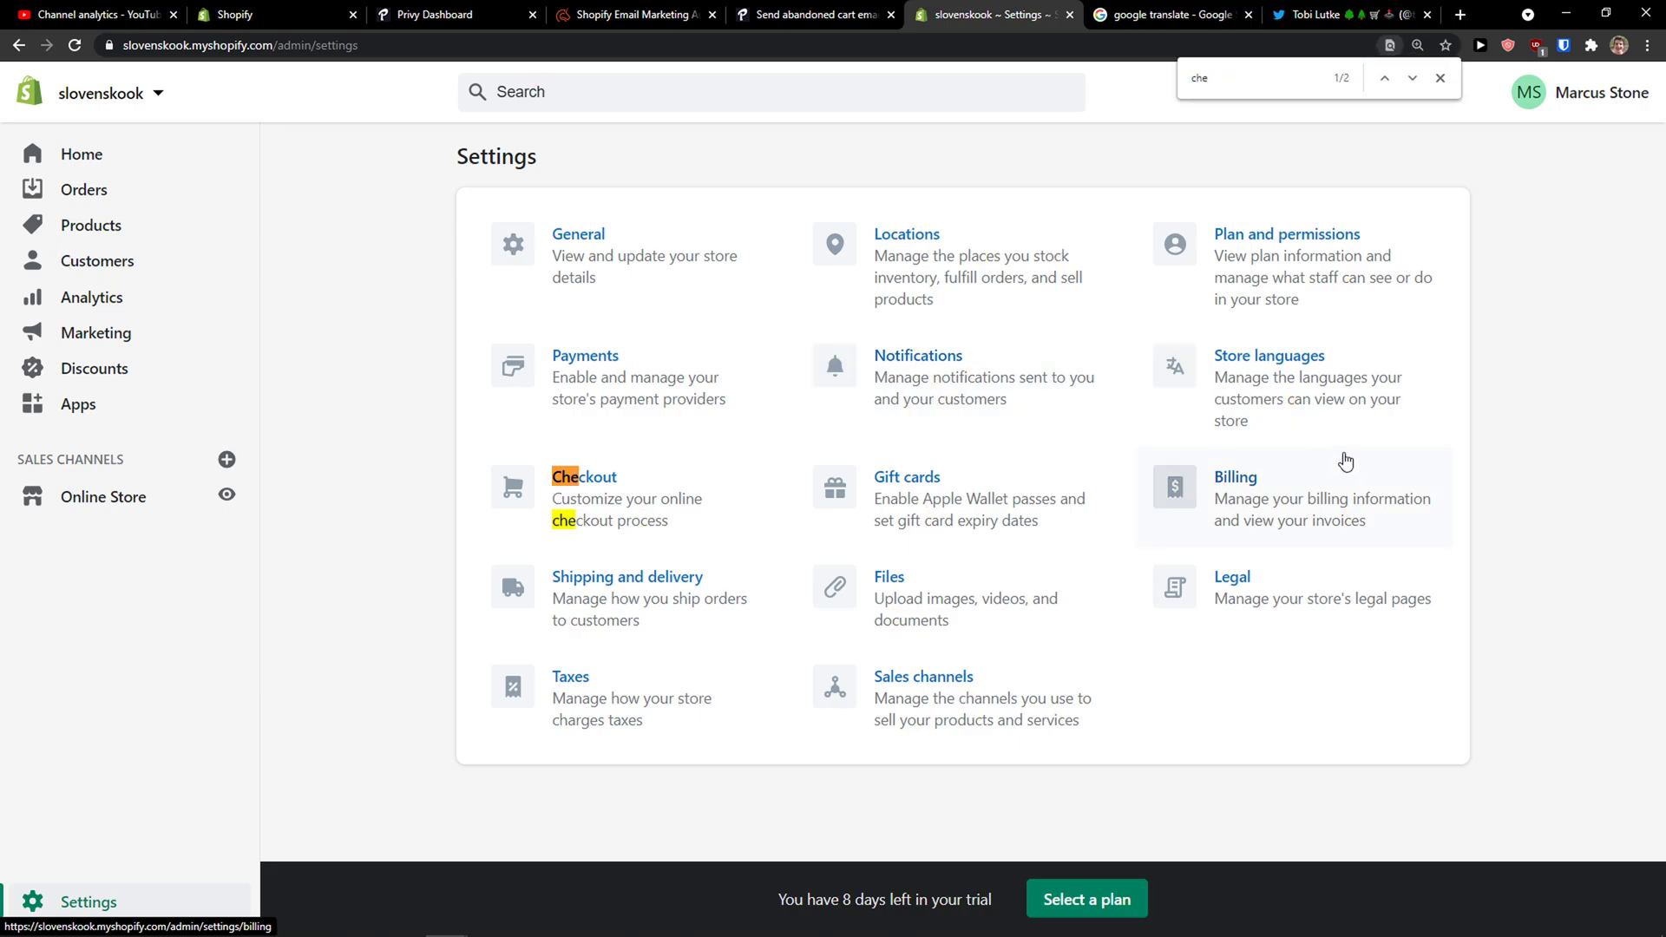
left_click(651, 467)
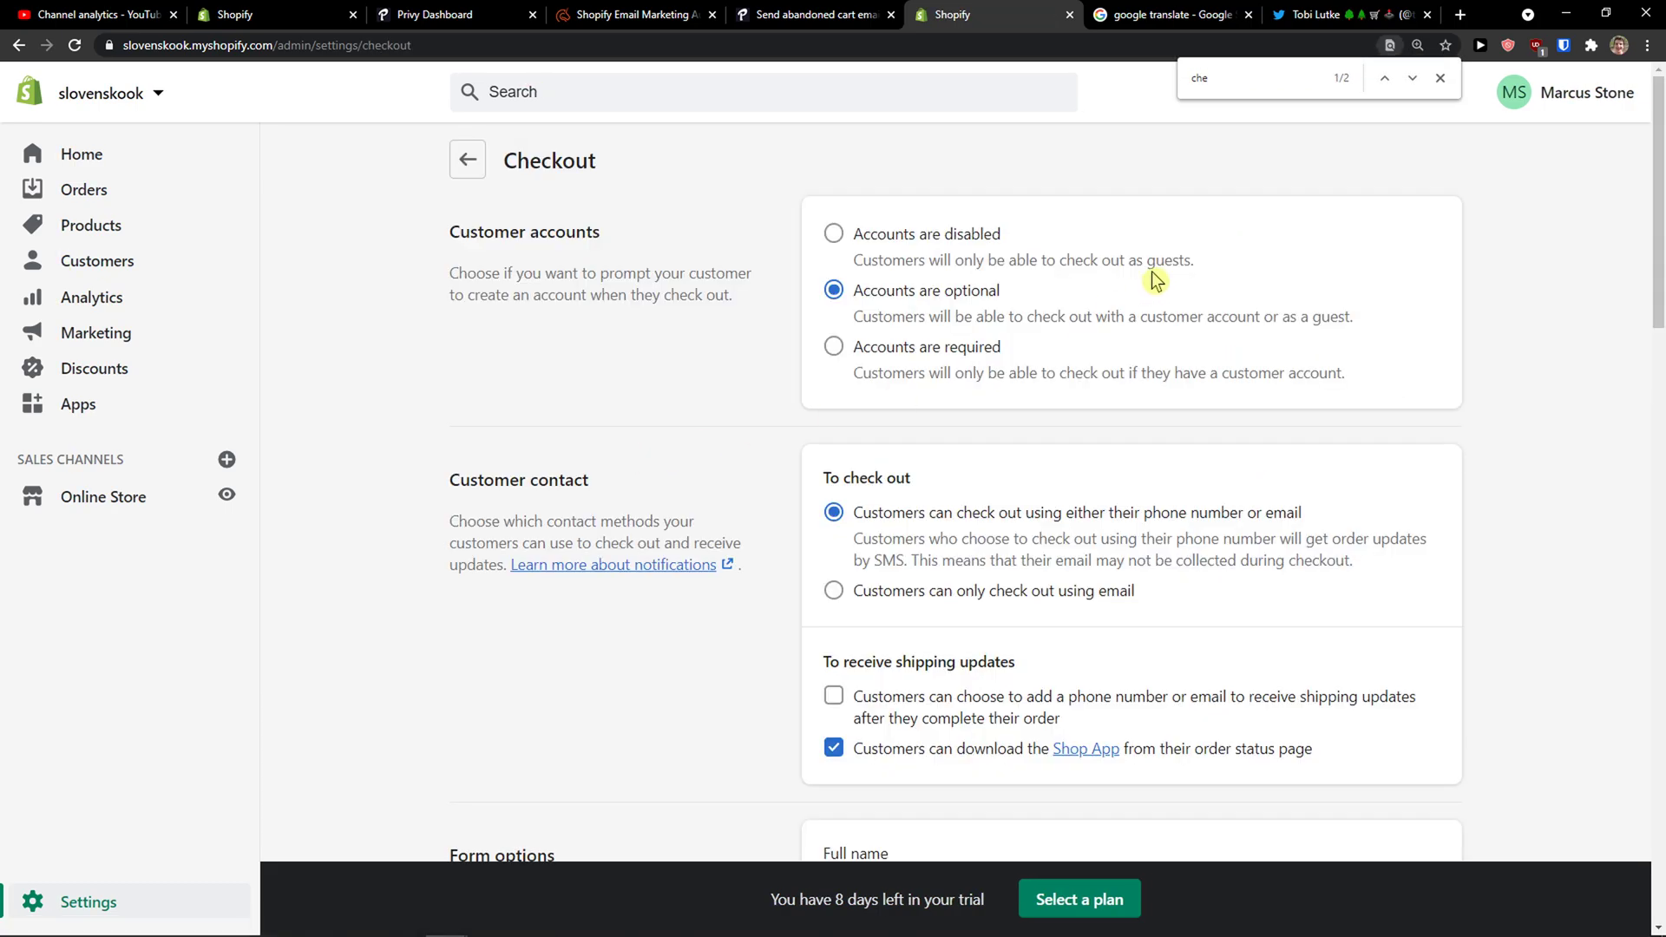
- Compare the checkout settings with Privy's help steps, searching for 'aba' and enlarging the article
left_click(824, 14)
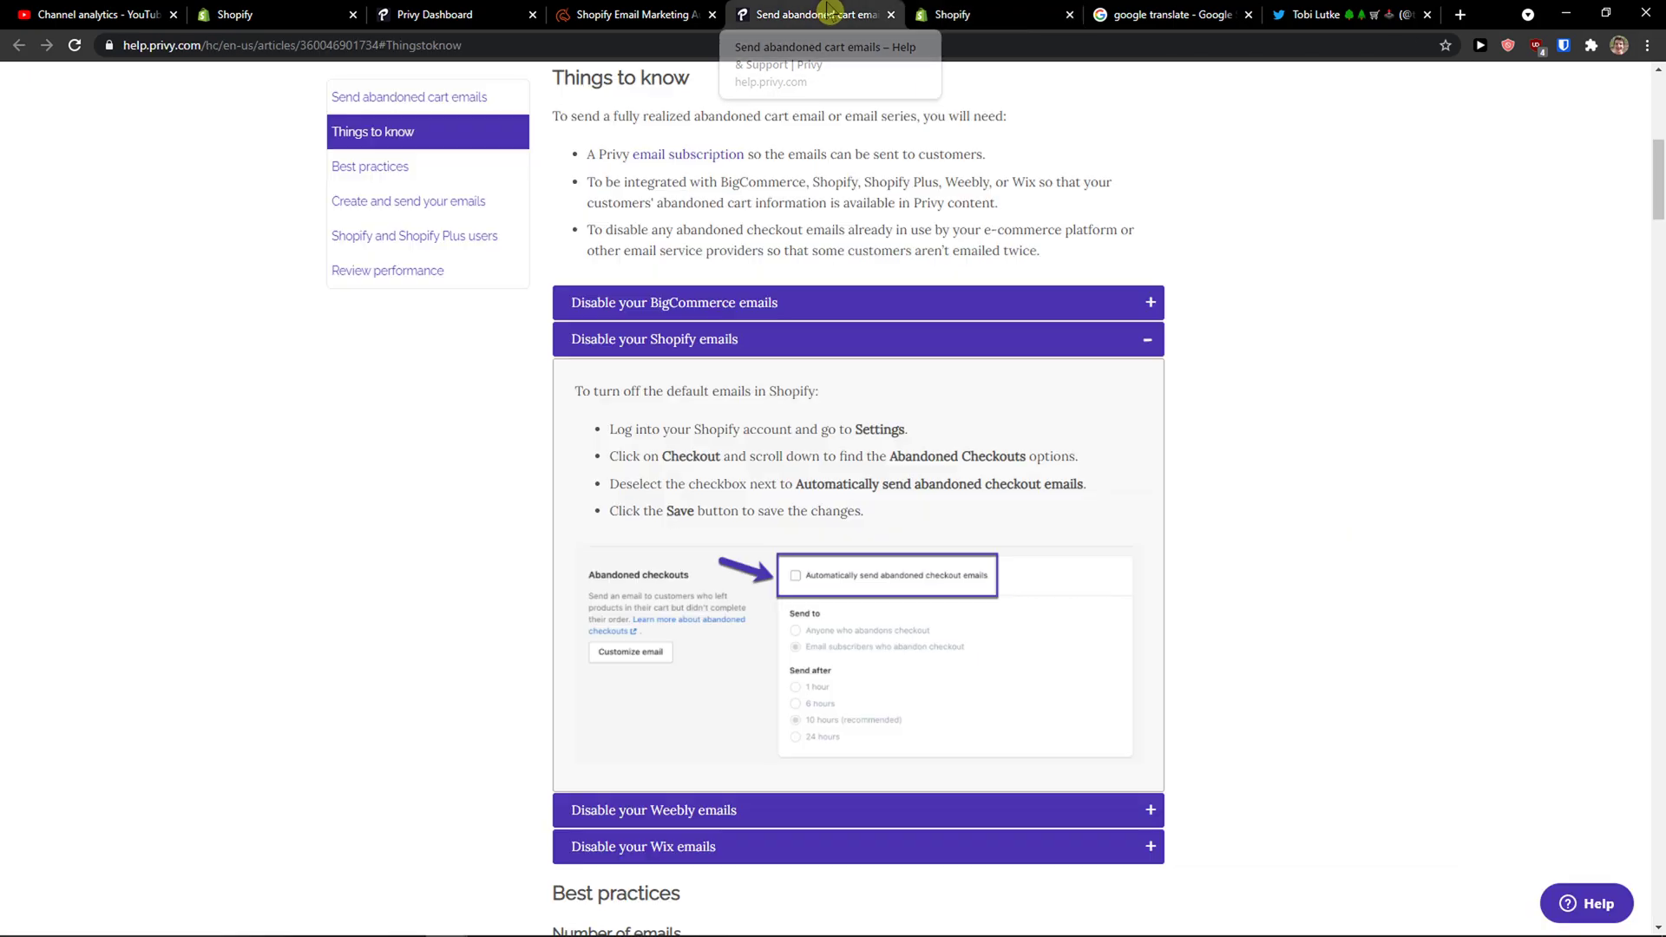
left_click(1041, 15)
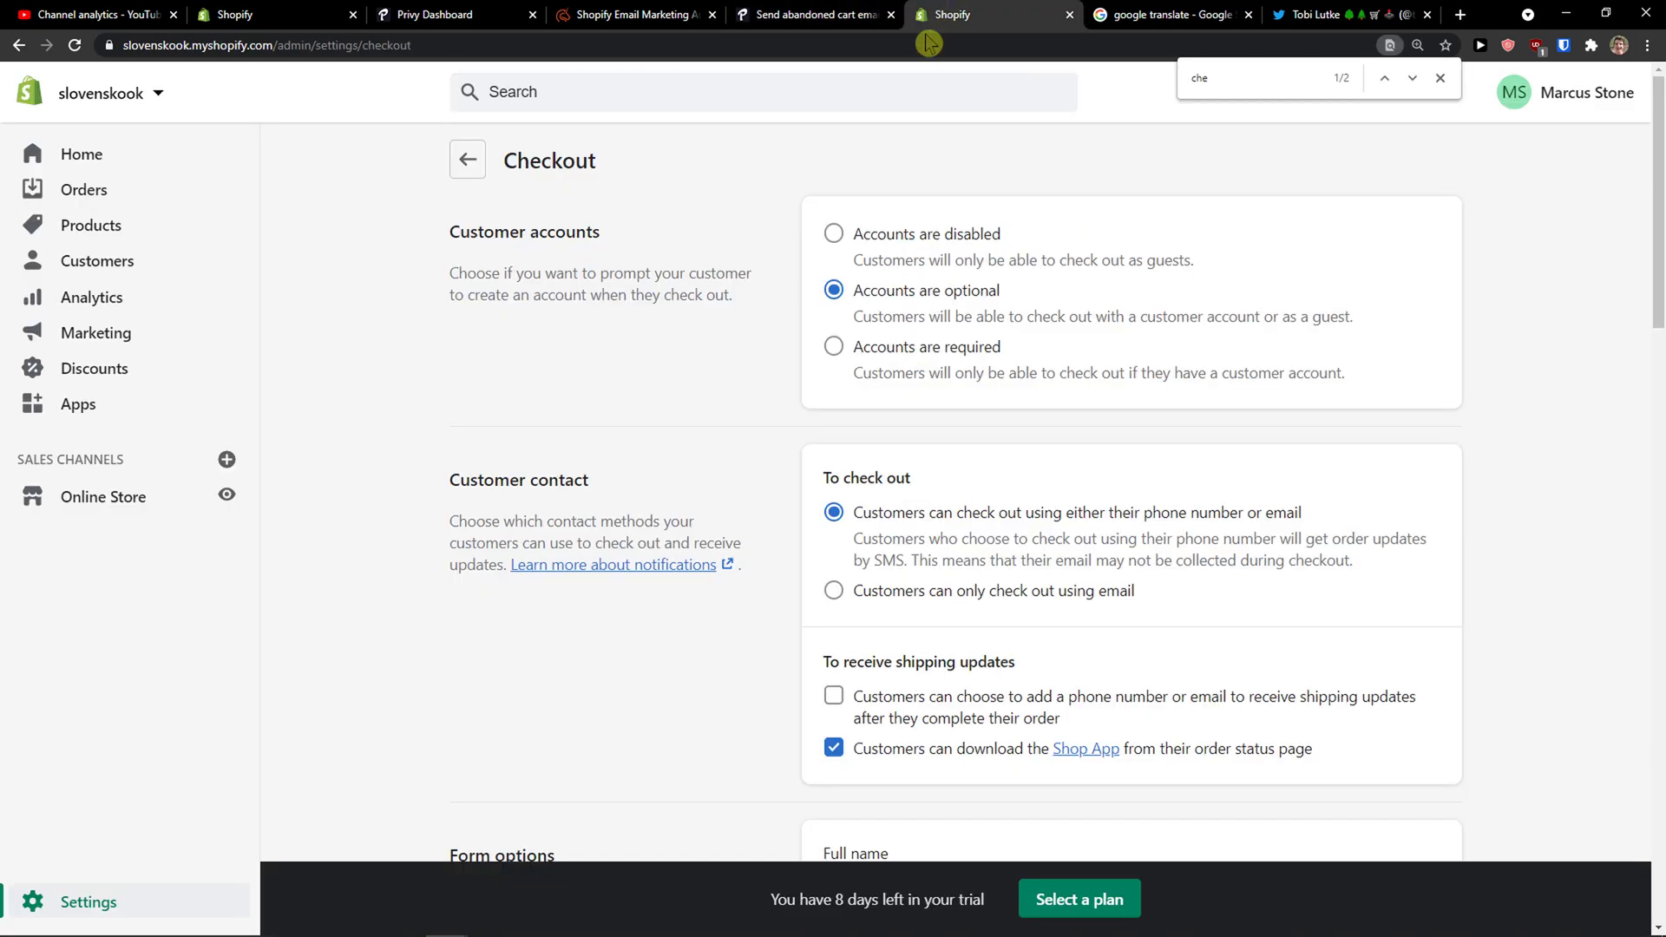
scroll(810, 361, "down", 6)
scroll(810, 361, "down", 13)
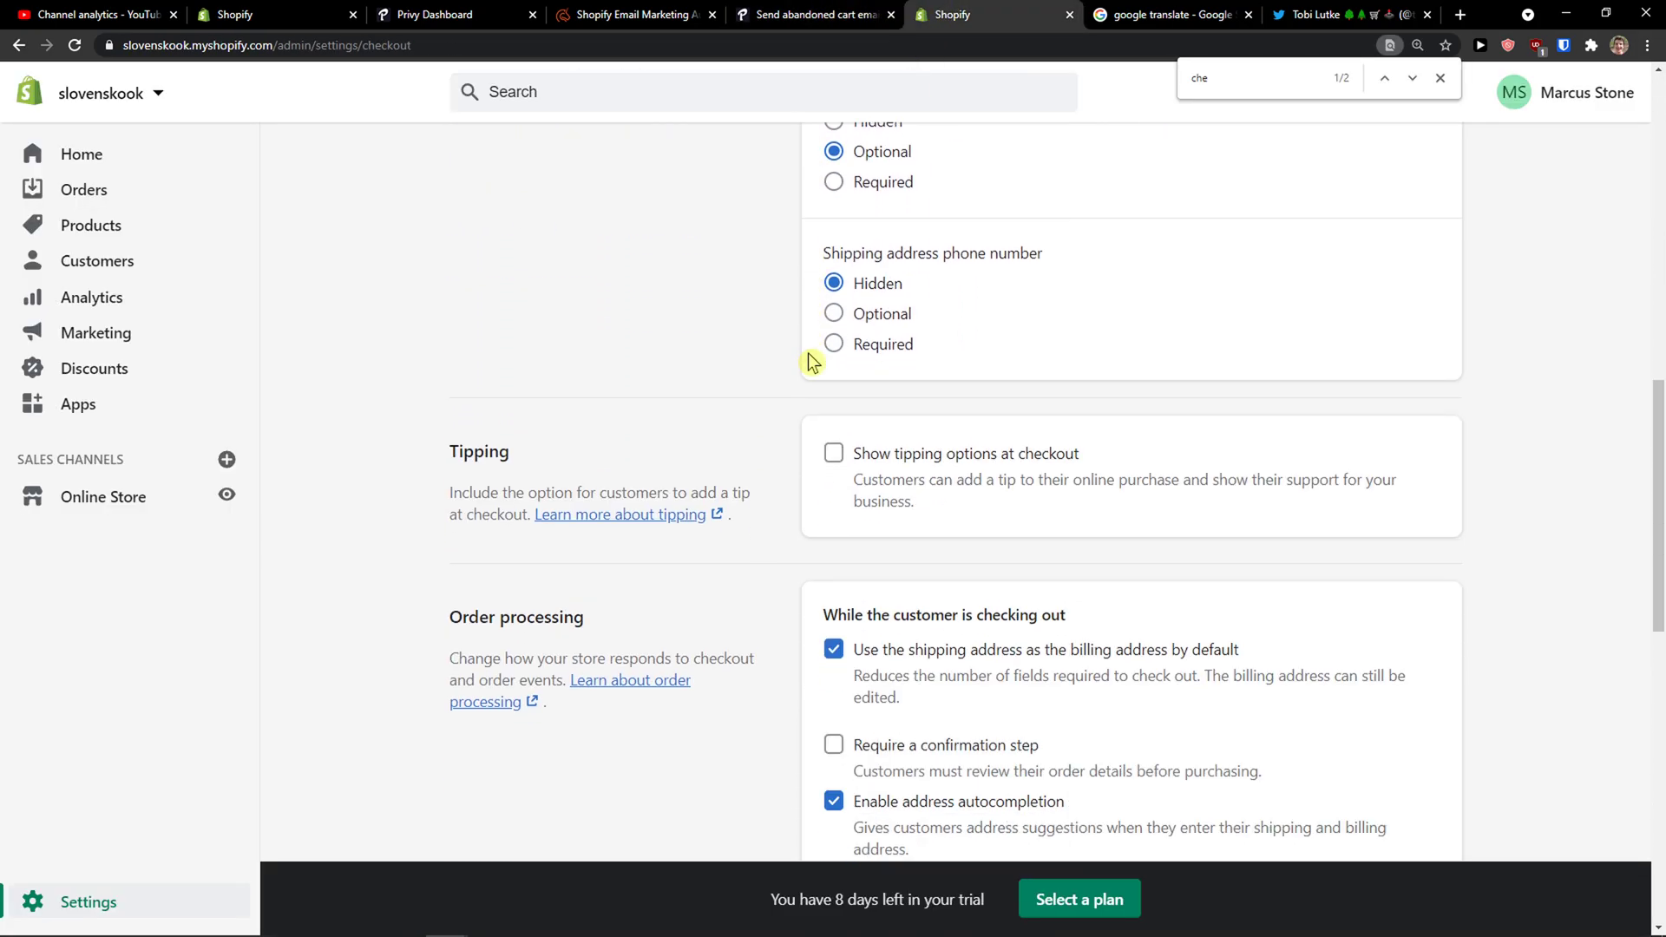
scroll(810, 361, "down", 5)
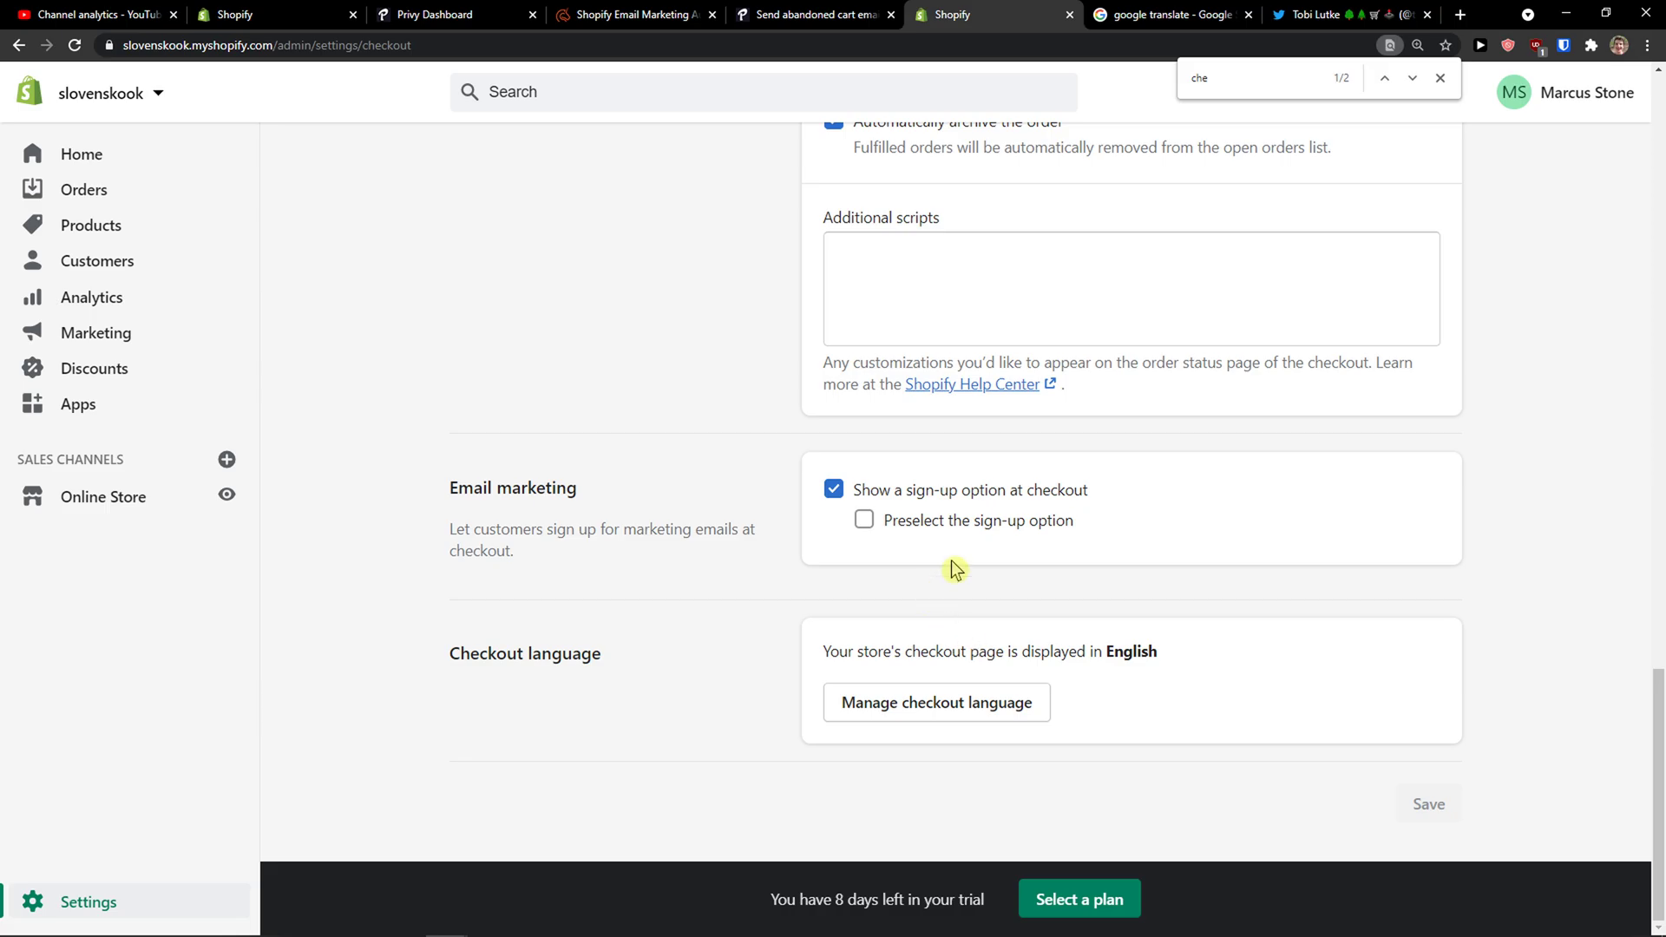
left_click(867, 14)
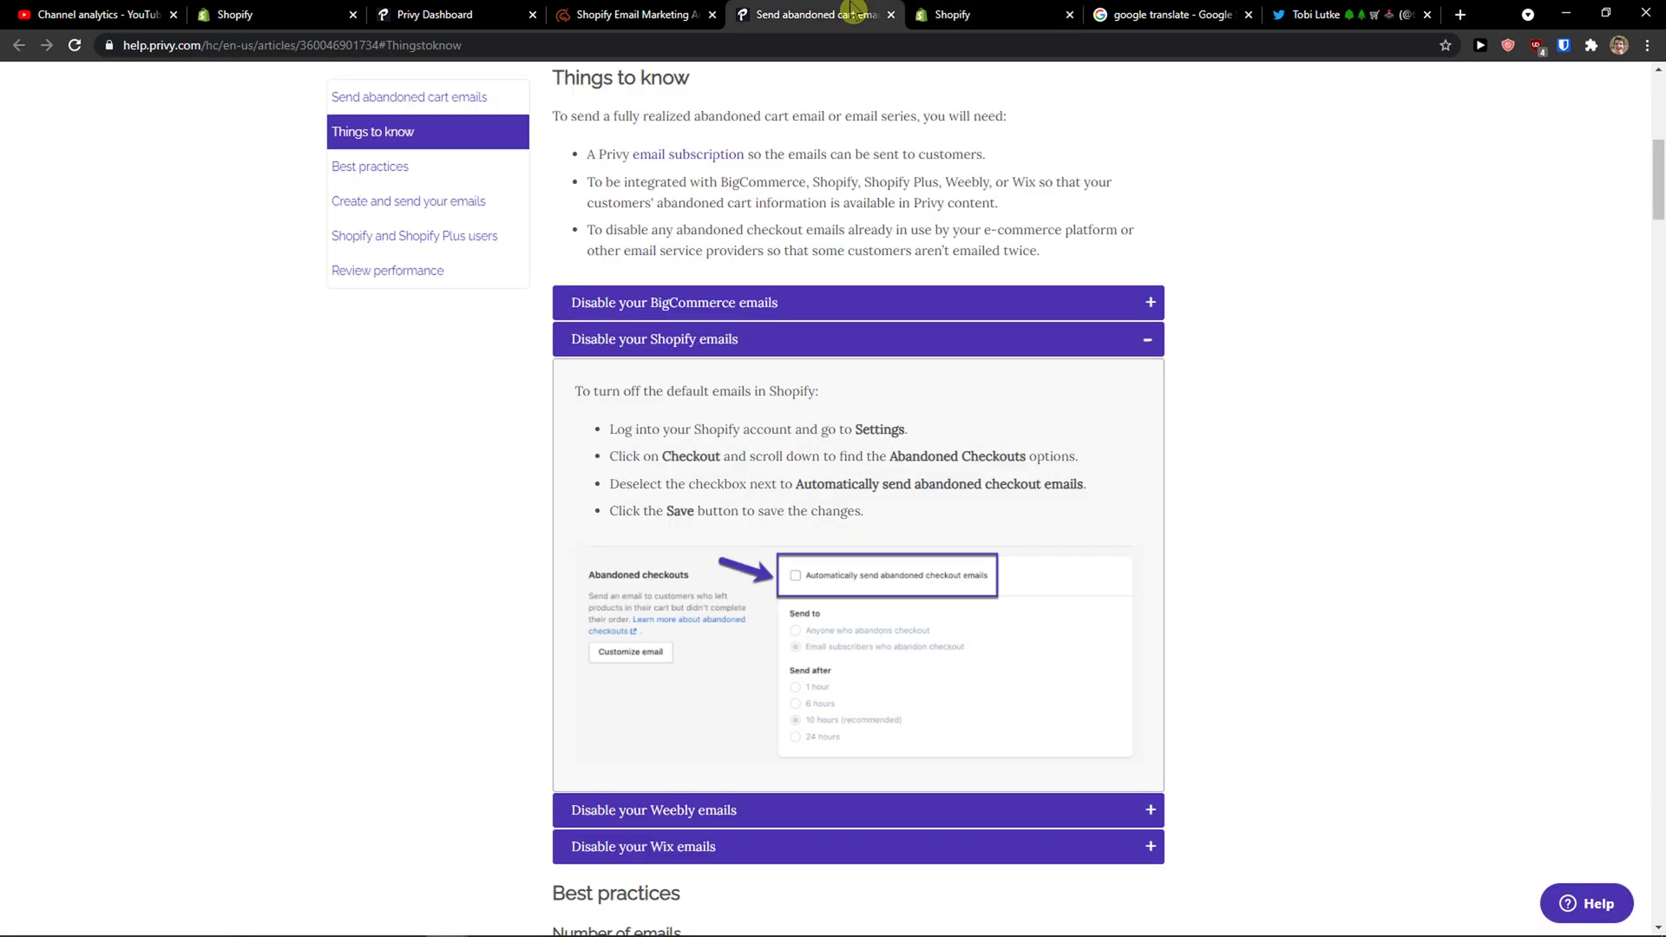
left_click(954, 12)
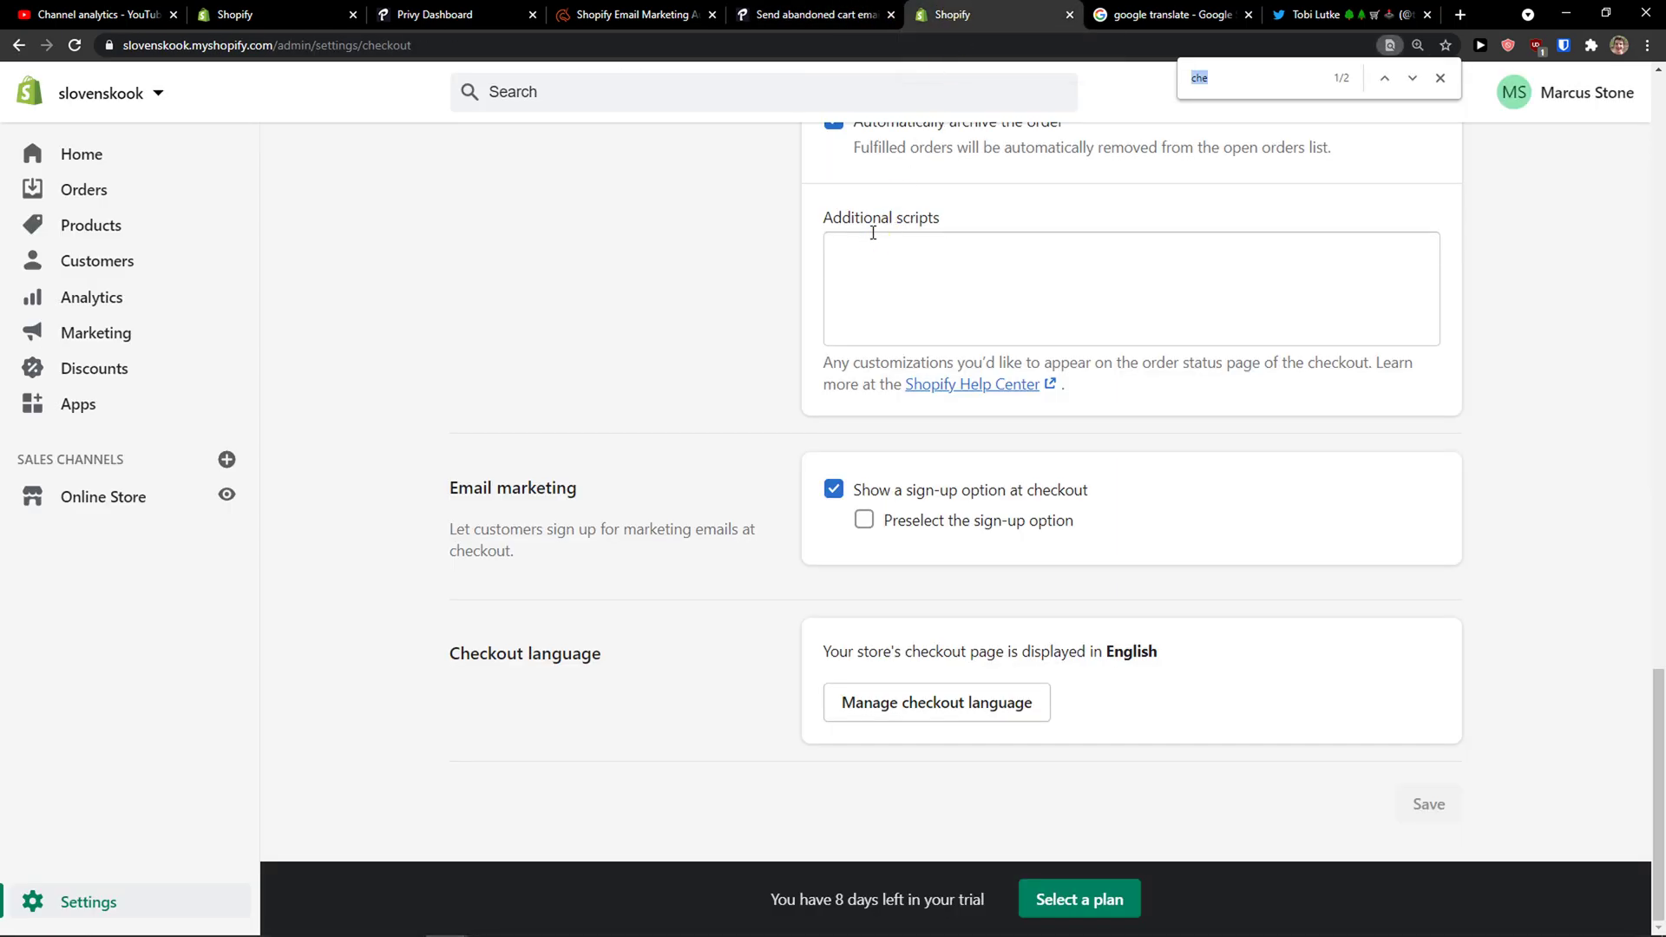
type("aba")
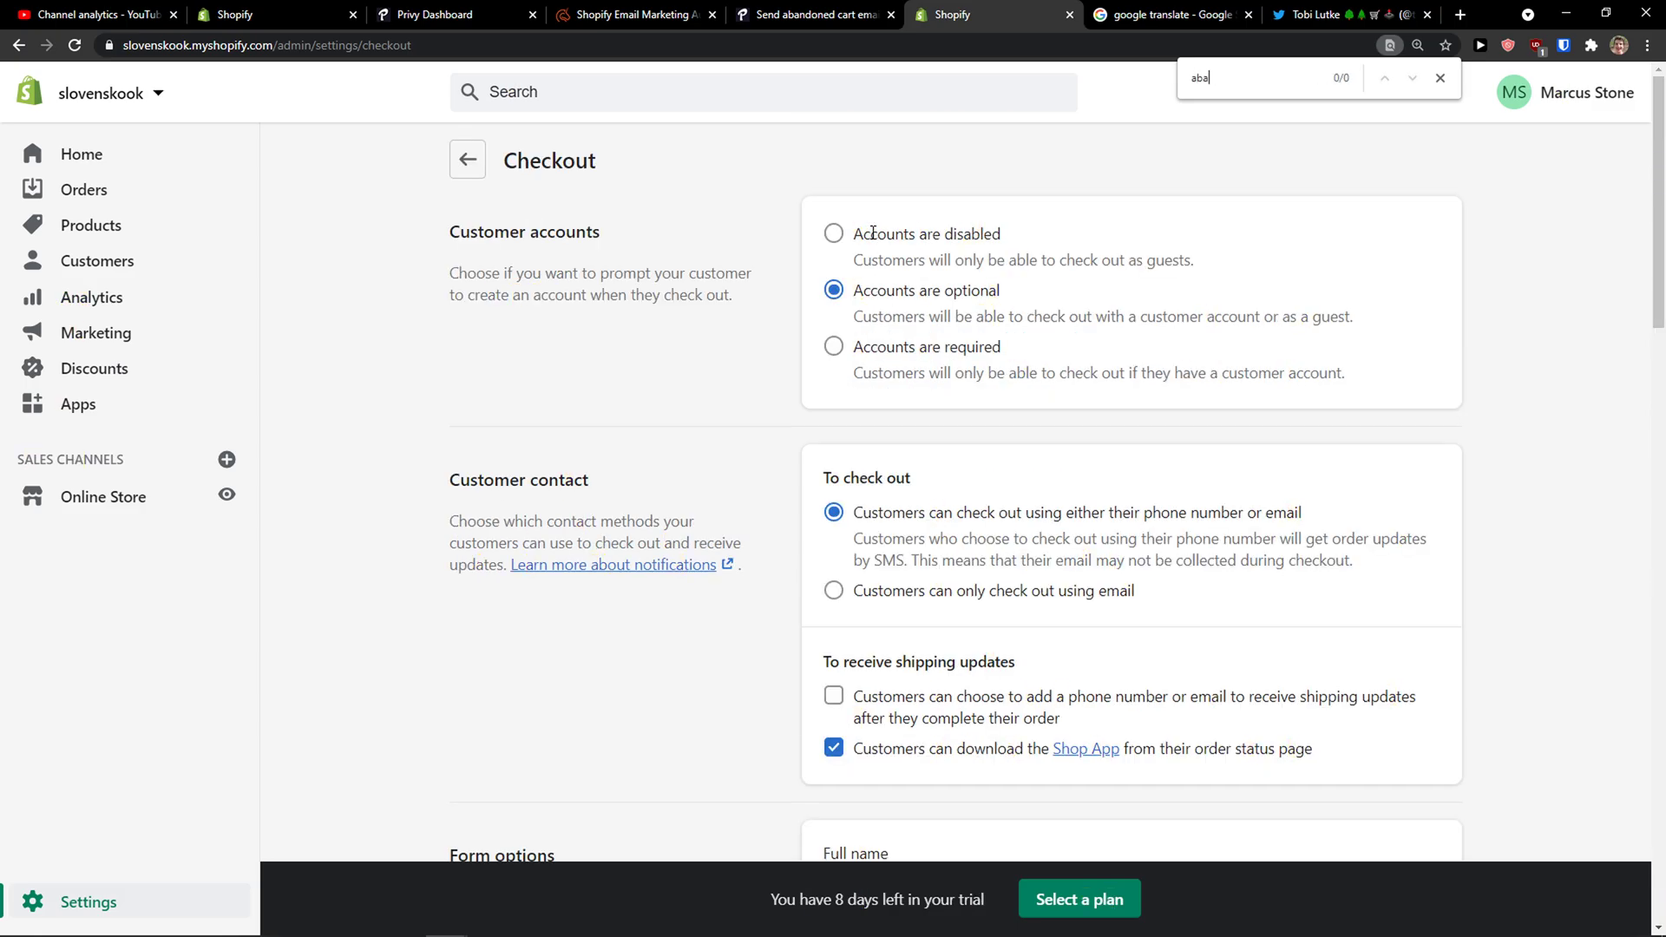
key("BackSpace")
key("BackSpace")
key("BackSpace")
key("ctrl+shift+Tab")
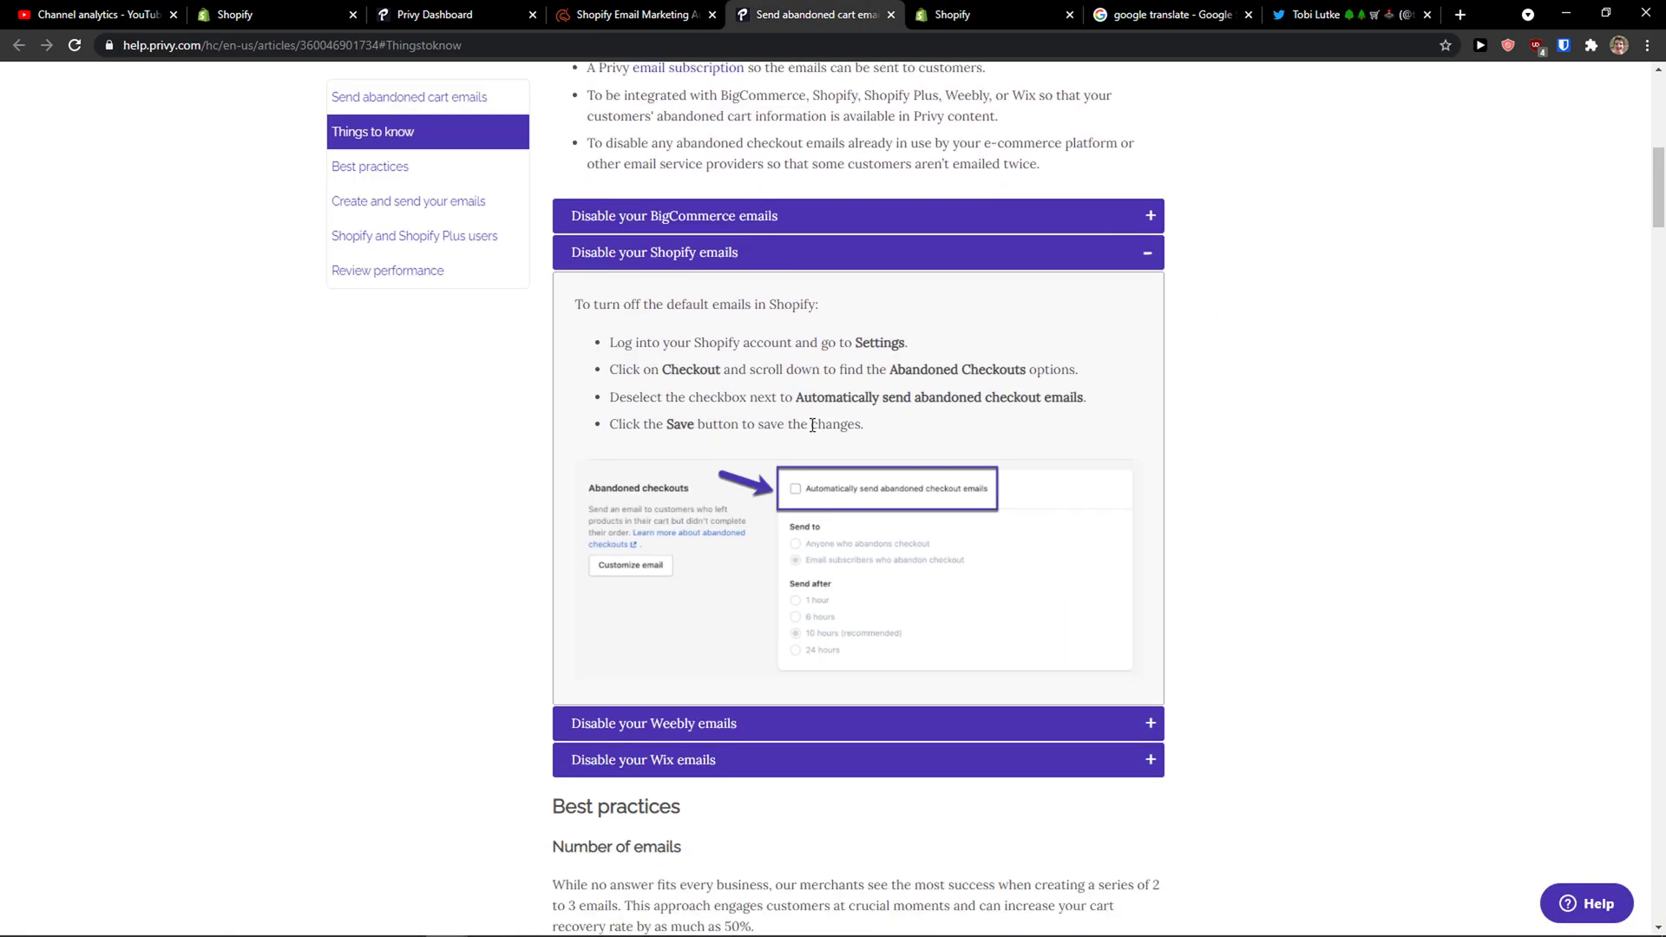
key("ctrl+plus")
key("ctrl+plus")
key("ctrl+plus")
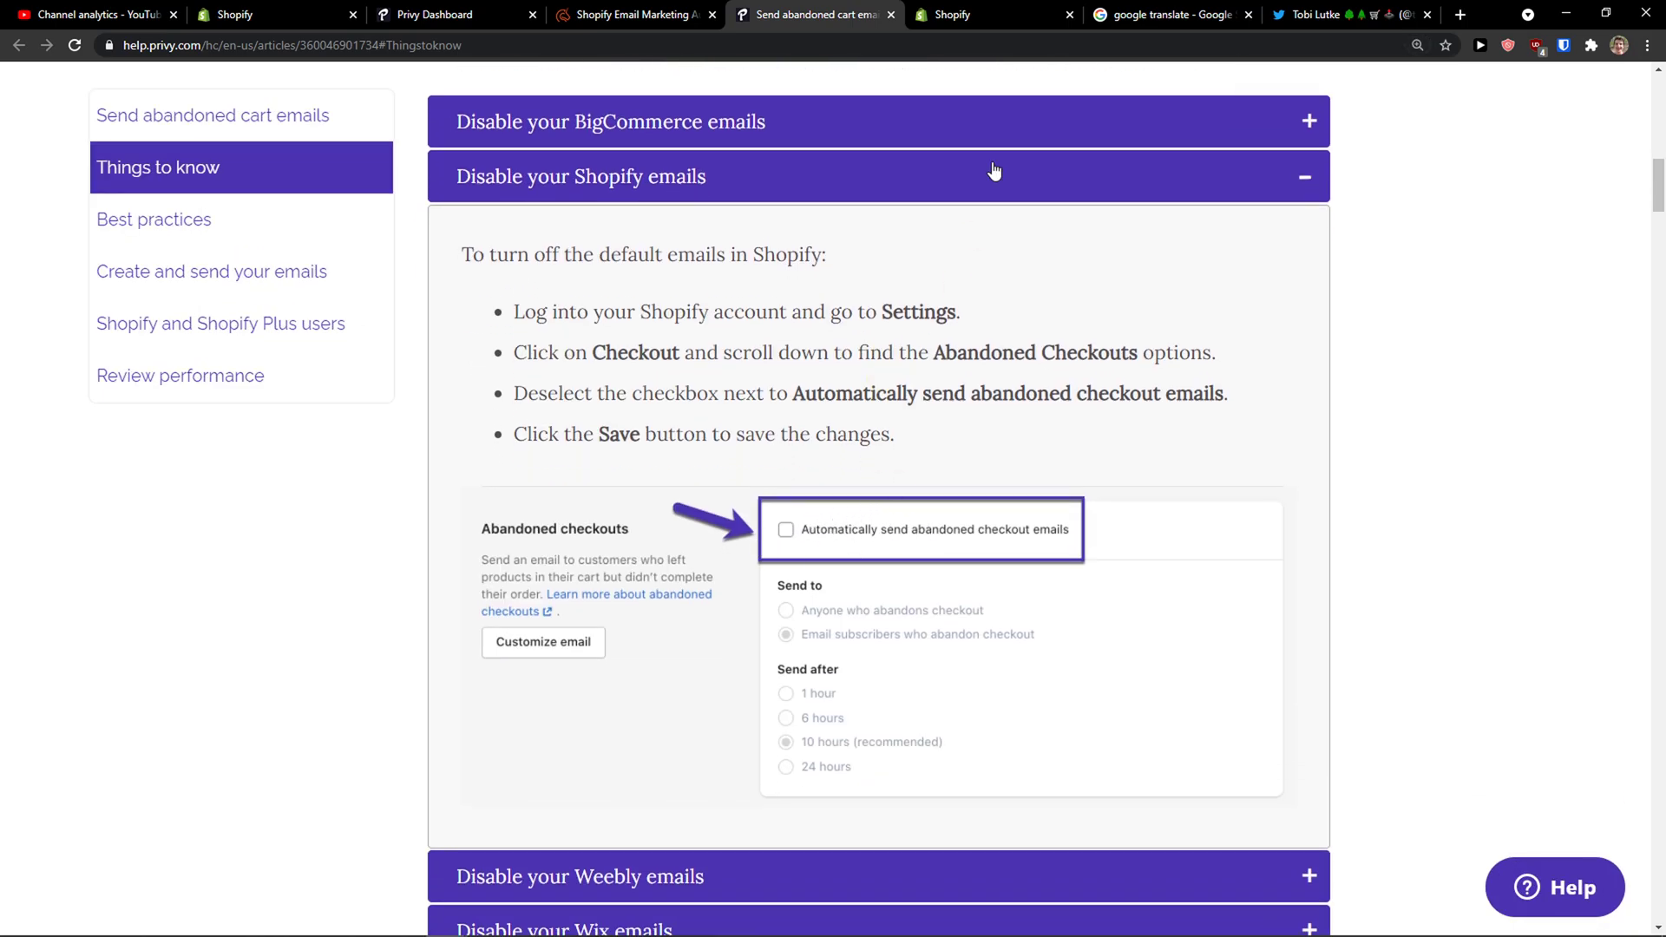
- Scroll the rest of the checkout settings, browse installed apps and tabs, and return to Privy's Activate step
left_click(1022, 10)
scroll(759, 313, "down", 10)
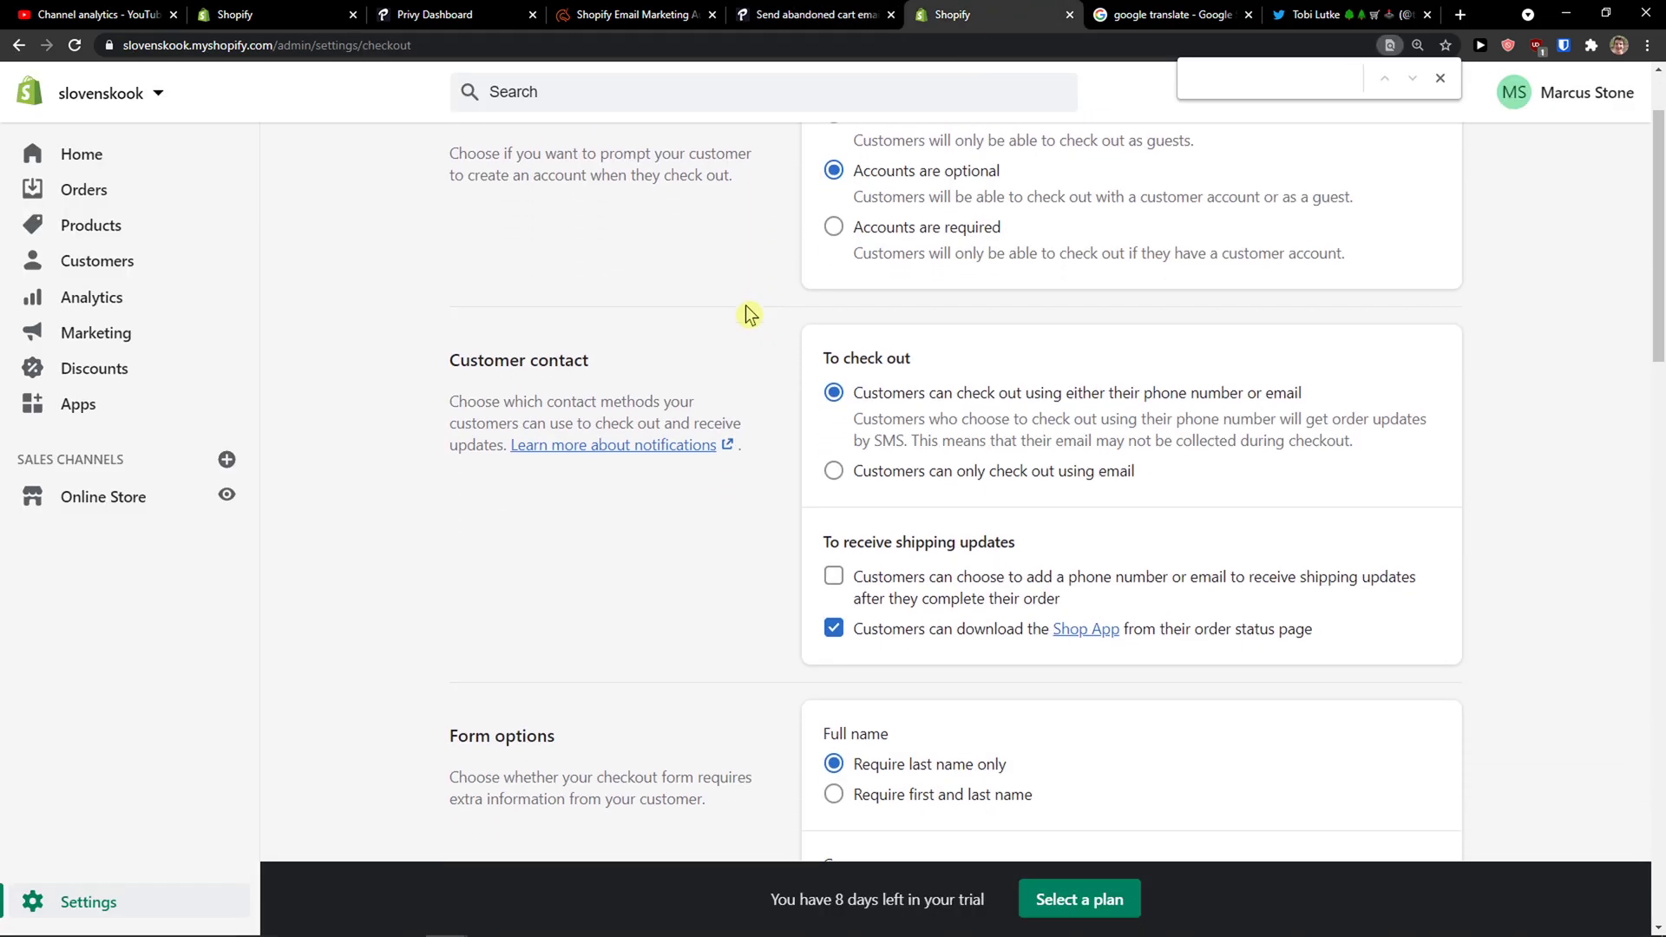
scroll(741, 311, "down", 6)
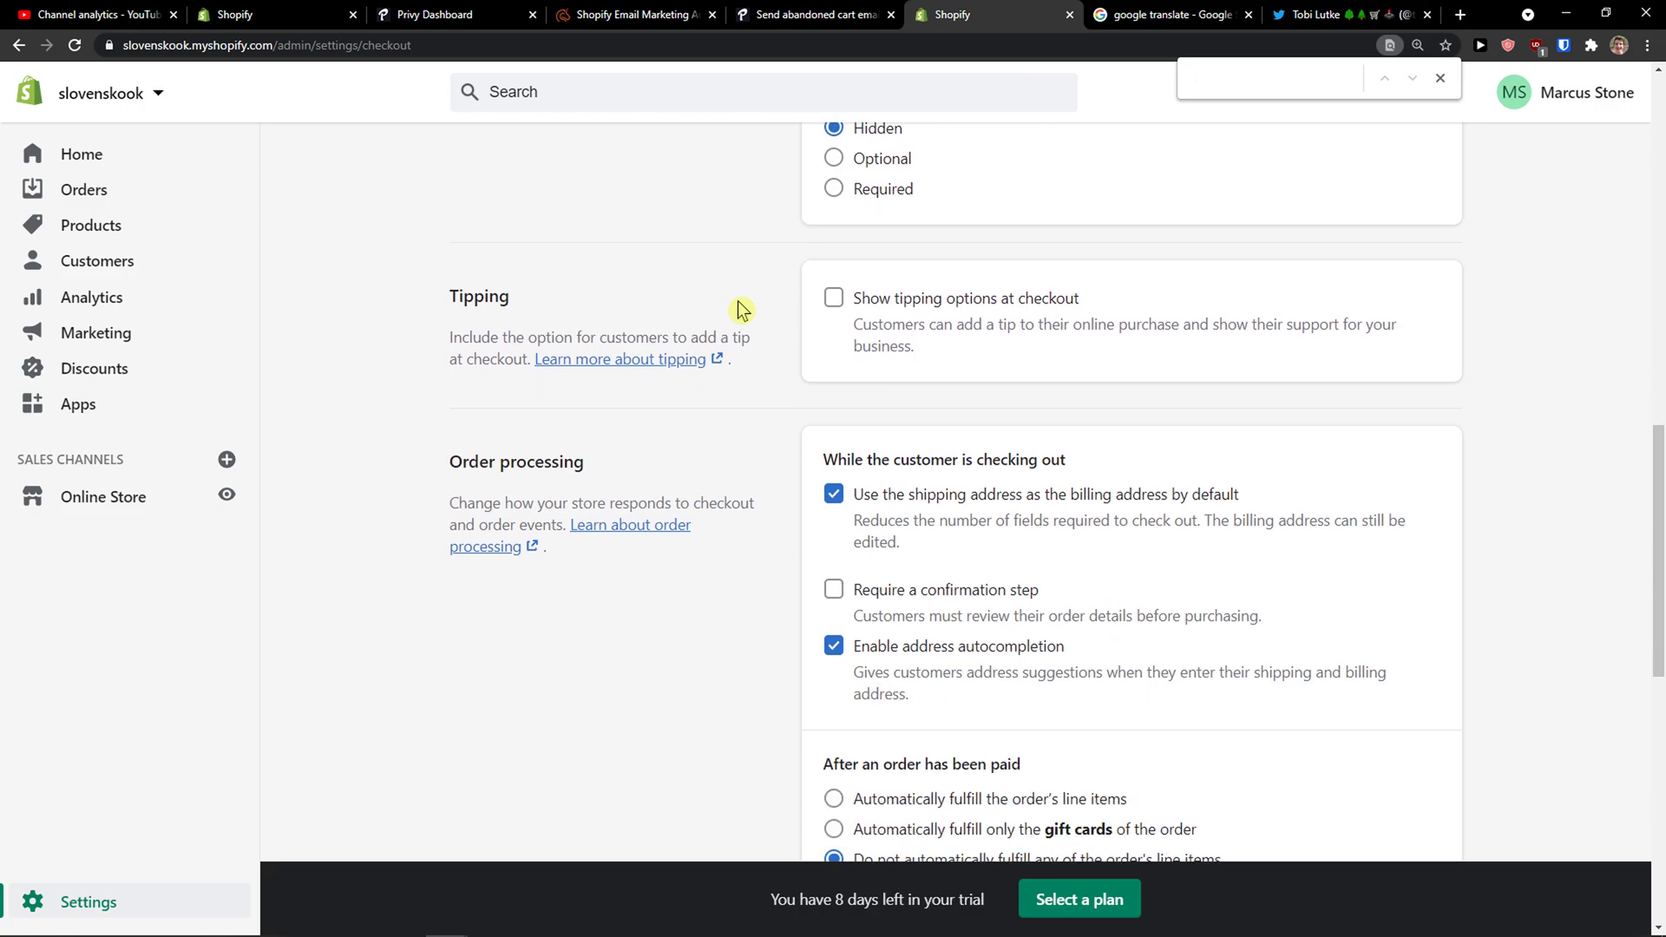
scroll(736, 308, "down", 2)
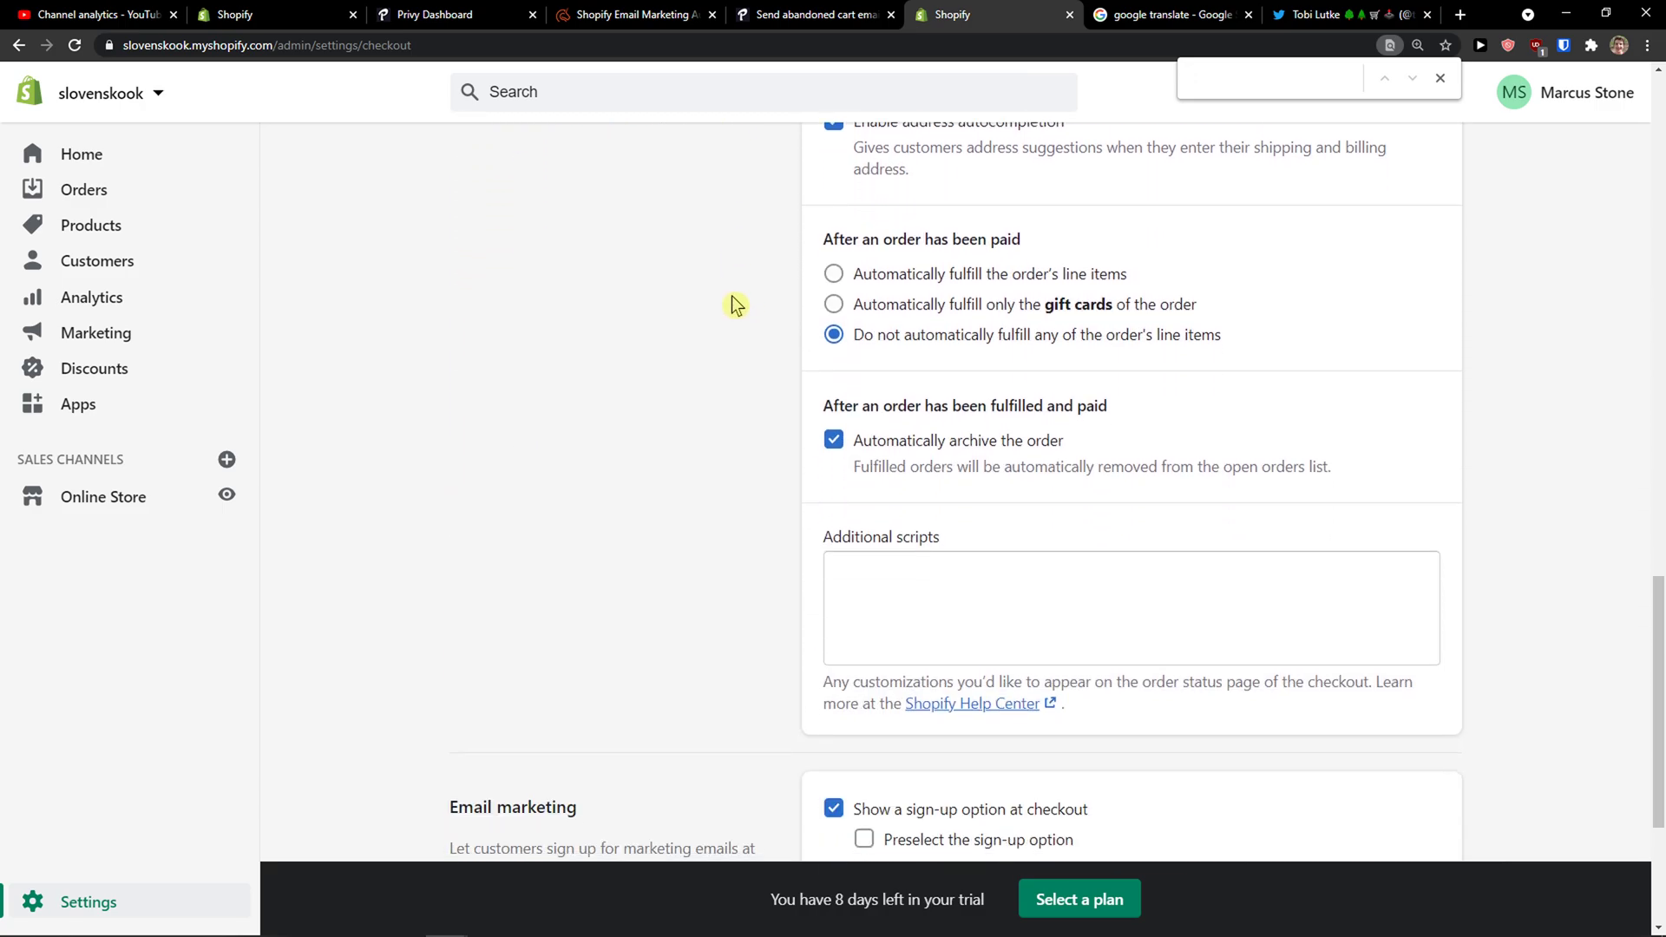
scroll(733, 306, "down", 4)
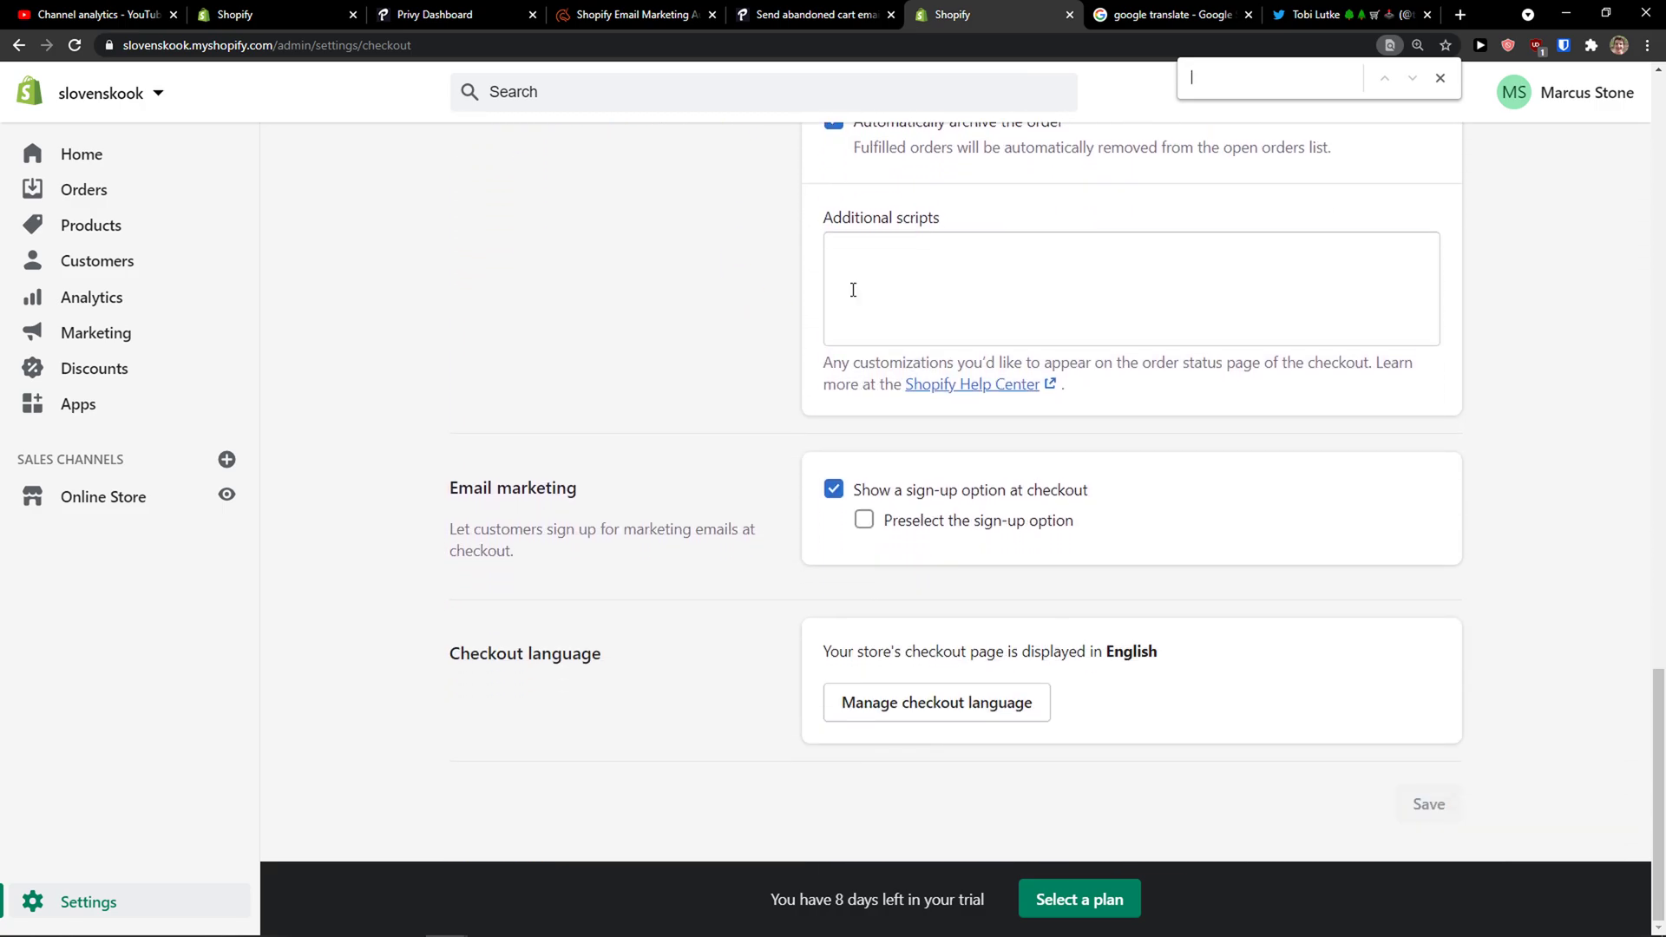
left_click(224, 14)
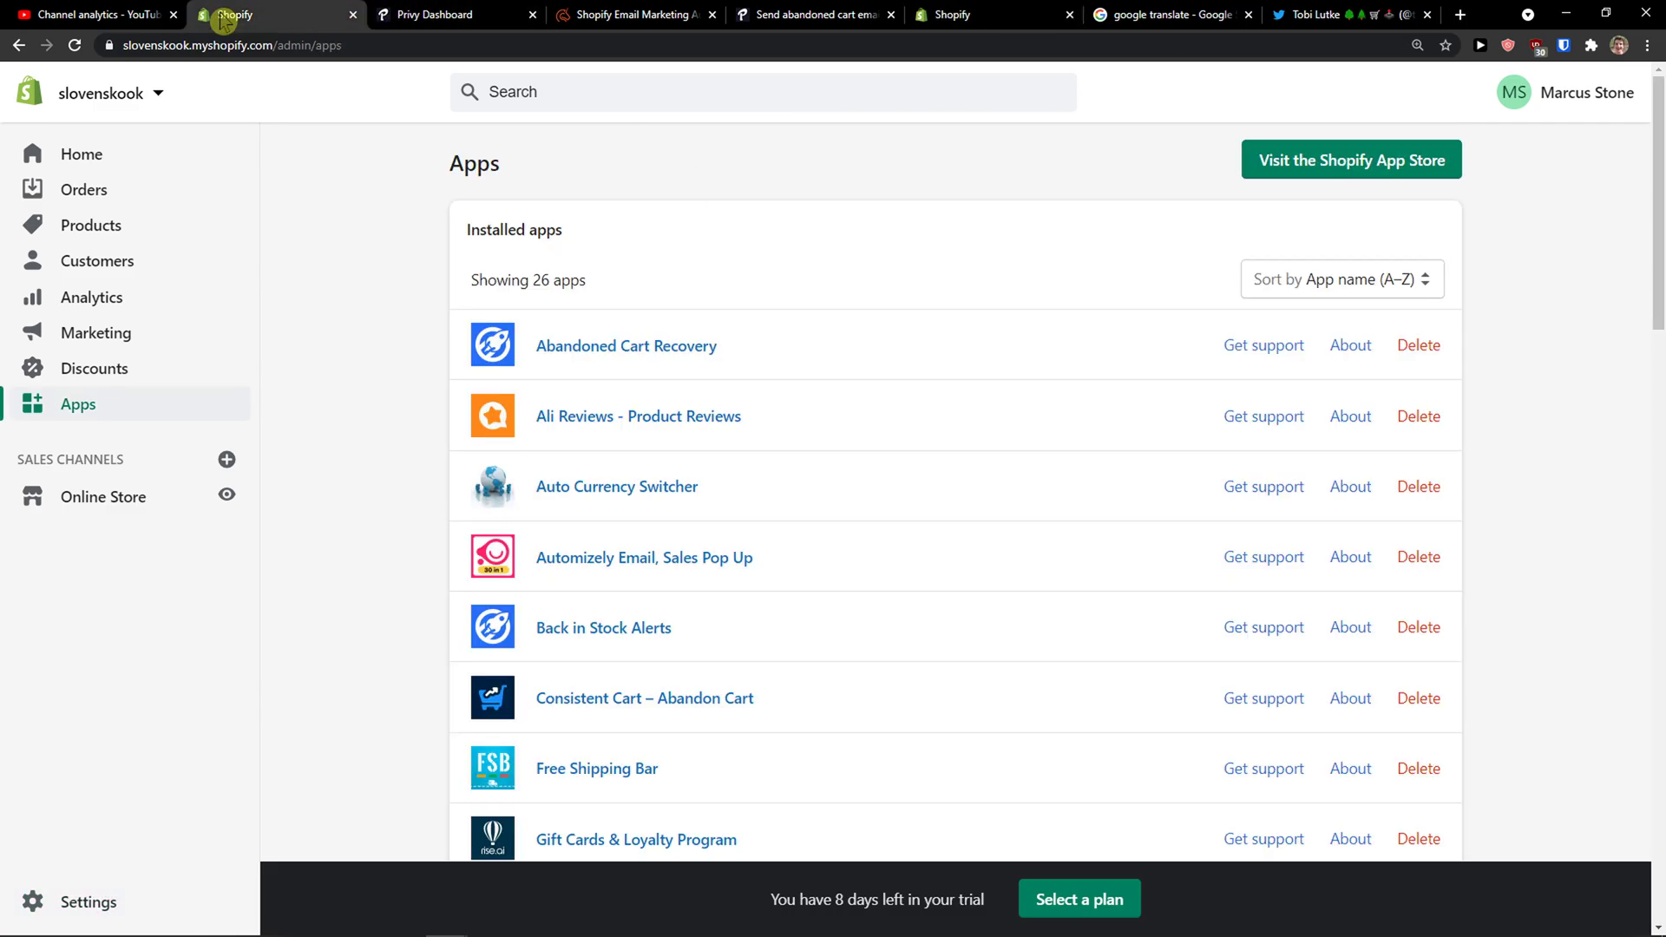
left_click(130, 10)
left_click(451, 14)
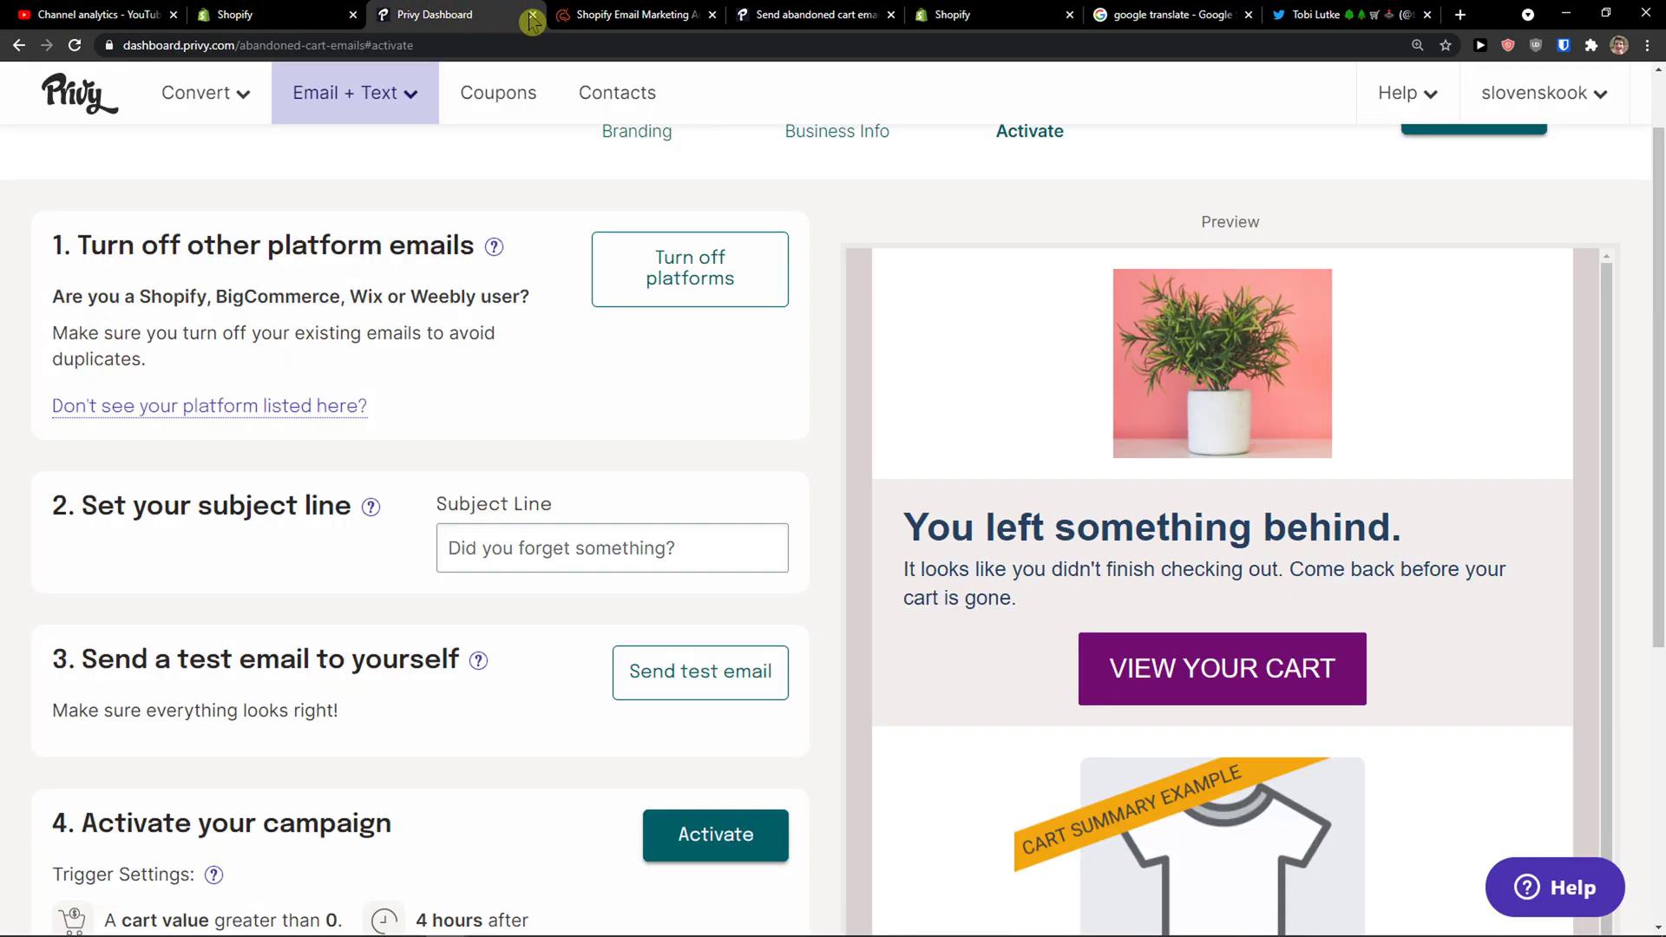
left_click(673, 14)
left_click(778, 11)
left_click(325, 14)
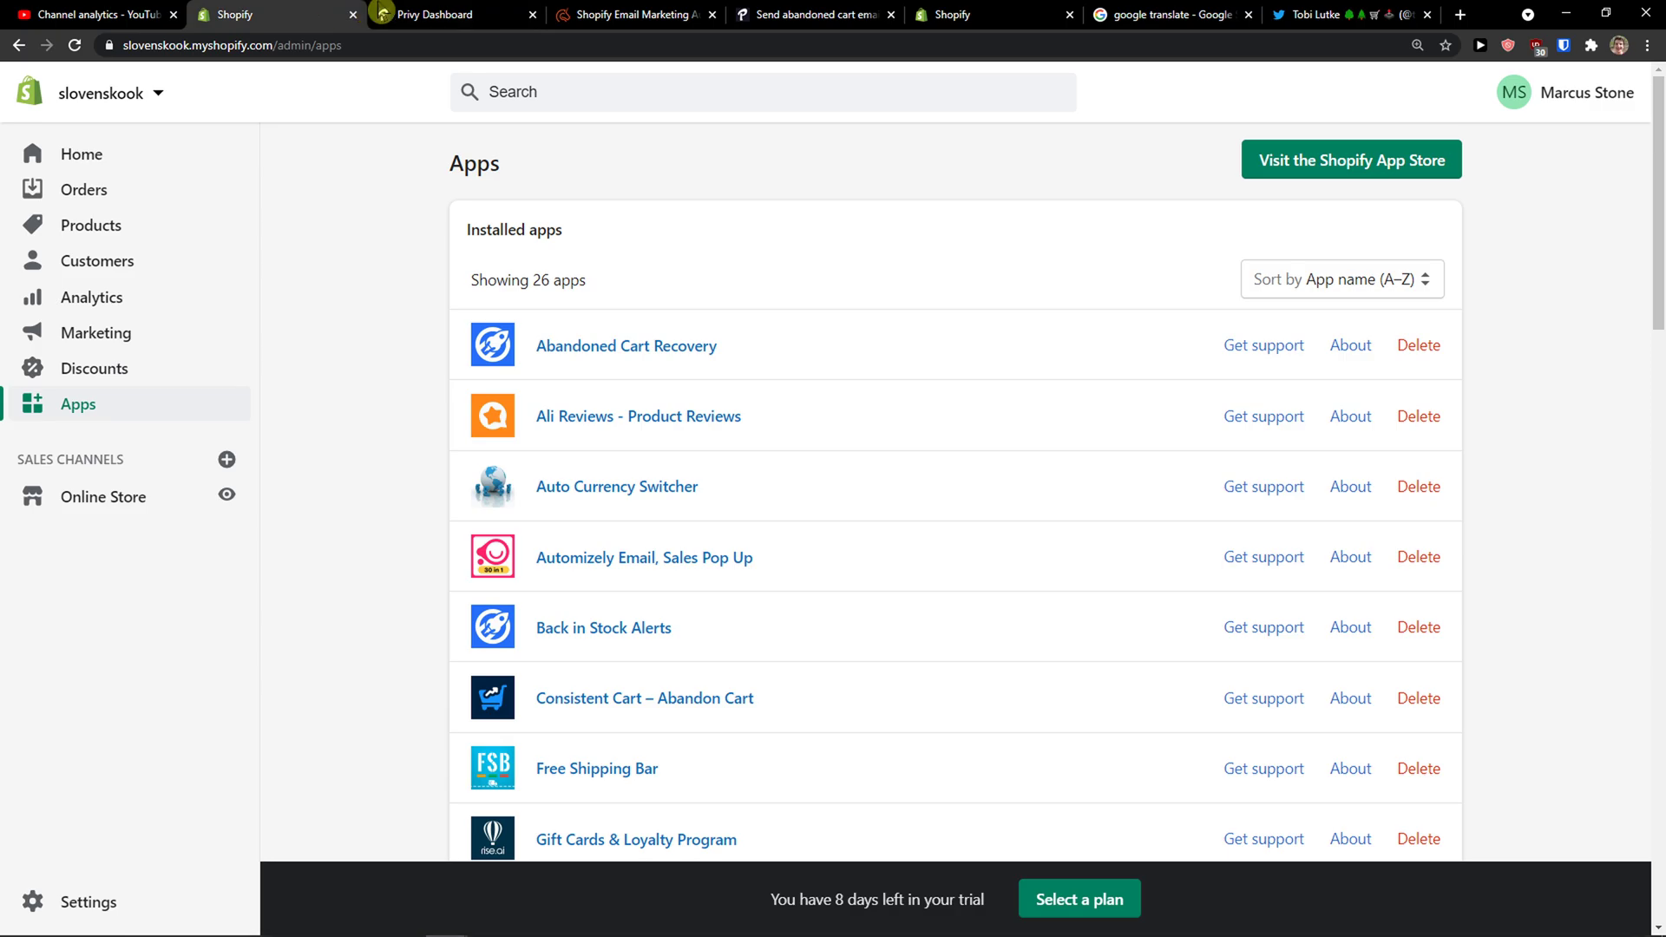
left_click(455, 16)
- Correct the subject line to read 'Did you forget Something?'
scroll(659, 328, "down", 1)
scroll(555, 373, "up", 2)
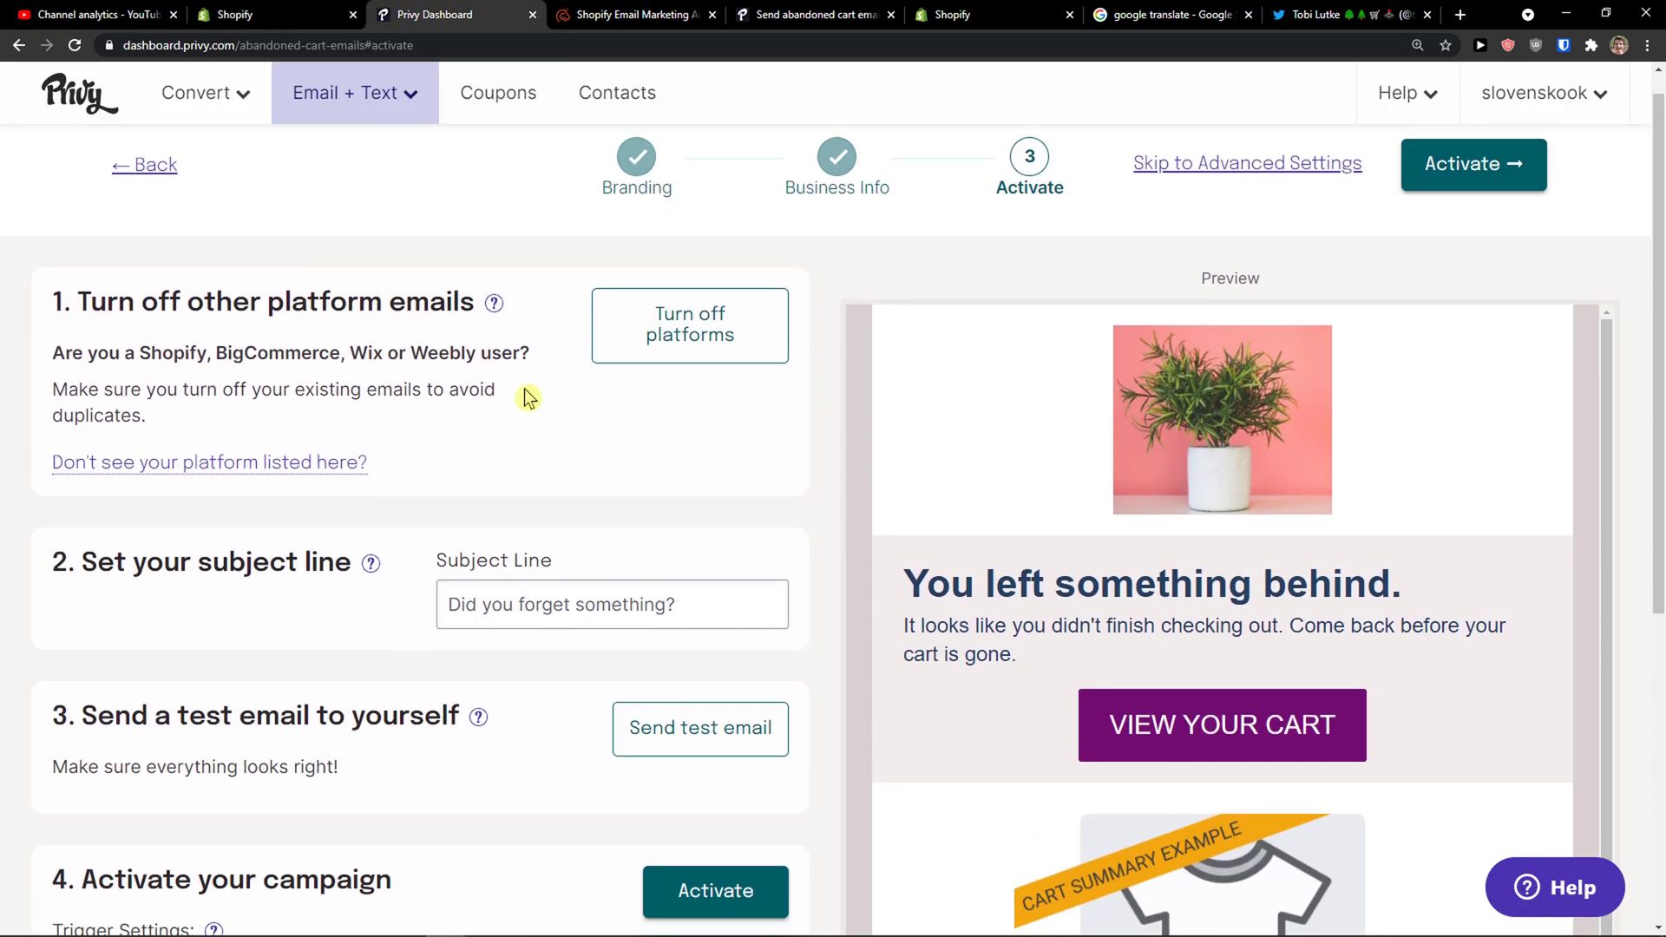
scroll(498, 417, "down", 1)
scroll(486, 443, "down", 1)
left_click(538, 479)
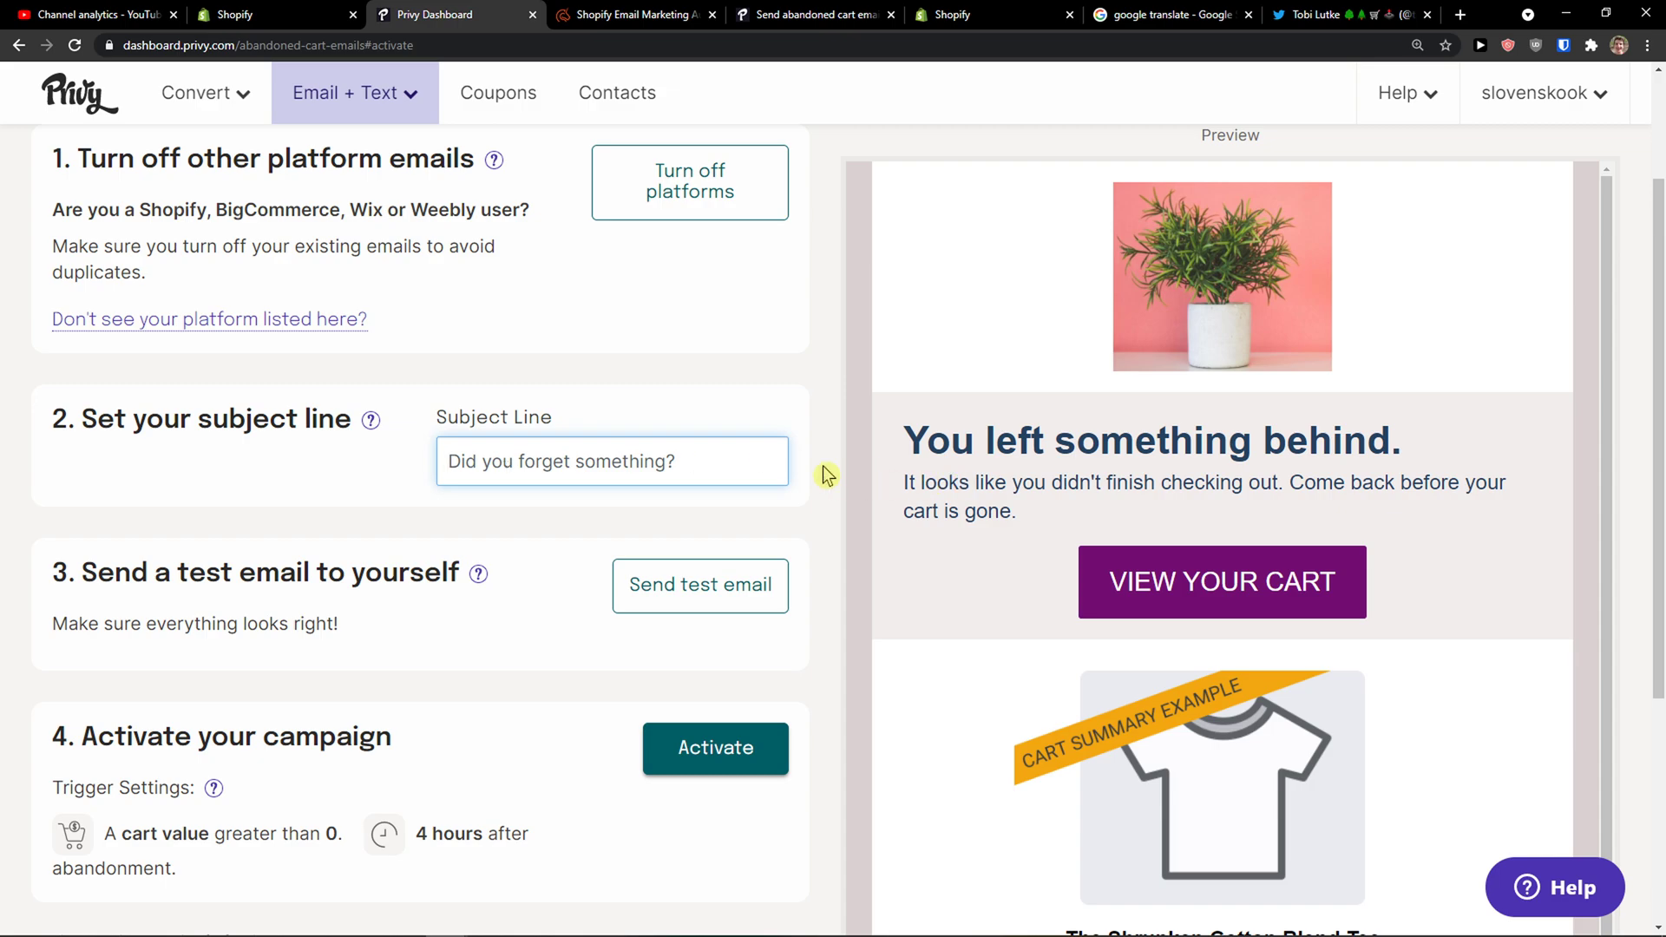
type("D")
left_click(989, 477)
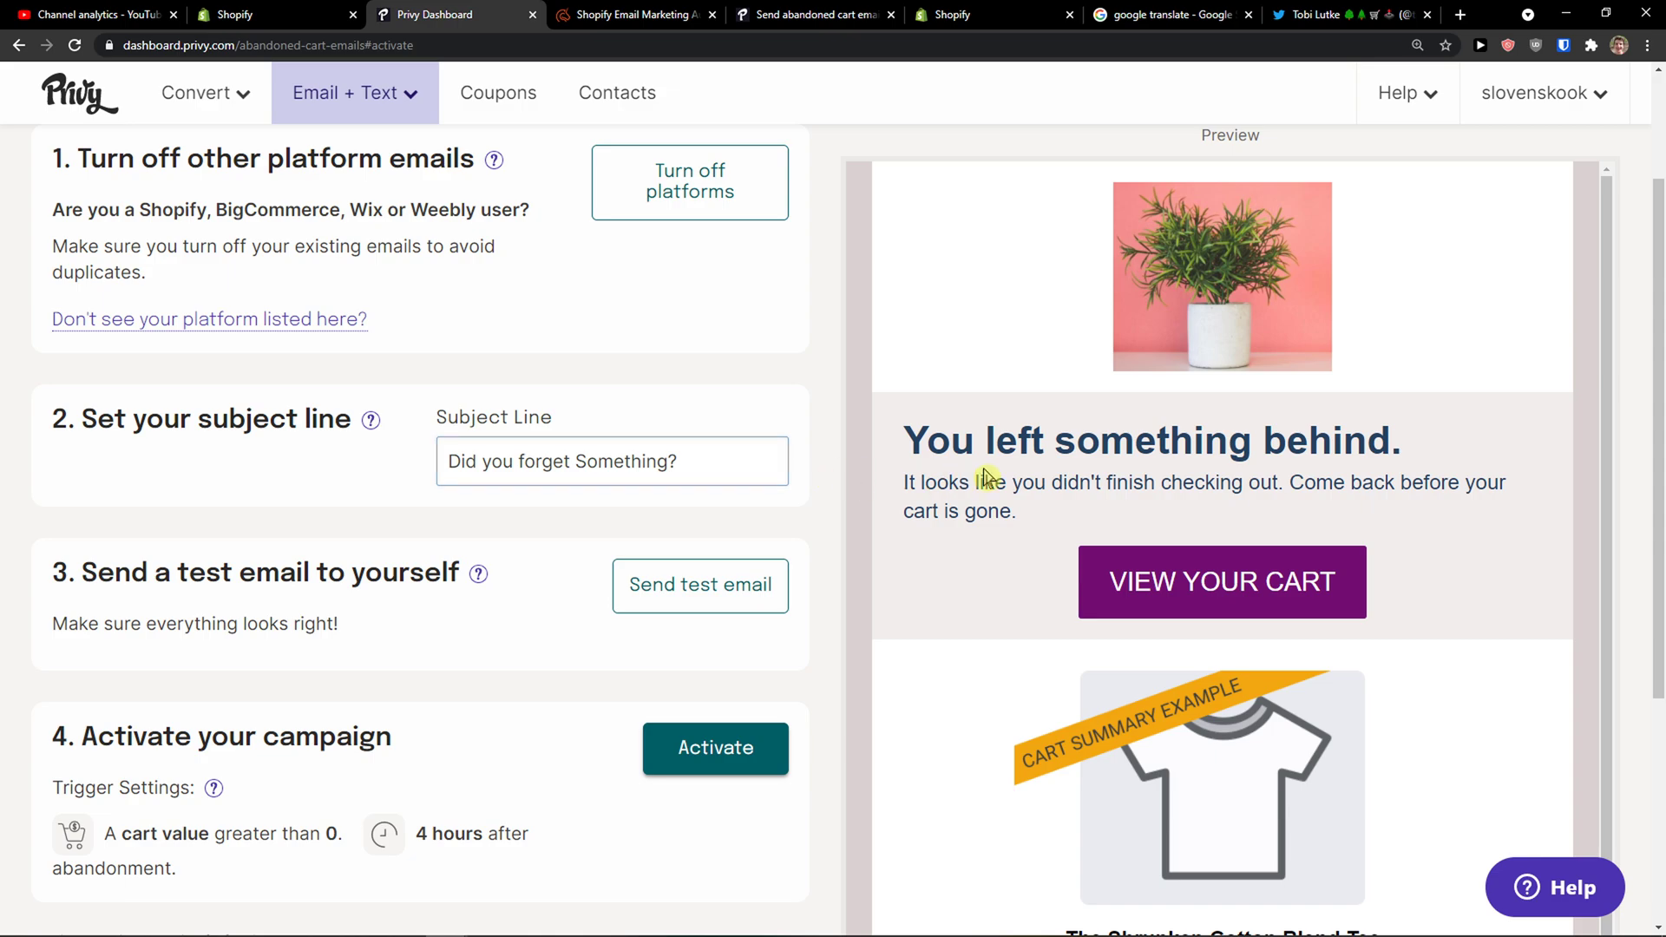
- Send a test of the abandoned cart email, then activate it
scroll(952, 476, "up", 2)
scroll(925, 481, "down", 1)
scroll(703, 447, "down", 1)
scroll(421, 364, "down", 2)
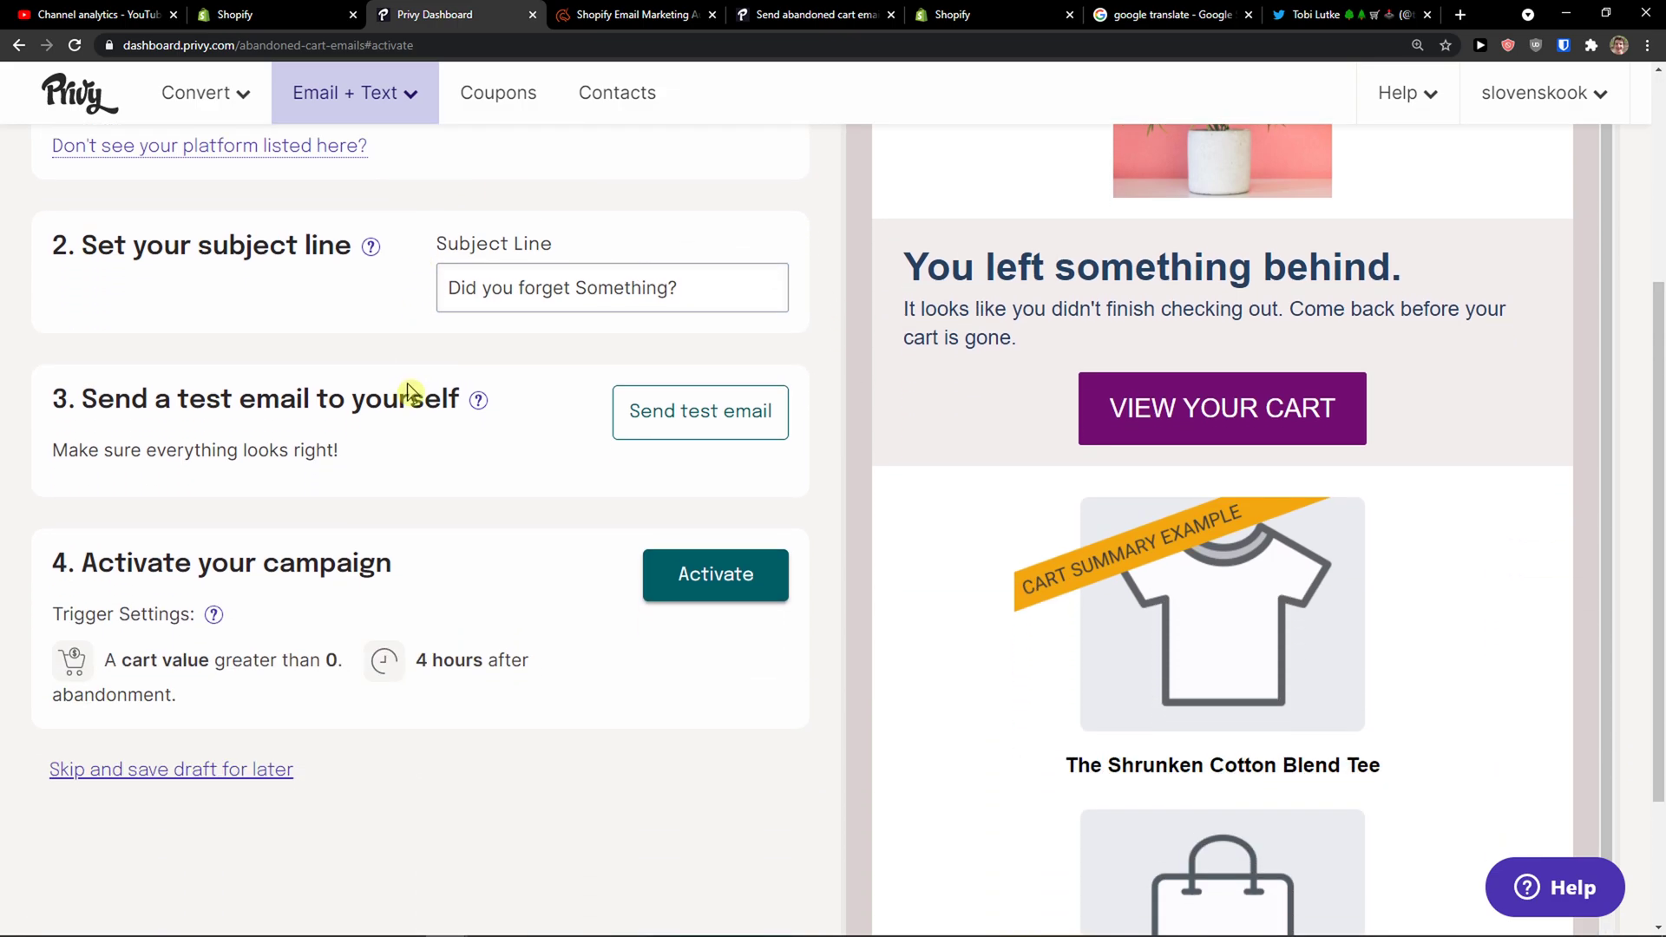
left_click(641, 419)
left_click(706, 590)
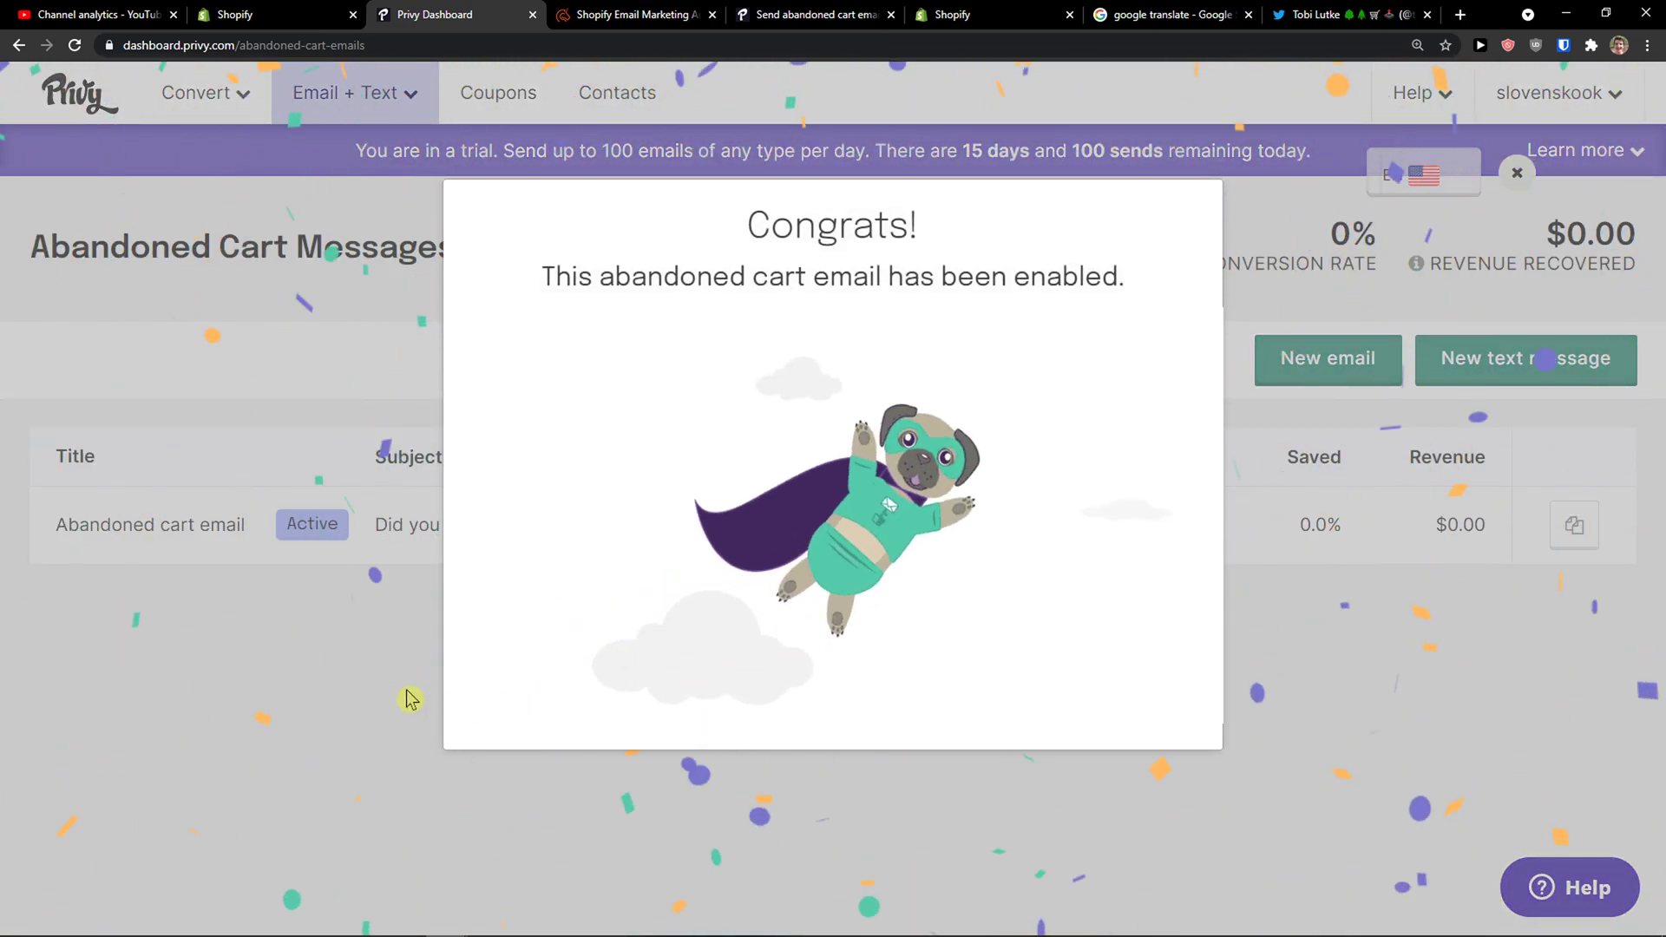
- Dismiss the congratulations message and open the active Abandoned cart email's details
left_click(408, 695)
left_click(708, 533)
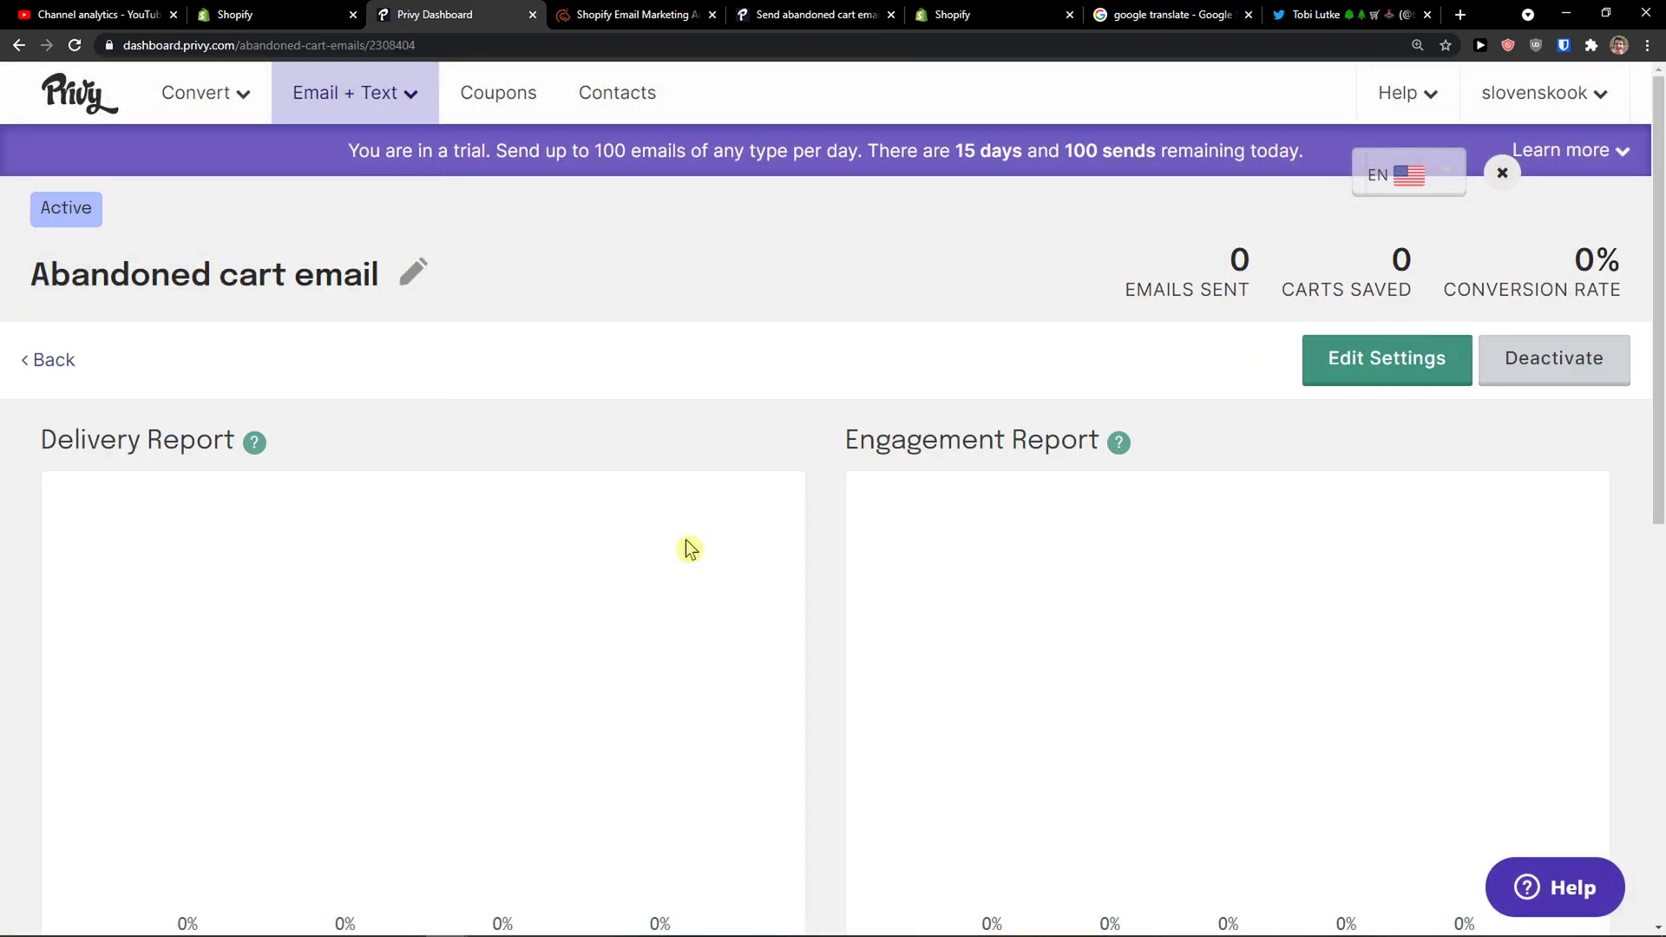
scroll(685, 547, "down", 6)
scroll(659, 621, "up", 5)
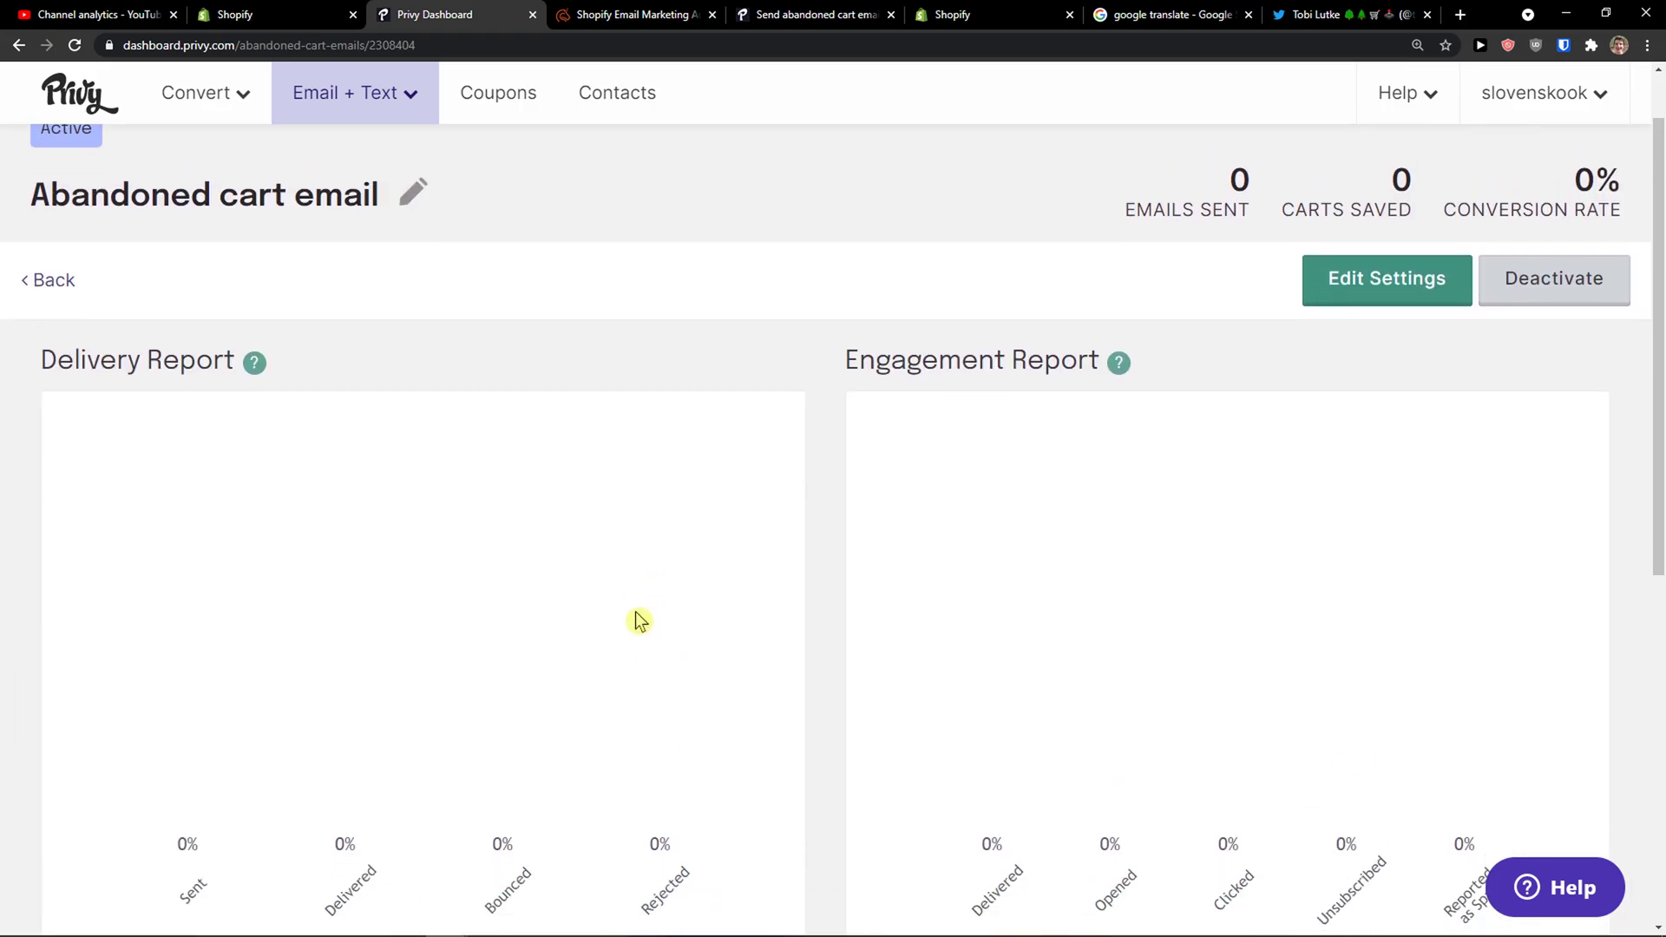
scroll(763, 598, "down", 5)
scroll(780, 590, "down", 1)
scroll(792, 614, "up", 6)
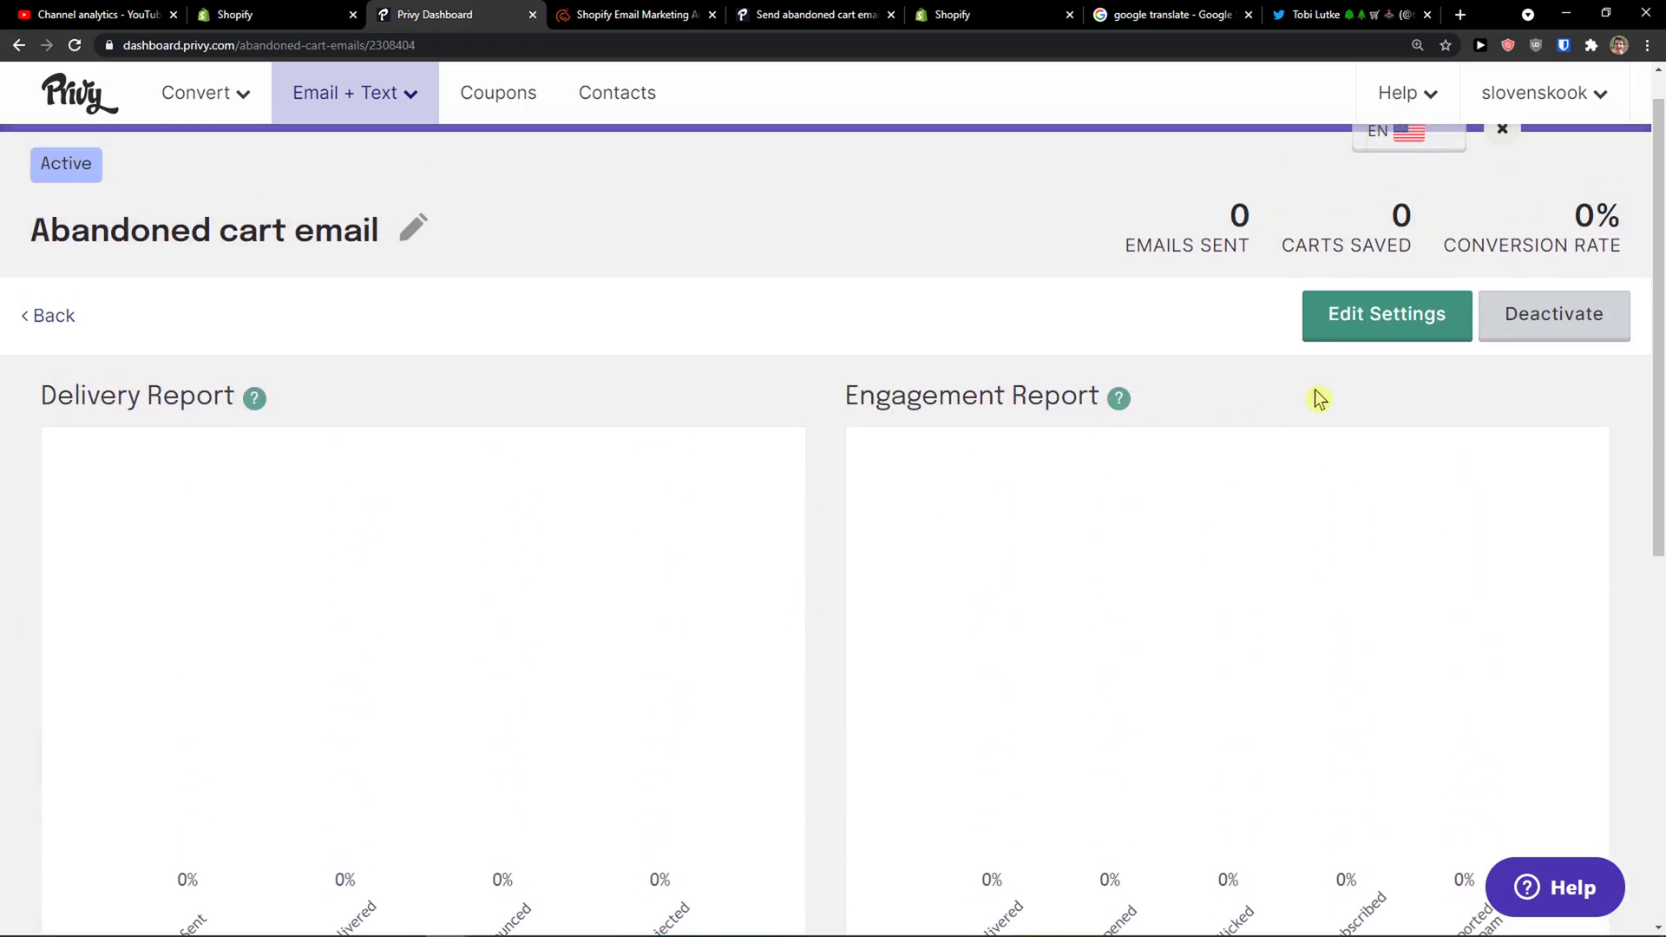
- Review the trigger settings (minimum cart value 1, one hour, Product ID conditions) without changing them
left_click(1385, 316)
scroll(920, 429, "down", 2)
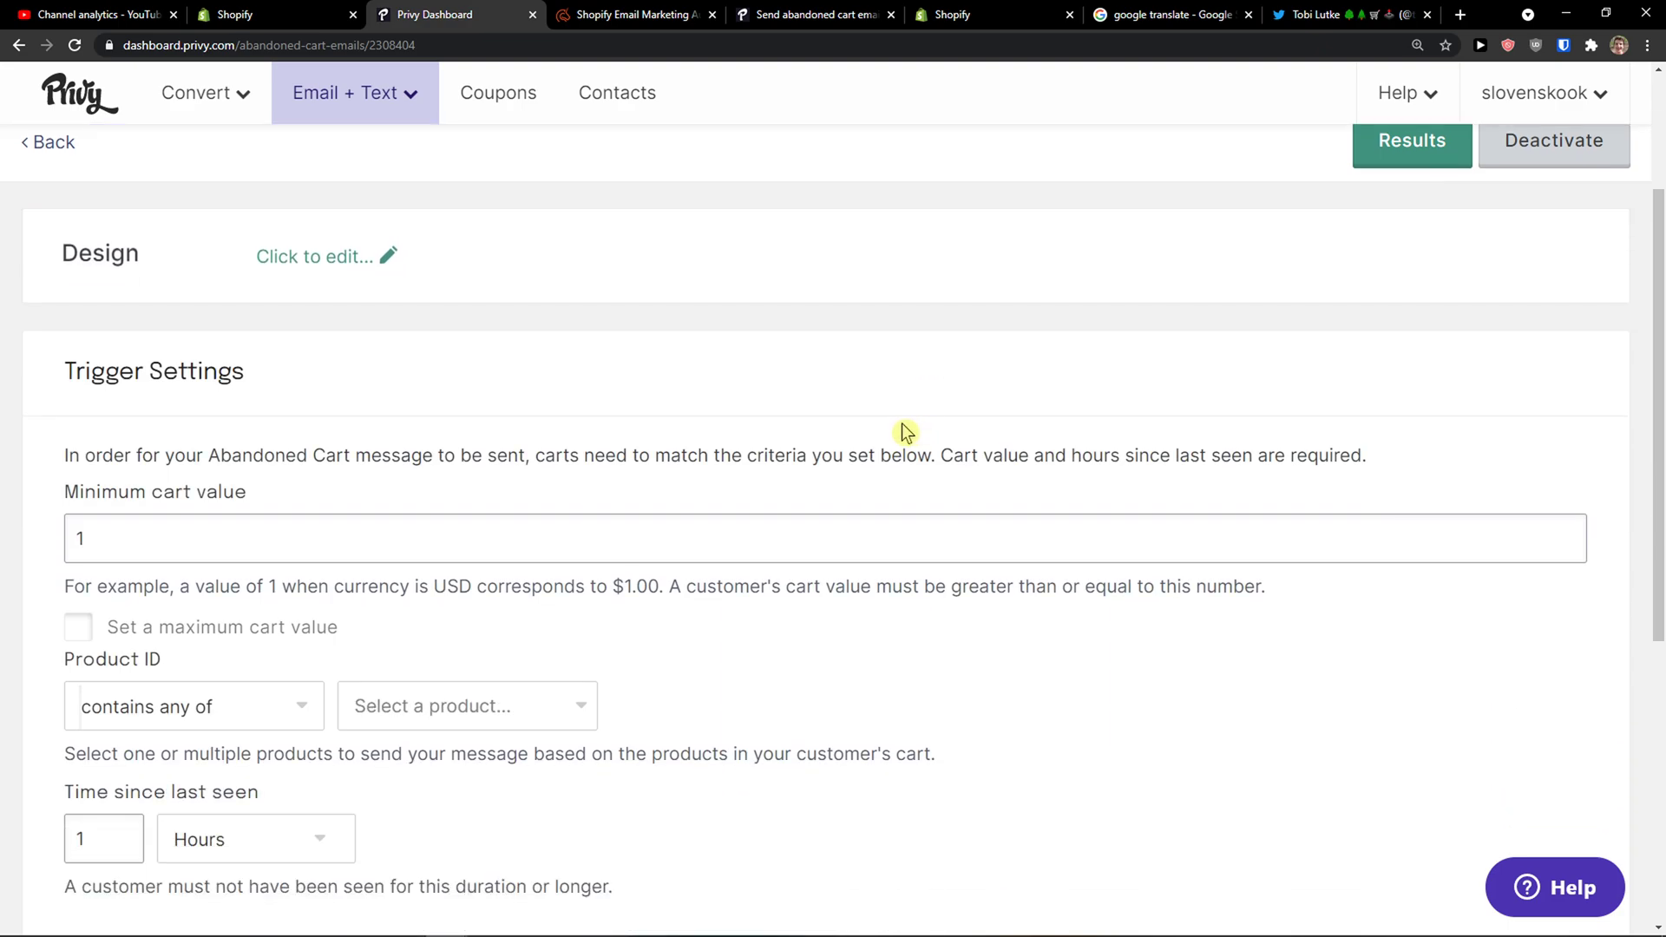
left_click(230, 522)
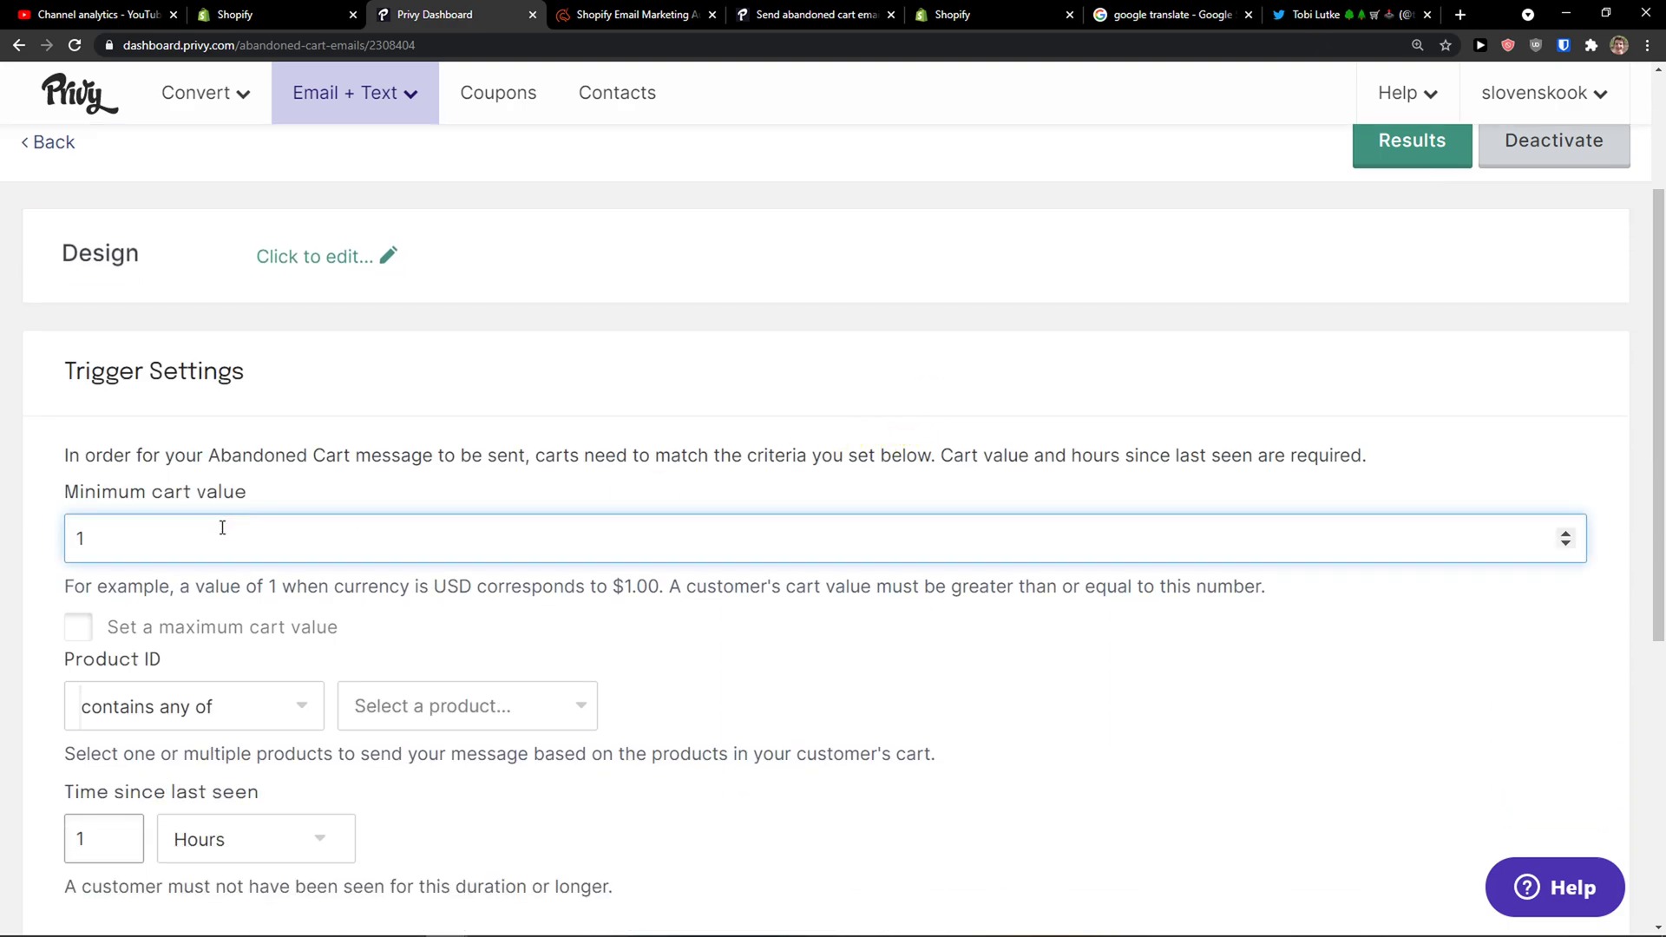
left_click_drag(249, 581, 326, 592)
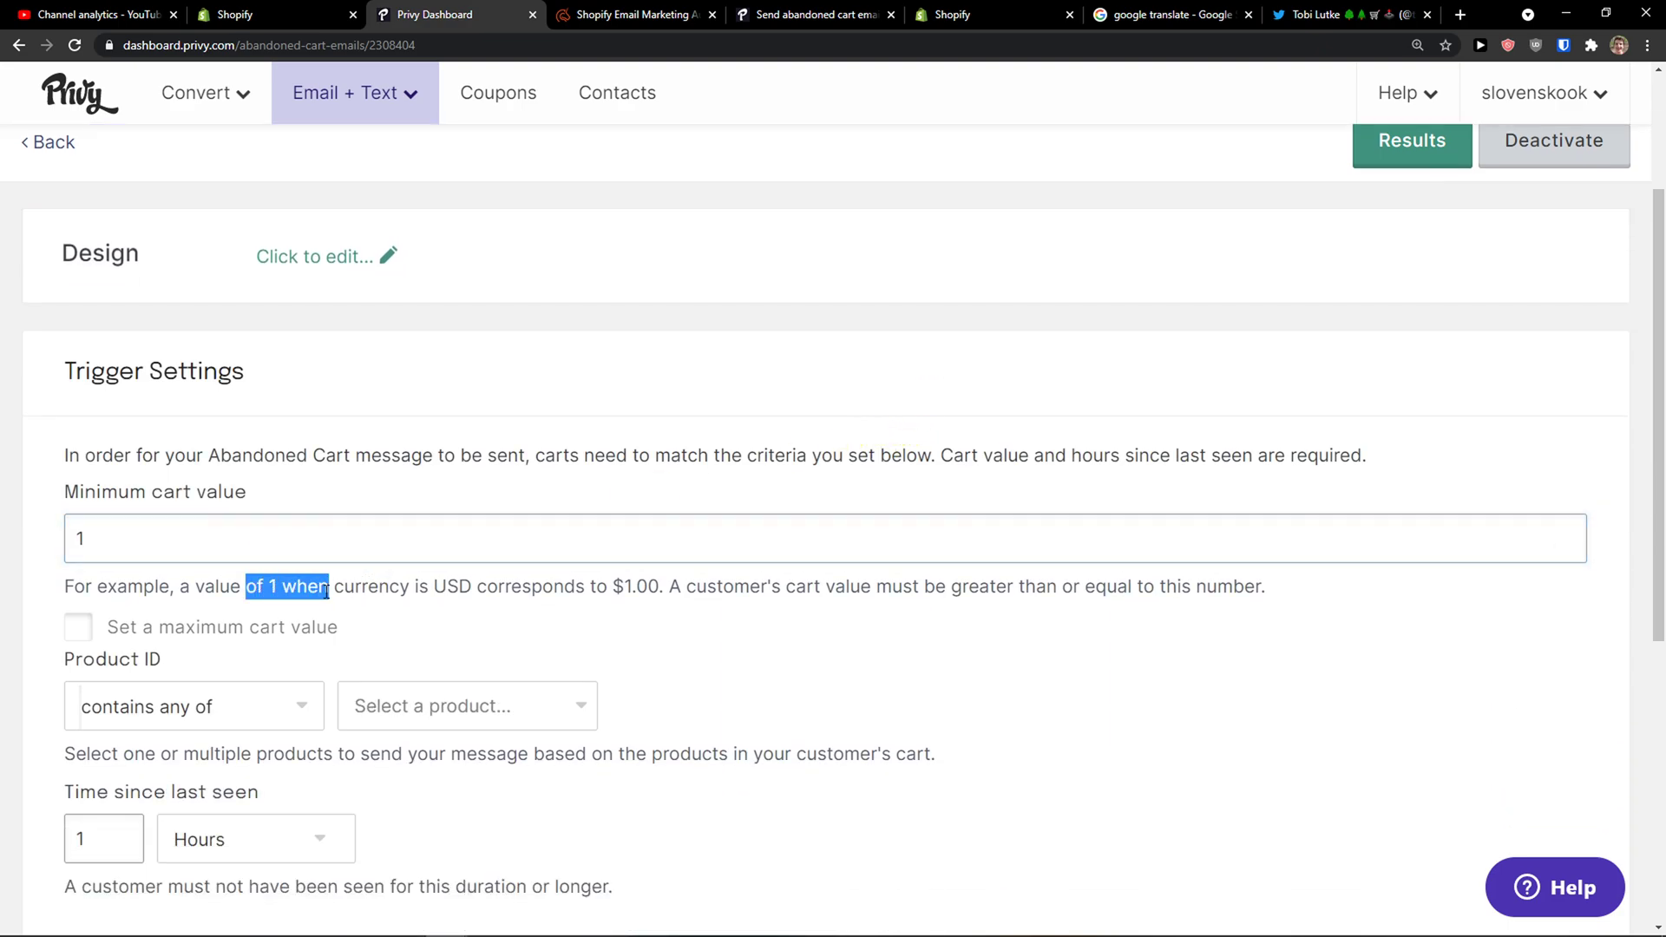
scroll(409, 621, "down", 2)
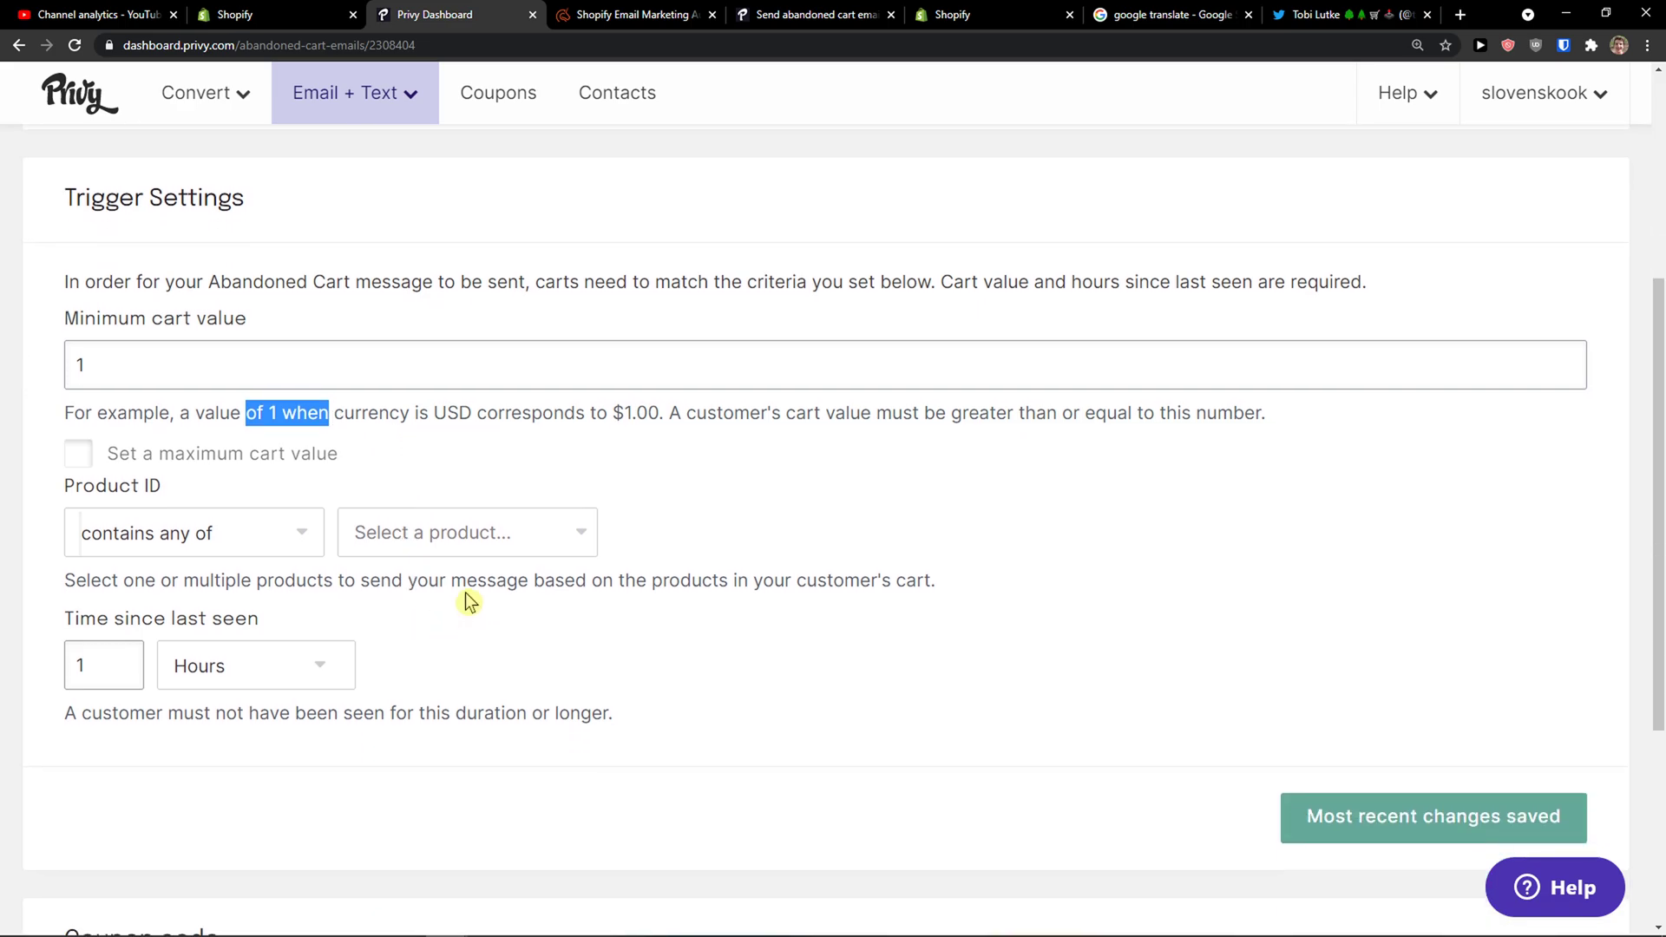
left_click_drag(658, 413, 596, 413)
scroll(568, 477, "down", 1)
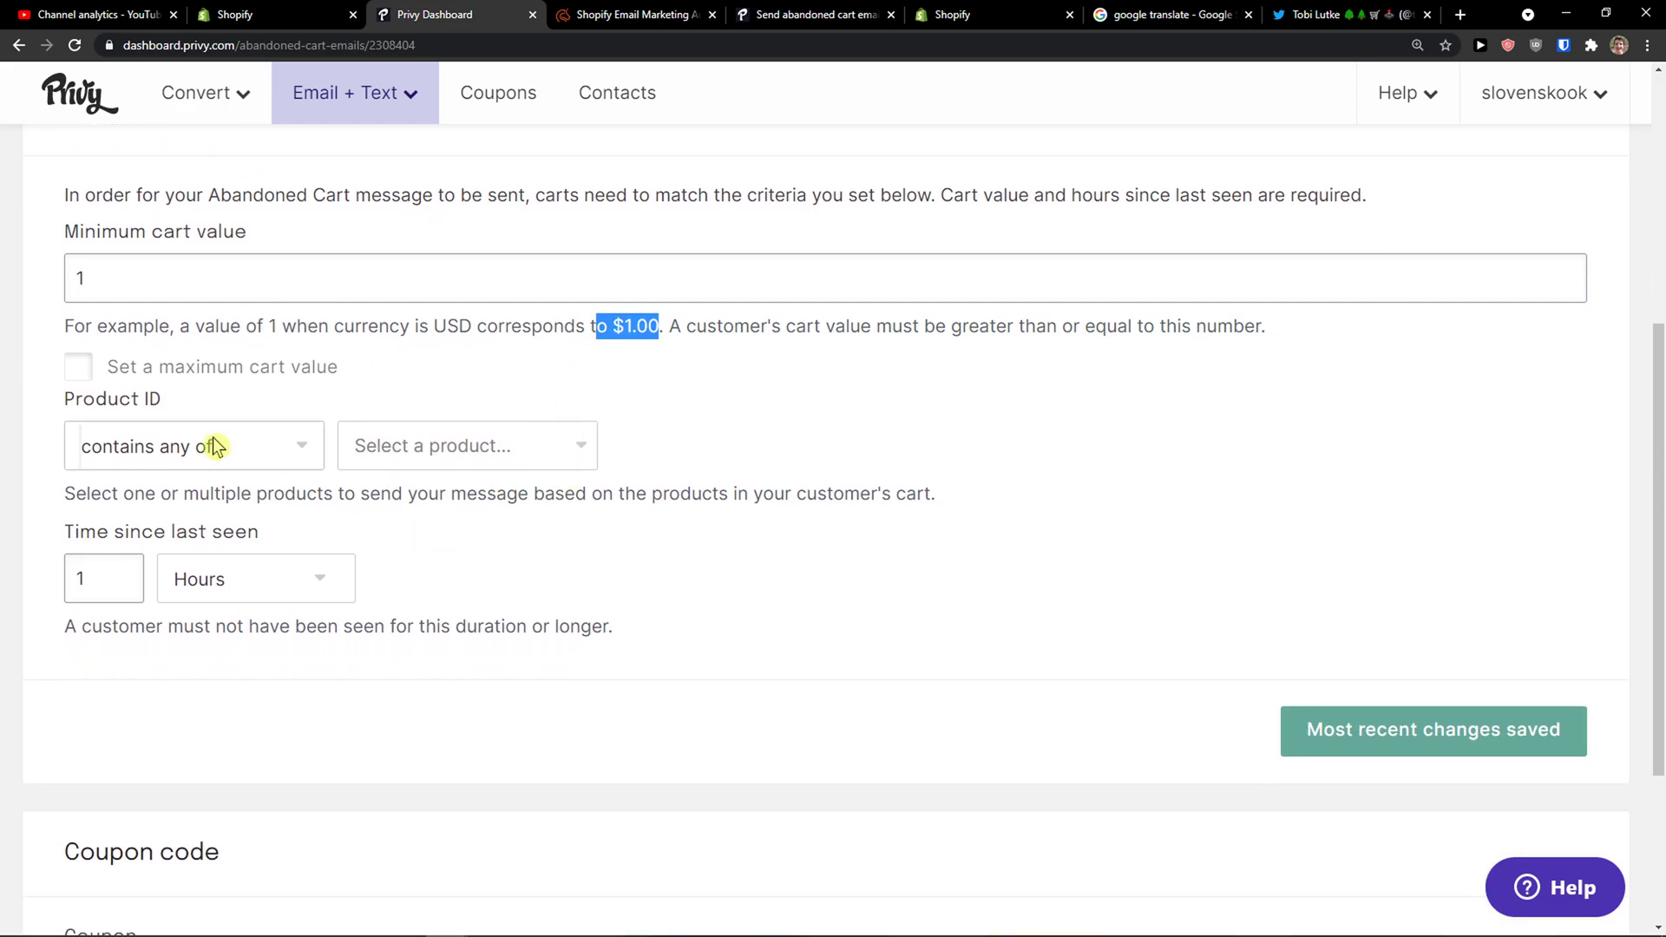
left_click(224, 446)
left_click(227, 446)
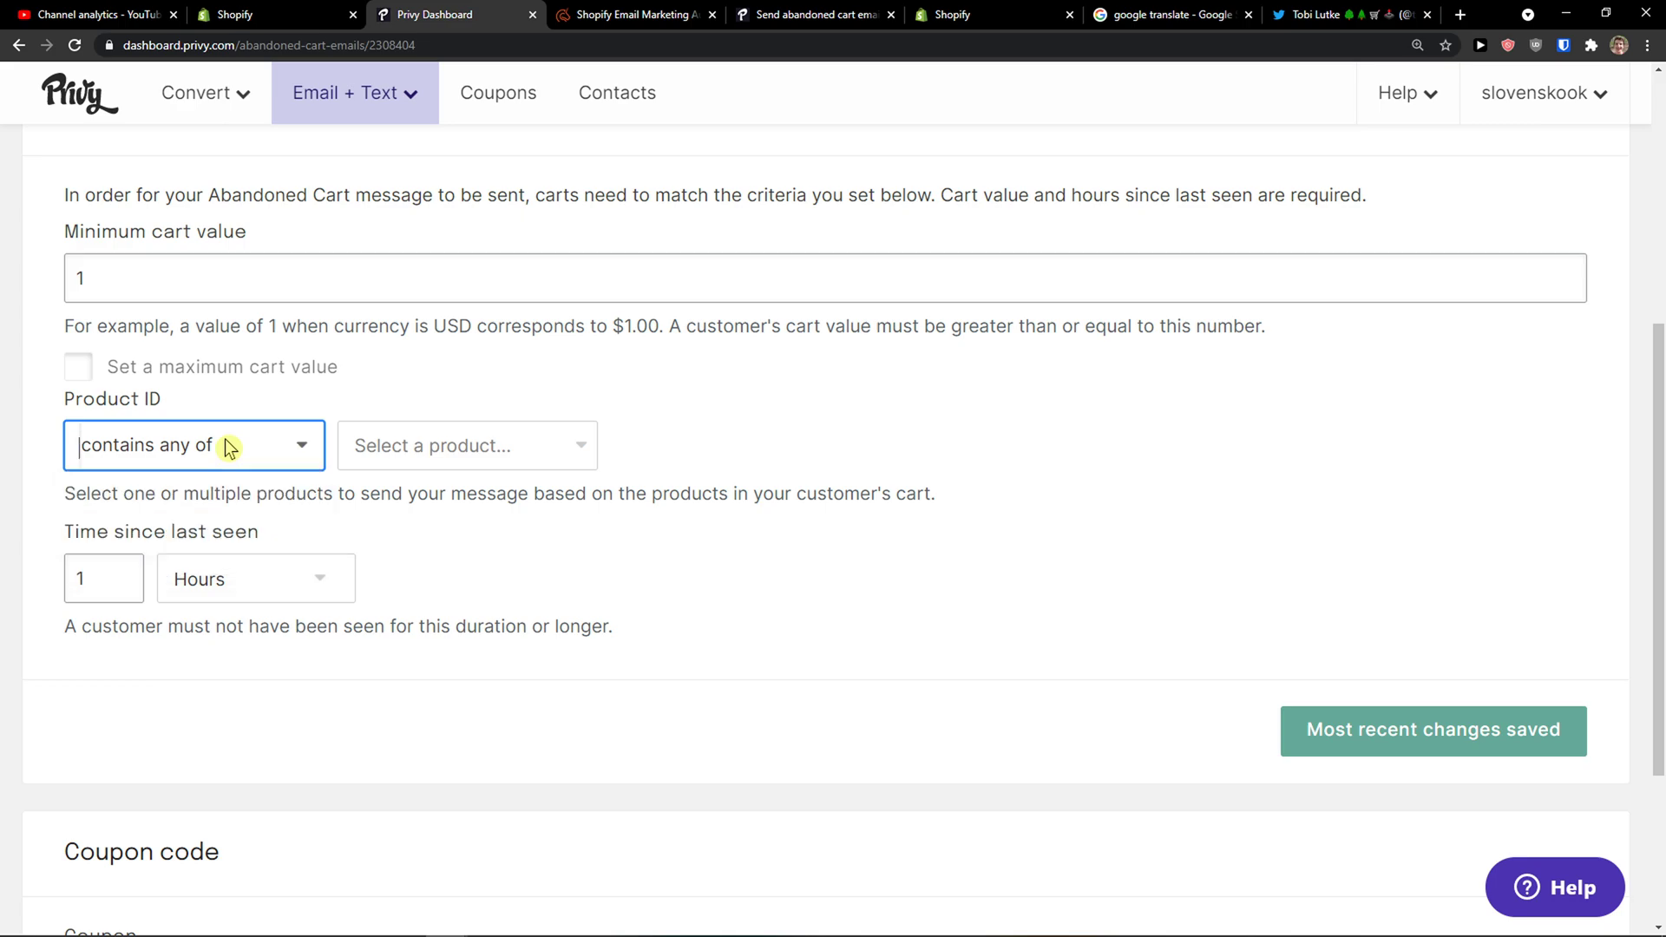
left_click(224, 444)
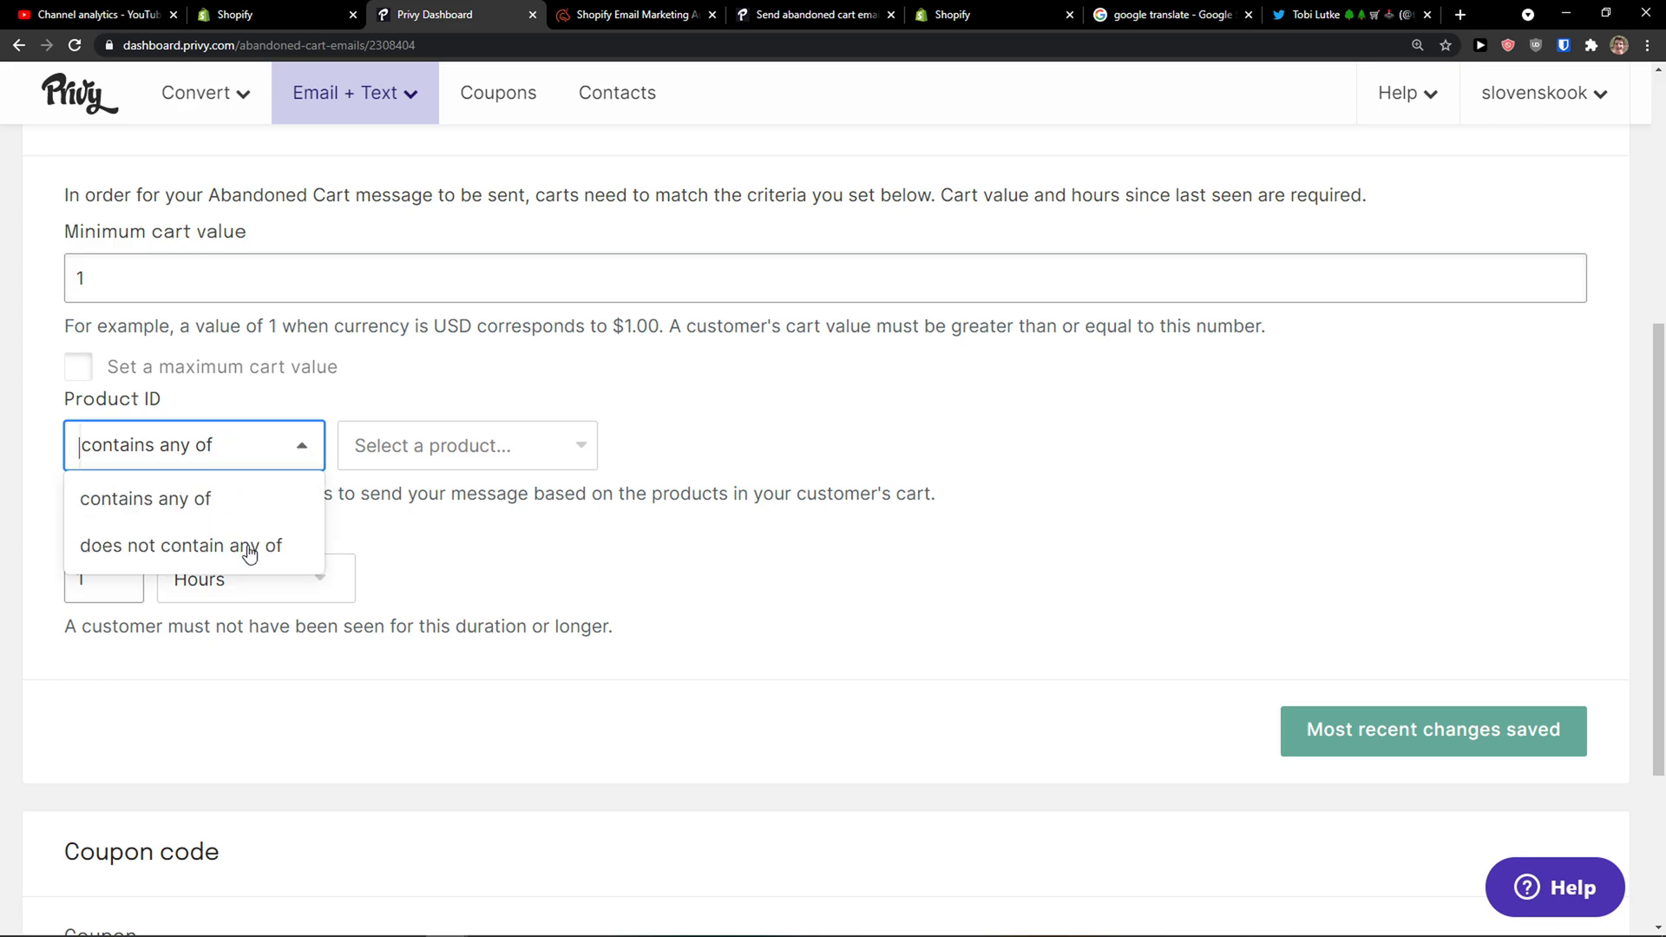
left_click(412, 531)
scroll(372, 513, "down", 3)
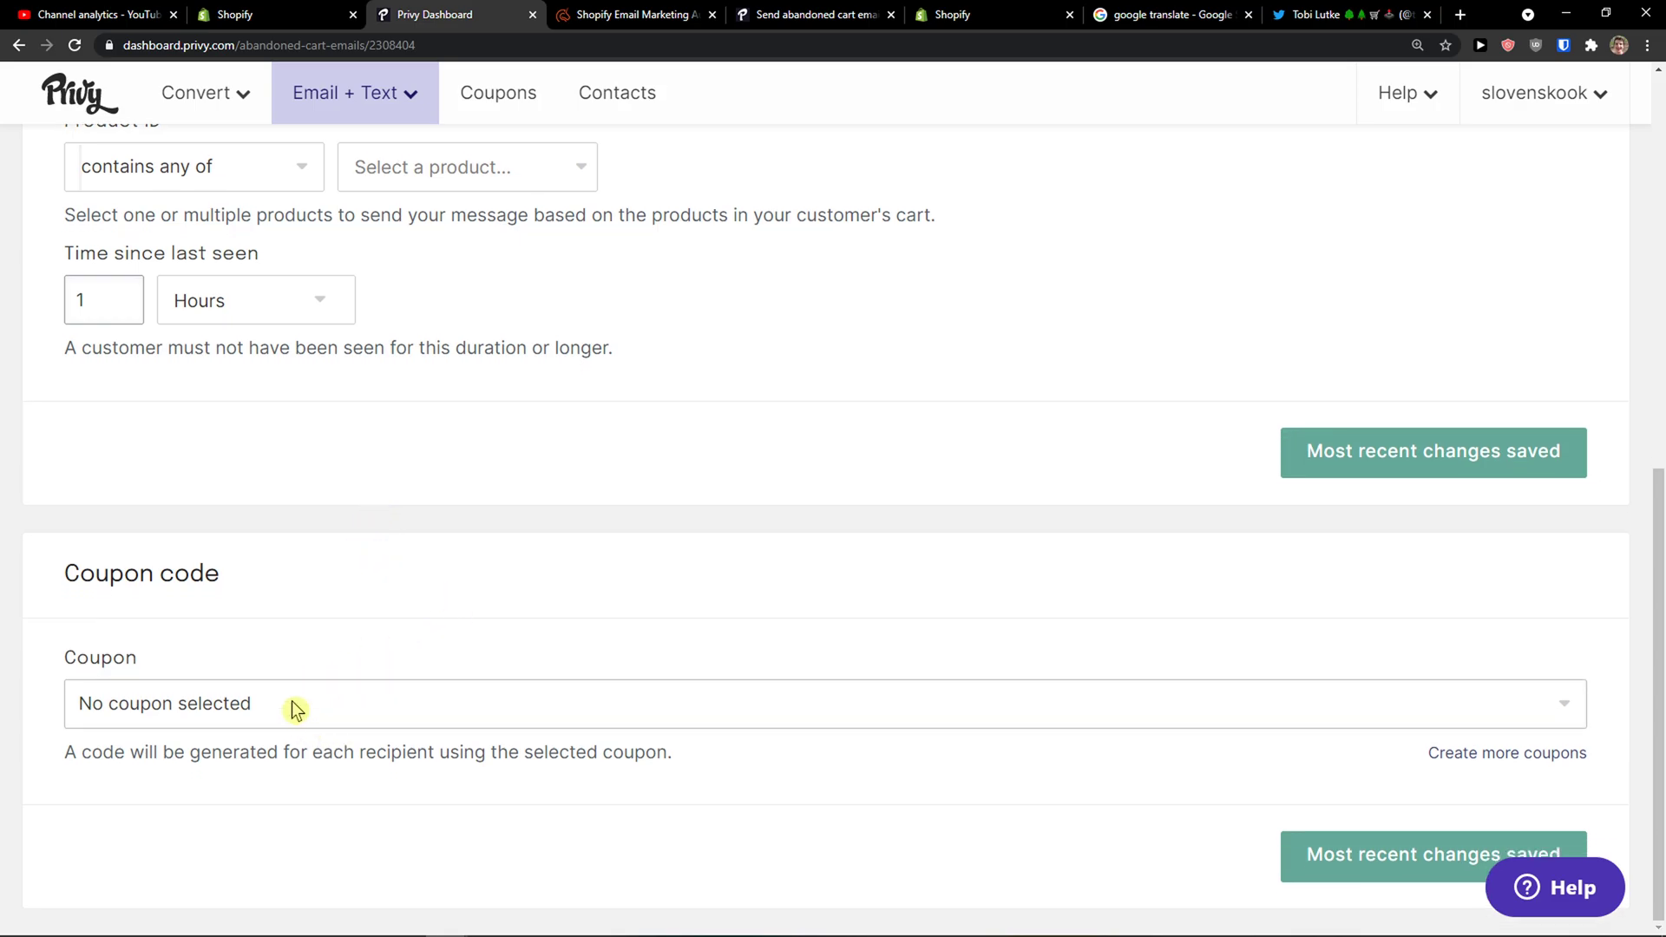
scroll(292, 701, "up", 8)
- Look over the Customer Winback page, then go to the Newsletters introduction page
left_click(413, 111)
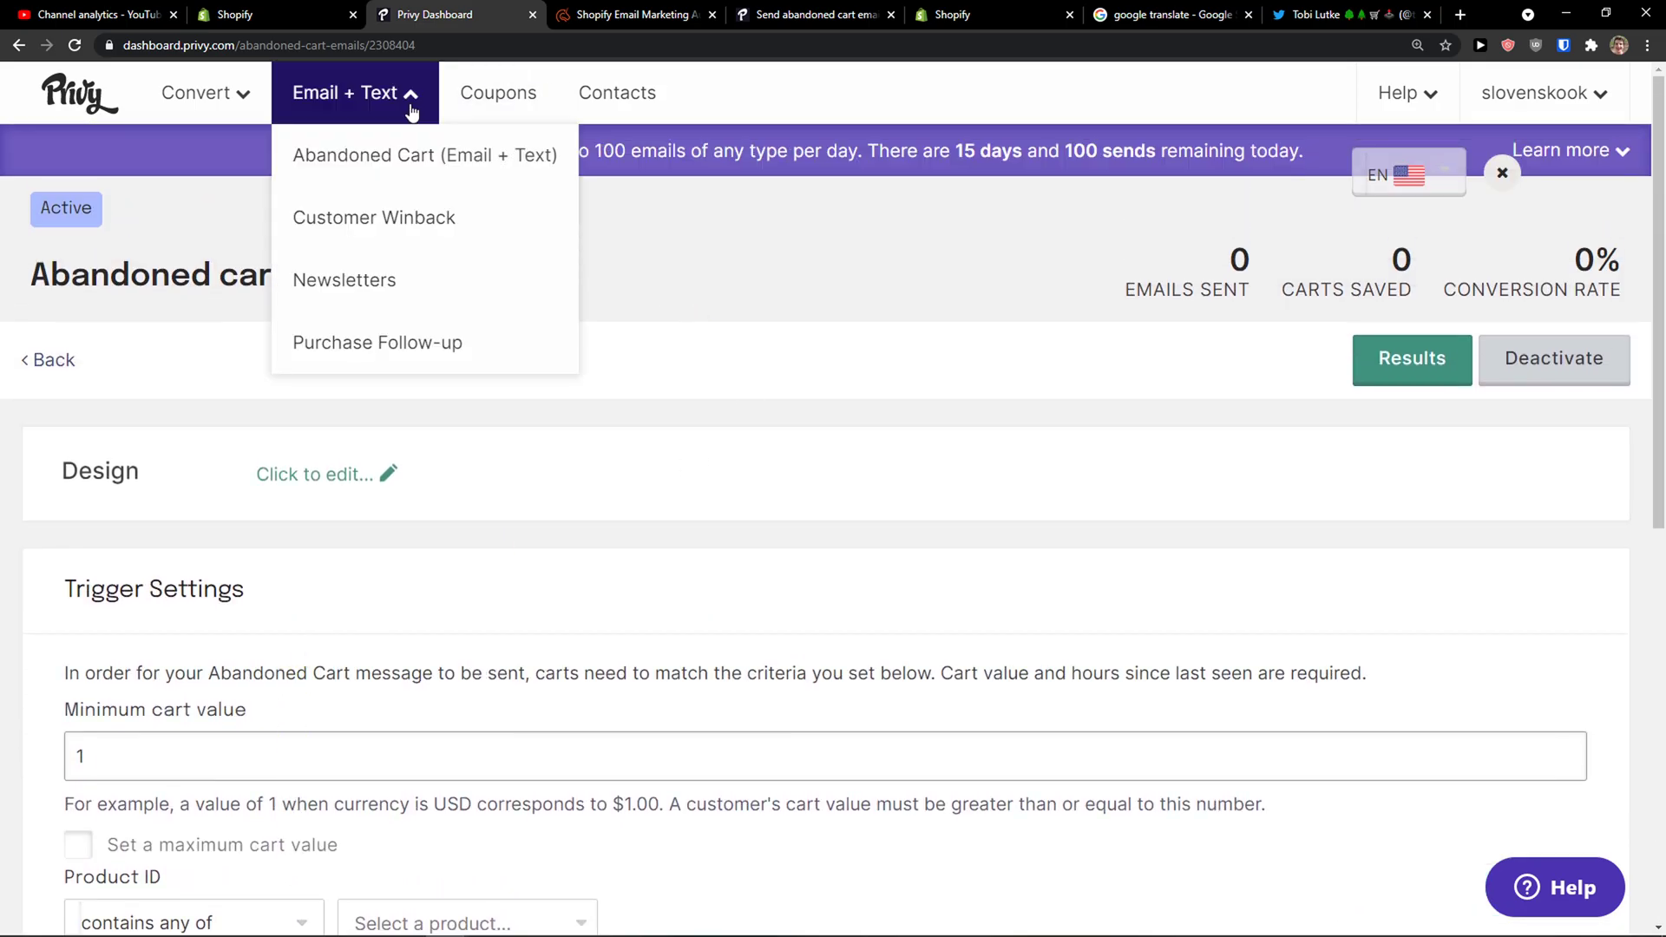
left_click(463, 243)
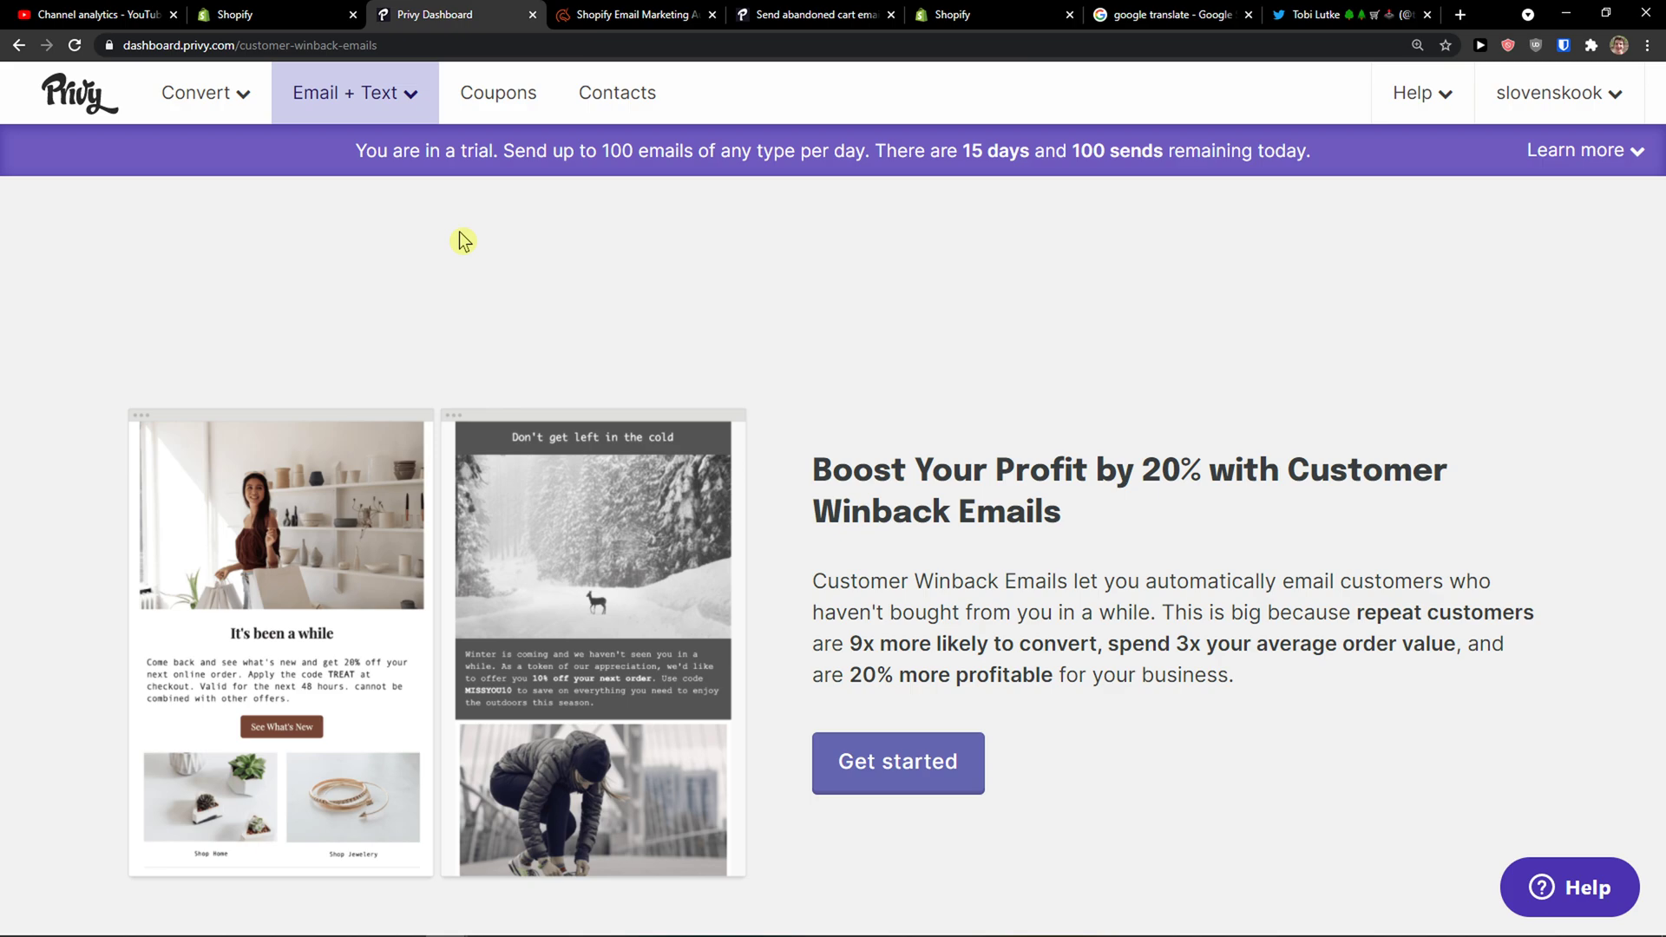
left_click(408, 112)
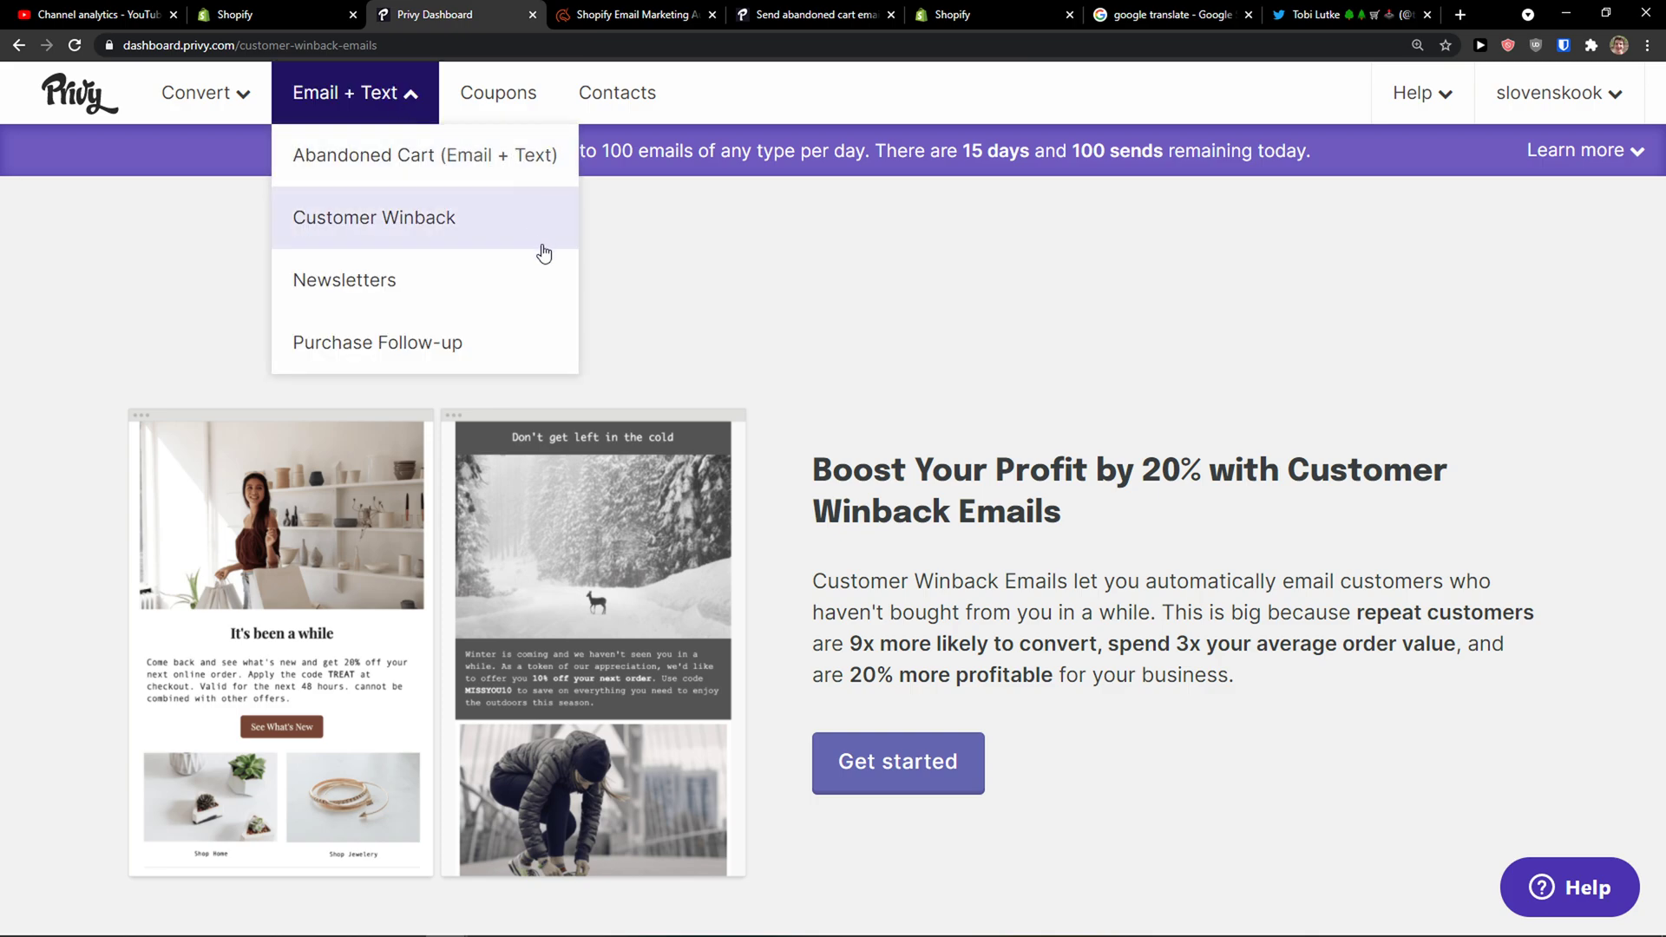
left_click(457, 297)
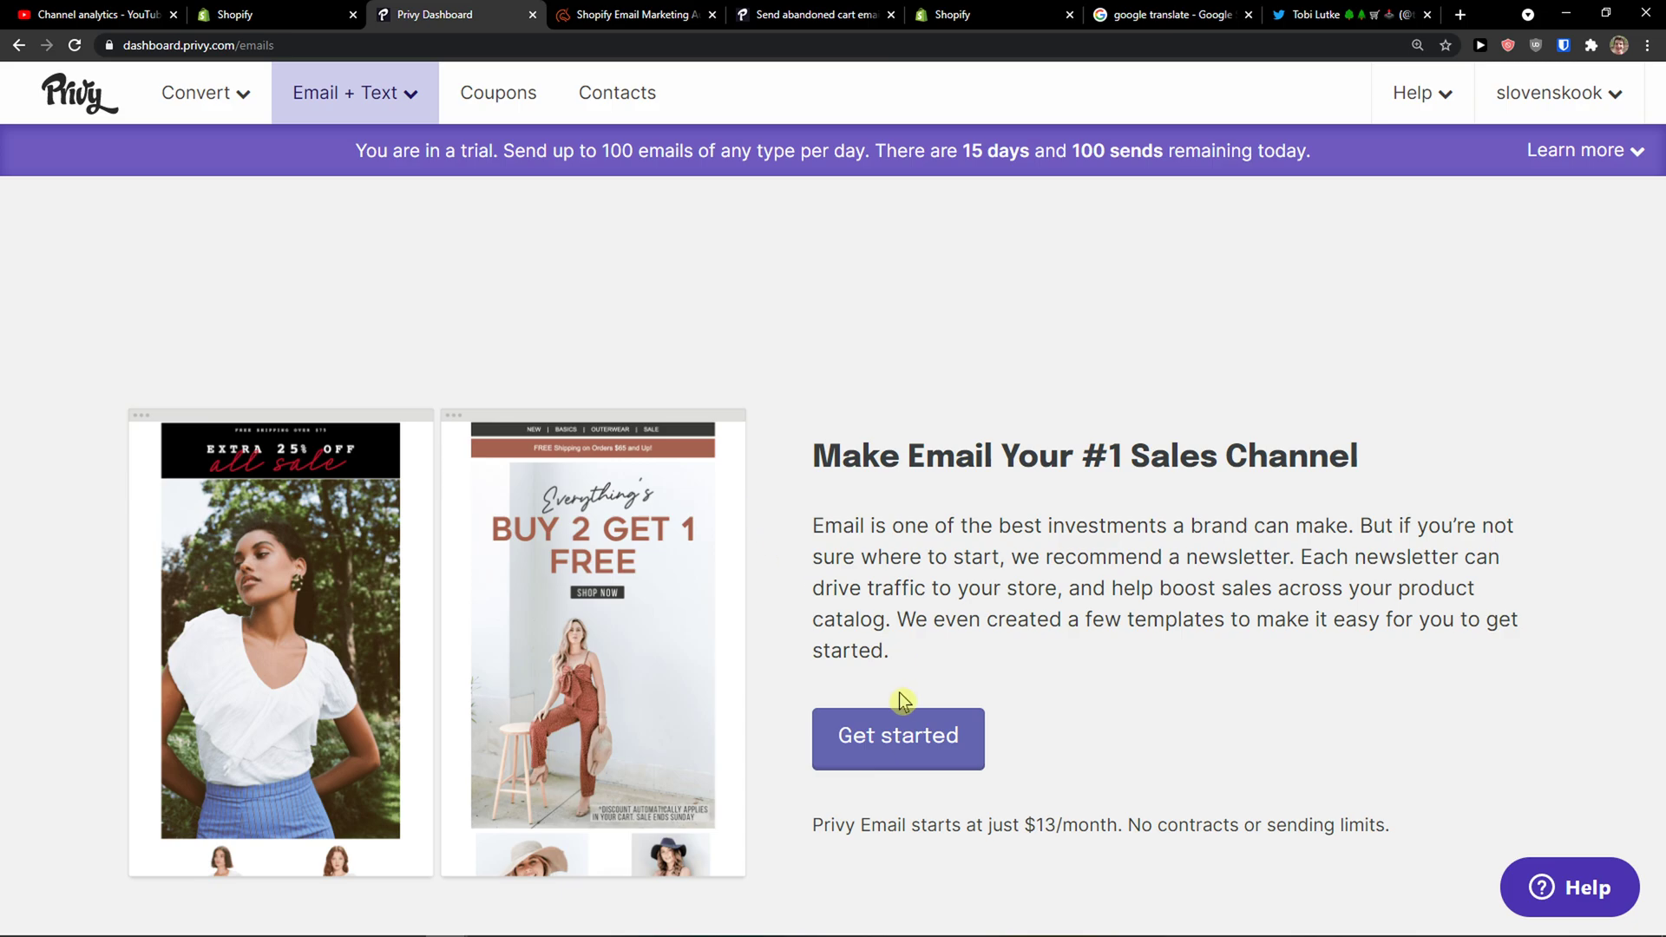
- Start a new newsletter draft and scroll through its default layout
left_click(893, 732)
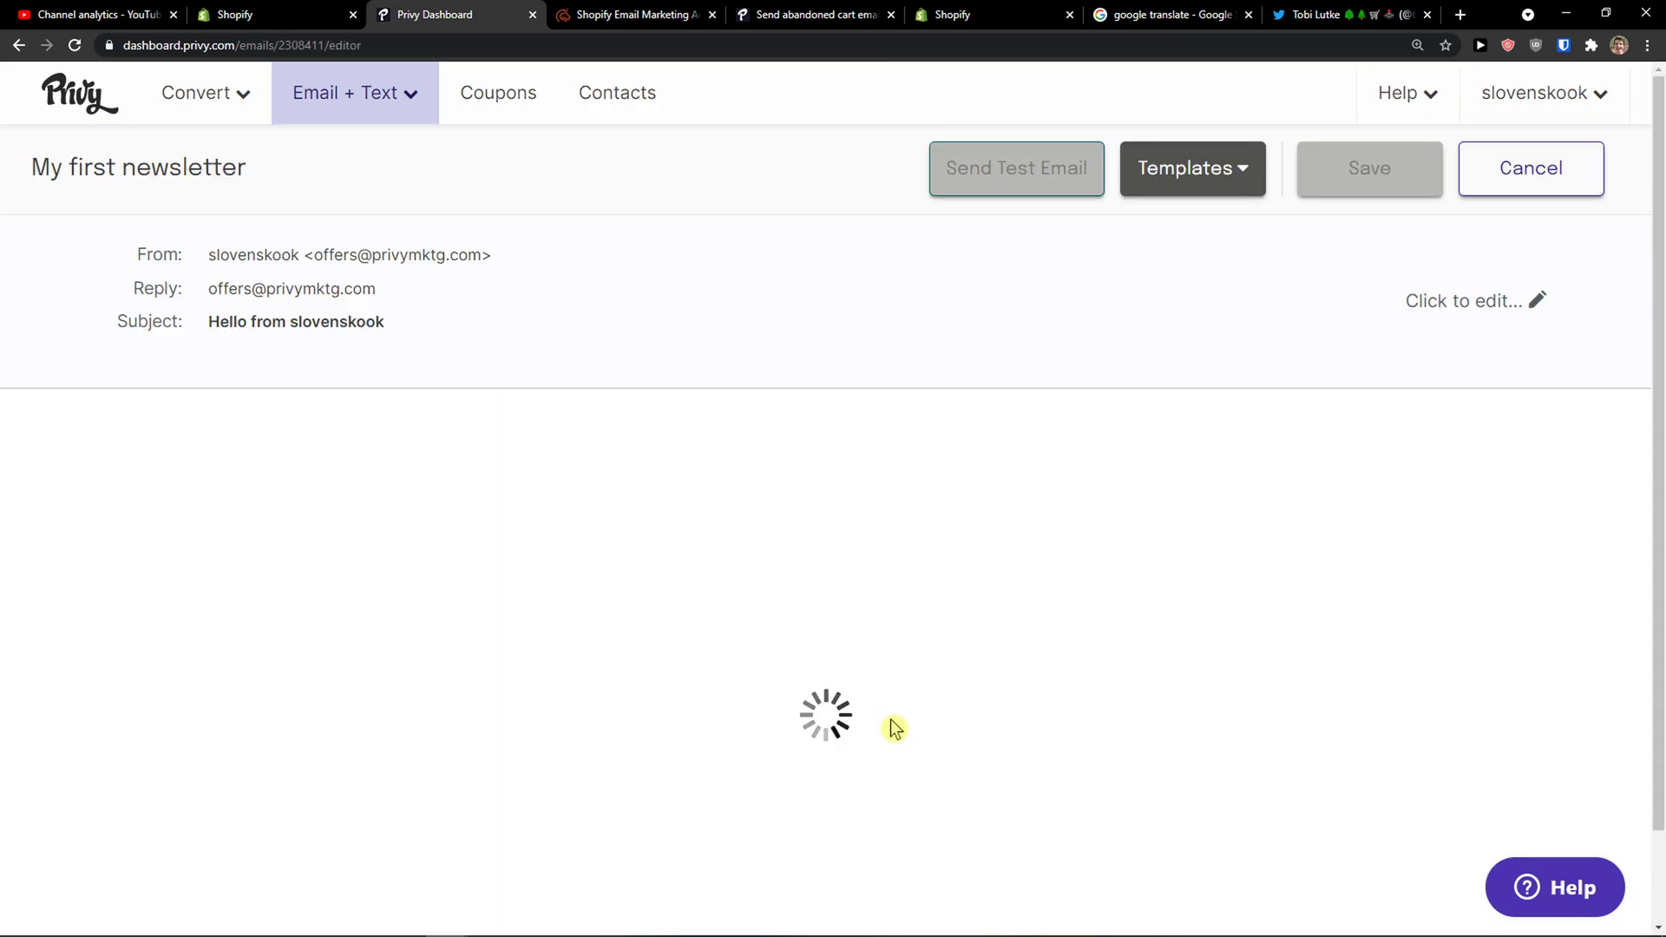
scroll(622, 586, "down", 2)
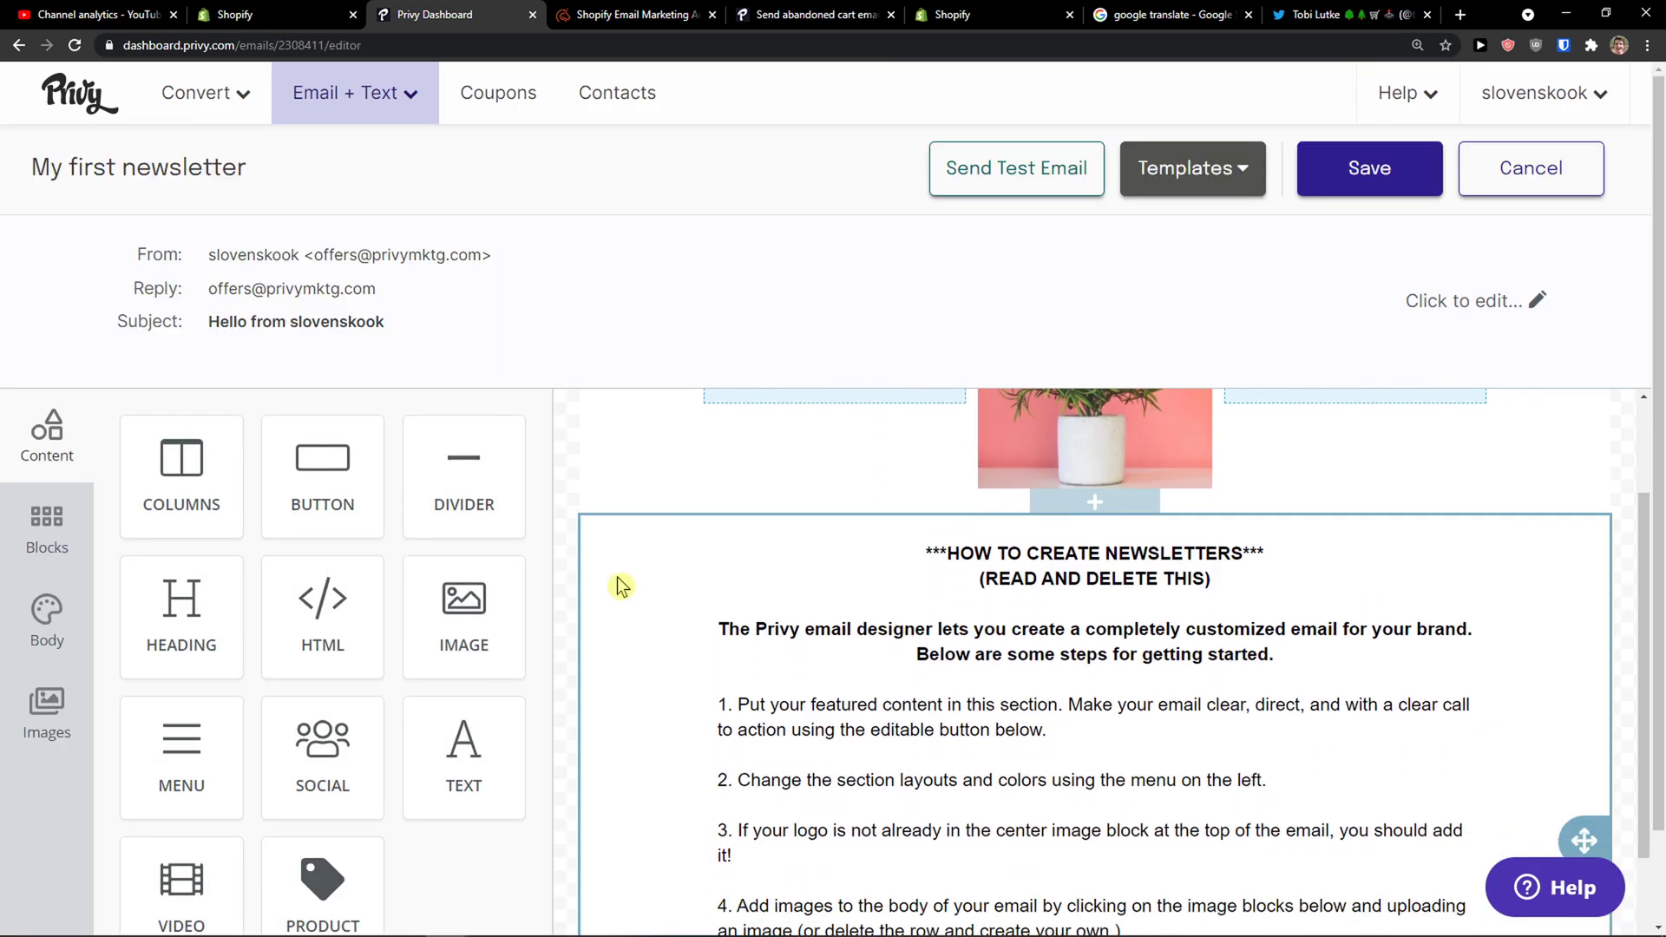
scroll(621, 586, "up", 2)
scroll(112, 584, "down", 1)
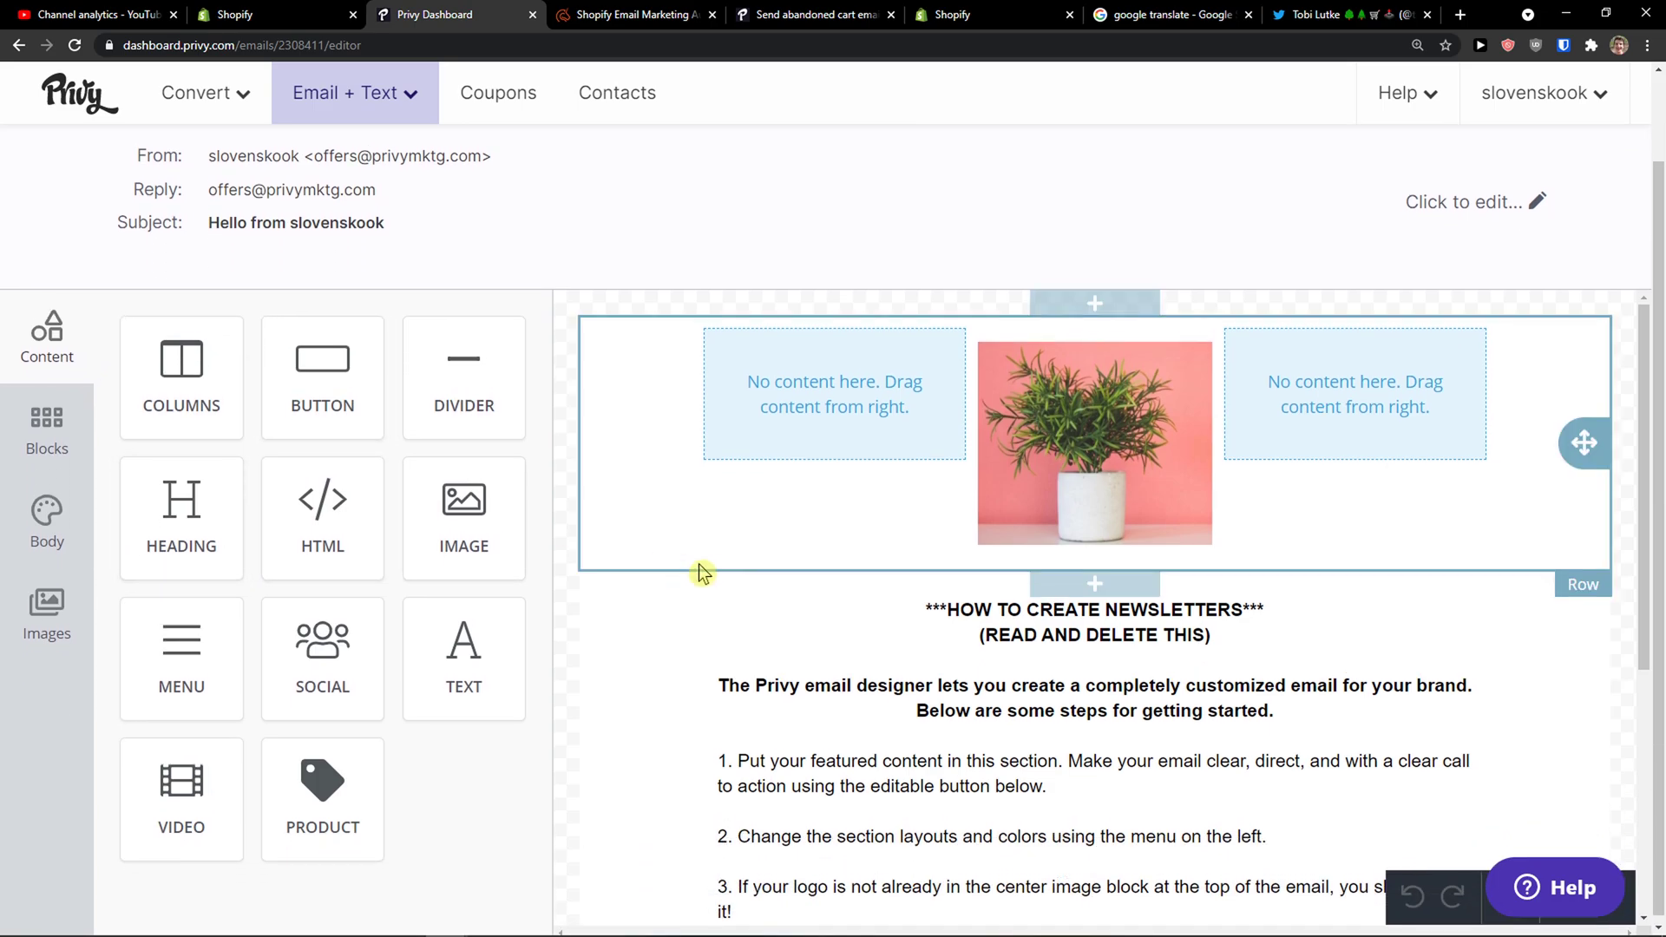
scroll(607, 588, "up", 1)
scroll(602, 602, "down", 5)
scroll(574, 605, "up", 5)
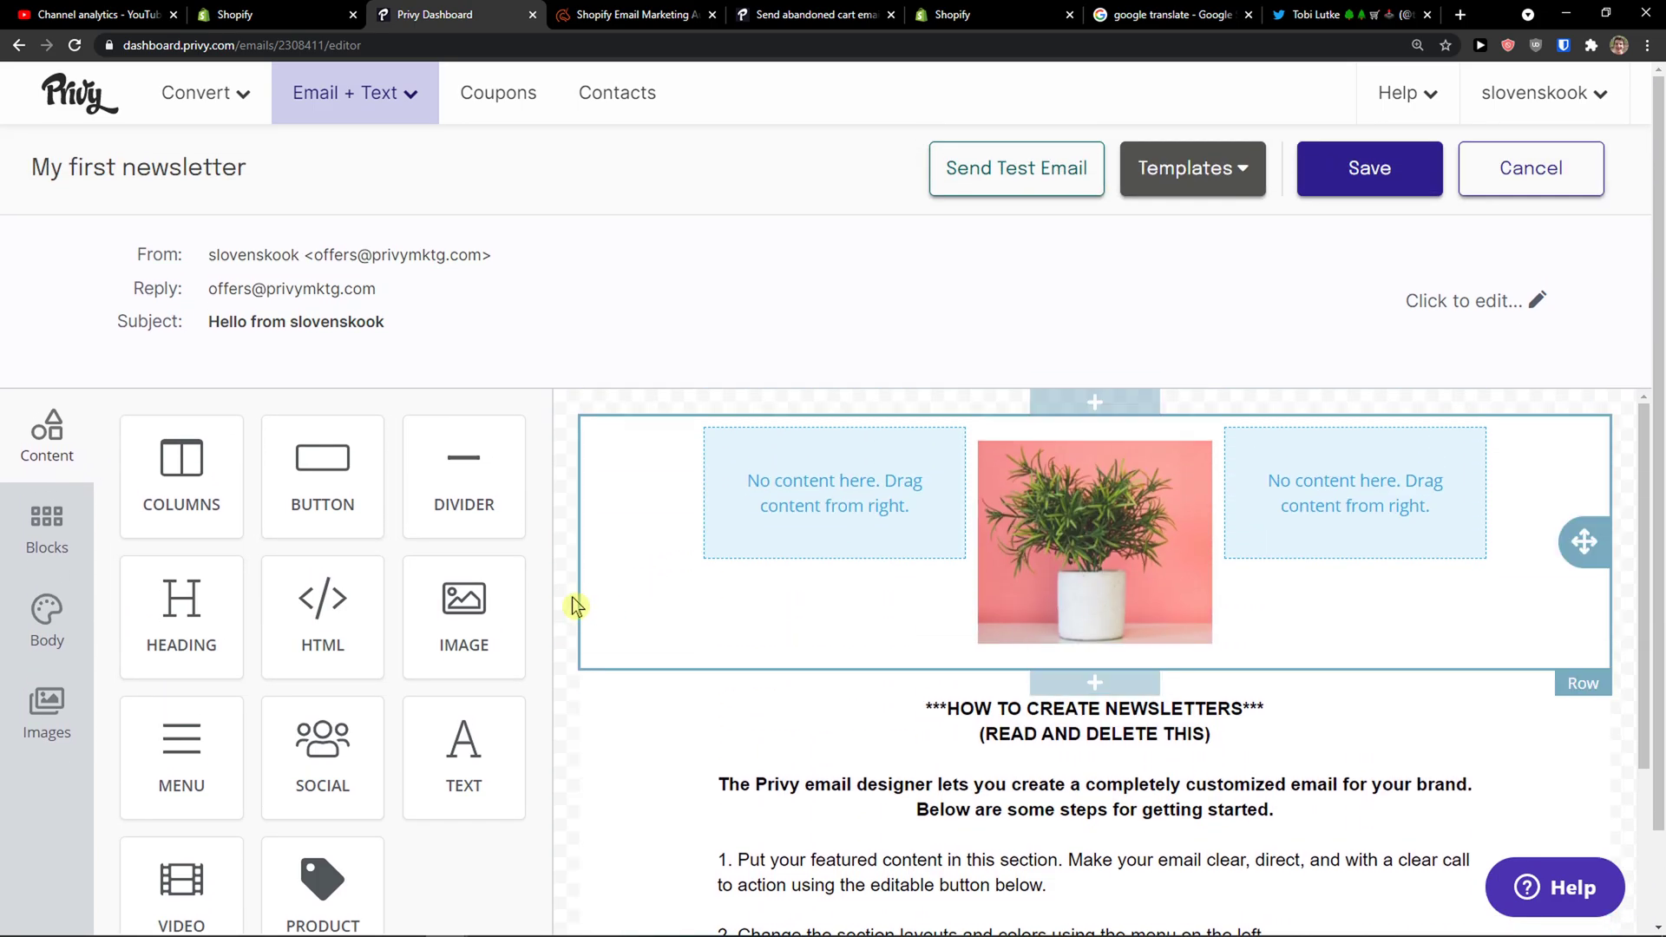
scroll(572, 605, "down", 1)
scroll(564, 603, "up", 1)
scroll(558, 602, "down", 2)
- Add a 'Button Text' button between the plant image and the text
left_click(87, 533)
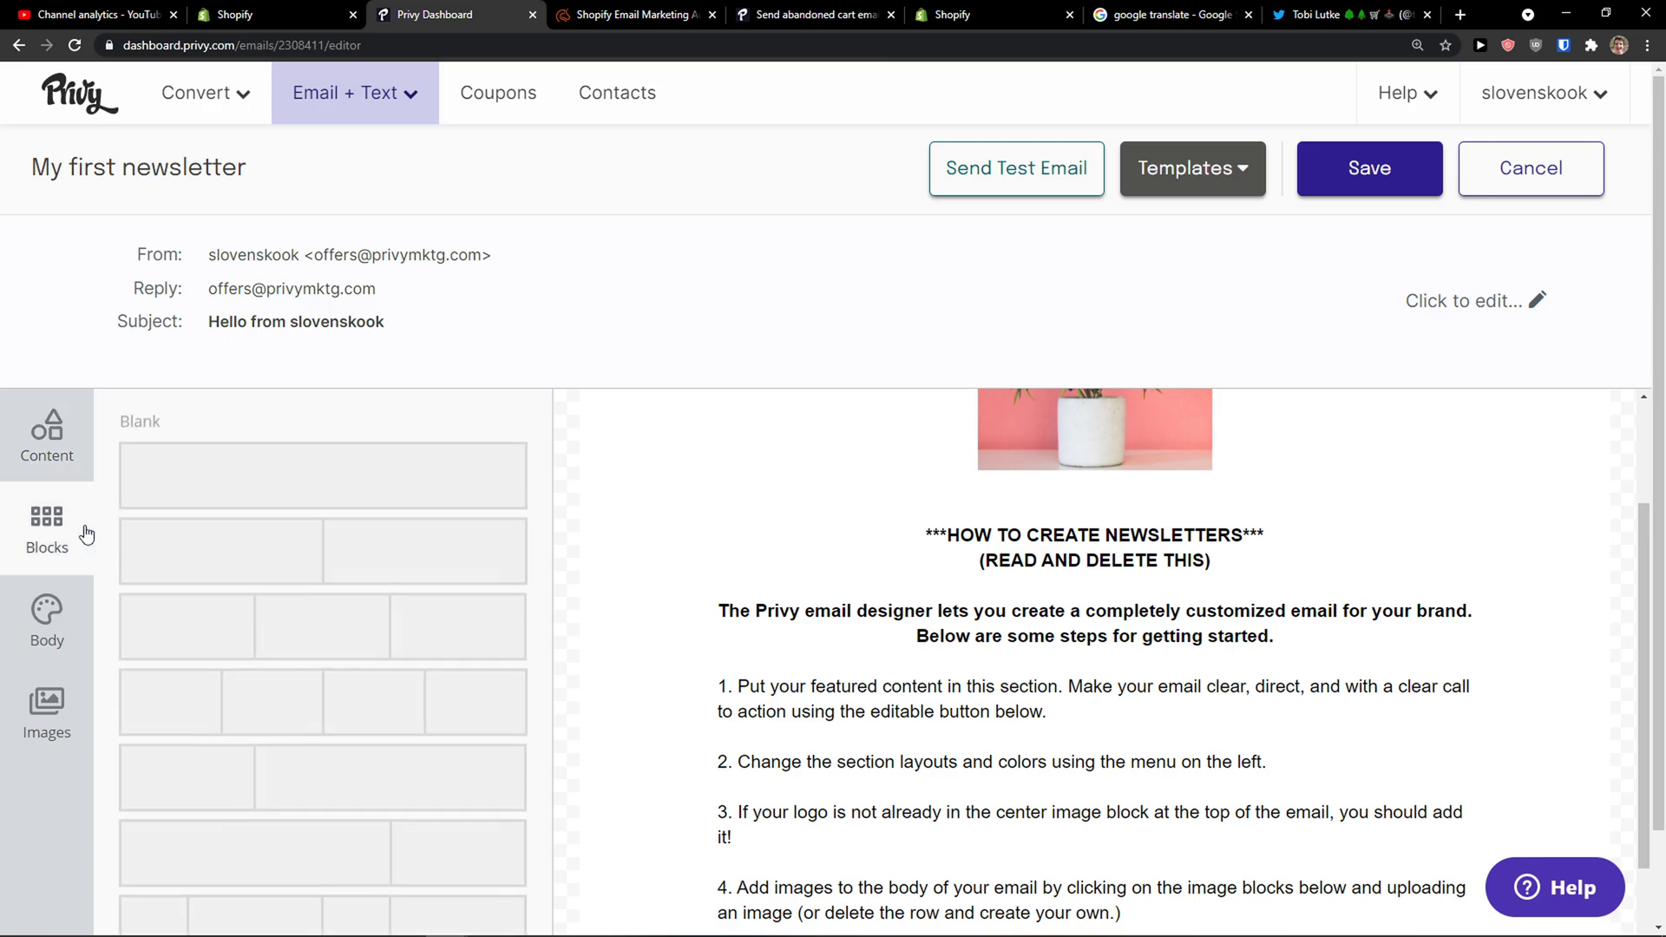
left_click(83, 468)
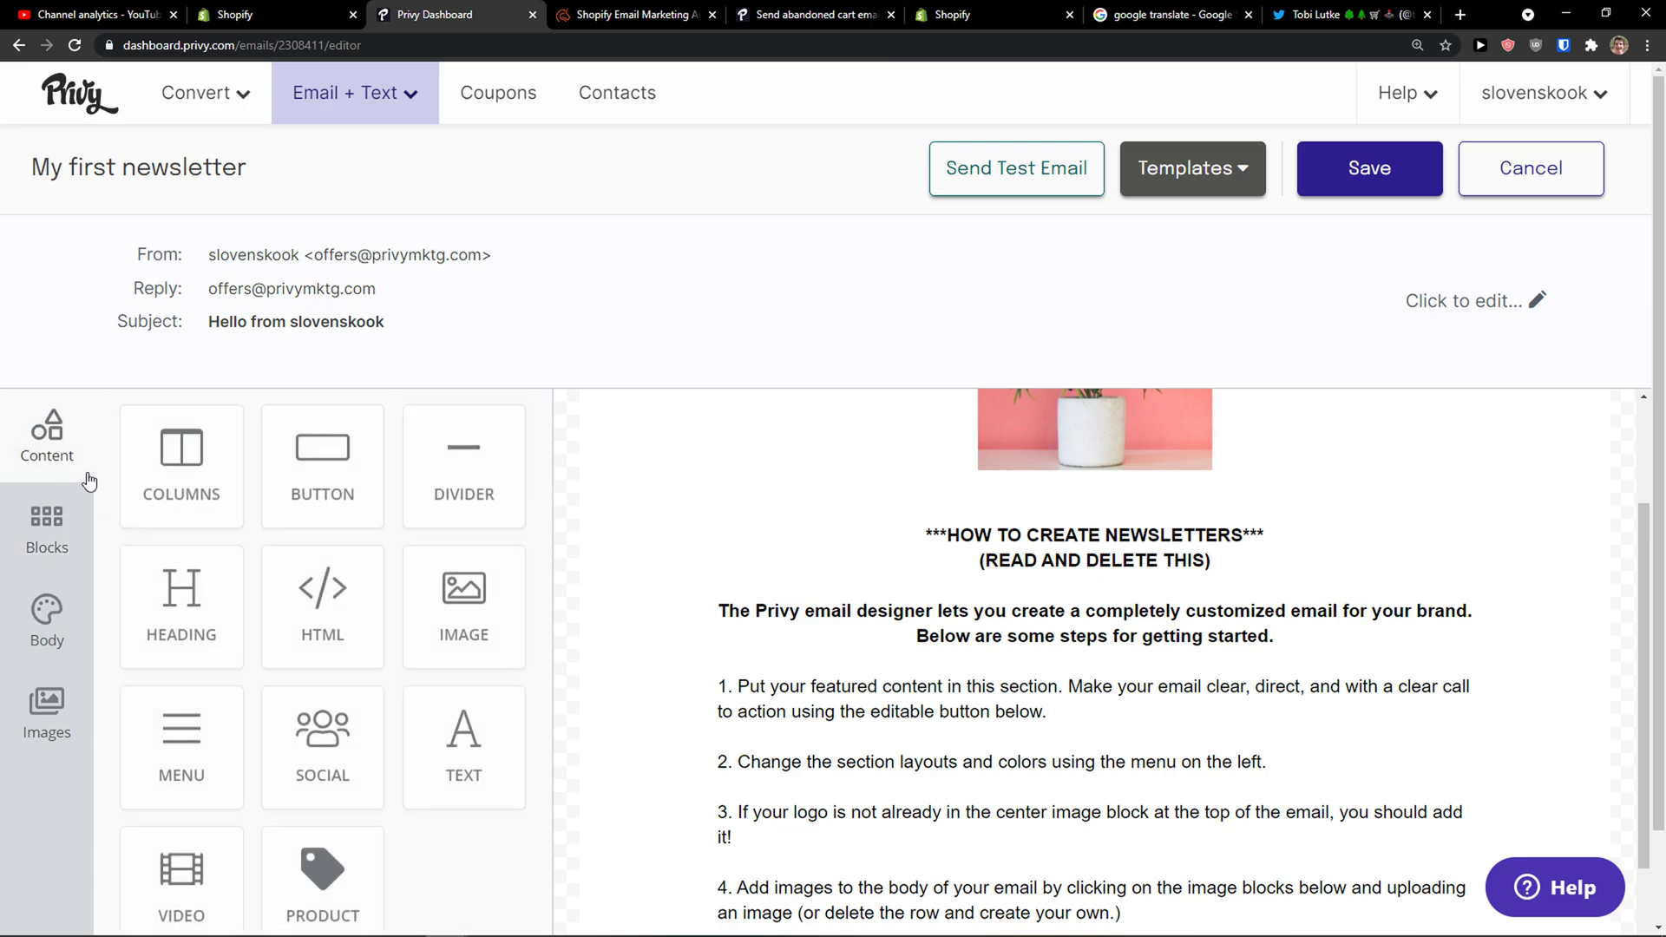
scroll(711, 639, "down", 3)
scroll(573, 532, "up", 4)
left_click_drag(323, 473, 1119, 607)
- Browse the Blocks and Body settings, view Templates, and save 'My first newsletter'
scroll(1492, 746, "down", 3)
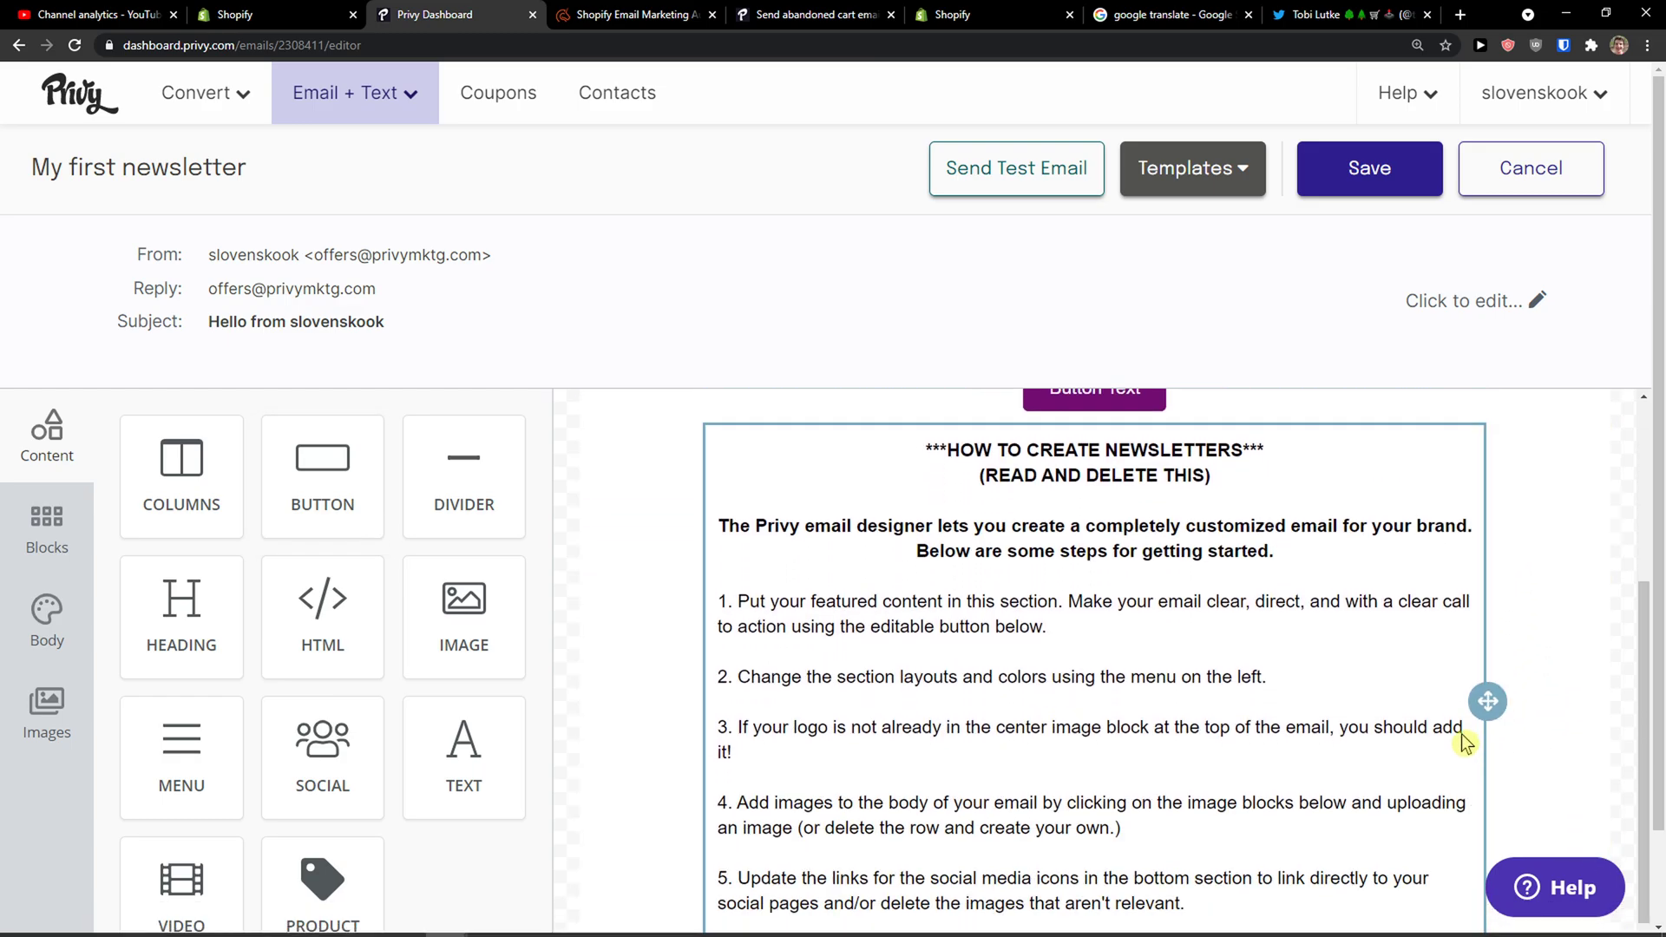
scroll(1445, 736, "up", 4)
scroll(1370, 710, "down", 5)
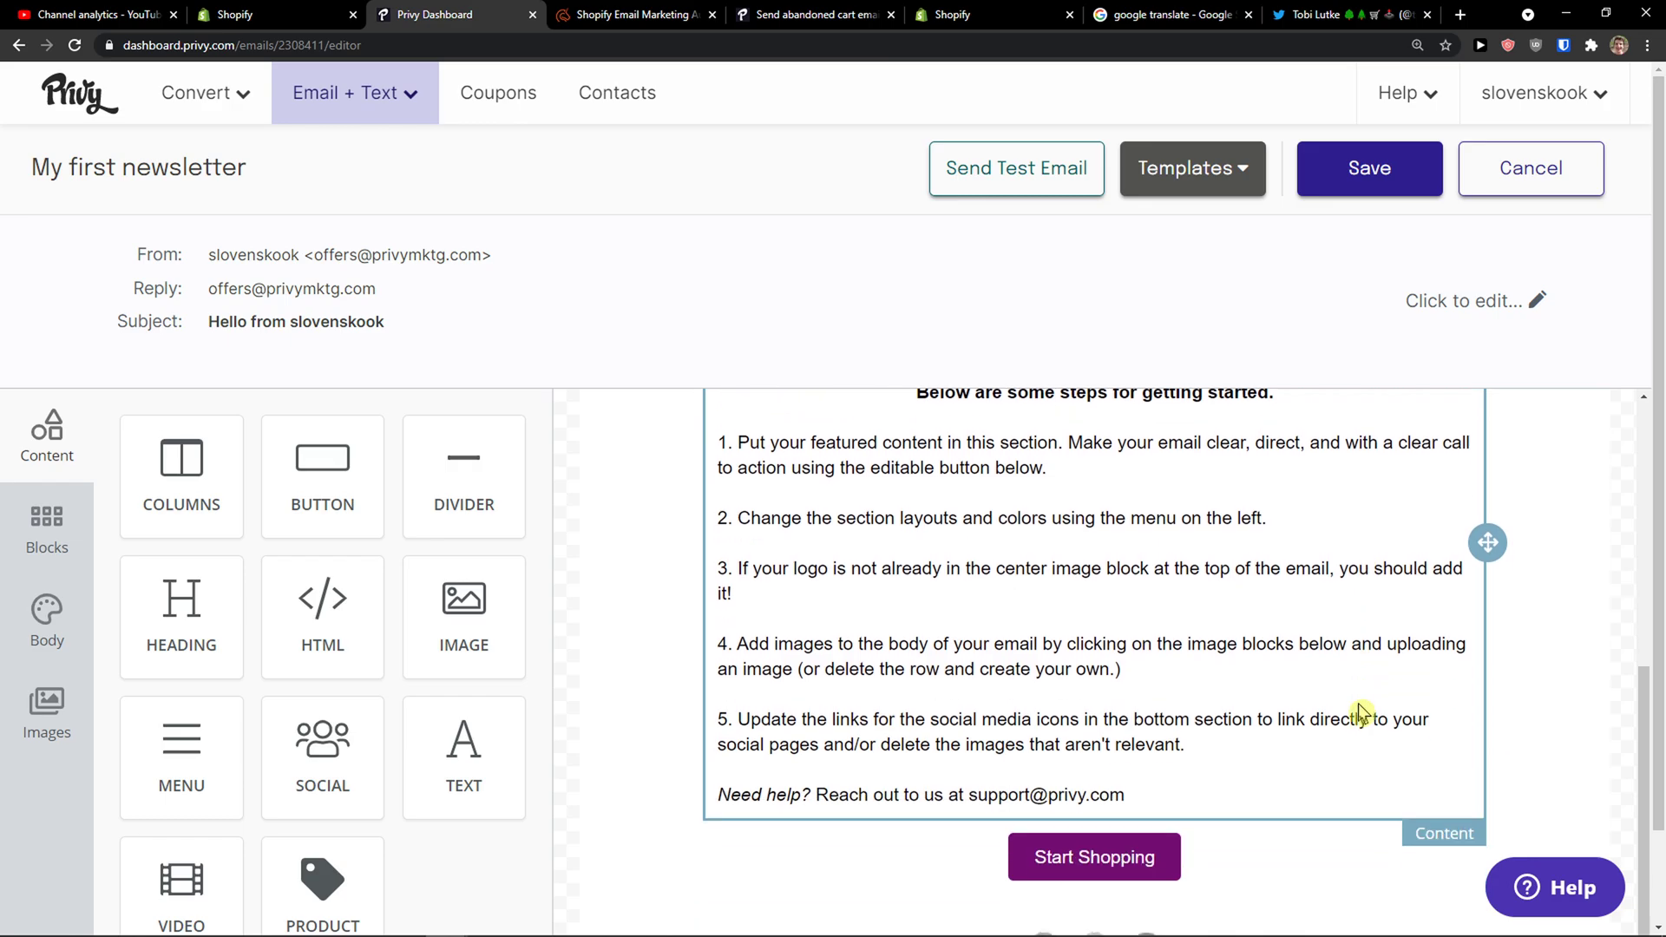
left_click(47, 528)
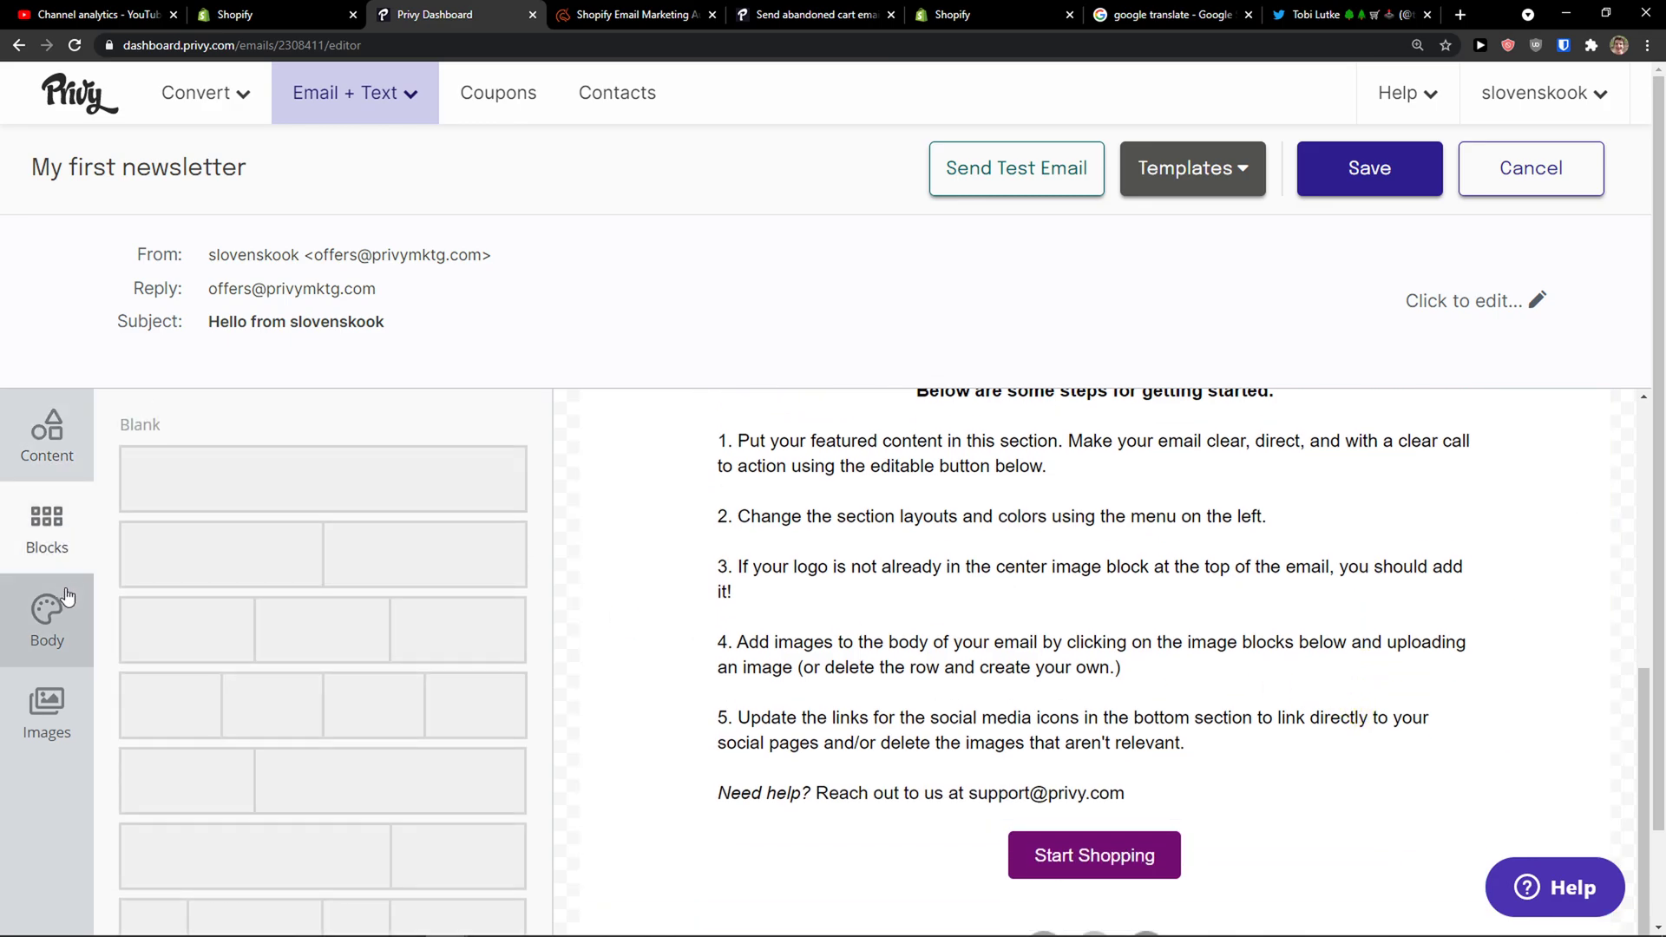
left_click(70, 599)
left_click(51, 447)
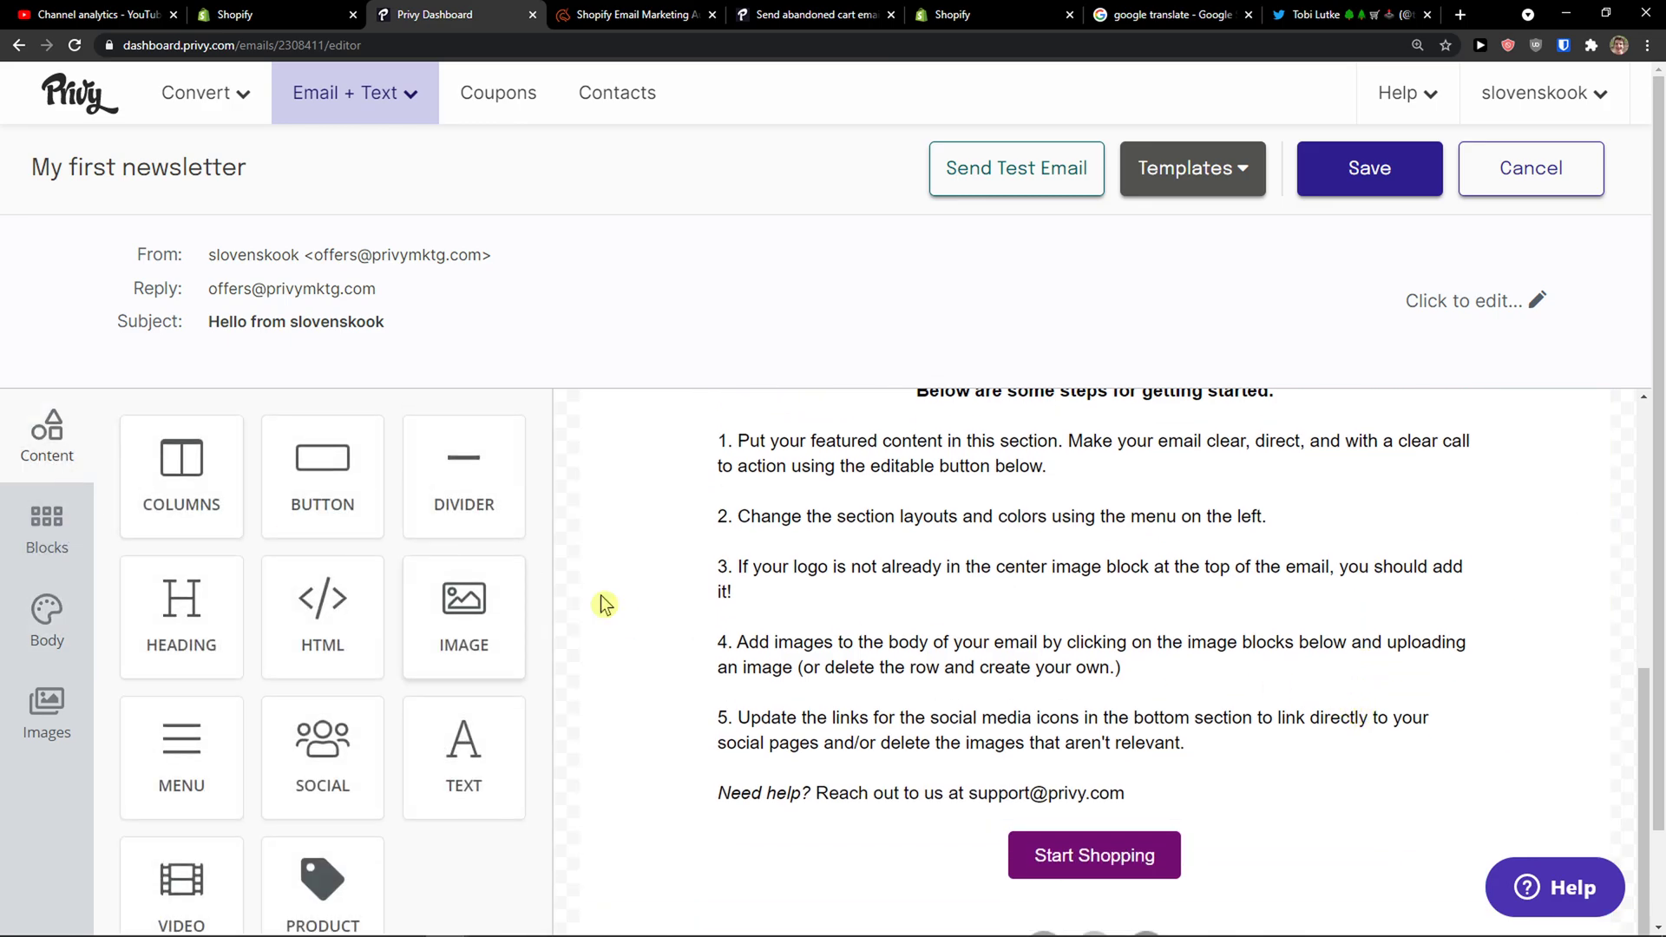
scroll(711, 633, "up", 5)
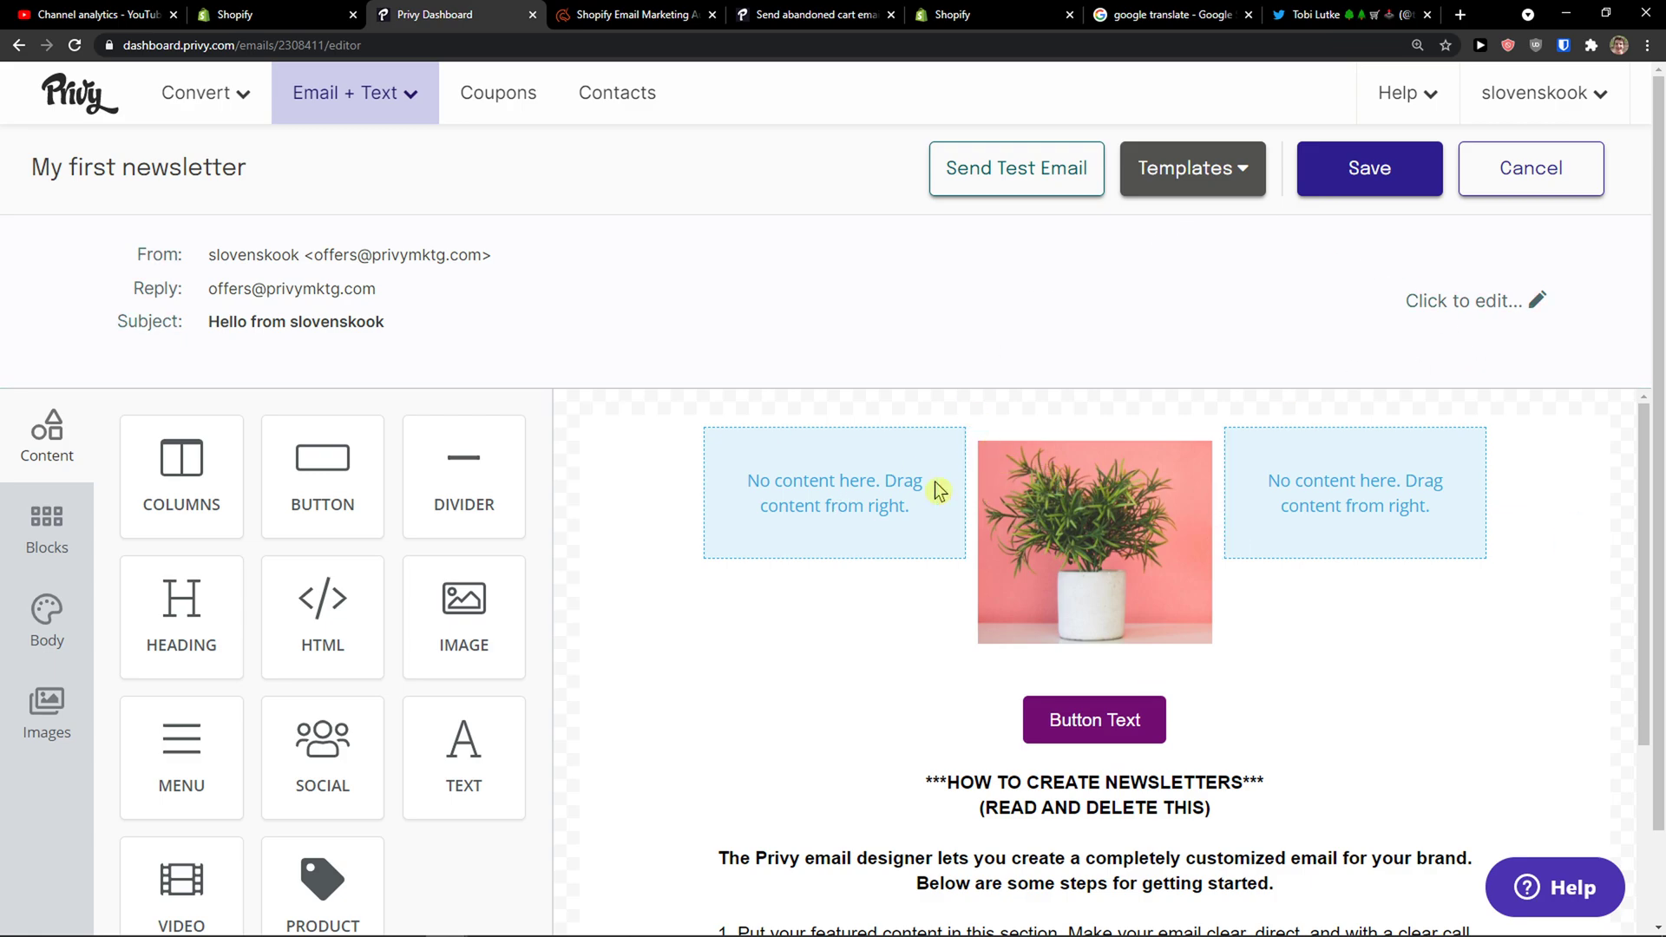
scroll(365, 514, "down", 1)
scroll(365, 514, "up", 1)
scroll(799, 457, "down", 5)
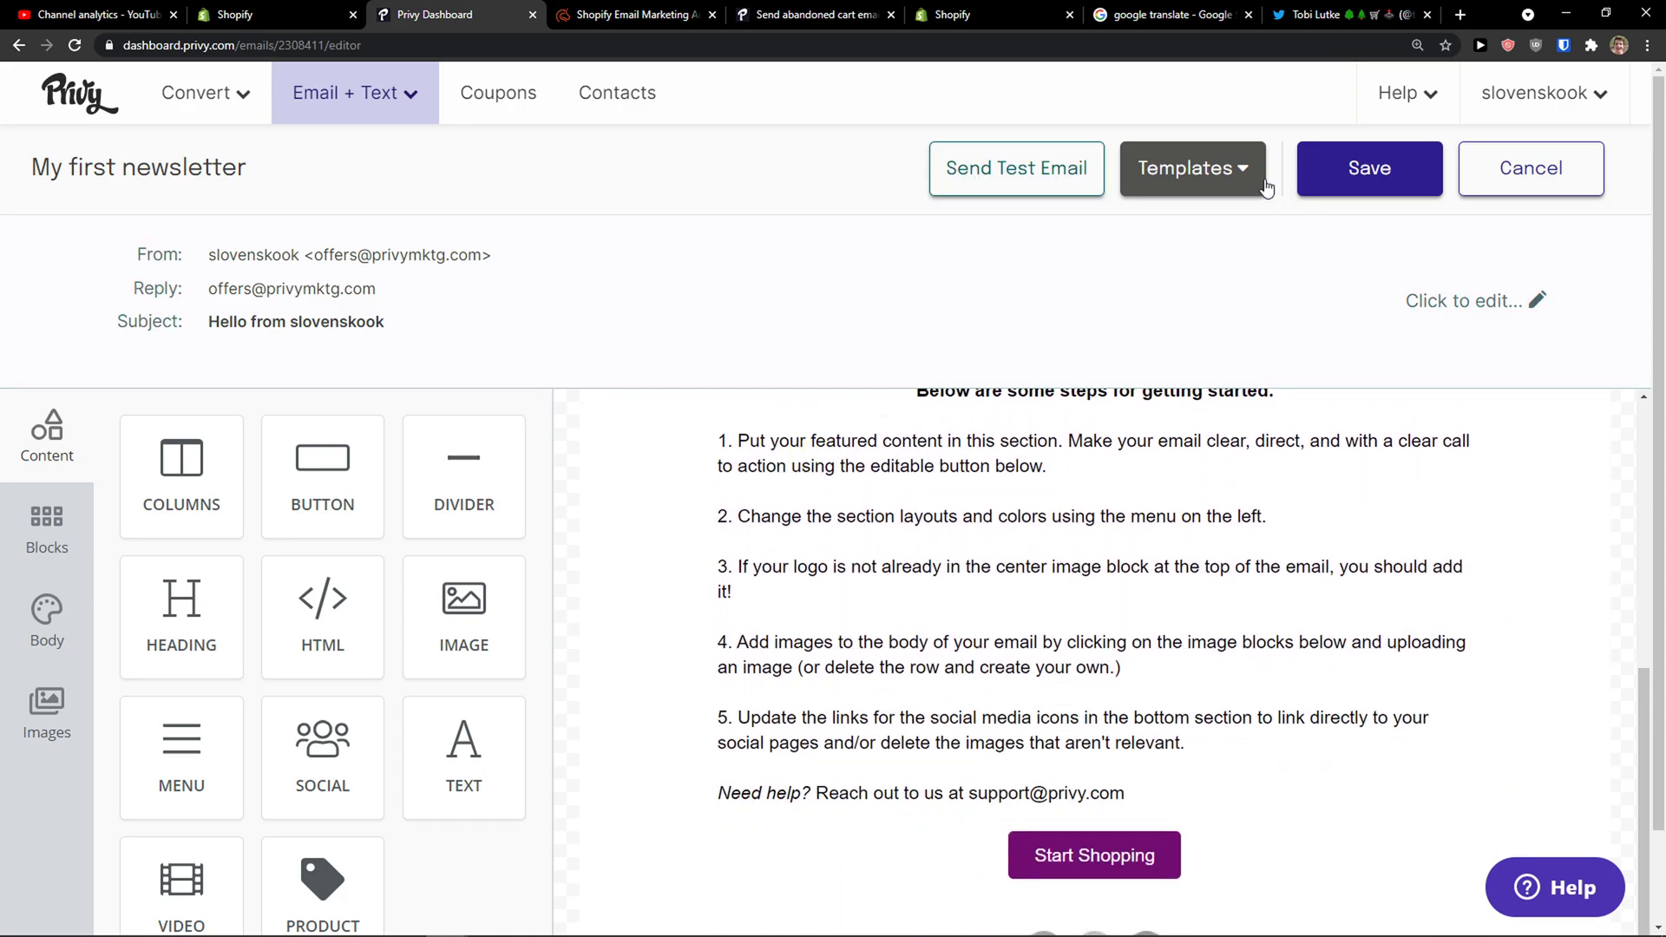
left_click(1242, 181)
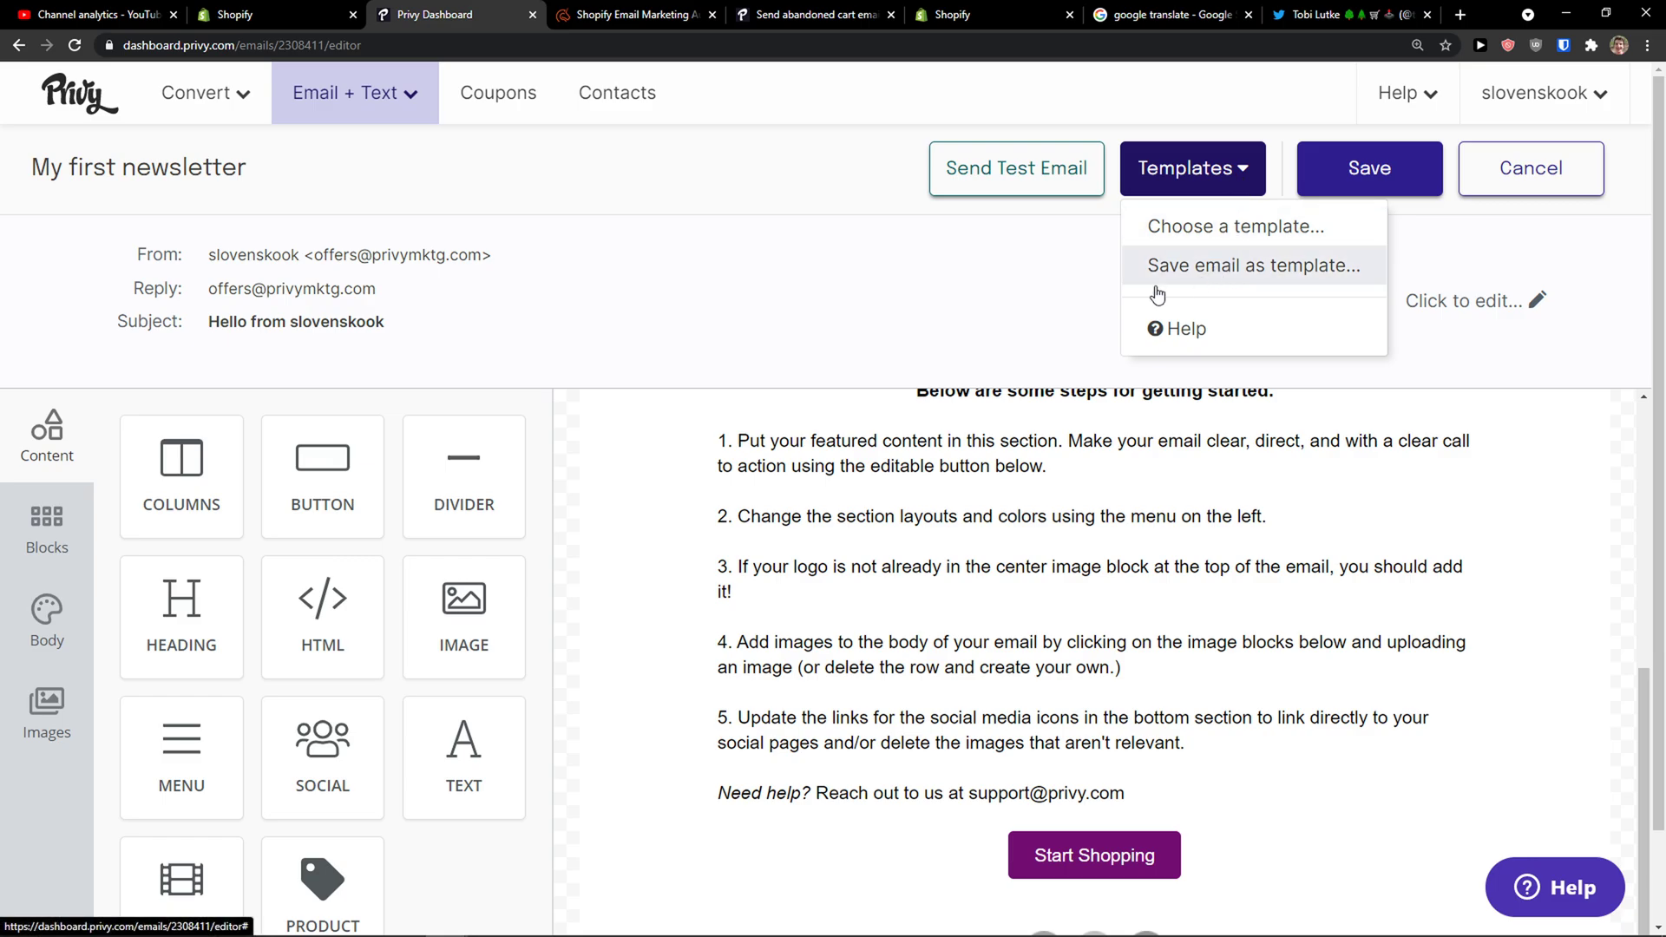
left_click(1427, 178)
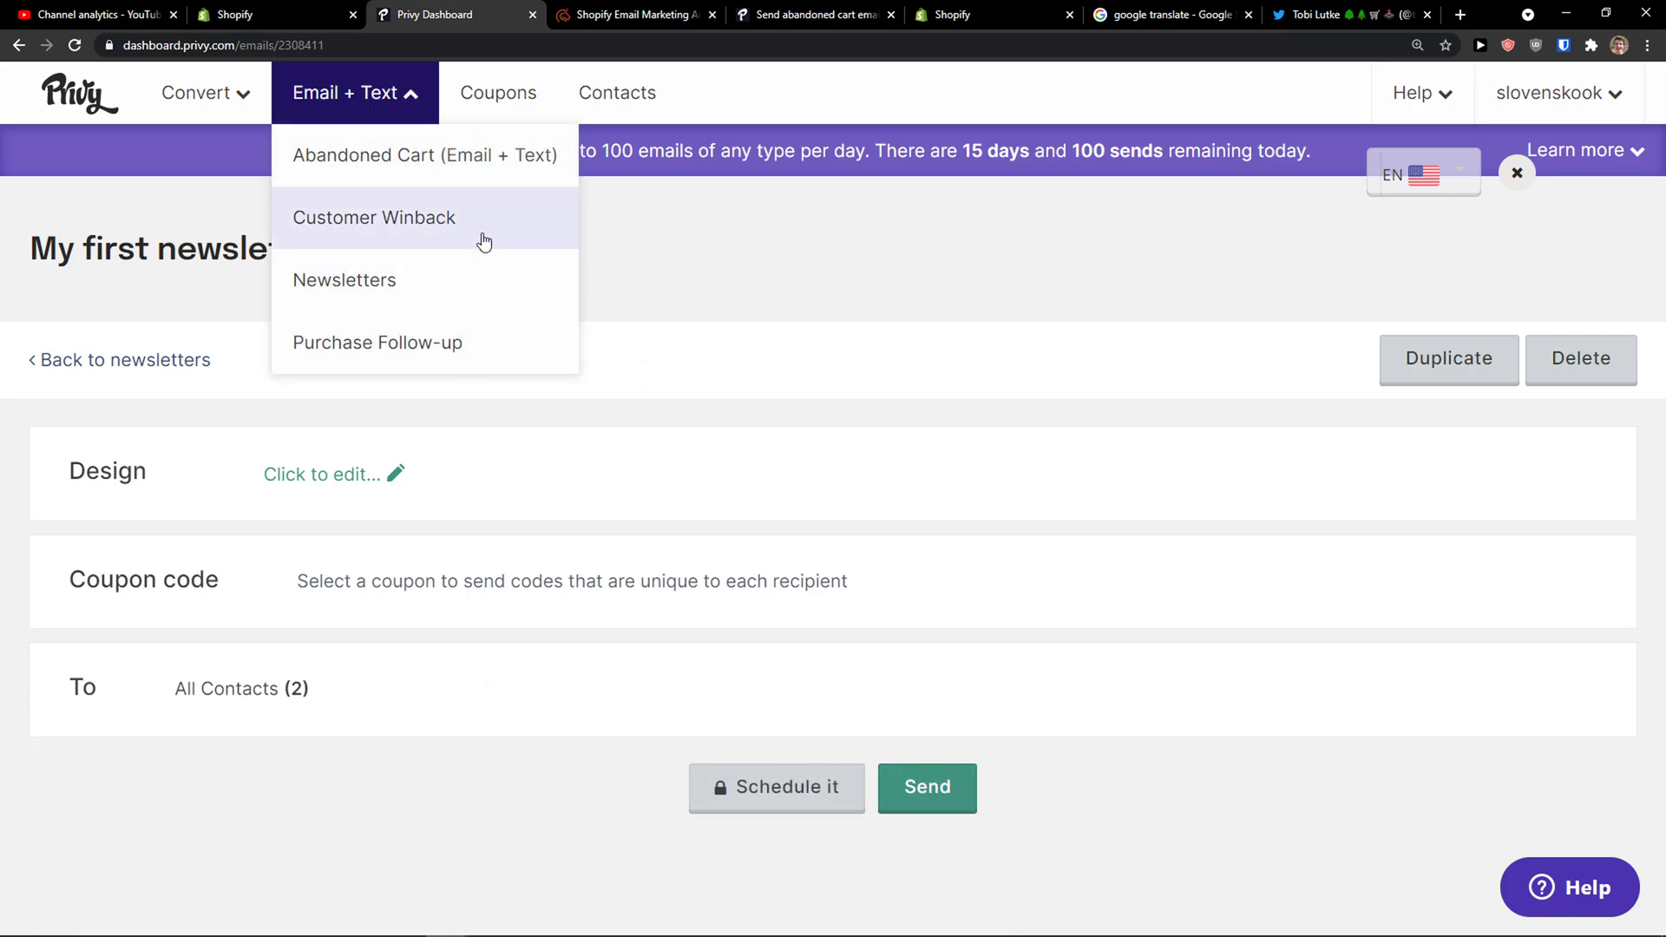
- Create a Purchase follow-up draft and review its trigger: 4 hours after order, minimum value 0
left_click(463, 325)
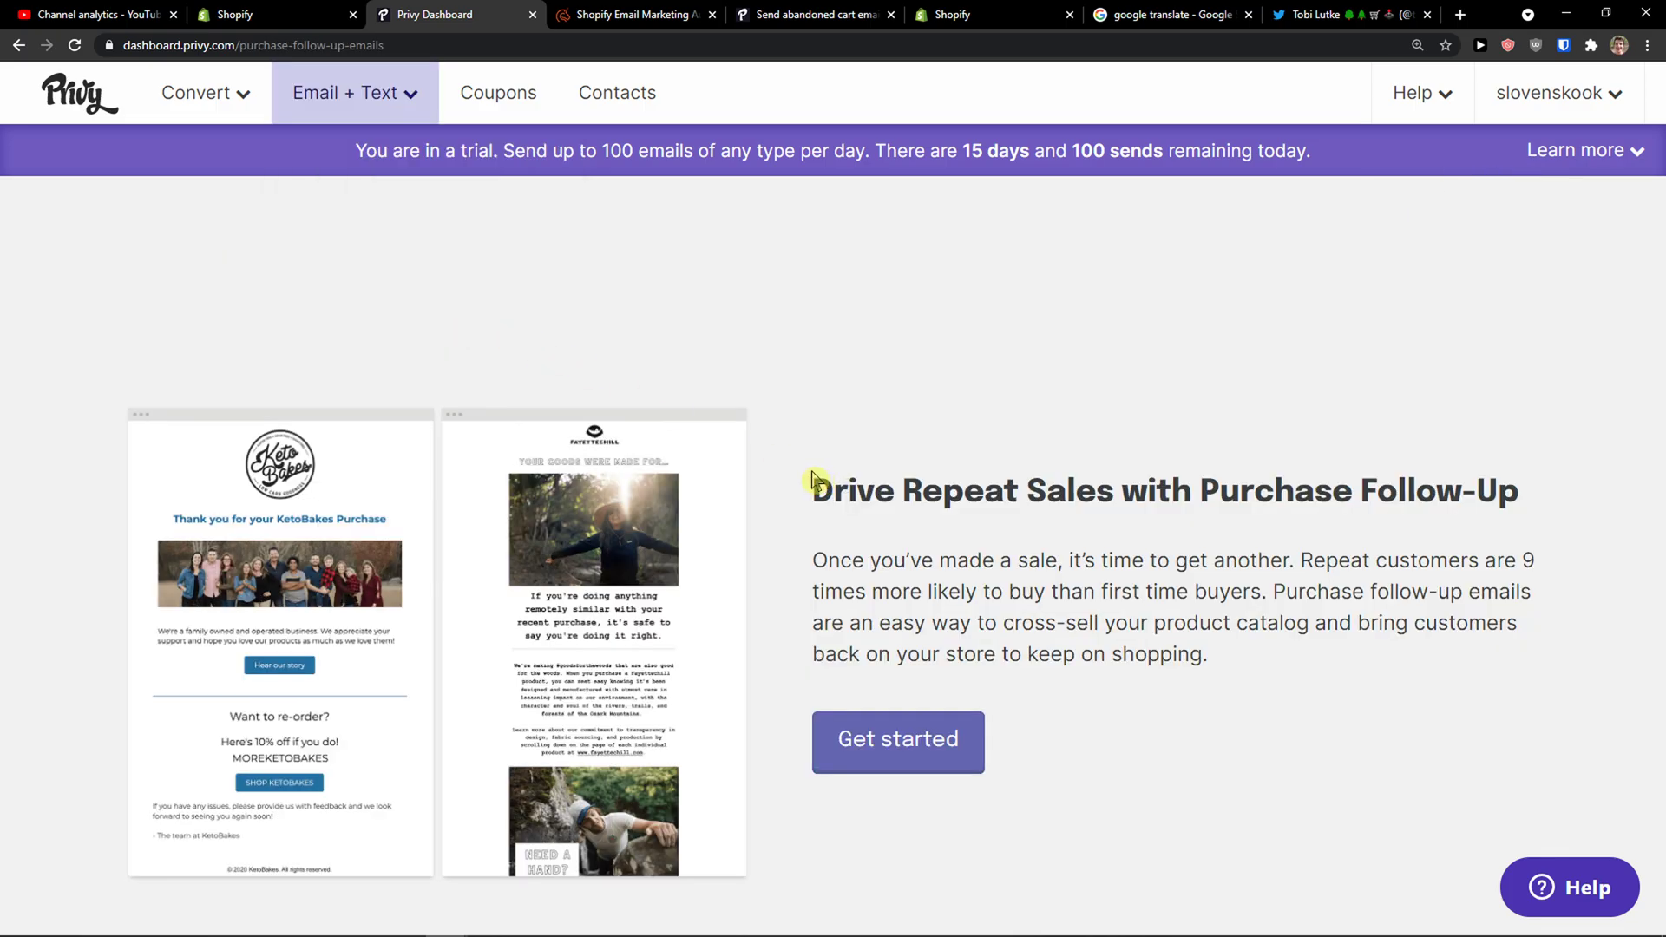
left_click(894, 748)
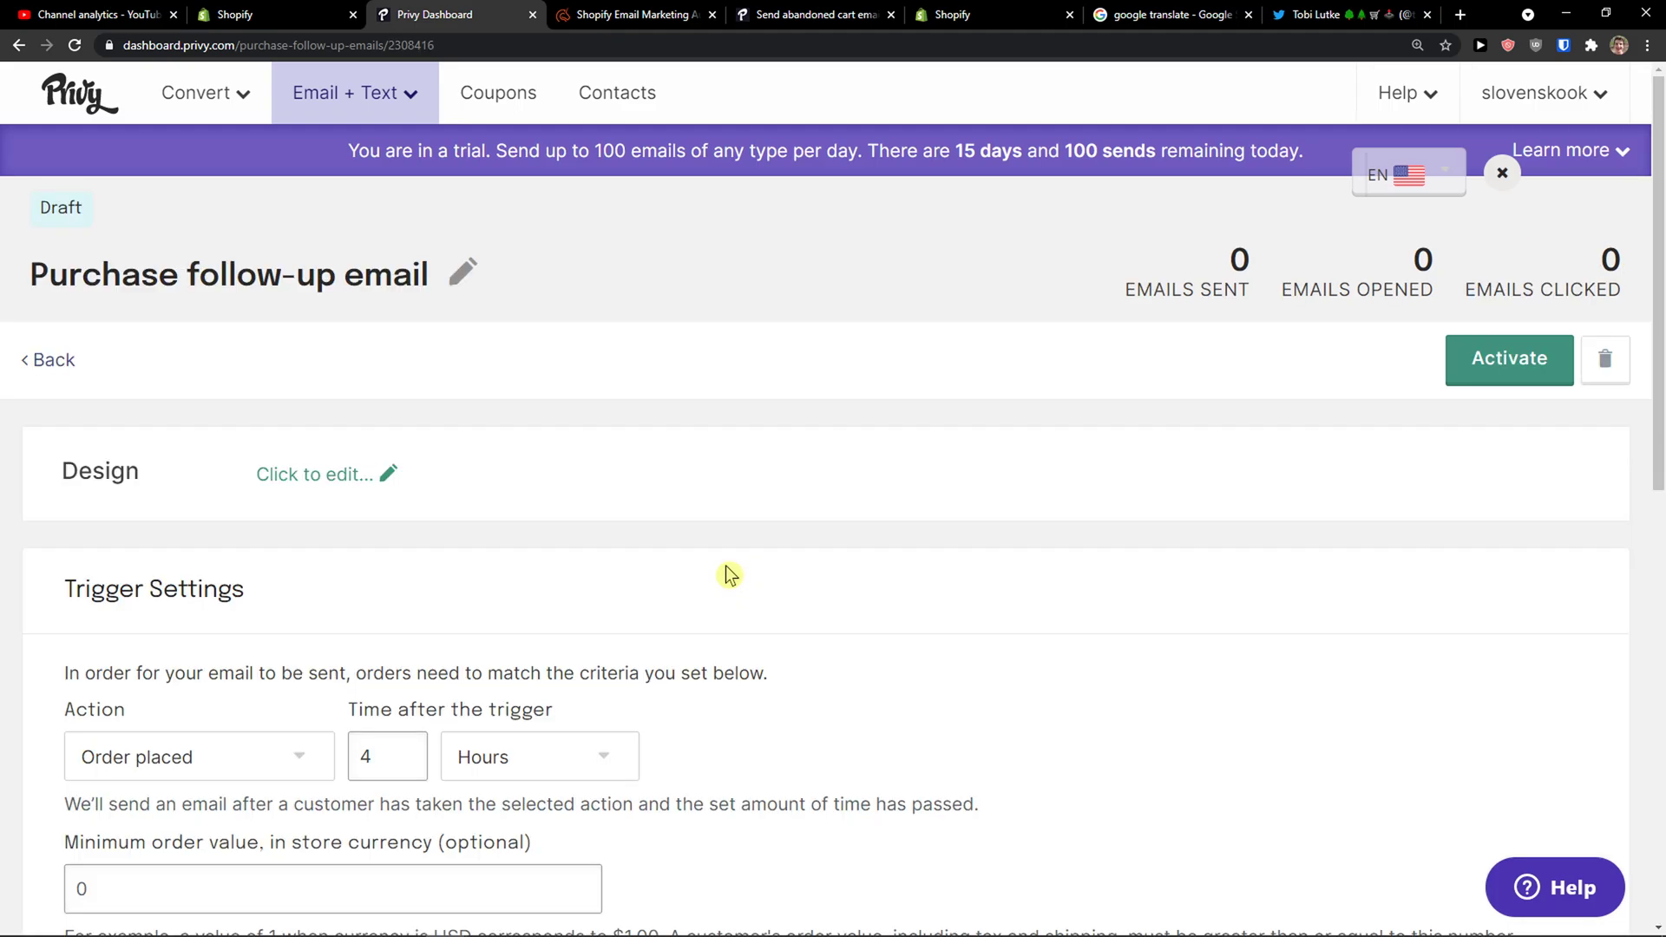
scroll(718, 565, "down", 2)
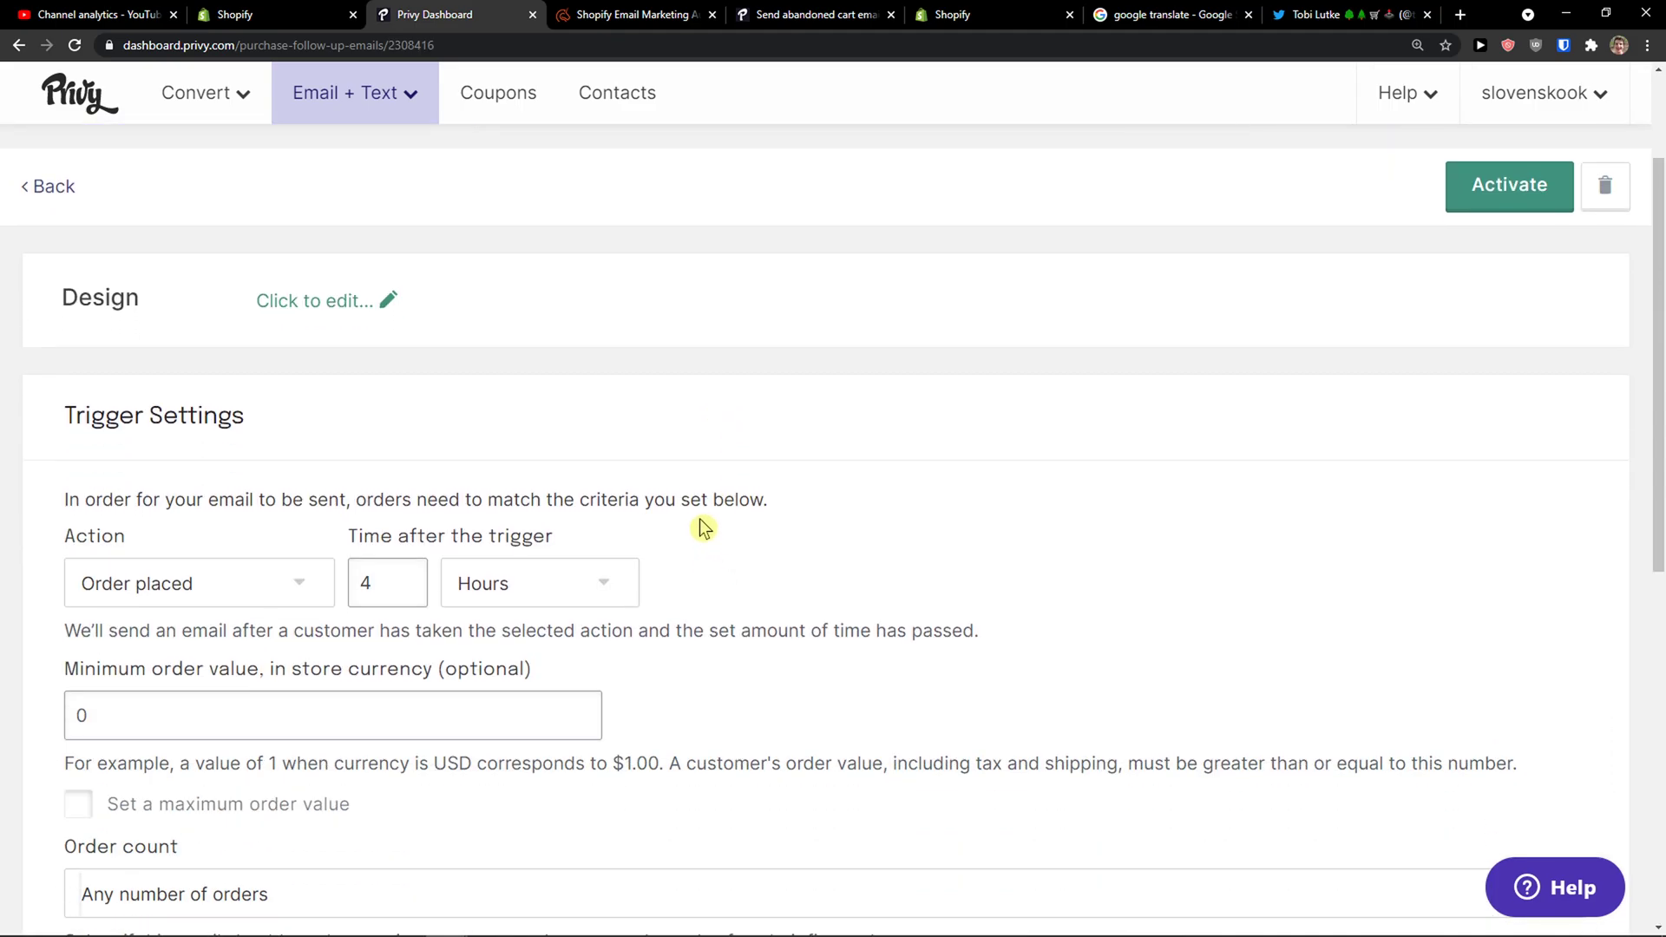
left_click_drag(209, 503, 789, 517)
left_click(791, 519)
scroll(676, 546, "down", 1)
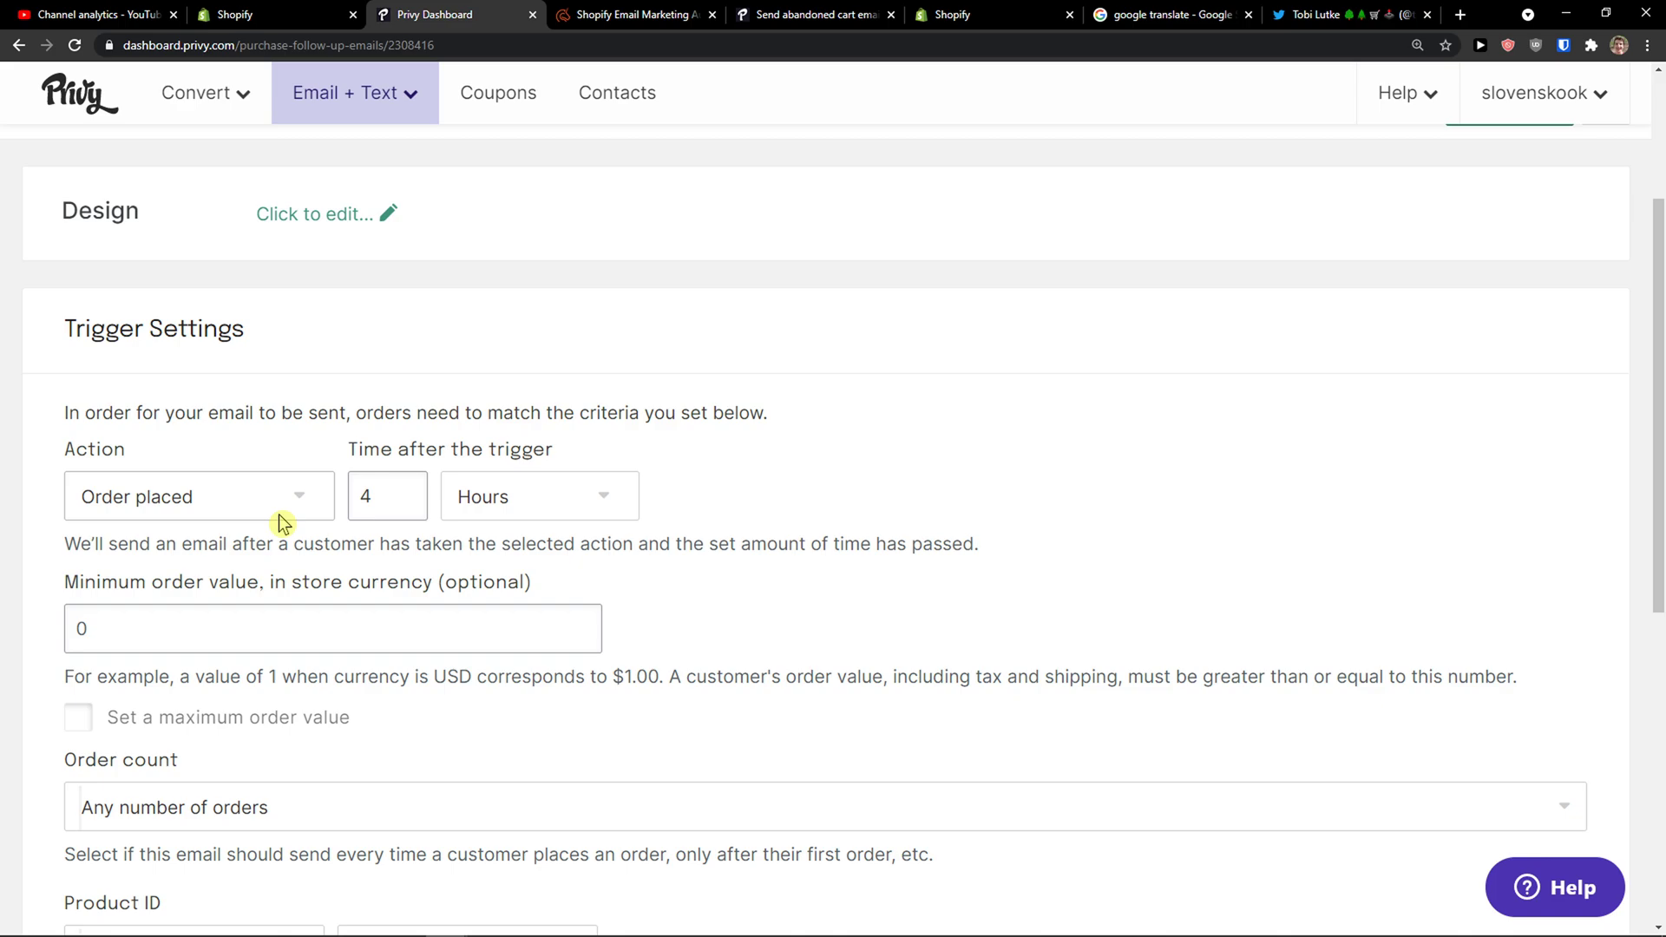
scroll(758, 622, "up", 3)
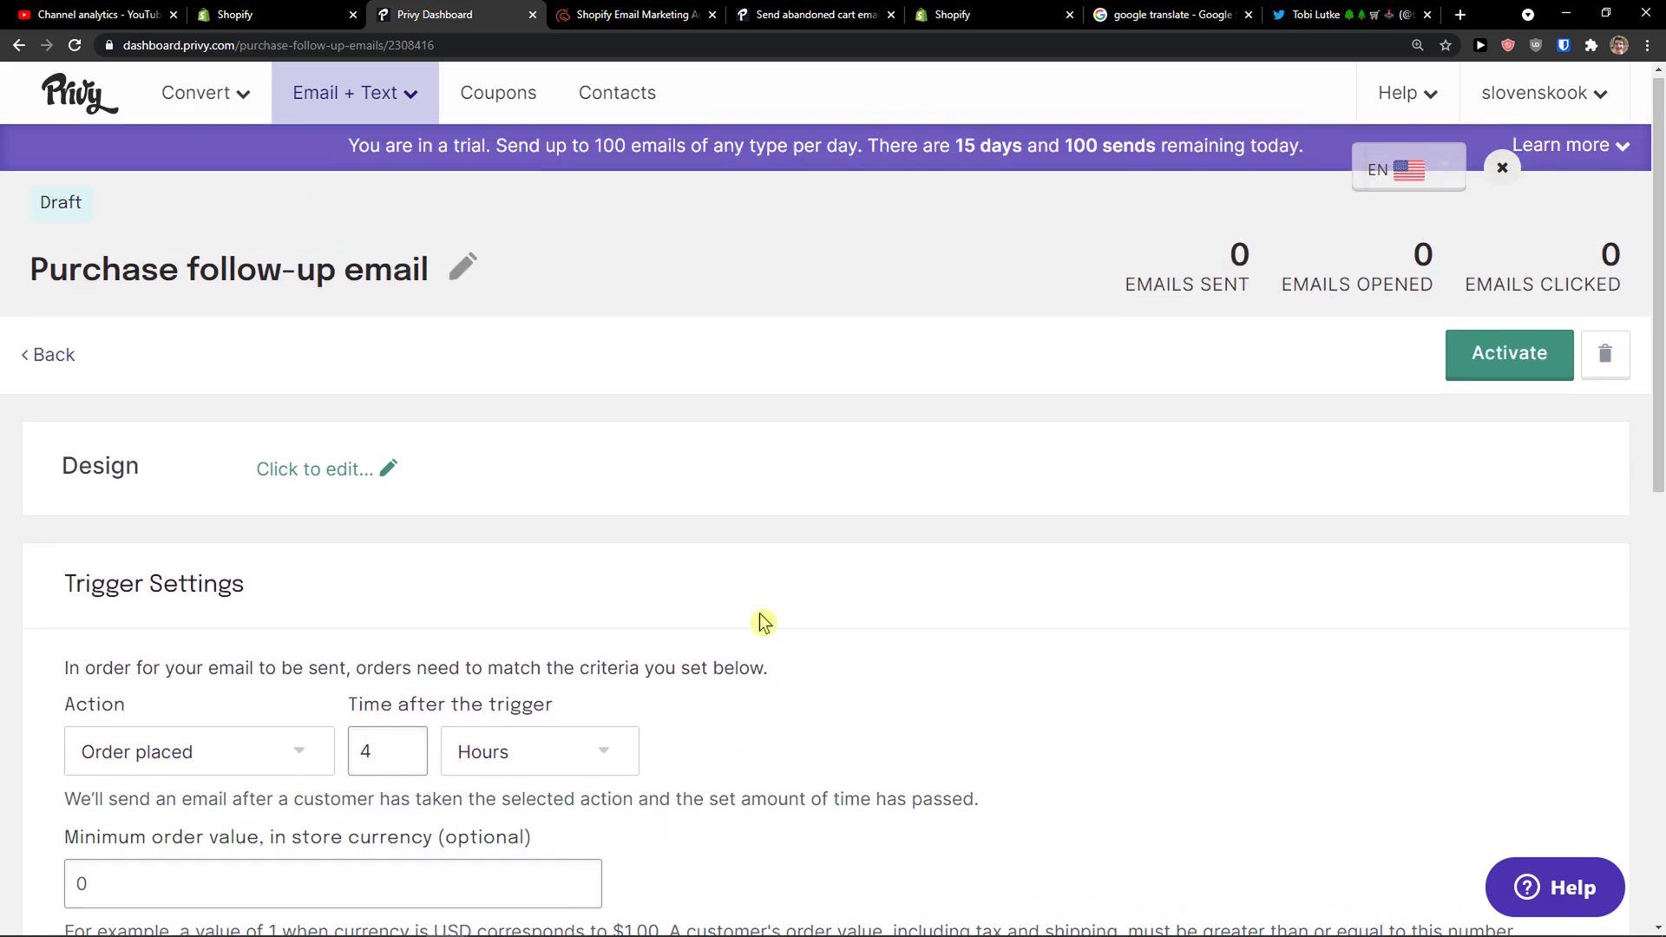
scroll(784, 616, "down", 5)
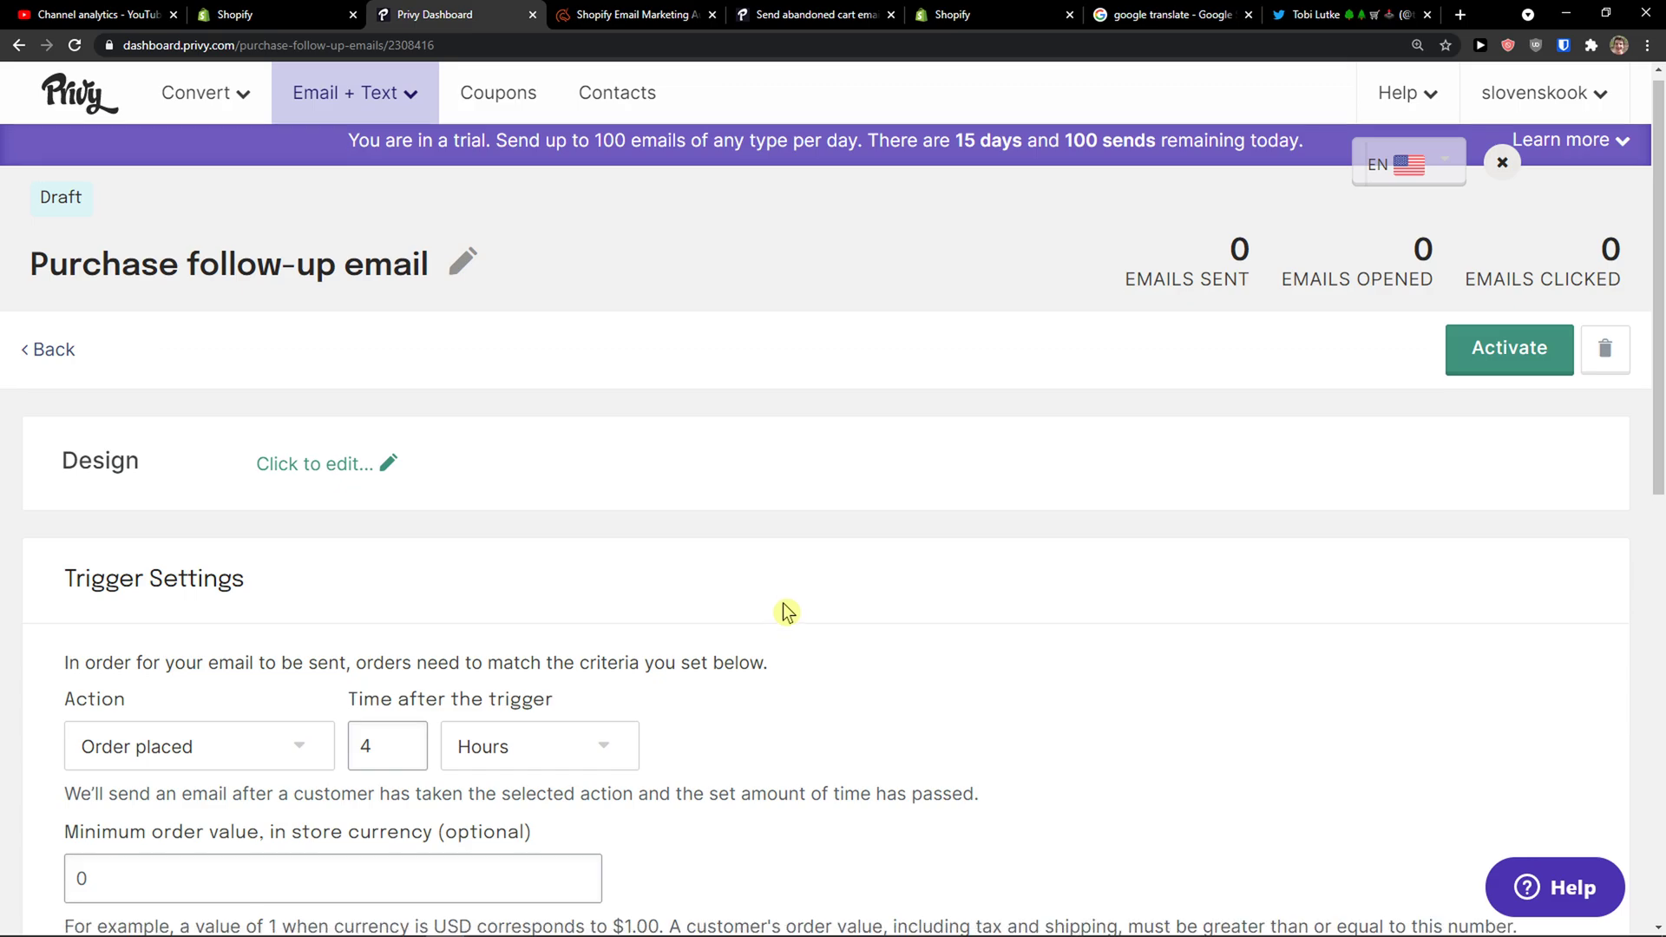